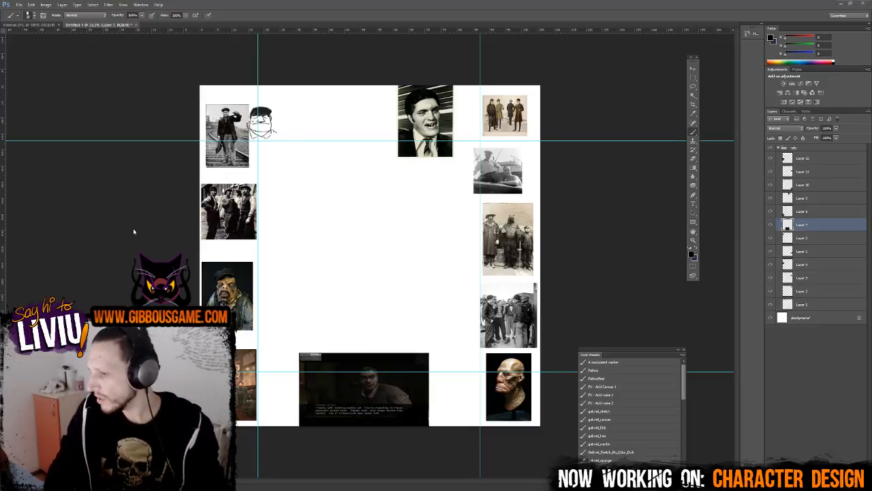
pyautogui.hotkey('ctrl', '+')
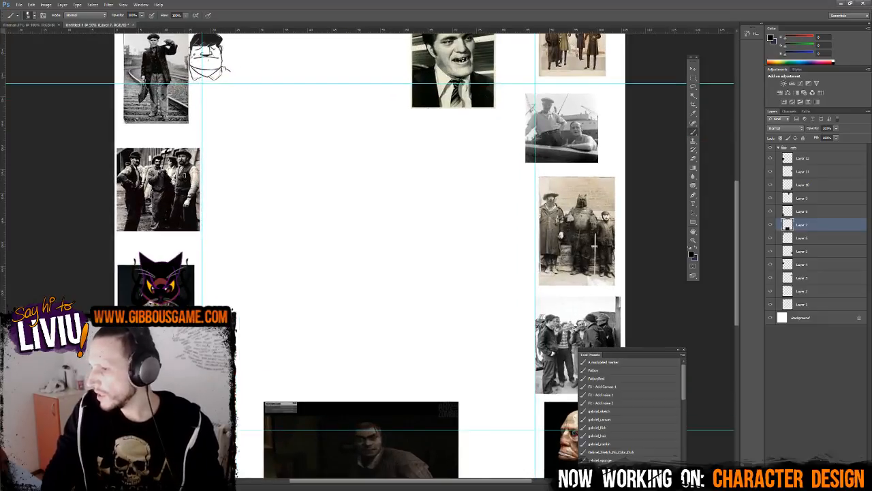
pyautogui.hotkey('ctrl', '-')
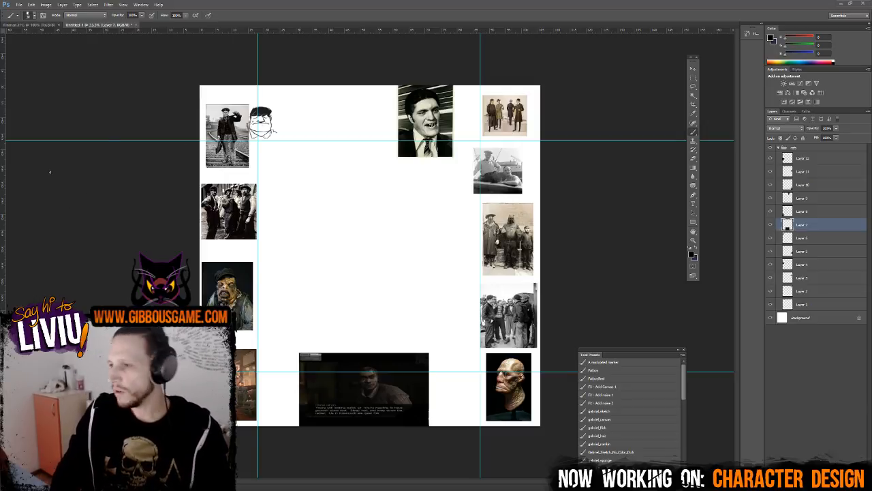
pyautogui.hotkey('ctrl', '+')
pyautogui.hotkey('ctrl', '-')
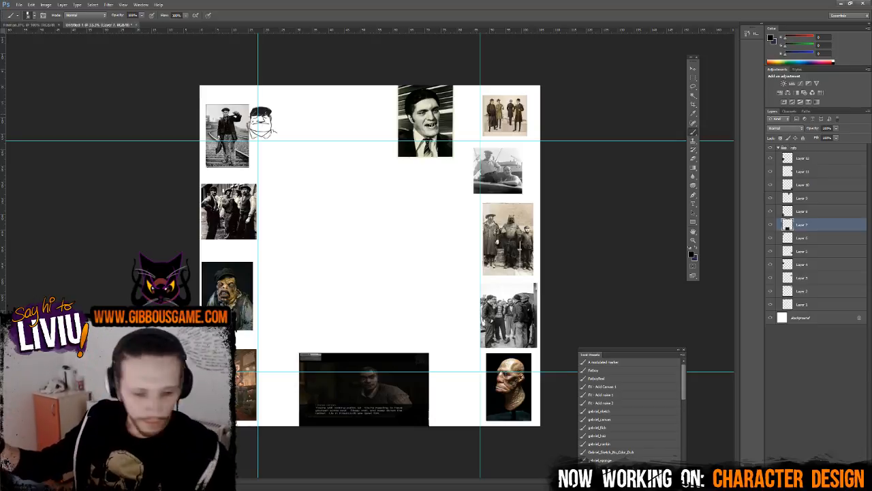
# - Move the flat-cap face sketch into the empty space between the railway photo and the large portrait of the man in a tie
pyautogui.press('v')
pyautogui.rightClick(266, 112)
pyautogui.click(275, 120)
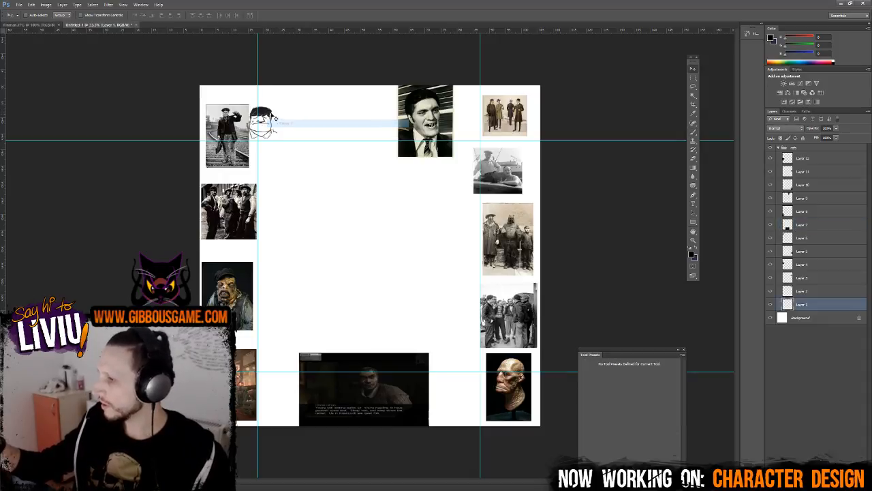
pyautogui.moveTo(275, 121)
pyautogui.mouseDown()
pyautogui.moveTo(342, 109)
pyautogui.moveTo(349, 116)
pyautogui.mouseUp()
# - Scale the flat-cap face sketch up to about 158% and keep it between the railway photo and the large portrait
pyautogui.hotkey('ctrl', '+')
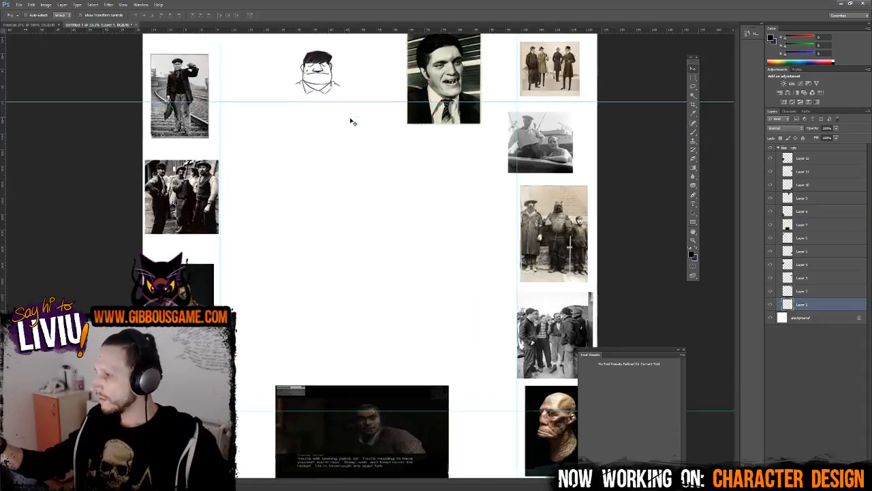
pyautogui.hotkey('ctrl', '+')
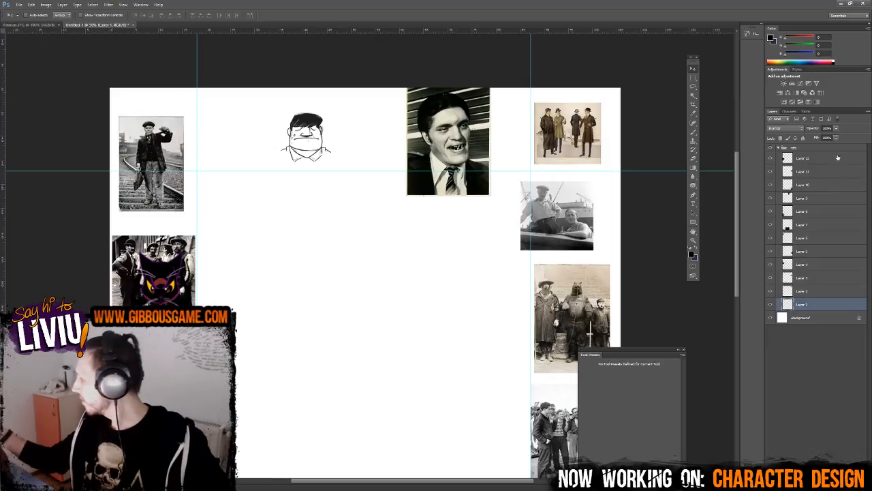
pyautogui.click(831, 148)
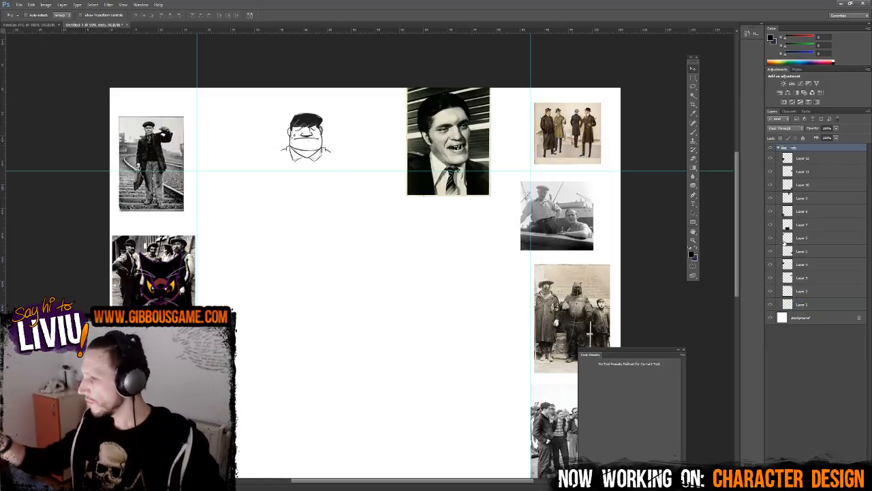
pyautogui.rightClick(309, 119)
pyautogui.click(329, 127)
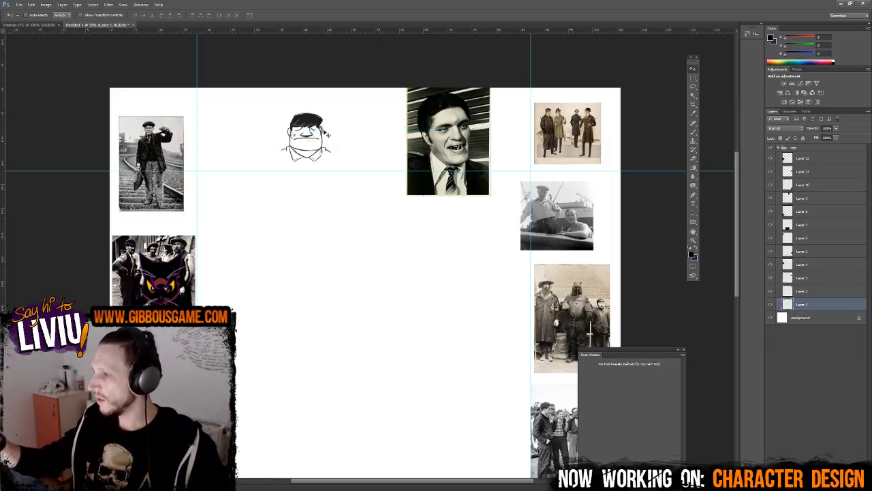
pyautogui.hotkey('ctrl', 't')
pyautogui.moveTo(333, 164); pyautogui.dragTo(369, 187)
pyautogui.moveTo(353, 150); pyautogui.dragTo(343, 138)
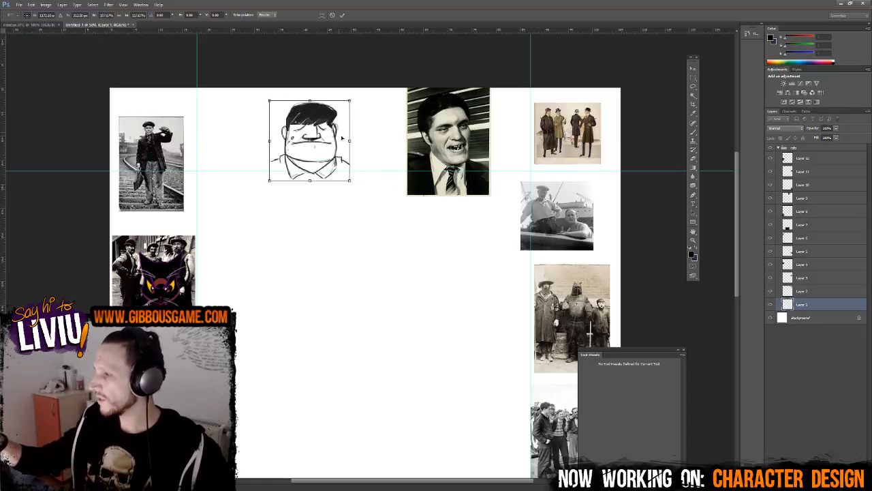
pyautogui.press('Return')
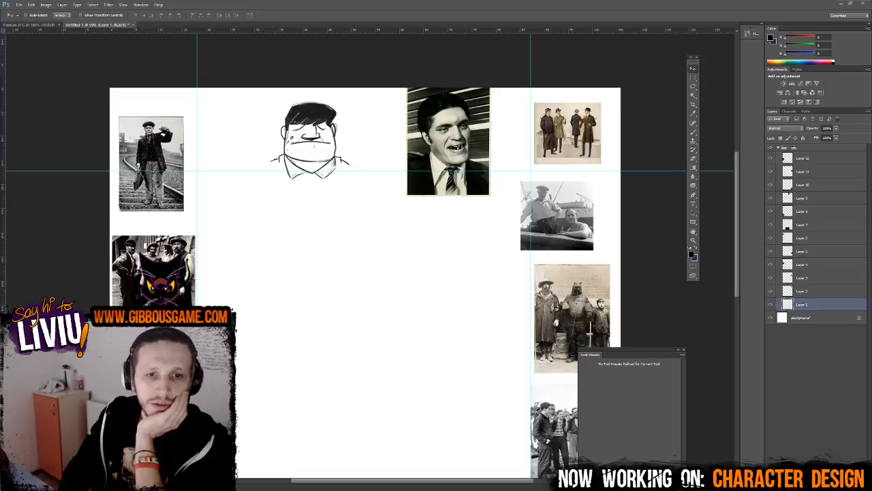
# - Switch to Chat Mapper, read the opening dialogue nodes between Buzz Kerwan and Finman, and return to Photoshop
pyautogui.hotkey('alt', 'Tab')
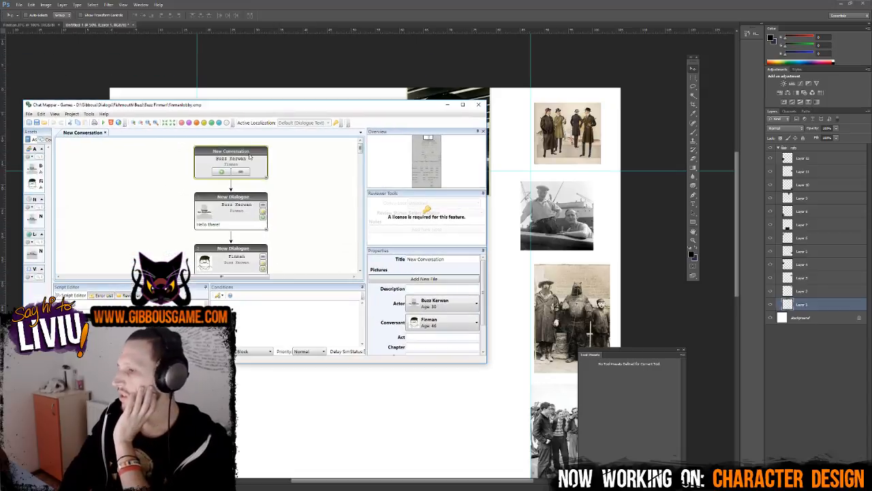
pyautogui.scroll(-2, 214, 211)
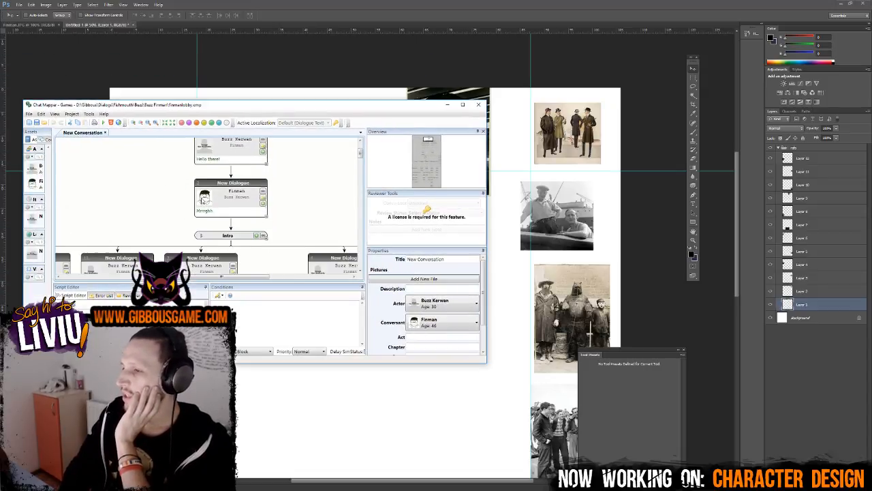
pyautogui.scroll(-1, 203, 201)
pyautogui.scroll(-3, 215, 186)
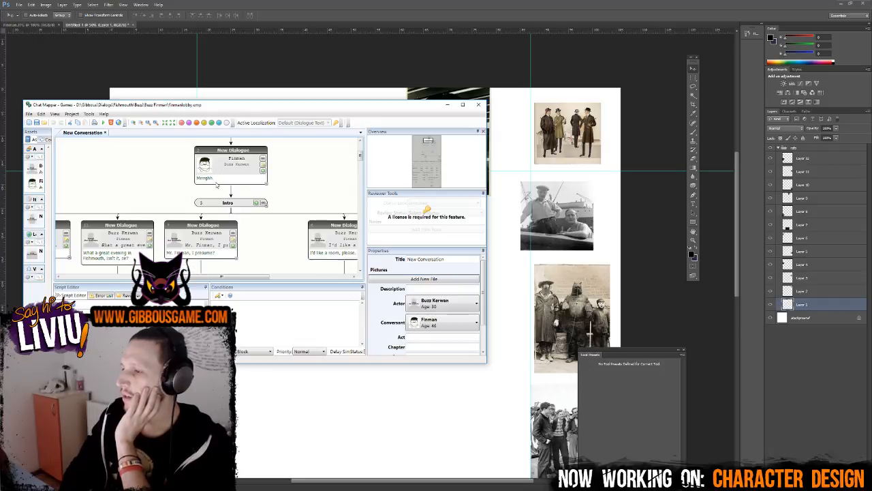
pyautogui.scroll(5, 213, 185)
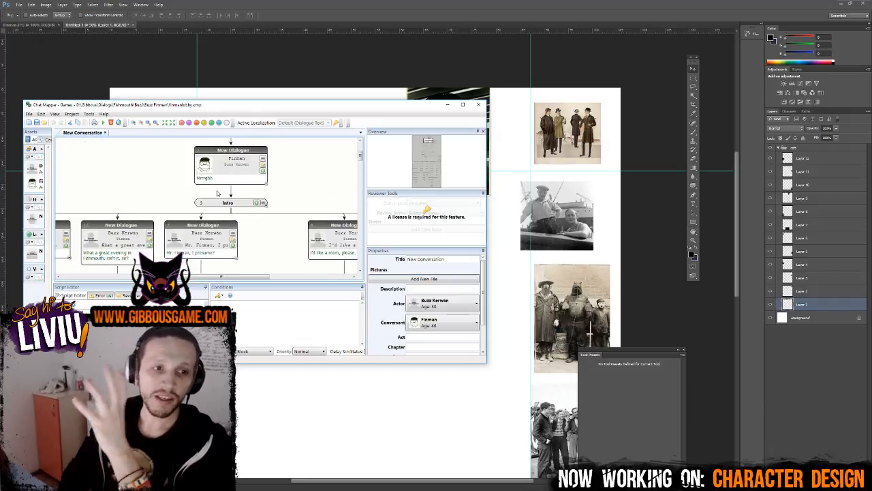
pyautogui.click(479, 105)
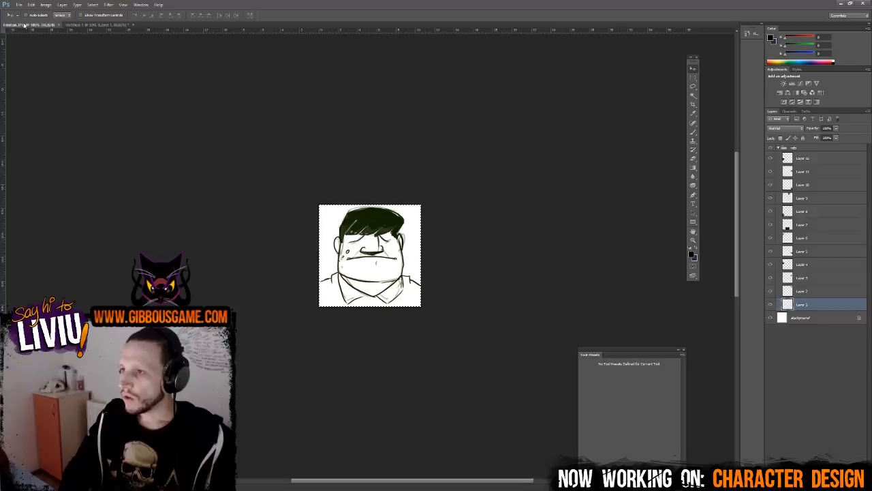
# - Close the Finman sketch image and open the Finman lobby background PSD
pyautogui.click(27, 24)
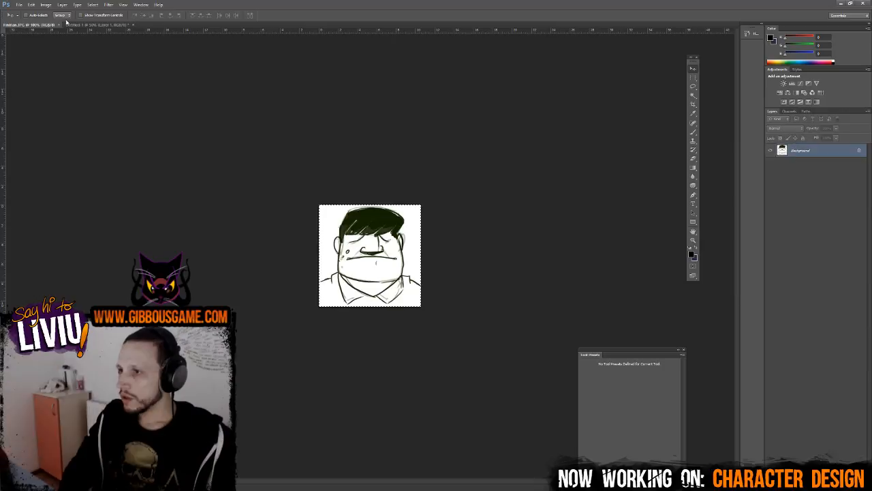
pyautogui.click(79, 25)
pyautogui.click(20, 5)
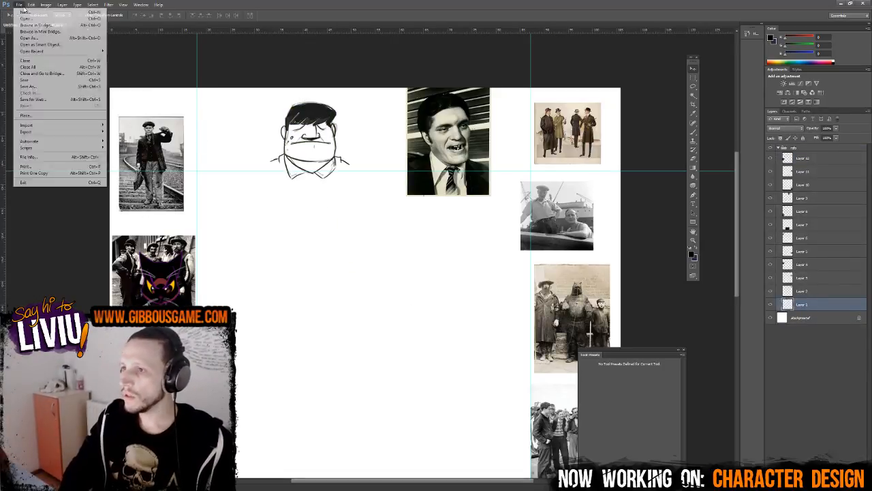
pyautogui.click(28, 18)
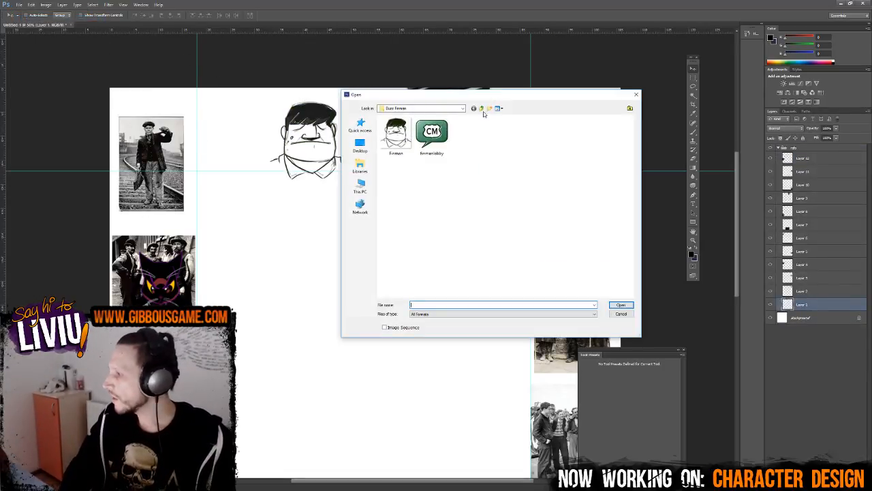
pyautogui.click(481, 109)
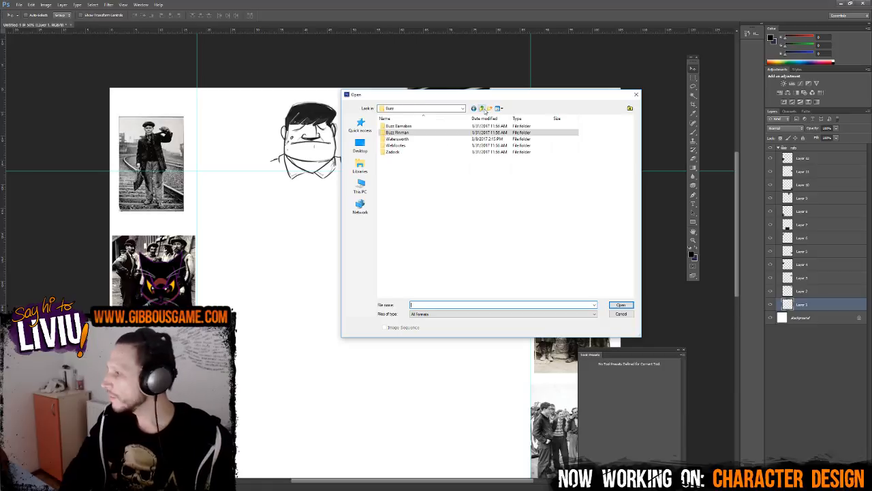
pyautogui.click(482, 109)
pyautogui.click(483, 109)
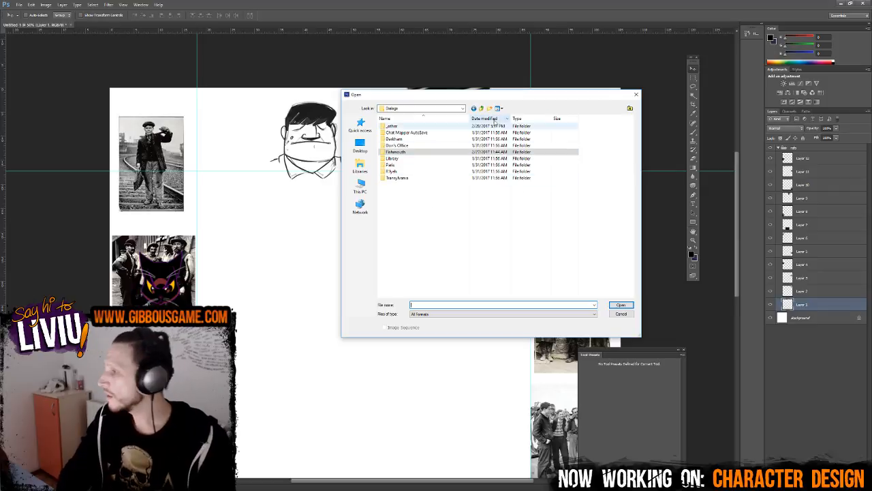
pyautogui.moveTo(481, 100); pyautogui.dragTo(385, 171)
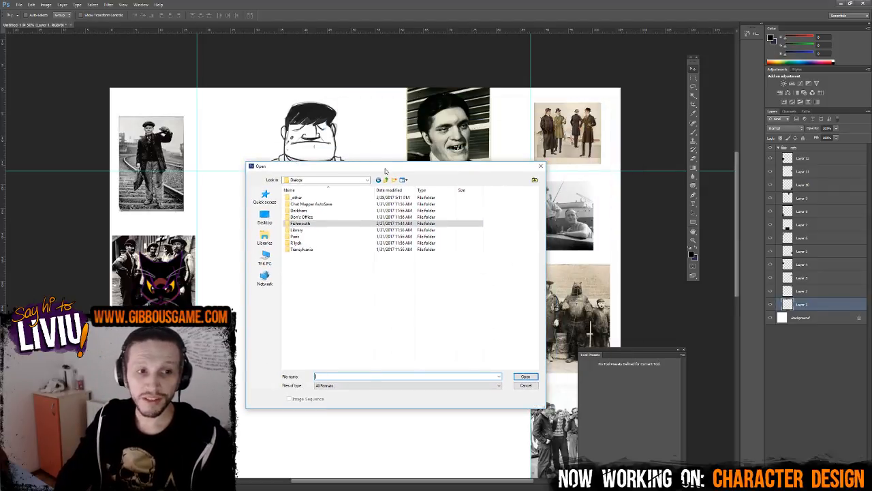
pyautogui.moveTo(392, 168); pyautogui.dragTo(0, 169)
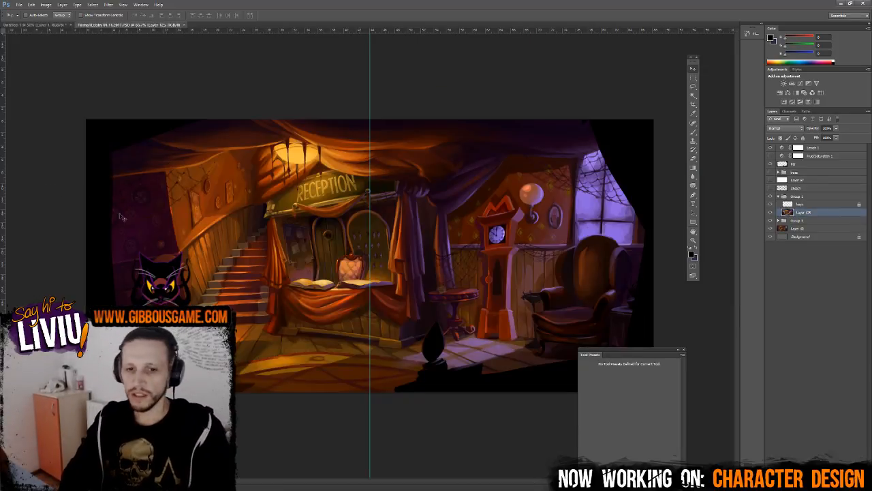
# - Toggle the sketch layer on and off to compare its line work with the painted lobby, leaving it hidden
pyautogui.hotkey('ctrl', '+')
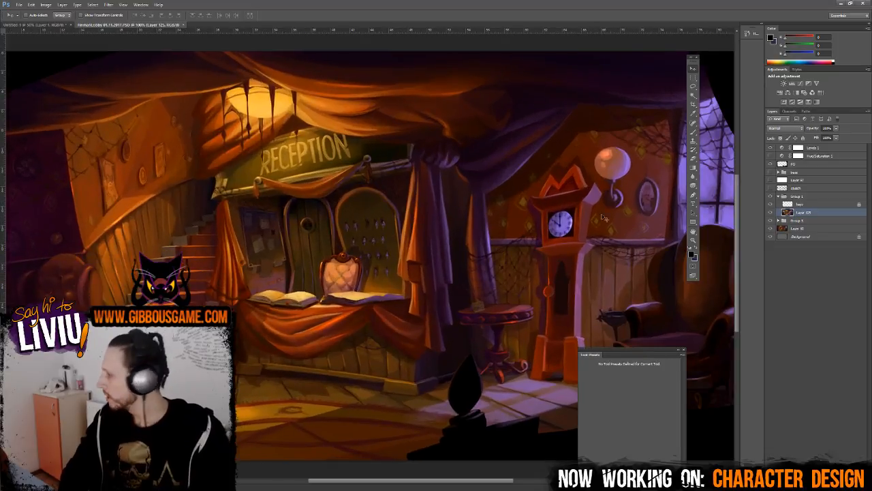
pyautogui.click(771, 188)
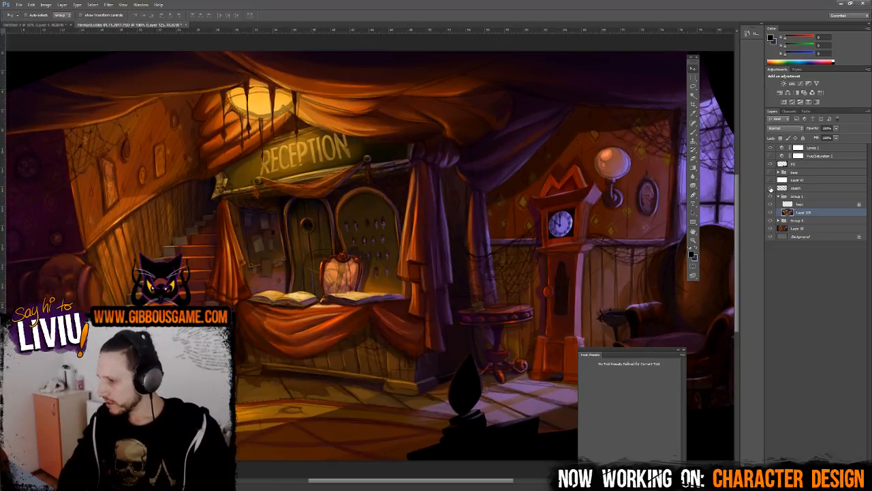
pyautogui.click(771, 189)
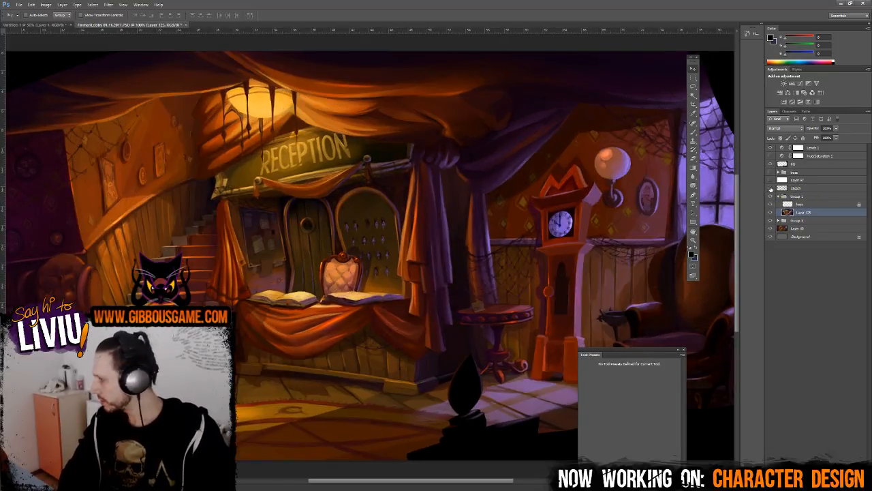
pyautogui.click(771, 189)
pyautogui.hotkey('ctrl', '-')
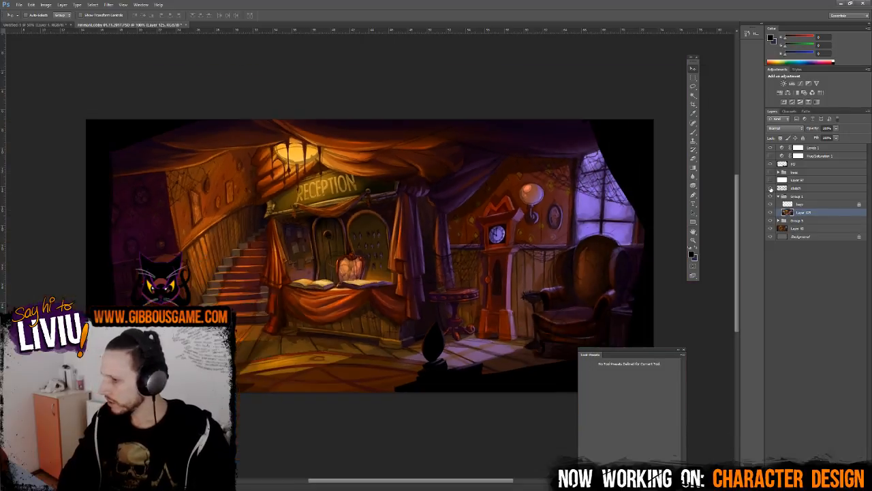
pyautogui.hotkey('ctrl', '+')
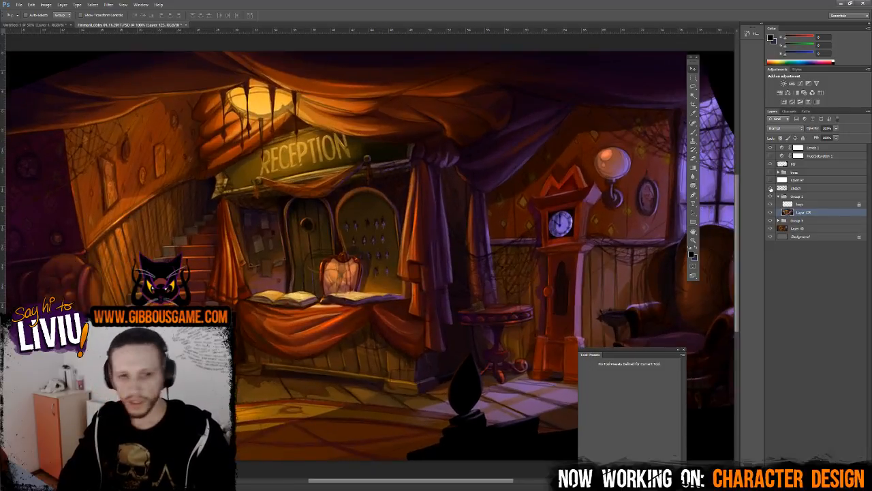
pyautogui.click(771, 188)
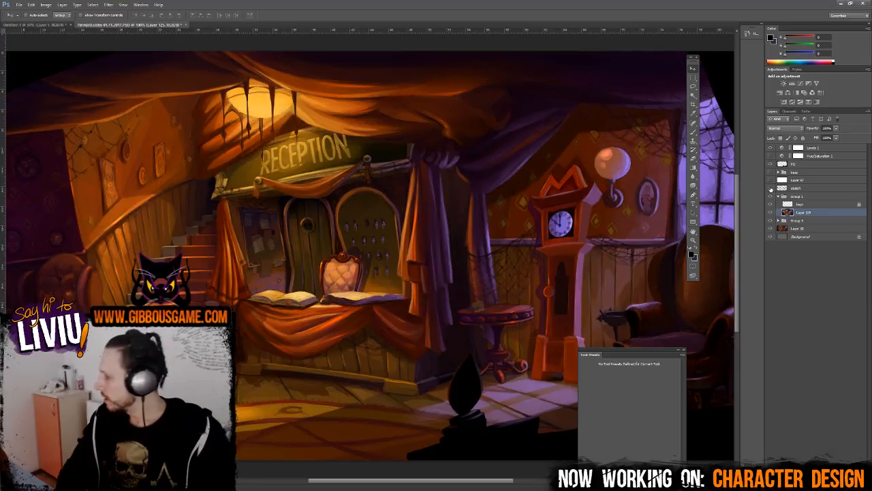
# - Show the buzz layer group to check the character's scale at several spots in the lobby
pyautogui.click(771, 173)
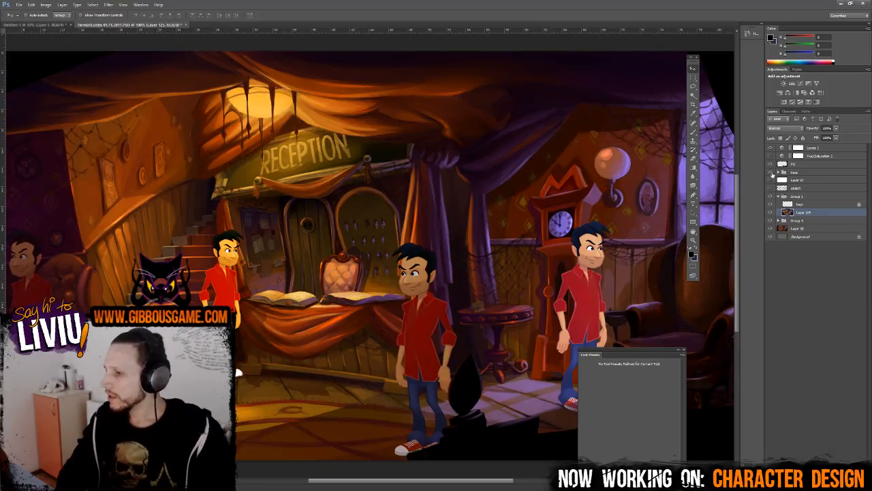
pyautogui.hotkey('ctrl', '-')
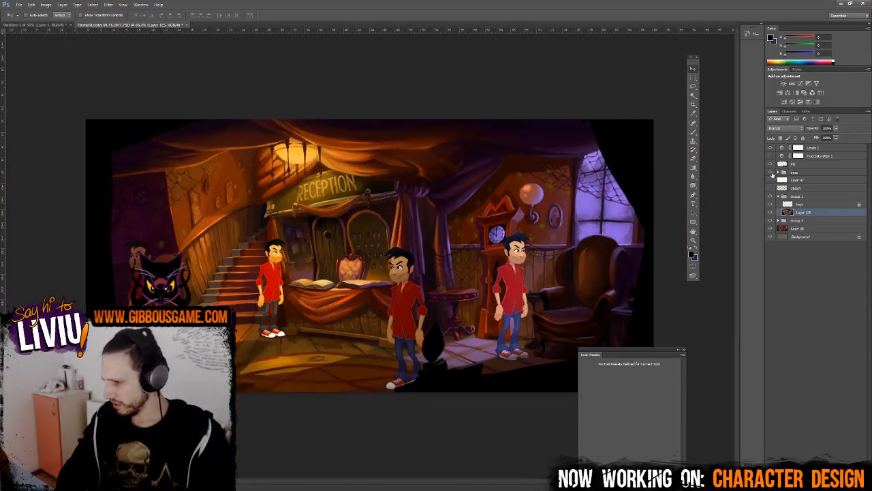
pyautogui.hotkey('ctrl', '+')
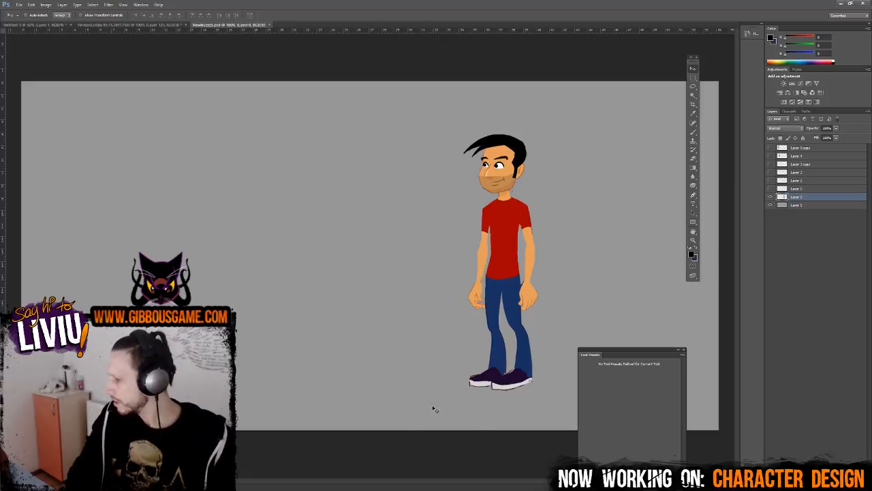
# - Copy the whole red T-shirt character with a rectangular selection, close its document, and paste it into the lobby painting
pyautogui.press('m')
pyautogui.moveTo(447, 405); pyautogui.dragTo(580, 100)
pyautogui.hotkey('ctrl', 'c')
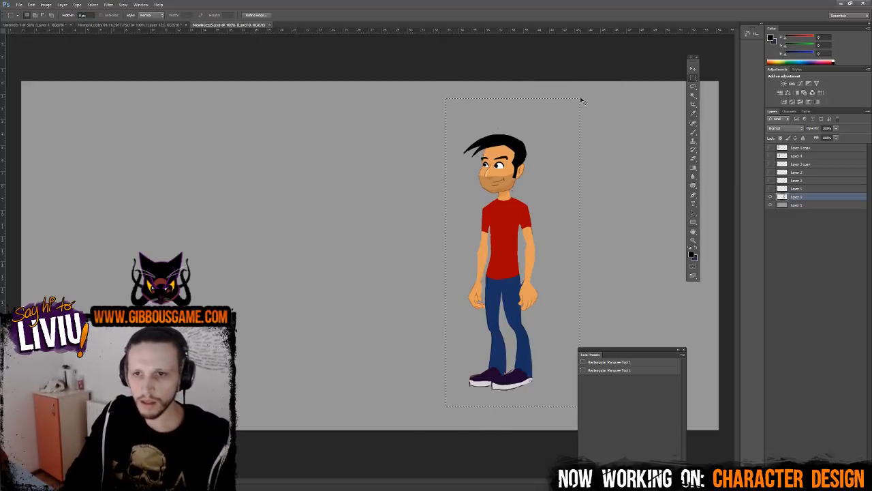
pyautogui.hotkey('ctrl', 'w')
pyautogui.hotkey('ctrl', 'v')
pyautogui.press('v')
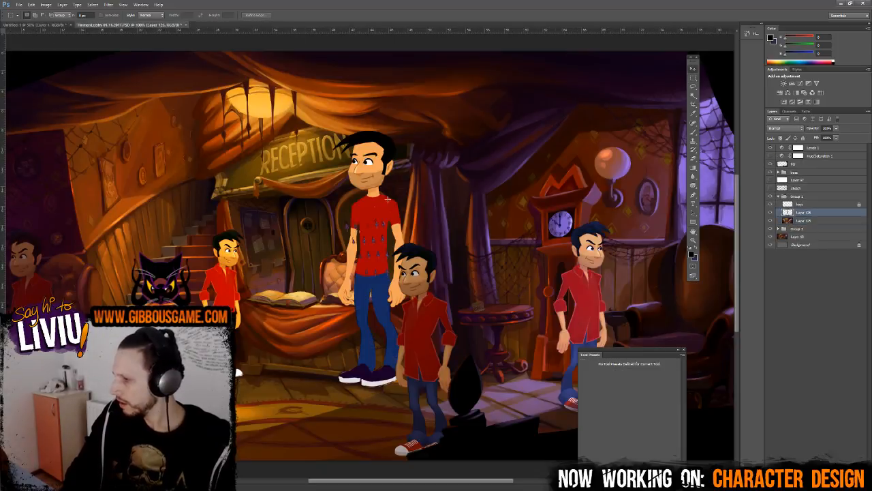
# - Move the pasted character layer into the buzz group and expand the group to show its layers
pyautogui.moveTo(817, 215); pyautogui.dragTo(799, 181)
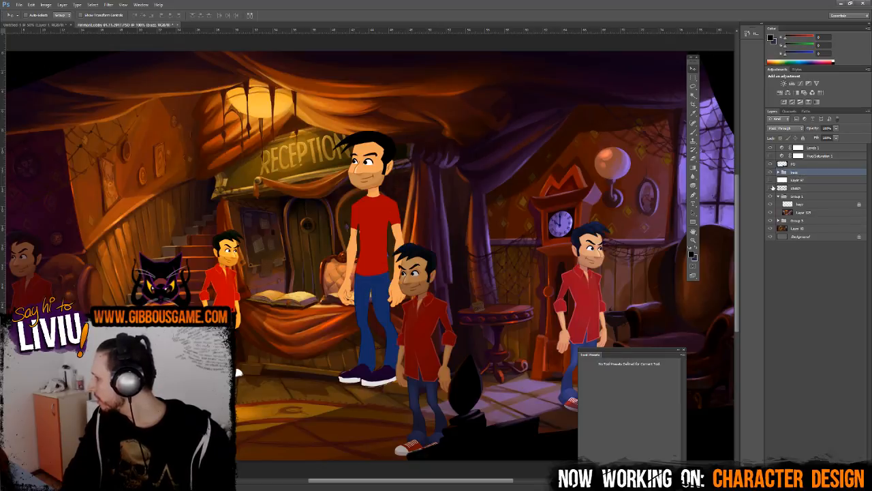
pyautogui.click(778, 172)
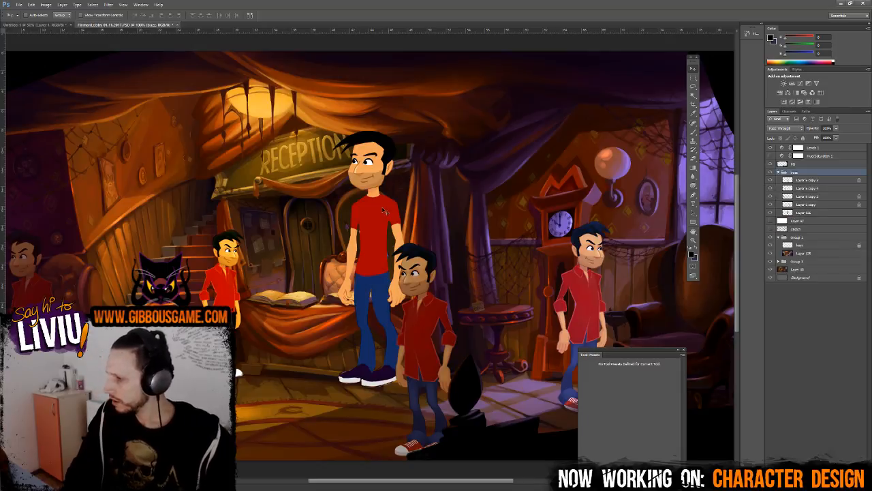
# - Select the pasted T-shirt character's layer and move the character over beside the staircase, in front of the reception desk
pyautogui.rightClick(390, 212)
pyautogui.click(386, 227)
pyautogui.moveTo(382, 228); pyautogui.dragTo(284, 236)
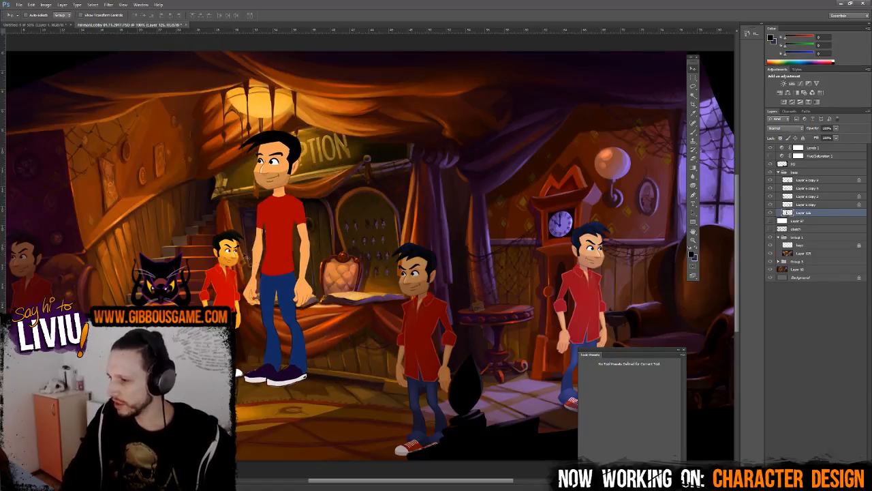
# - Scale down the T-shirt character and adjust its position to match the height of the red-shirted character by the stairs
pyautogui.moveTo(310, 126); pyautogui.dragTo(284, 225)
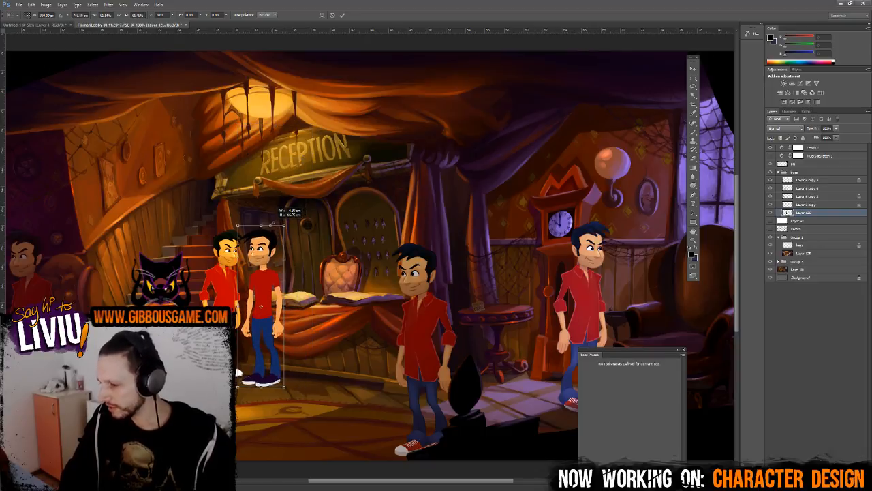
pyautogui.moveTo(259, 362); pyautogui.dragTo(264, 340)
pyautogui.hotkey('ctrl', '+')
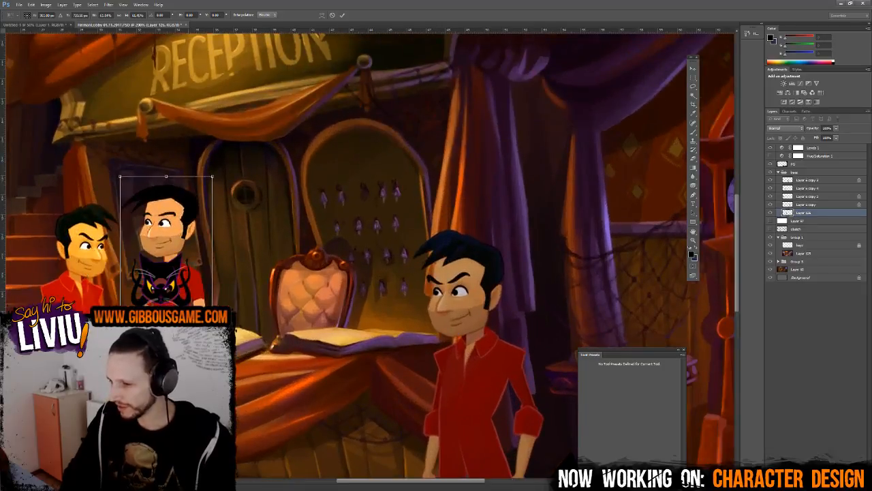
pyautogui.moveTo(215, 243); pyautogui.dragTo(320, 171)
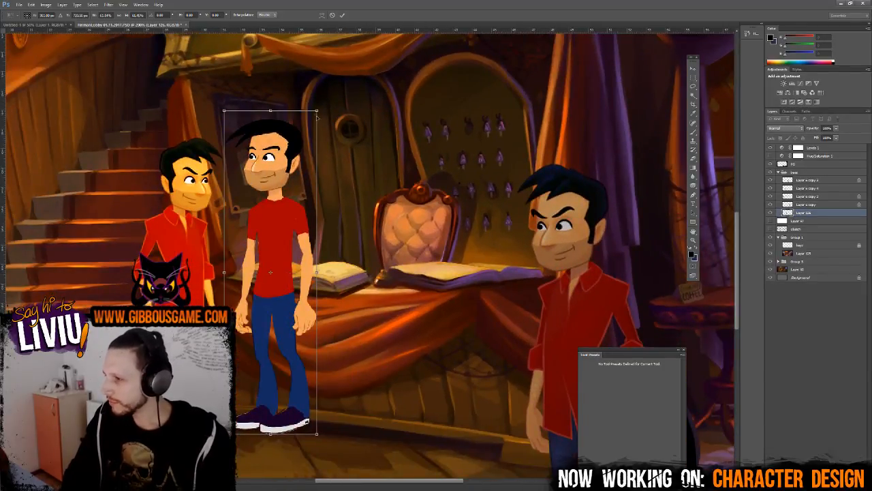
pyautogui.moveTo(316, 113); pyautogui.dragTo(308, 128)
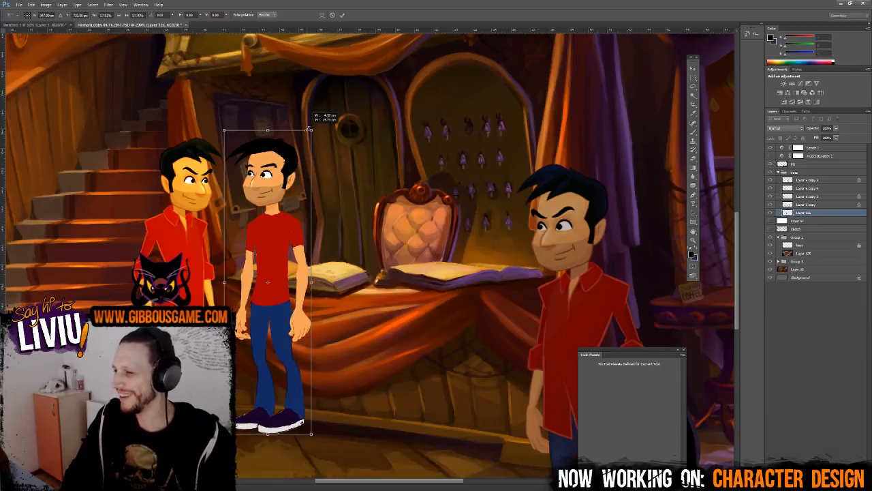
pyautogui.moveTo(309, 128); pyautogui.dragTo(311, 129)
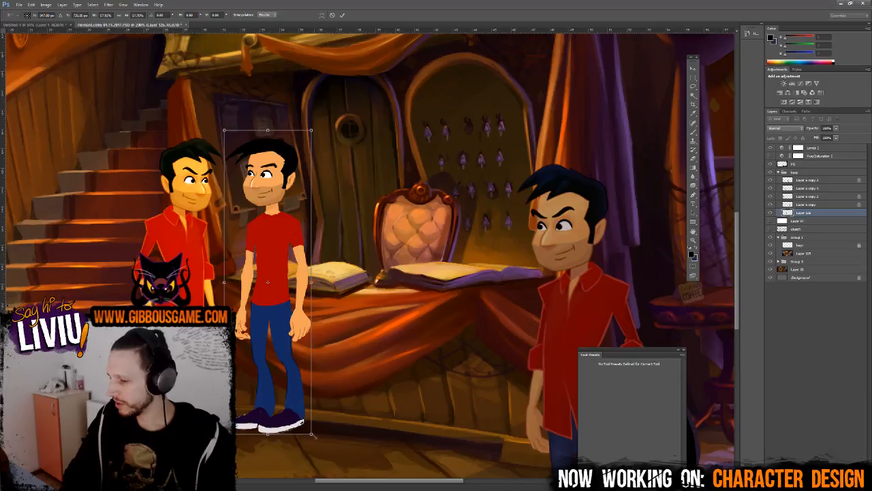
pyautogui.moveTo(314, 435); pyautogui.dragTo(321, 439)
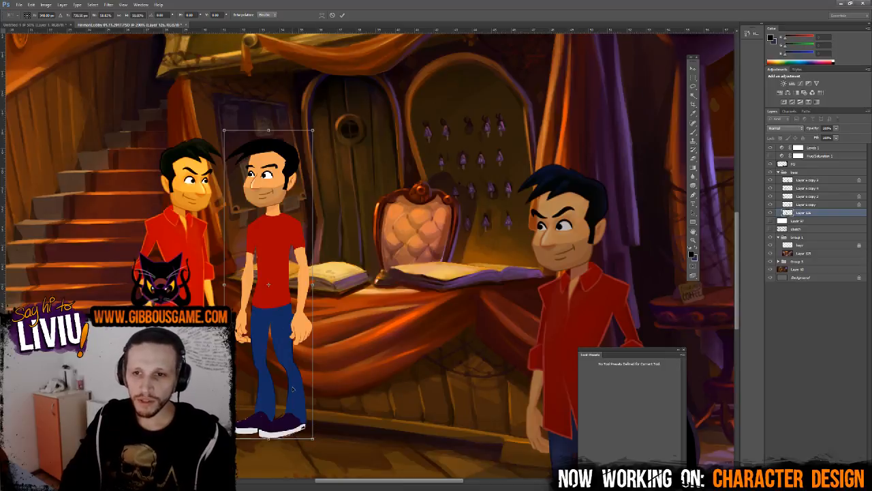
pyautogui.press('Return')
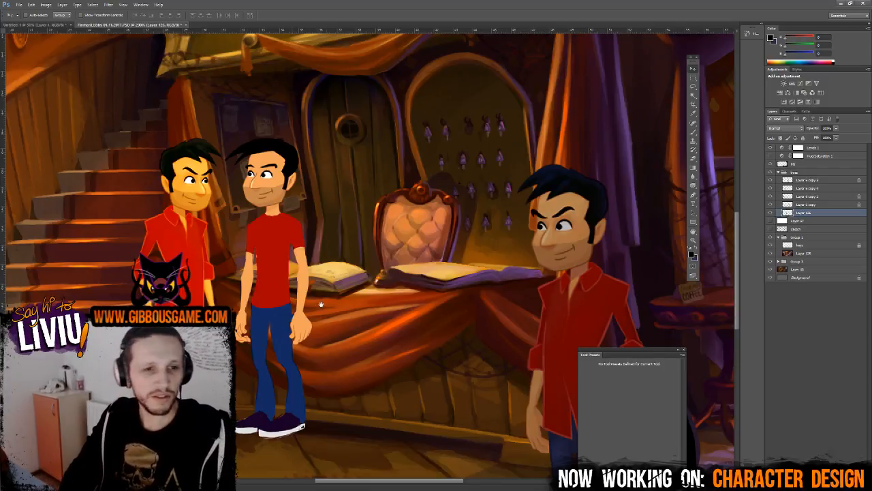
# - Examine the T-shirt character side by side with the red-shirted one by the stairs, comparing their proportions and style
pyautogui.moveTo(302, 328); pyautogui.dragTo(406, 327)
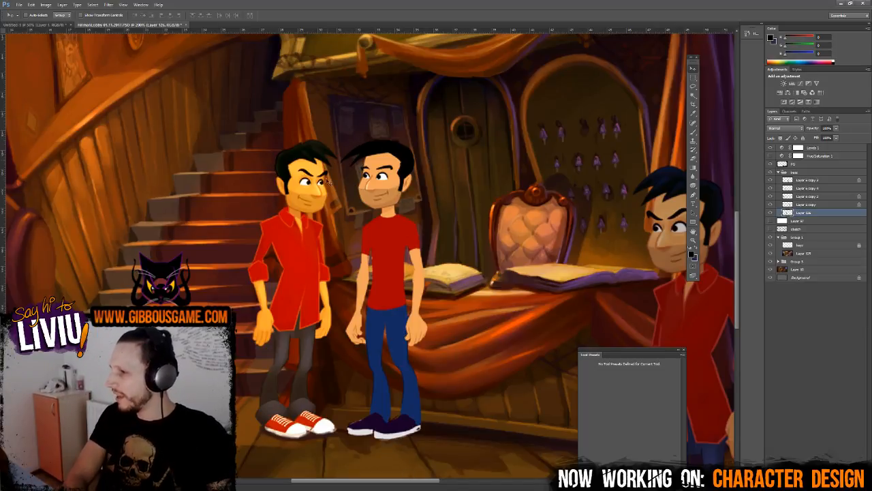
pyautogui.hscroll(2, 301, 226)
pyautogui.scroll(-1, 301, 226)
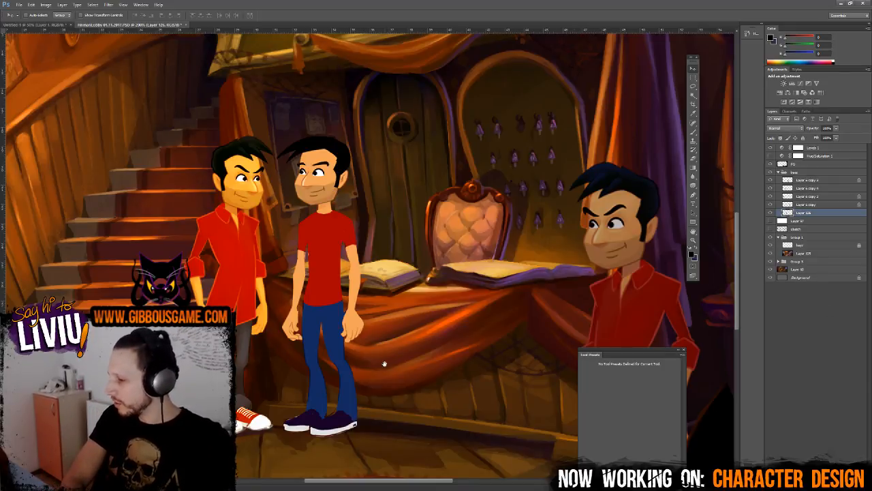
pyautogui.moveTo(385, 364); pyautogui.dragTo(452, 364)
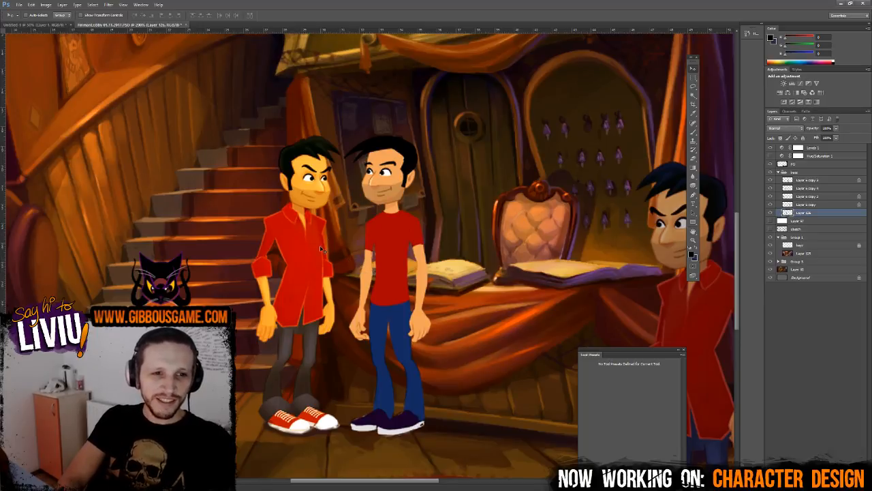
pyautogui.moveTo(317, 265); pyautogui.dragTo(323, 267)
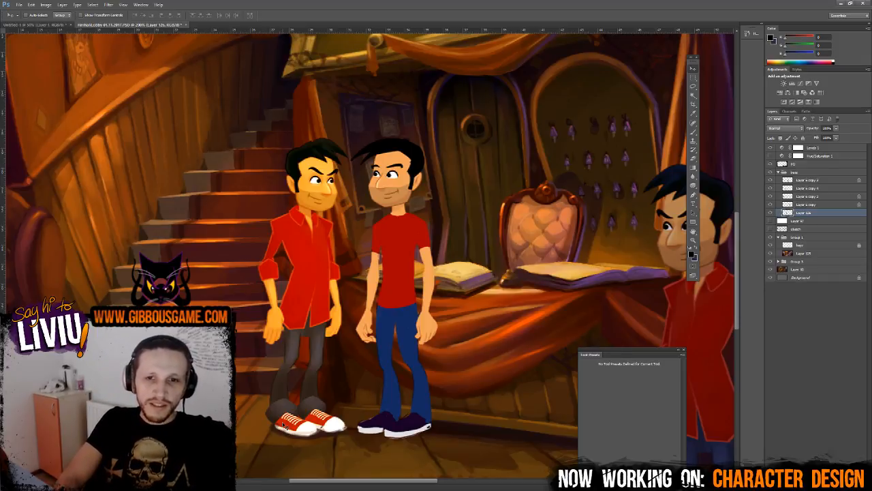
pyautogui.rightClick(390, 237)
pyautogui.click(409, 254)
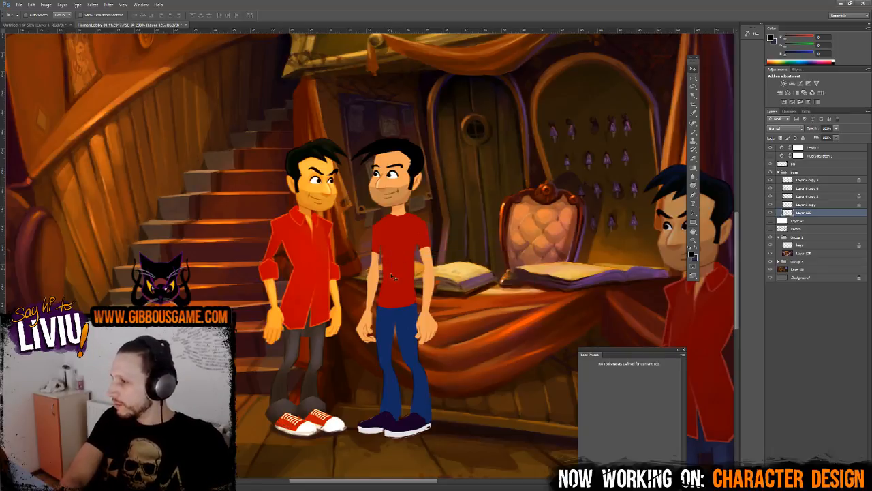
pyautogui.moveTo(403, 295); pyautogui.dragTo(431, 296)
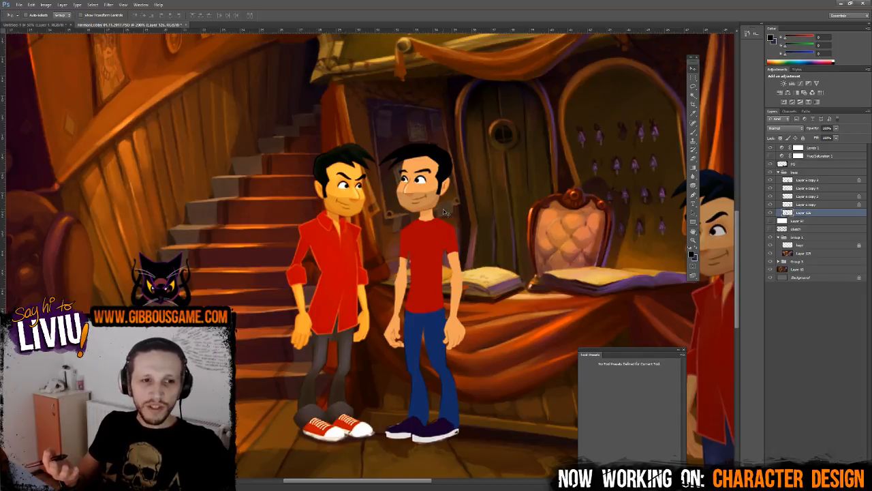
pyautogui.hotkey('ctrl', 't')
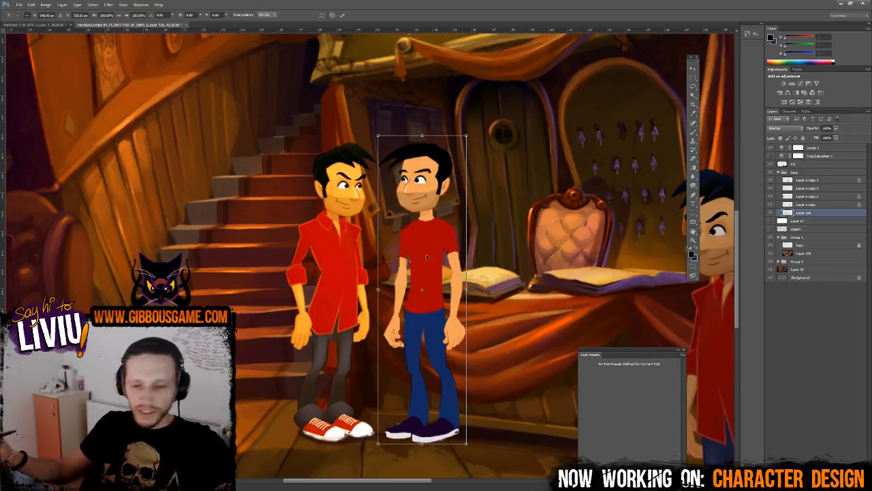
pyautogui.rightClick(432, 268)
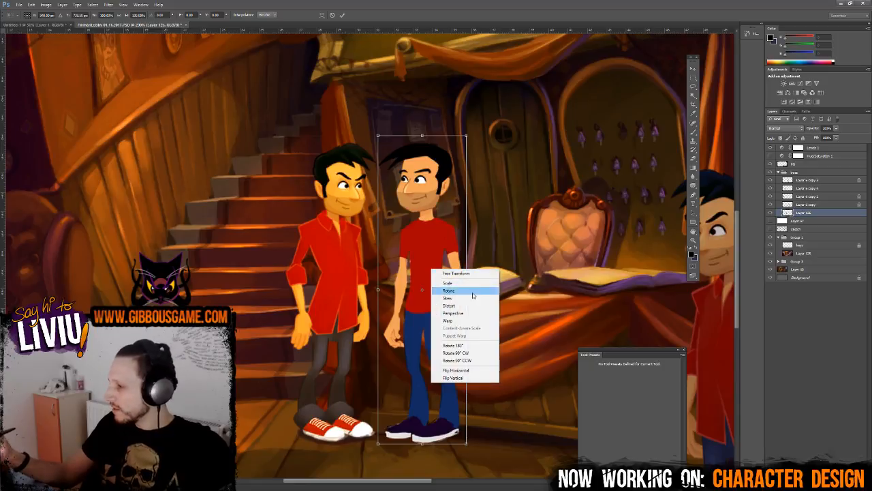
pyautogui.click(483, 355)
pyautogui.press('Escape')
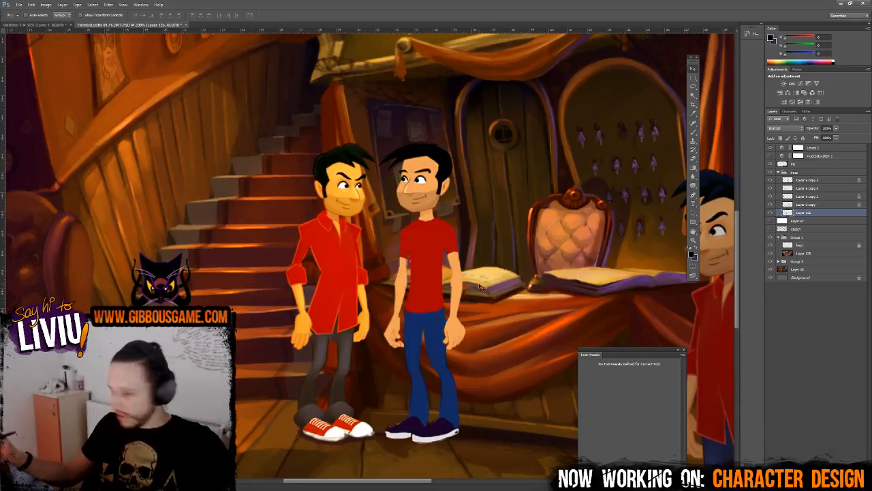
# - Flip the T-shirt character horizontally, place it directly over the red-shirted character by the stairs, and scale it slightly to fit
pyautogui.hotkey('ctrl', 't')
pyautogui.rightClick(435, 266)
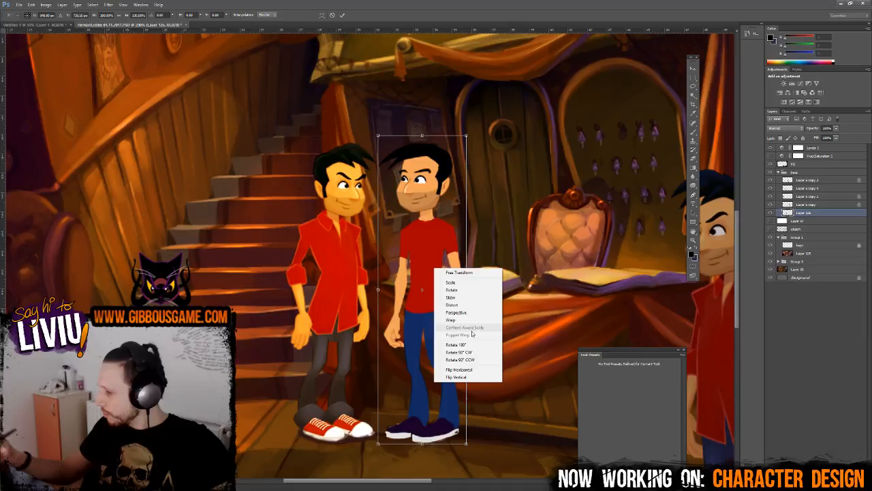
pyautogui.click(471, 370)
pyautogui.moveTo(434, 292); pyautogui.dragTo(352, 292)
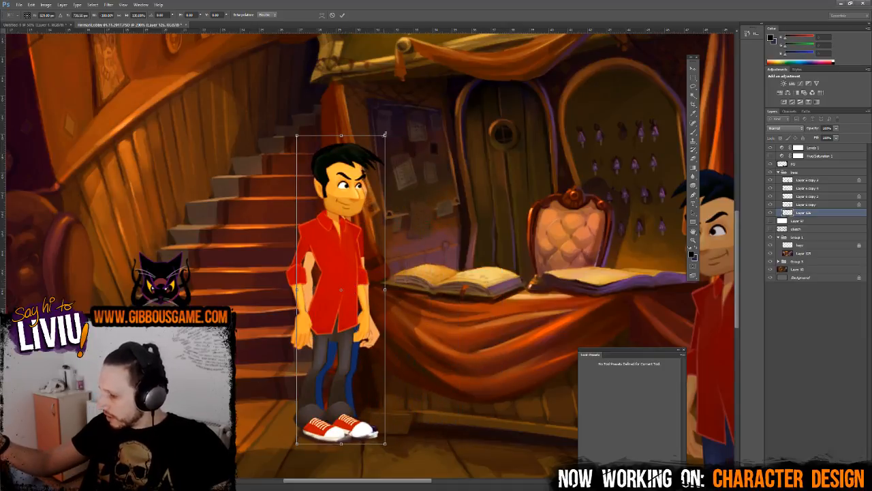
pyautogui.moveTo(385, 135); pyautogui.dragTo(382, 138)
pyautogui.moveTo(383, 444); pyautogui.dragTo(383, 442)
pyautogui.press('Return')
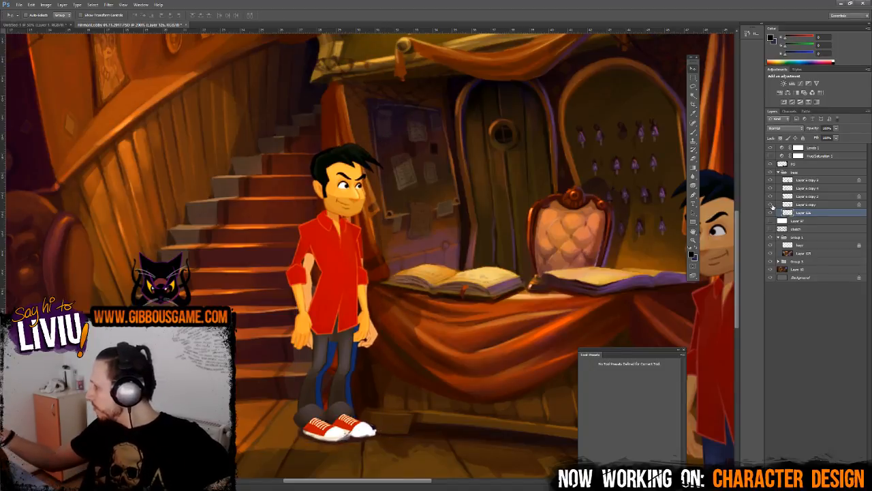
# - Hide the other character layers in the buzz group so only the T-shirt character stays in the lobby
pyautogui.click(771, 193)
pyautogui.hotkey('ctrl', '-')
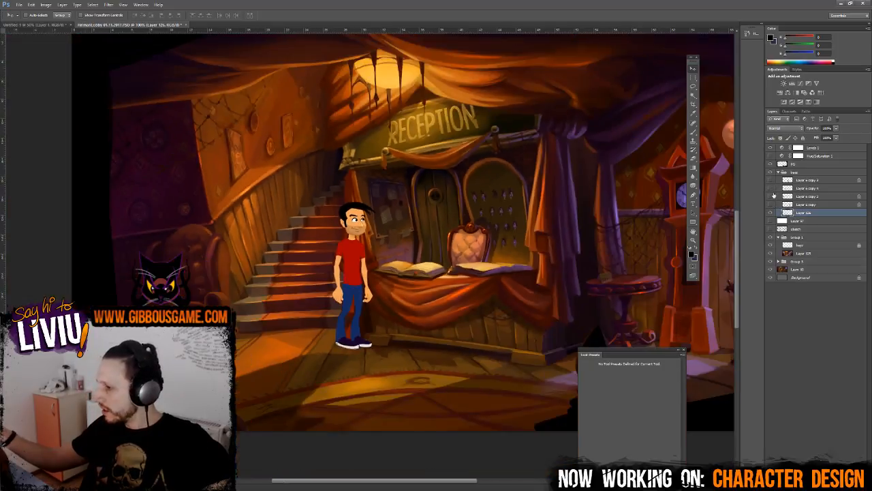
pyautogui.hotkey('ctrl', '+')
# - Warm the T-shirt character with Color Balance on the midtones, adding red and shifting the yellow-blue level to -48
pyautogui.hotkey('ctrl', 'b')
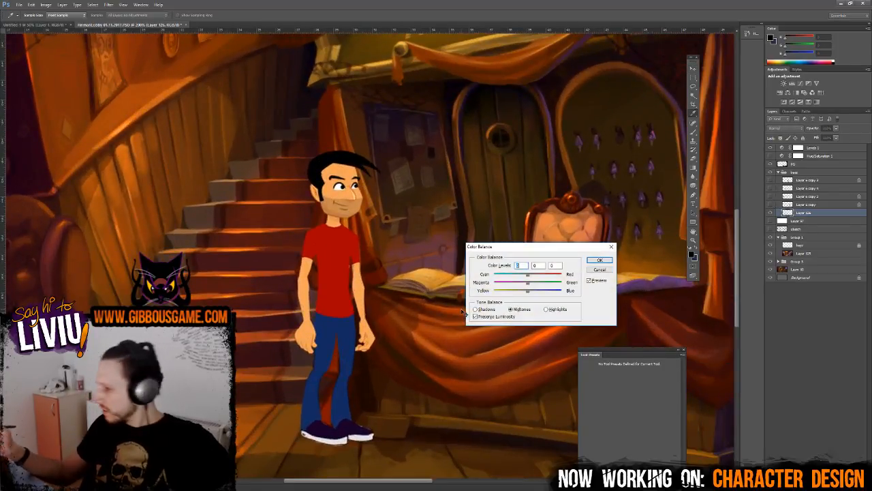
pyautogui.moveTo(528, 298); pyautogui.dragTo(512, 294)
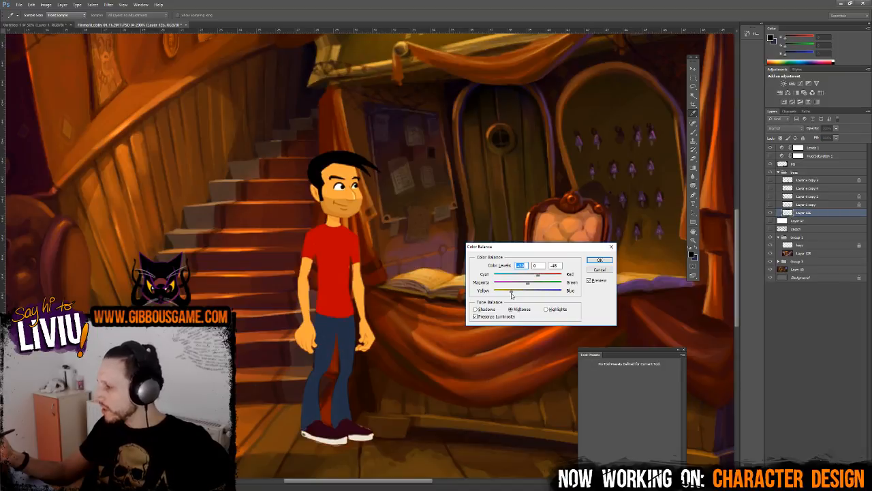
pyautogui.click(599, 260)
pyautogui.scroll(-3, 595, 279)
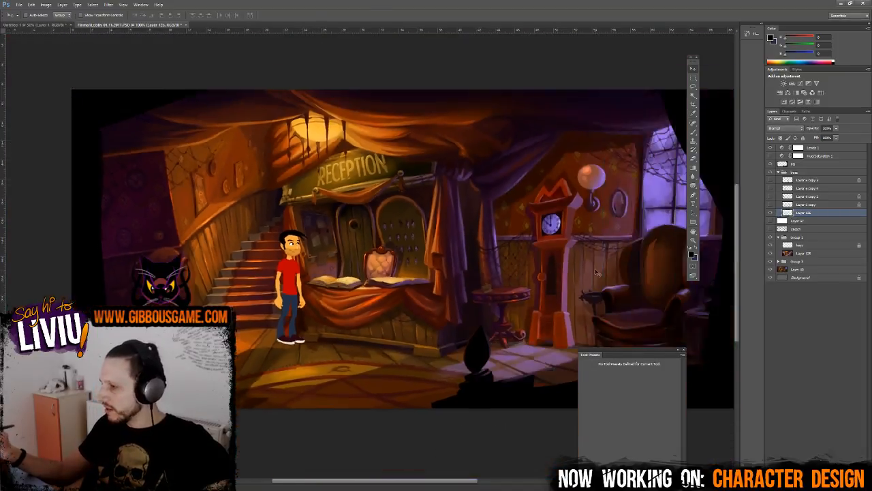
pyautogui.scroll(3, 595, 279)
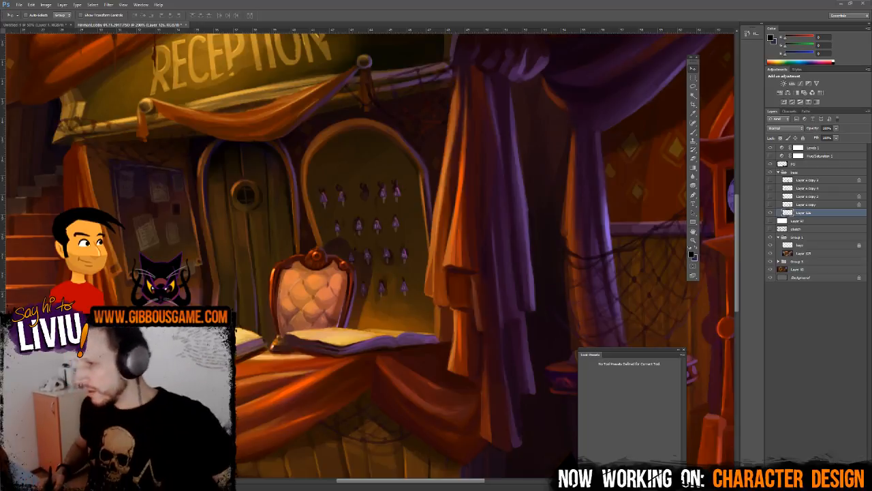
# - Collapse the buzz group, add a new layer above it, and choose the Brush tool with the modulated marker preset
pyautogui.click(779, 172)
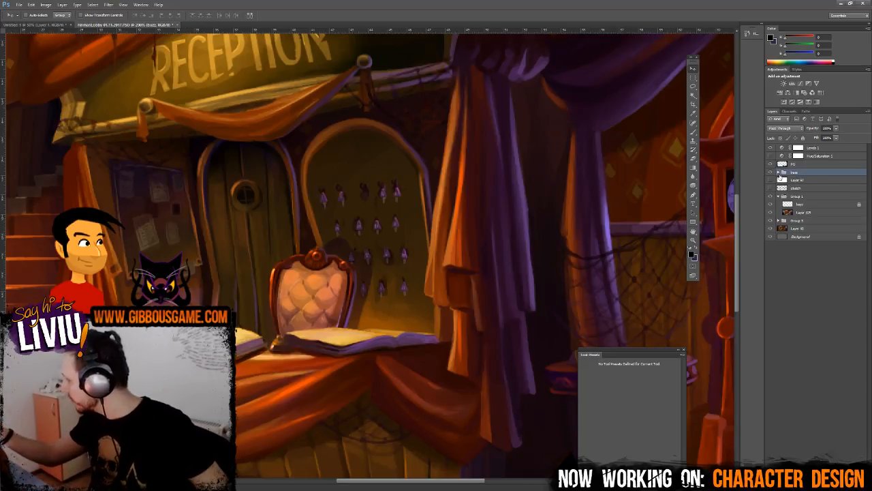
pyautogui.hotkey('ctrl', 'shift', 'alt', 'n')
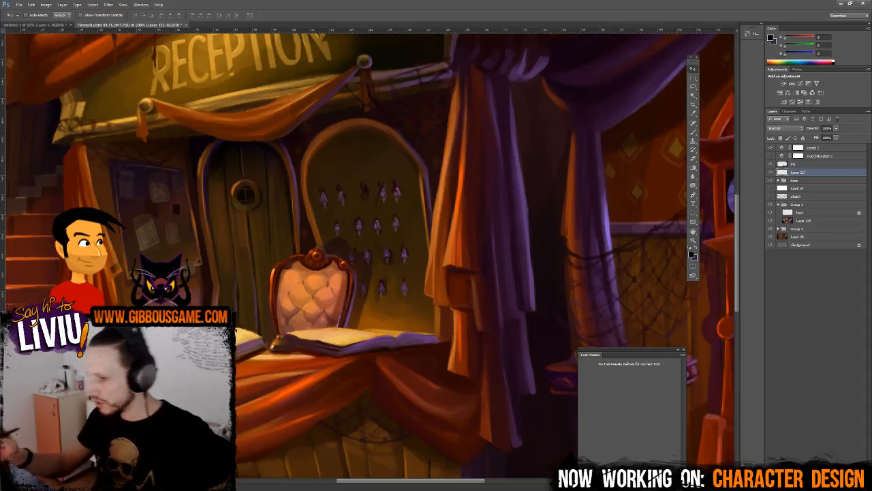
pyautogui.click(693, 131)
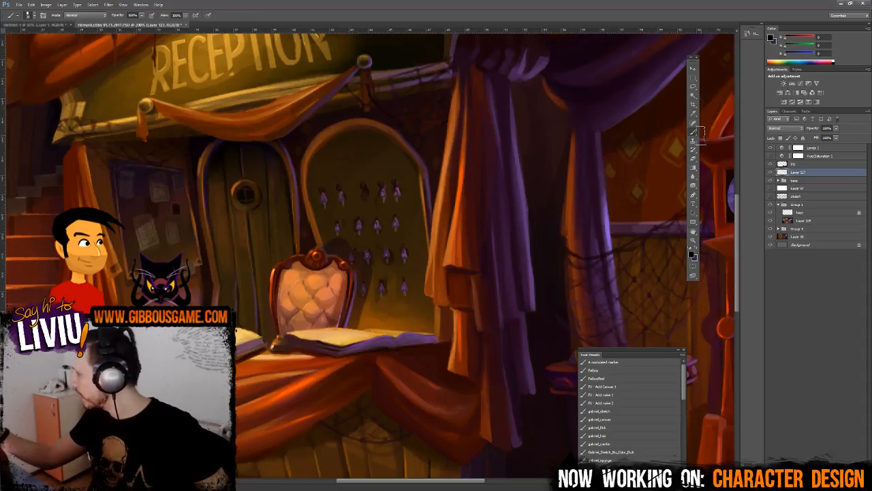
pyautogui.click(624, 362)
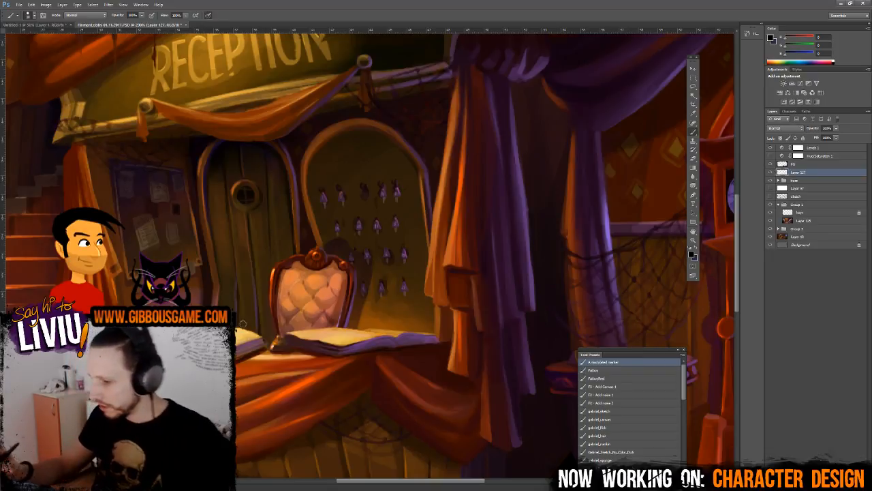
# - Make a test stroke beside the desk chair and set the foreground colour to a pale cyan
pyautogui.moveTo(240, 321); pyautogui.dragTo(247, 290)
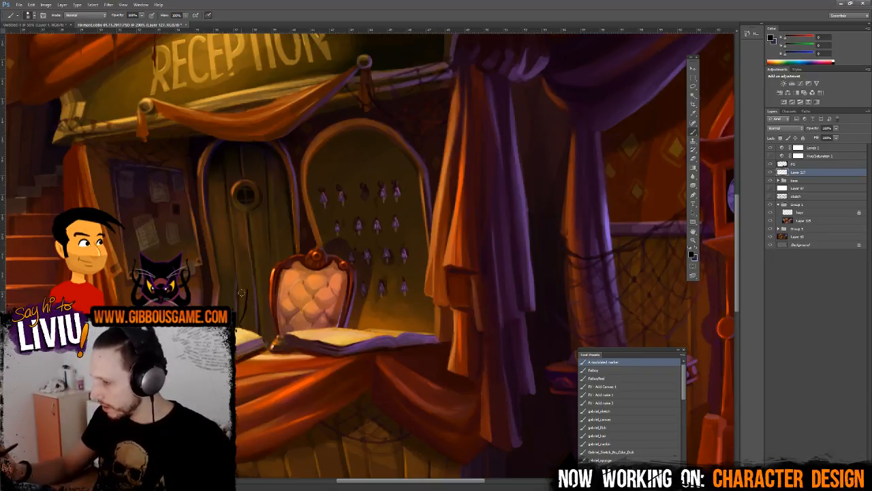
pyautogui.click(694, 256)
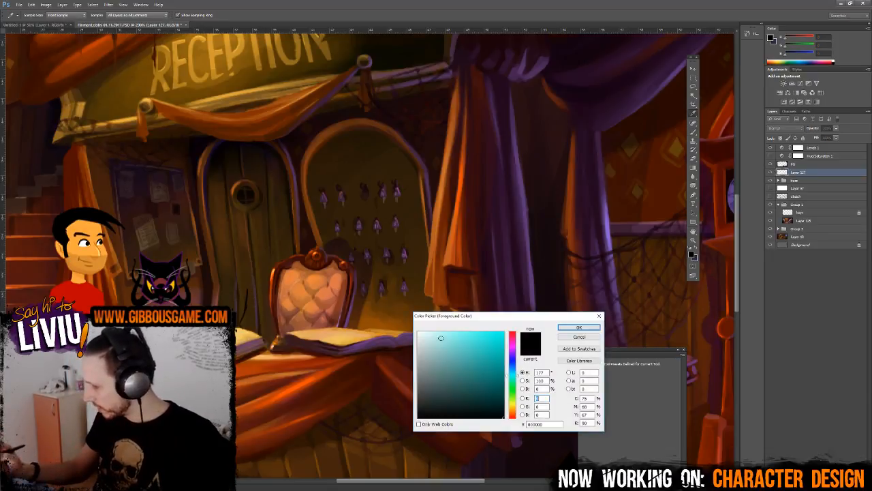
pyautogui.click(441, 338)
pyautogui.click(580, 325)
# - Rough in Finman's hunched shoulder arch and arm outlines behind the reception desk with pale cyan strokes
pyautogui.moveTo(240, 321); pyautogui.dragTo(241, 270)
pyautogui.moveTo(240, 304); pyautogui.dragTo(257, 250)
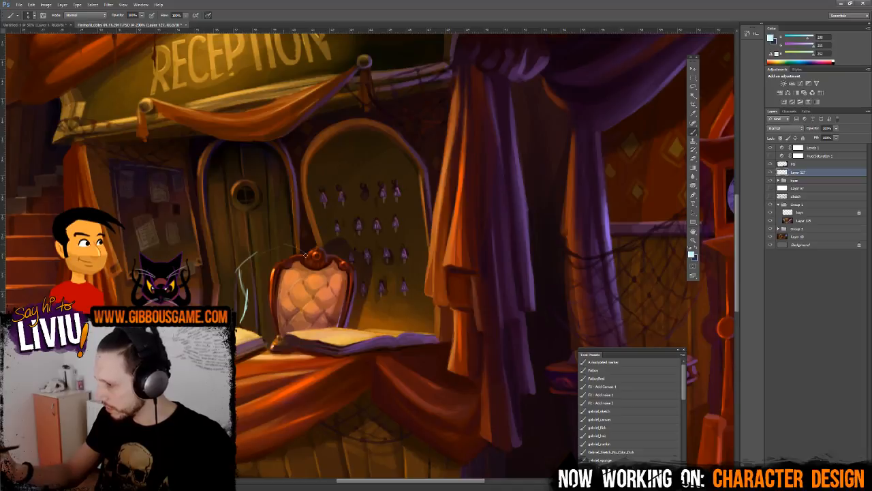
pyautogui.moveTo(294, 246)
pyautogui.mouseDown()
pyautogui.moveTo(342, 318)
pyautogui.moveTo(340, 309)
pyautogui.mouseUp()
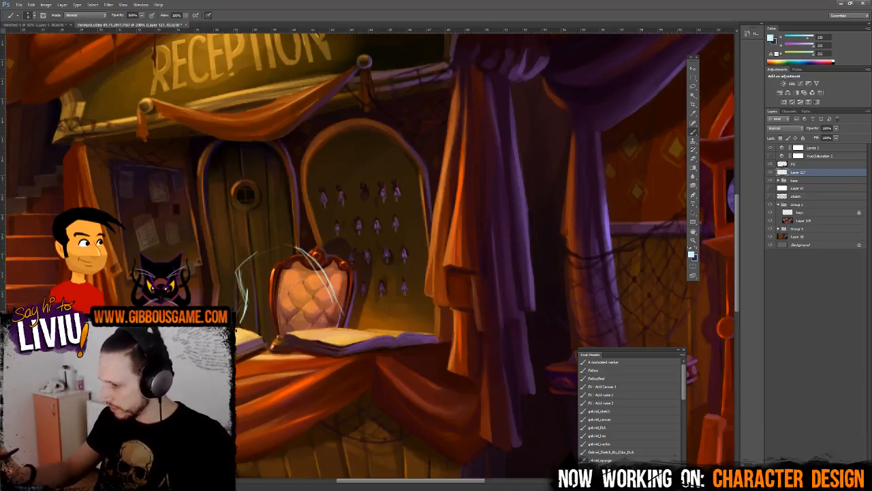
pyautogui.moveTo(239, 315)
pyautogui.mouseDown()
pyautogui.moveTo(231, 274)
pyautogui.moveTo(271, 242)
pyautogui.mouseUp()
pyautogui.moveTo(231, 274); pyautogui.dragTo(289, 248)
pyautogui.moveTo(241, 266)
pyautogui.mouseDown()
pyautogui.moveTo(293, 248)
pyautogui.moveTo(323, 264)
pyautogui.mouseUp()
pyautogui.moveTo(251, 257)
pyautogui.mouseDown()
pyautogui.moveTo(253, 216)
pyautogui.moveTo(265, 210)
pyautogui.moveTo(293, 240)
pyautogui.mouseUp()
# - Sketch the tall domed head above the shoulders, its lower edge, and the torso and arm lines reaching the desk
pyautogui.moveTo(276, 212)
pyautogui.mouseDown()
pyautogui.moveTo(294, 247)
pyautogui.moveTo(247, 223)
pyautogui.moveTo(248, 239)
pyautogui.mouseUp()
pyautogui.moveTo(248, 278)
pyautogui.mouseDown()
pyautogui.moveTo(247, 220)
pyautogui.moveTo(283, 285)
pyautogui.moveTo(294, 231)
pyautogui.moveTo(294, 277)
pyautogui.mouseUp()
pyautogui.moveTo(289, 237); pyautogui.dragTo(293, 334)
pyautogui.moveTo(329, 289); pyautogui.dragTo(336, 338)
pyautogui.moveTo(310, 257); pyautogui.dragTo(352, 325)
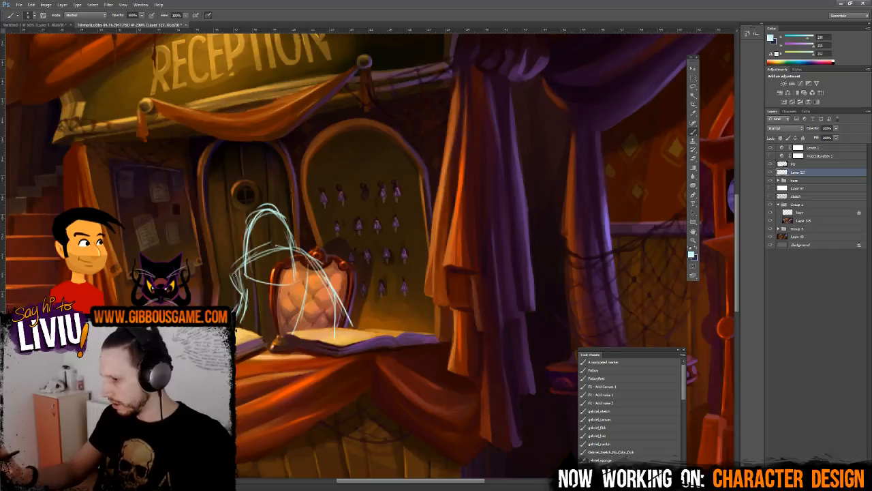
# - Reinforce the outlines of both arms and the left shoulder with repeated strokes down to the open books
pyautogui.moveTo(237, 271); pyautogui.dragTo(233, 304)
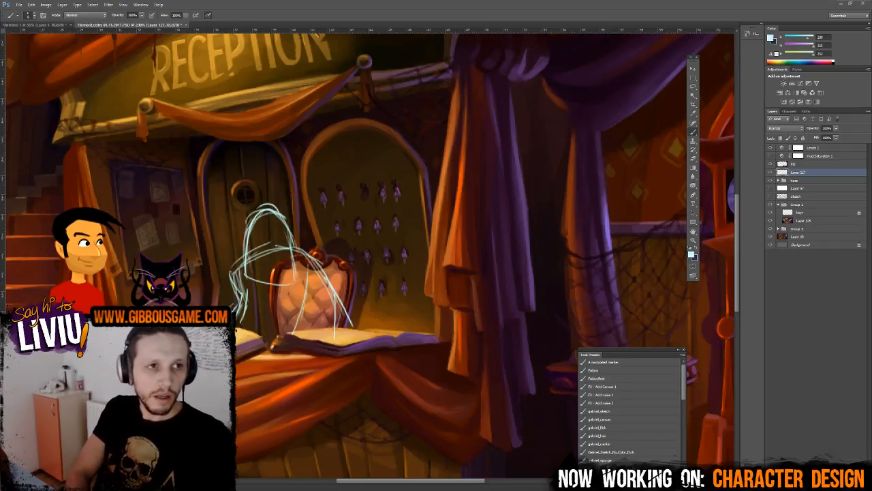
pyautogui.moveTo(318, 287); pyautogui.dragTo(321, 295)
pyautogui.moveTo(312, 263); pyautogui.dragTo(334, 292)
pyautogui.moveTo(309, 257); pyautogui.dragTo(352, 336)
pyautogui.moveTo(335, 289); pyautogui.dragTo(354, 333)
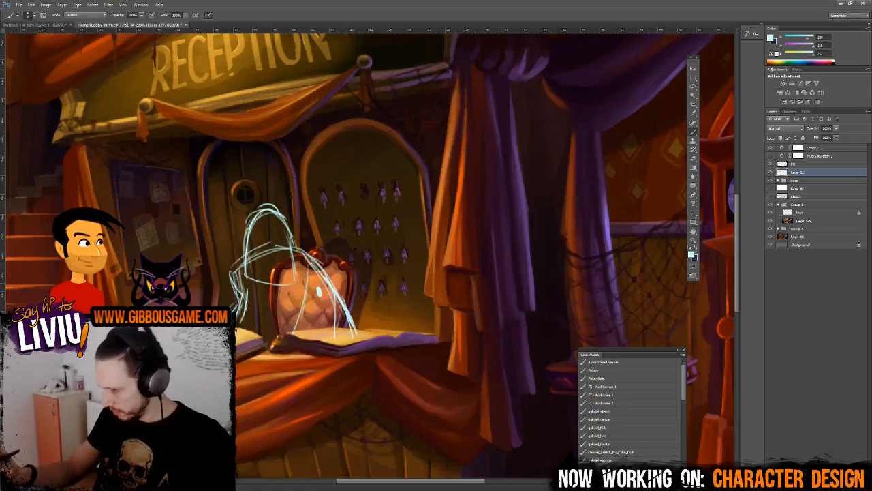
pyautogui.moveTo(234, 273); pyautogui.dragTo(239, 305)
pyautogui.moveTo(230, 273)
pyautogui.mouseDown()
pyautogui.moveTo(236, 310)
pyautogui.moveTo(238, 301)
pyautogui.mouseUp()
pyautogui.moveTo(244, 258); pyautogui.dragTo(229, 278)
pyautogui.moveTo(256, 247); pyautogui.dragTo(230, 271)
# - Strengthen the domed head's outline, its lower edge and the neck, and add a hand stroke beside the left book
pyautogui.moveTo(260, 212)
pyautogui.mouseDown()
pyautogui.moveTo(245, 275)
pyautogui.moveTo(244, 252)
pyautogui.mouseUp()
pyautogui.moveTo(250, 223)
pyautogui.mouseDown()
pyautogui.moveTo(298, 237)
pyautogui.moveTo(306, 253)
pyautogui.mouseUp()
pyautogui.moveTo(246, 276); pyautogui.dragTo(296, 282)
pyautogui.moveTo(258, 282); pyautogui.dragTo(292, 283)
pyautogui.moveTo(295, 231); pyautogui.dragTo(296, 281)
pyautogui.moveTo(300, 227)
pyautogui.mouseDown()
pyautogui.moveTo(295, 274)
pyautogui.moveTo(301, 248)
pyautogui.mouseUp()
pyautogui.moveTo(273, 208)
pyautogui.mouseDown()
pyautogui.moveTo(292, 231)
pyautogui.moveTo(248, 266)
pyautogui.mouseUp()
pyautogui.moveTo(249, 231); pyautogui.dragTo(247, 279)
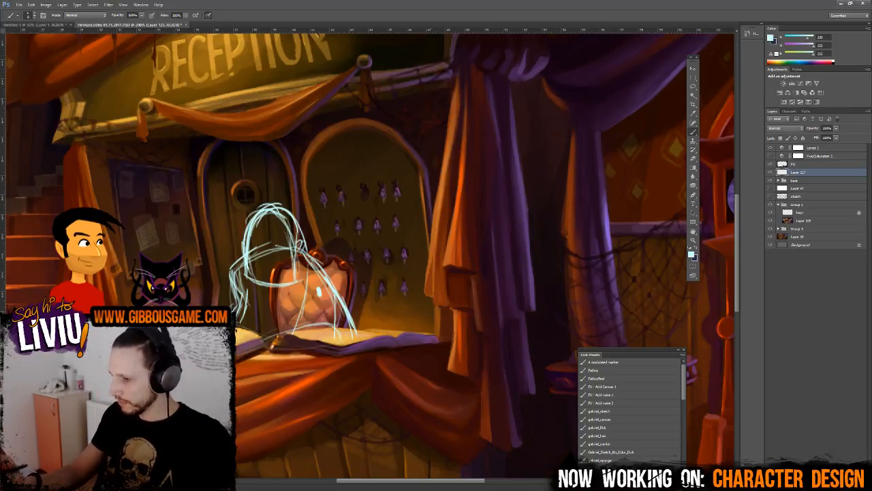
pyautogui.moveTo(247, 311); pyautogui.dragTo(265, 333)
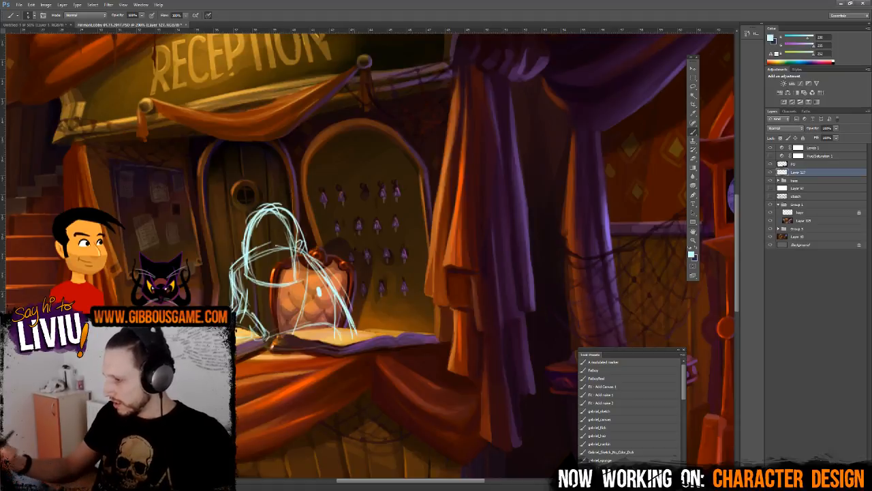
# - Erase the stray dab over the chair and compare the sketch's size with the T-shirt character in the lobby
pyautogui.press('e')
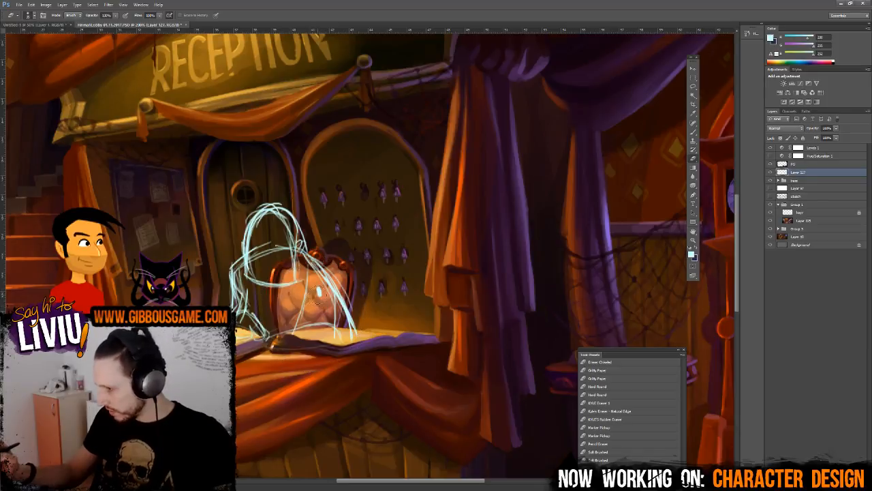
pyautogui.hotkey('ctrl', '-')
pyautogui.hotkey('ctrl', '-')
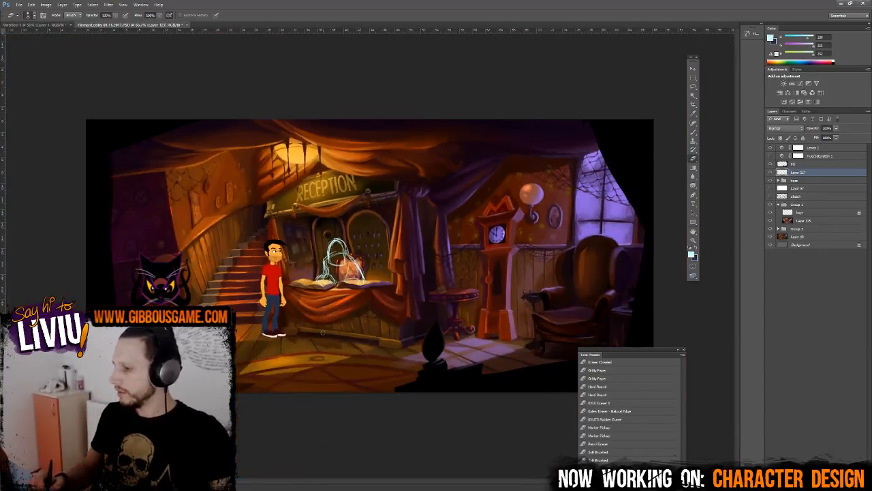
pyautogui.hotkey('ctrl', '+')
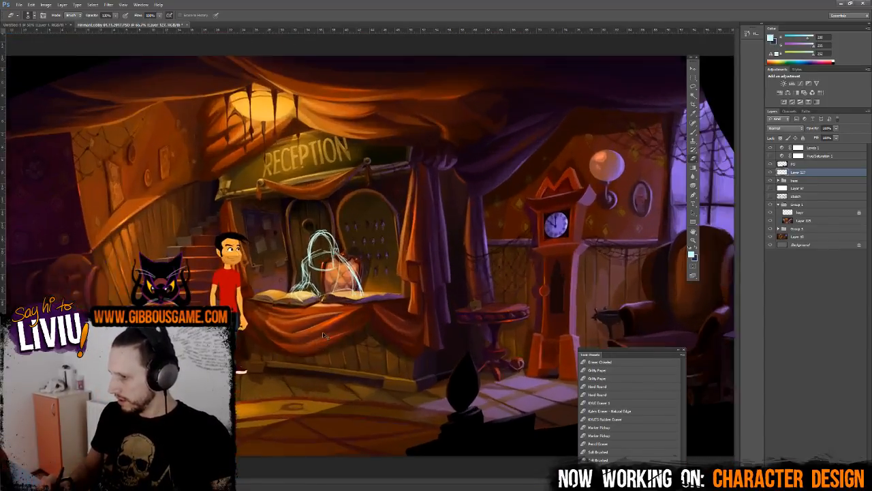
pyautogui.hotkey('ctrl', '+')
pyautogui.hotkey('ctrl', '-')
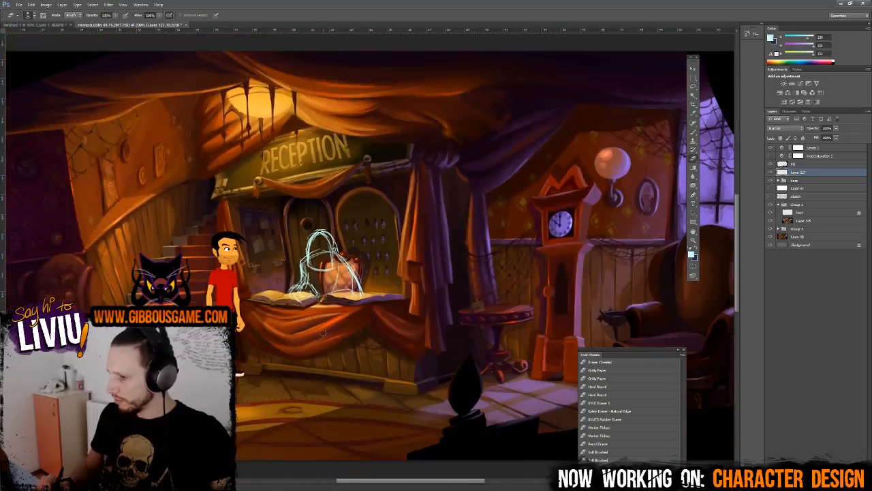
# - Scale the Finman sketch down slightly with Free Transform, keeping it seated behind the reception desk
pyautogui.hotkey('ctrl', 't')
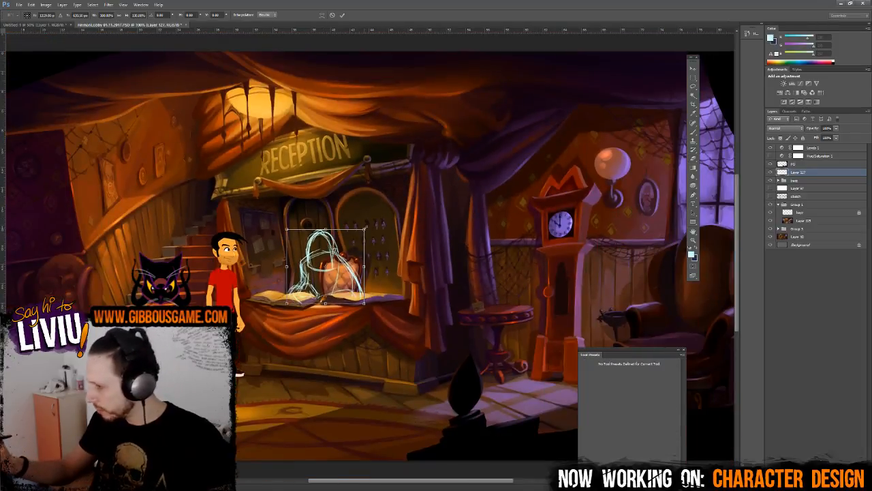
pyautogui.moveTo(368, 229); pyautogui.dragTo(357, 236)
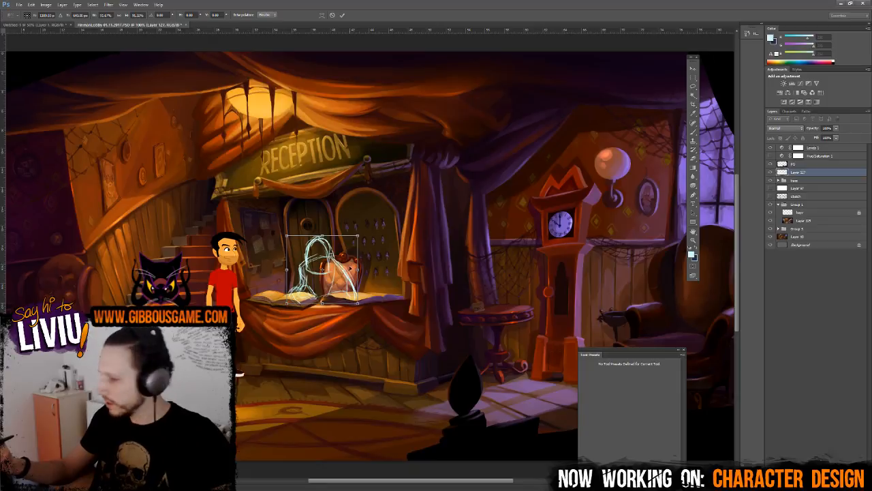
pyautogui.press('Return')
pyautogui.scroll(2, 358, 252)
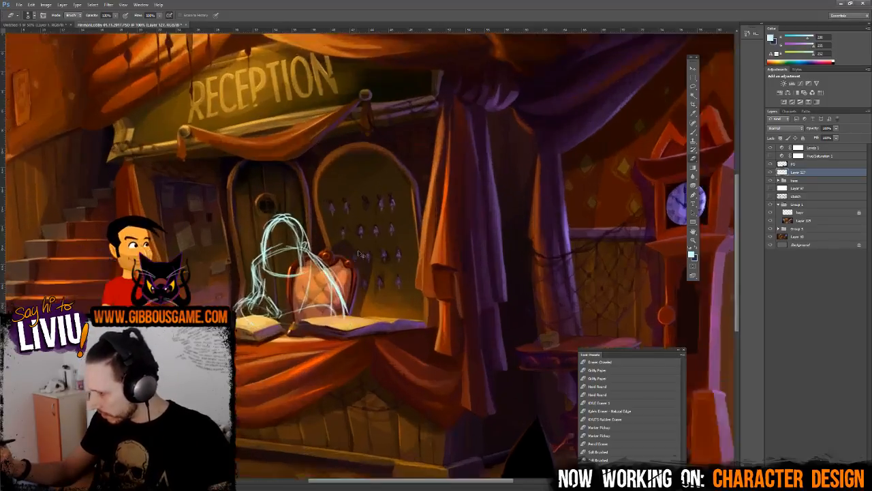
# - Erase the excess arm lines over the chair and redraw the right arm's outer edge down to the book
pyautogui.press('b')
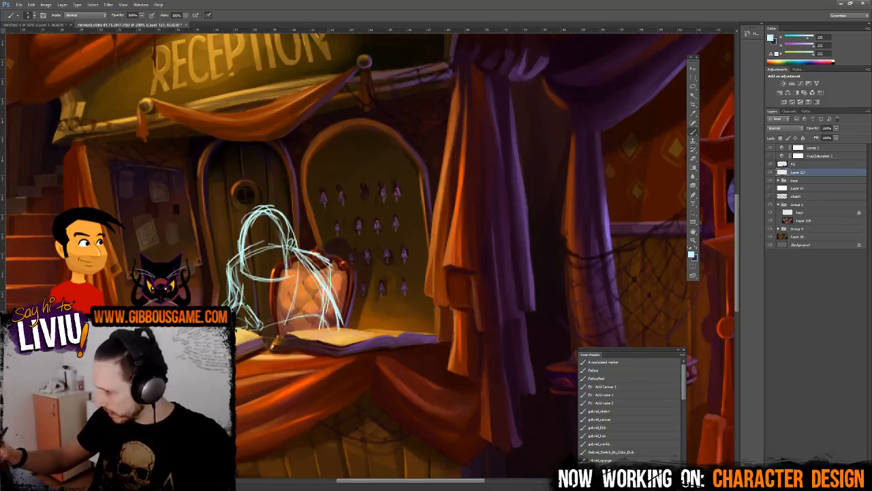
pyautogui.press('e')
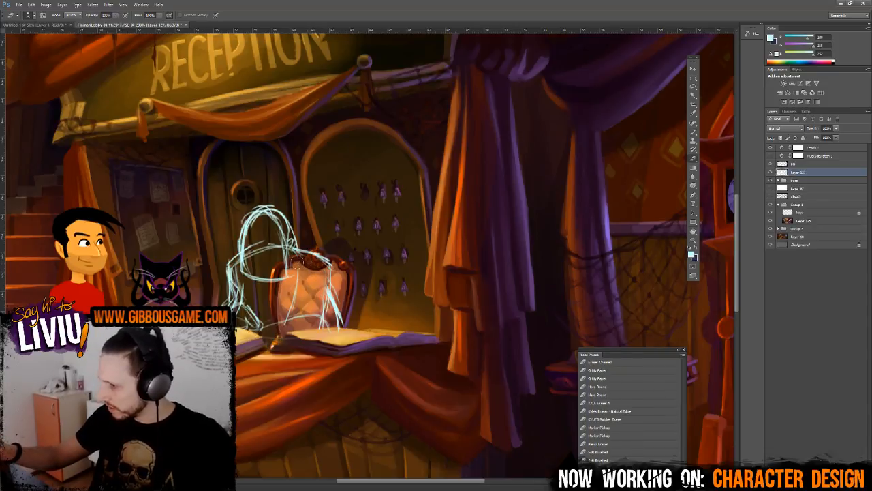
pyautogui.press('b')
pyautogui.moveTo(341, 289); pyautogui.dragTo(349, 332)
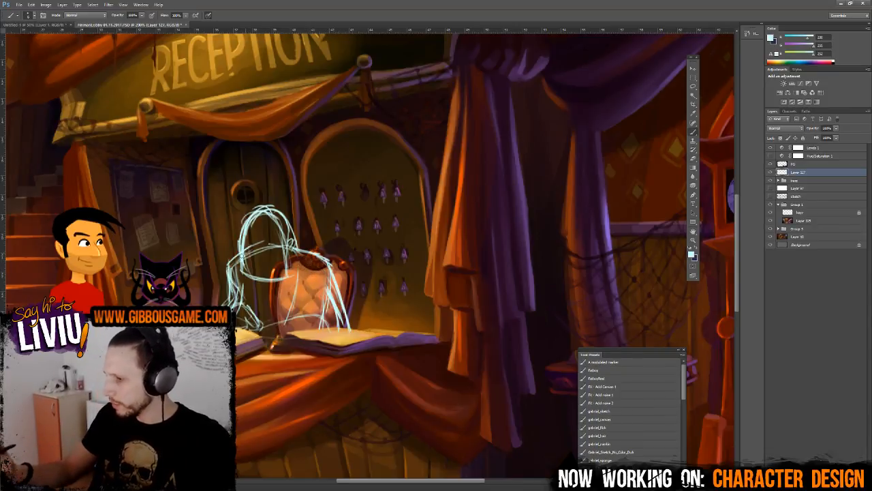
# - Push the left arm's outline further outward and sketch a curved line across the upper part of the chair
pyautogui.press('e')
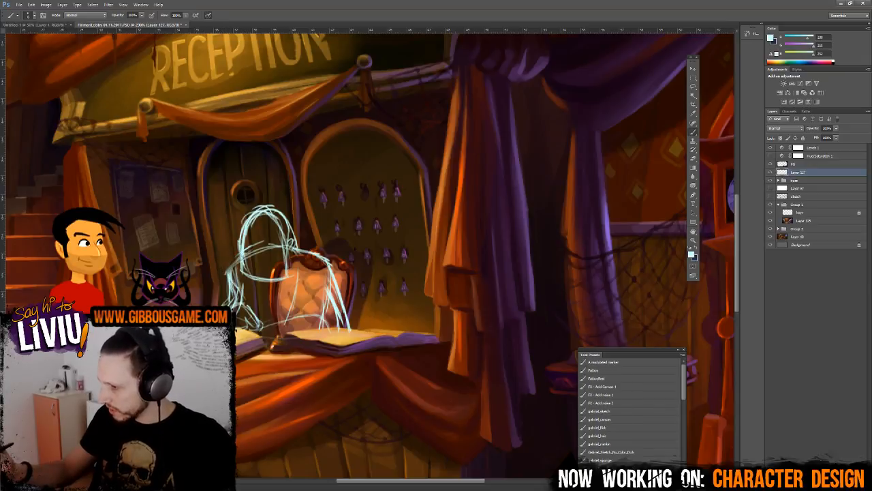
pyautogui.press('b')
pyautogui.moveTo(229, 271)
pyautogui.mouseDown()
pyautogui.moveTo(233, 304)
pyautogui.moveTo(220, 306)
pyautogui.mouseUp()
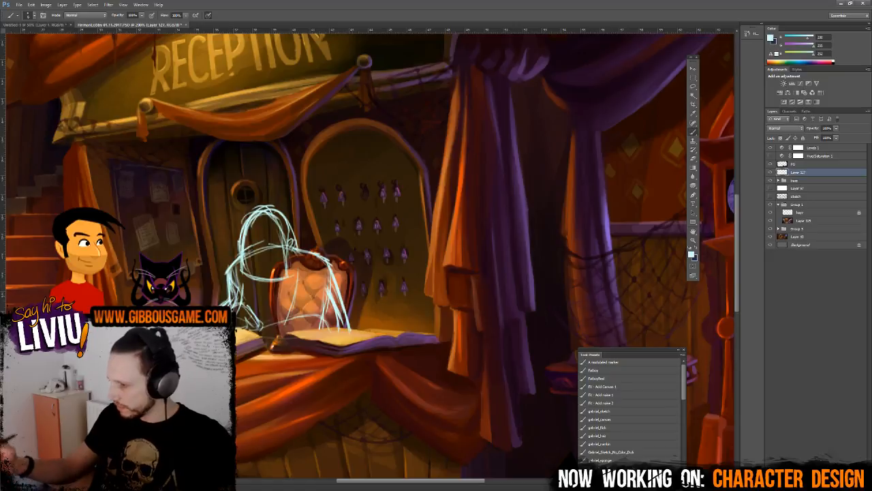
pyautogui.moveTo(292, 275)
pyautogui.mouseDown()
pyautogui.moveTo(304, 316)
pyautogui.moveTo(329, 263)
pyautogui.mouseUp()
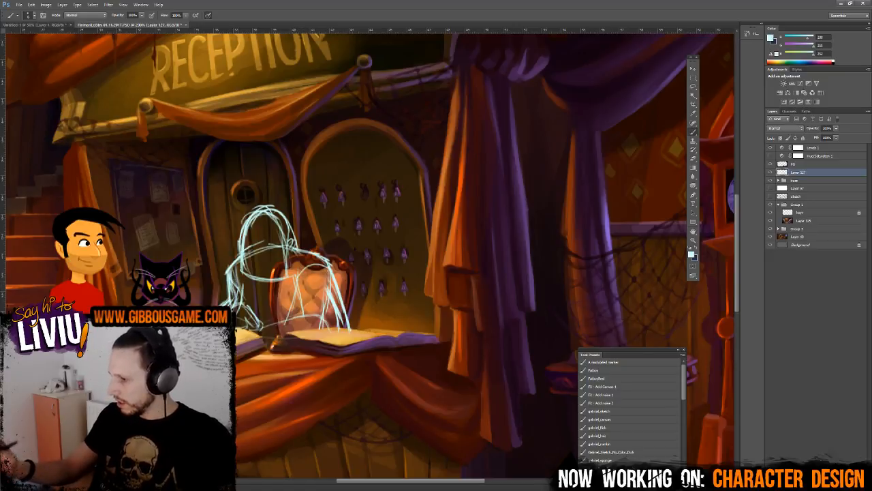
# - Erase the old left arm outline with the Hard Round eraser preset and redraw it as a wider curve
pyautogui.press('e')
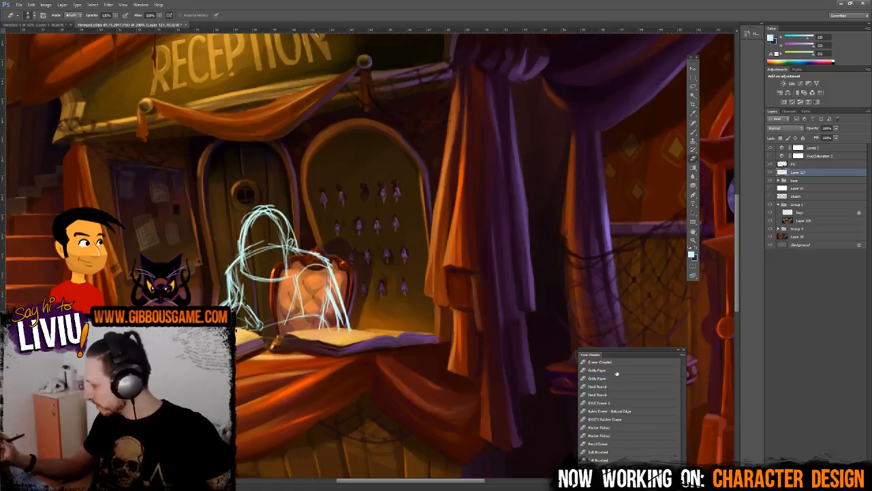
pyautogui.click(617, 370)
pyautogui.click(633, 395)
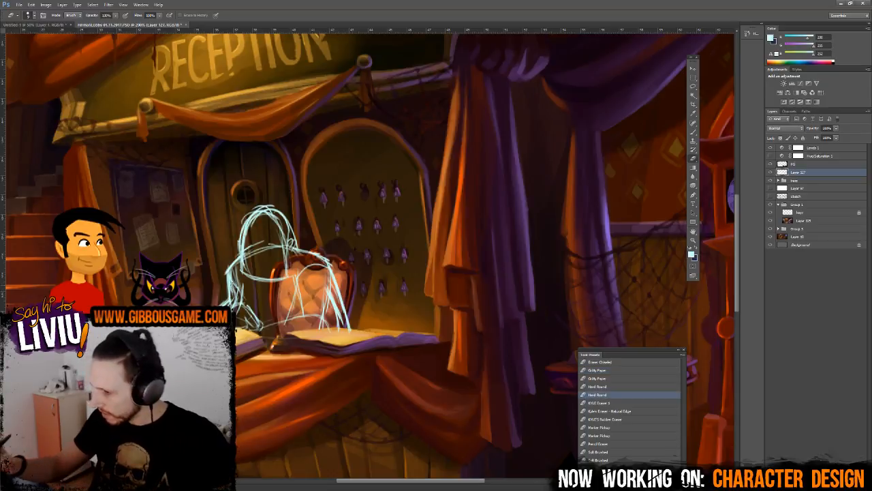
pyautogui.moveTo(230, 267)
pyautogui.mouseDown()
pyautogui.moveTo(235, 307)
pyautogui.moveTo(238, 300)
pyautogui.mouseUp()
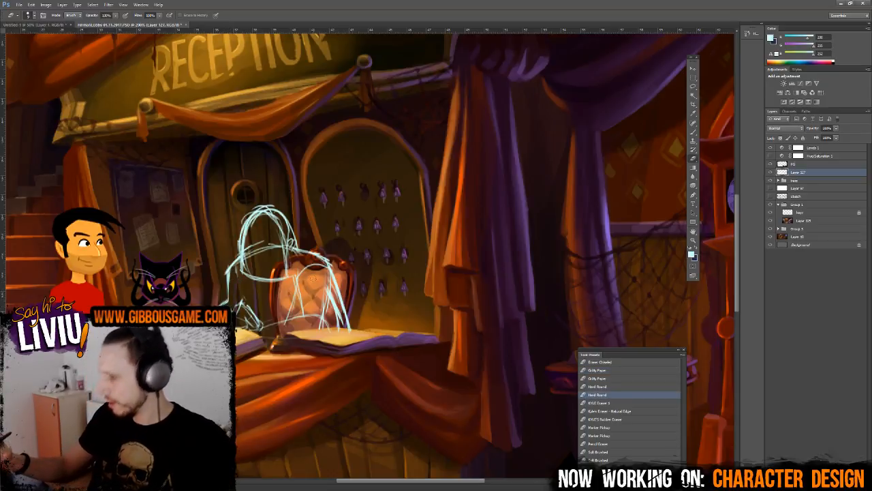
pyautogui.press('b')
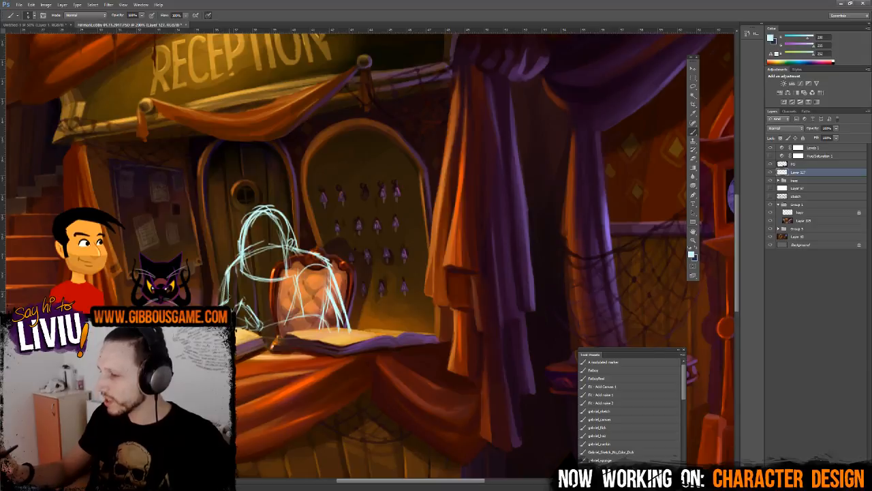
# - Clean up the sketch's lower edge above the desk, redraw it, and add strokes along the right arm
pyautogui.press('e')
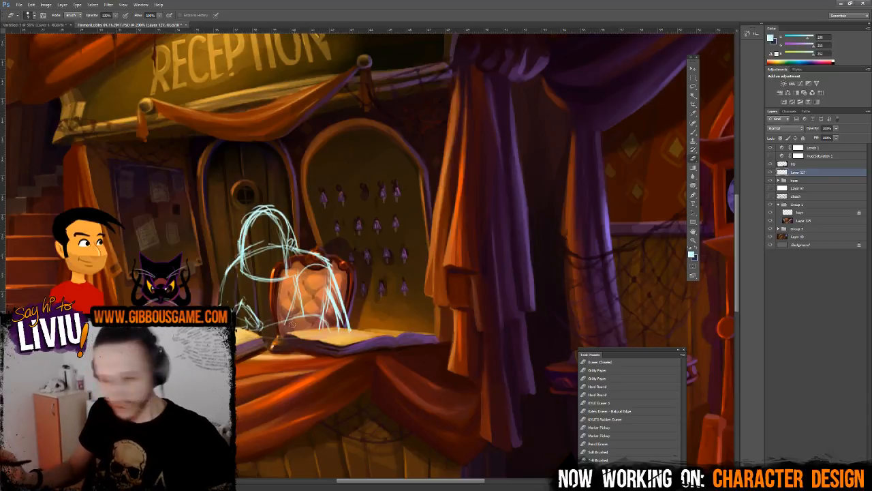
pyautogui.press('b')
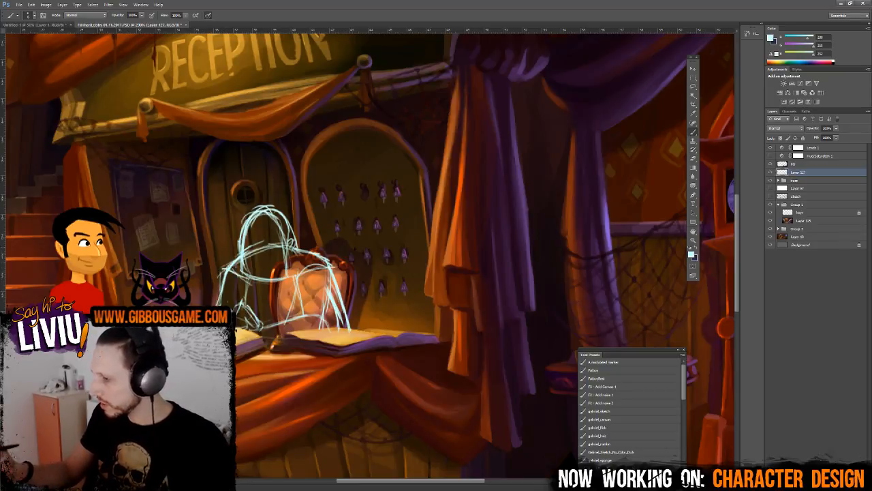
pyautogui.moveTo(334, 278)
pyautogui.mouseDown()
pyautogui.moveTo(335, 317)
pyautogui.moveTo(353, 336)
pyautogui.mouseUp()
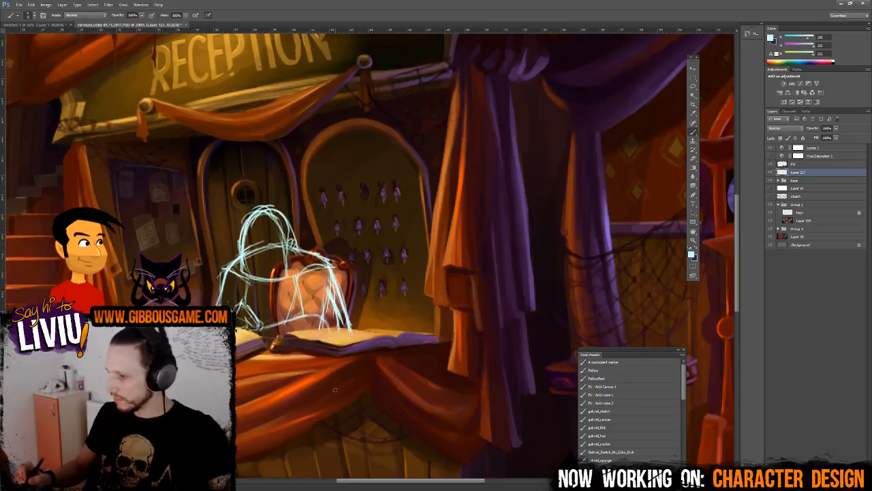
pyautogui.hotkey('ctrl', '-')
pyautogui.hotkey('ctrl', '+')
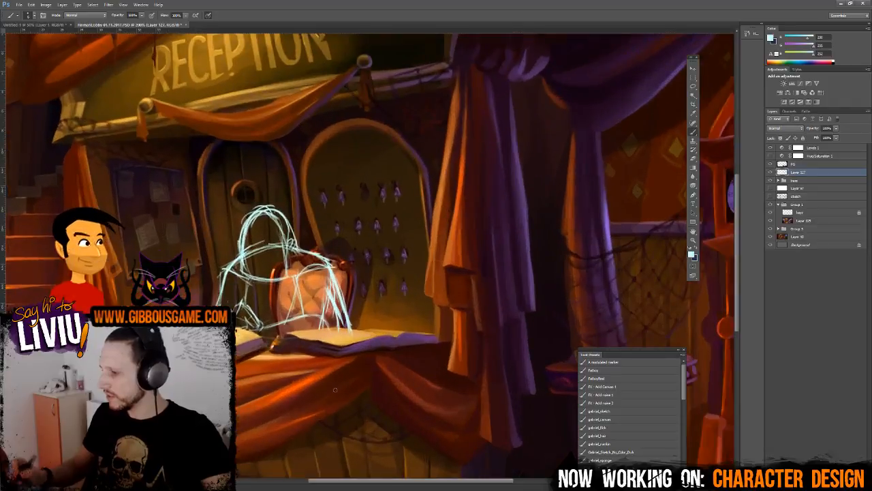
# - Erase the front of the head and the left shoulder line, then redraw them slimmer and extend the right sleeve
pyautogui.press('e')
pyautogui.moveTo(263, 235)
pyautogui.mouseDown()
pyautogui.moveTo(275, 247)
pyautogui.moveTo(270, 229)
pyautogui.moveTo(244, 262)
pyautogui.moveTo(252, 217)
pyautogui.moveTo(267, 216)
pyautogui.mouseUp()
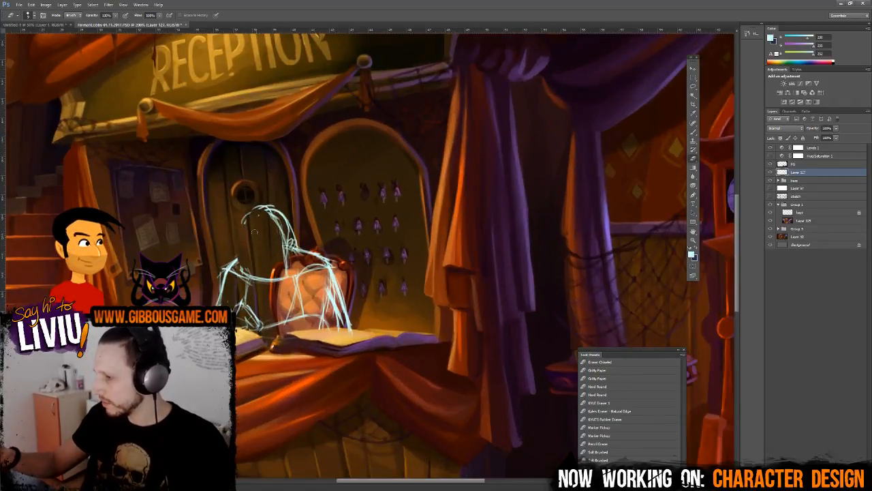
pyautogui.moveTo(246, 267)
pyautogui.mouseDown()
pyautogui.moveTo(250, 273)
pyautogui.moveTo(216, 278)
pyautogui.moveTo(218, 304)
pyautogui.mouseUp()
pyautogui.press('b')
pyautogui.moveTo(345, 294); pyautogui.dragTo(354, 337)
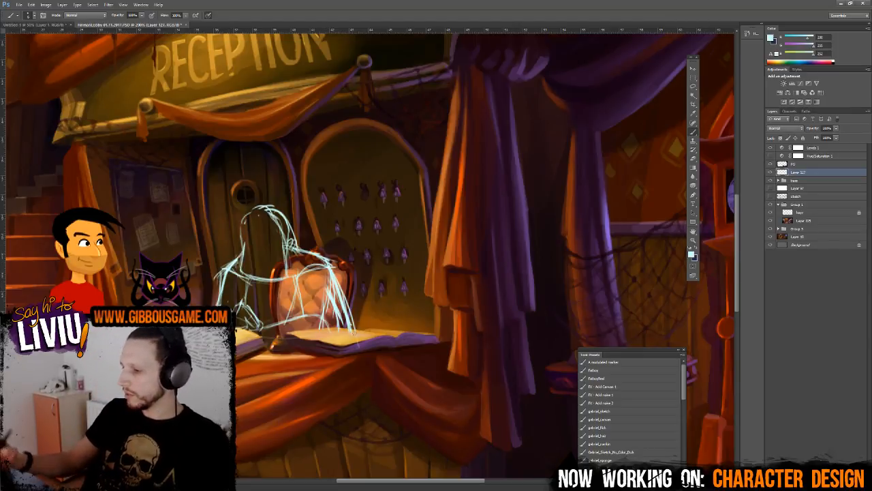
# - Erase the outer stroke of the left shoulder and redraw the shoulder line curving up toward the neck
pyautogui.press('e')
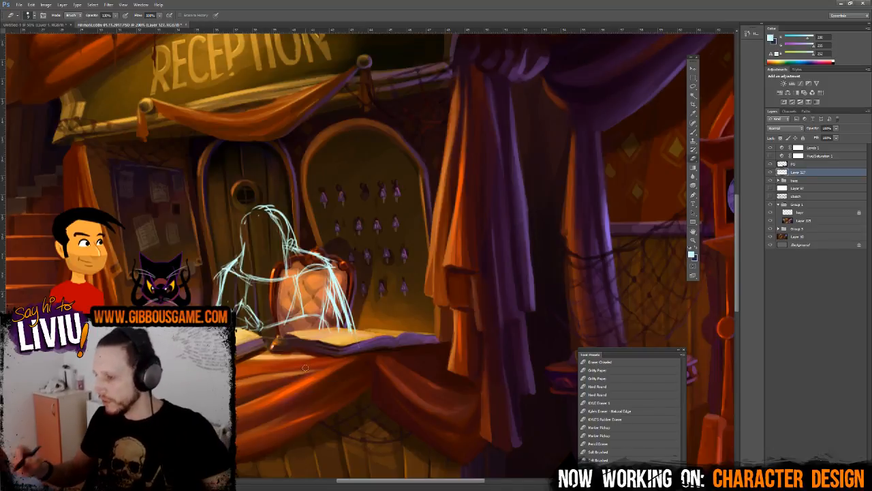
pyautogui.hotkey('ctrl', '-')
pyautogui.hotkey('ctrl', '-')
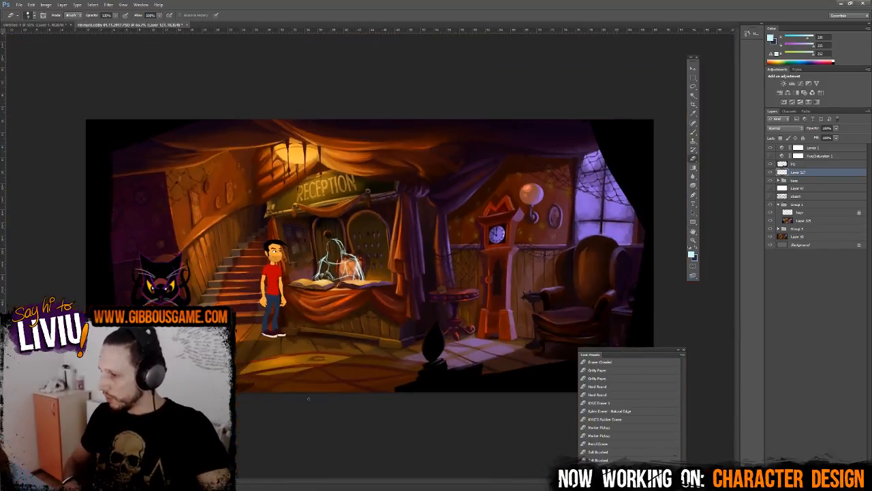
pyautogui.hotkey('ctrl', '+')
pyautogui.hotkey('ctrl', '+')
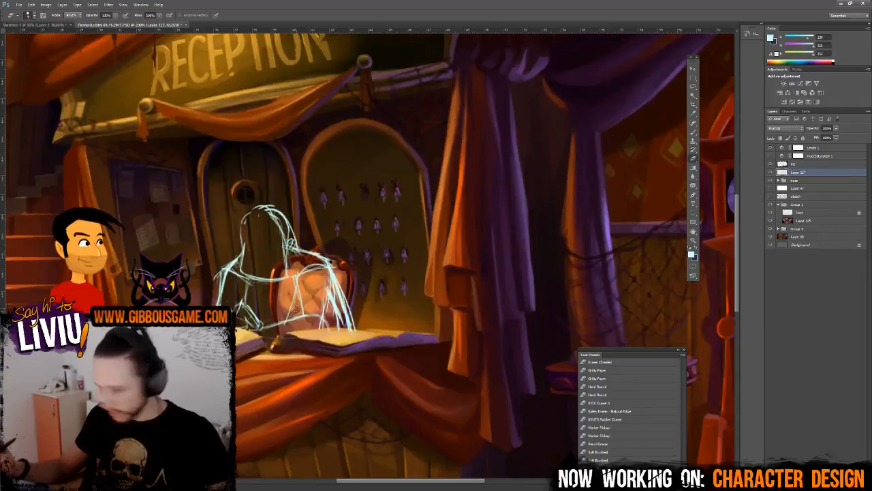
pyautogui.press('b')
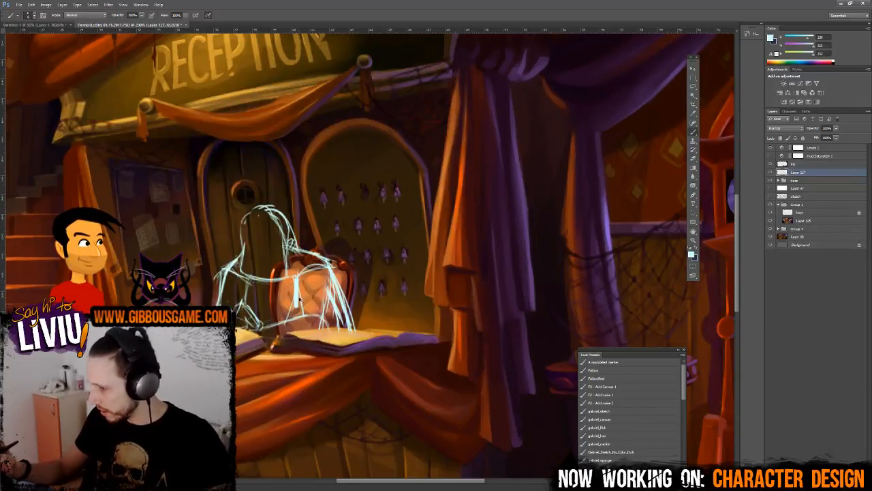
pyautogui.moveTo(298, 282); pyautogui.dragTo(283, 321)
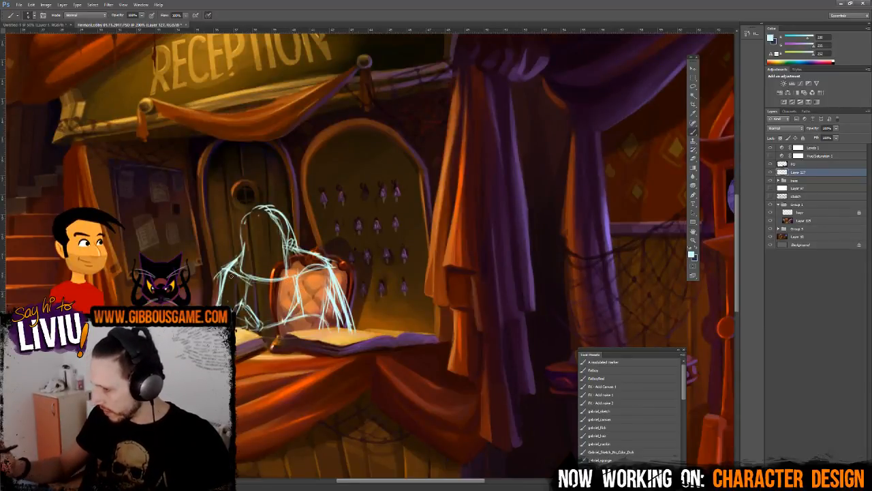
pyautogui.moveTo(225, 270)
pyautogui.mouseDown()
pyautogui.moveTo(222, 307)
pyautogui.moveTo(218, 268)
pyautogui.moveTo(237, 257)
pyautogui.mouseUp()
pyautogui.press('e')
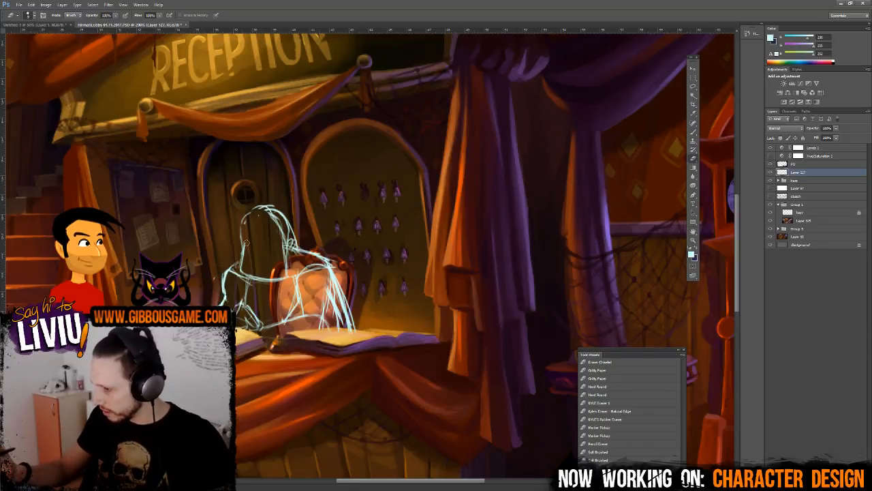
pyautogui.press('b')
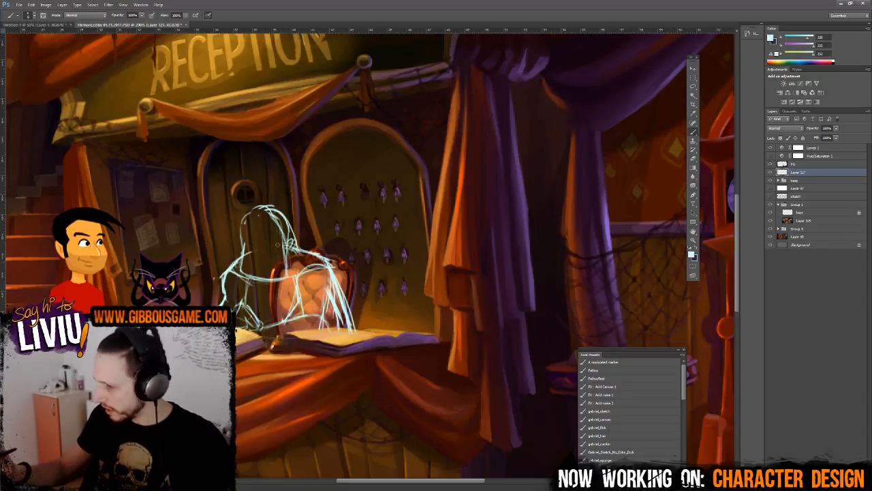
# - Erase the crowded strokes along the right arm and redraw the sleeve with a cleaner, slimmer outline down to the book
pyautogui.press('e')
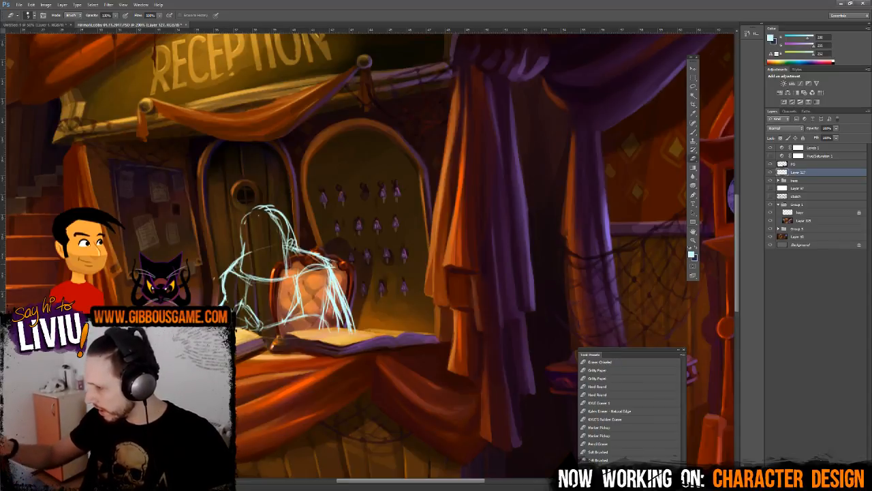
pyautogui.moveTo(334, 262)
pyautogui.mouseDown()
pyautogui.moveTo(350, 328)
pyautogui.moveTo(334, 300)
pyautogui.moveTo(348, 324)
pyautogui.mouseUp()
pyautogui.press('b')
pyautogui.moveTo(333, 289); pyautogui.dragTo(350, 332)
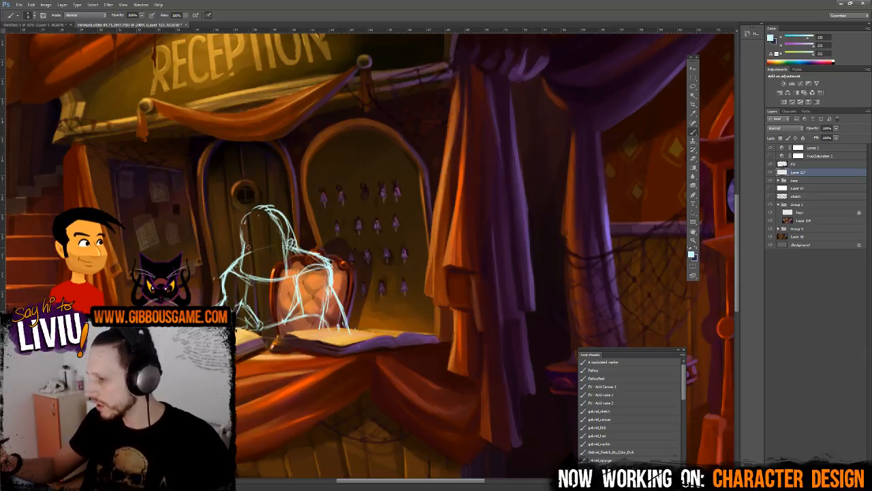
# - Erase the top and front of the head, redraw them as a lower rounded curve, and add a line across the neck
pyautogui.press('e')
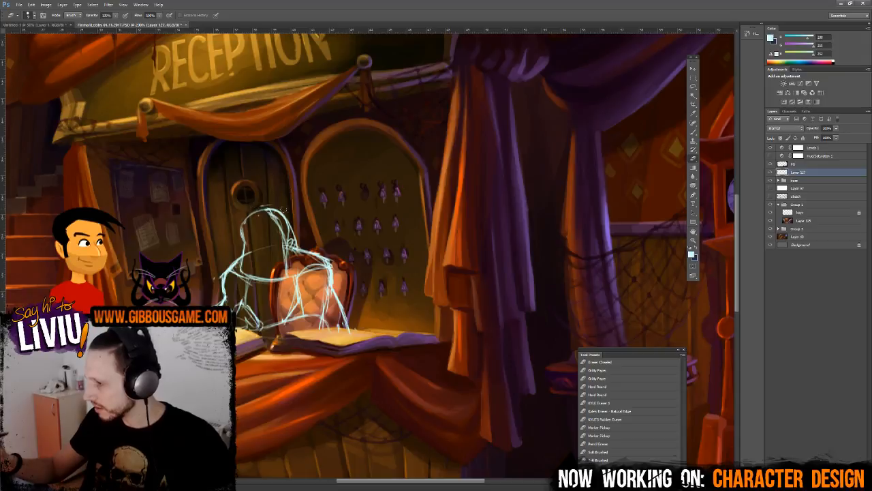
pyautogui.press('b')
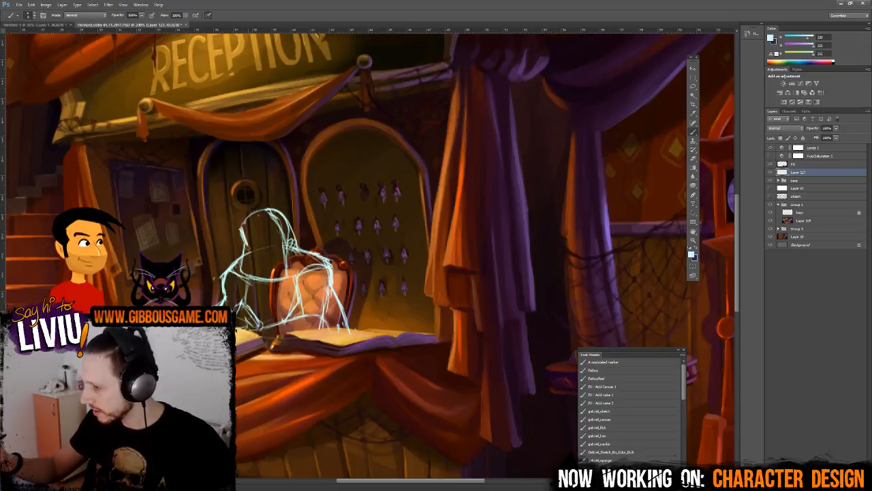
pyautogui.press('e')
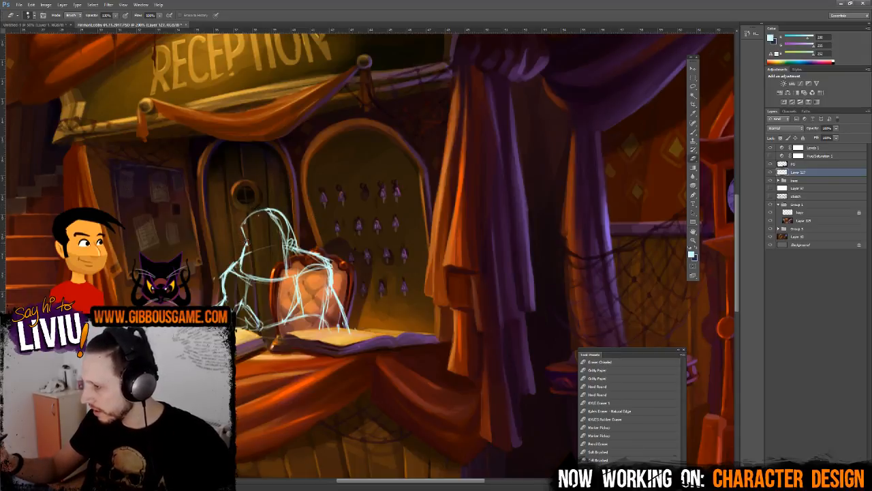
pyautogui.press('b')
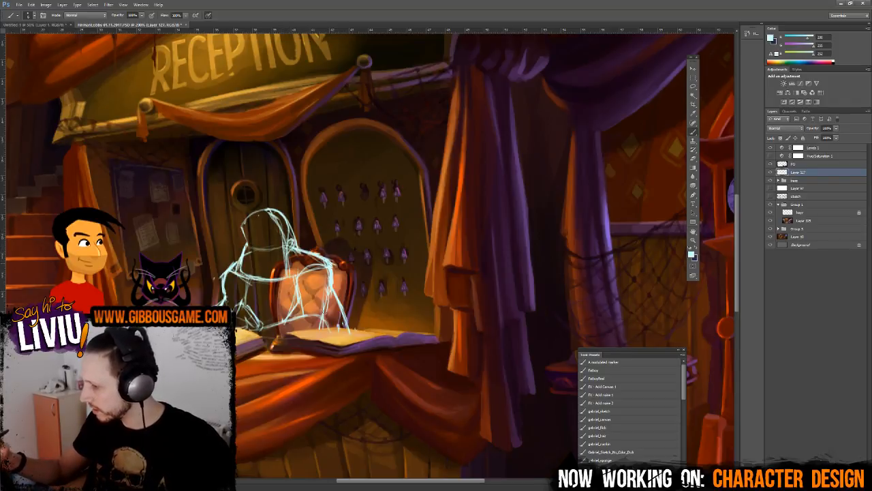
# - Extend the right sleeve down onto the book and touch up the strokes along the figure's lower edge and left hand
pyautogui.moveTo(333, 289); pyautogui.dragTo(357, 337)
pyautogui.moveTo(301, 319)
pyautogui.mouseDown()
pyautogui.moveTo(253, 336)
pyautogui.moveTo(241, 328)
pyautogui.moveTo(293, 341)
pyautogui.mouseUp()
pyautogui.hotkey('ctrl', 'z')
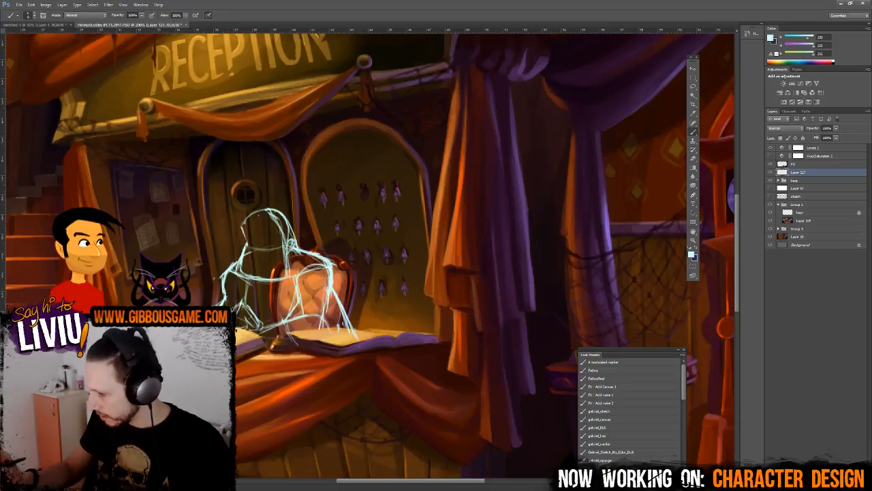
pyautogui.moveTo(233, 311)
pyautogui.mouseDown()
pyautogui.moveTo(259, 326)
pyautogui.moveTo(249, 331)
pyautogui.mouseUp()
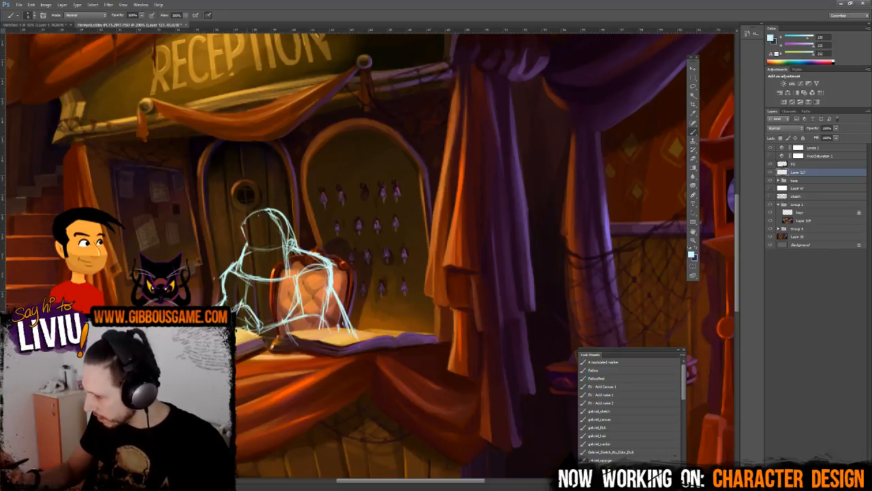
# - Sketch a curved jaw guideline across the face and reinforce the outline of the head, back and right arm
pyautogui.hotkey('ctrl', '-')
pyautogui.hotkey('ctrl', '-')
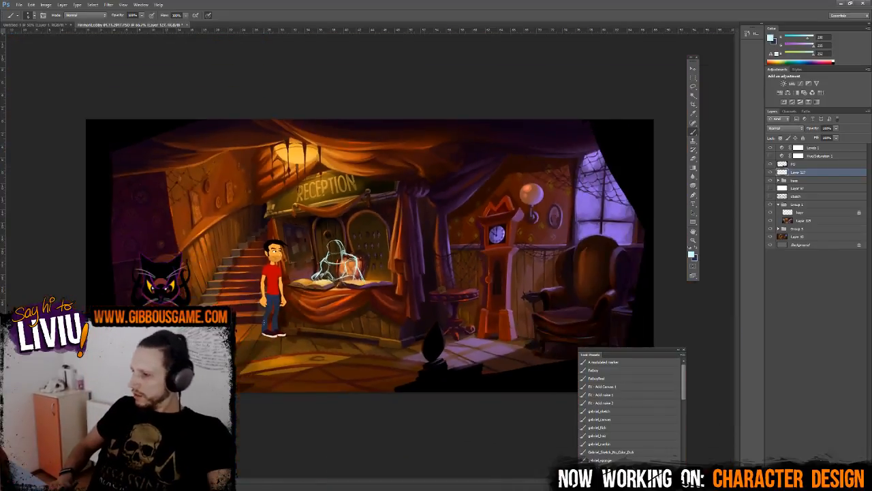
pyautogui.hotkey('ctrl', '+')
pyautogui.hotkey('ctrl', '+')
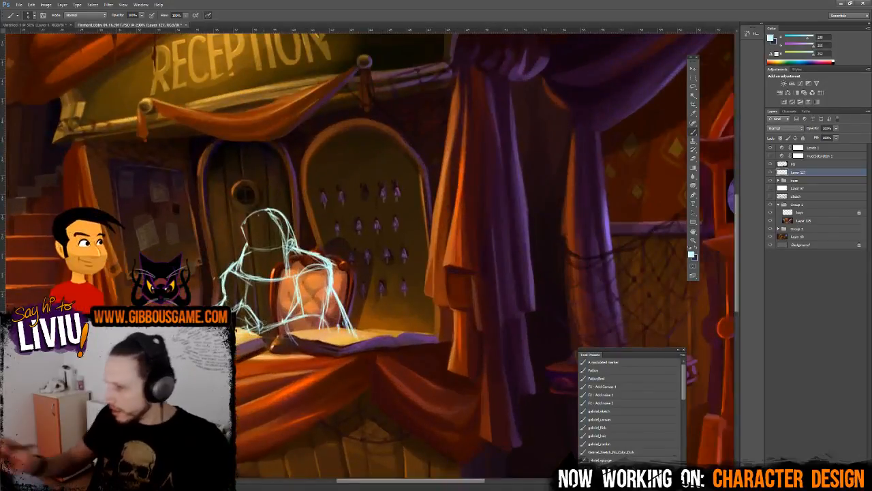
pyautogui.moveTo(243, 233)
pyautogui.mouseDown()
pyautogui.moveTo(257, 246)
pyautogui.moveTo(280, 234)
pyautogui.mouseUp()
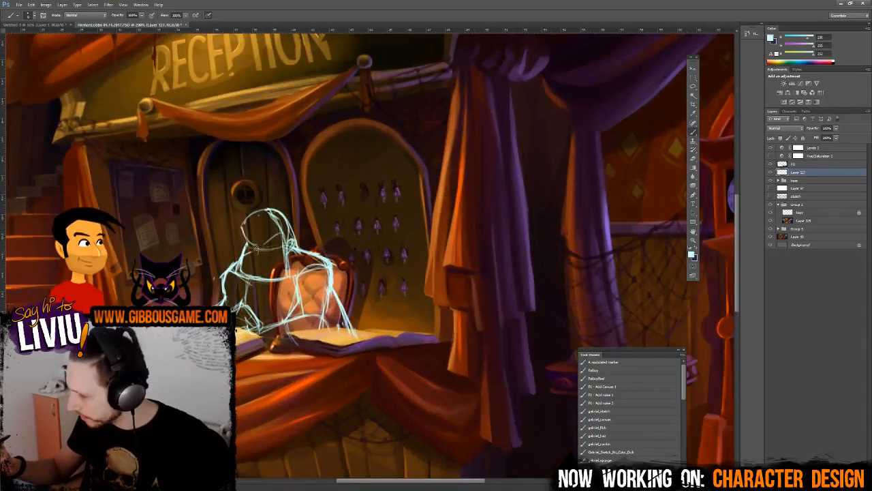
pyautogui.moveTo(243, 227)
pyautogui.mouseDown()
pyautogui.moveTo(246, 245)
pyautogui.moveTo(274, 212)
pyautogui.mouseUp()
pyautogui.moveTo(283, 215)
pyautogui.mouseDown()
pyautogui.moveTo(297, 245)
pyautogui.moveTo(329, 264)
pyautogui.moveTo(352, 330)
pyautogui.mouseUp()
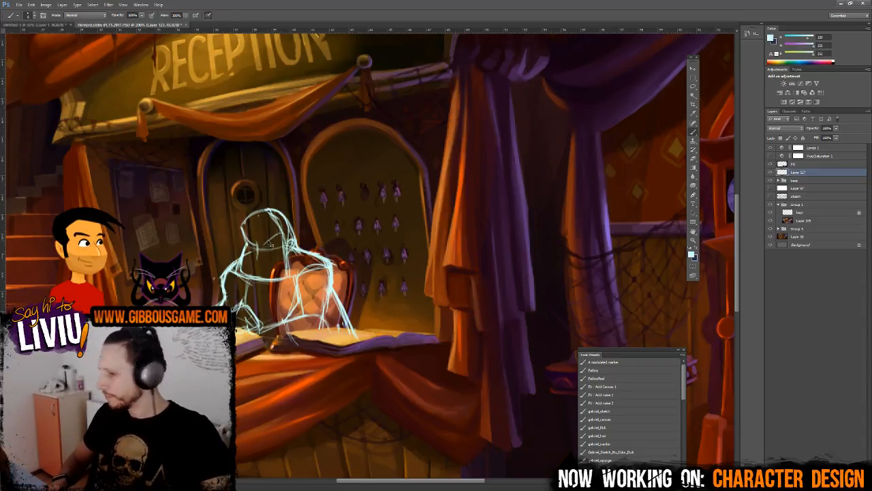
# - Examine the sketched figure's scale against the whole lobby scene with the interface panels hidden and no selection active
pyautogui.hotkey('ctrl', '-')
pyautogui.hotkey('ctrl', '-')
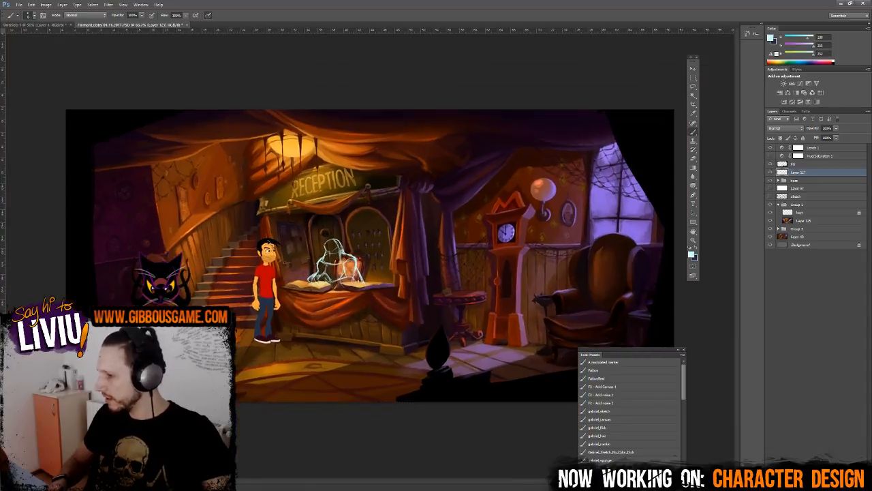
pyautogui.hotkey('ctrl', '+')
pyautogui.press('Tab')
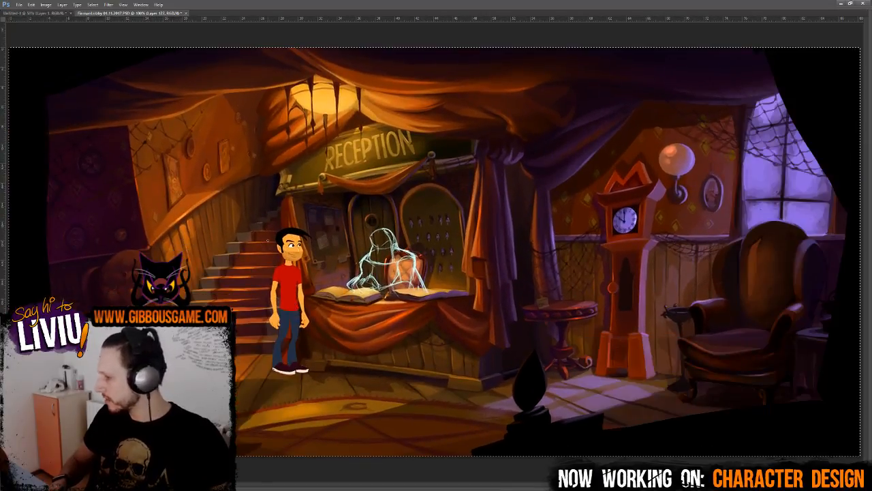
pyautogui.hotkey('ctrl', 'd')
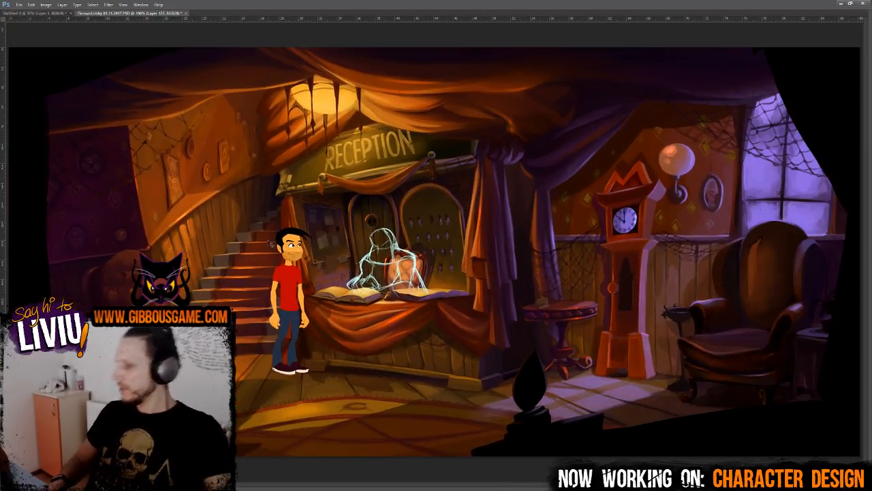
pyautogui.hotkey('ctrl', '-')
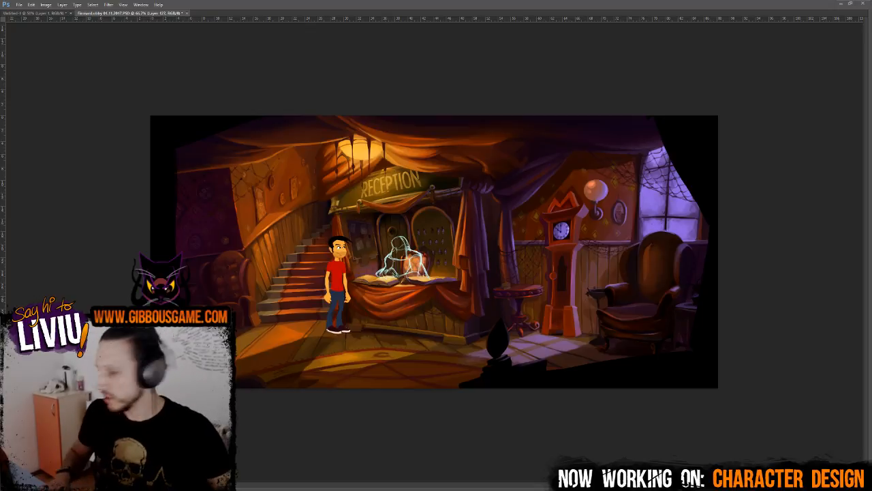
pyautogui.scroll(1, 470, 245)
pyautogui.scroll(3, 469, 244)
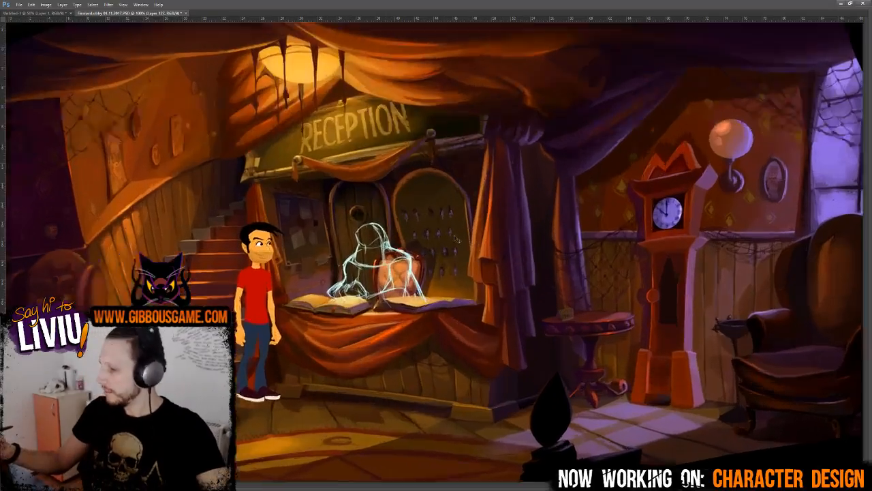
# - Select the figure sketch with the Lasso, copy it, and paste it into the reference photo document
pyautogui.moveTo(418, 227)
pyautogui.mouseDown()
pyautogui.moveTo(373, 403)
pyautogui.moveTo(449, 261)
pyautogui.mouseUp()
pyautogui.hotkey('ctrl', 'c')
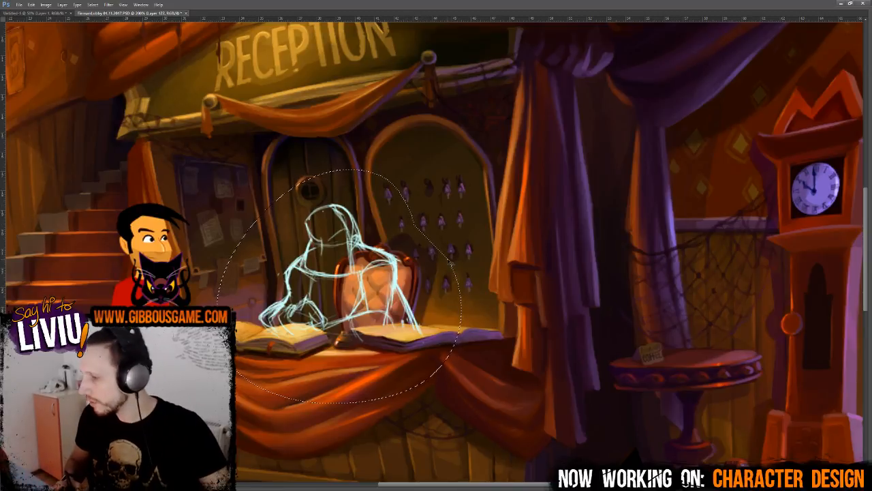
pyautogui.hotkey('ctrl', 'Tab')
pyautogui.hotkey('ctrl', 'v')
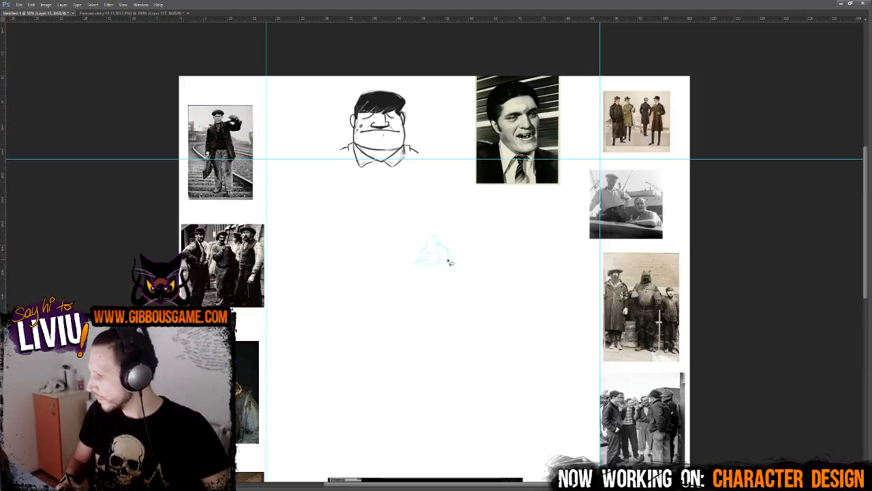
# - Set the foreground colour to black, swap it with the background colour, and recolour the pasted sketch lines dark blue
pyautogui.press('Tab')
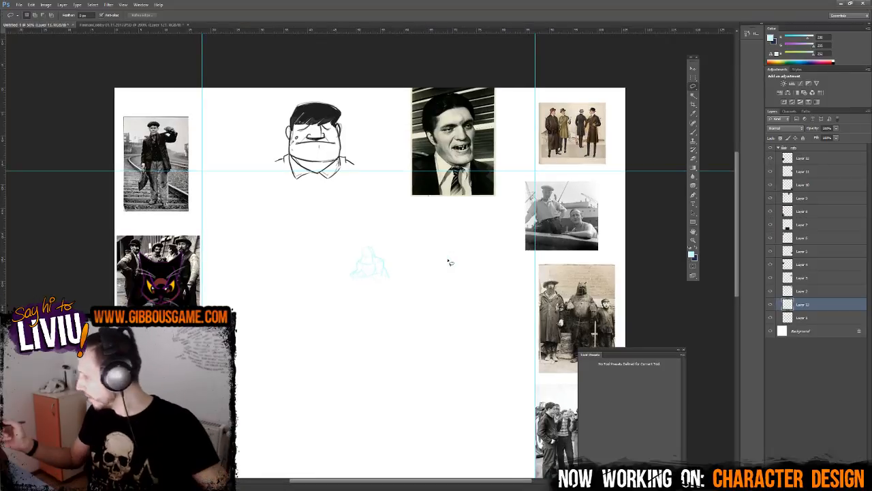
pyautogui.click(692, 254)
pyautogui.click(505, 416)
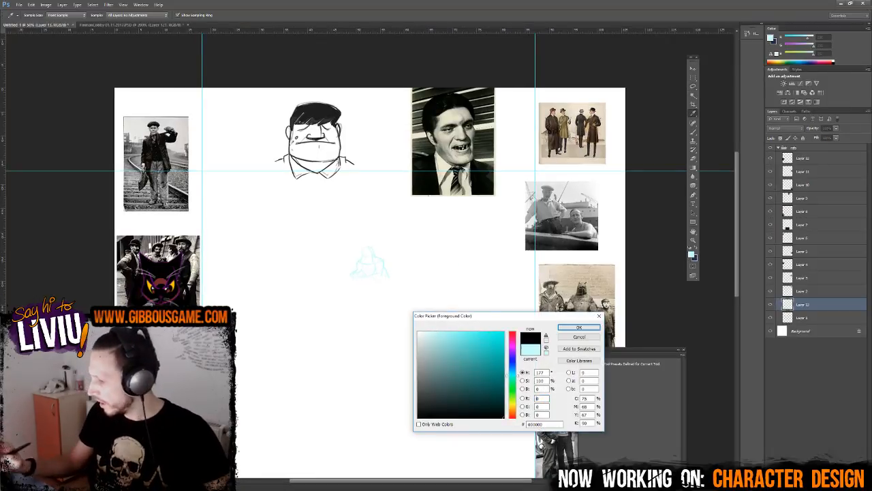
pyautogui.click(589, 329)
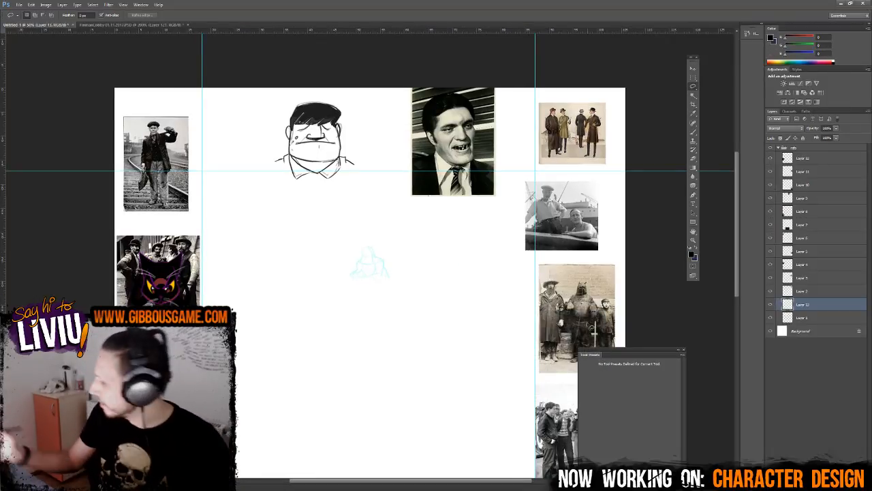
pyautogui.click(697, 251)
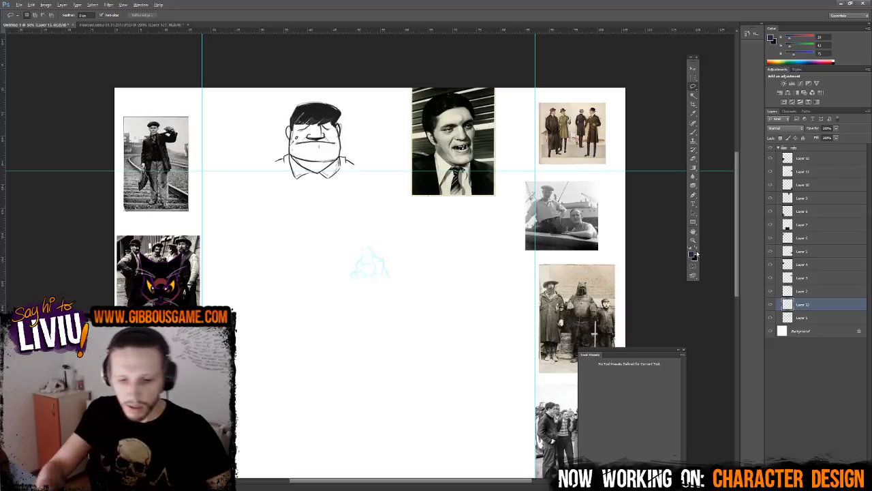
pyautogui.hotkey('shift', 'alt', 'BackSpace')
# - Scale the pasted sketch up to about 375% and place it in the middle of the page below the head drawing
pyautogui.hotkey('ctrl', 't')
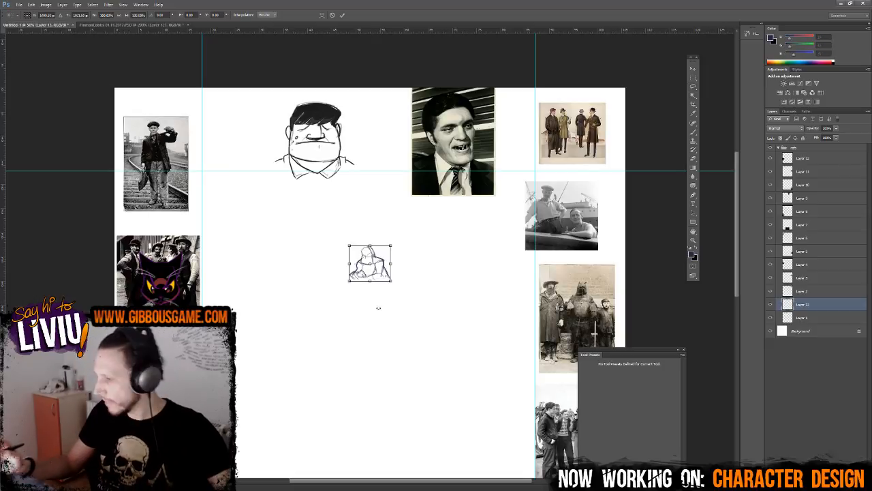
pyautogui.moveTo(349, 281); pyautogui.dragTo(234, 380)
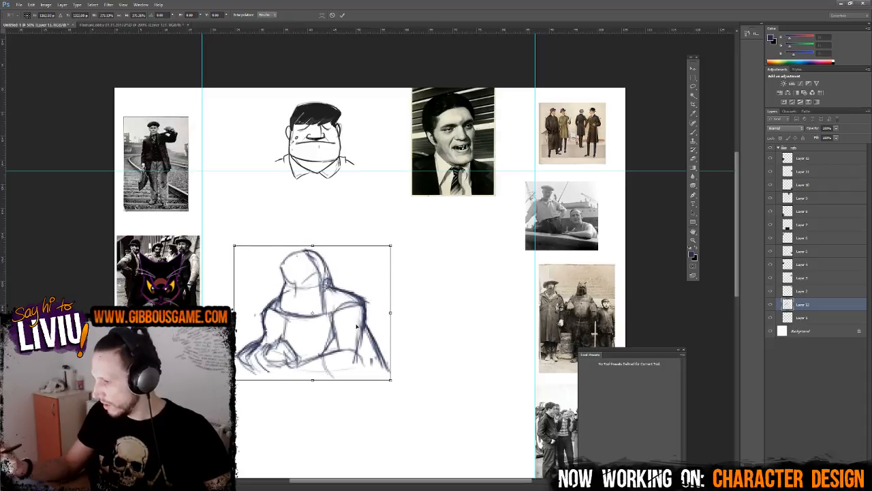
pyautogui.moveTo(359, 326)
pyautogui.mouseDown()
pyautogui.moveTo(409, 310)
pyautogui.moveTo(402, 317)
pyautogui.mouseUp()
pyautogui.press('Return')
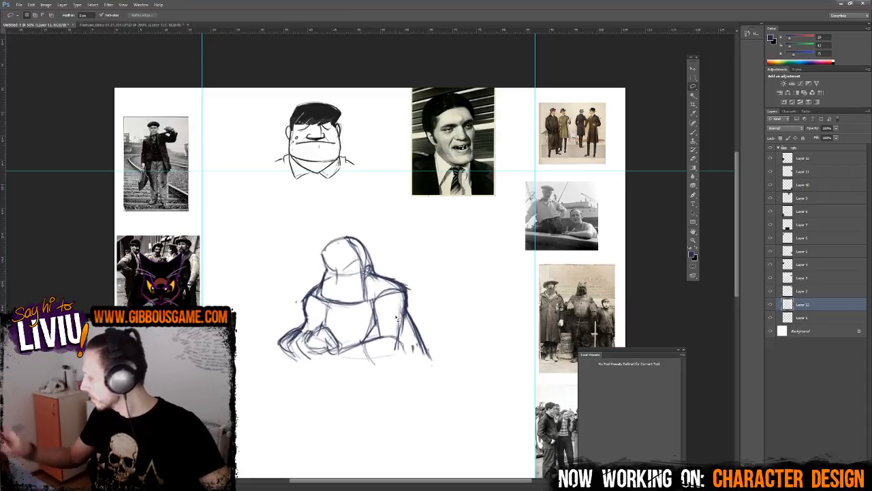
# - Set the foreground colour to a brighter dark blue, #111b70, and recolour the pasted figure sketch's lines with it
pyautogui.click(798, 358)
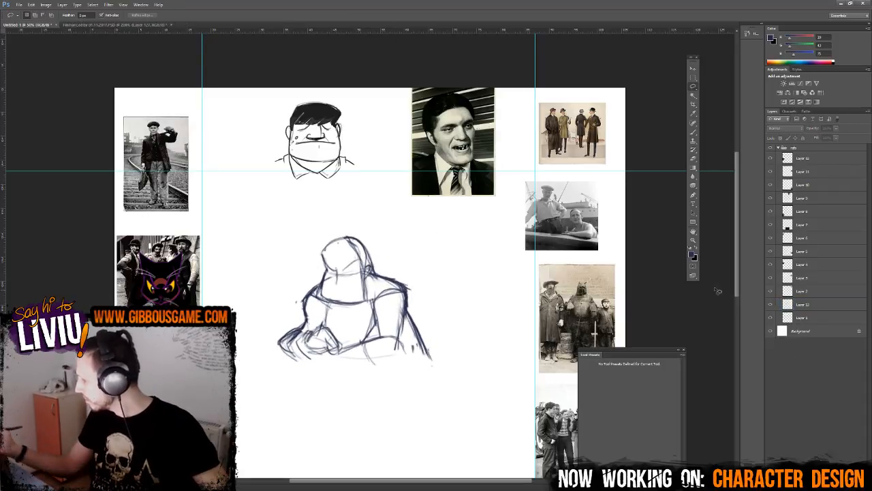
pyautogui.click(692, 255)
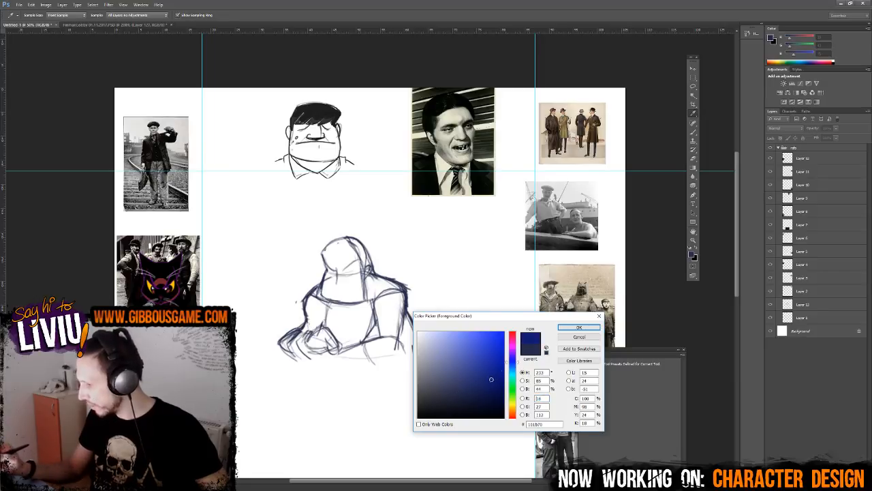
pyautogui.click(579, 327)
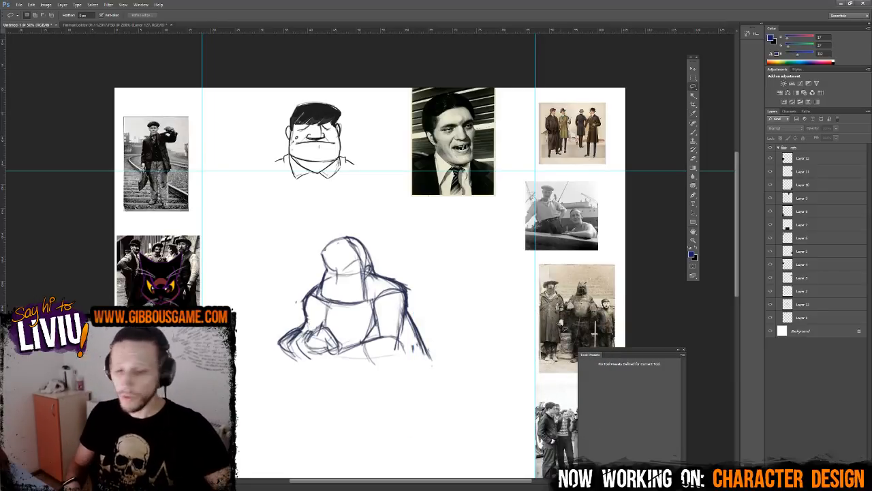
pyautogui.click(693, 69)
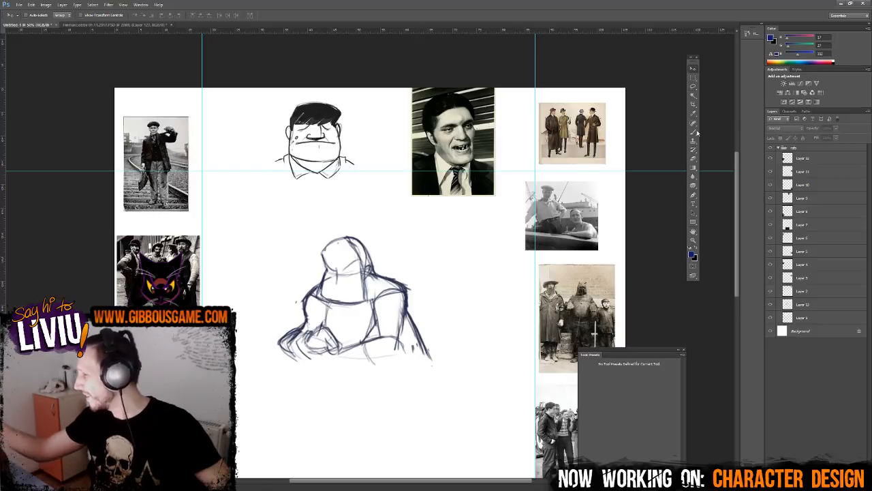
pyautogui.click(407, 293)
pyautogui.click(428, 188)
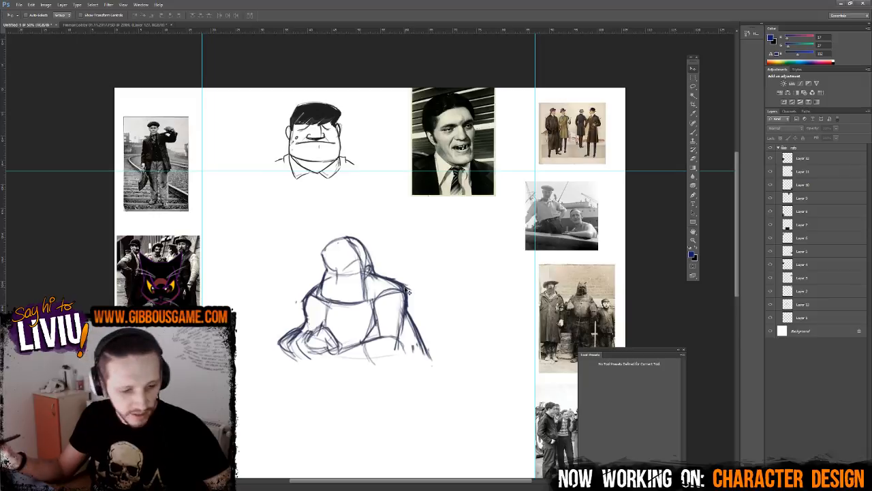
pyautogui.rightClick(407, 293)
pyautogui.click(410, 293)
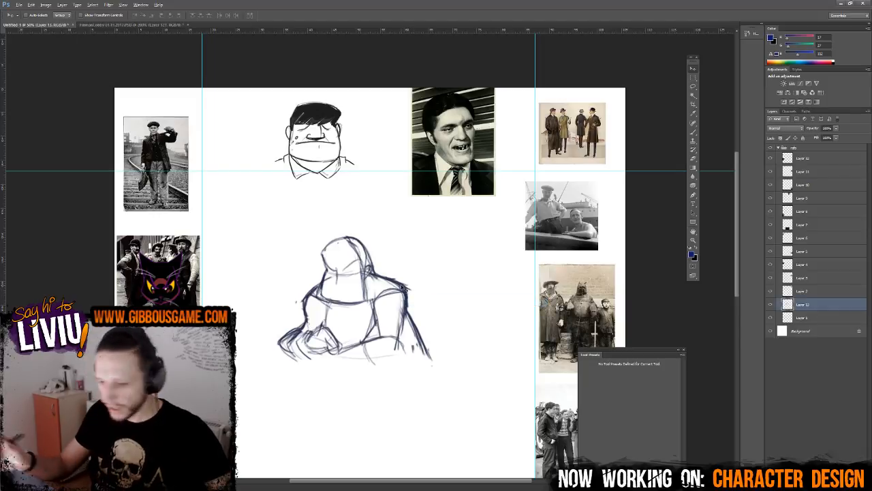
pyautogui.hotkey('alt', 'shift', 'BackSpace')
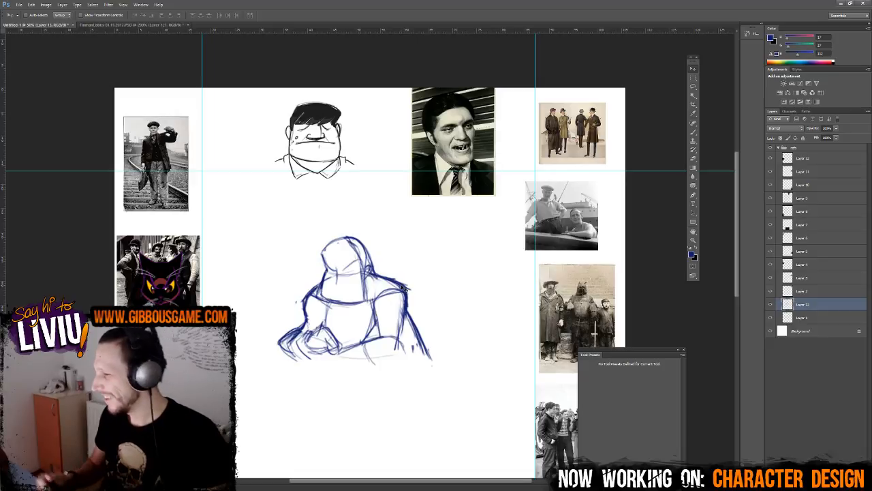
# - Fade the figure sketch to about 35% opacity and flip it horizontally
pyautogui.click(836, 128)
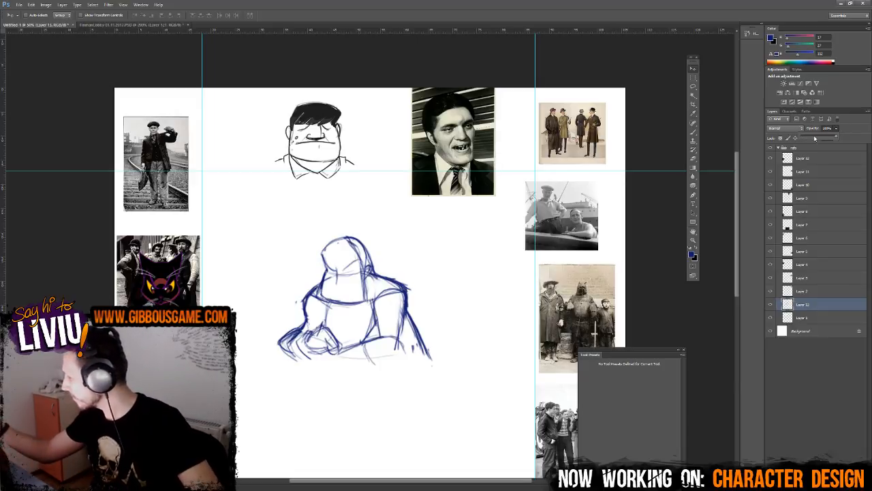
pyautogui.moveTo(815, 139); pyautogui.dragTo(811, 139)
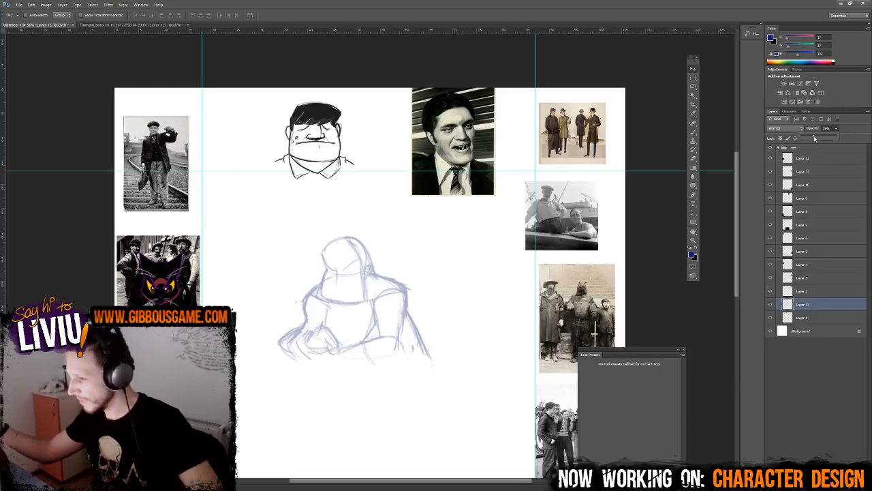
pyautogui.hotkey('ctrl', 't')
pyautogui.rightClick(403, 309)
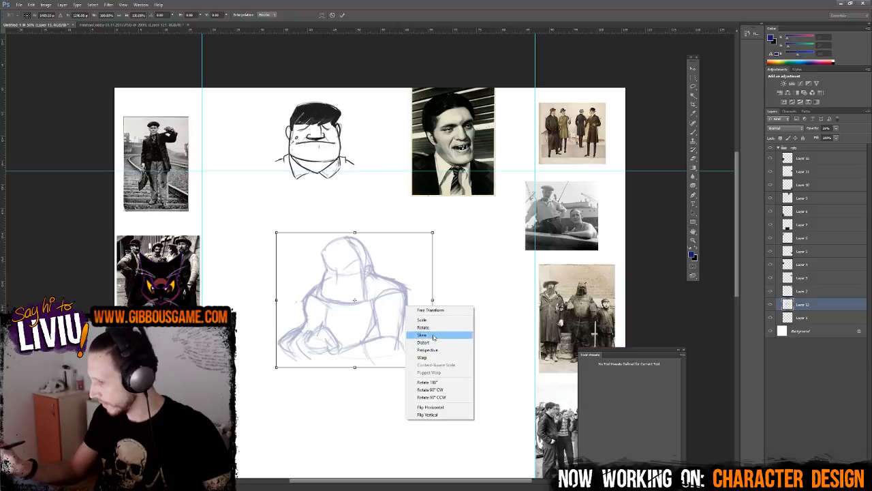
pyautogui.click(448, 407)
pyautogui.press('Return')
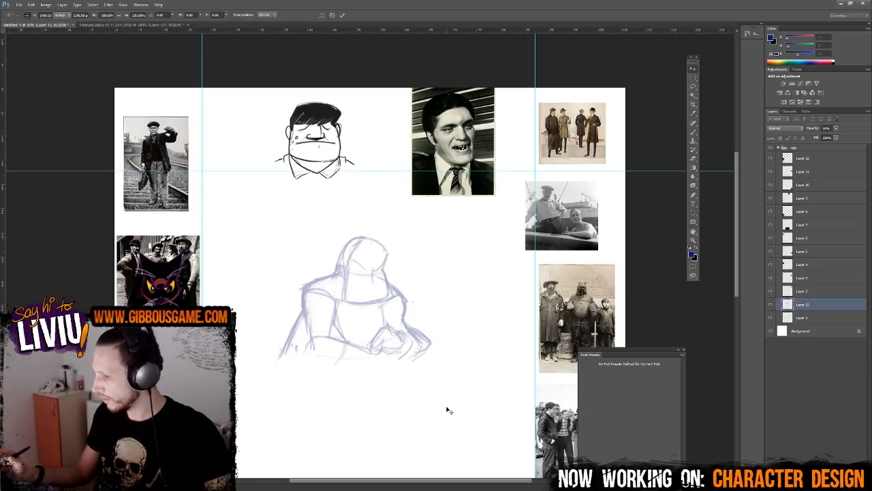
# - Move the faded sketch layer out of the reference group to the top of the stack and add a new layer above it
pyautogui.hotkey('ctrl', '-')
pyautogui.hotkey('ctrl', '-')
pyautogui.hotkey('ctrl', '+')
pyautogui.hotkey('ctrl', '+')
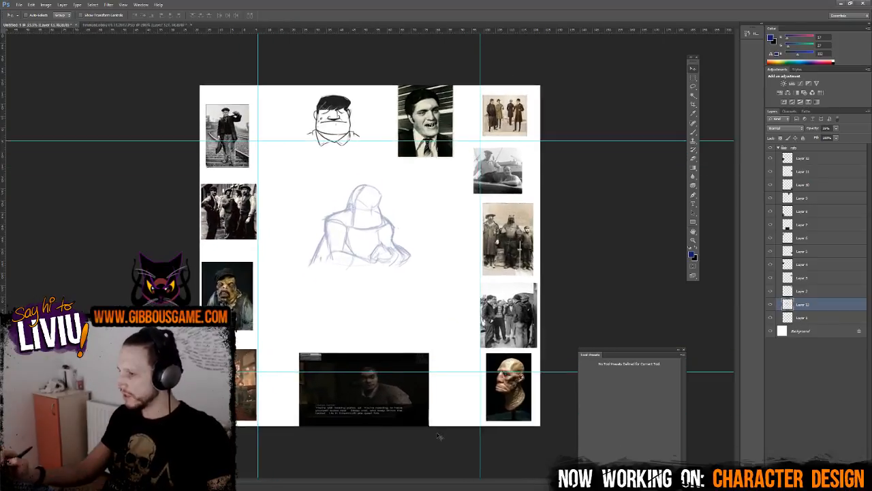
pyautogui.moveTo(818, 305); pyautogui.dragTo(815, 148)
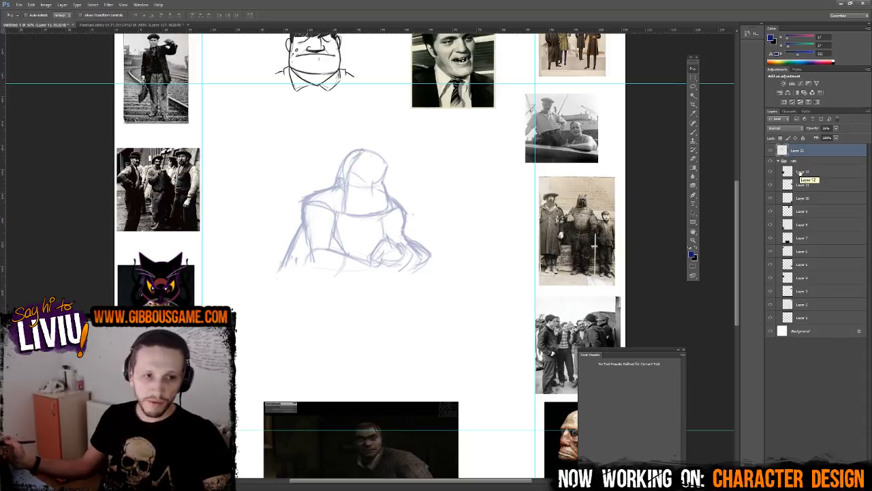
pyautogui.hotkey('ctrl', 'shift', 'alt', 'n')
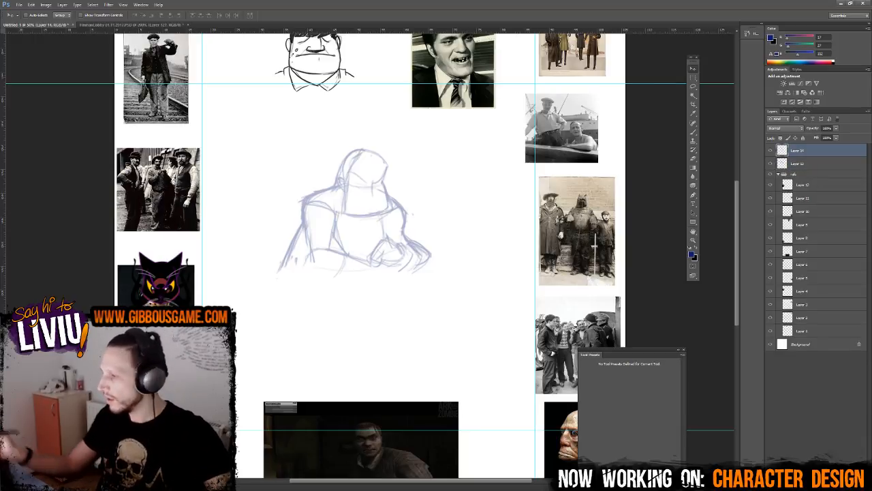
# - Set the foreground colour to a darker navy blue for drawing over the faded sketch
pyautogui.click(693, 256)
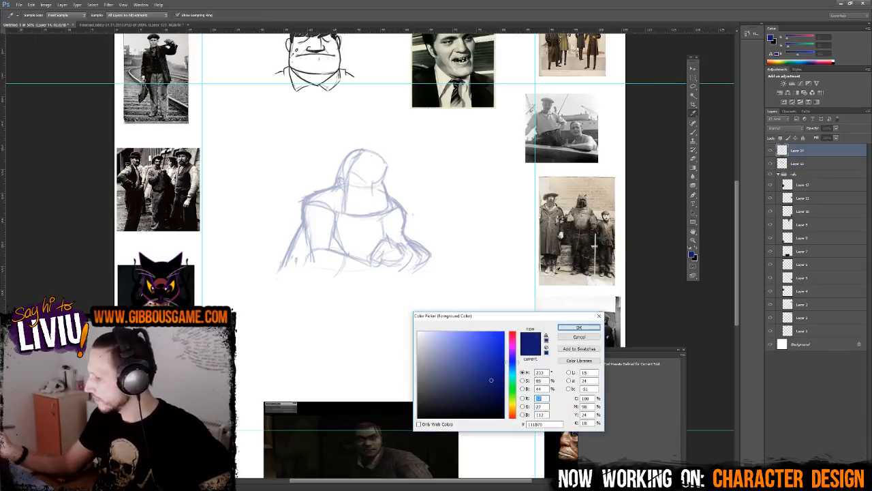
pyautogui.click(578, 327)
pyautogui.hotkey('ctrl', '+')
pyautogui.moveTo(357, 179); pyautogui.dragTo(338, 335)
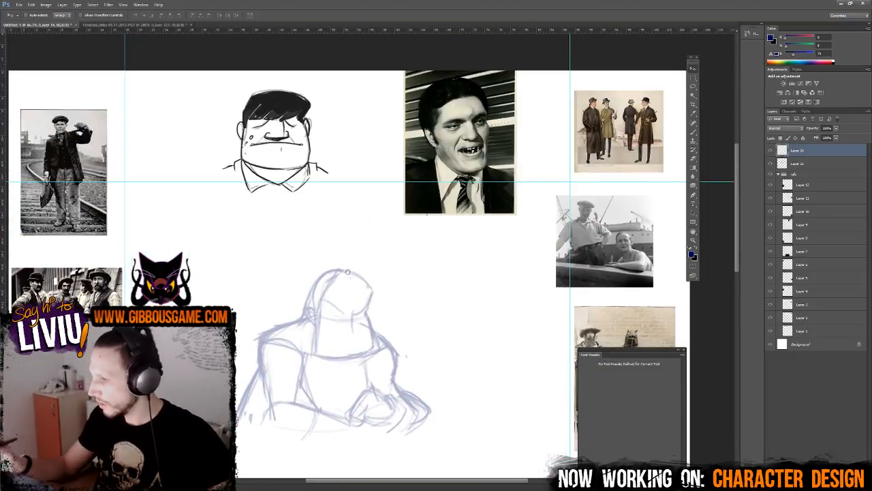
pyautogui.moveTo(360, 233); pyautogui.dragTo(383, 141)
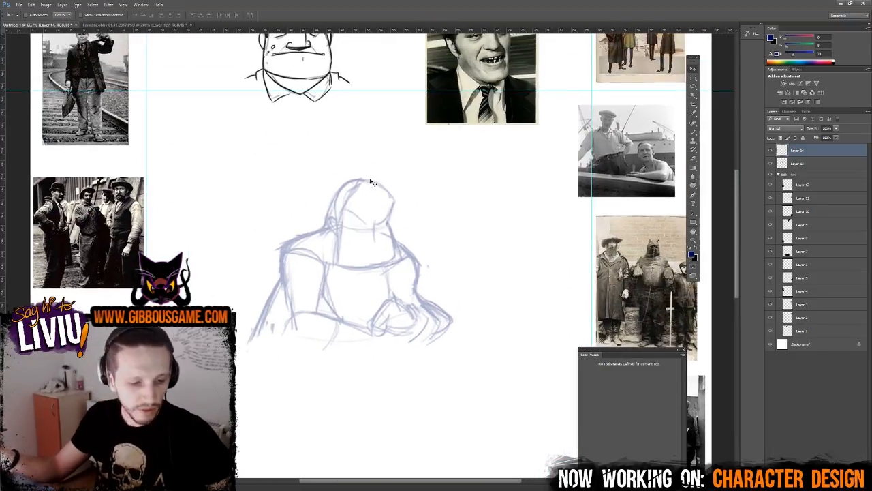
# - Brush in the figure's right shoulder, hanging arm and rough hand, plus a large rounded belly, over the faded sketch
pyautogui.press('b')
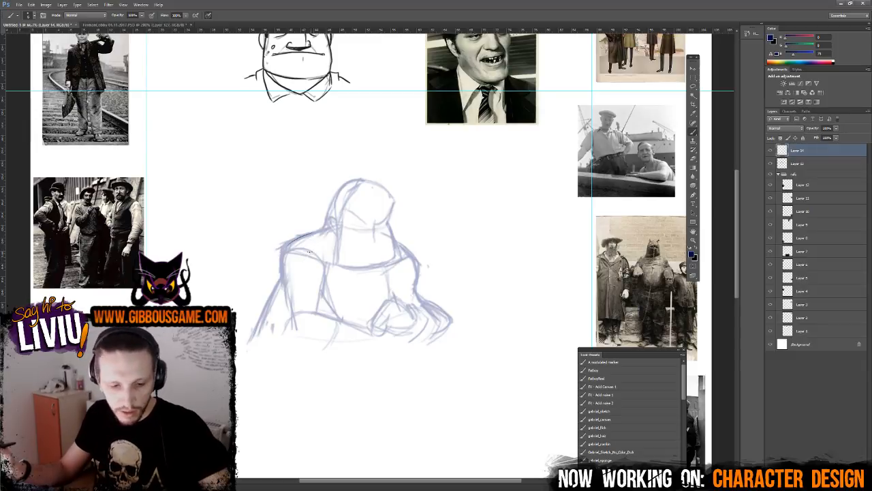
pyautogui.moveTo(321, 229)
pyautogui.mouseDown()
pyautogui.moveTo(277, 257)
pyautogui.moveTo(290, 365)
pyautogui.moveTo(302, 370)
pyautogui.mouseUp()
pyautogui.hotkey('ctrl', '-')
pyautogui.moveTo(303, 269)
pyautogui.mouseDown()
pyautogui.moveTo(285, 368)
pyautogui.moveTo(372, 383)
pyautogui.mouseUp()
pyautogui.moveTo(306, 368)
pyautogui.mouseDown()
pyautogui.moveTo(395, 361)
pyautogui.moveTo(414, 346)
pyautogui.moveTo(392, 266)
pyautogui.mouseUp()
pyautogui.moveTo(335, 249); pyautogui.dragTo(292, 291)
pyautogui.moveTo(301, 257); pyautogui.dragTo(295, 317)
pyautogui.moveTo(300, 258)
pyautogui.mouseDown()
pyautogui.moveTo(289, 307)
pyautogui.moveTo(308, 345)
pyautogui.moveTo(334, 354)
pyautogui.mouseUp()
pyautogui.moveTo(318, 300)
pyautogui.mouseDown()
pyautogui.moveTo(336, 344)
pyautogui.moveTo(358, 339)
pyautogui.moveTo(349, 350)
pyautogui.mouseUp()
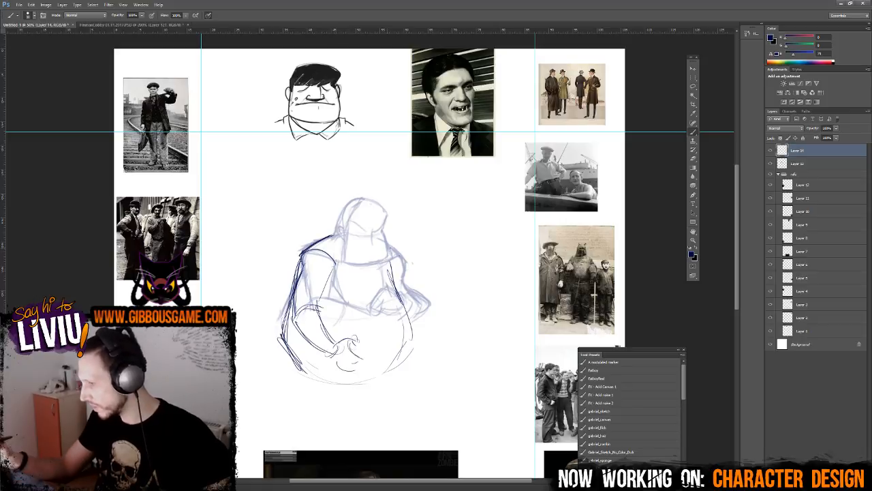
# - Draw the figure's left shoulder, sleeve and forearm, and strengthen the line along that side of the torso
pyautogui.moveTo(387, 245)
pyautogui.mouseDown()
pyautogui.moveTo(411, 263)
pyautogui.moveTo(421, 311)
pyautogui.mouseUp()
pyautogui.moveTo(401, 272); pyautogui.dragTo(405, 281)
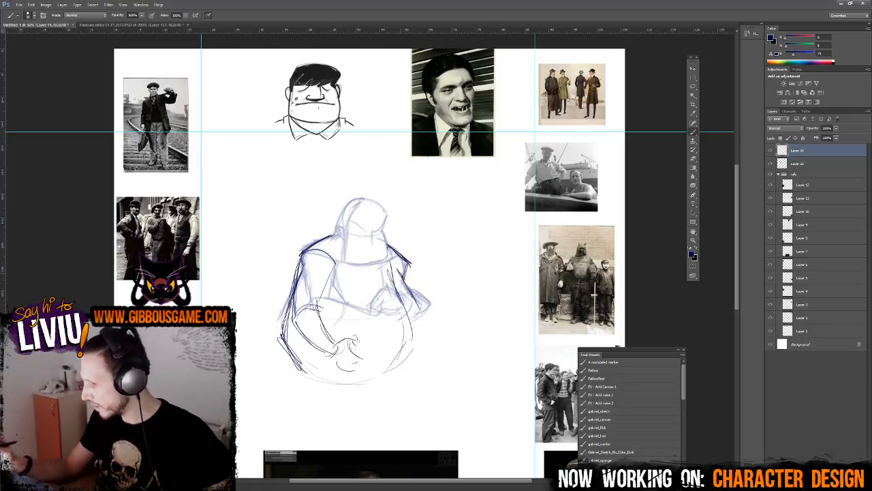
pyautogui.moveTo(422, 314); pyautogui.dragTo(433, 356)
pyautogui.moveTo(404, 321); pyautogui.dragTo(434, 357)
pyautogui.moveTo(390, 254); pyautogui.dragTo(384, 310)
pyautogui.moveTo(392, 274); pyautogui.dragTo(389, 323)
pyautogui.moveTo(390, 293)
pyautogui.mouseDown()
pyautogui.moveTo(401, 335)
pyautogui.moveTo(386, 363)
pyautogui.mouseUp()
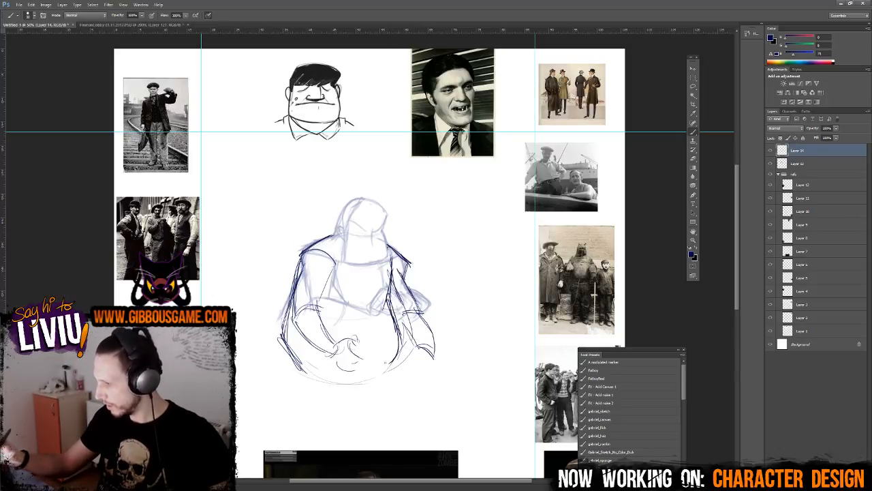
pyautogui.moveTo(396, 330); pyautogui.dragTo(392, 357)
# - Erase the lower belly outline beneath the figure's right arm and sketch the curled left hand
pyautogui.press('e')
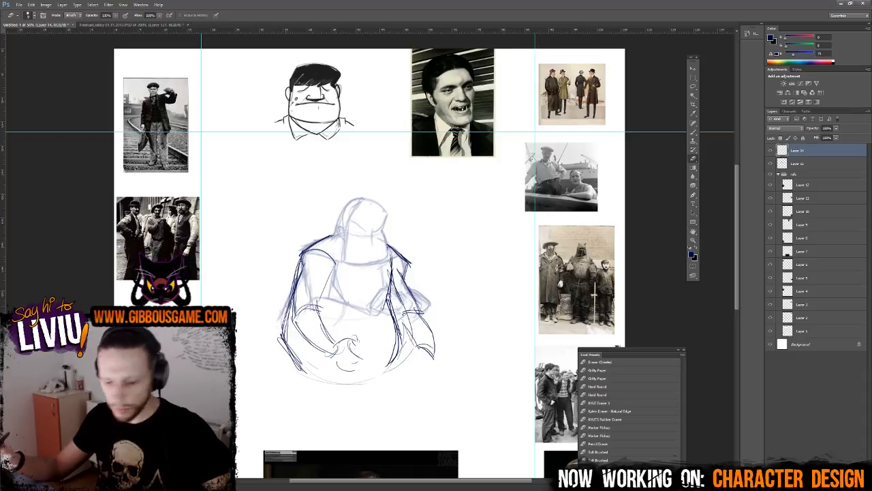
pyautogui.moveTo(305, 376)
pyautogui.mouseDown()
pyautogui.moveTo(281, 286)
pyautogui.moveTo(300, 370)
pyautogui.moveTo(288, 347)
pyautogui.mouseUp()
pyautogui.press('b')
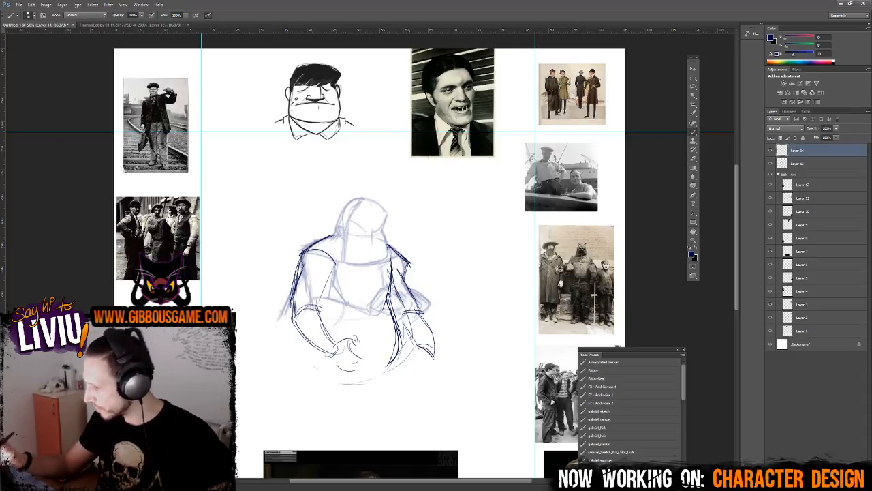
pyautogui.moveTo(409, 329); pyautogui.dragTo(416, 345)
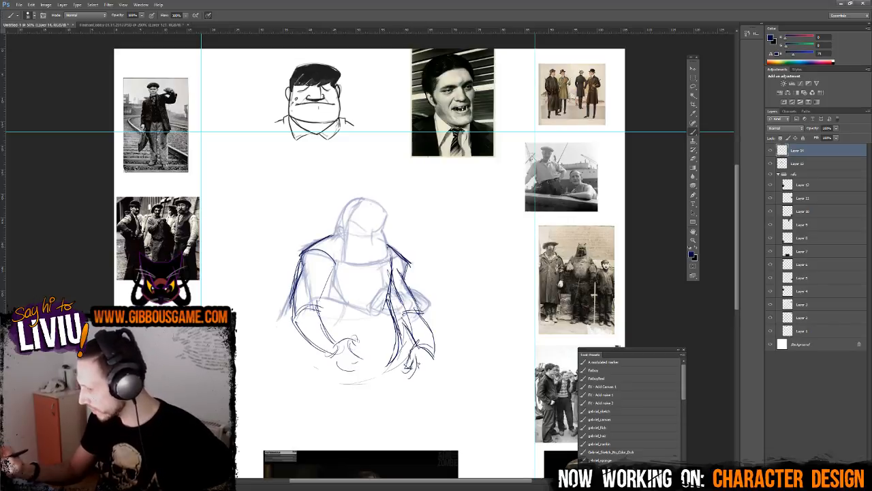
pyautogui.moveTo(410, 357); pyautogui.dragTo(429, 380)
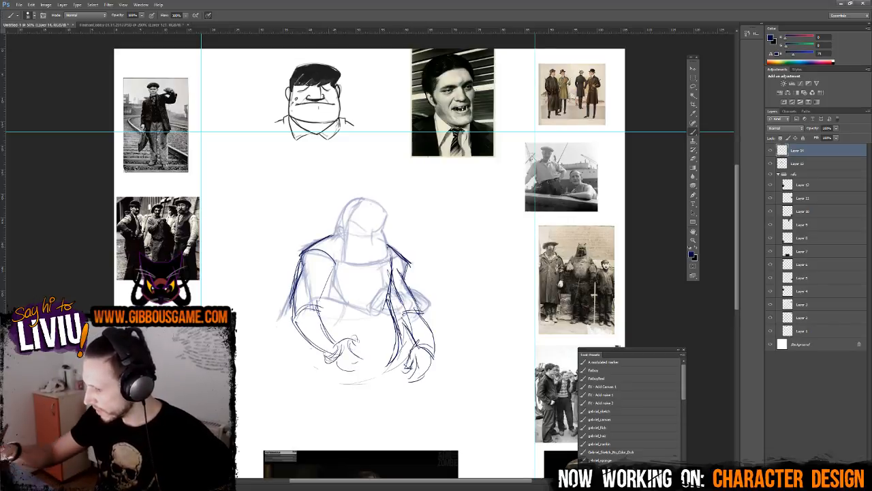
# - Reinforce the figure's right forearm and fingers, and add the torso side and lower belly lines behind that arm
pyautogui.moveTo(292, 327); pyautogui.dragTo(329, 358)
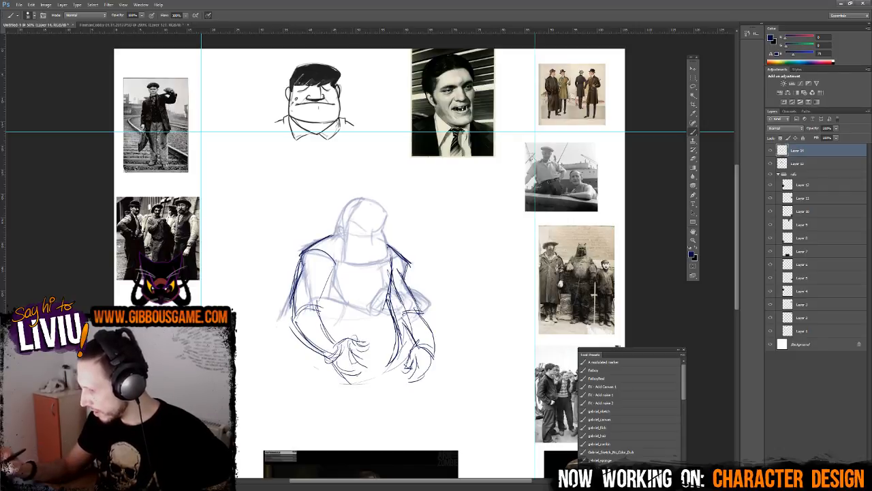
pyautogui.moveTo(300, 247); pyautogui.dragTo(301, 387)
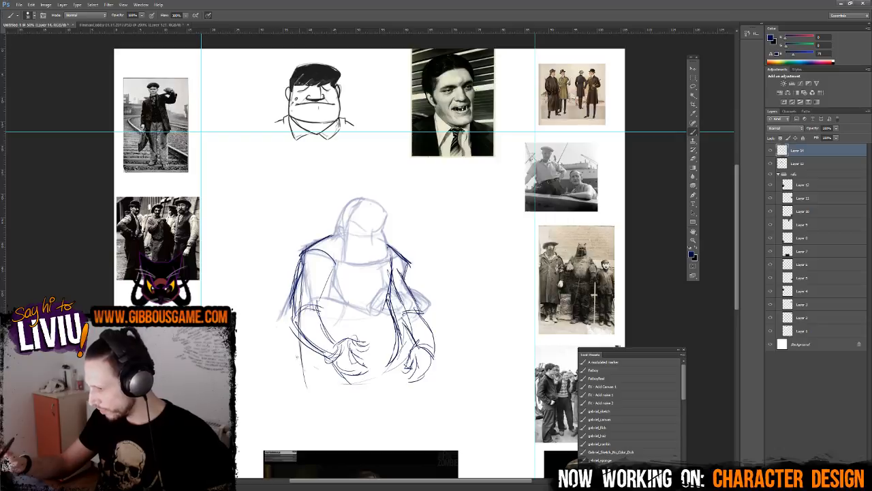
pyautogui.moveTo(297, 357); pyautogui.dragTo(337, 391)
# - Draw the figure's ear, the back of the head and the wide, heavy jawline over the faded head sketch
pyautogui.moveTo(488, 350); pyautogui.dragTo(478, 245)
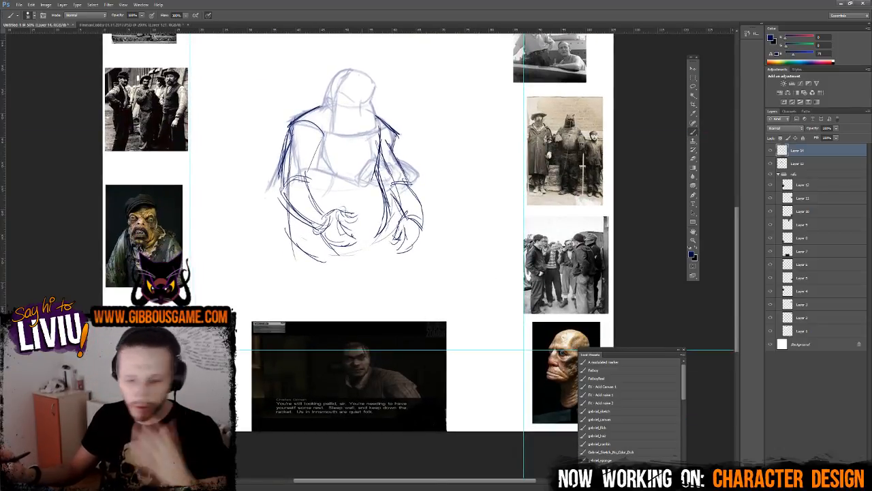
pyautogui.hotkey('ctrl', '+')
pyautogui.hotkey('ctrl', '+')
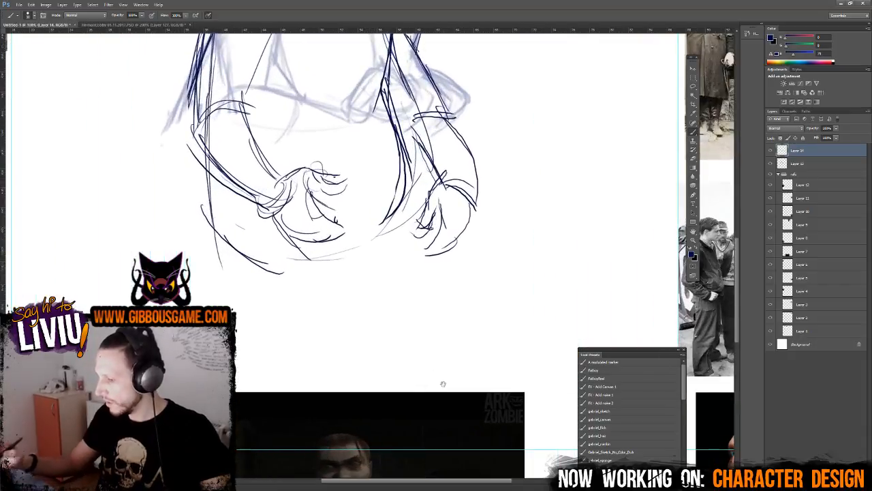
pyautogui.moveTo(443, 384)
pyautogui.mouseDown()
pyautogui.moveTo(438, 180)
pyautogui.moveTo(418, 345)
pyautogui.moveTo(434, 440)
pyautogui.mouseUp()
pyautogui.scroll(3, 438, 189)
pyautogui.scroll(1, 425, 170)
pyautogui.hotkey('ctrl', '-')
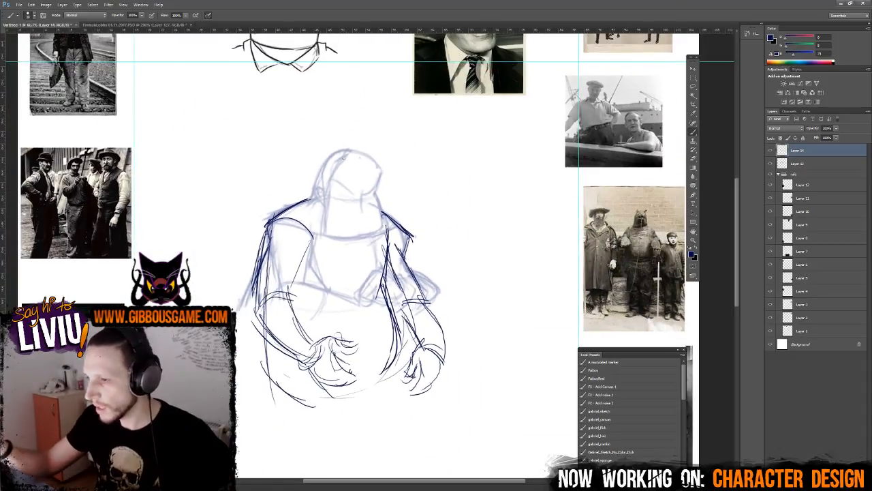
pyautogui.moveTo(318, 188)
pyautogui.mouseDown()
pyautogui.moveTo(321, 174)
pyautogui.moveTo(319, 188)
pyautogui.mouseUp()
pyautogui.moveTo(363, 206); pyautogui.dragTo(340, 296)
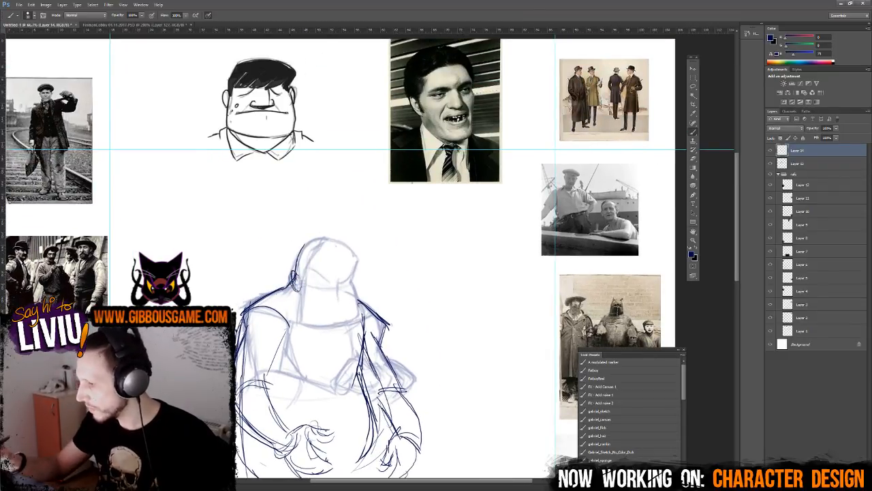
pyautogui.moveTo(292, 267)
pyautogui.mouseDown()
pyautogui.moveTo(299, 324)
pyautogui.moveTo(358, 322)
pyautogui.mouseUp()
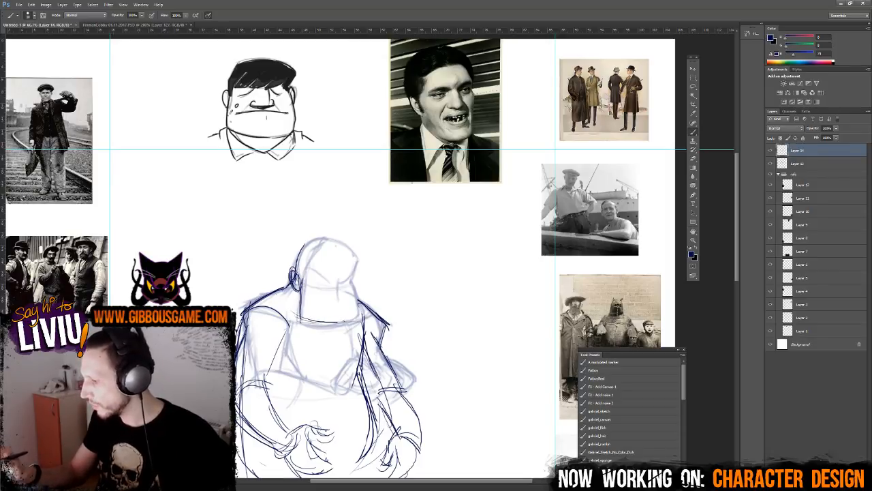
pyautogui.moveTo(303, 321); pyautogui.dragTo(365, 316)
pyautogui.moveTo(295, 280); pyautogui.dragTo(310, 326)
pyautogui.moveTo(299, 253); pyautogui.dragTo(299, 271)
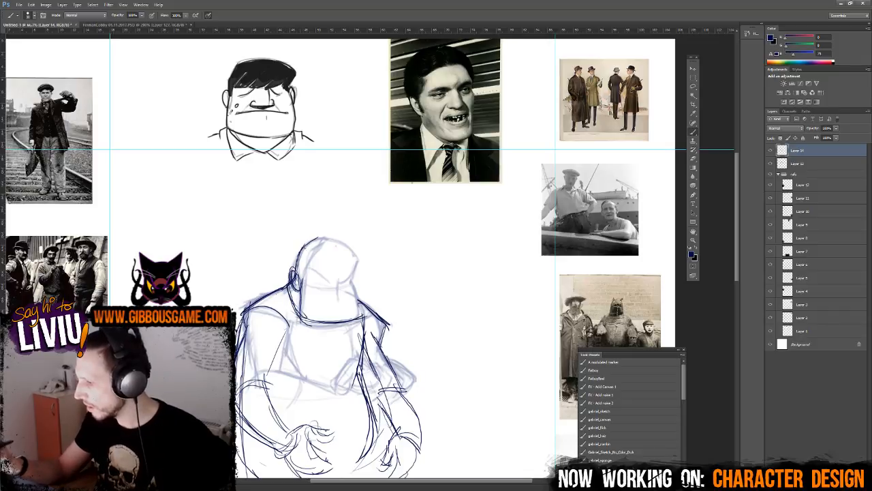
# - Outline the top and front of the head, and add the brow, eyes, nose and downturned mouth
pyautogui.moveTo(317, 239)
pyautogui.mouseDown()
pyautogui.moveTo(356, 249)
pyautogui.moveTo(366, 261)
pyautogui.moveTo(362, 313)
pyautogui.mouseUp()
pyautogui.moveTo(357, 281); pyautogui.dragTo(365, 319)
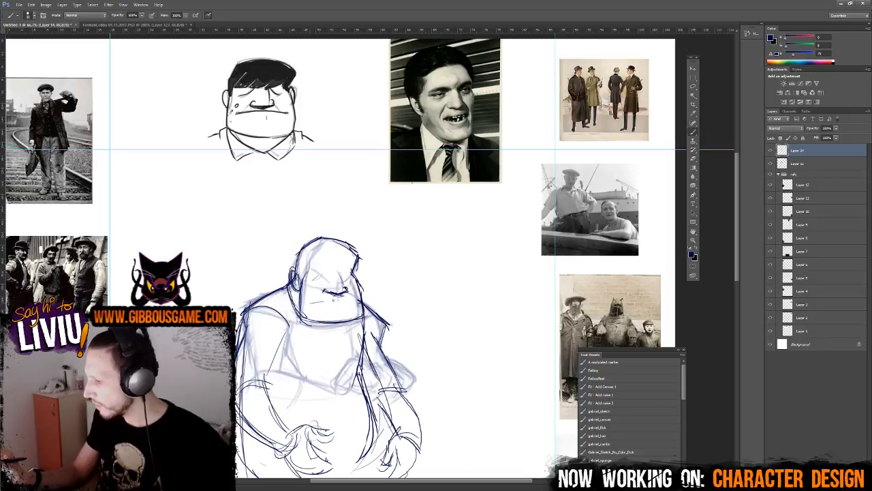
pyautogui.moveTo(324, 301); pyautogui.dragTo(359, 301)
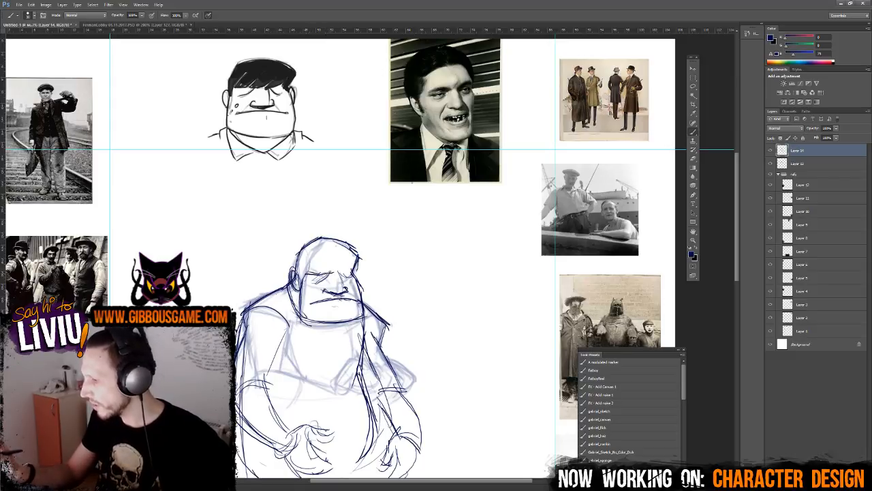
# - Darken the figure's brow line and deepen the scowl around the eyes with heavier strokes
pyautogui.moveTo(337, 270); pyautogui.dragTo(310, 270)
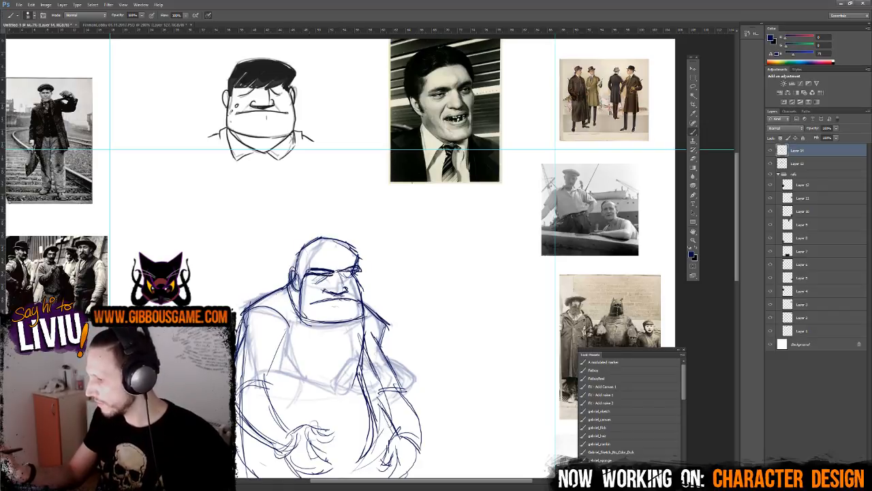
pyautogui.moveTo(317, 276); pyautogui.dragTo(351, 279)
pyautogui.moveTo(299, 254)
pyautogui.mouseDown()
pyautogui.moveTo(297, 277)
pyautogui.moveTo(314, 242)
pyautogui.moveTo(360, 269)
pyautogui.moveTo(332, 272)
pyautogui.mouseUp()
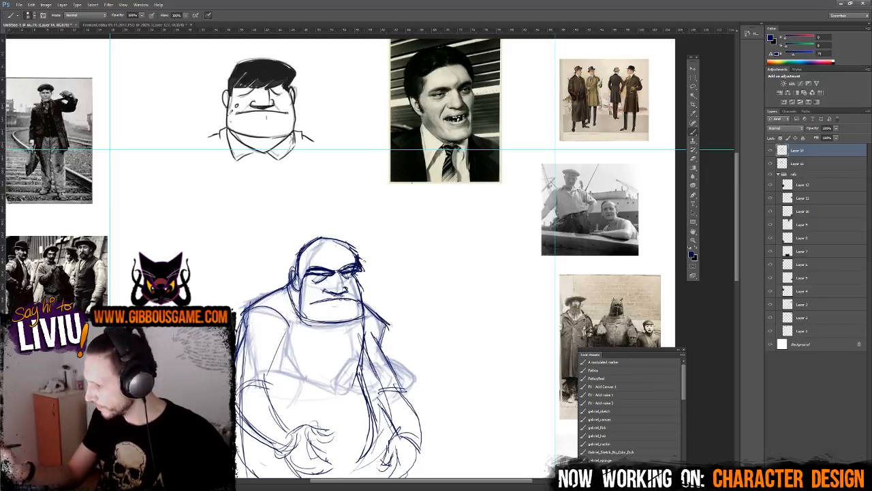
pyautogui.press('e')
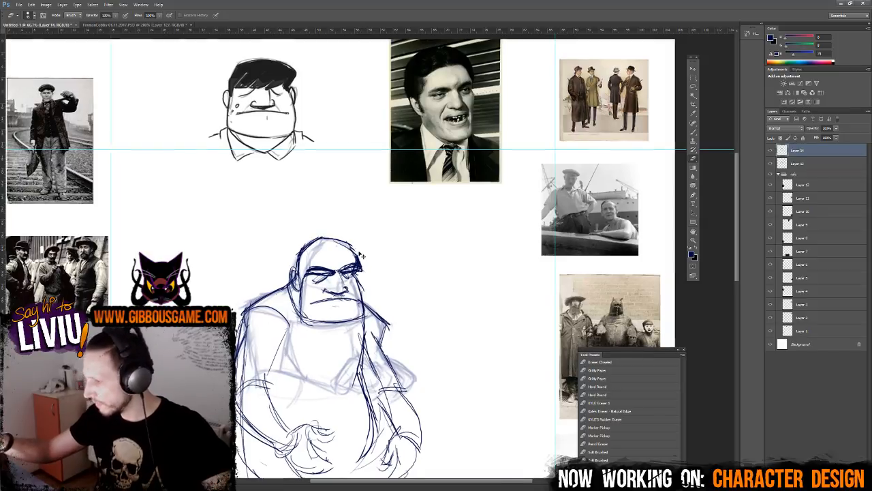
# - Rough in the upper legs and the hanging underside of the belly below the figure's hands
pyautogui.hotkey('ctrl', '-')
pyautogui.hotkey('ctrl', '-')
pyautogui.press('b')
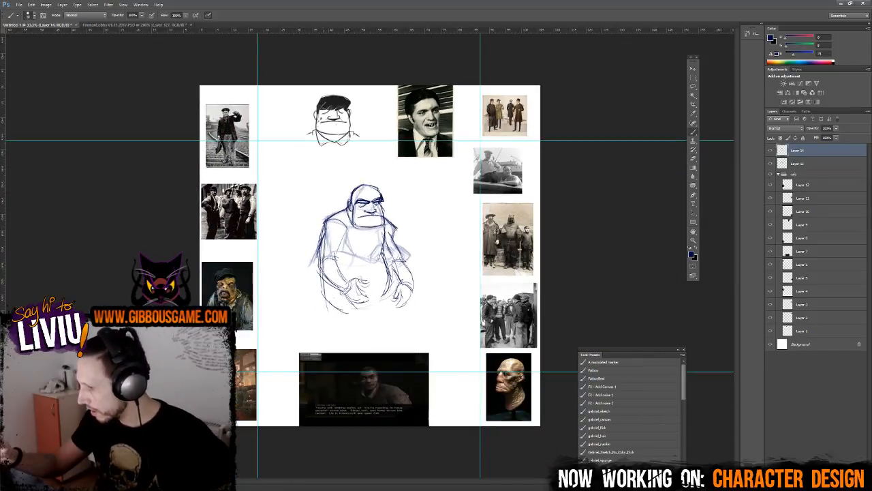
pyautogui.moveTo(331, 221)
pyautogui.mouseDown()
pyautogui.moveTo(321, 317)
pyautogui.moveTo(334, 331)
pyautogui.moveTo(353, 332)
pyautogui.moveTo(350, 341)
pyautogui.mouseUp()
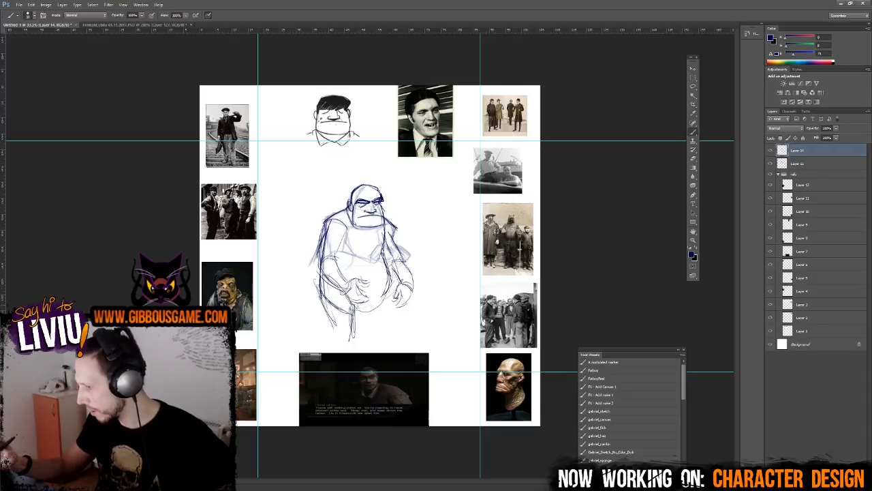
pyautogui.moveTo(391, 285)
pyautogui.mouseDown()
pyautogui.moveTo(355, 311)
pyautogui.moveTo(393, 328)
pyautogui.mouseUp()
pyautogui.moveTo(376, 308); pyautogui.dragTo(366, 335)
pyautogui.moveTo(395, 303); pyautogui.dragTo(378, 343)
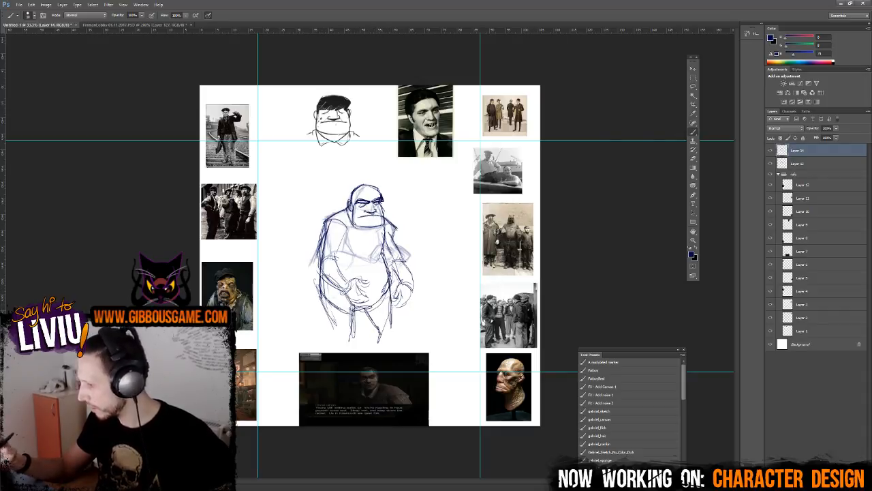
# - Scale the line drawing and faded sketch layers together to about 72% and move the figure up on the page
pyautogui.keyDown('shift'); pyautogui.click(799, 164); pyautogui.keyUp('shift')
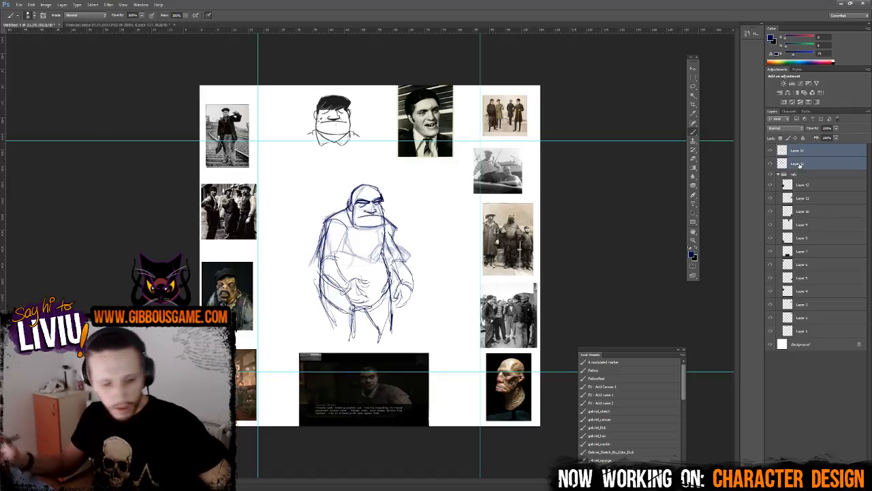
pyautogui.hotkey('ctrl', 't')
pyautogui.moveTo(417, 346)
pyautogui.mouseDown()
pyautogui.moveTo(378, 298)
pyautogui.moveTo(388, 301)
pyautogui.moveTo(400, 254)
pyautogui.mouseUp()
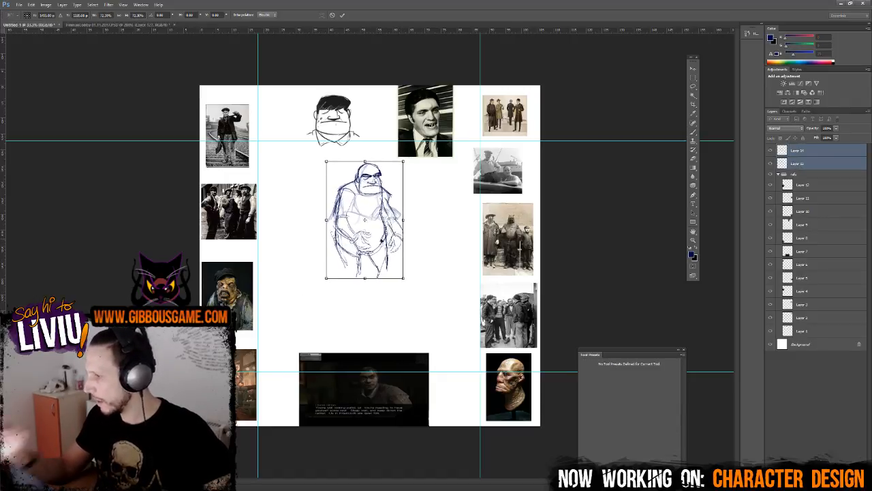
pyautogui.press('Return')
pyautogui.hotkey('ctrl', '+')
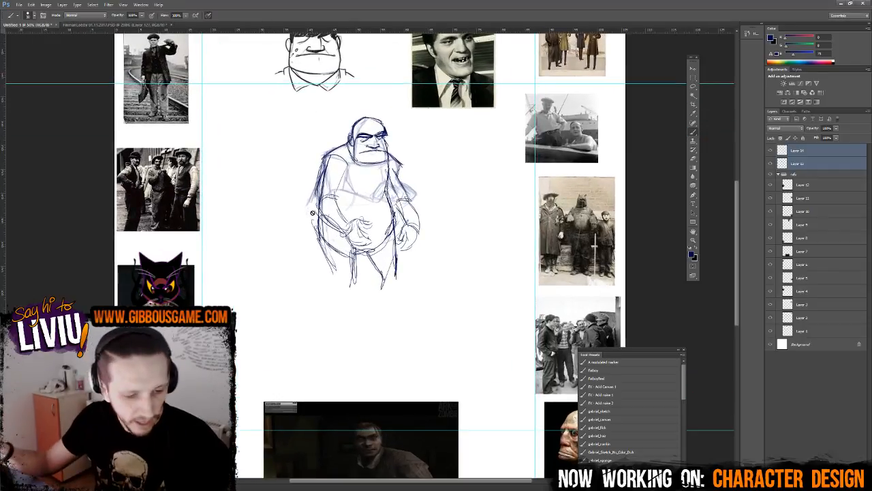
# - Hide the faded sketch layer and reinforce the outer line of the figure's right arm, hip and lower belly
pyautogui.click(797, 150)
pyautogui.click(770, 163)
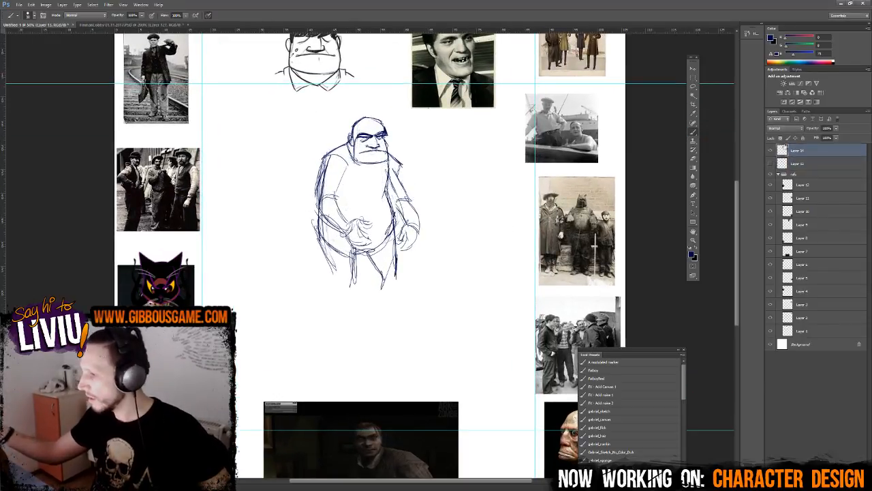
pyautogui.moveTo(328, 157)
pyautogui.mouseDown()
pyautogui.moveTo(317, 223)
pyautogui.moveTo(315, 217)
pyautogui.moveTo(327, 259)
pyautogui.mouseUp()
pyautogui.moveTo(320, 236); pyautogui.dragTo(338, 274)
pyautogui.moveTo(319, 226); pyautogui.dragTo(350, 249)
pyautogui.moveTo(346, 250); pyautogui.dragTo(359, 258)
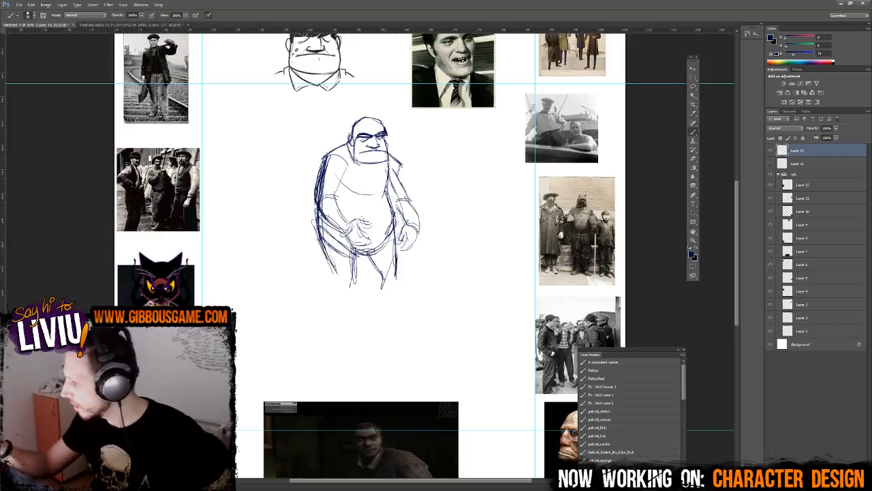
# - Draw the sagging chest line across the torso and strengthen the left shoulder and torso side beneath the jaw
pyautogui.moveTo(387, 156)
pyautogui.mouseDown()
pyautogui.moveTo(394, 192)
pyautogui.moveTo(385, 190)
pyautogui.mouseUp()
pyautogui.moveTo(392, 160); pyautogui.dragTo(396, 176)
pyautogui.moveTo(387, 147); pyautogui.dragTo(402, 173)
pyautogui.moveTo(338, 163)
pyautogui.mouseDown()
pyautogui.moveTo(345, 189)
pyautogui.moveTo(394, 185)
pyautogui.mouseUp()
pyautogui.moveTo(392, 166); pyautogui.dragTo(396, 187)
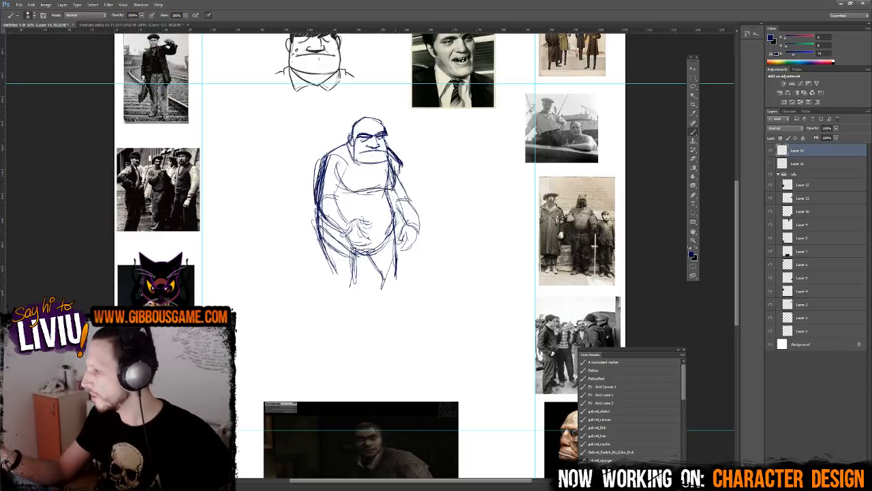
pyautogui.moveTo(391, 151); pyautogui.dragTo(399, 178)
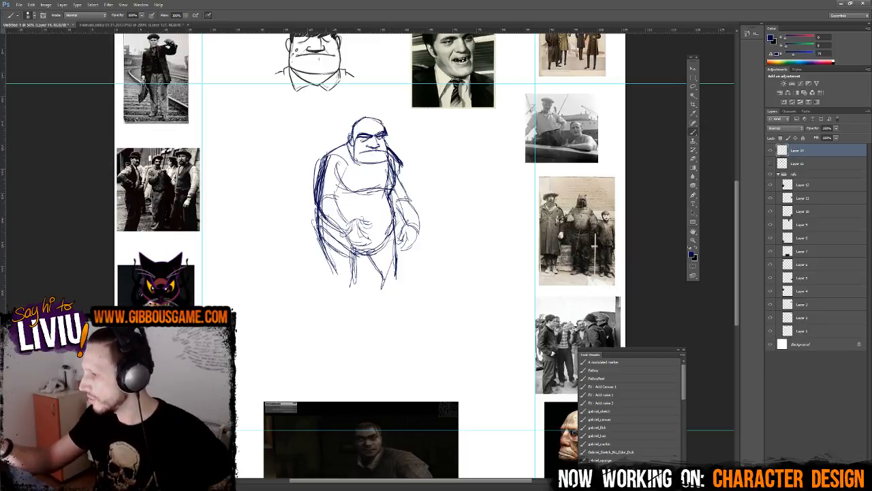
# - Erase the heavy outer line of the figure's right upper arm and redraw the arm and forearm more lightly
pyautogui.press('e')
pyautogui.moveTo(315, 163)
pyautogui.mouseDown()
pyautogui.moveTo(316, 199)
pyautogui.moveTo(323, 166)
pyautogui.moveTo(313, 197)
pyautogui.mouseUp()
pyautogui.press('b')
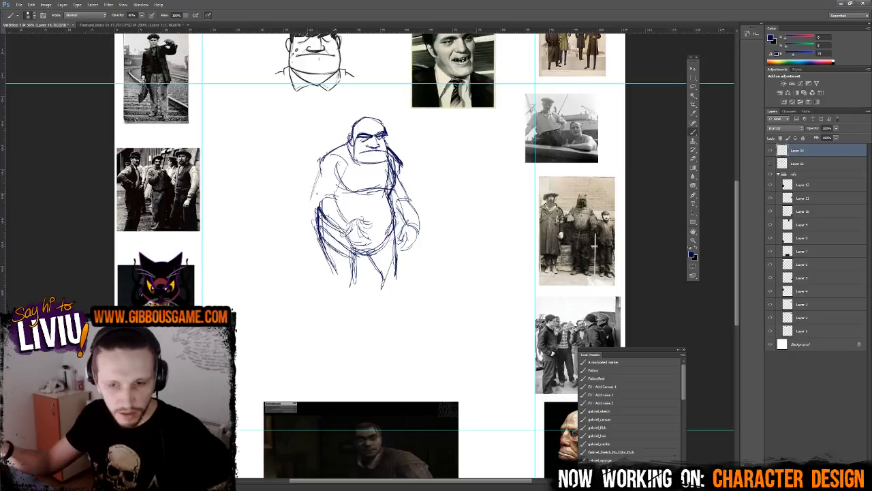
pyautogui.moveTo(319, 168)
pyautogui.mouseDown()
pyautogui.moveTo(314, 205)
pyautogui.moveTo(342, 192)
pyautogui.moveTo(348, 236)
pyautogui.mouseUp()
pyautogui.moveTo(334, 194)
pyautogui.mouseDown()
pyautogui.moveTo(353, 220)
pyautogui.moveTo(361, 215)
pyautogui.moveTo(346, 237)
pyautogui.moveTo(374, 221)
pyautogui.mouseUp()
# - Round off the right fist resting on the belly and outline the left hand as a simple closed shape
pyautogui.moveTo(374, 220); pyautogui.dragTo(370, 242)
pyautogui.moveTo(374, 232); pyautogui.dragTo(360, 245)
pyautogui.moveTo(400, 218)
pyautogui.mouseDown()
pyautogui.moveTo(413, 228)
pyautogui.moveTo(399, 225)
pyautogui.mouseUp()
pyautogui.moveTo(403, 219)
pyautogui.mouseDown()
pyautogui.moveTo(395, 232)
pyautogui.moveTo(413, 248)
pyautogui.moveTo(406, 242)
pyautogui.moveTo(414, 218)
pyautogui.moveTo(417, 245)
pyautogui.mouseUp()
pyautogui.press('e')
pyautogui.press('b')
# - Extend both of the figure's legs down to the ankles with inner and outer trouser outlines
pyautogui.moveTo(315, 218)
pyautogui.mouseDown()
pyautogui.moveTo(332, 275)
pyautogui.moveTo(325, 280)
pyautogui.moveTo(334, 272)
pyautogui.moveTo(324, 311)
pyautogui.mouseUp()
pyautogui.moveTo(332, 272); pyautogui.dragTo(320, 331)
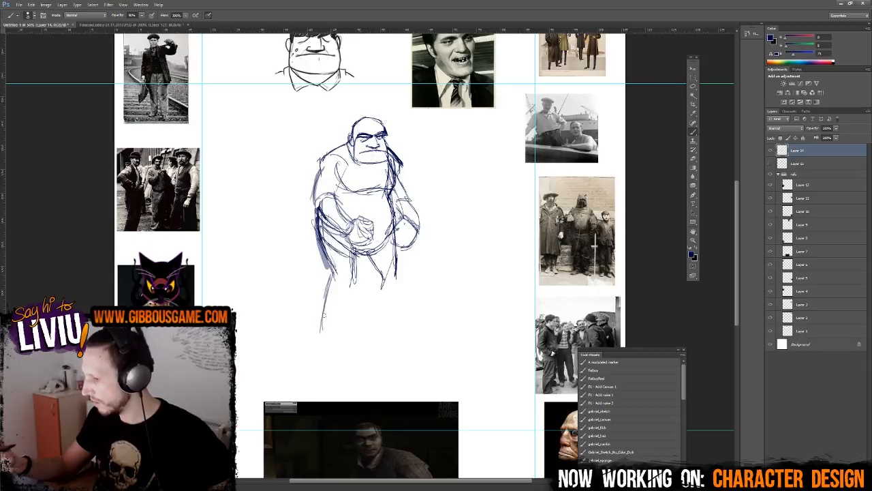
pyautogui.moveTo(327, 298)
pyautogui.mouseDown()
pyautogui.moveTo(331, 321)
pyautogui.moveTo(364, 319)
pyautogui.mouseUp()
pyautogui.moveTo(355, 271)
pyautogui.mouseDown()
pyautogui.moveTo(349, 311)
pyautogui.moveTo(362, 321)
pyautogui.mouseUp()
pyautogui.moveTo(394, 269); pyautogui.dragTo(412, 322)
pyautogui.moveTo(360, 249)
pyautogui.mouseDown()
pyautogui.moveTo(389, 285)
pyautogui.moveTo(379, 315)
pyautogui.mouseUp()
pyautogui.moveTo(375, 280); pyautogui.dragTo(383, 318)
pyautogui.moveTo(397, 262); pyautogui.dragTo(411, 310)
pyautogui.moveTo(404, 305); pyautogui.dragTo(418, 322)
# - Sketch the two large shoes with rounded toes and flat soles, pointing outward beneath the trouser legs
pyautogui.moveTo(381, 322)
pyautogui.mouseDown()
pyautogui.moveTo(415, 318)
pyautogui.moveTo(362, 321)
pyautogui.mouseUp()
pyautogui.moveTo(331, 315); pyautogui.dragTo(308, 319)
pyautogui.moveTo(328, 260); pyautogui.dragTo(331, 322)
pyautogui.moveTo(329, 272)
pyautogui.mouseDown()
pyautogui.moveTo(321, 320)
pyautogui.moveTo(367, 324)
pyautogui.mouseUp()
pyautogui.moveTo(350, 303)
pyautogui.mouseDown()
pyautogui.moveTo(369, 327)
pyautogui.moveTo(368, 315)
pyautogui.mouseUp()
pyautogui.moveTo(329, 319)
pyautogui.mouseDown()
pyautogui.moveTo(351, 304)
pyautogui.moveTo(404, 299)
pyautogui.moveTo(409, 308)
pyautogui.mouseUp()
pyautogui.moveTo(378, 329); pyautogui.dragTo(429, 323)
pyautogui.moveTo(386, 308); pyautogui.dragTo(428, 326)
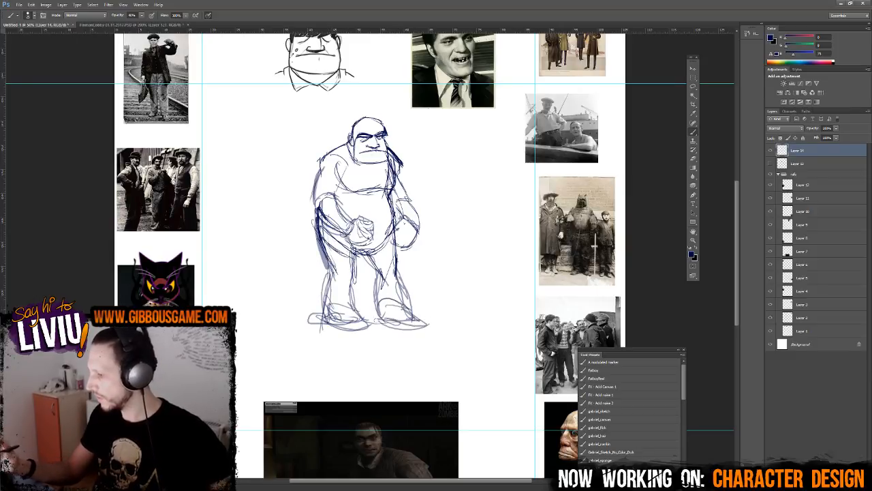
pyautogui.moveTo(334, 325); pyautogui.dragTo(370, 325)
pyautogui.moveTo(330, 312)
pyautogui.mouseDown()
pyautogui.moveTo(323, 328)
pyautogui.moveTo(364, 321)
pyautogui.mouseUp()
# - Reinforce both shoulder slopes and the outer contours of the figure's upper arms
pyautogui.moveTo(326, 157); pyautogui.dragTo(314, 199)
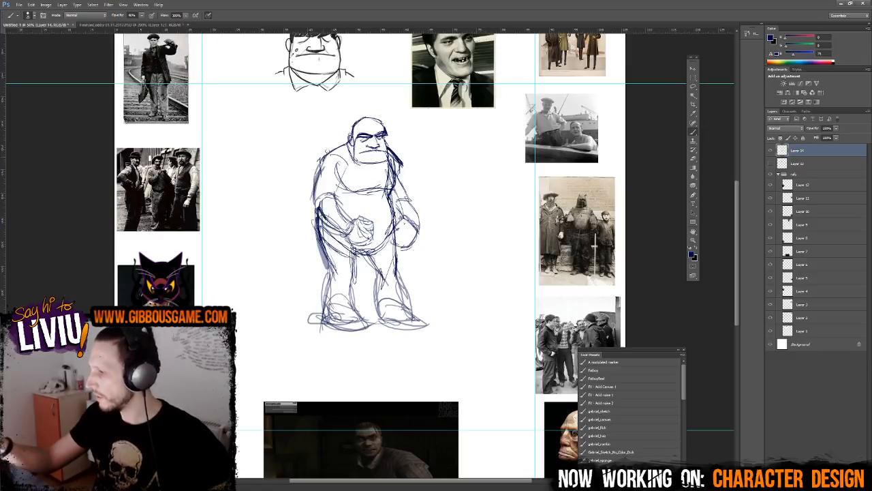
pyautogui.moveTo(322, 158); pyautogui.dragTo(344, 152)
pyautogui.moveTo(384, 141)
pyautogui.mouseDown()
pyautogui.moveTo(405, 166)
pyautogui.moveTo(419, 223)
pyautogui.mouseUp()
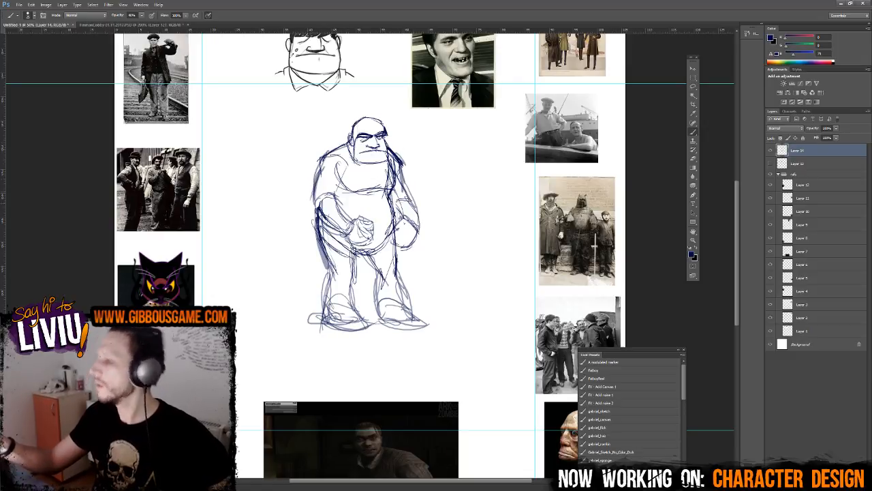
# - Restate the figure's right arm and the fist on the belly with firmer lines, and redraw the top of the head
pyautogui.moveTo(325, 156)
pyautogui.mouseDown()
pyautogui.moveTo(315, 216)
pyautogui.moveTo(337, 232)
pyautogui.mouseUp()
pyautogui.moveTo(327, 227); pyautogui.dragTo(361, 244)
pyautogui.moveTo(333, 197); pyautogui.dragTo(351, 217)
pyautogui.moveTo(344, 213); pyautogui.dragTo(361, 225)
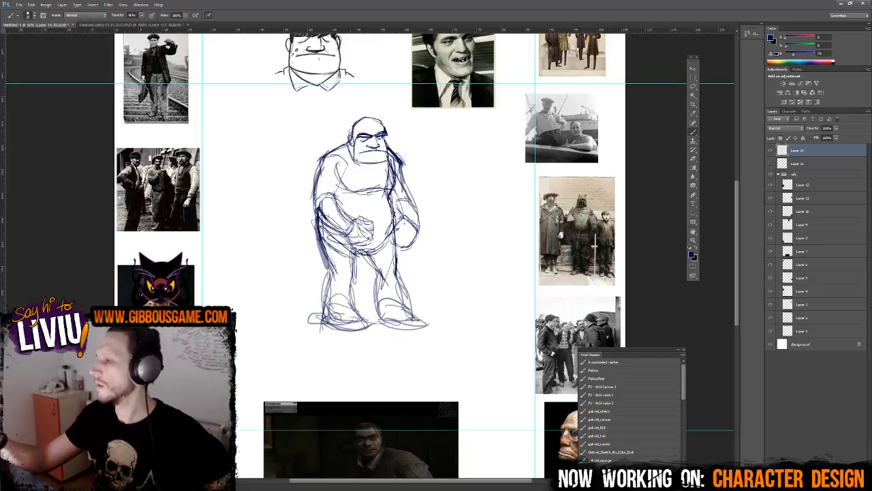
pyautogui.moveTo(355, 129); pyautogui.dragTo(376, 115)
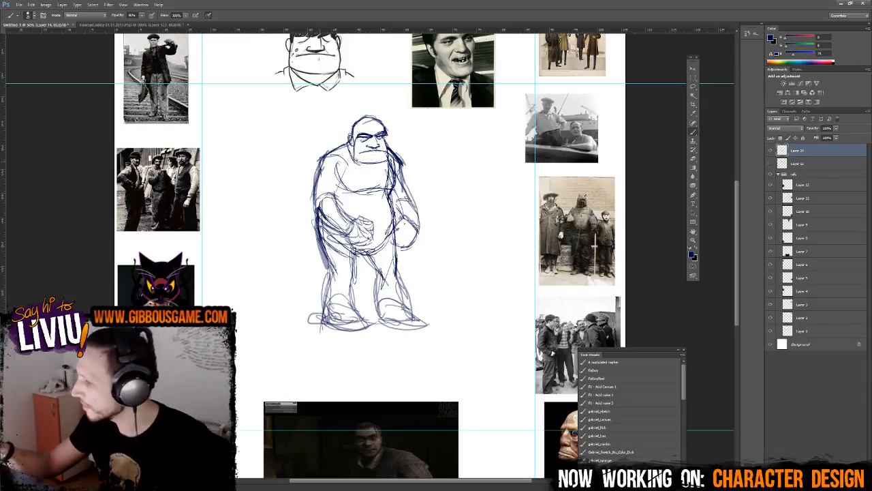
pyautogui.moveTo(319, 166)
pyautogui.mouseDown()
pyautogui.moveTo(314, 210)
pyautogui.moveTo(364, 246)
pyautogui.mouseUp()
pyautogui.moveTo(338, 198)
pyautogui.mouseDown()
pyautogui.moveTo(352, 218)
pyautogui.moveTo(378, 229)
pyautogui.moveTo(409, 224)
pyautogui.moveTo(395, 242)
pyautogui.moveTo(379, 242)
pyautogui.moveTo(381, 225)
pyautogui.moveTo(374, 244)
pyautogui.mouseUp()
pyautogui.moveTo(380, 235); pyautogui.dragTo(367, 245)
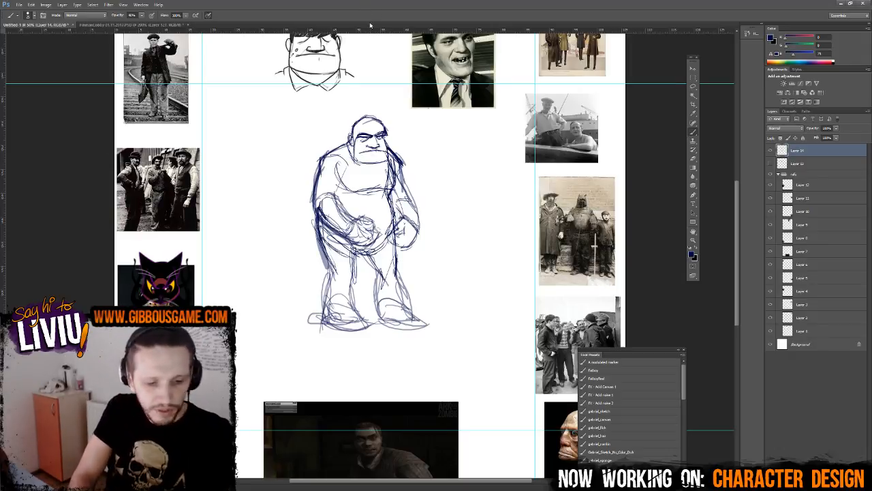
# - Paste the grey-haired man's portrait photo and cut away its background strips on both sides of the head
pyautogui.hotkey('ctrl', 'v')
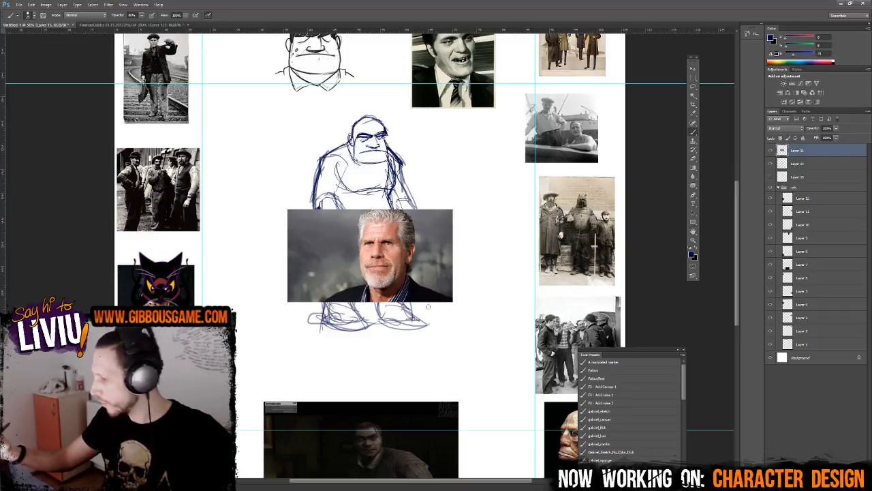
pyautogui.press('m')
pyautogui.moveTo(423, 306); pyautogui.dragTo(475, 186)
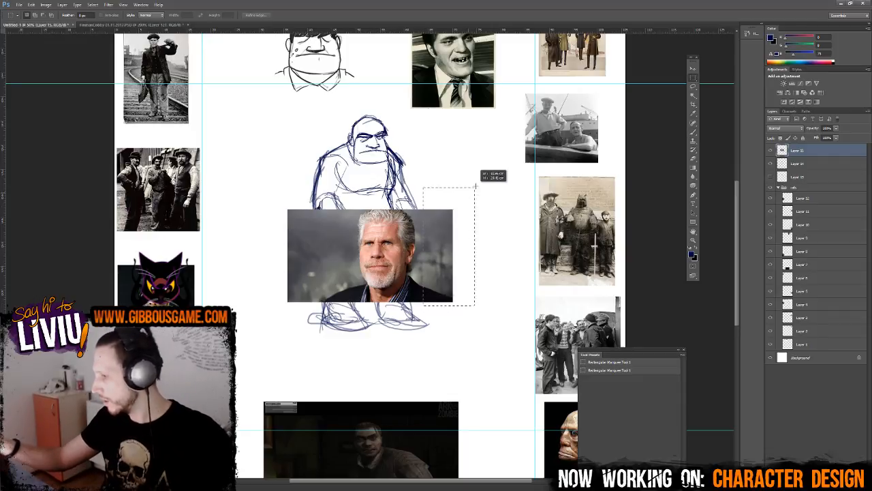
pyautogui.press('Delete')
pyautogui.moveTo(257, 334); pyautogui.dragTo(354, 185)
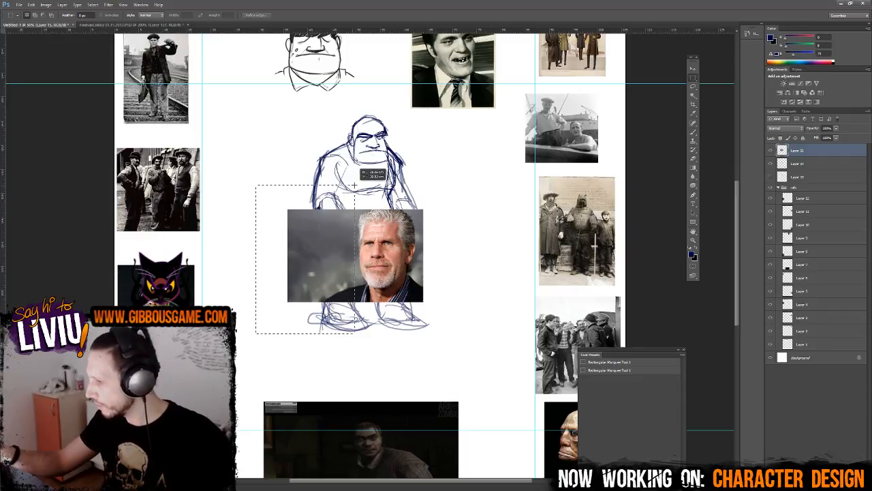
pyautogui.press('Delete')
pyautogui.hotkey('ctrl', 'd')
pyautogui.press('v')
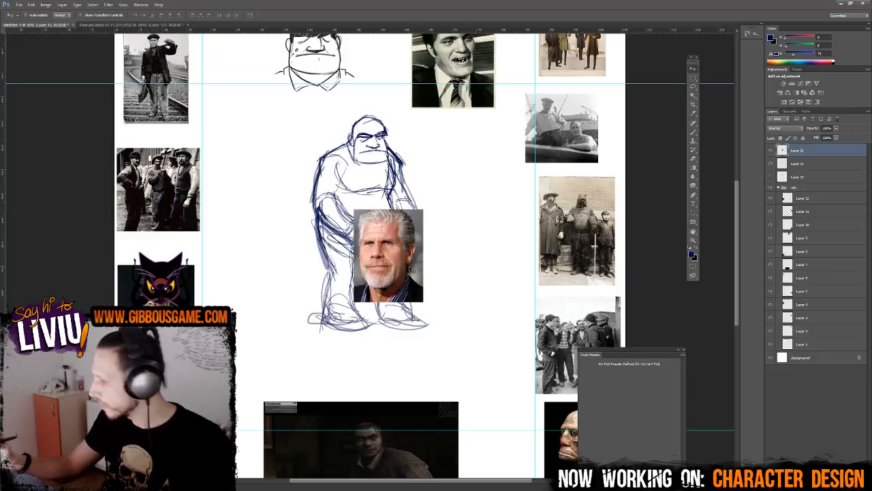
# - Move the portrait into the refs group, place it beside the capped head sketch, and reselect the figure's line drawing layer
pyautogui.moveTo(798, 150); pyautogui.dragTo(815, 188)
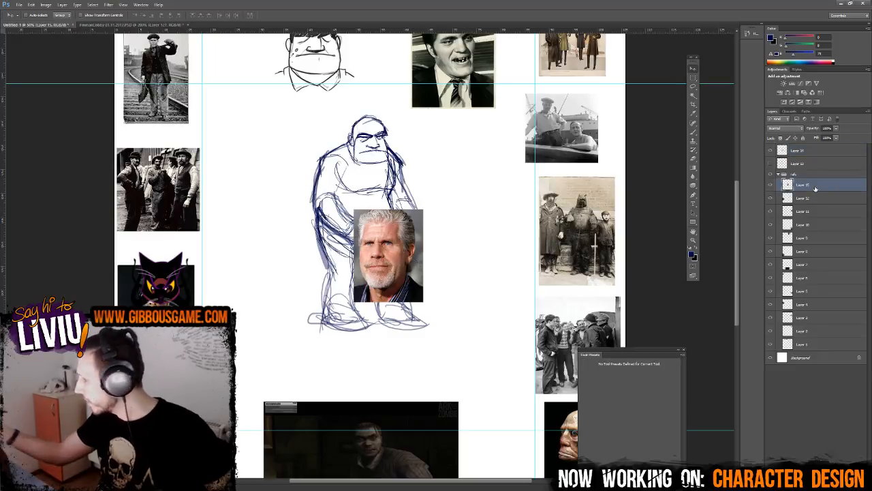
pyautogui.moveTo(417, 269)
pyautogui.mouseDown()
pyautogui.moveTo(622, 176)
pyautogui.moveTo(579, 259)
pyautogui.moveTo(256, 277)
pyautogui.moveTo(178, 256)
pyautogui.moveTo(342, 174)
pyautogui.moveTo(268, 115)
pyautogui.mouseUp()
pyautogui.moveTo(292, 161); pyautogui.dragTo(303, 273)
pyautogui.moveTo(503, 305); pyautogui.dragTo(490, 213)
pyautogui.rightClick(413, 215)
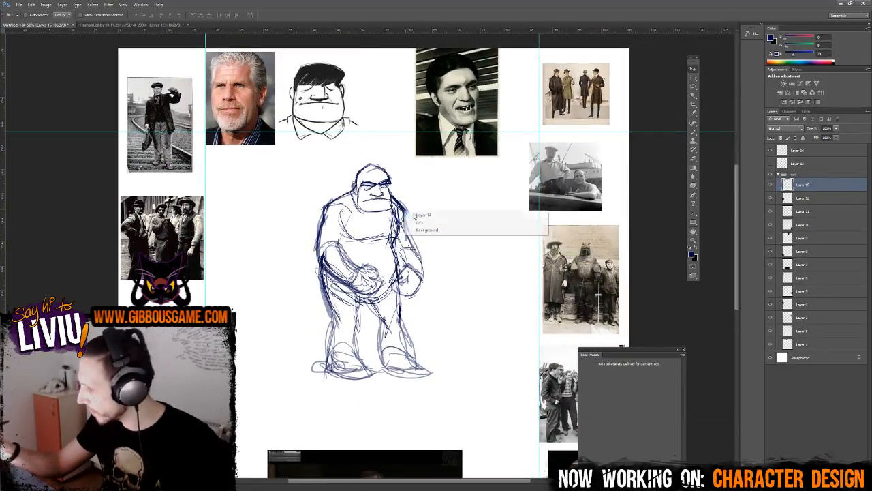
pyautogui.click(423, 217)
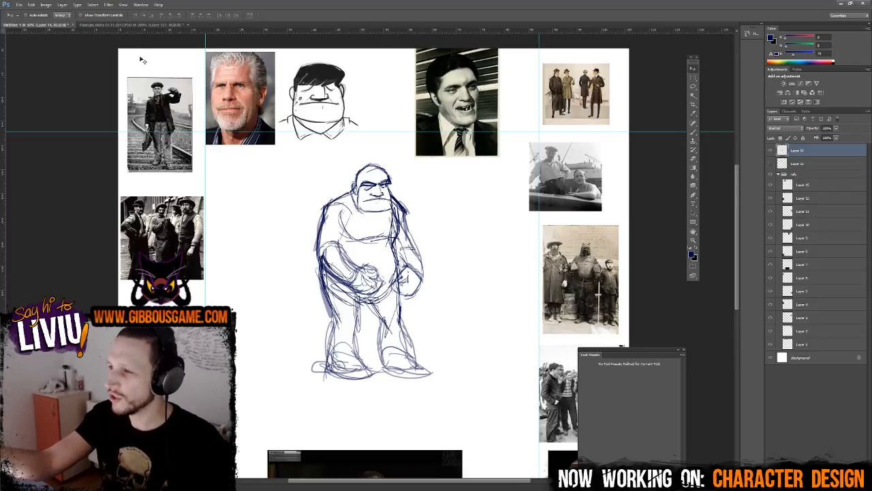
# - Switch to the Finman lobby scene document, clear its selection and show the whole painting
pyautogui.click(145, 25)
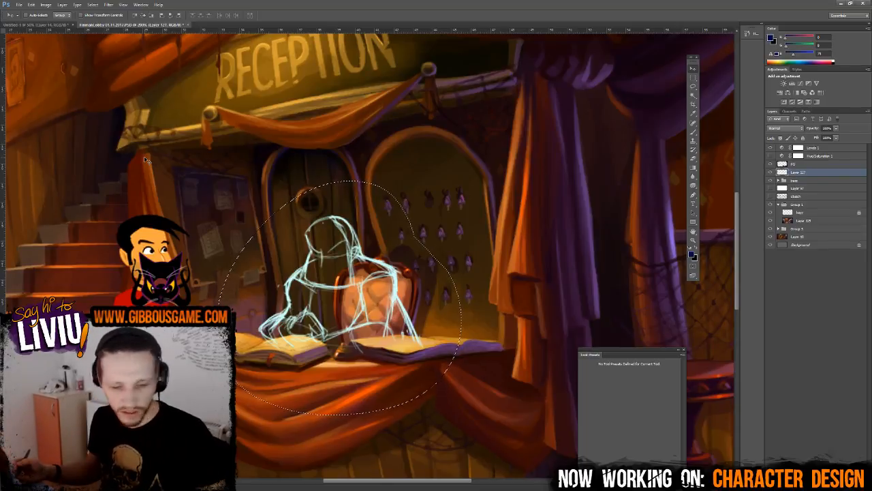
pyautogui.hotkey('ctrl', 'd')
pyautogui.hotkey('ctrl', '-')
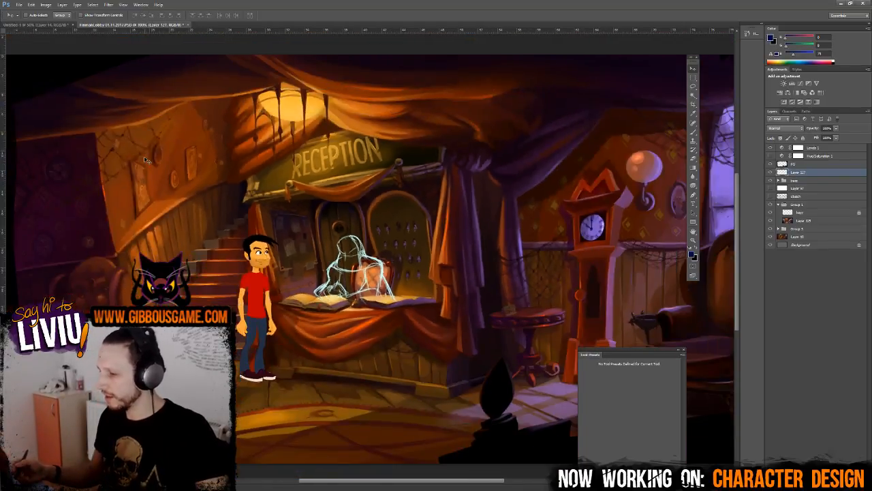
pyautogui.hotkey('ctrl', '-')
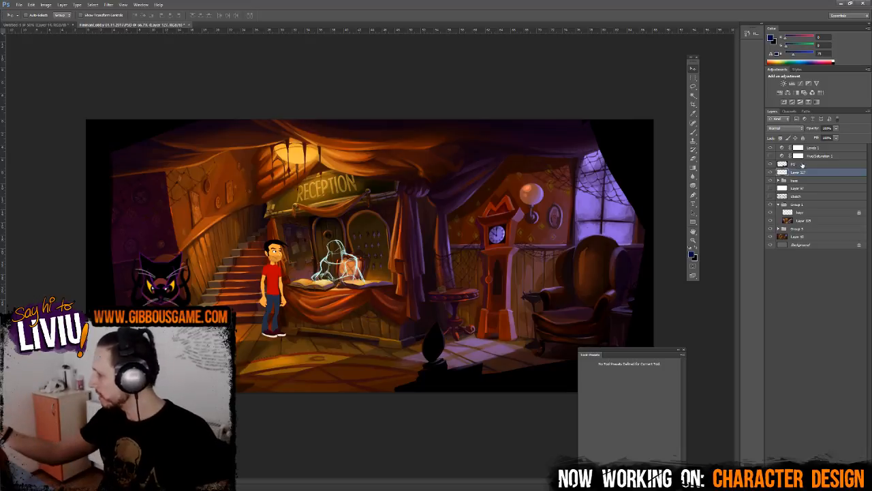
pyautogui.keyDown('ctrl'); pyautogui.click(526, 382); pyautogui.keyUp('ctrl')
pyautogui.moveTo(526, 382); pyautogui.dragTo(518, 379)
pyautogui.hotkey('ctrl', 'z')
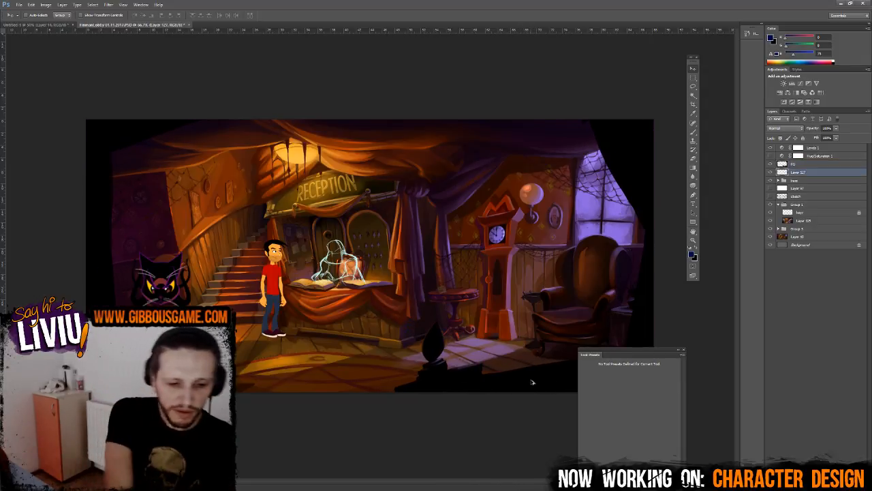
# - Check the image size of the lobby scene without changing it
pyautogui.hotkey('ctrl', 'alt', 'i')
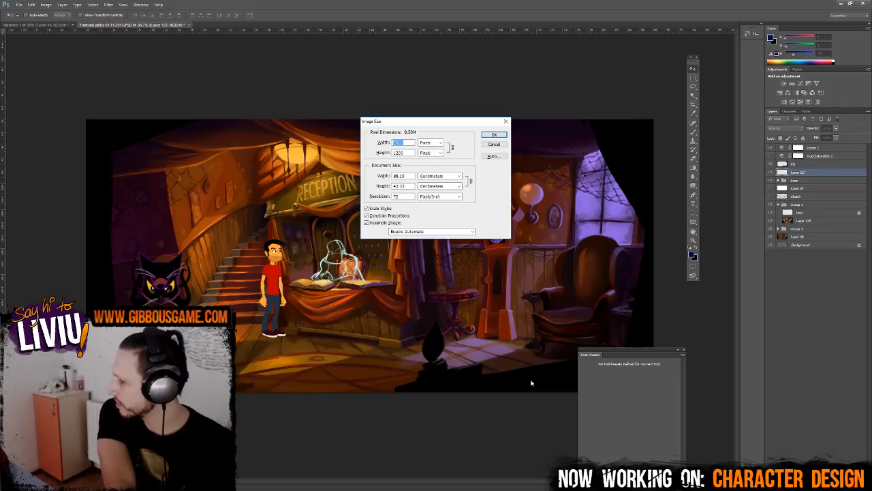
pyautogui.press('Escape')
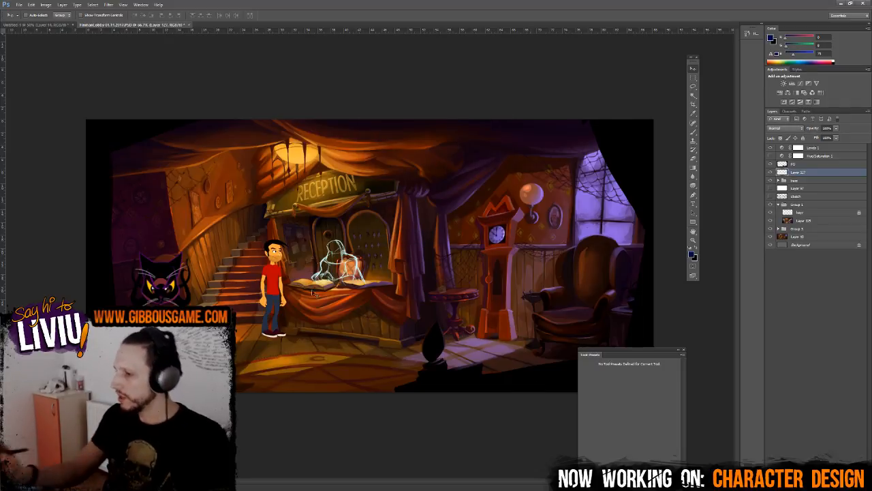
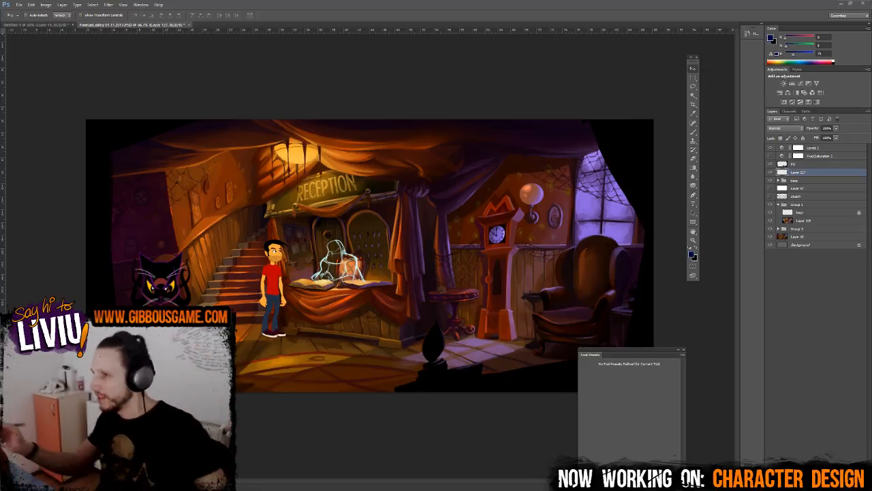
# - Return to the character sketch document and brush darker outlines over both of the figure's legs down to the shoes
pyautogui.click(48, 24)
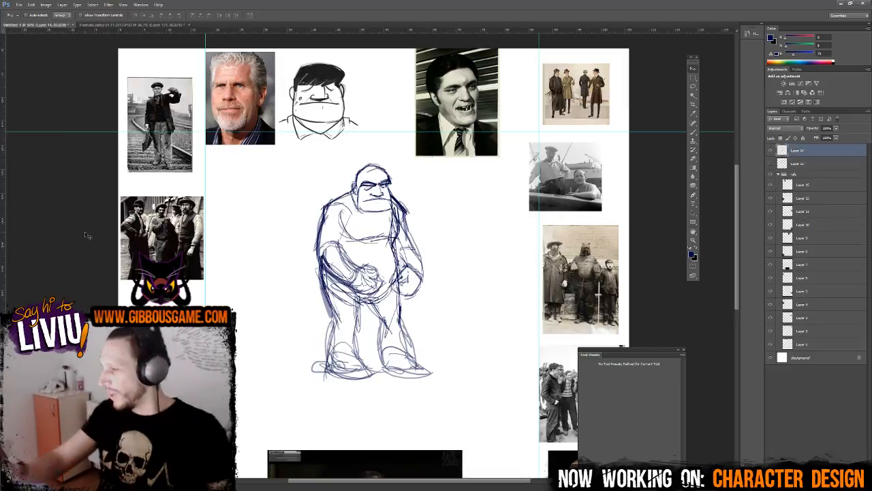
pyautogui.hotkey('ctrl', '+')
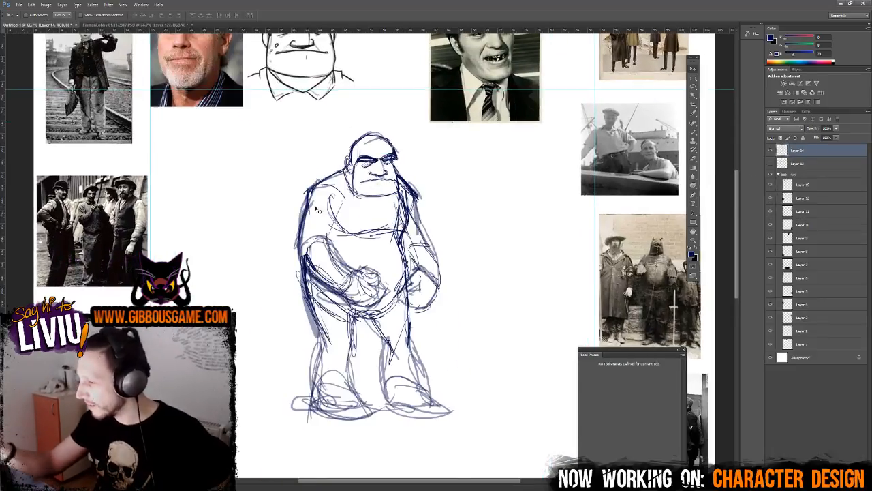
pyautogui.press('b')
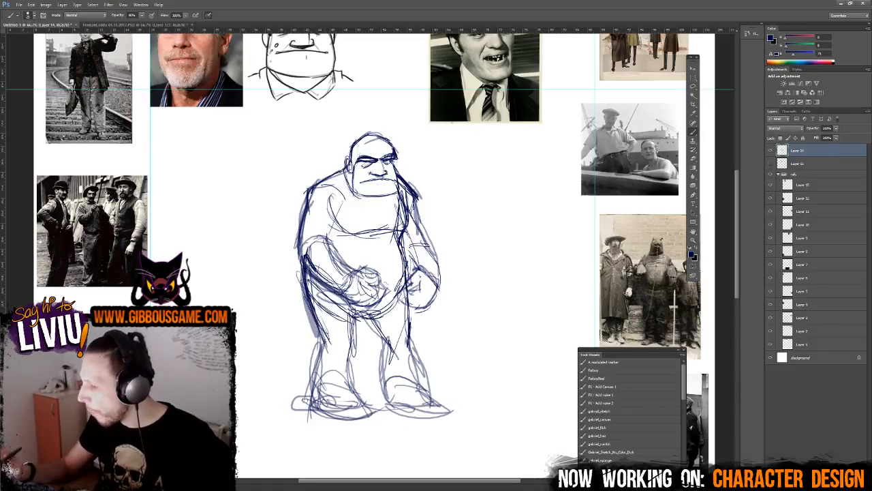
pyautogui.moveTo(320, 341); pyautogui.dragTo(308, 413)
pyautogui.moveTo(326, 344)
pyautogui.mouseDown()
pyautogui.moveTo(307, 414)
pyautogui.moveTo(357, 417)
pyautogui.moveTo(371, 386)
pyautogui.mouseUp()
pyautogui.moveTo(353, 347); pyautogui.dragTo(347, 394)
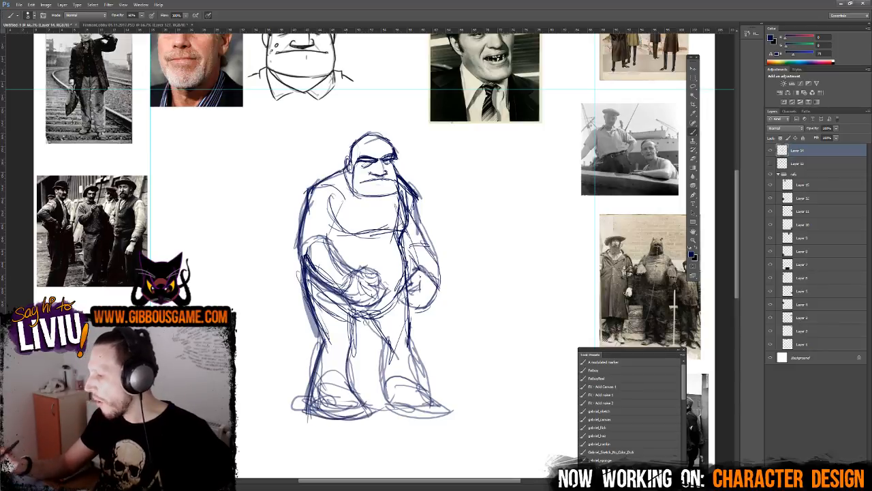
pyautogui.moveTo(372, 313)
pyautogui.mouseDown()
pyautogui.moveTo(389, 341)
pyautogui.moveTo(390, 401)
pyautogui.mouseUp()
pyautogui.moveTo(385, 348)
pyautogui.mouseDown()
pyautogui.moveTo(390, 413)
pyautogui.moveTo(446, 409)
pyautogui.moveTo(427, 394)
pyautogui.mouseUp()
pyautogui.moveTo(432, 346); pyautogui.dragTo(420, 402)
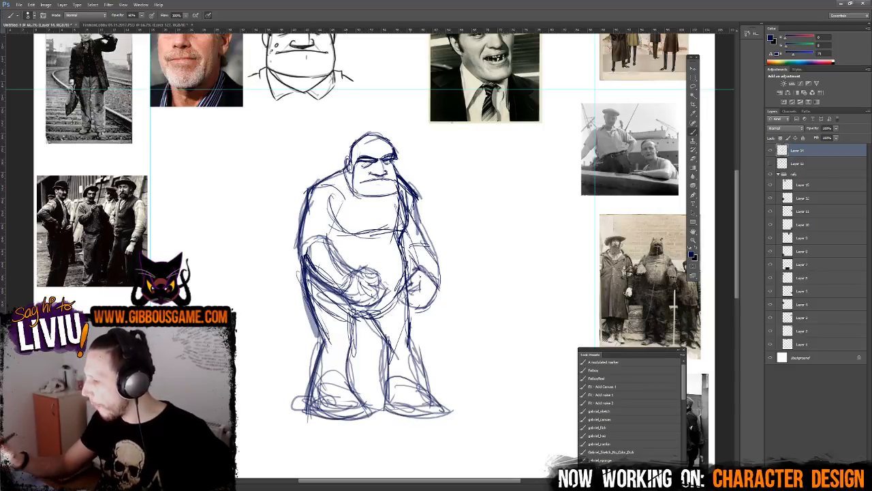
# - Reinforce the upper leg beneath the far fist, the fist's underside, and the near forearm and lower belly with brush strokes
pyautogui.moveTo(407, 307); pyautogui.dragTo(417, 351)
pyautogui.moveTo(407, 306)
pyautogui.mouseDown()
pyautogui.moveTo(417, 355)
pyautogui.moveTo(413, 317)
pyautogui.mouseUp()
pyautogui.moveTo(403, 304); pyautogui.dragTo(435, 310)
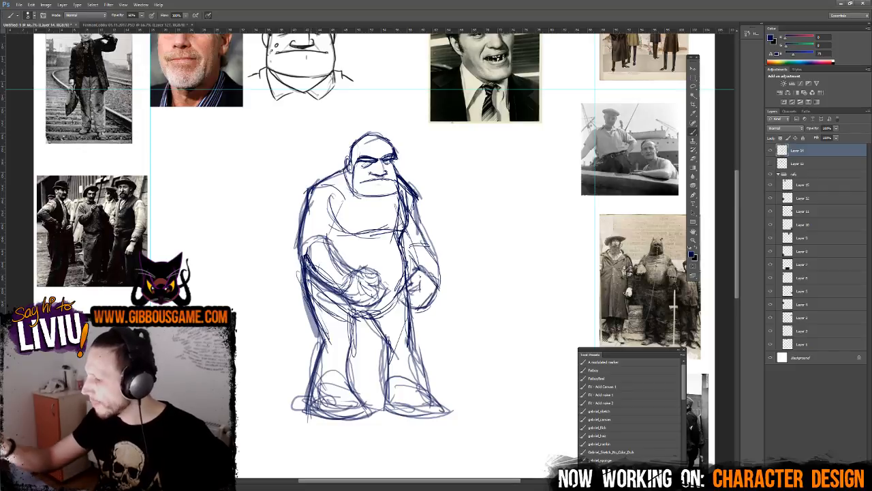
pyautogui.moveTo(304, 253); pyautogui.dragTo(353, 302)
pyautogui.moveTo(311, 272); pyautogui.dragTo(368, 306)
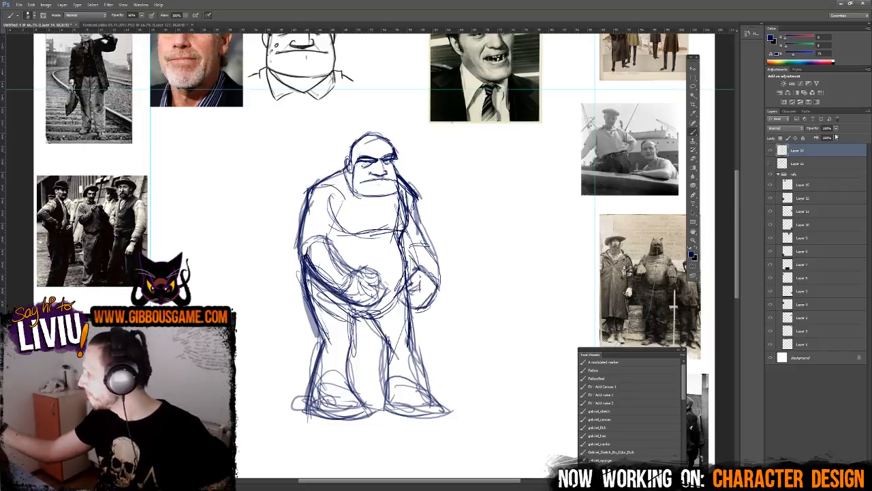
# - Mirror the canvas and strengthen the outlines of the figure's shoulder, arms and fist
pyautogui.press('h')
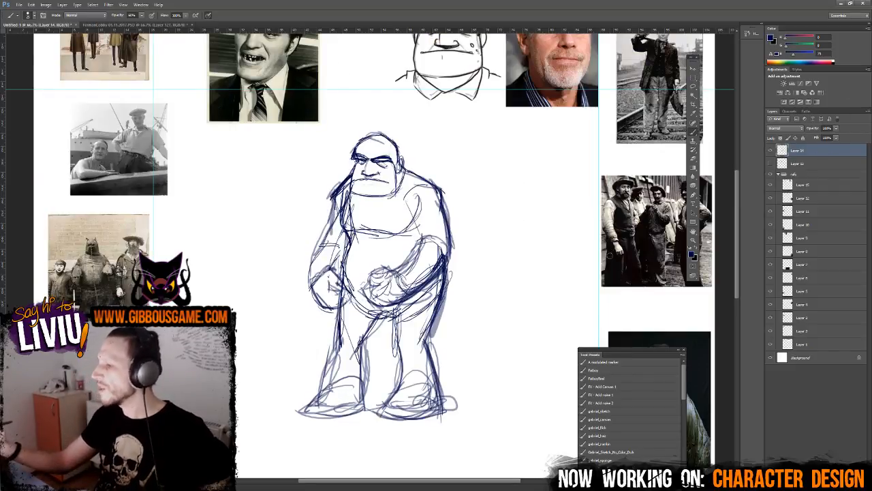
pyautogui.moveTo(367, 169)
pyautogui.mouseDown()
pyautogui.moveTo(340, 188)
pyautogui.moveTo(334, 234)
pyautogui.moveTo(308, 275)
pyautogui.mouseUp()
pyautogui.moveTo(324, 243)
pyautogui.mouseDown()
pyautogui.moveTo(311, 285)
pyautogui.moveTo(320, 307)
pyautogui.mouseUp()
pyautogui.moveTo(447, 207)
pyautogui.mouseDown()
pyautogui.moveTo(442, 269)
pyautogui.moveTo(398, 311)
pyautogui.moveTo(367, 304)
pyautogui.moveTo(391, 268)
pyautogui.moveTo(405, 284)
pyautogui.mouseUp()
pyautogui.moveTo(326, 262)
pyautogui.mouseDown()
pyautogui.moveTo(348, 282)
pyautogui.moveTo(335, 303)
pyautogui.mouseUp()
pyautogui.moveTo(344, 217); pyautogui.dragTo(337, 234)
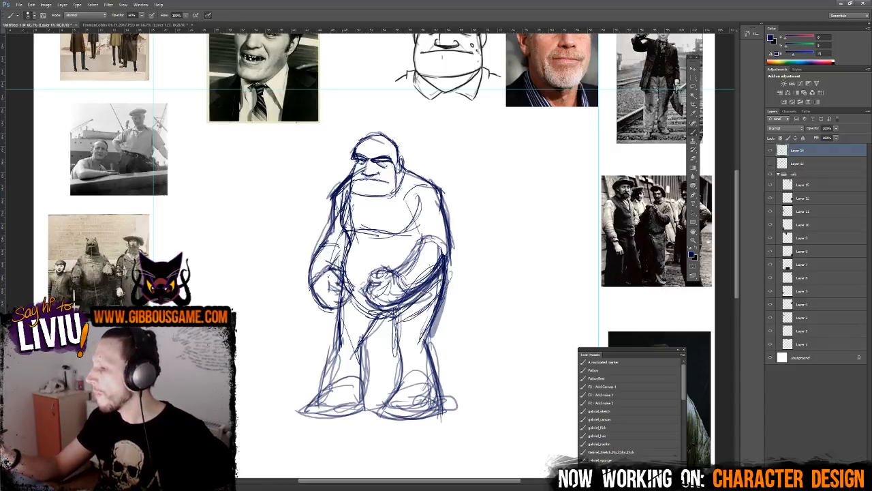
# - Sketch the chest edge, the centre line down the torso and the belly curve, and flip the canvas back
pyautogui.moveTo(353, 175); pyautogui.dragTo(338, 233)
pyautogui.moveTo(348, 191)
pyautogui.mouseDown()
pyautogui.moveTo(338, 219)
pyautogui.moveTo(383, 235)
pyautogui.mouseUp()
pyautogui.moveTo(375, 196); pyautogui.dragTo(369, 233)
pyautogui.moveTo(368, 236)
pyautogui.mouseDown()
pyautogui.moveTo(424, 221)
pyautogui.moveTo(360, 293)
pyautogui.moveTo(371, 301)
pyautogui.mouseUp()
pyautogui.moveTo(348, 243)
pyautogui.mouseDown()
pyautogui.moveTo(344, 263)
pyautogui.moveTo(417, 320)
pyautogui.mouseUp()
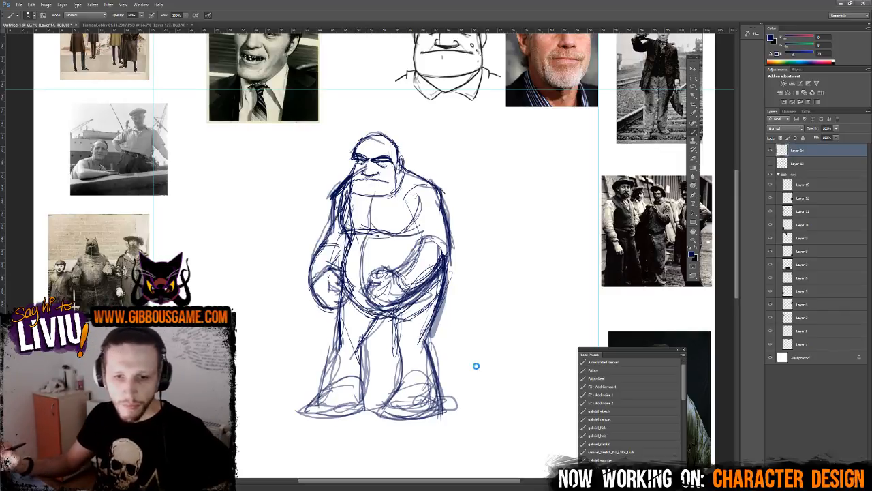
pyautogui.hotkey('ctrl', 'shift', 'h')
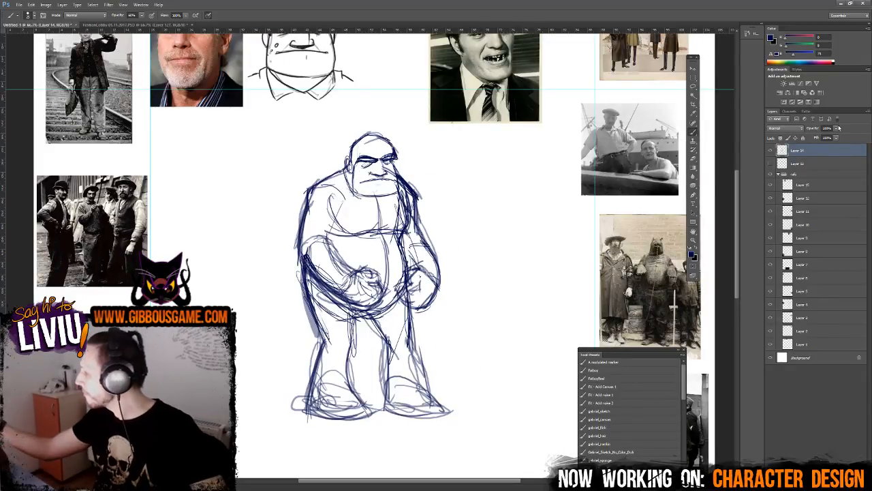
# - Fade the rough figure layer to a low opacity and add a new empty layer above it
pyautogui.click(836, 129)
pyautogui.click(808, 138)
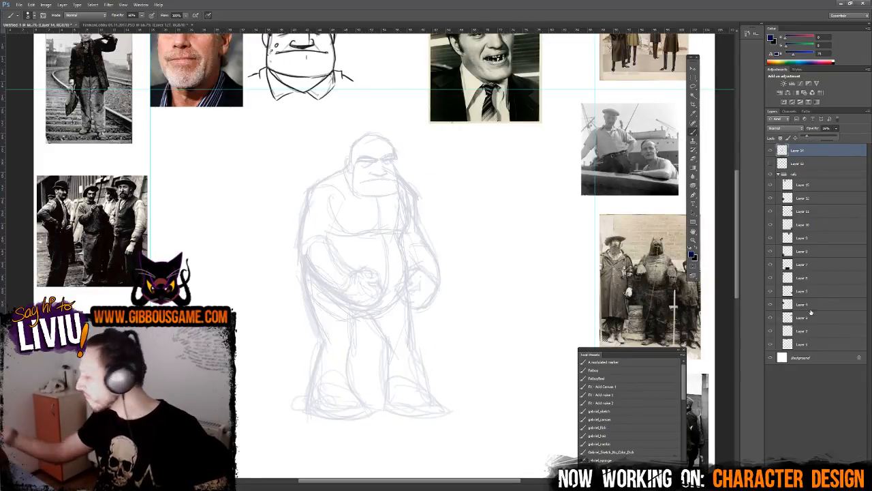
pyautogui.hotkey('ctrl', 'shift', 'alt', 'n')
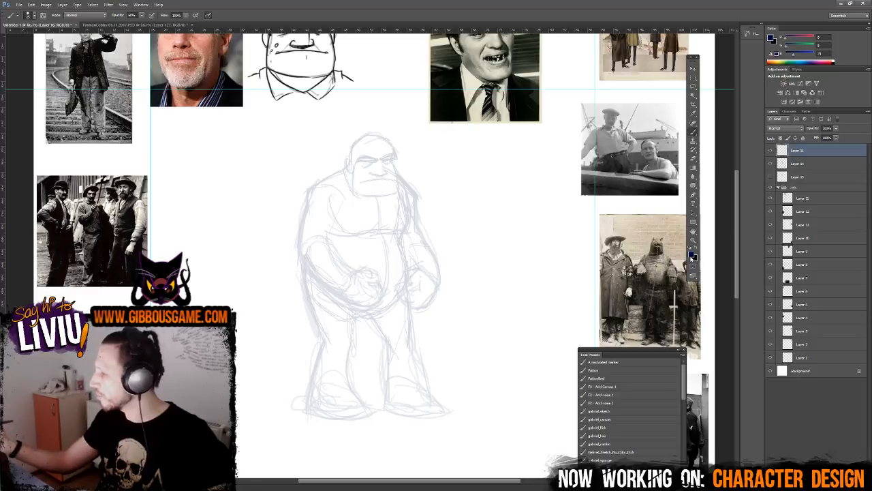
# - Draw clean lines for the near shoulder slope, the ear, the square jaw and both sides of the face
pyautogui.hotkey('ctrl', '+')
pyautogui.moveTo(340, 194); pyautogui.dragTo(343, 296)
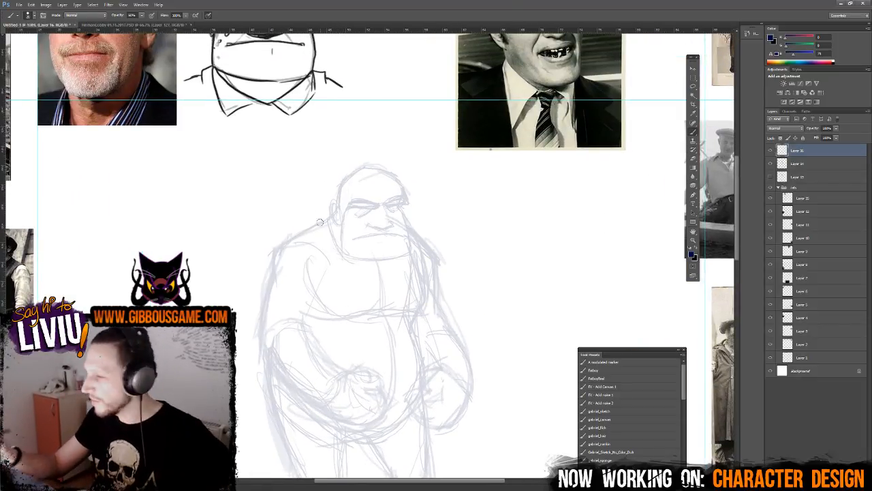
pyautogui.moveTo(329, 219)
pyautogui.mouseDown()
pyautogui.moveTo(273, 256)
pyautogui.moveTo(335, 217)
pyautogui.moveTo(264, 264)
pyautogui.moveTo(339, 214)
pyautogui.mouseUp()
pyautogui.moveTo(343, 294)
pyautogui.mouseDown()
pyautogui.moveTo(340, 287)
pyautogui.moveTo(319, 304)
pyautogui.moveTo(315, 294)
pyautogui.moveTo(317, 334)
pyautogui.moveTo(376, 337)
pyautogui.mouseUp()
pyautogui.moveTo(323, 334)
pyautogui.mouseDown()
pyautogui.moveTo(376, 339)
pyautogui.moveTo(395, 330)
pyautogui.mouseUp()
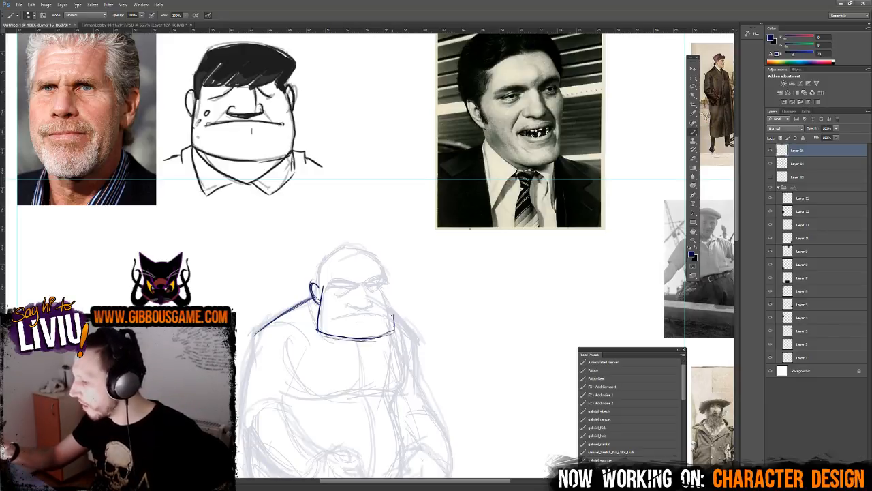
pyautogui.moveTo(379, 281); pyautogui.dragTo(394, 316)
pyautogui.moveTo(381, 281); pyautogui.dragTo(389, 308)
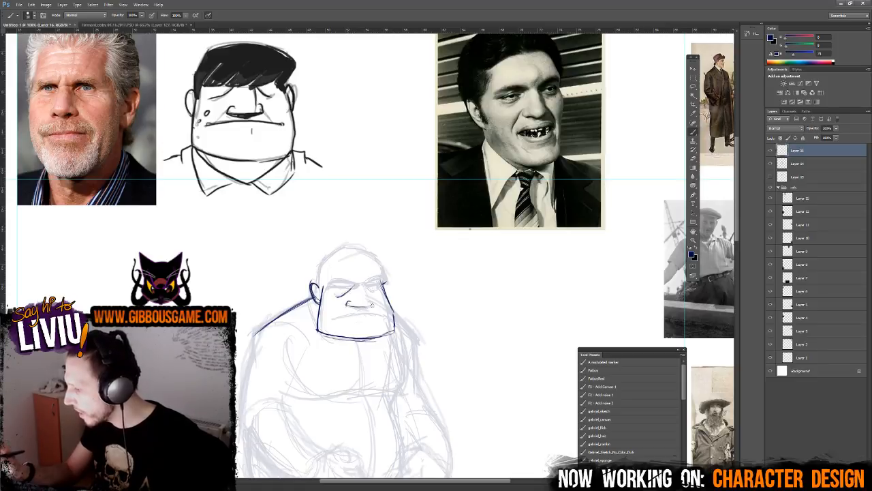
# - Draw the nose, closed eyes, wide downturned mouth, bald skull outline and heavy brows on the head
pyautogui.moveTo(368, 305); pyautogui.dragTo(355, 309)
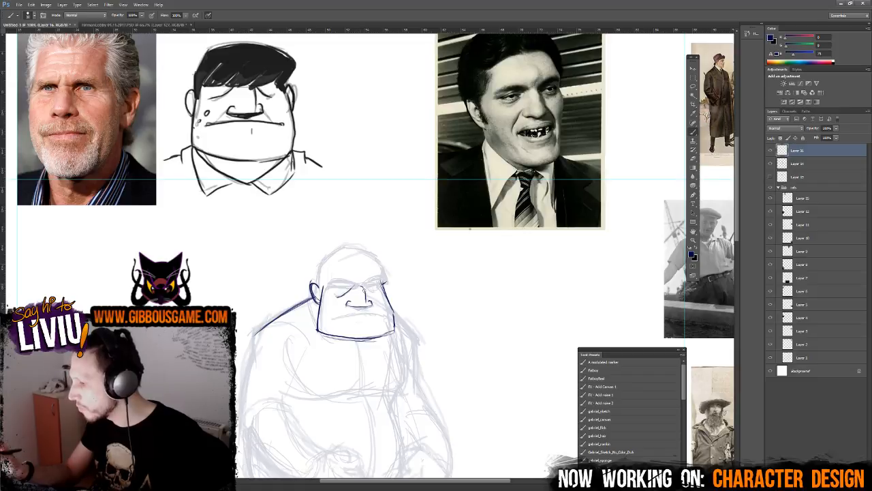
pyautogui.moveTo(366, 285); pyautogui.dragTo(379, 293)
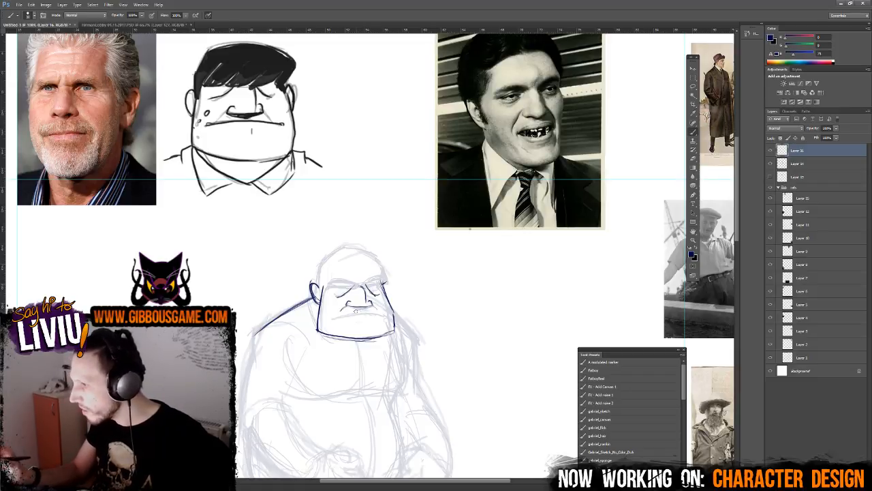
pyautogui.moveTo(334, 314); pyautogui.dragTo(387, 315)
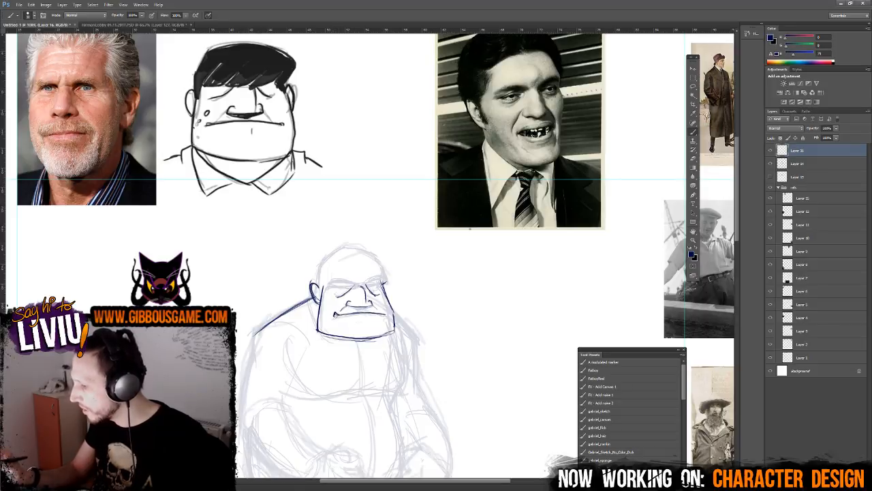
pyautogui.moveTo(334, 315)
pyautogui.mouseDown()
pyautogui.moveTo(344, 314)
pyautogui.moveTo(319, 284)
pyautogui.moveTo(328, 285)
pyautogui.moveTo(319, 263)
pyautogui.moveTo(349, 247)
pyautogui.moveTo(383, 264)
pyautogui.mouseUp()
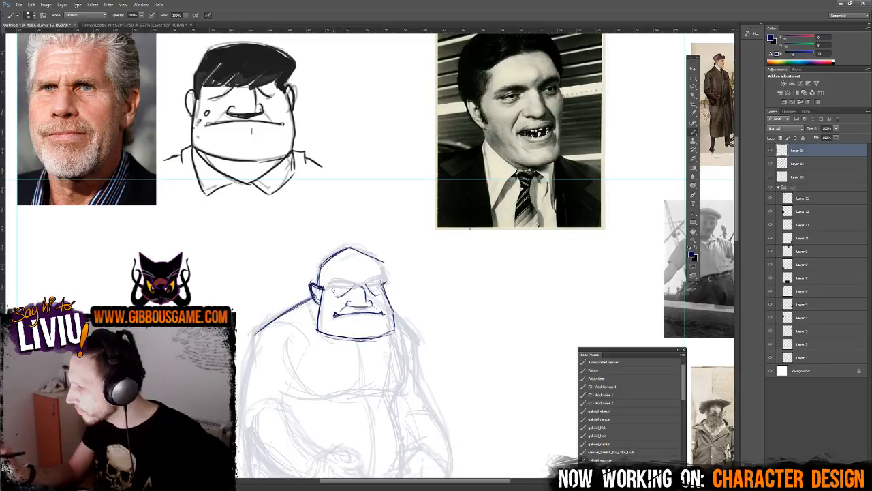
pyautogui.moveTo(341, 296)
pyautogui.mouseDown()
pyautogui.moveTo(361, 285)
pyautogui.moveTo(347, 278)
pyautogui.moveTo(386, 276)
pyautogui.moveTo(389, 295)
pyautogui.mouseUp()
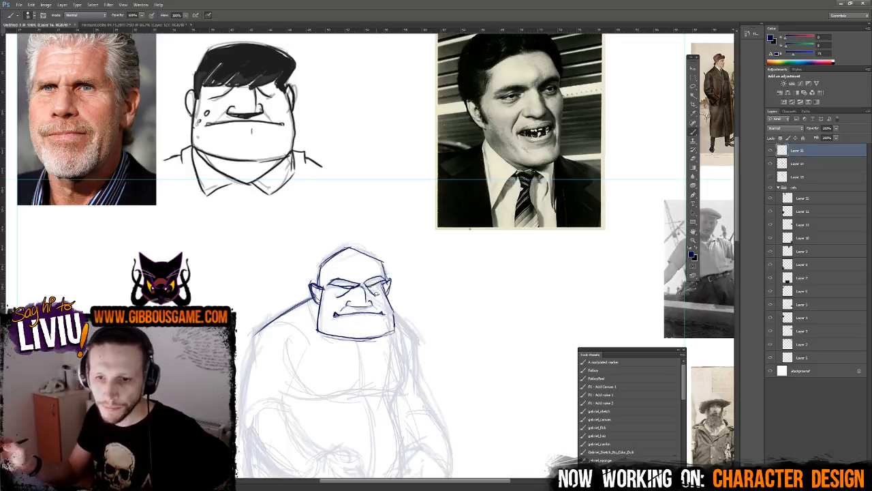
# - Mirror the canvas to check the head, retouch the skull sides, ears and brow, and flip it back
pyautogui.hotkey('ctrl', 'shift', 'h')
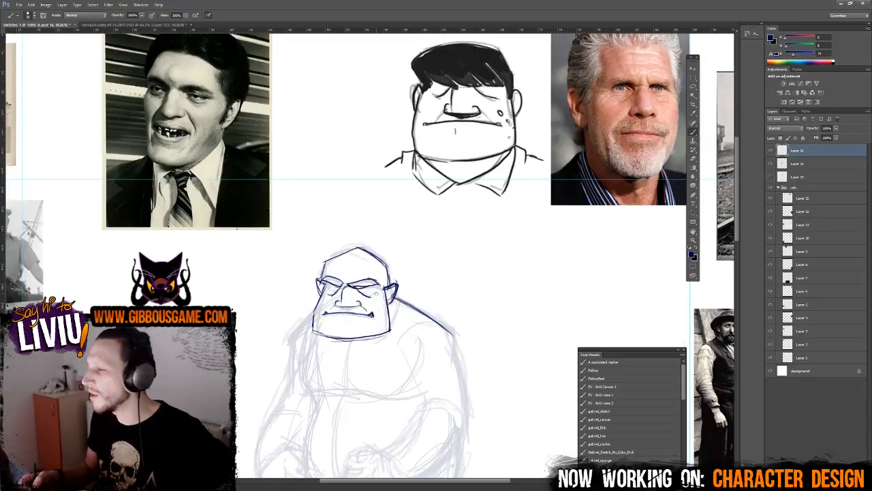
pyautogui.moveTo(328, 261); pyautogui.dragTo(324, 281)
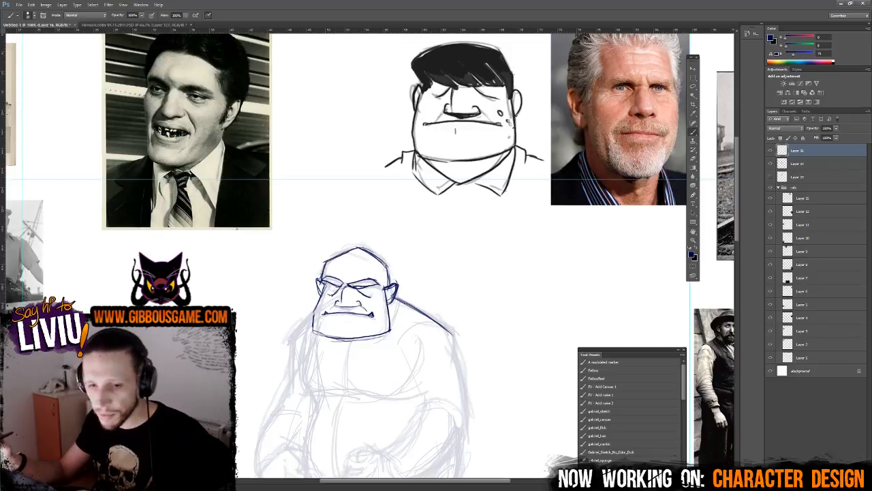
pyautogui.moveTo(389, 269); pyautogui.dragTo(391, 293)
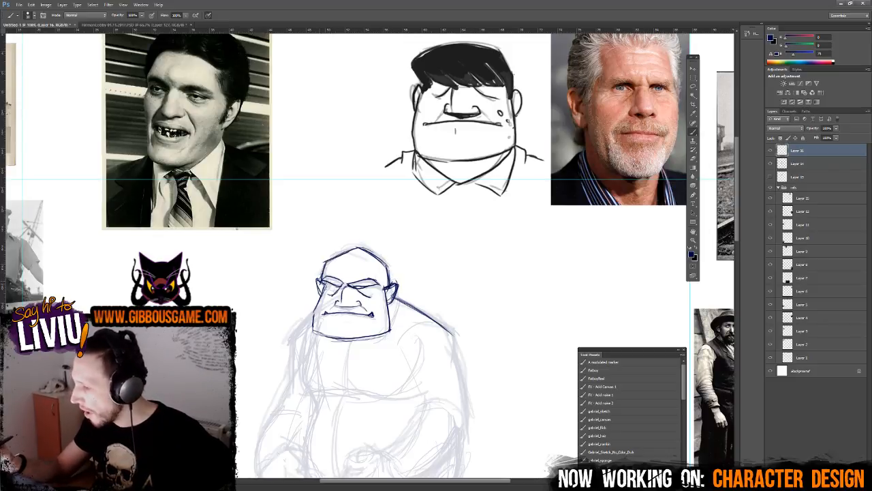
pyautogui.moveTo(318, 279); pyautogui.dragTo(327, 284)
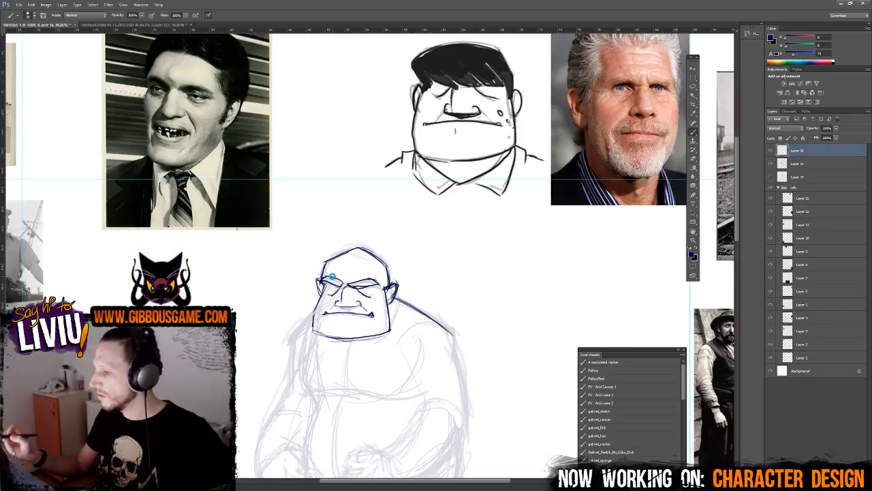
pyautogui.hotkey('ctrl', 'shift', 'h')
# - Draw clean lines for the far shoulder slope, the chest's lower edge and side, and the bulging belly contour
pyautogui.moveTo(458, 305); pyautogui.dragTo(439, 186)
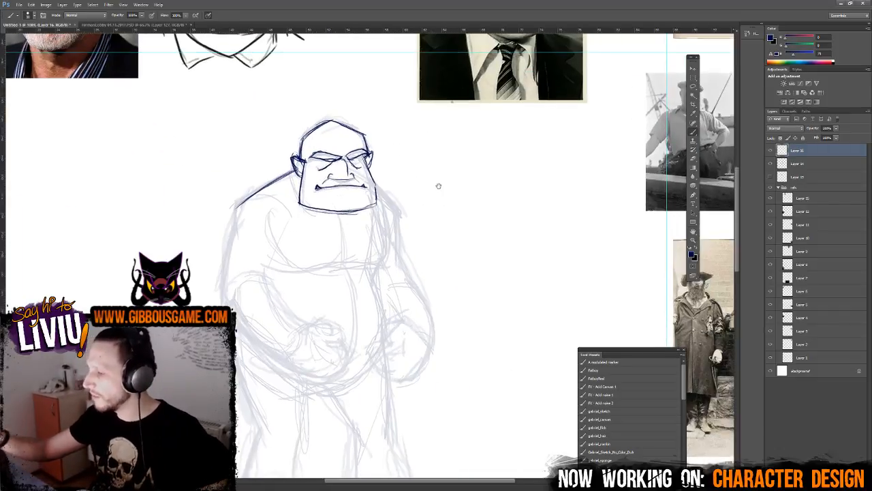
pyautogui.moveTo(370, 174); pyautogui.dragTo(409, 213)
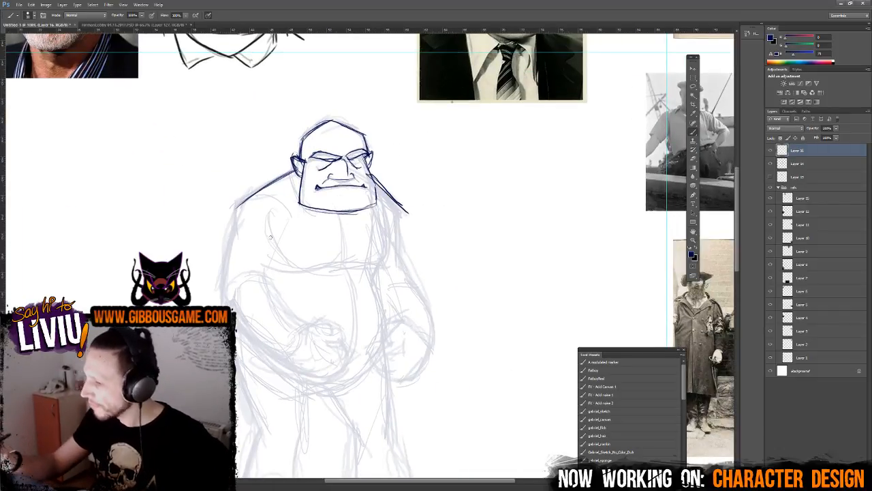
pyautogui.moveTo(270, 237)
pyautogui.mouseDown()
pyautogui.moveTo(318, 265)
pyautogui.moveTo(278, 273)
pyautogui.moveTo(341, 258)
pyautogui.moveTo(327, 264)
pyautogui.moveTo(382, 266)
pyautogui.mouseUp()
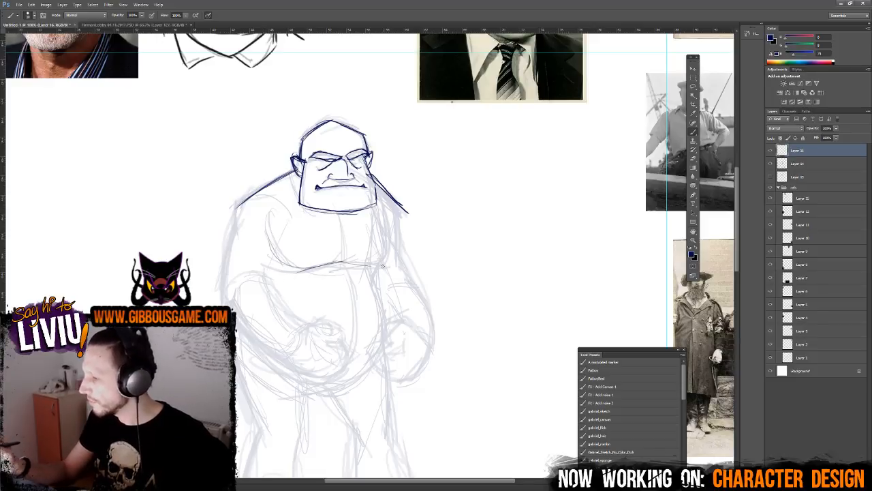
pyautogui.moveTo(382, 205)
pyautogui.mouseDown()
pyautogui.moveTo(392, 263)
pyautogui.moveTo(367, 267)
pyautogui.moveTo(396, 259)
pyautogui.moveTo(385, 266)
pyautogui.moveTo(385, 298)
pyautogui.mouseUp()
pyautogui.moveTo(375, 263)
pyautogui.mouseDown()
pyautogui.moveTo(398, 320)
pyautogui.moveTo(370, 370)
pyautogui.mouseUp()
pyautogui.moveTo(389, 338); pyautogui.dragTo(360, 378)
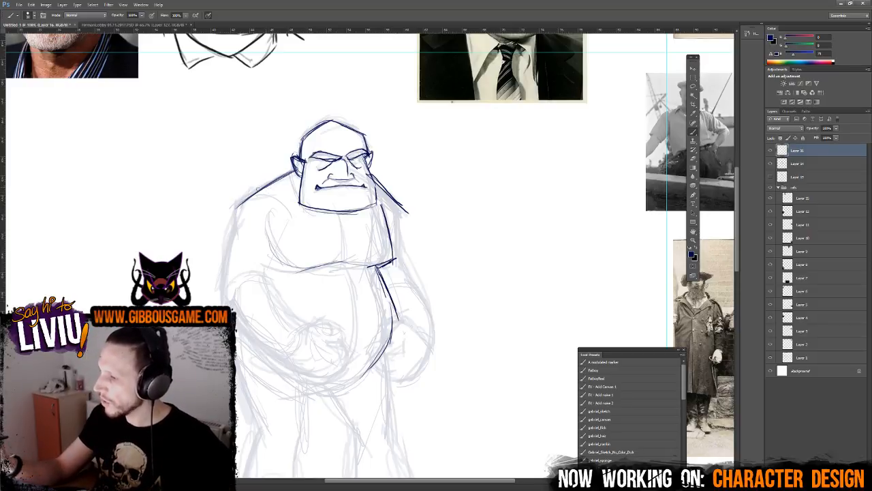
# - Outline both rounded shoulders, erase the outer edge of the near one, and redraw it down into the upper arm
pyautogui.moveTo(267, 186)
pyautogui.mouseDown()
pyautogui.moveTo(227, 212)
pyautogui.moveTo(233, 244)
pyautogui.moveTo(225, 242)
pyautogui.moveTo(228, 214)
pyautogui.moveTo(256, 189)
pyautogui.mouseUp()
pyautogui.moveTo(393, 197)
pyautogui.mouseDown()
pyautogui.moveTo(413, 225)
pyautogui.moveTo(404, 240)
pyautogui.mouseUp()
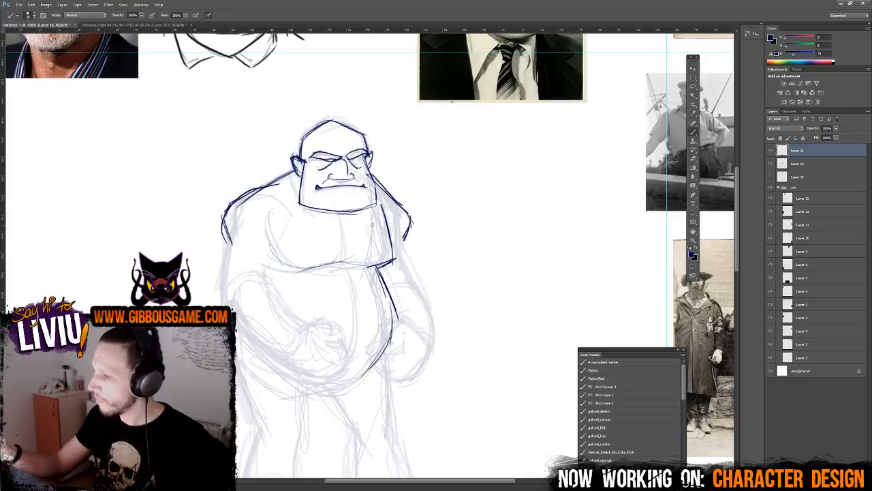
pyautogui.press('e')
pyautogui.moveTo(222, 217); pyautogui.dragTo(225, 236)
pyautogui.press('b')
pyautogui.moveTo(236, 200)
pyautogui.mouseDown()
pyautogui.moveTo(224, 230)
pyautogui.moveTo(225, 299)
pyautogui.mouseUp()
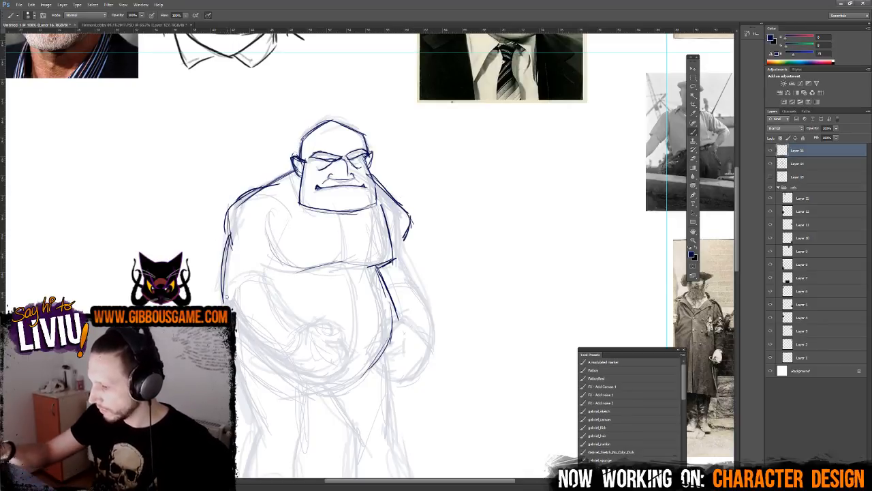
# - Draw clean lines for the near forearm and the hand resting against the belly
pyautogui.moveTo(236, 332); pyautogui.dragTo(288, 357)
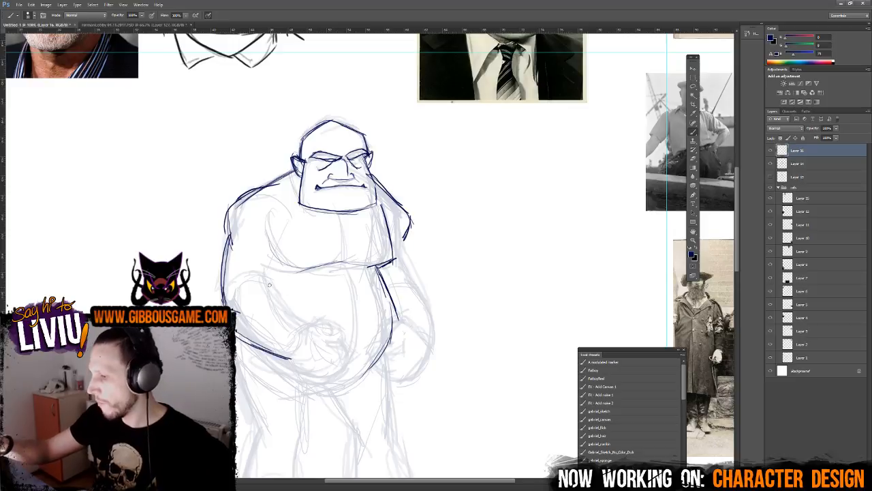
pyautogui.moveTo(263, 279)
pyautogui.mouseDown()
pyautogui.moveTo(312, 338)
pyautogui.moveTo(315, 326)
pyautogui.moveTo(301, 331)
pyautogui.moveTo(326, 323)
pyautogui.mouseUp()
pyautogui.hotkey('ctrl', 'z')
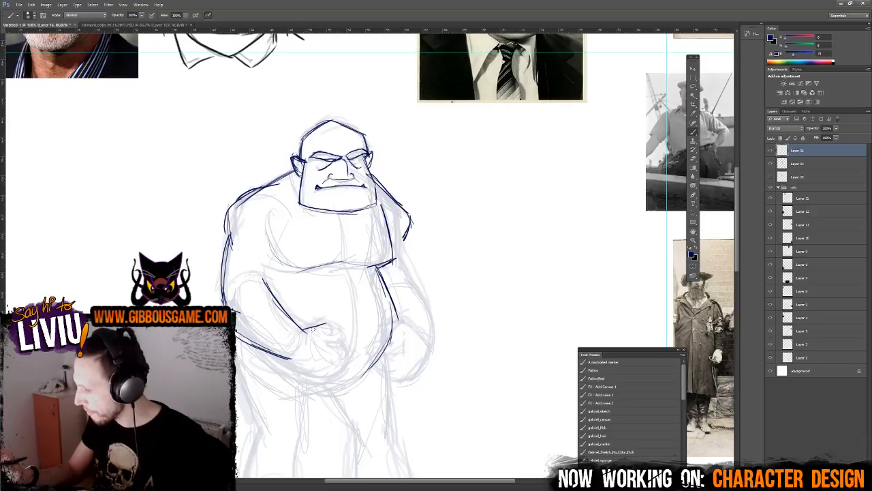
pyautogui.moveTo(293, 357); pyautogui.dragTo(325, 369)
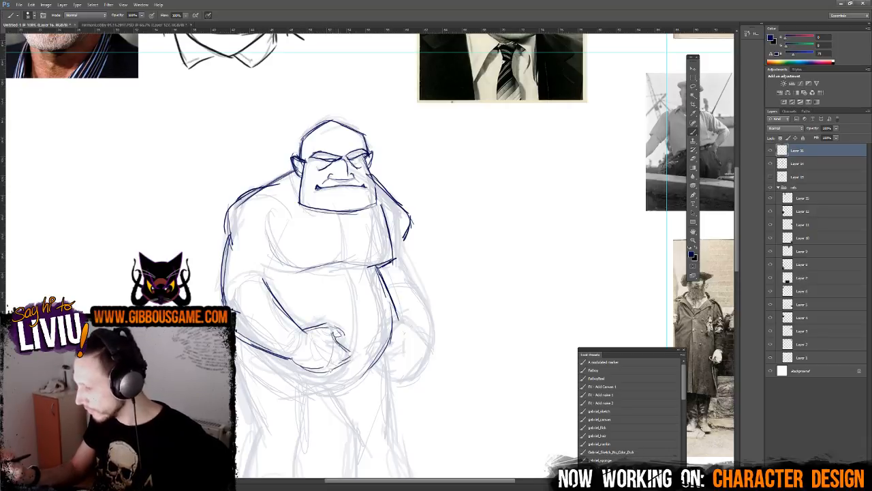
# - Draw clean lines for the far arm and its hand, plus the outer edge of the near thigh
pyautogui.moveTo(402, 319); pyautogui.dragTo(387, 332)
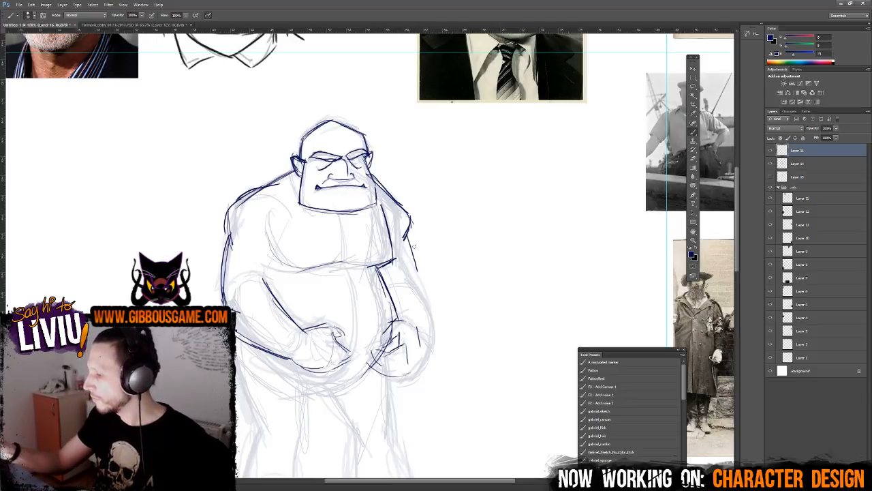
pyautogui.moveTo(409, 232); pyautogui.dragTo(431, 330)
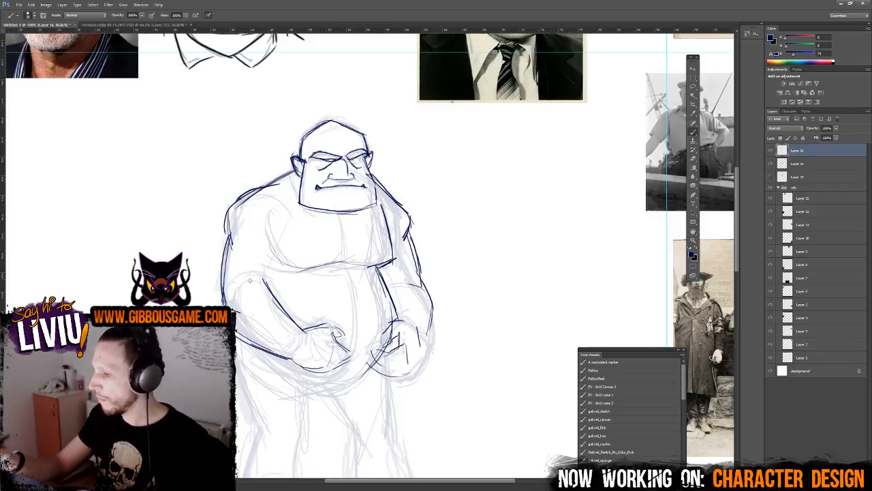
pyautogui.moveTo(237, 344); pyautogui.dragTo(259, 420)
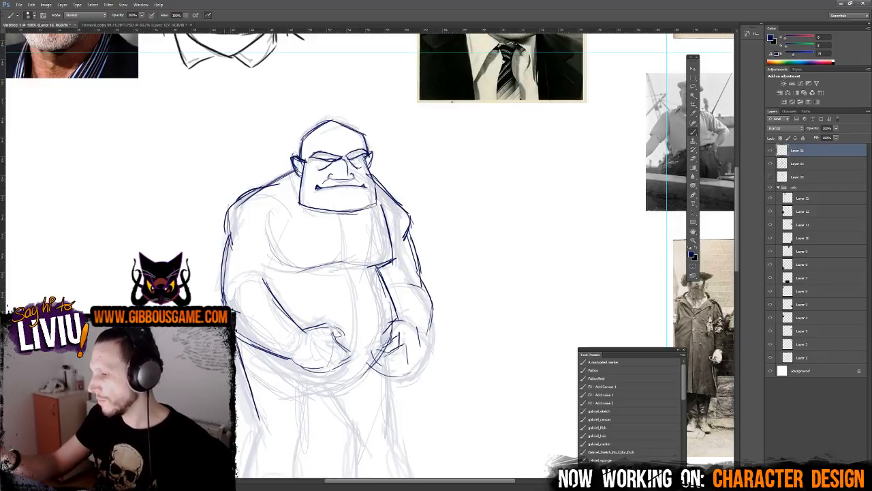
# - Erase the near shoulder and upper arm outline and redraw it as one sloping curve from the neck down to the forearm
pyautogui.moveTo(232, 205); pyautogui.dragTo(223, 297)
pyautogui.hotkey('ctrl', '-')
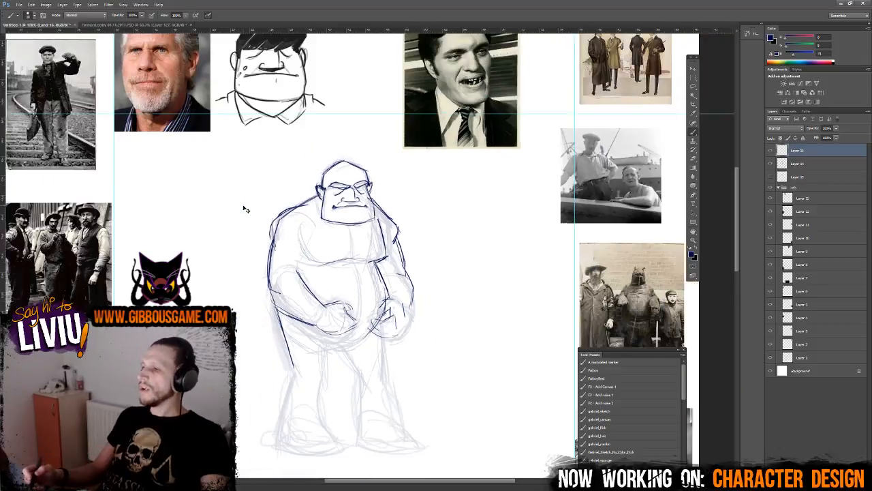
pyautogui.hotkey('ctrl', '+')
pyautogui.press('e')
pyautogui.moveTo(235, 205)
pyautogui.mouseDown()
pyautogui.moveTo(219, 285)
pyautogui.moveTo(228, 300)
pyautogui.mouseUp()
pyautogui.press('b')
pyautogui.moveTo(298, 167); pyautogui.dragTo(237, 202)
pyautogui.moveTo(247, 193)
pyautogui.mouseDown()
pyautogui.moveTo(223, 248)
pyautogui.moveTo(219, 304)
pyautogui.mouseUp()
pyautogui.moveTo(230, 227); pyautogui.dragTo(219, 305)
pyautogui.moveTo(219, 266)
pyautogui.mouseDown()
pyautogui.moveTo(250, 347)
pyautogui.moveTo(288, 347)
pyautogui.mouseUp()
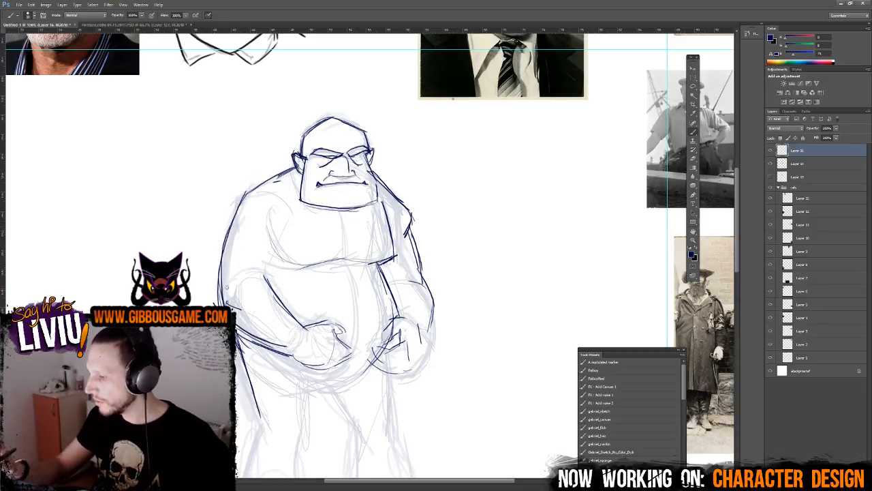
# - Draw the inner edge of the near upper arm and rework the far shoulder and arm outline, erasing the excess lines
pyautogui.moveTo(285, 224)
pyautogui.mouseDown()
pyautogui.moveTo(265, 286)
pyautogui.moveTo(273, 267)
pyautogui.moveTo(276, 284)
pyautogui.mouseUp()
pyautogui.press('e')
pyautogui.press('b')
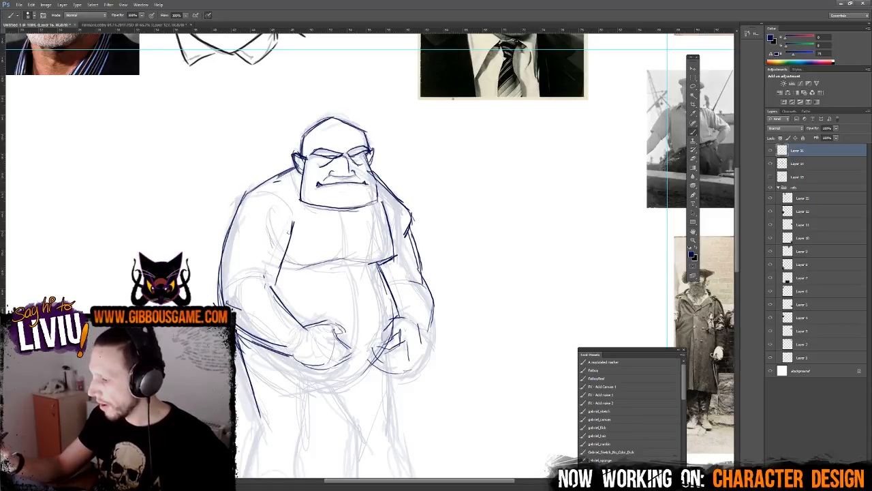
pyautogui.moveTo(404, 209); pyautogui.dragTo(421, 266)
pyautogui.moveTo(374, 170); pyautogui.dragTo(413, 239)
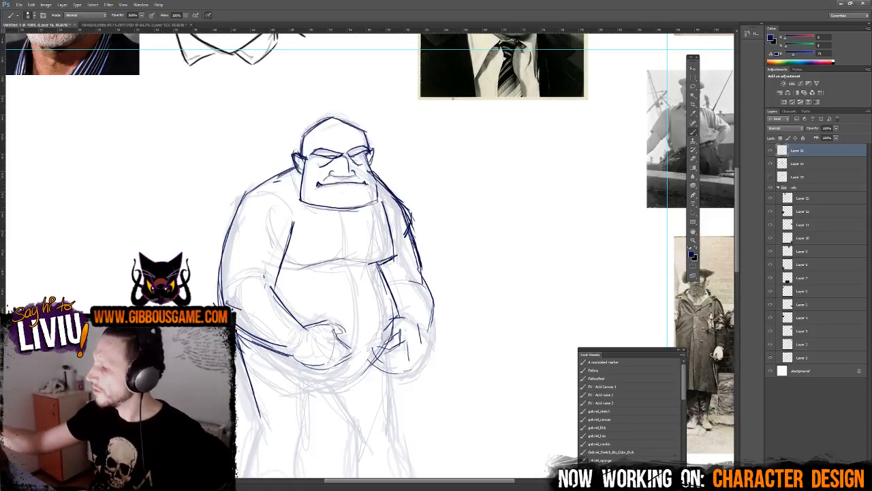
pyautogui.press('e')
pyautogui.moveTo(398, 196)
pyautogui.mouseDown()
pyautogui.moveTo(408, 224)
pyautogui.moveTo(421, 233)
pyautogui.moveTo(395, 216)
pyautogui.moveTo(417, 270)
pyautogui.moveTo(379, 171)
pyautogui.moveTo(404, 220)
pyautogui.moveTo(388, 301)
pyautogui.mouseUp()
pyautogui.press('b')
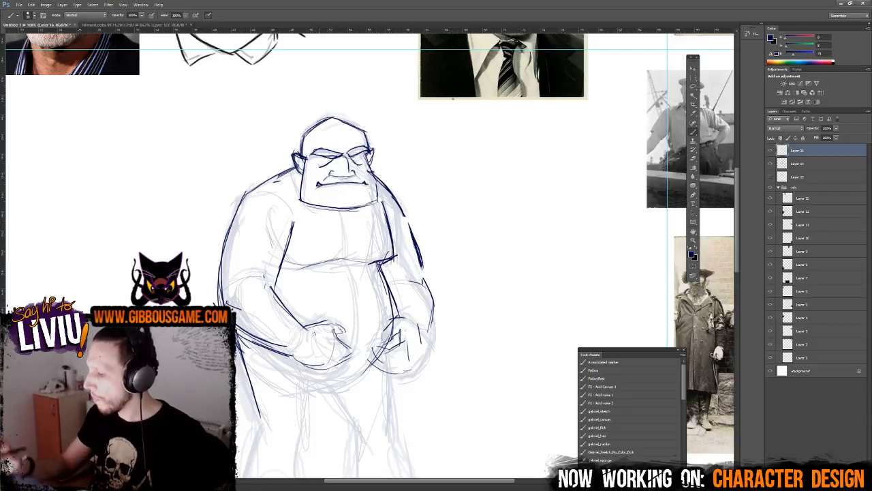
# - Add finger lines to the hands and draw the lower edge of the belly
pyautogui.moveTo(307, 328); pyautogui.dragTo(333, 323)
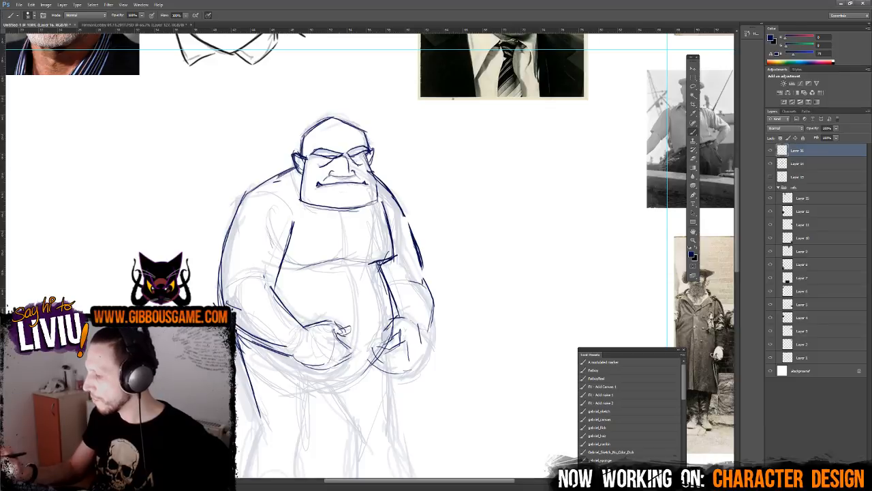
pyautogui.scroll(-5, 334, 273)
pyautogui.moveTo(298, 238); pyautogui.dragTo(351, 233)
pyautogui.hotkey('ctrl', 'z')
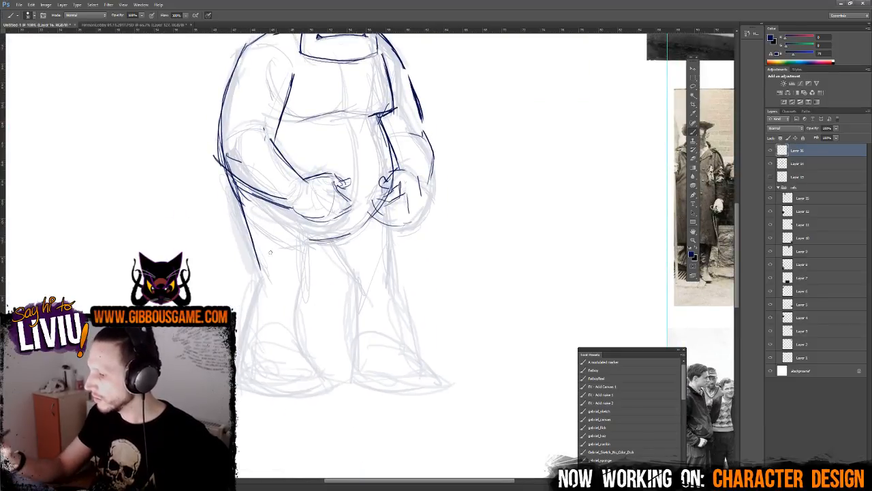
# - Draw clean outlines for the near leg and its foot
pyautogui.moveTo(256, 276); pyautogui.dragTo(239, 371)
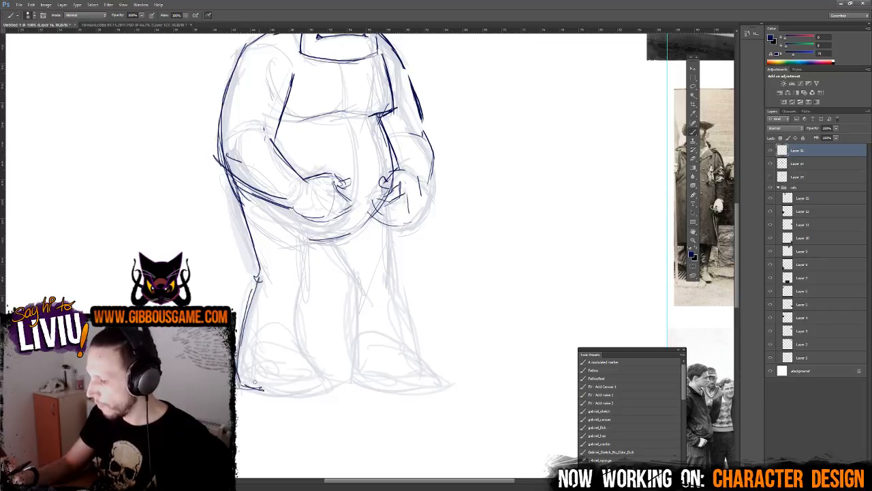
pyautogui.moveTo(263, 388); pyautogui.dragTo(315, 392)
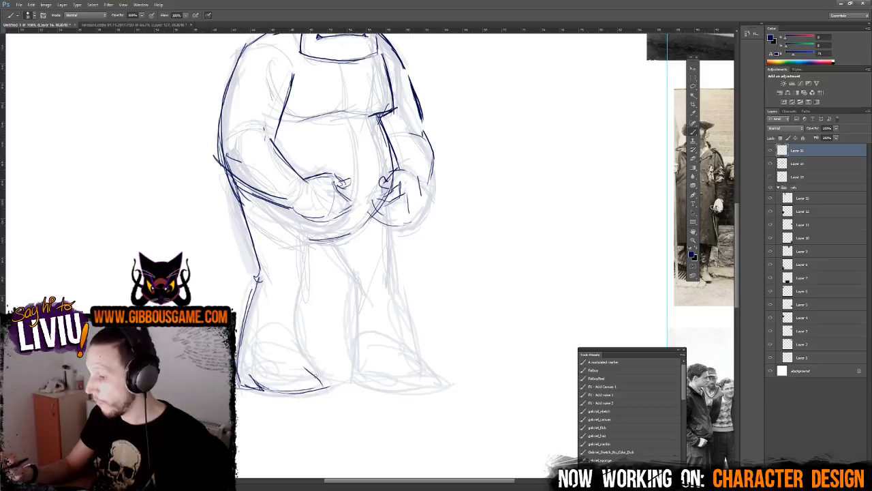
pyautogui.moveTo(303, 288); pyautogui.dragTo(298, 352)
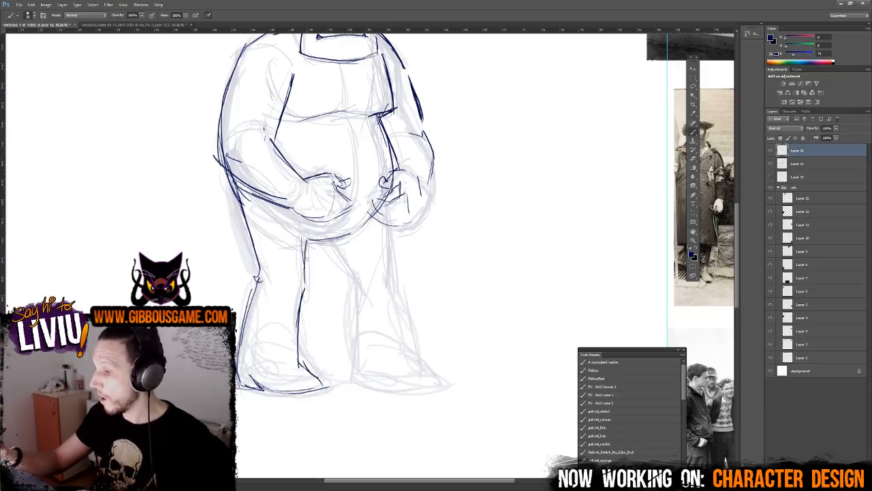
# - Draw clean outlines for the far leg and its foot, starting from the crotch and the hip
pyautogui.moveTo(388, 199); pyautogui.dragTo(400, 268)
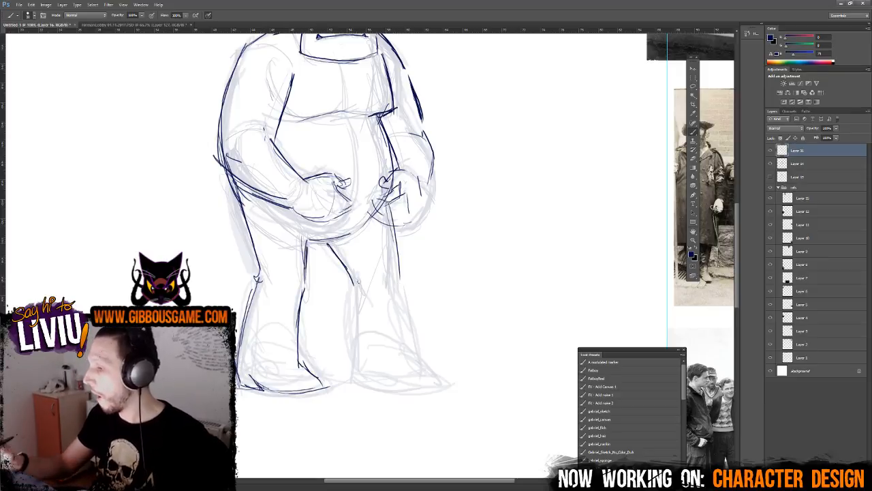
pyautogui.moveTo(351, 327)
pyautogui.mouseDown()
pyautogui.moveTo(354, 381)
pyautogui.moveTo(416, 392)
pyautogui.mouseUp()
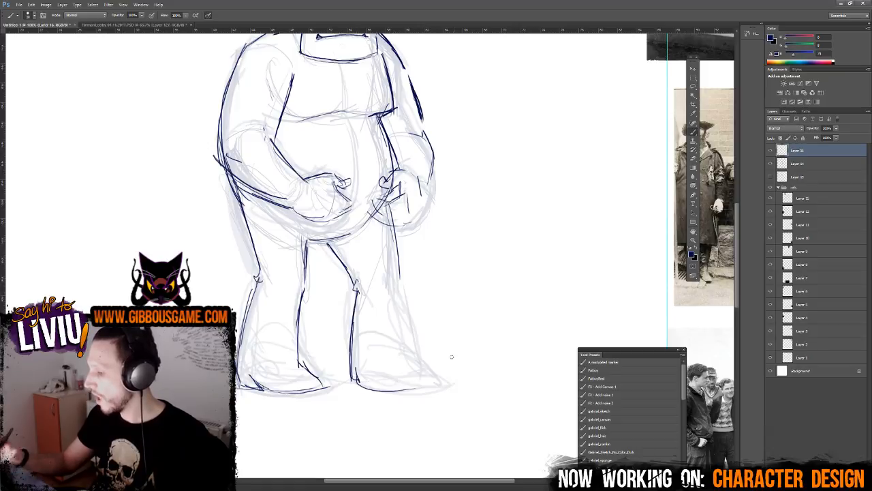
pyautogui.moveTo(391, 227); pyautogui.dragTo(417, 364)
pyautogui.moveTo(403, 336)
pyautogui.mouseDown()
pyautogui.moveTo(436, 378)
pyautogui.moveTo(431, 389)
pyautogui.mouseUp()
# - Hide the rough sketch layer below the line art and strengthen the far arm's outline from the shoulder to the hand
pyautogui.hotkey('ctrl', '-')
pyautogui.hotkey('ctrl', '-')
pyautogui.scroll(2, 423, 253)
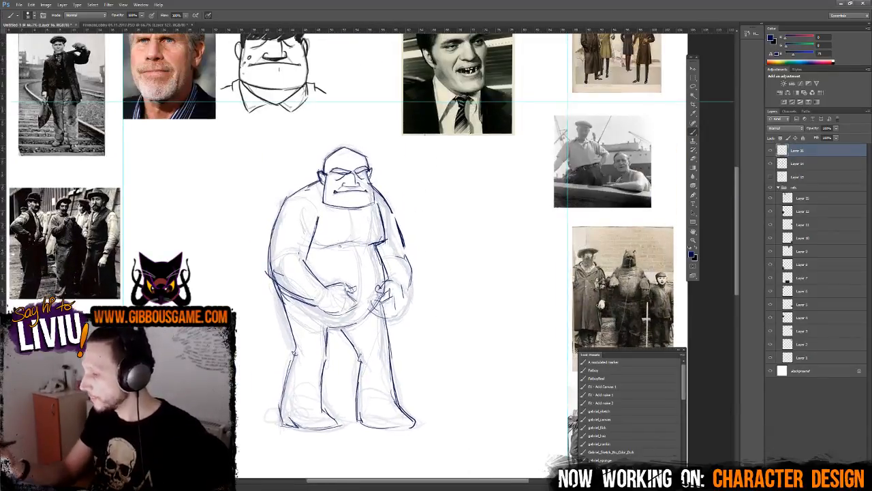
pyautogui.hscroll(-1, 418, 271)
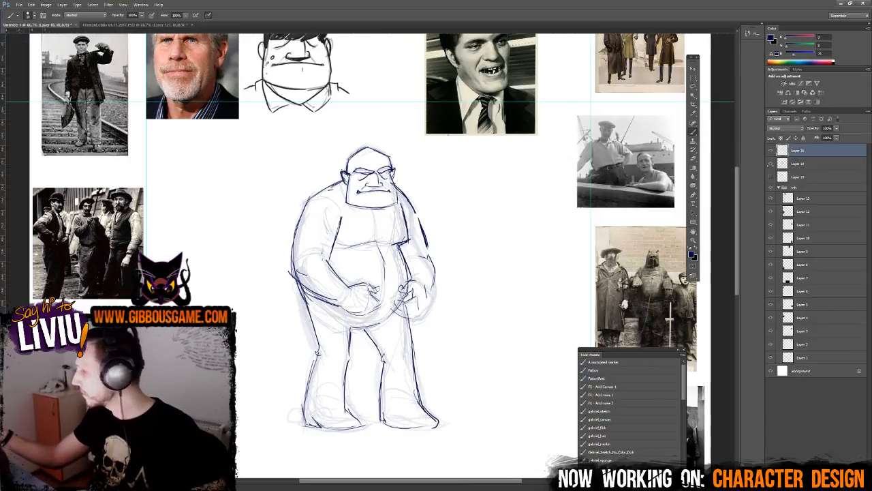
pyautogui.click(771, 165)
pyautogui.hotkey('ctrl', '+')
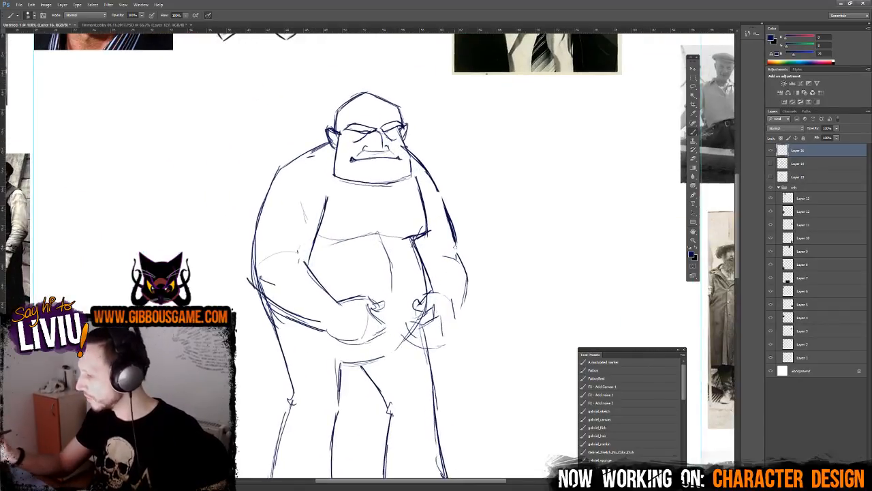
pyautogui.moveTo(449, 212)
pyautogui.mouseDown()
pyautogui.moveTo(467, 272)
pyautogui.moveTo(447, 341)
pyautogui.mouseUp()
pyautogui.moveTo(408, 147)
pyautogui.mouseDown()
pyautogui.moveTo(448, 195)
pyautogui.moveTo(458, 240)
pyautogui.mouseUp()
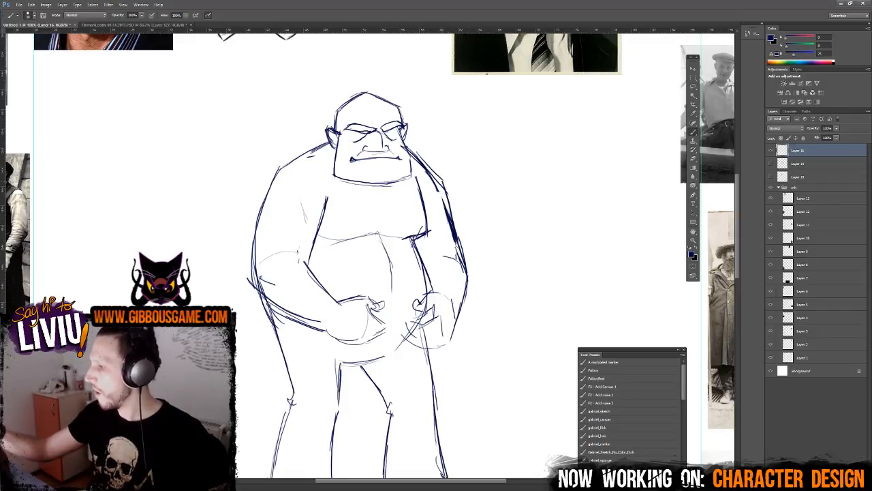
# - Draw a guide line across the shoulders and rework the contours of the chest, lower belly and crotch
pyautogui.moveTo(289, 181)
pyautogui.mouseDown()
pyautogui.moveTo(445, 180)
pyautogui.moveTo(411, 181)
pyautogui.moveTo(452, 221)
pyautogui.mouseUp()
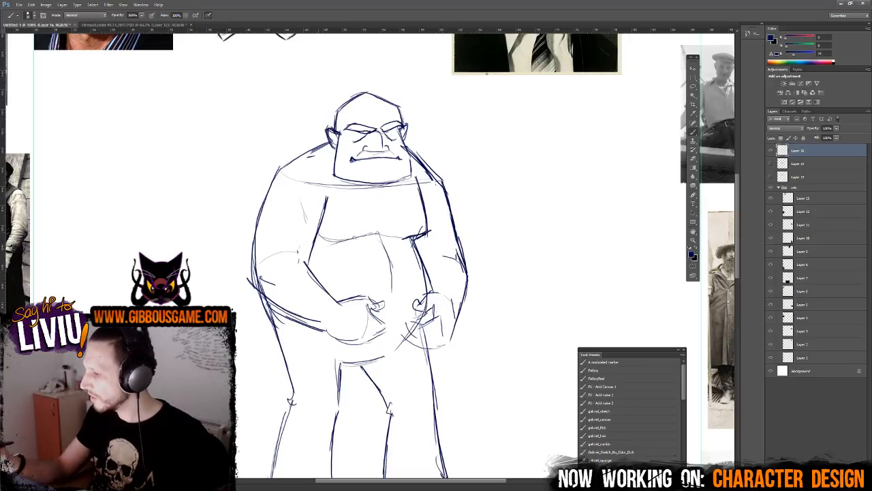
pyautogui.moveTo(322, 196)
pyautogui.mouseDown()
pyautogui.moveTo(312, 262)
pyautogui.moveTo(319, 235)
pyautogui.moveTo(411, 236)
pyautogui.moveTo(402, 233)
pyautogui.mouseUp()
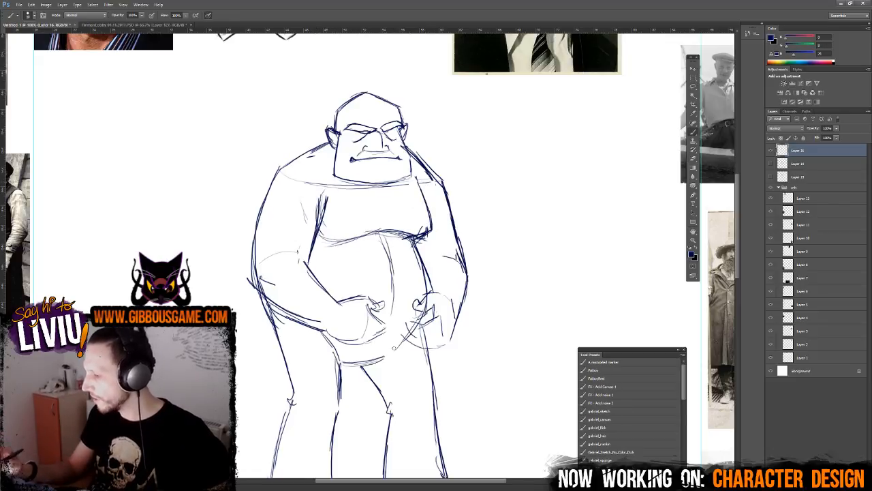
pyautogui.moveTo(399, 346)
pyautogui.mouseDown()
pyautogui.moveTo(365, 366)
pyautogui.moveTo(335, 354)
pyautogui.moveTo(333, 421)
pyautogui.mouseUp()
pyautogui.moveTo(349, 364); pyautogui.dragTo(338, 421)
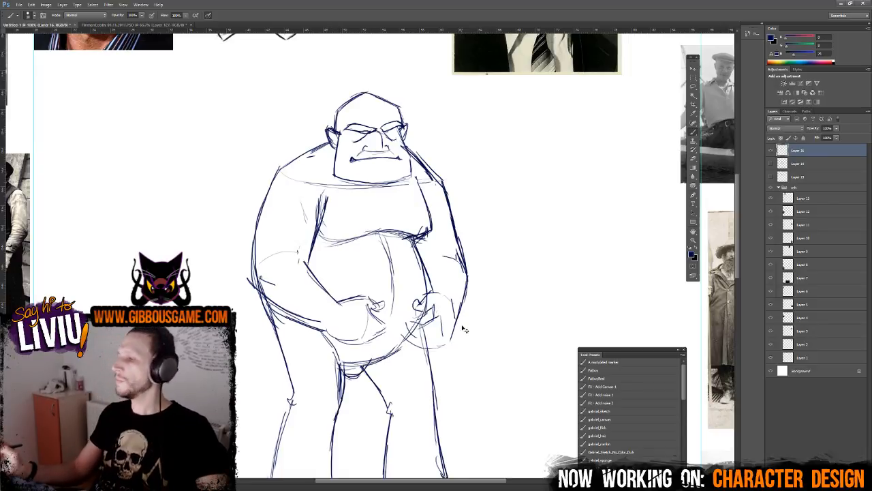
# - Lasso the whole line-art figure and copy it into the Finman lobby background document
pyautogui.scroll(-4, 448, 360)
pyautogui.scroll(2, 461, 315)
pyautogui.scroll(-1, 465, 305)
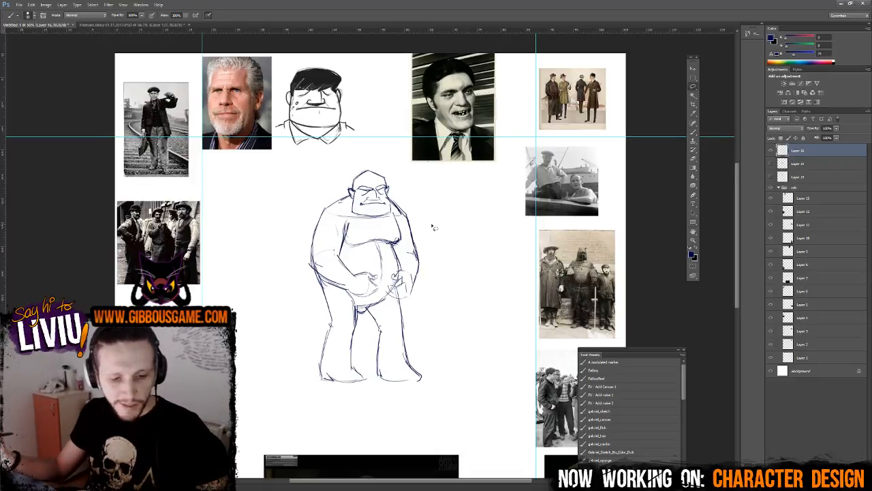
pyautogui.press('l')
pyautogui.moveTo(428, 215)
pyautogui.mouseDown()
pyautogui.moveTo(362, 159)
pyautogui.moveTo(274, 290)
pyautogui.moveTo(306, 397)
pyautogui.moveTo(469, 327)
pyautogui.moveTo(430, 208)
pyautogui.mouseUp()
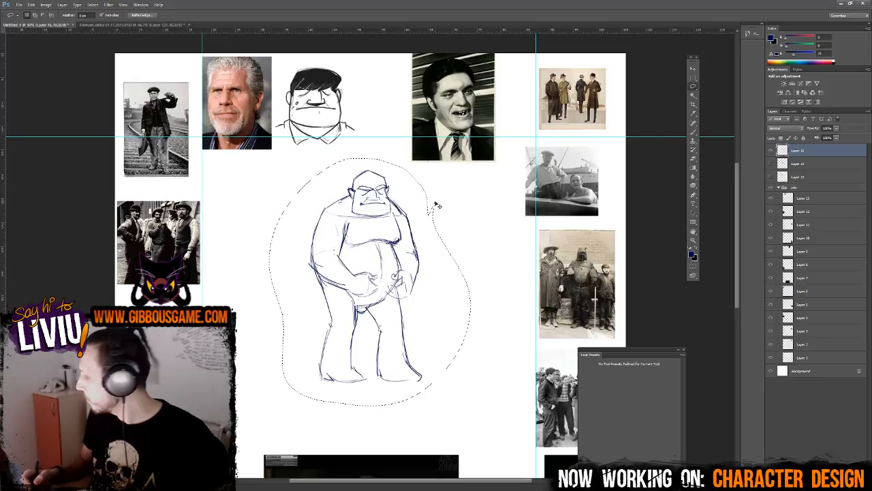
pyautogui.hotkey('ctrl', 'Tab')
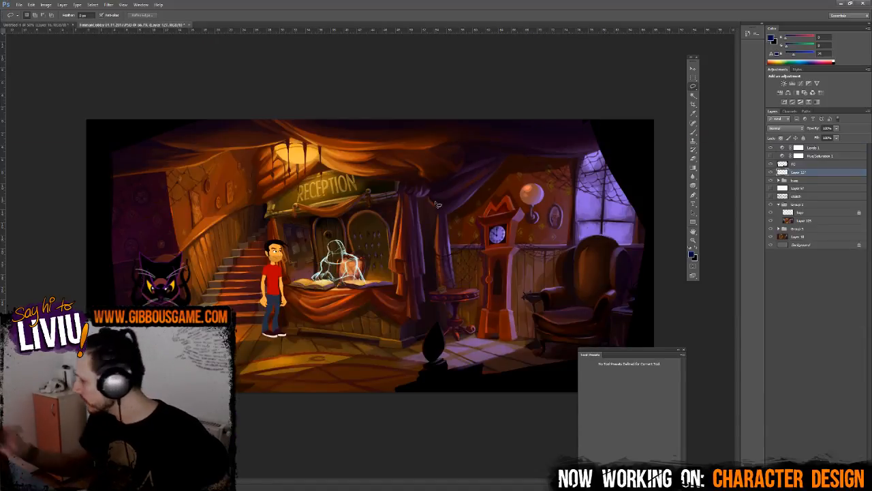
pyautogui.hotkey('ctrl', 'v')
# - Scale the pasted figure down to about 41% and position it at the reception counter
pyautogui.hotkey('ctrl', 't')
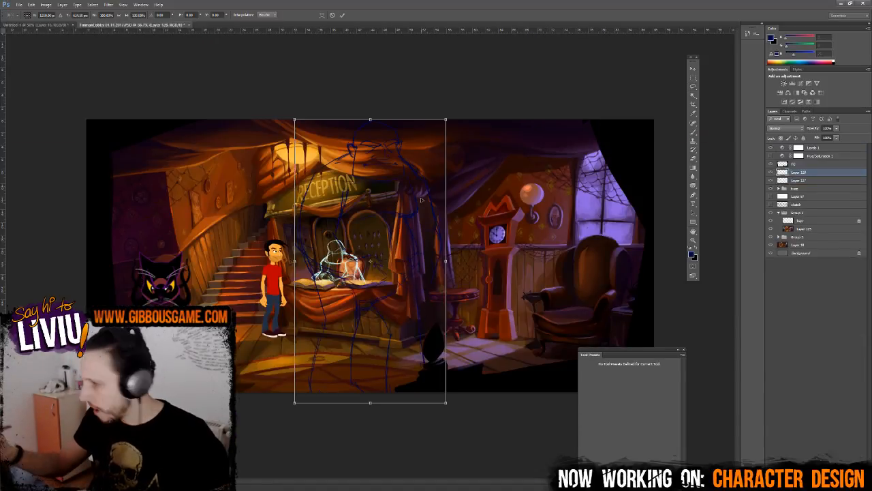
pyautogui.moveTo(445, 120); pyautogui.dragTo(357, 286)
pyautogui.moveTo(342, 341)
pyautogui.mouseDown()
pyautogui.moveTo(350, 286)
pyautogui.moveTo(354, 273)
pyautogui.moveTo(360, 276)
pyautogui.mouseUp()
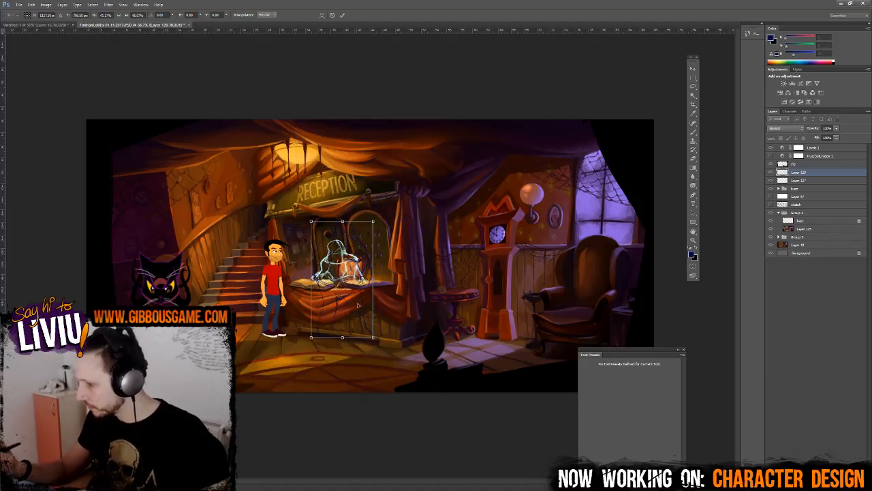
pyautogui.press('Return')
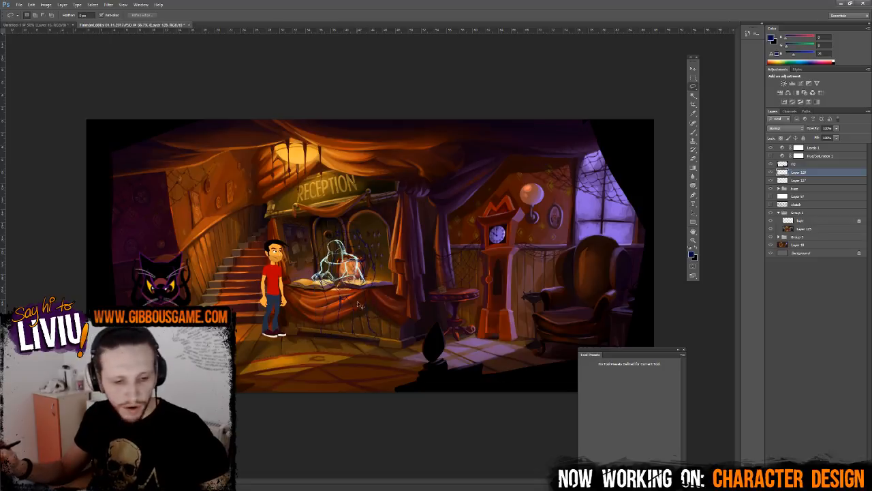
# - Flip the pasted figure horizontally so it faces the red-shirted character
pyautogui.hotkey('ctrl', 't')
pyautogui.rightClick(367, 257)
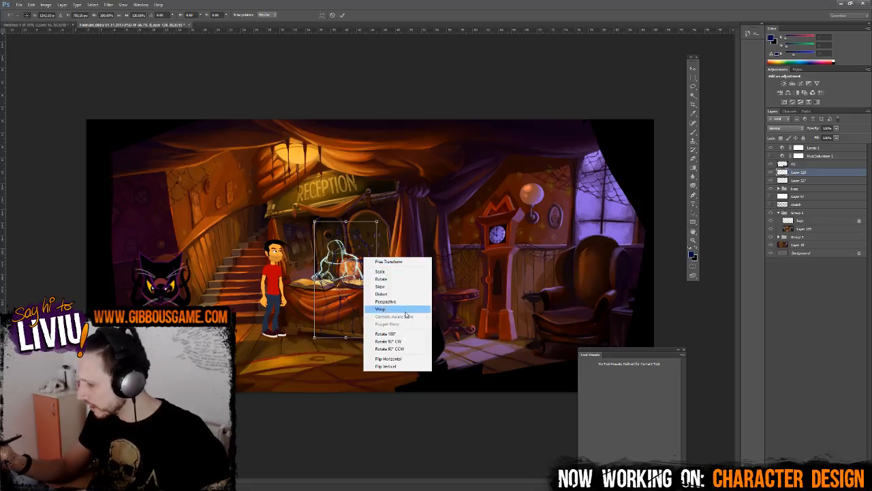
pyautogui.click(410, 358)
pyautogui.press('Return')
# - Recolor the figure's lines to a light lavender blue and hide the old receptionist sketch on Layer 127
pyautogui.click(692, 254)
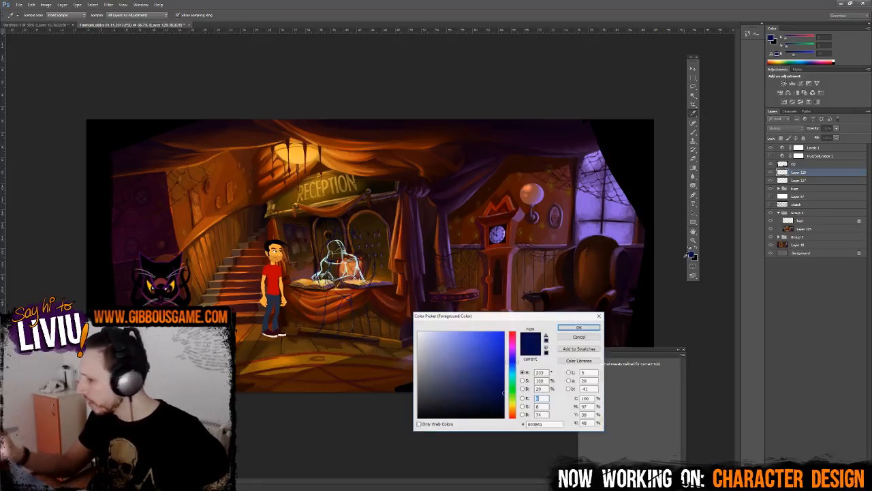
pyautogui.click(438, 332)
pyautogui.click(579, 327)
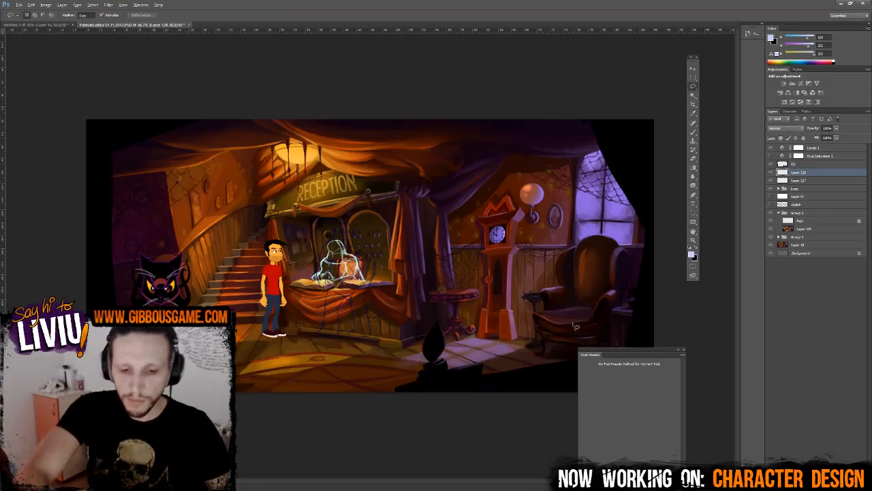
pyautogui.hotkey('shift', 'alt', 'BackSpace')
pyautogui.click(771, 180)
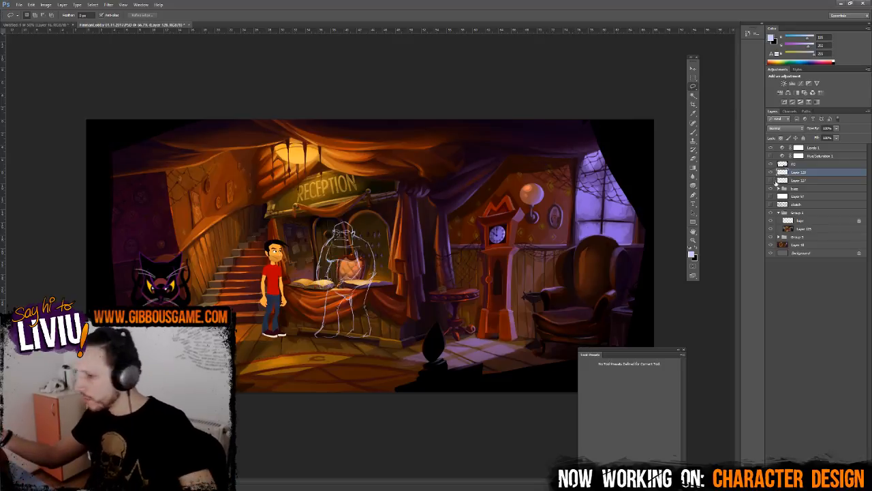
# - Scale the line-art figure down to about 96% and move it lower over the reception counter
pyautogui.hotkey('ctrl', '1')
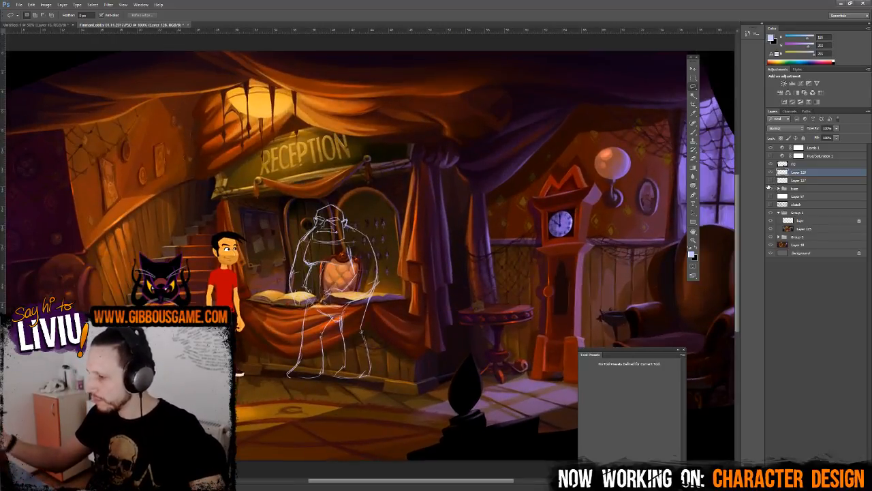
pyautogui.hotkey('ctrl', 't')
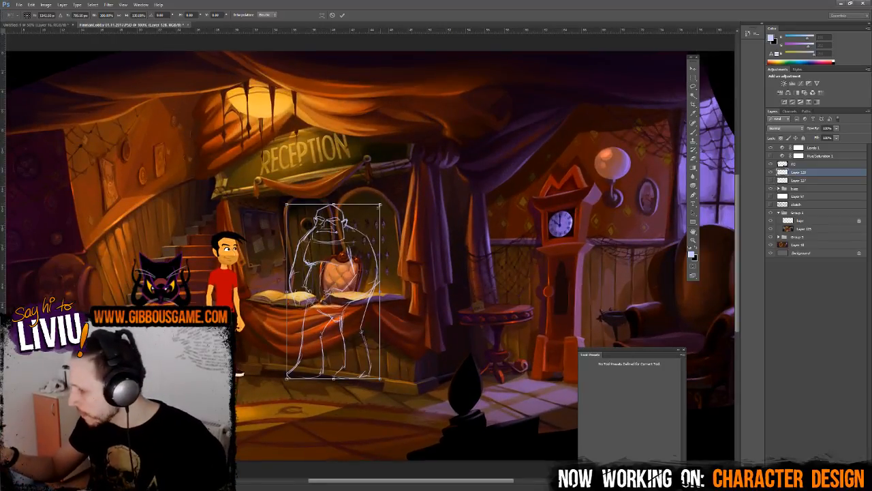
pyautogui.moveTo(380, 205); pyautogui.dragTo(375, 211)
pyautogui.moveTo(357, 291); pyautogui.dragTo(360, 285)
pyautogui.press('Return')
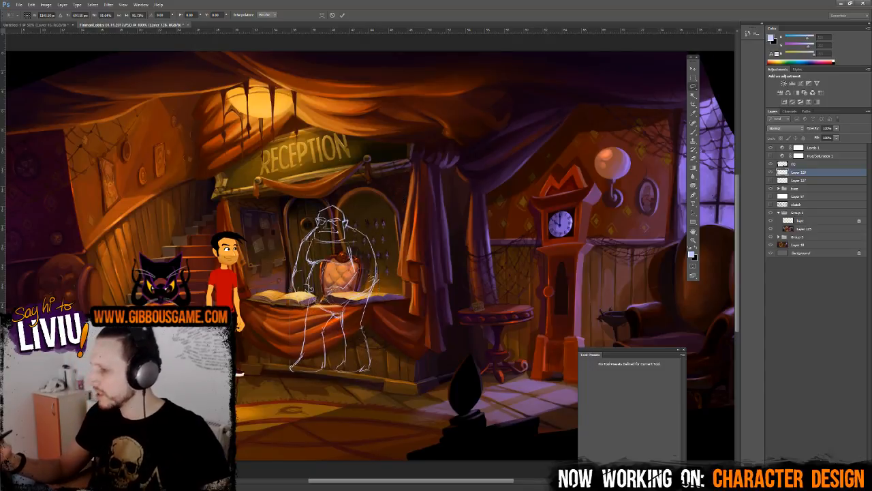
pyautogui.press('l')
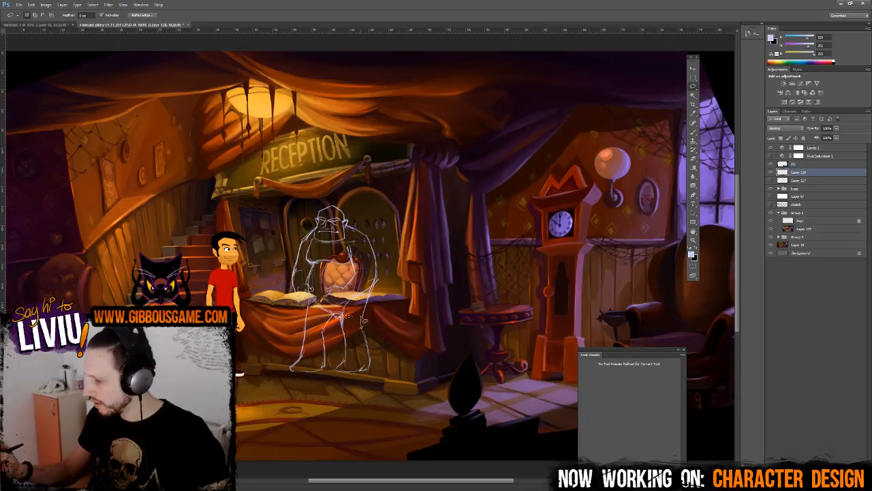
pyautogui.press('v')
pyautogui.moveTo(362, 310)
pyautogui.mouseDown()
pyautogui.moveTo(389, 312)
pyautogui.moveTo(349, 312)
pyautogui.moveTo(379, 310)
pyautogui.moveTo(360, 300)
pyautogui.moveTo(368, 298)
pyautogui.moveTo(371, 329)
pyautogui.moveTo(365, 349)
pyautogui.moveTo(350, 348)
pyautogui.moveTo(365, 351)
pyautogui.mouseUp()
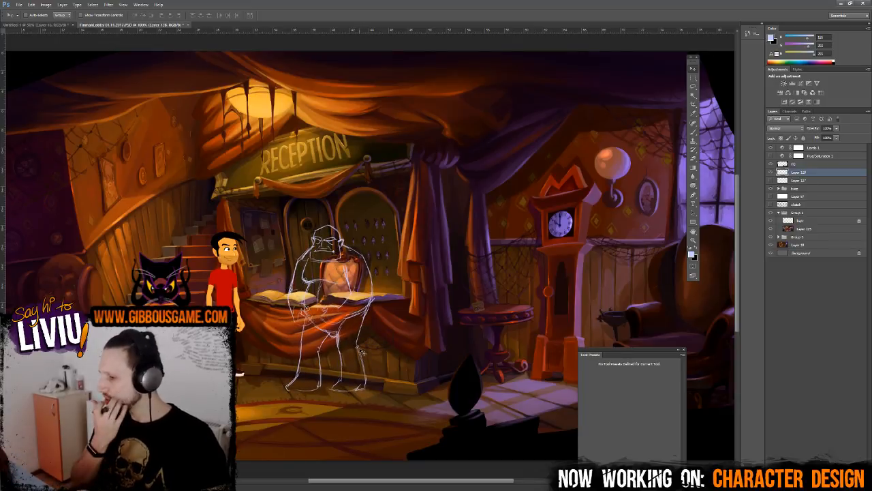
# - Show the old receptionist sketch on Layer 127 and shift the new figure to overlap it
pyautogui.click(771, 175)
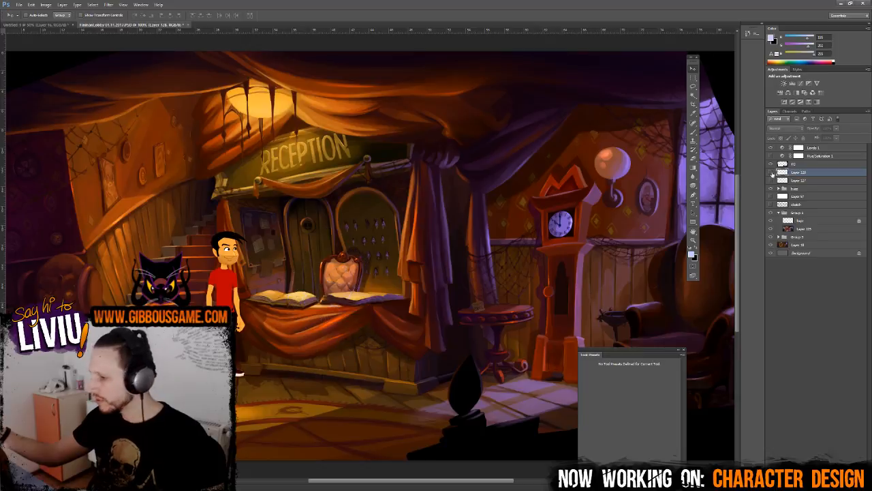
pyautogui.click(771, 175)
pyautogui.click(772, 174)
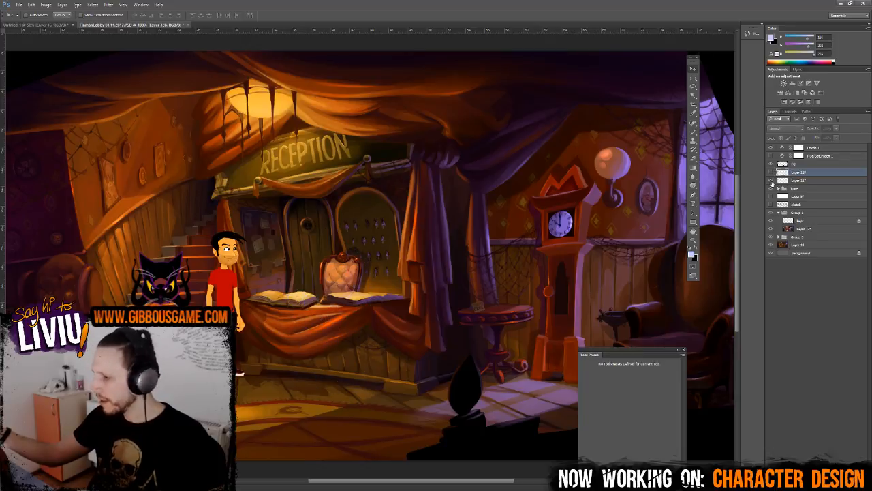
pyautogui.click(772, 181)
pyautogui.click(772, 173)
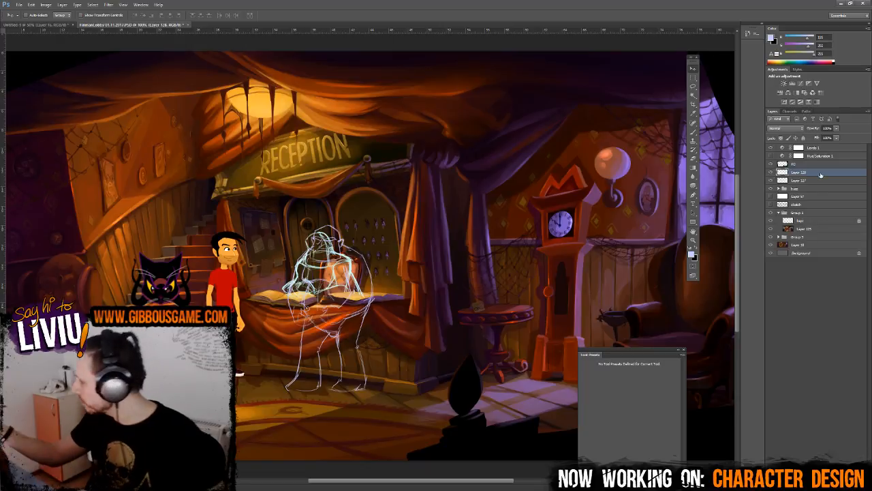
pyautogui.moveTo(347, 251); pyautogui.dragTo(343, 256)
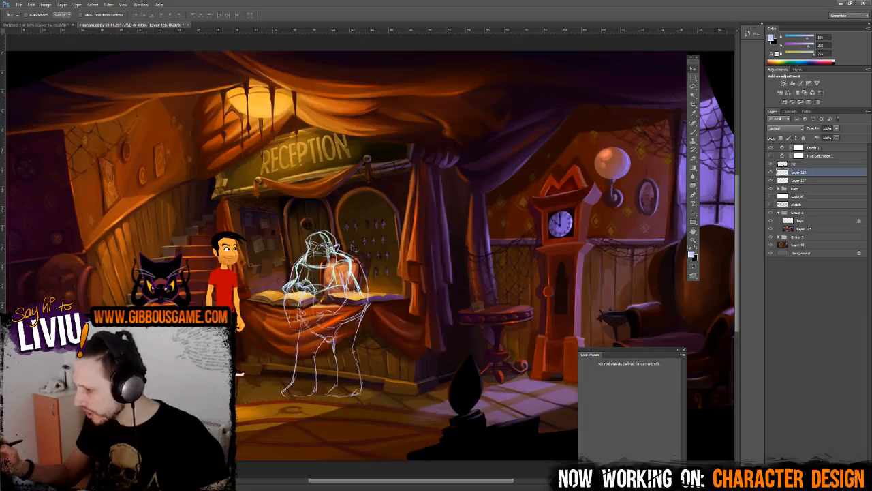
# - Scale the line-art figure down proportionally to about 92% to match the old receptionist sketch
pyautogui.scroll(2, 352, 248)
pyautogui.scroll(-3, 429, 364)
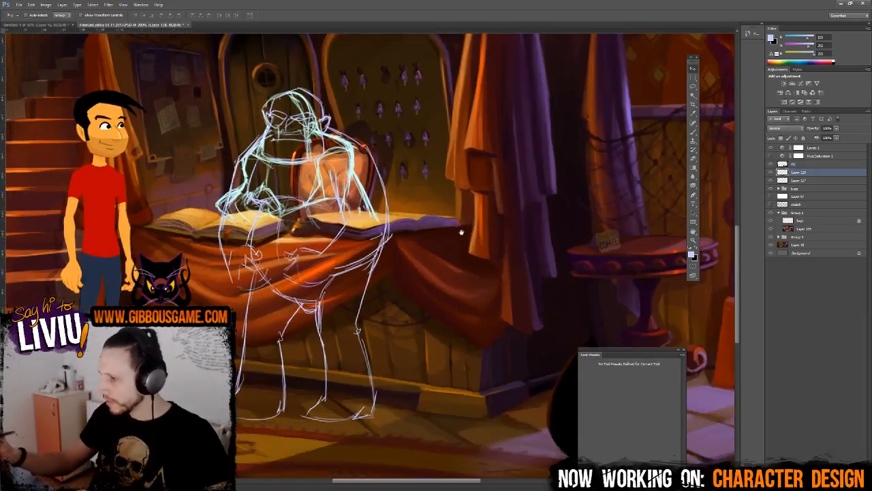
pyautogui.hotkey('ctrl', 't')
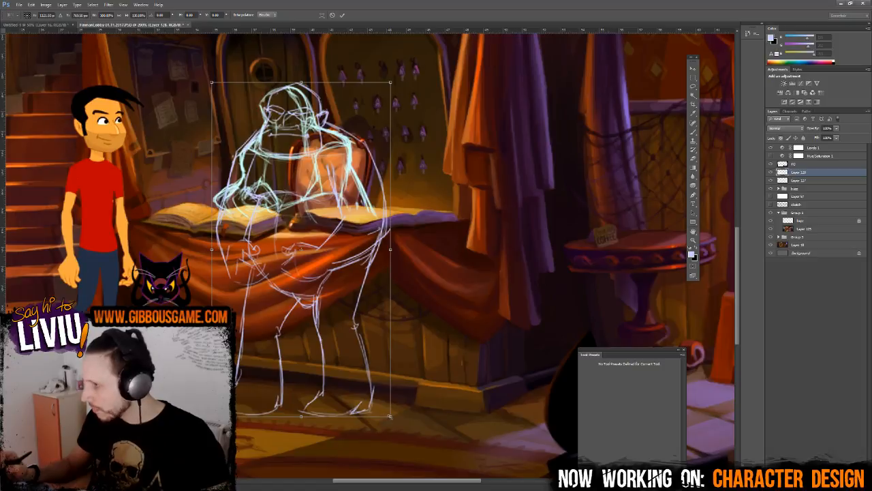
pyautogui.moveTo(386, 409)
pyautogui.mouseDown()
pyautogui.moveTo(379, 394)
pyautogui.moveTo(361, 394)
pyautogui.mouseUp()
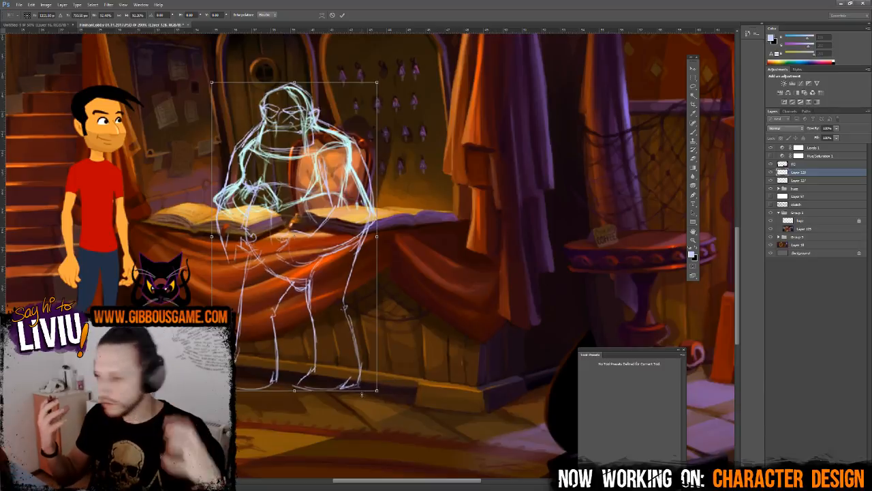
pyautogui.press('Return')
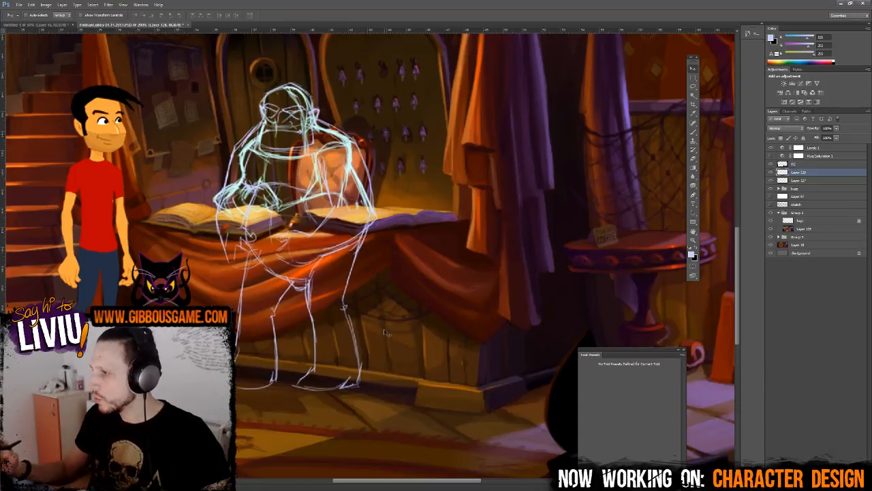
# - Nudge the figure slightly up and to the left to line it up with the old receptionist sketch
pyautogui.press('Up')
pyautogui.press('Up')
pyautogui.press('Up')
pyautogui.press('Up')
pyautogui.press('Up')
pyautogui.press('Up')
pyautogui.press('Up')
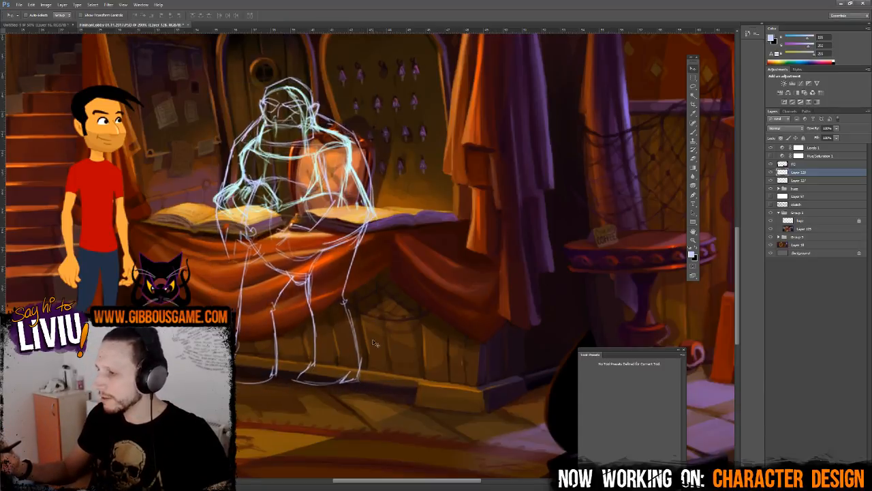
pyautogui.press('Left')
pyautogui.press('Left')
pyautogui.press('Left')
pyautogui.press('Left')
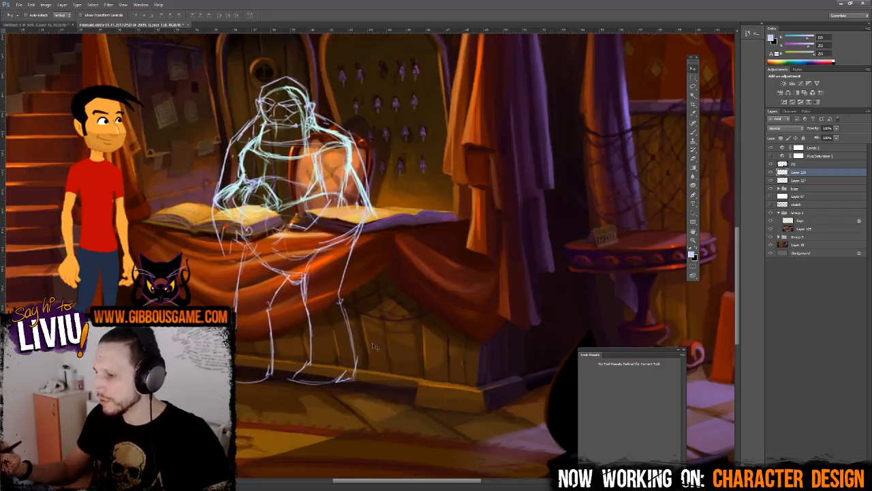
pyautogui.press('Down')
pyautogui.press('Down')
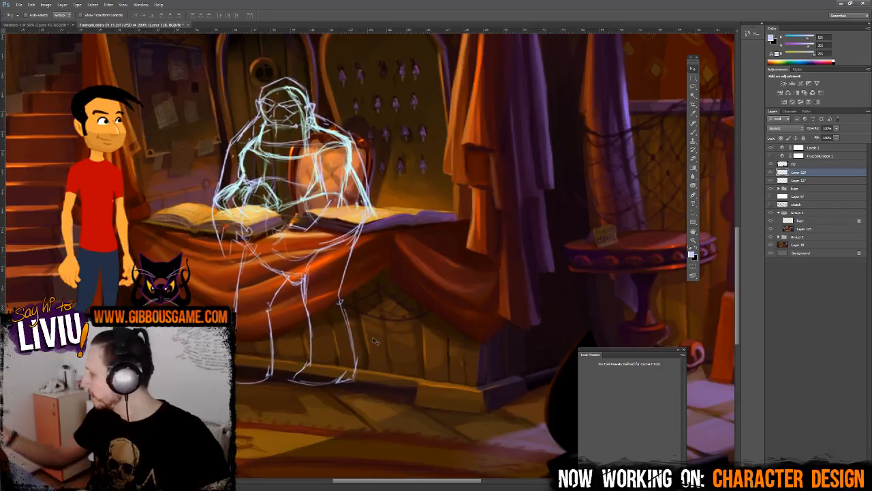
# - Hide the old sketch on Layer 127 and check the figure's size against the red-shirted character
pyautogui.click(771, 181)
pyautogui.hotkey('ctrl', '-')
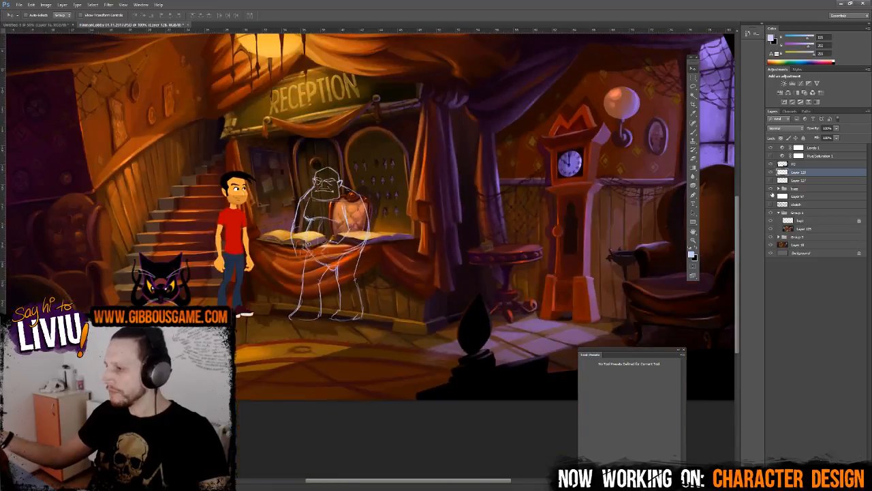
pyautogui.hotkey('ctrl', '+')
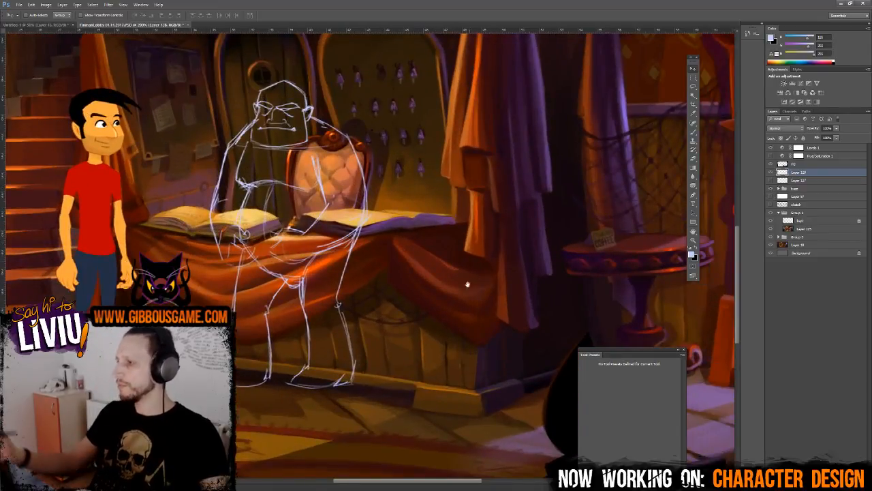
pyautogui.moveTo(467, 285); pyautogui.dragTo(585, 355)
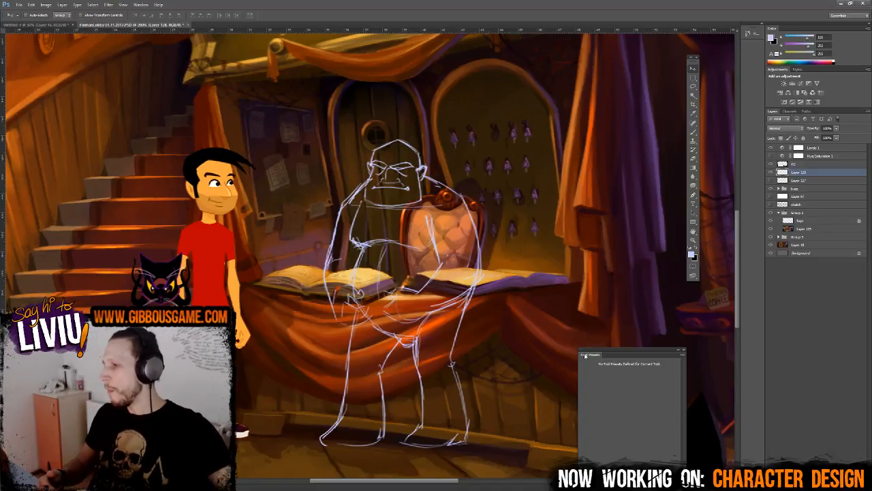
# - Return to the Untitled-1 reference sheet, clear the selection around the figure and check its line-art layer by toggling its visibility
pyautogui.hotkey('ctrl', 'Tab')
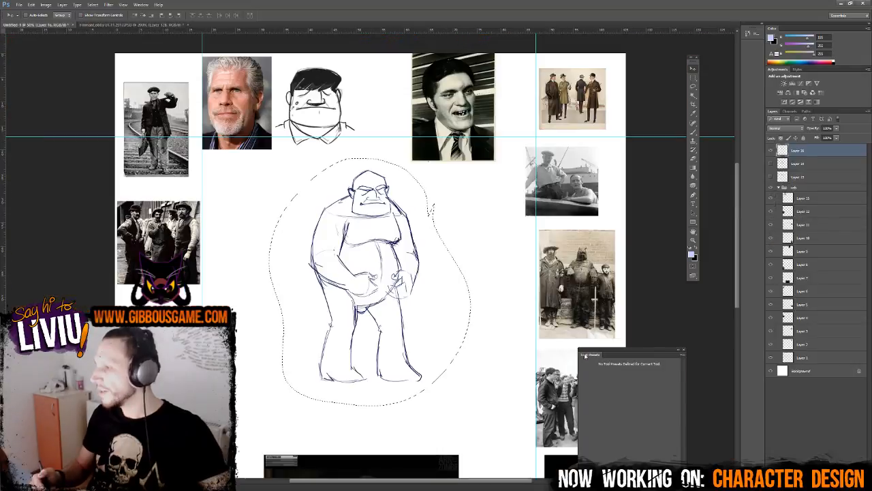
pyautogui.hotkey('ctrl', '+')
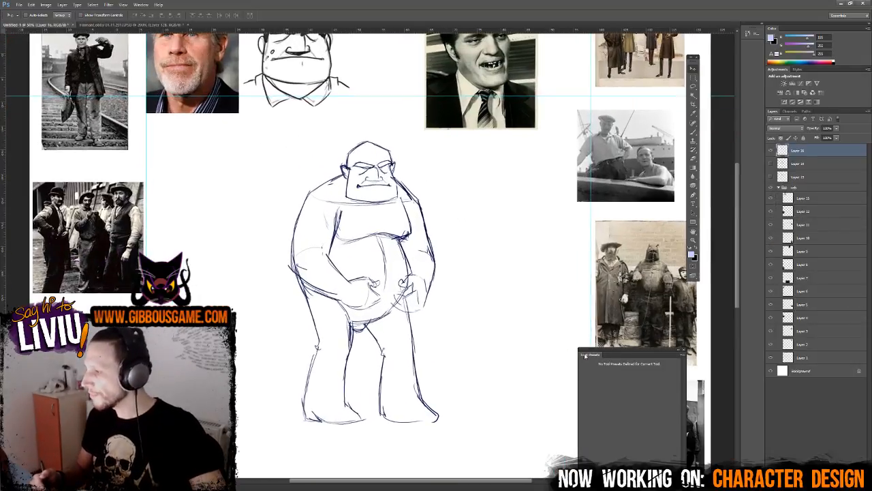
pyautogui.moveTo(425, 205); pyautogui.dragTo(438, 253)
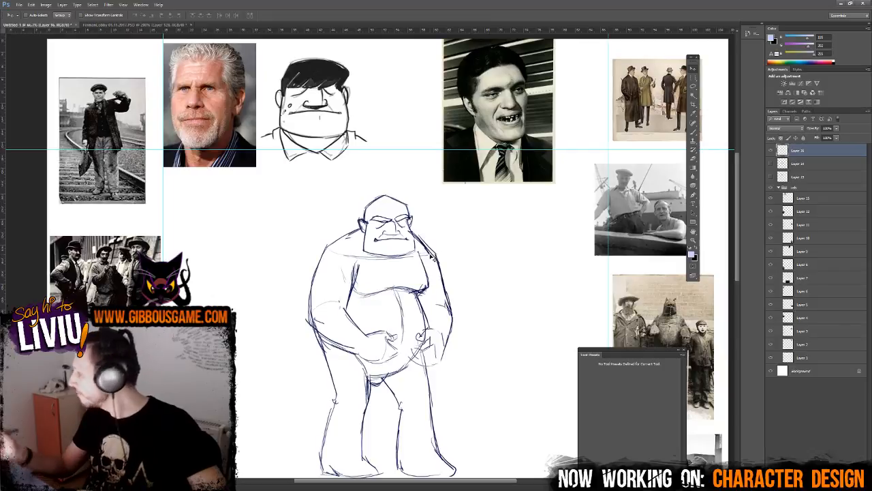
pyautogui.click(771, 150)
pyautogui.click(772, 150)
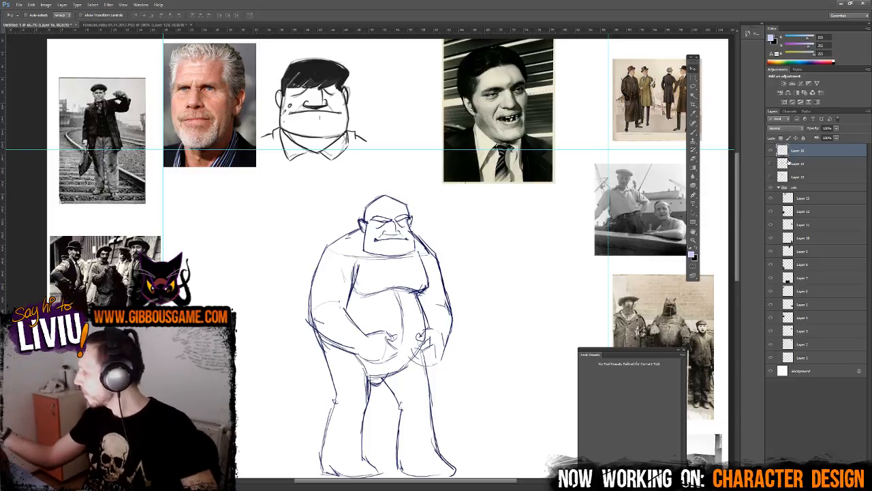
pyautogui.click(773, 151)
pyautogui.click(772, 151)
pyautogui.click(772, 151)
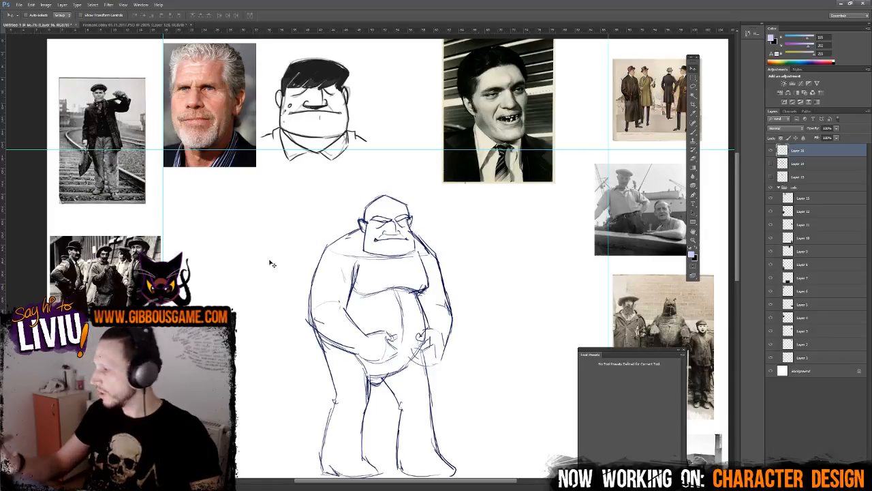
# - Switch to the Brush tool and set its color to a dark navy based on the figure's lines
pyautogui.click(694, 132)
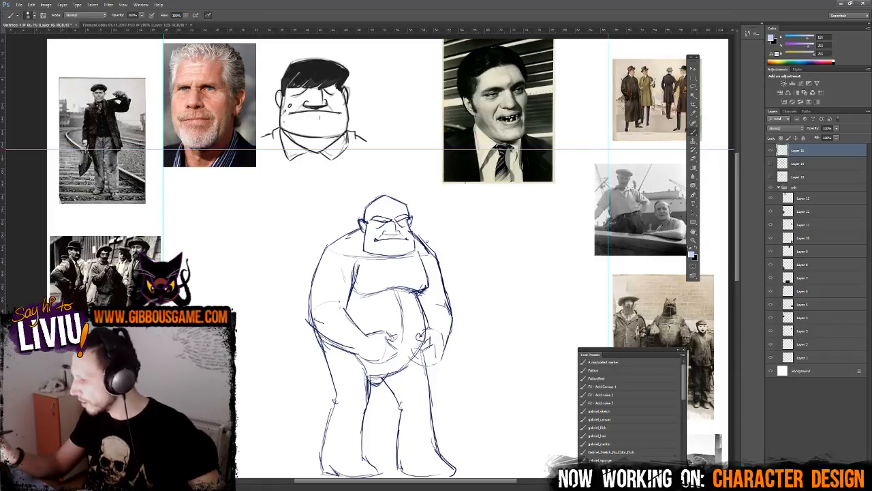
pyautogui.keyDown('alt'); pyautogui.click(425, 243); pyautogui.keyUp('alt')
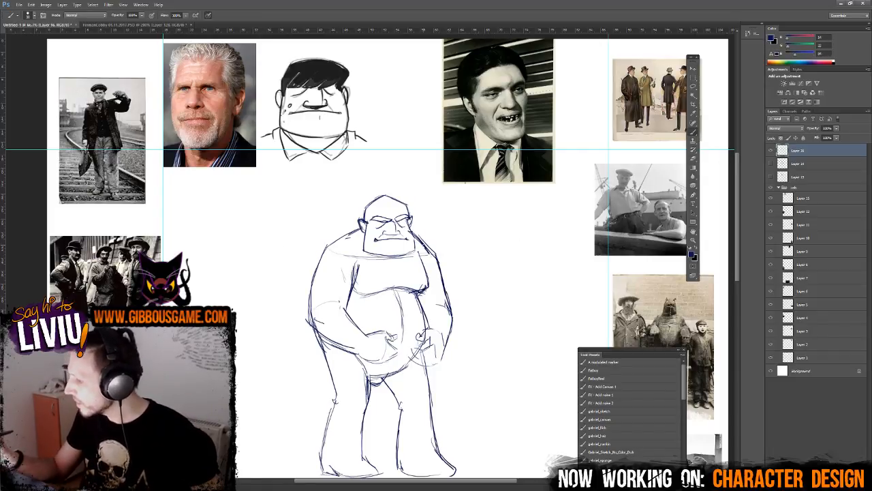
pyautogui.click(692, 255)
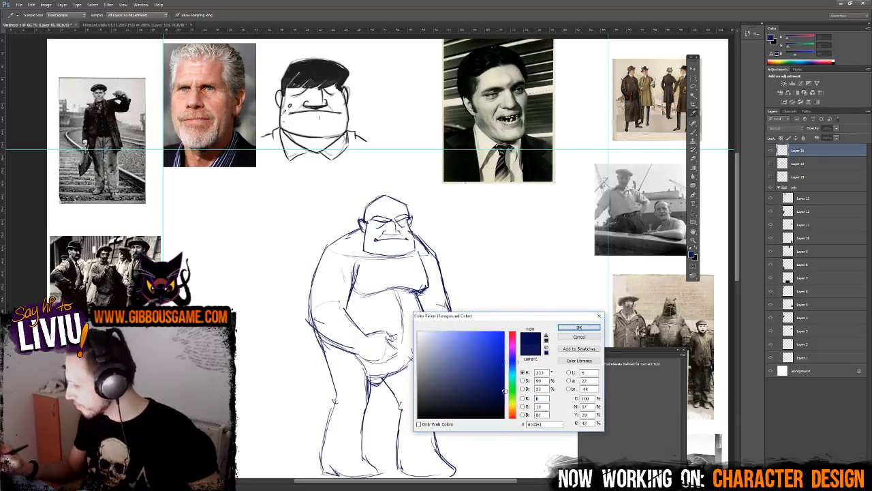
pyautogui.click(579, 327)
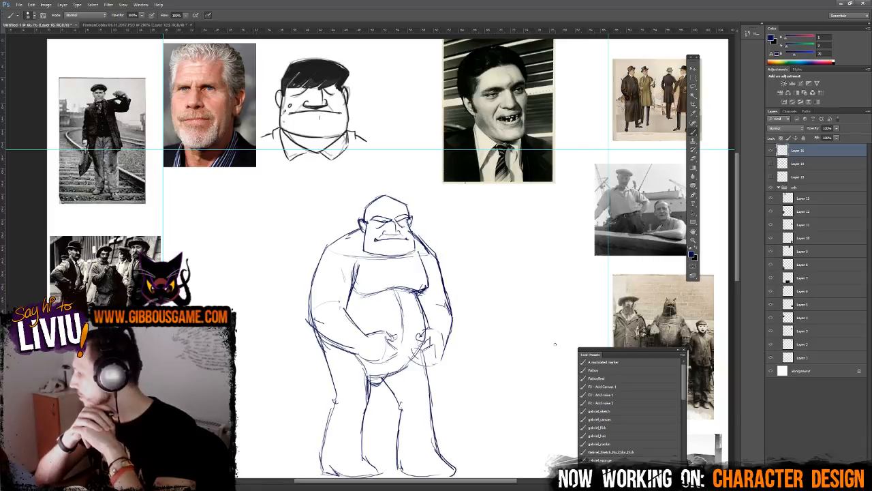
# - Move the floating Tool Presets panel and the toolbox off the canvas to uncover the reference photos
pyautogui.moveTo(618, 351); pyautogui.dragTo(788, 293)
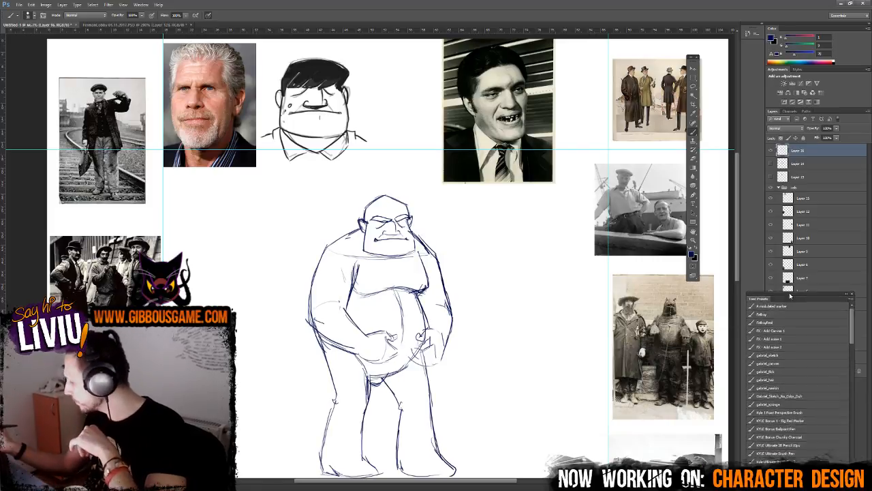
pyautogui.moveTo(695, 62); pyautogui.dragTo(789, 65)
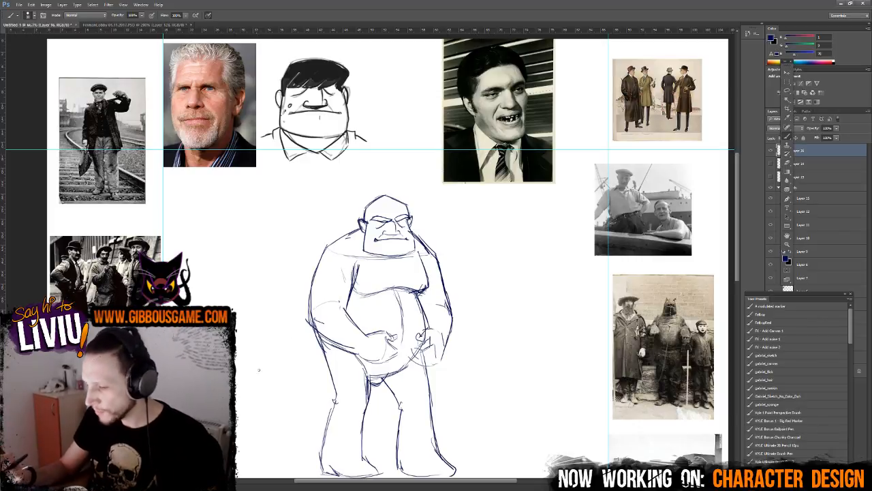
# - Examine the clothing and poses of the two seated men in the train-carriage reference painting
pyautogui.moveTo(282, 343); pyautogui.dragTo(325, 176)
pyautogui.moveTo(421, 318); pyautogui.dragTo(412, 221)
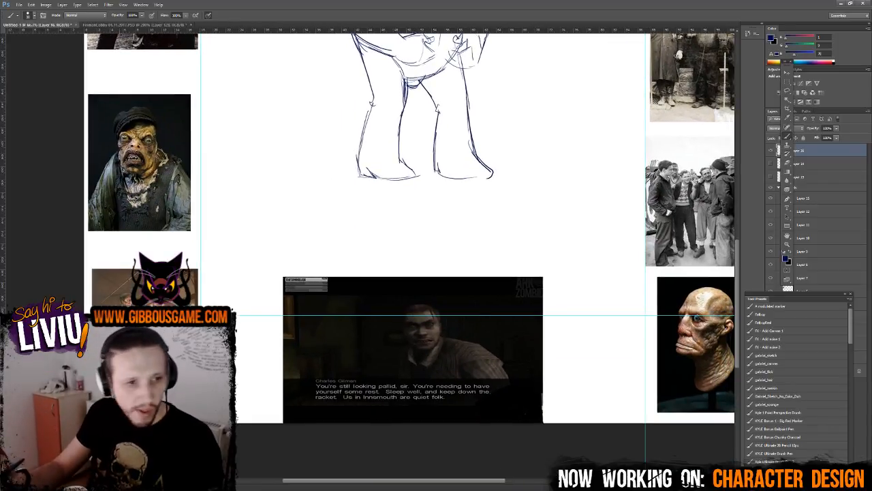
pyautogui.moveTo(197, 303); pyautogui.dragTo(440, 269)
pyautogui.scroll(5, 375, 253)
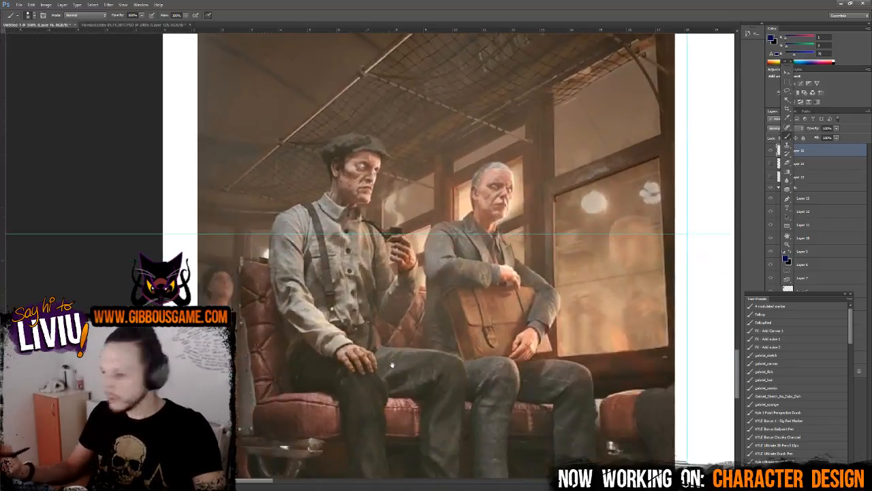
pyautogui.moveTo(392, 365); pyautogui.dragTo(392, 326)
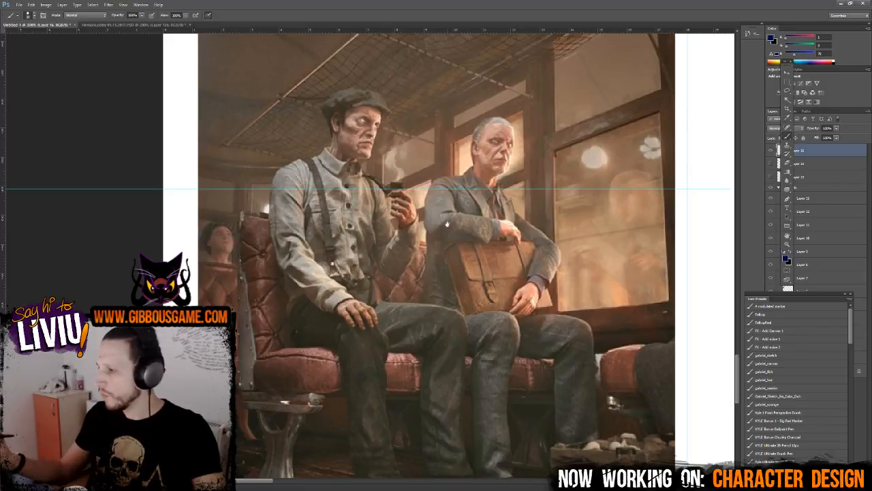
pyautogui.moveTo(498, 220); pyautogui.dragTo(441, 275)
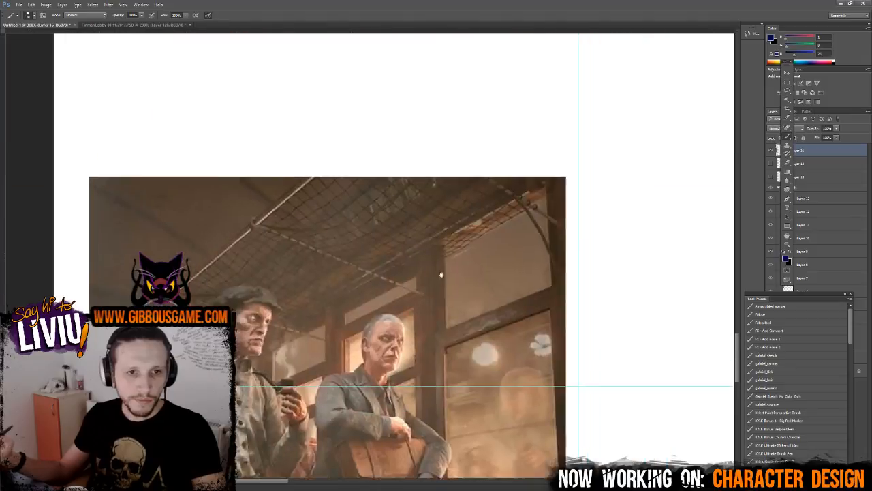
# - Look over the monster costume, workmen and sailor reference photos around the figure for clothing ideas
pyautogui.scroll(-1, 473, 214)
pyautogui.moveTo(463, 209); pyautogui.dragTo(455, 304)
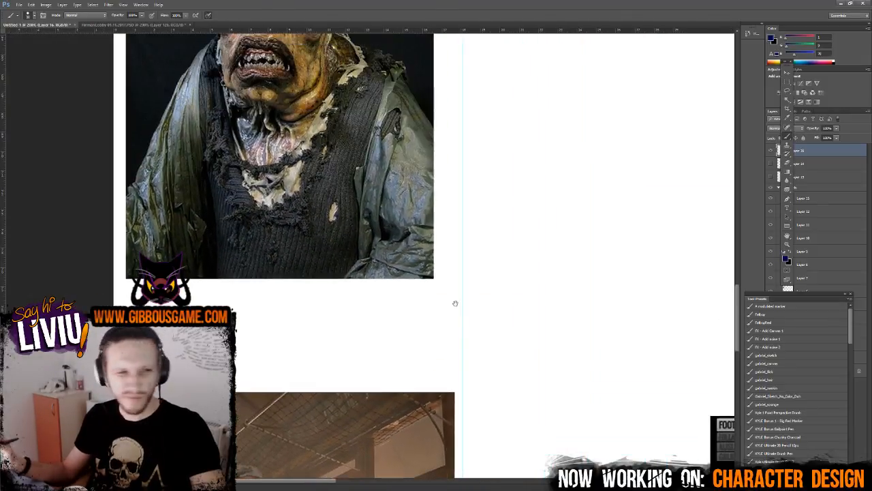
pyautogui.hotkey('ctrl', '-')
pyautogui.moveTo(468, 210)
pyautogui.mouseDown()
pyautogui.moveTo(456, 249)
pyautogui.moveTo(427, 259)
pyautogui.moveTo(449, 261)
pyautogui.moveTo(438, 377)
pyautogui.mouseUp()
pyautogui.moveTo(477, 267); pyautogui.dragTo(454, 334)
pyautogui.moveTo(471, 265)
pyautogui.mouseDown()
pyautogui.moveTo(477, 278)
pyautogui.moveTo(459, 354)
pyautogui.mouseUp()
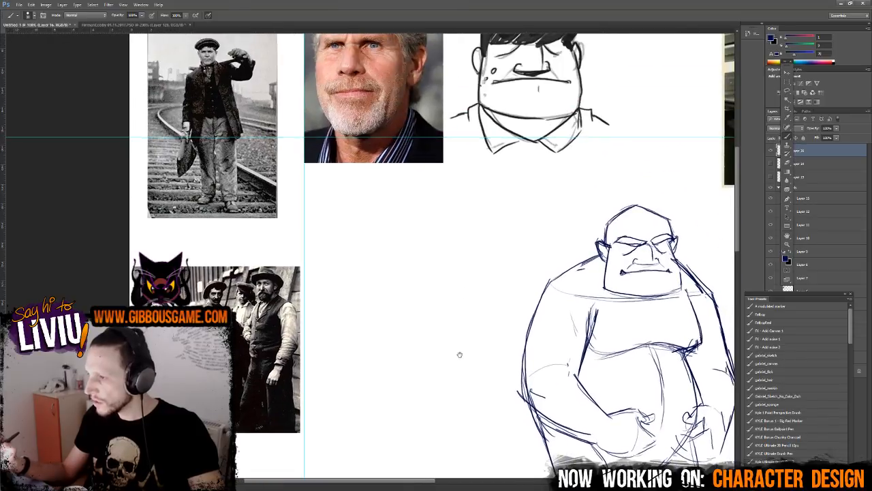
pyautogui.moveTo(542, 263); pyautogui.dragTo(89, 198)
pyautogui.moveTo(682, 291)
pyautogui.mouseDown()
pyautogui.moveTo(583, 282)
pyautogui.moveTo(623, 277)
pyautogui.mouseUp()
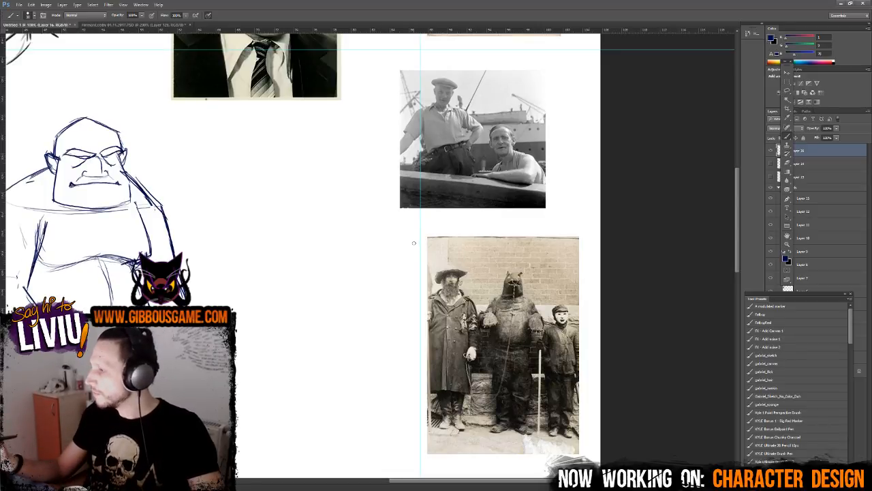
# - Sketch a belt with a rectangular buckle across the big character's waist, thickening its upper and lower edges
pyautogui.moveTo(327, 279); pyautogui.dragTo(475, 244)
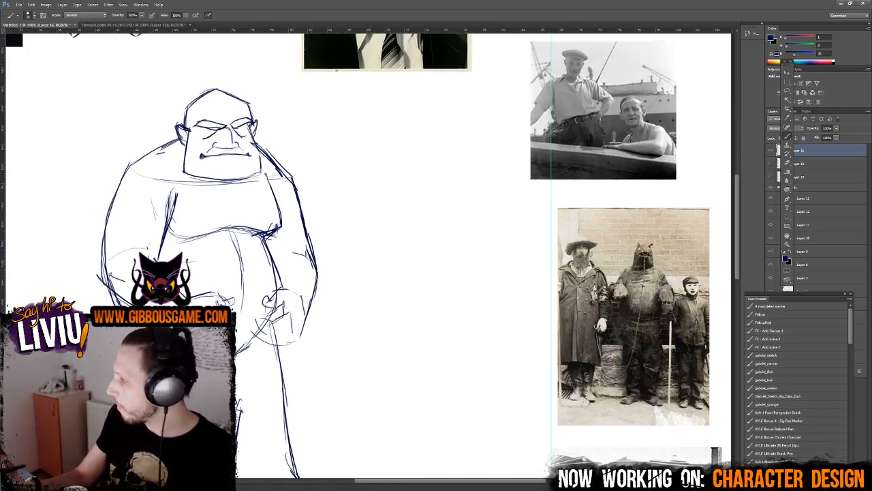
pyautogui.moveTo(183, 259); pyautogui.dragTo(261, 255)
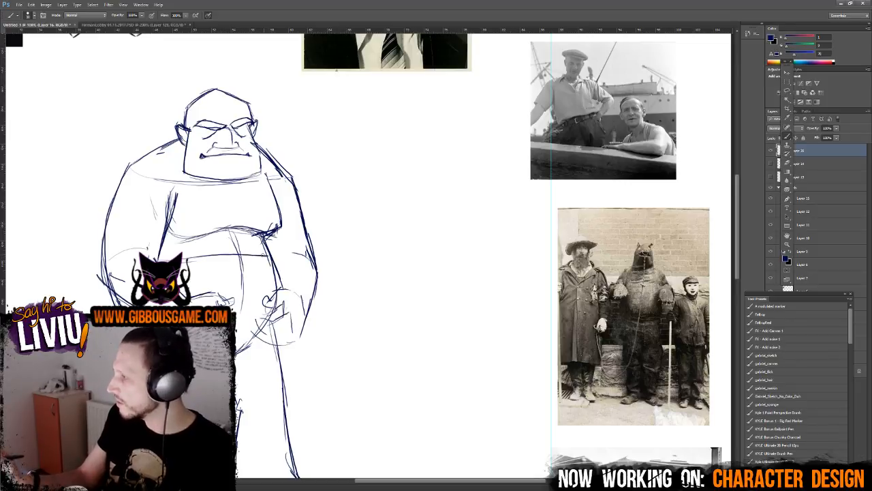
pyautogui.moveTo(181, 258); pyautogui.dragTo(273, 252)
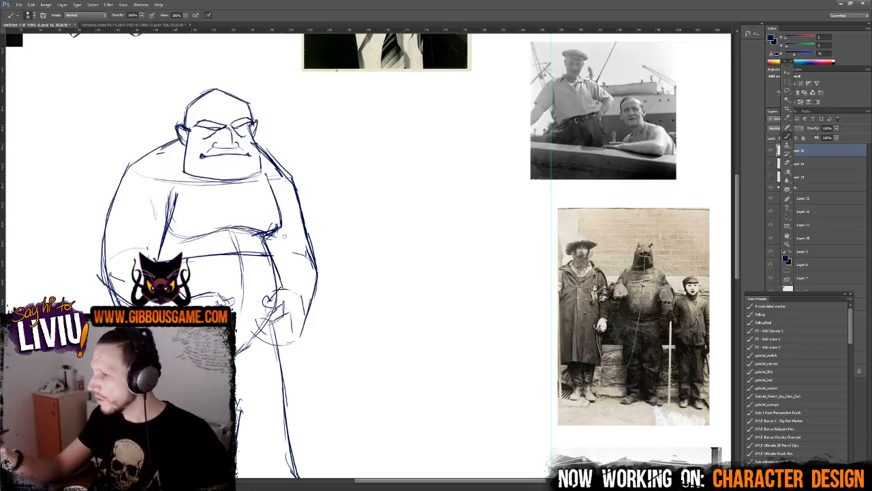
pyautogui.moveTo(268, 256)
pyautogui.mouseDown()
pyautogui.moveTo(279, 248)
pyautogui.moveTo(269, 231)
pyautogui.moveTo(280, 249)
pyautogui.mouseUp()
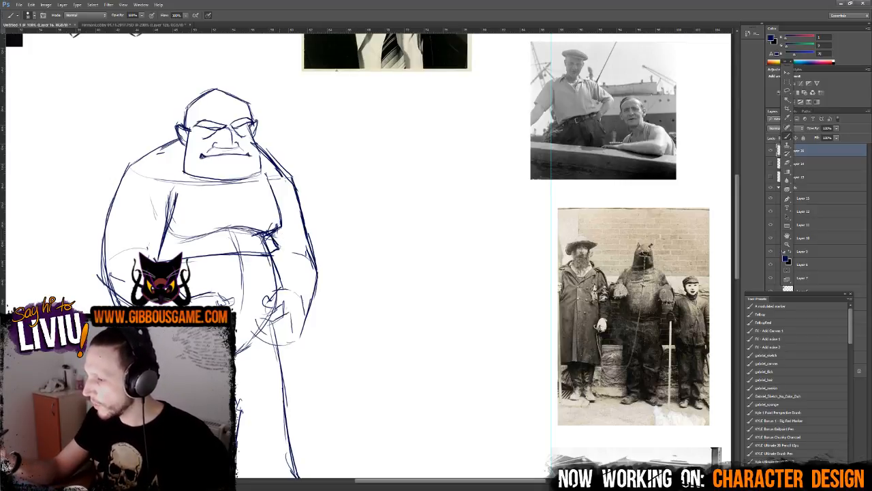
pyautogui.moveTo(181, 258); pyautogui.dragTo(254, 249)
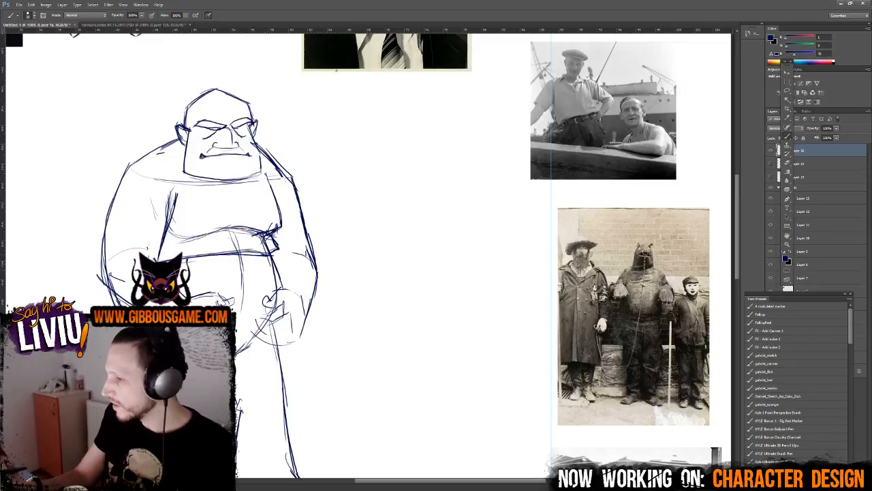
pyautogui.moveTo(183, 255)
pyautogui.mouseDown()
pyautogui.moveTo(273, 257)
pyautogui.moveTo(155, 260)
pyautogui.moveTo(250, 250)
pyautogui.mouseUp()
pyautogui.moveTo(122, 269)
pyautogui.mouseDown()
pyautogui.moveTo(174, 255)
pyautogui.moveTo(232, 266)
pyautogui.moveTo(221, 270)
pyautogui.moveTo(245, 262)
pyautogui.moveTo(247, 248)
pyautogui.moveTo(239, 267)
pyautogui.moveTo(248, 267)
pyautogui.mouseUp()
pyautogui.moveTo(219, 269); pyautogui.dragTo(277, 265)
pyautogui.moveTo(263, 255)
pyautogui.mouseDown()
pyautogui.moveTo(278, 270)
pyautogui.moveTo(265, 254)
pyautogui.mouseUp()
# - Sketch an open shirt collar with pointed flaps, a V-shaped neckline and button, and reinforce the shoulder and collar lines
pyautogui.moveTo(426, 248); pyautogui.dragTo(455, 294)
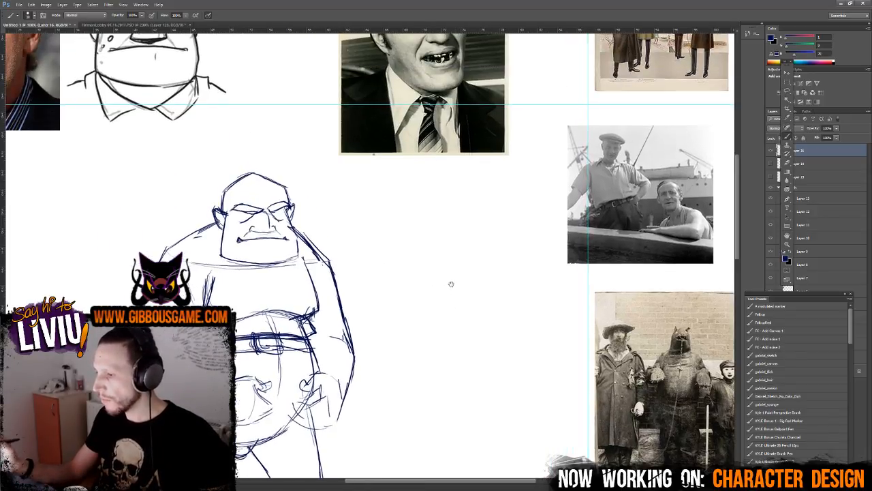
pyautogui.moveTo(238, 247)
pyautogui.mouseDown()
pyautogui.moveTo(263, 259)
pyautogui.moveTo(215, 252)
pyautogui.moveTo(252, 287)
pyautogui.moveTo(293, 302)
pyautogui.moveTo(302, 319)
pyautogui.moveTo(294, 315)
pyautogui.mouseUp()
pyautogui.moveTo(313, 273)
pyautogui.mouseDown()
pyautogui.moveTo(299, 309)
pyautogui.moveTo(328, 285)
pyautogui.moveTo(297, 304)
pyautogui.moveTo(297, 336)
pyautogui.mouseUp()
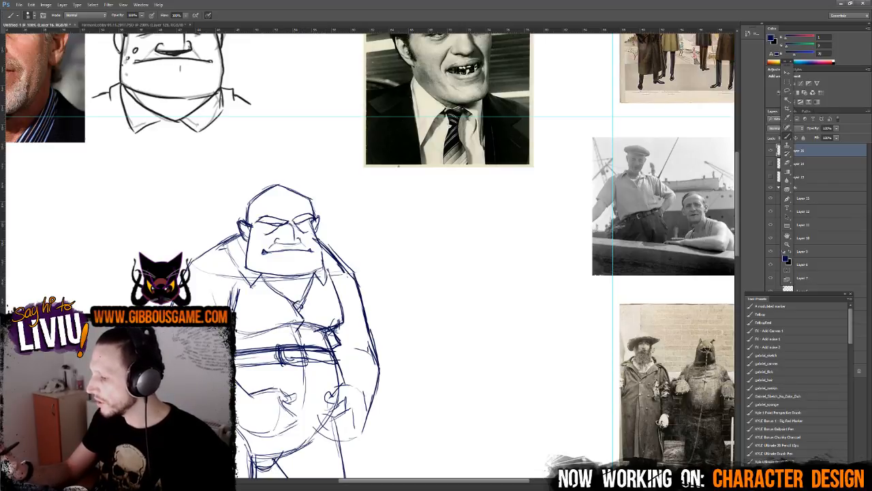
pyautogui.moveTo(312, 273); pyautogui.dragTo(320, 288)
pyautogui.moveTo(259, 274)
pyautogui.mouseDown()
pyautogui.moveTo(251, 296)
pyautogui.moveTo(231, 295)
pyautogui.mouseUp()
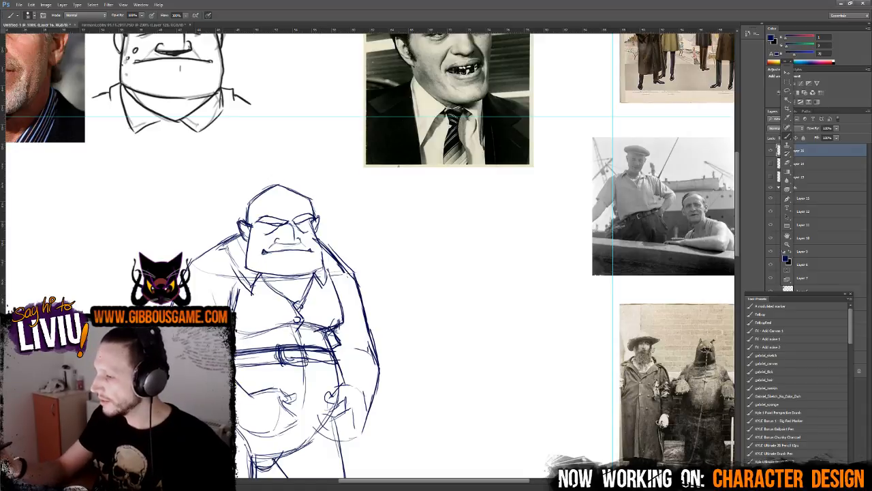
pyautogui.moveTo(238, 241)
pyautogui.mouseDown()
pyautogui.moveTo(224, 277)
pyautogui.moveTo(225, 244)
pyautogui.moveTo(240, 251)
pyautogui.mouseUp()
pyautogui.moveTo(240, 229); pyautogui.dragTo(230, 237)
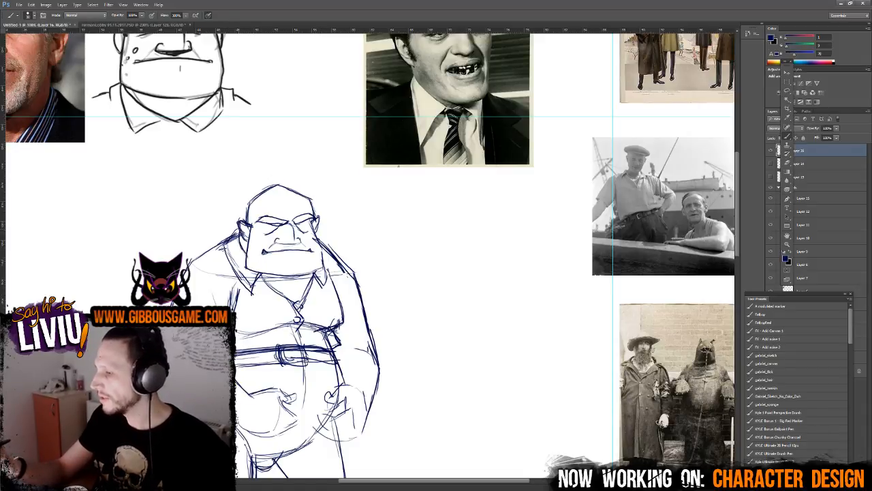
pyautogui.moveTo(295, 295)
pyautogui.mouseDown()
pyautogui.moveTo(278, 307)
pyautogui.moveTo(286, 296)
pyautogui.moveTo(294, 304)
pyautogui.mouseUp()
# - Draw a jagged fringe of hair across the character's forehead and clean up the overlapping brow lines
pyautogui.hotkey('ctrl', '-')
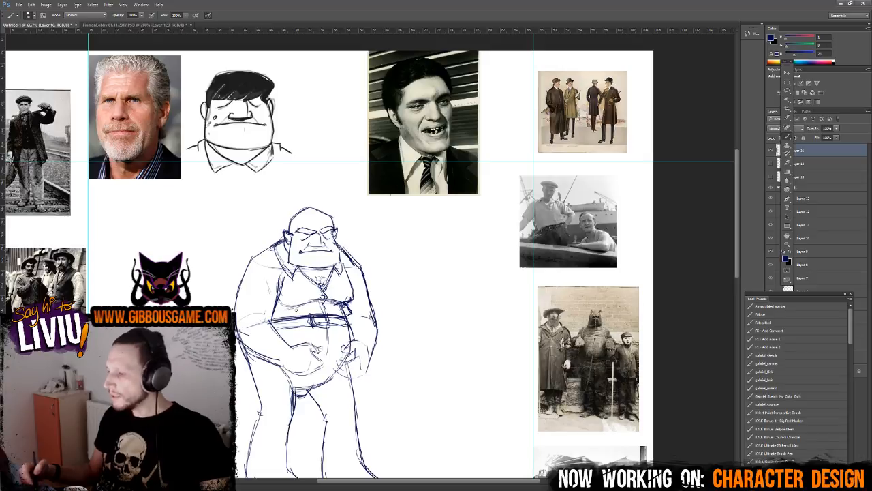
pyautogui.hotkey('ctrl', '+')
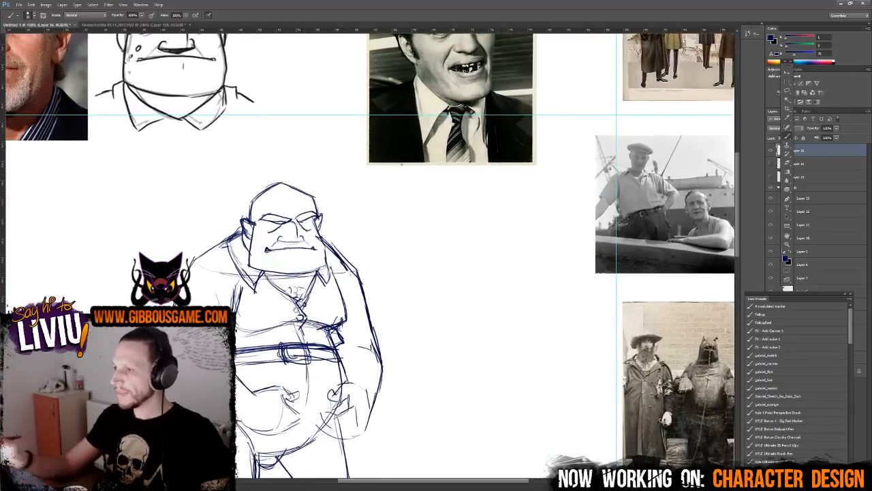
pyautogui.moveTo(381, 217); pyautogui.dragTo(441, 323)
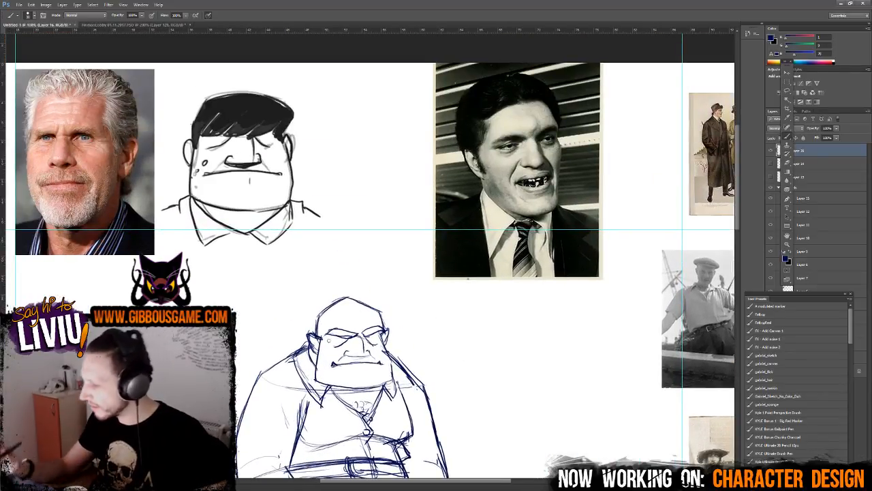
pyautogui.moveTo(320, 317); pyautogui.dragTo(317, 339)
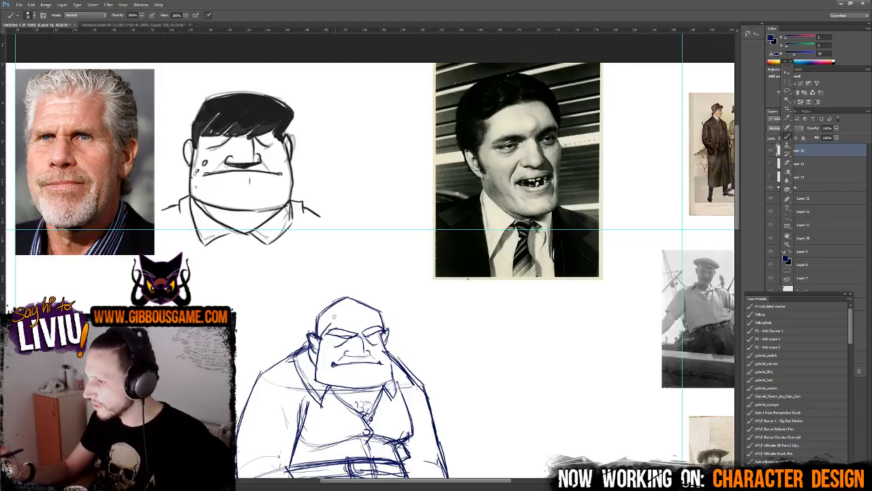
pyautogui.moveTo(324, 318)
pyautogui.mouseDown()
pyautogui.moveTo(338, 323)
pyautogui.moveTo(327, 334)
pyautogui.moveTo(338, 338)
pyautogui.moveTo(357, 316)
pyautogui.moveTo(344, 339)
pyautogui.moveTo(379, 336)
pyautogui.mouseUp()
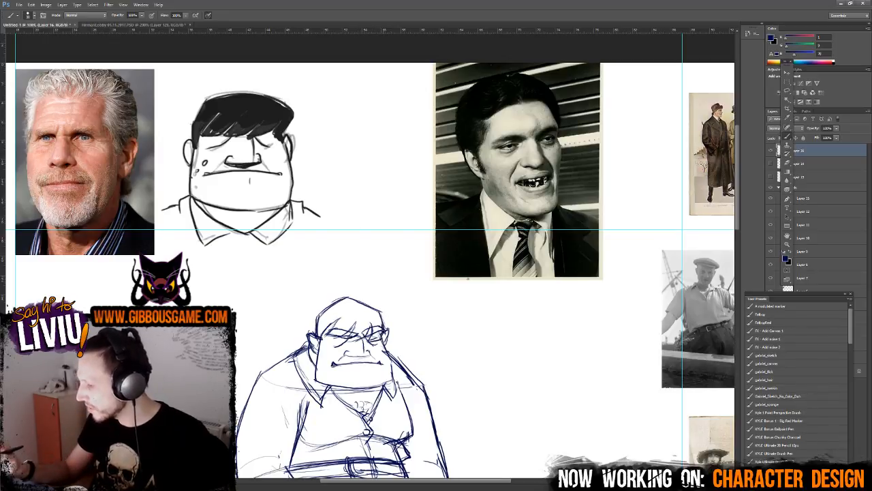
pyautogui.press('e')
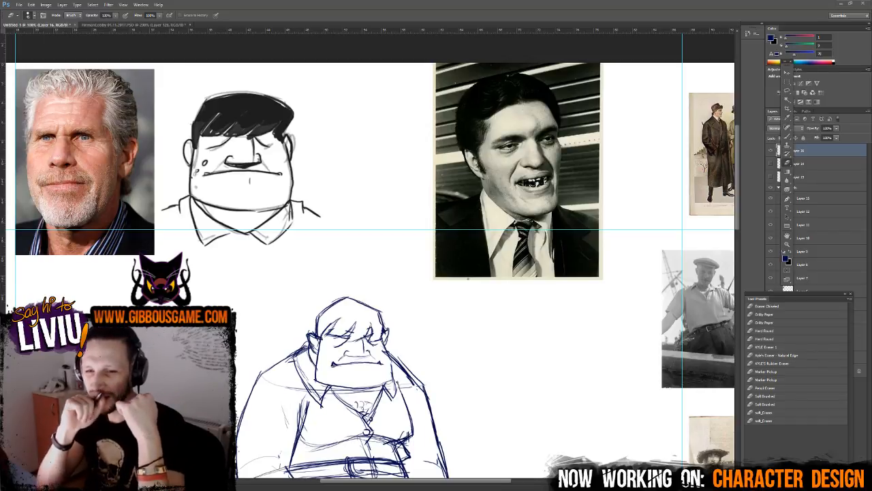
# - Switch to the reception lobby document, examine the character's rough sketch within the scene, and return to the reference sheet
pyautogui.click(133, 25)
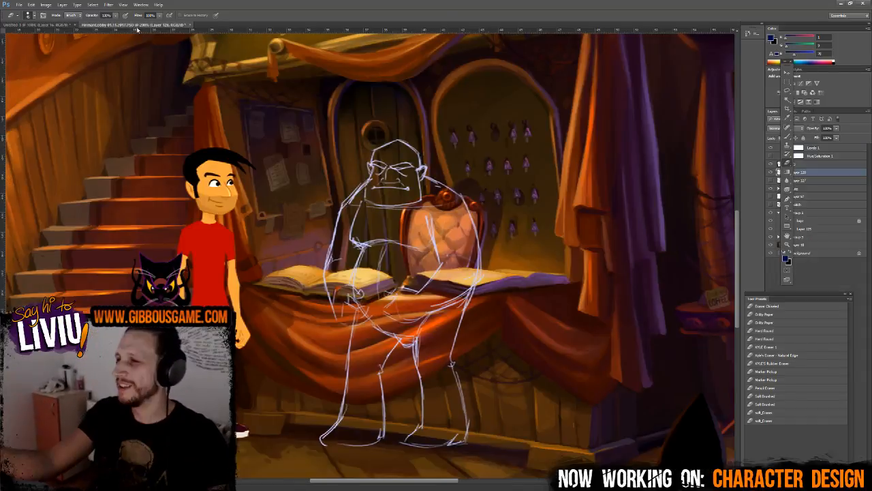
pyautogui.hotkey('ctrl', '-')
pyautogui.hotkey('ctrl', '+')
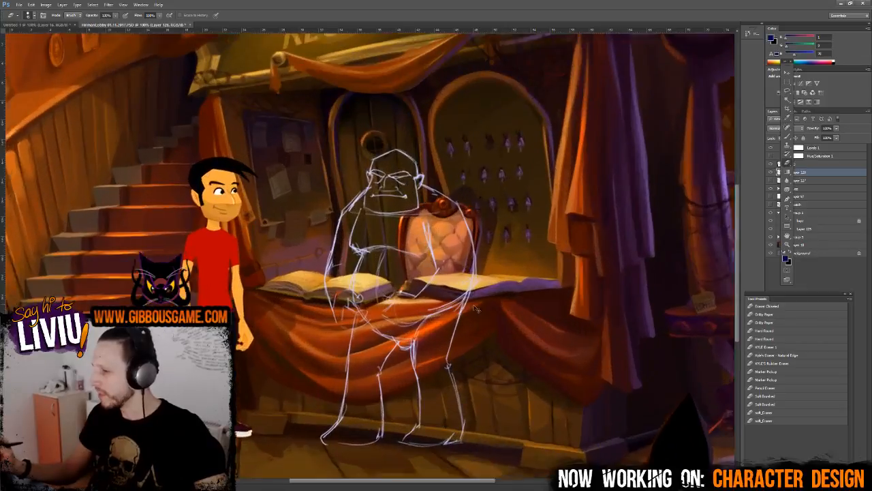
pyautogui.hotkey('ctrl', '-')
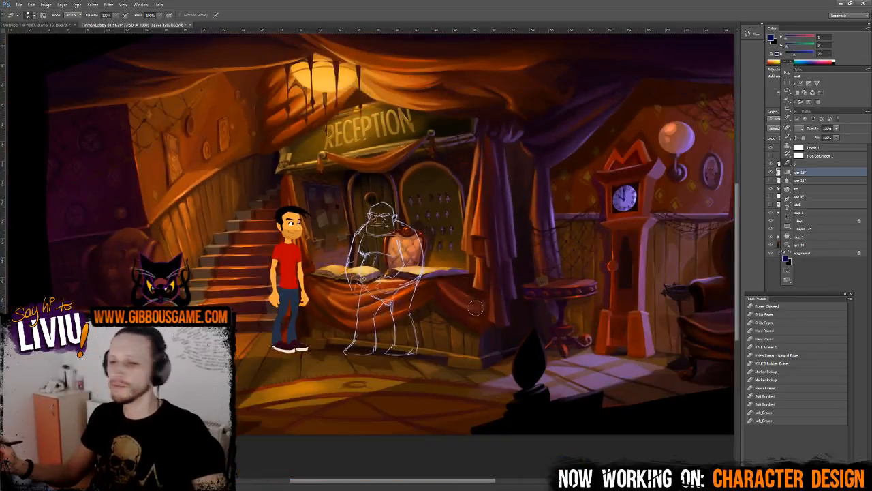
pyautogui.hotkey('ctrl', '+')
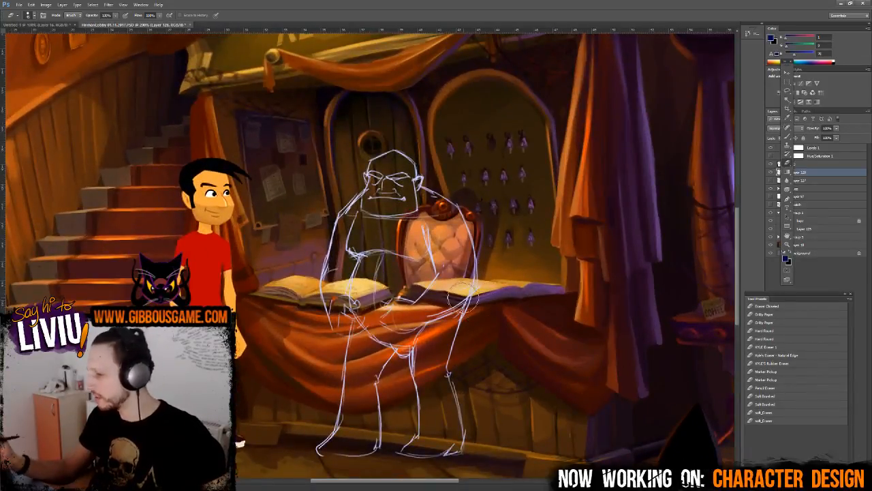
pyautogui.hotkey('ctrl', 'Tab')
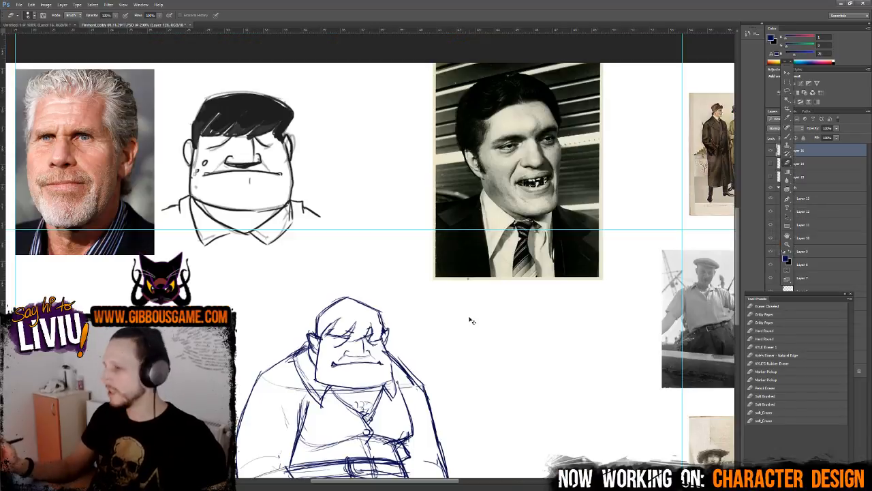
# - Redraw the character's shoulder lines beside the neck and erase the stray strokes around them
pyautogui.scroll(-3, 503, 306)
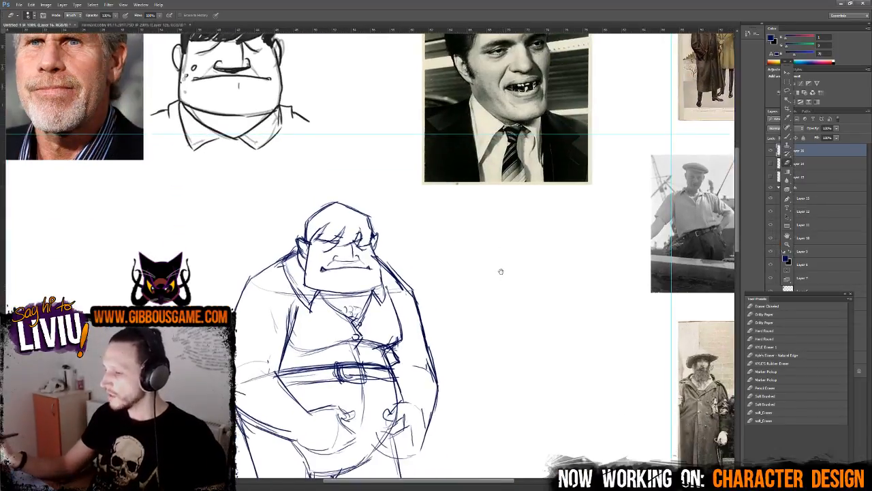
pyautogui.press('b')
pyautogui.moveTo(247, 281); pyautogui.dragTo(297, 250)
pyautogui.press('e')
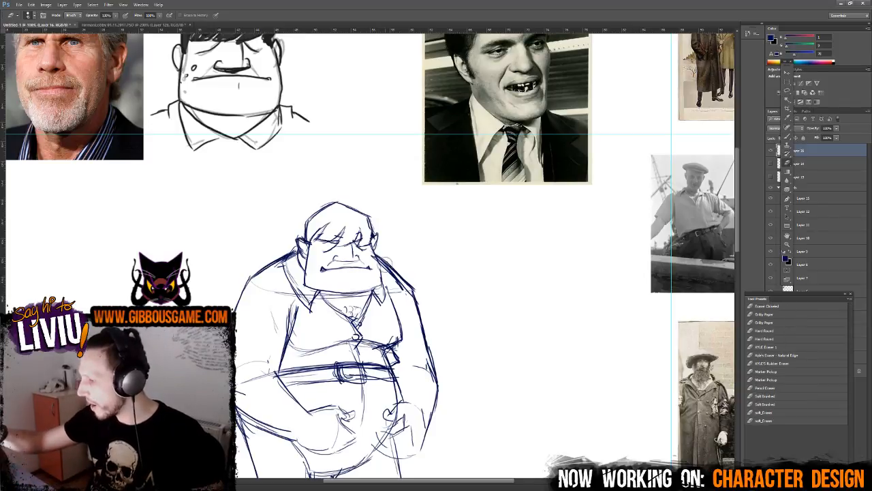
pyautogui.moveTo(373, 257)
pyautogui.mouseDown()
pyautogui.moveTo(383, 264)
pyautogui.moveTo(381, 255)
pyautogui.mouseUp()
pyautogui.press('b')
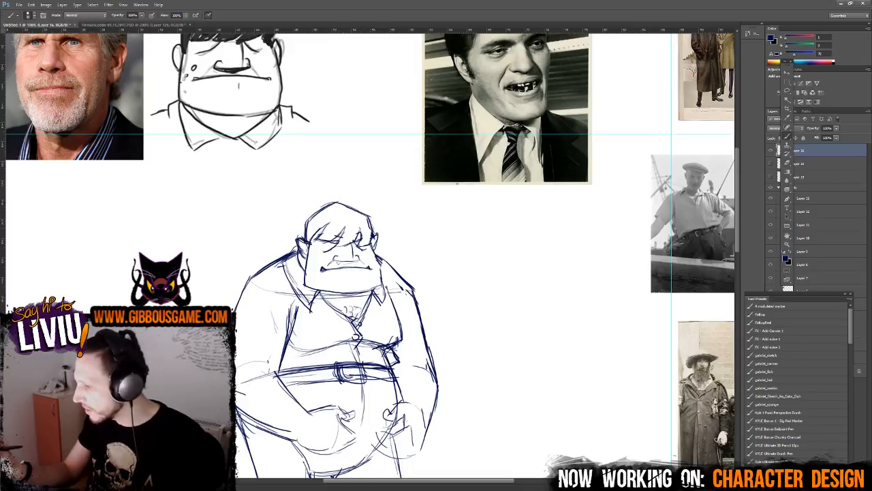
# - Undo the overly thick nose stroke, reduce the brush size, and redraw the underside of the nose with a thin line
pyautogui.hotkey('ctrl', '+')
pyautogui.moveTo(296, 264); pyautogui.dragTo(319, 264)
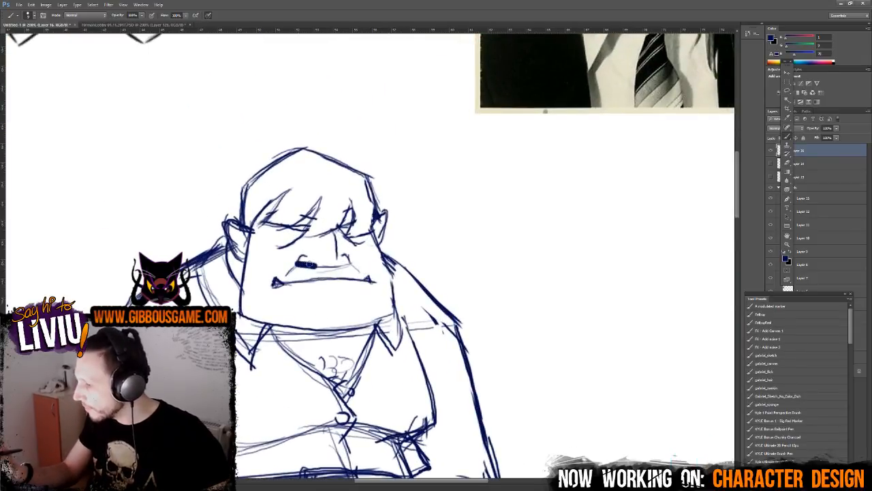
pyautogui.hotkey('ctrl', 'z')
pyautogui.press('[')
pyautogui.press('[')
pyautogui.press('[')
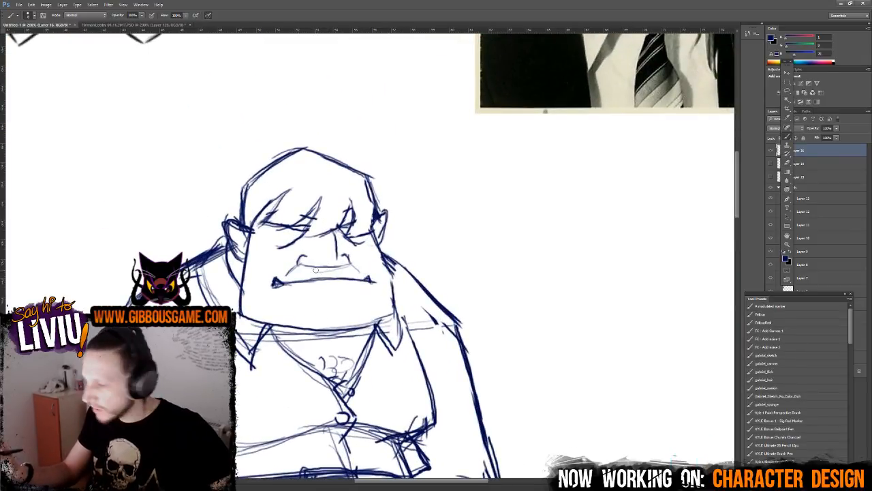
pyautogui.moveTo(299, 263)
pyautogui.mouseDown()
pyautogui.moveTo(352, 265)
pyautogui.moveTo(299, 262)
pyautogui.mouseUp()
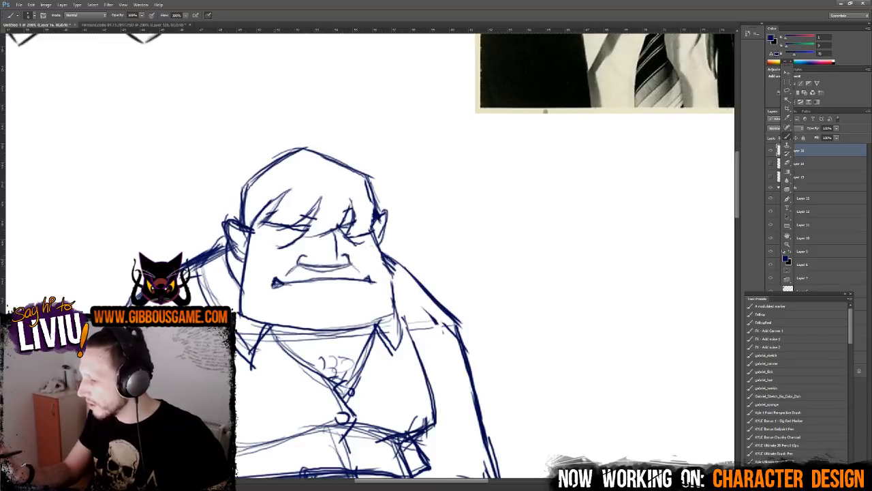
# - Erase the heavy dark mouth corners and redraw them as small, thin end marks
pyautogui.press('e')
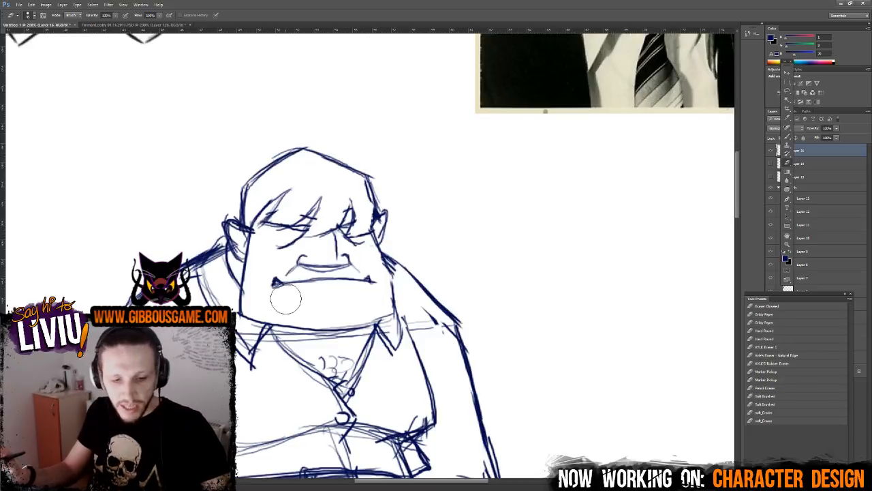
pyautogui.moveTo(286, 296)
pyautogui.mouseDown()
pyautogui.moveTo(275, 279)
pyautogui.moveTo(284, 272)
pyautogui.moveTo(284, 279)
pyautogui.mouseUp()
pyautogui.press('b')
pyautogui.press('e')
pyautogui.press('b')
pyautogui.moveTo(363, 276); pyautogui.dragTo(376, 277)
pyautogui.press('e')
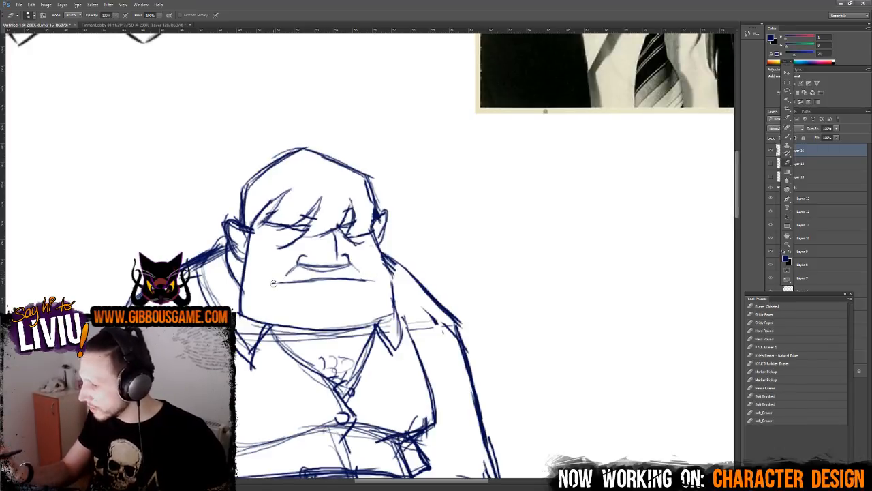
pyautogui.press('b')
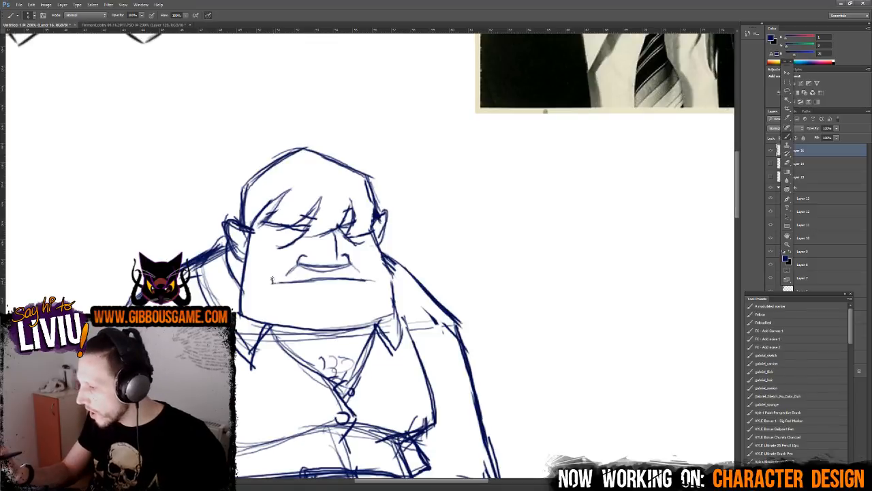
pyautogui.moveTo(272, 277); pyautogui.dragTo(291, 282)
pyautogui.moveTo(362, 275); pyautogui.dragTo(375, 277)
# - Lighten the old line on the left side of the chest and draw a suspender strap from collar to belt with a forked fastening
pyautogui.hotkey('ctrl', '-')
pyautogui.hotkey('ctrl', '-')
pyautogui.hotkey('ctrl', '-')
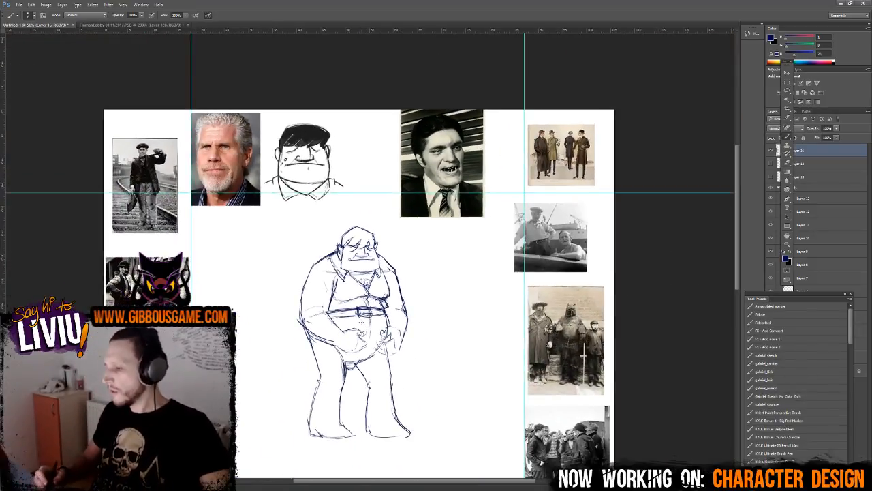
pyautogui.hotkey('ctrl', '+')
pyautogui.hotkey('ctrl', '+')
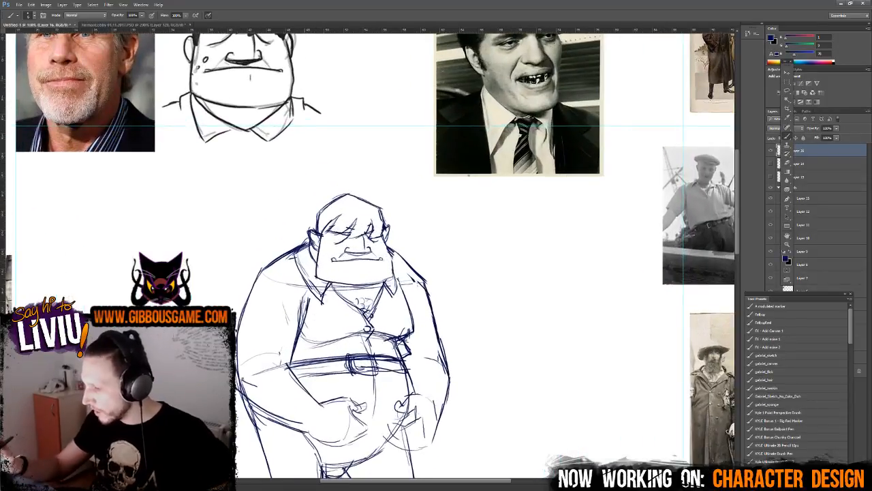
pyautogui.press('e')
pyautogui.moveTo(303, 293); pyautogui.dragTo(298, 340)
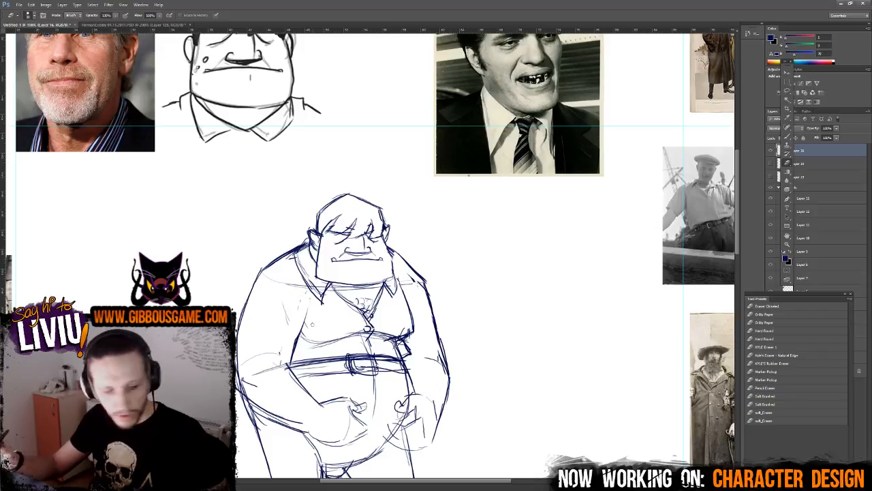
pyautogui.press('b')
pyautogui.moveTo(318, 293)
pyautogui.mouseDown()
pyautogui.moveTo(312, 326)
pyautogui.moveTo(325, 342)
pyautogui.moveTo(312, 362)
pyautogui.mouseUp()
pyautogui.moveTo(325, 339)
pyautogui.mouseDown()
pyautogui.moveTo(315, 358)
pyautogui.moveTo(336, 361)
pyautogui.mouseUp()
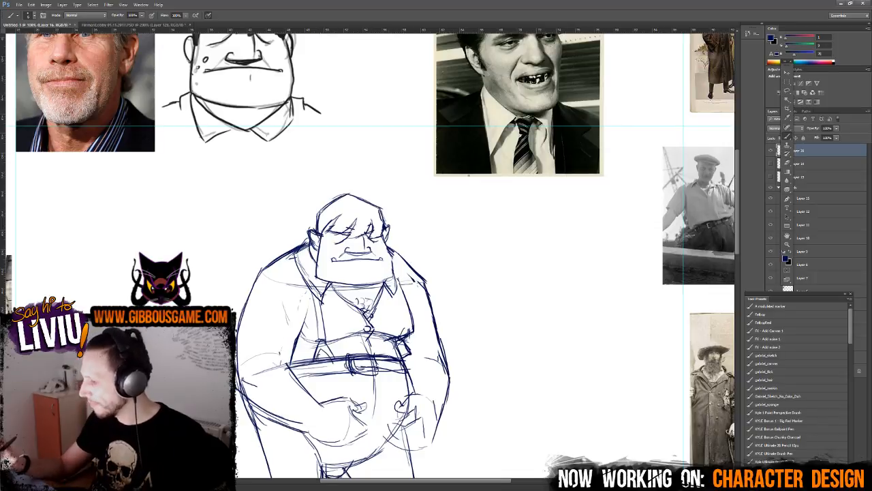
# - Draw the matching suspender strap and forked fastening on the right side of the character's chest
pyautogui.moveTo(388, 342); pyautogui.dragTo(402, 358)
pyautogui.press('e')
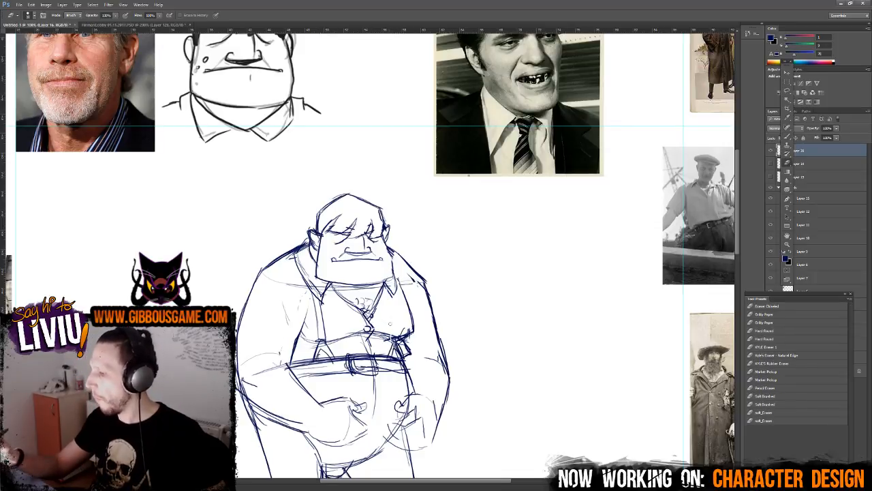
pyautogui.press('b')
pyautogui.moveTo(384, 285)
pyautogui.mouseDown()
pyautogui.moveTo(389, 337)
pyautogui.moveTo(392, 346)
pyautogui.moveTo(398, 341)
pyautogui.mouseUp()
pyautogui.scroll(-4, 390, 338)
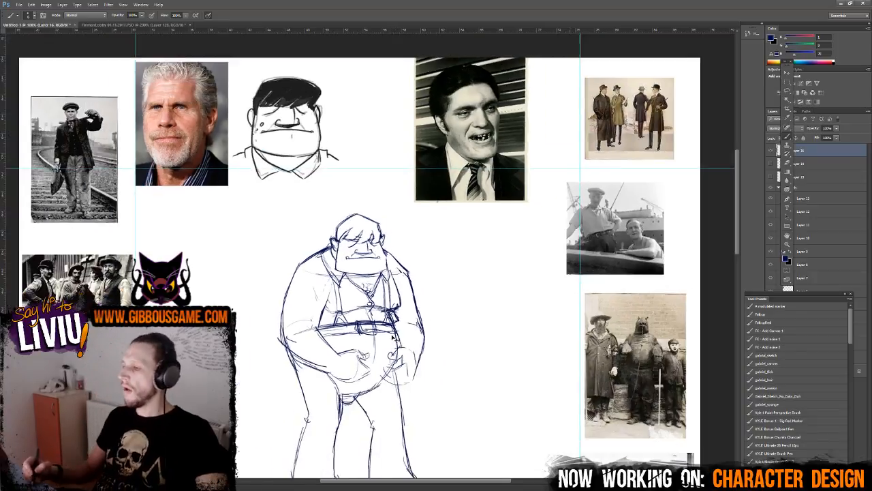
# - Draw short rolled-up sleeves with banded cuffs across both of the character's upper arms
pyautogui.scroll(5, 394, 337)
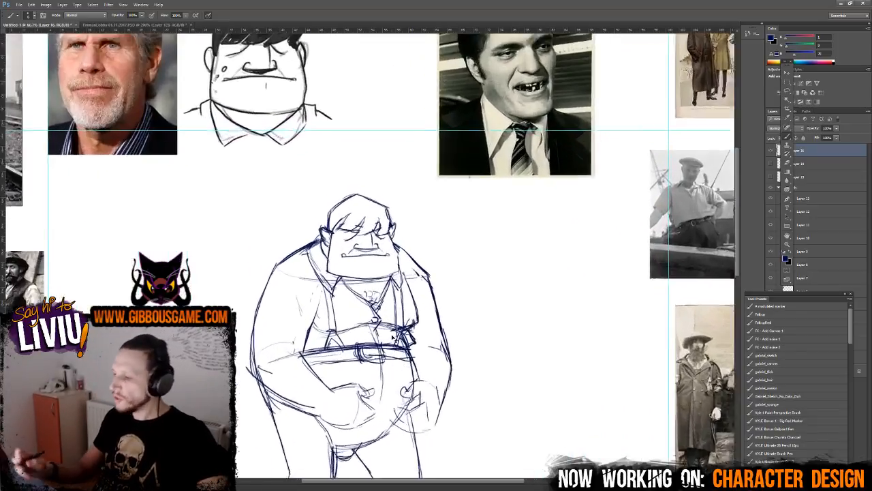
pyautogui.scroll(-3, 434, 218)
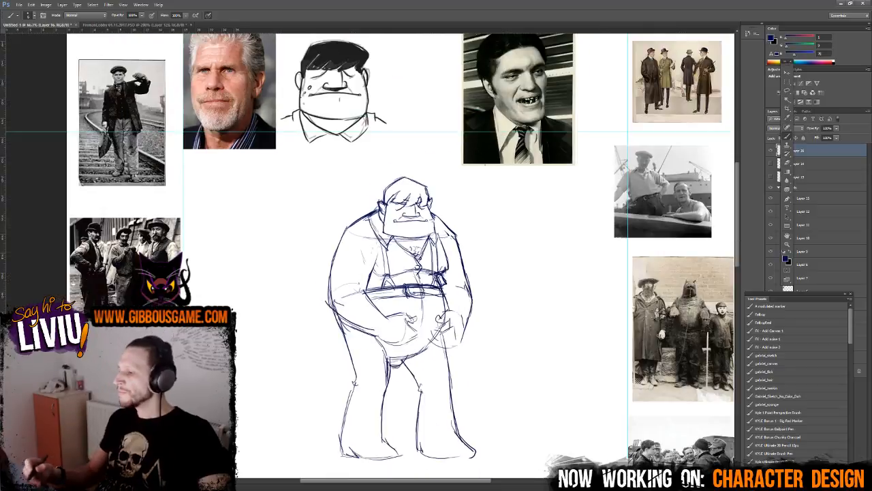
pyautogui.scroll(1, 433, 218)
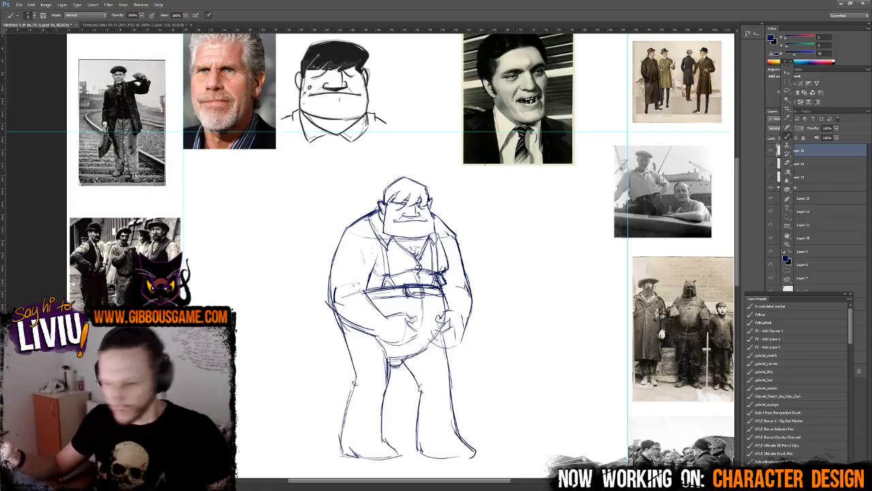
pyautogui.press('e')
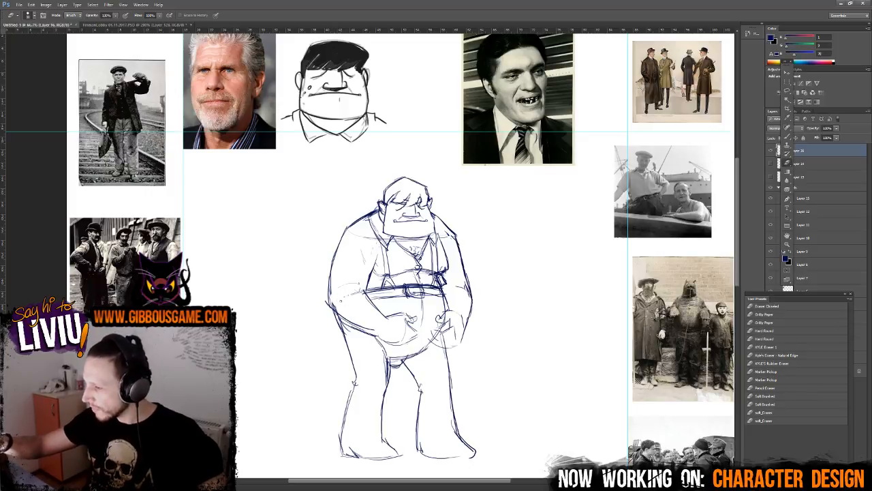
pyautogui.press('b')
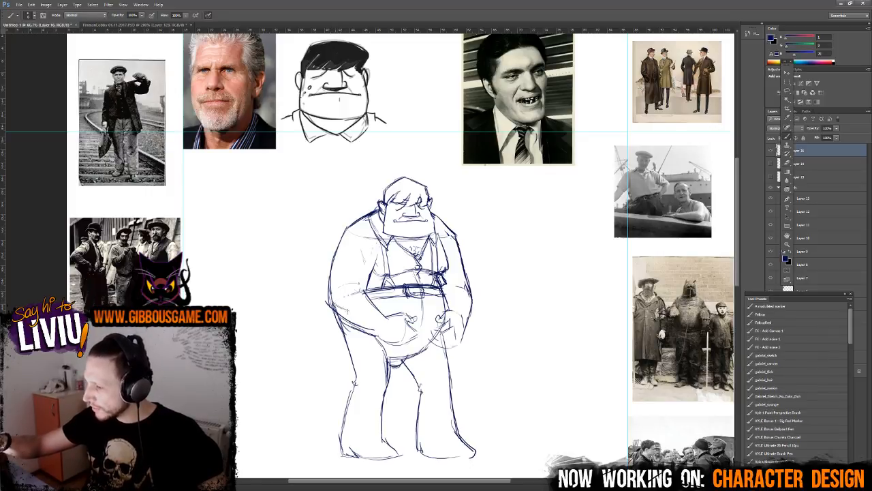
pyautogui.moveTo(334, 312); pyautogui.dragTo(378, 333)
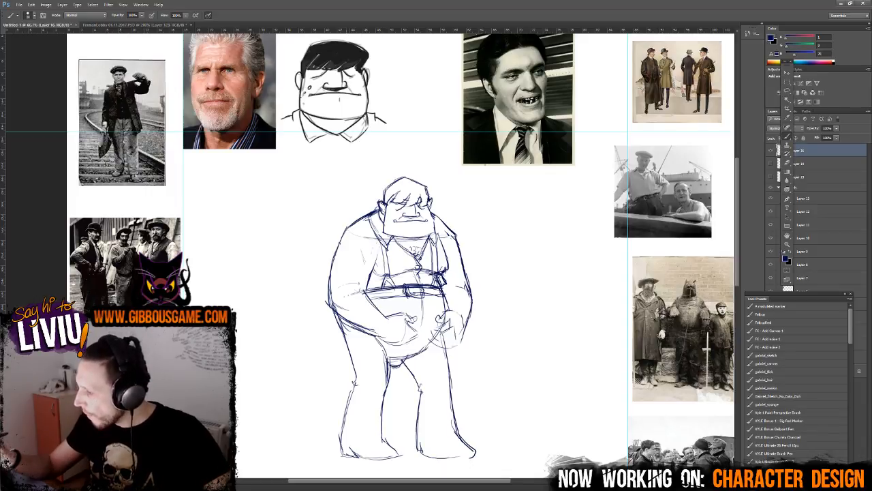
pyautogui.moveTo(346, 231)
pyautogui.mouseDown()
pyautogui.moveTo(330, 260)
pyautogui.moveTo(369, 280)
pyautogui.moveTo(353, 267)
pyautogui.moveTo(369, 265)
pyautogui.mouseUp()
pyautogui.moveTo(445, 255)
pyautogui.mouseDown()
pyautogui.moveTo(469, 263)
pyautogui.moveTo(446, 273)
pyautogui.mouseUp()
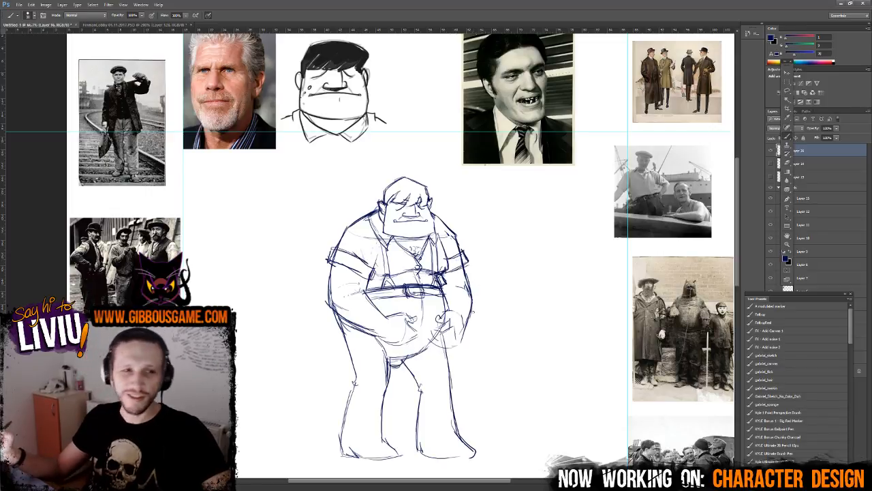
pyautogui.moveTo(345, 247); pyautogui.dragTo(328, 254)
pyautogui.moveTo(348, 229); pyautogui.dragTo(335, 252)
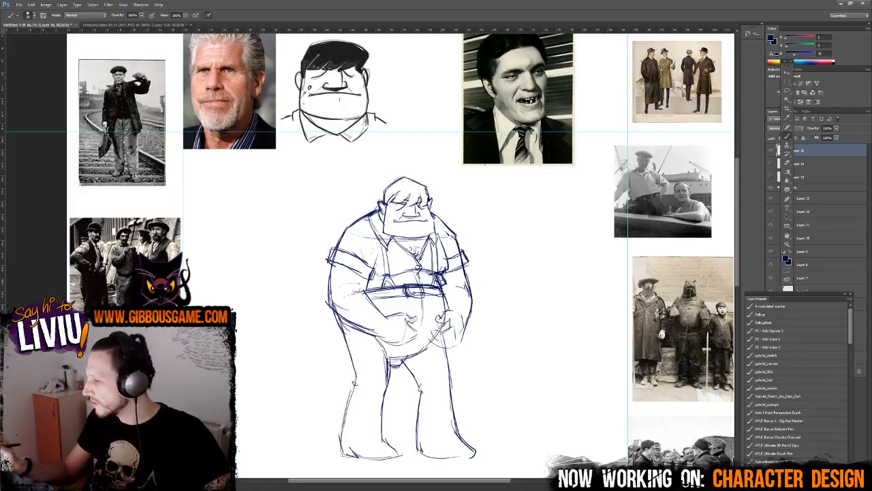
# - Erase stray construction lines around the crotch and draw simple shoes beneath both trouser hems
pyautogui.press('e')
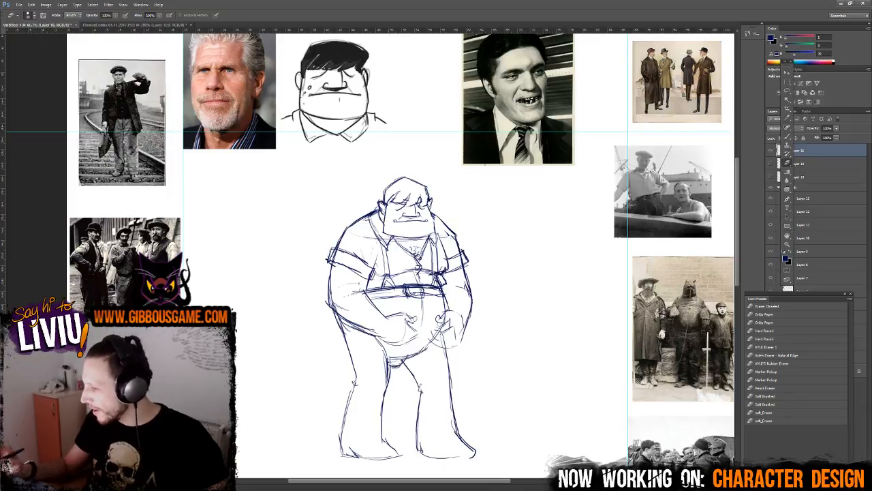
pyautogui.moveTo(391, 367)
pyautogui.mouseDown()
pyautogui.moveTo(424, 353)
pyautogui.moveTo(431, 338)
pyautogui.moveTo(427, 347)
pyautogui.moveTo(445, 231)
pyautogui.mouseUp()
pyautogui.press('b')
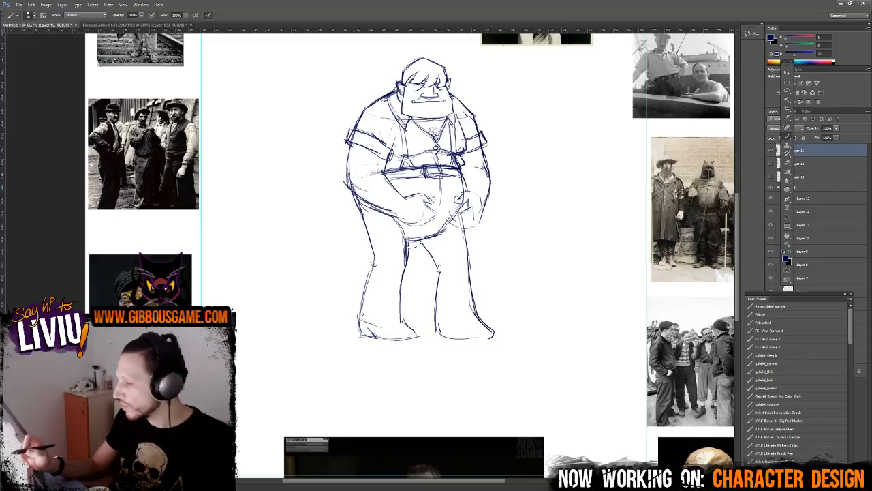
pyautogui.moveTo(363, 295)
pyautogui.mouseDown()
pyautogui.moveTo(360, 324)
pyautogui.moveTo(481, 315)
pyautogui.mouseUp()
pyautogui.moveTo(436, 325)
pyautogui.mouseDown()
pyautogui.moveTo(480, 318)
pyautogui.moveTo(438, 329)
pyautogui.moveTo(494, 334)
pyautogui.mouseUp()
pyautogui.moveTo(436, 259); pyautogui.dragTo(390, 357)
pyautogui.moveTo(351, 323); pyautogui.dragTo(374, 315)
pyautogui.moveTo(361, 323); pyautogui.dragTo(377, 319)
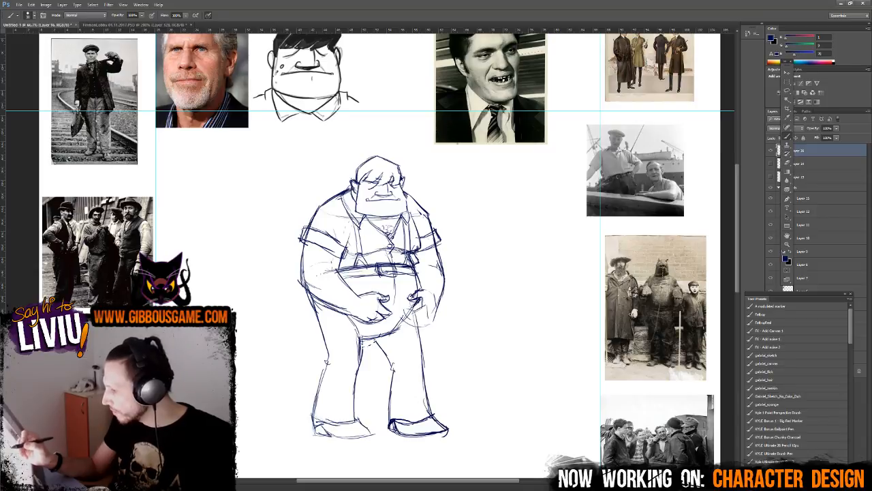
# - Define the hand on the right side of the belly, then clean up the crotch and strengthen the trouser leg outlines
pyautogui.moveTo(411, 313)
pyautogui.mouseDown()
pyautogui.moveTo(428, 307)
pyautogui.moveTo(431, 325)
pyautogui.moveTo(438, 303)
pyautogui.mouseUp()
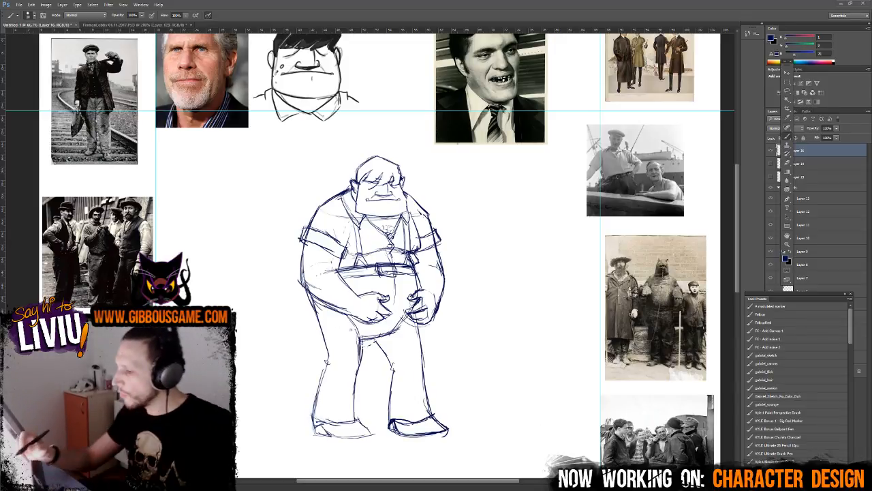
pyautogui.press('e')
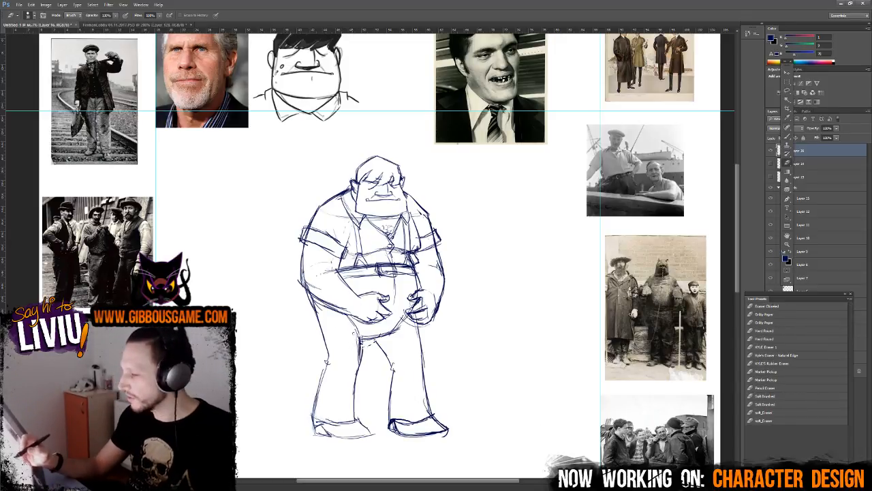
pyautogui.moveTo(355, 329)
pyautogui.mouseDown()
pyautogui.moveTo(362, 361)
pyautogui.moveTo(395, 366)
pyautogui.mouseUp()
pyautogui.press('b')
pyautogui.moveTo(419, 322); pyautogui.dragTo(422, 398)
pyautogui.moveTo(422, 368); pyautogui.dragTo(431, 410)
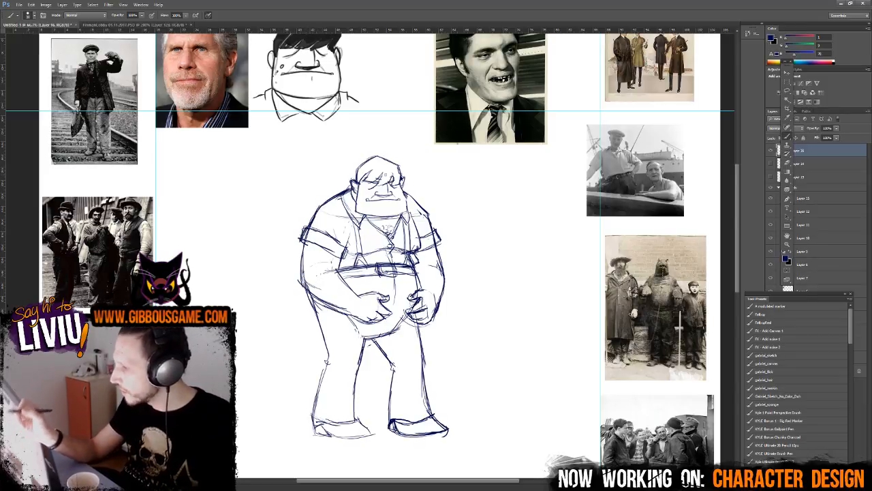
# - Darken the line between the left shoulder and collar and tidy the sleeve cuffs with the eraser
pyautogui.moveTo(360, 229); pyautogui.dragTo(346, 193)
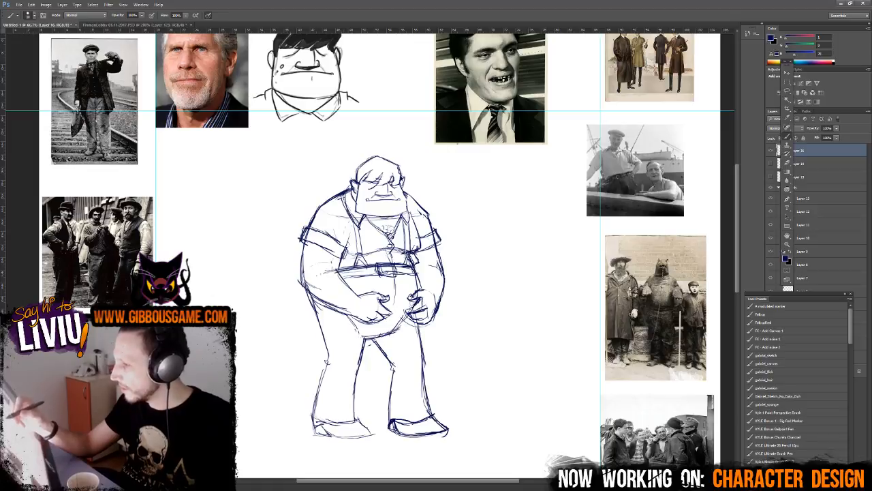
pyautogui.press('e')
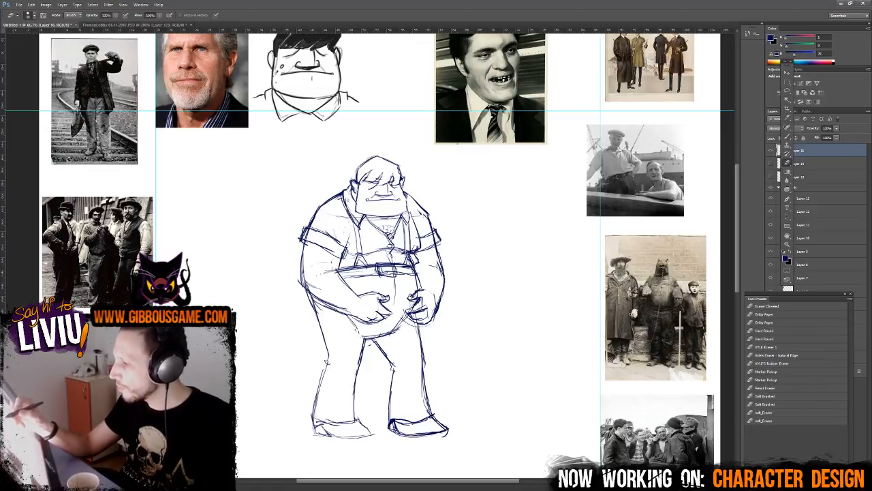
pyautogui.press('b')
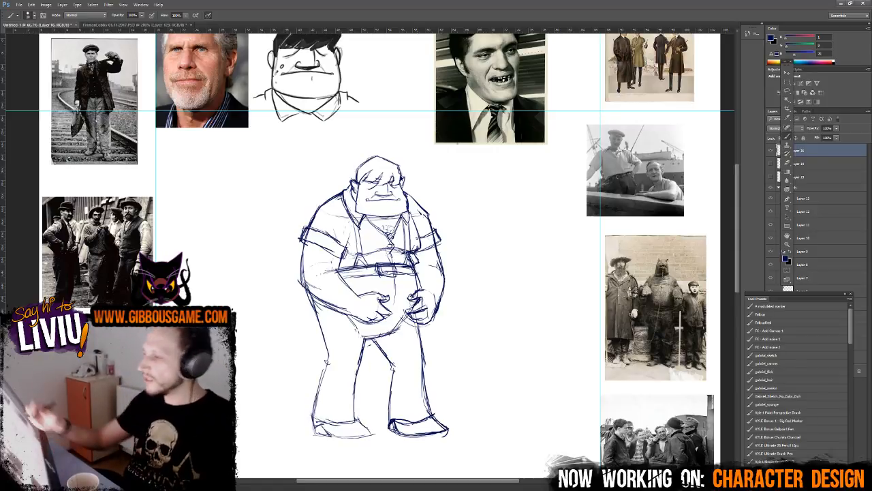
pyautogui.press('e')
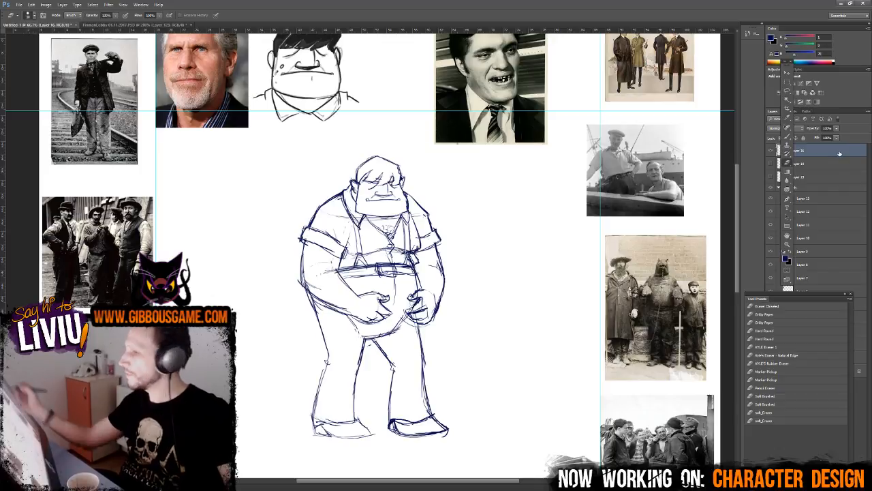
# - Draw the front edges of an open vest down both sides of the chest, from the shoulders to just past the belt
pyautogui.hotkey('ctrl', '-')
pyautogui.hotkey('ctrl', '+')
pyautogui.moveTo(495, 336); pyautogui.dragTo(522, 347)
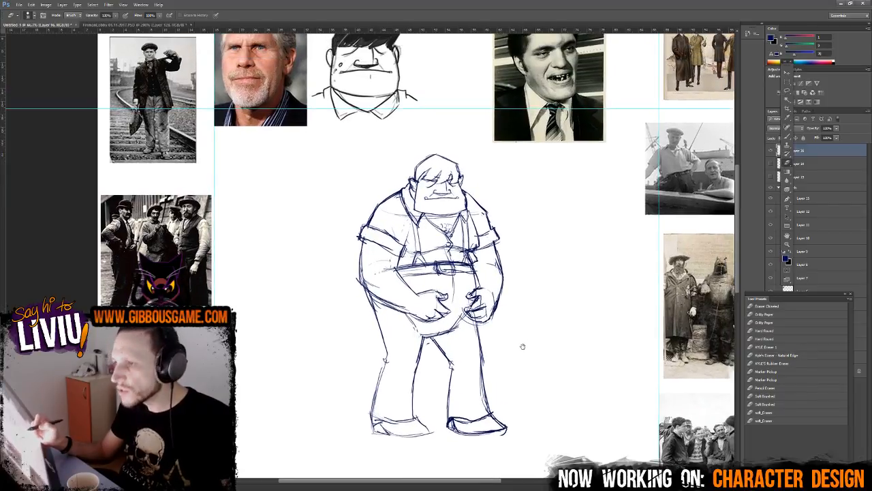
pyautogui.moveTo(563, 325)
pyautogui.mouseDown()
pyautogui.moveTo(508, 340)
pyautogui.moveTo(550, 317)
pyautogui.mouseUp()
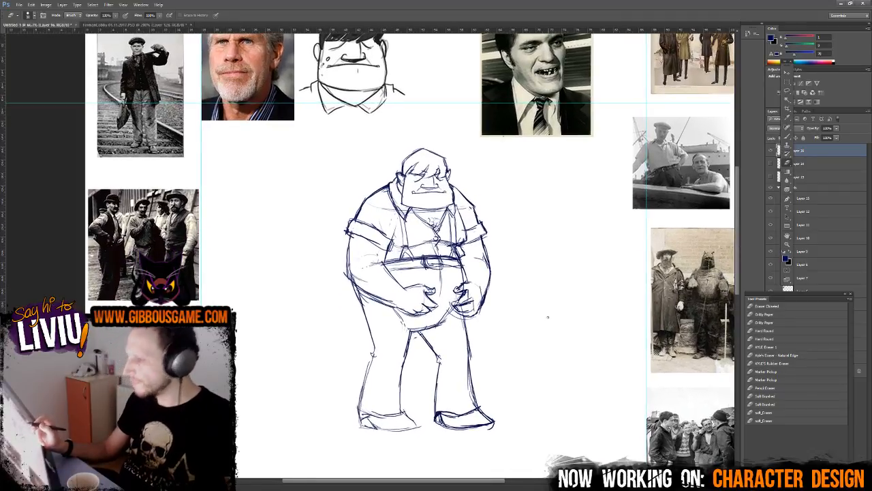
pyautogui.press('b')
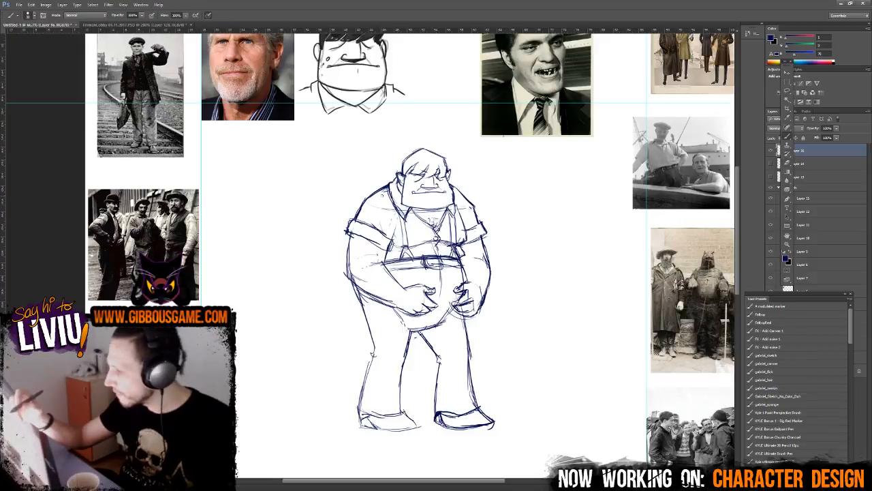
pyautogui.moveTo(377, 194)
pyautogui.mouseDown()
pyautogui.moveTo(396, 230)
pyautogui.moveTo(400, 286)
pyautogui.mouseUp()
pyautogui.moveTo(455, 206); pyautogui.dragTo(458, 252)
pyautogui.moveTo(460, 260); pyautogui.dragTo(460, 277)
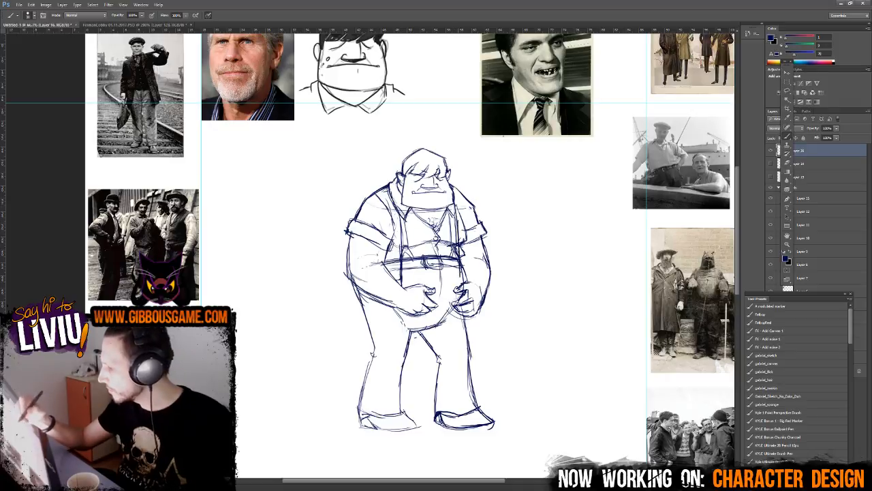
# - Erase the old lines beside the vest's right front edge and redraw that edge and its lower corner with firmer strokes
pyautogui.press('e')
pyautogui.moveTo(461, 239); pyautogui.dragTo(463, 266)
pyautogui.moveTo(465, 219); pyautogui.dragTo(465, 242)
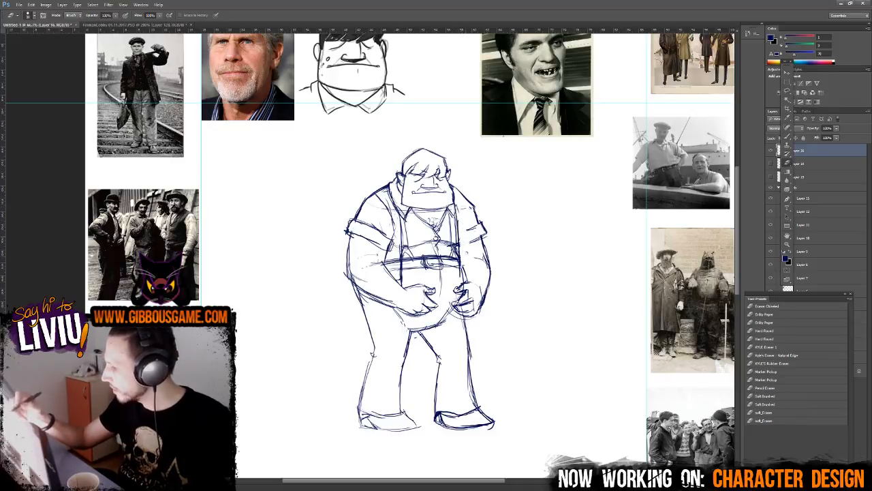
pyautogui.press('b')
pyautogui.moveTo(456, 209); pyautogui.dragTo(465, 274)
pyautogui.moveTo(459, 235); pyautogui.dragTo(462, 277)
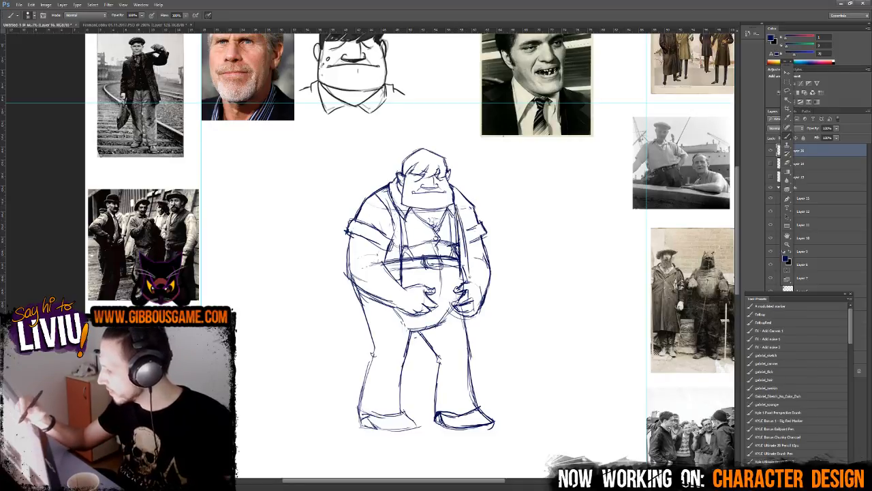
pyautogui.moveTo(465, 235); pyautogui.dragTo(466, 272)
pyautogui.moveTo(469, 262); pyautogui.dragTo(462, 283)
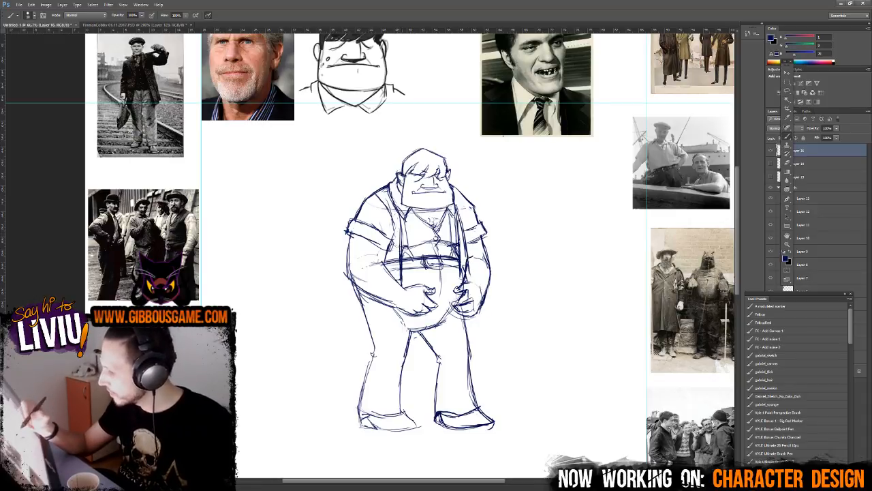
# - Erase the belt end outside the vest's left front edge and redraw that edge down past the belt
pyautogui.press('e')
pyautogui.moveTo(391, 263)
pyautogui.mouseDown()
pyautogui.moveTo(396, 246)
pyautogui.moveTo(400, 284)
pyautogui.mouseUp()
pyautogui.press('b')
pyautogui.moveTo(399, 224); pyautogui.dragTo(406, 286)
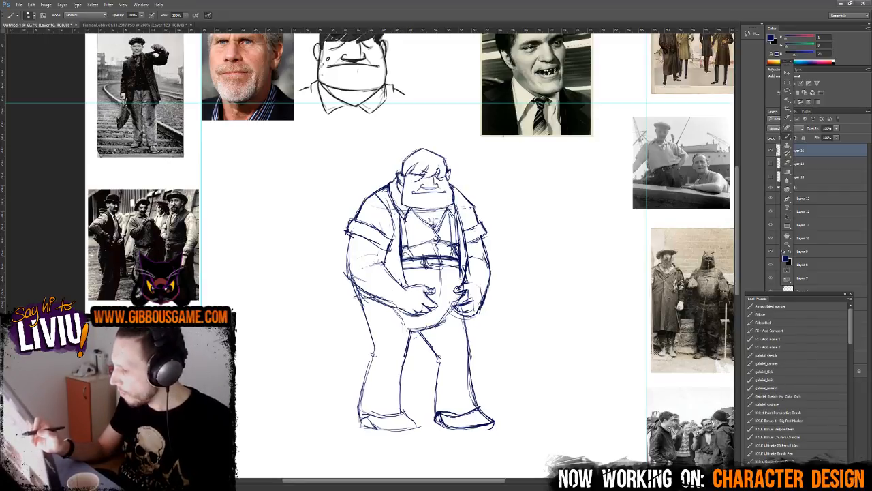
# - Clean up the elbow on the character's left side and reinforce the line along the underside of that forearm
pyautogui.press('e')
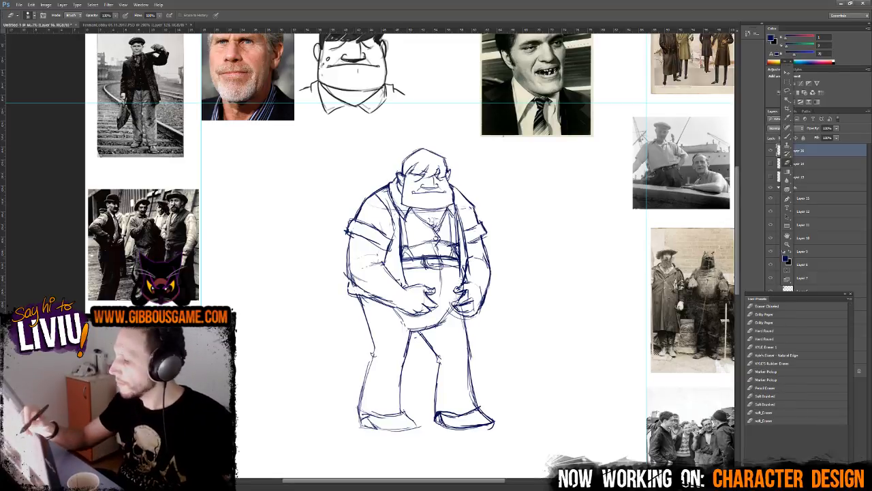
pyautogui.press('b')
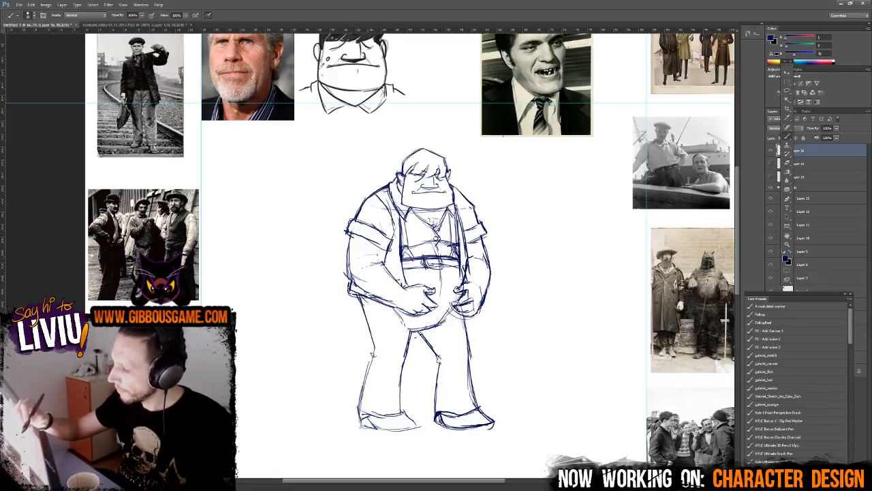
pyautogui.moveTo(352, 285); pyautogui.dragTo(388, 302)
# - Enlarge the whole character sketch slightly and proportionally with Free Transform, extending it toward the lower right
pyautogui.hotkey('ctrl', '-')
pyautogui.hotkey('ctrl', '-')
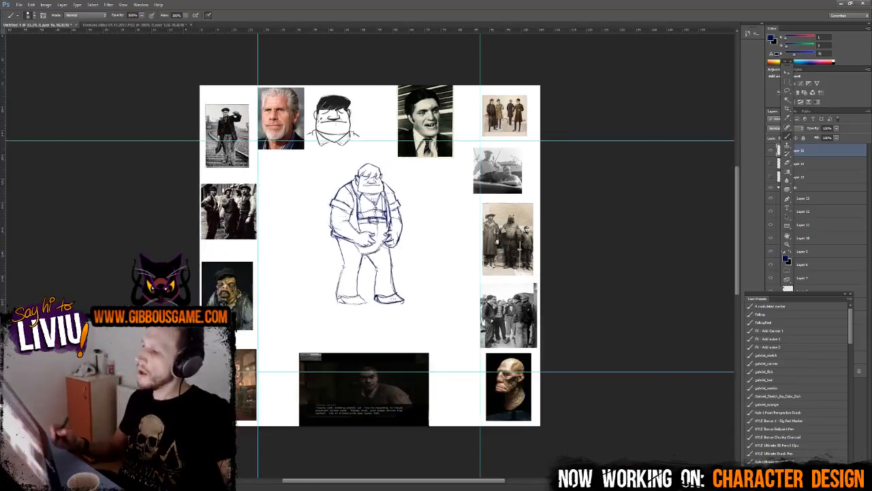
pyautogui.hotkey('ctrl', '+')
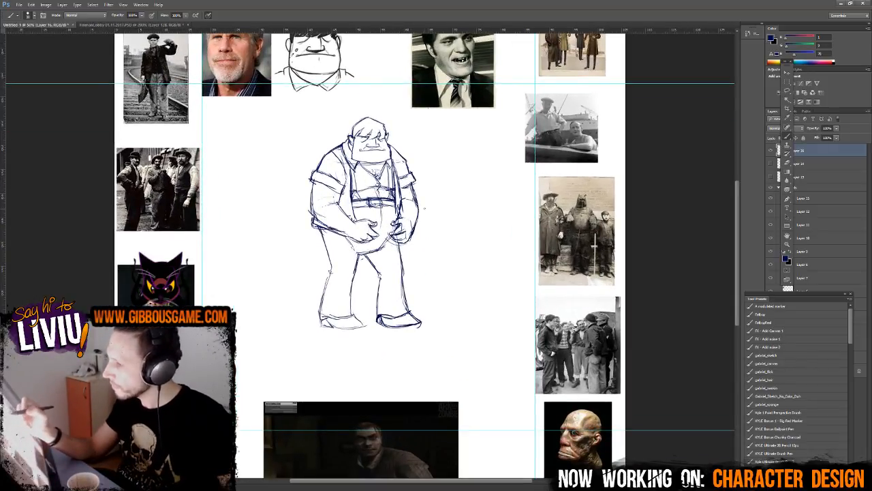
pyautogui.hotkey('ctrl', '-')
pyautogui.hotkey('ctrl', '-')
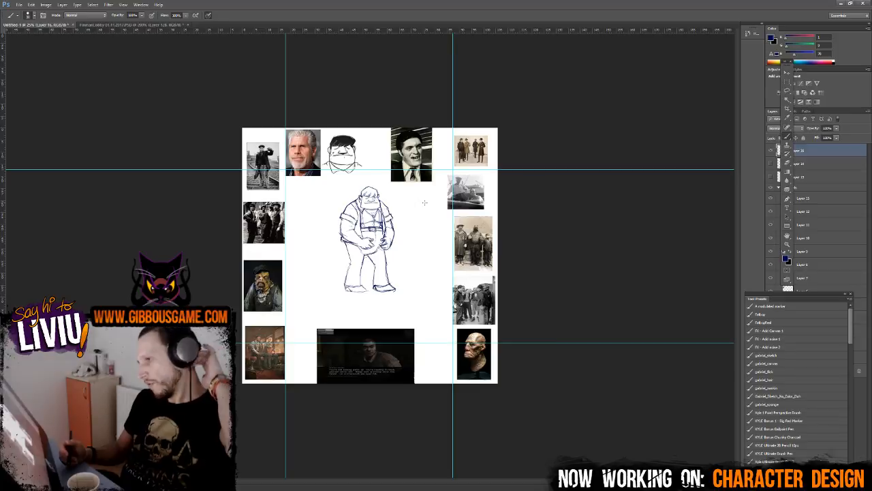
pyautogui.hotkey('ctrl', '+')
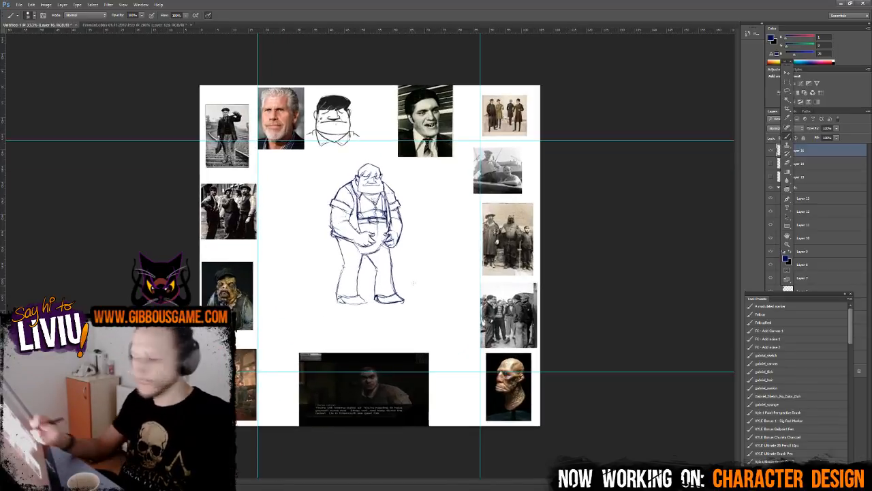
pyautogui.hotkey('ctrl', 't')
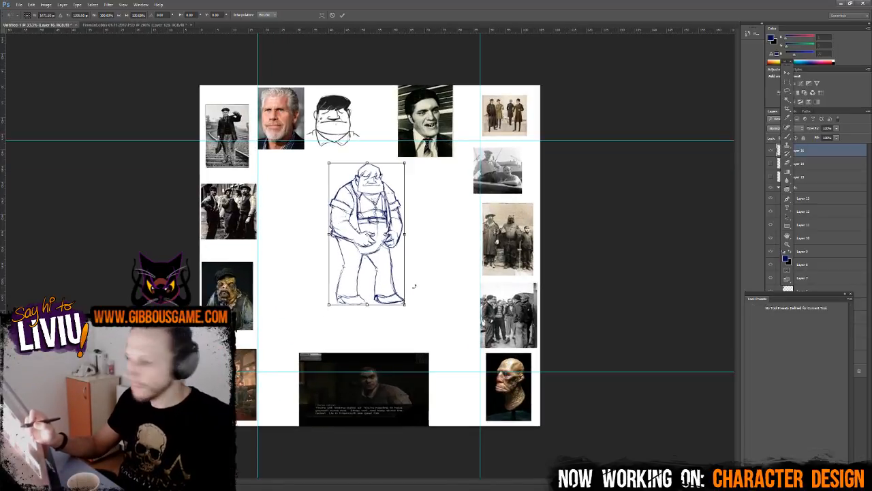
pyautogui.moveTo(405, 305); pyautogui.dragTo(420, 332)
pyautogui.press('Return')
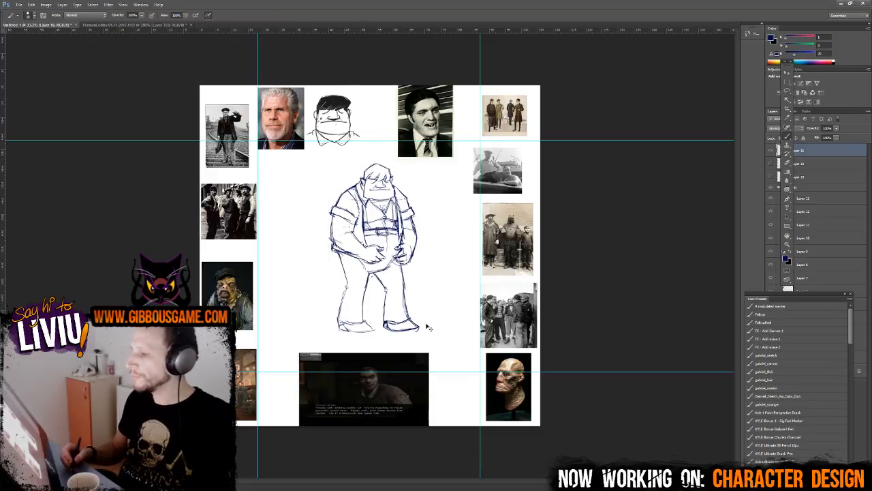
# - In the lobby document, hide the active layer and move the red-shirted character left, clear of the reception desk
pyautogui.hotkey('ctrl', 'Tab')
pyautogui.click(771, 174)
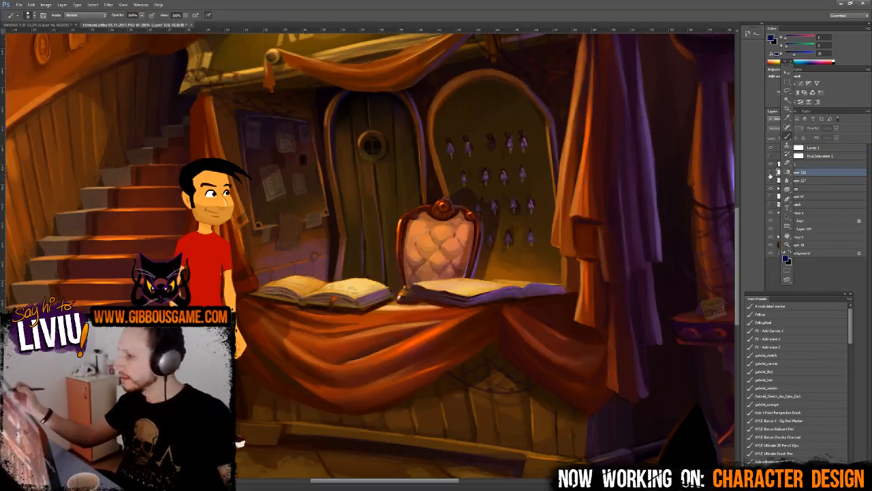
pyautogui.hotkey('ctrl', '-')
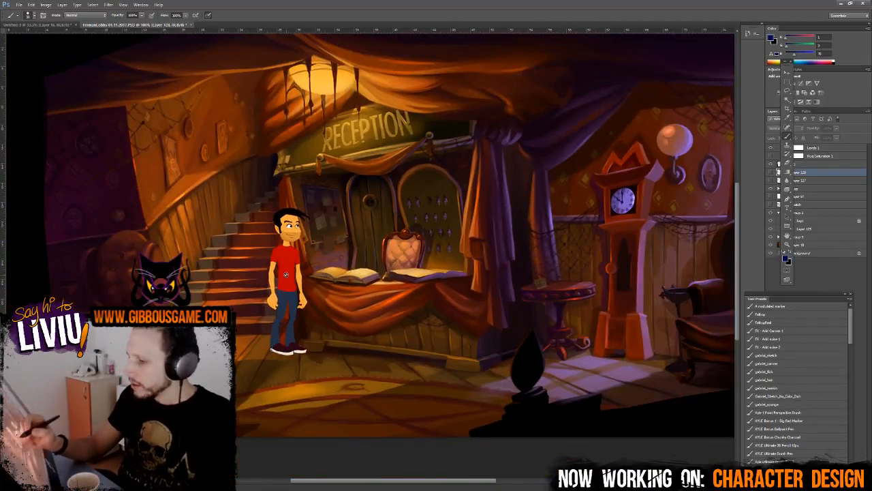
pyautogui.press('v')
pyautogui.rightClick(289, 281)
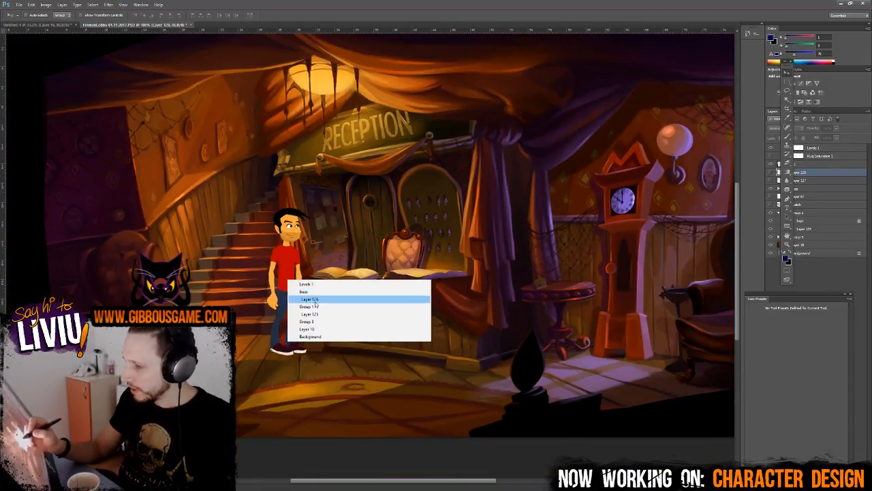
pyautogui.click(317, 302)
pyautogui.moveTo(296, 306); pyautogui.dragTo(216, 306)
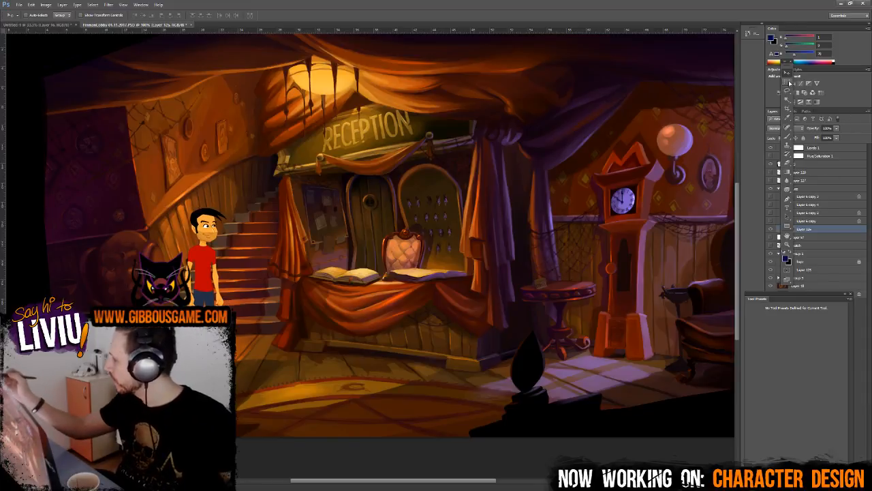
# - Copy the rectangular area around the reception desk from the lobby scene and paste it into the character sketch document
pyautogui.press('m')
pyautogui.moveTo(235, 378); pyautogui.dragTo(572, 106)
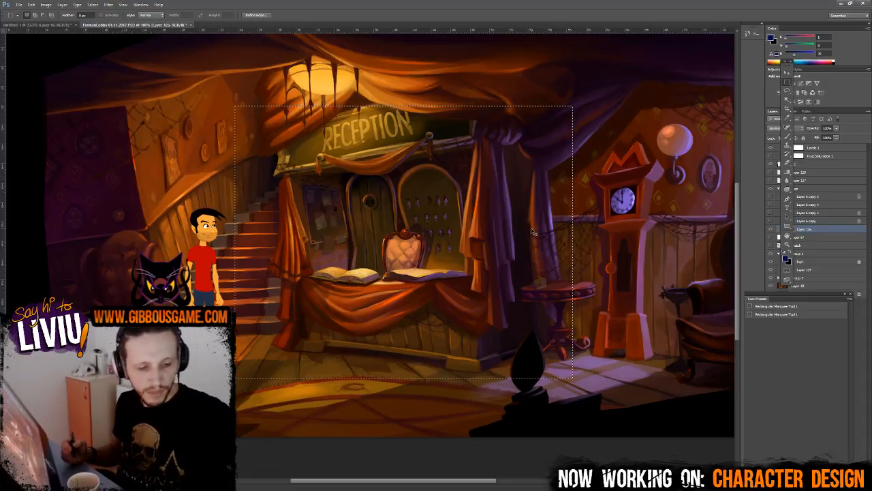
pyautogui.hotkey('ctrl', 'Tab')
pyautogui.hotkey('ctrl', 'v')
pyautogui.press('v')
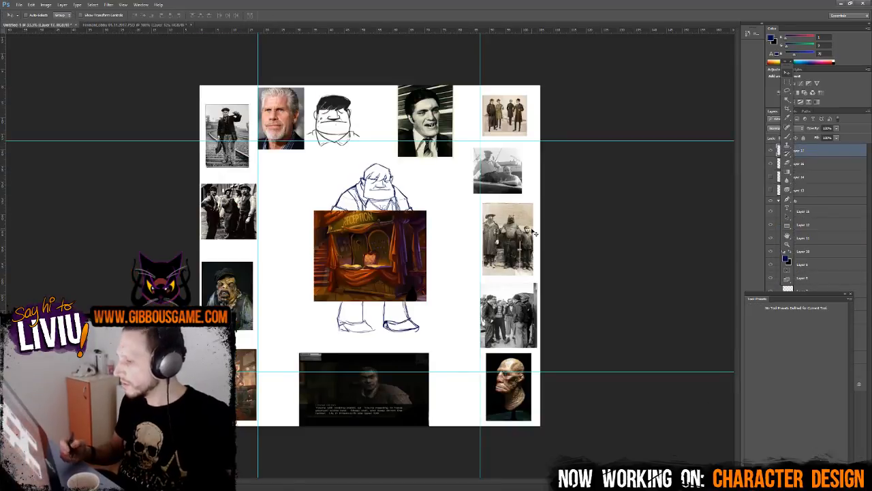
# - Enlarge the pasted lobby image proportionally to about 252% and position it between the two horizontal guides
pyautogui.hotkey('ctrl', 't')
pyautogui.moveTo(426, 209); pyautogui.dragTo(597, 73)
pyautogui.moveTo(441, 213); pyautogui.dragTo(367, 282)
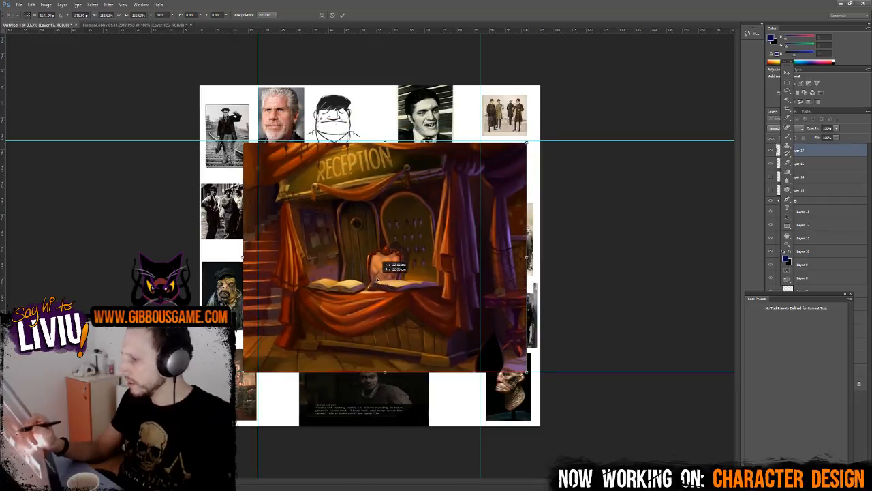
pyautogui.press('Return')
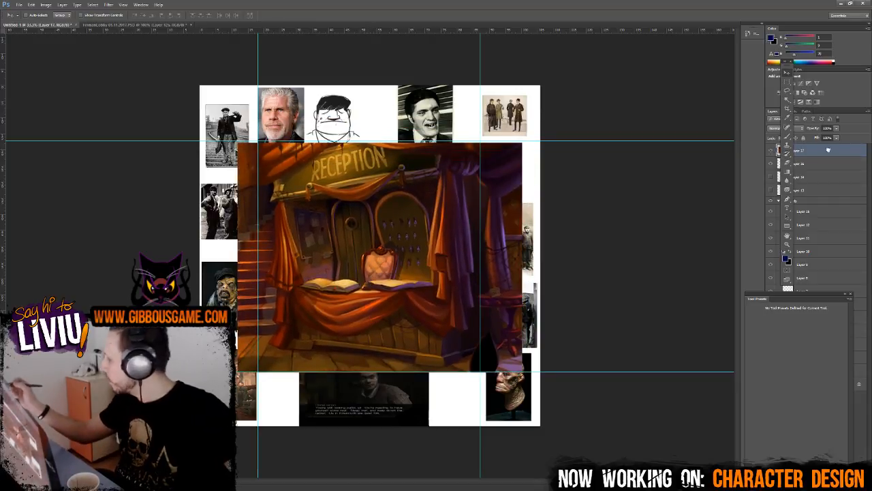
# - Place the lobby image layer below the sketch layer and shift the character sketch down in front of the reception desk
pyautogui.moveTo(829, 150); pyautogui.dragTo(825, 166)
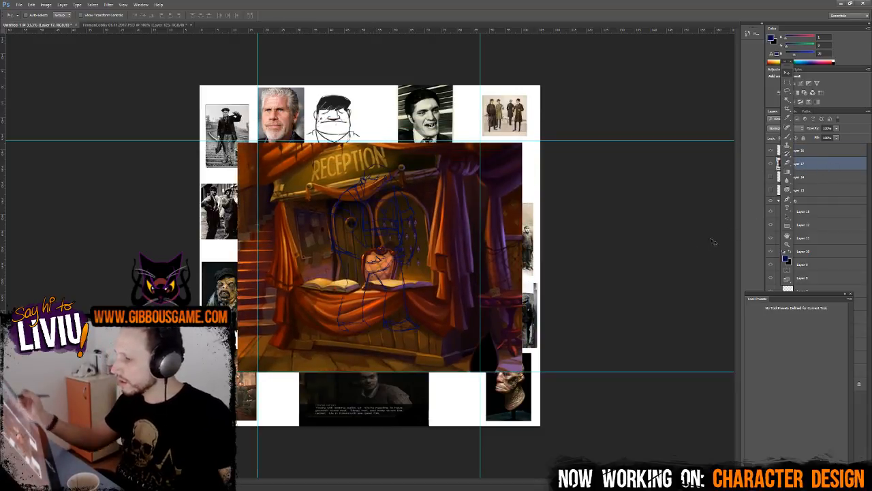
pyautogui.rightClick(402, 252)
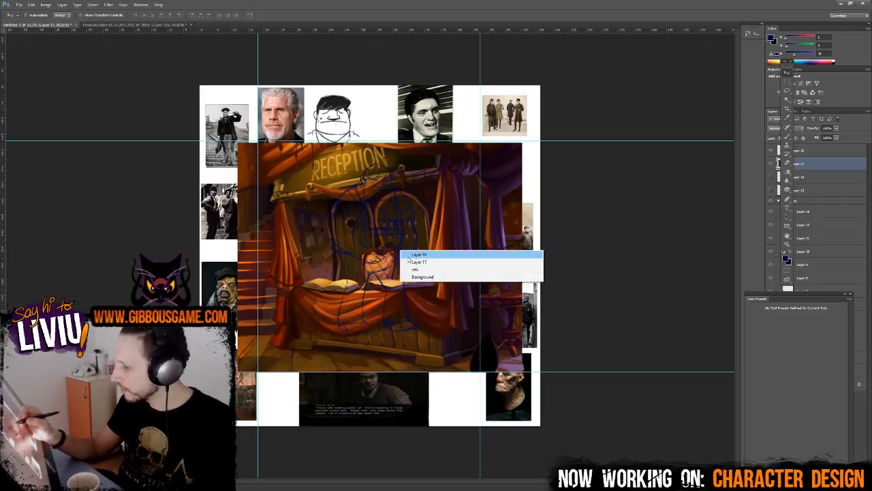
pyautogui.click(409, 253)
pyautogui.moveTo(404, 254)
pyautogui.mouseDown()
pyautogui.moveTo(401, 263)
pyautogui.moveTo(396, 252)
pyautogui.moveTo(380, 259)
pyautogui.mouseUp()
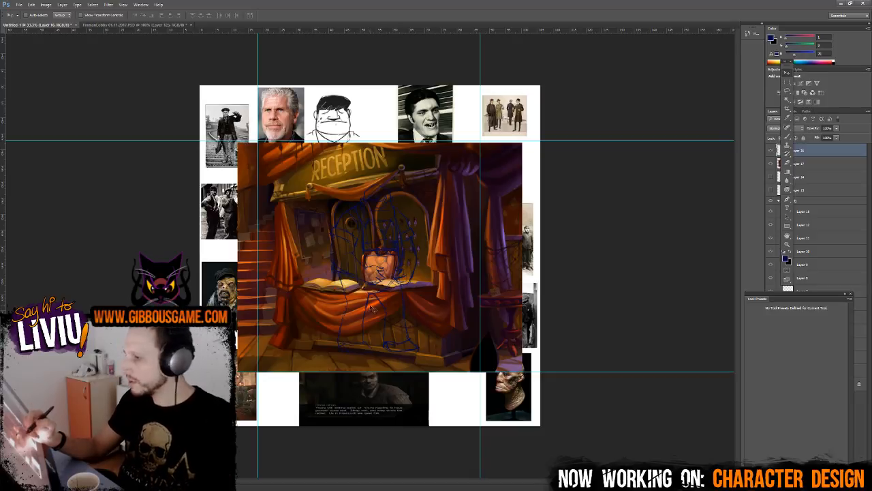
# - Trim the lobby image at both vertical guides by deleting the parts that cover the reference photos on either side
pyautogui.press('m')
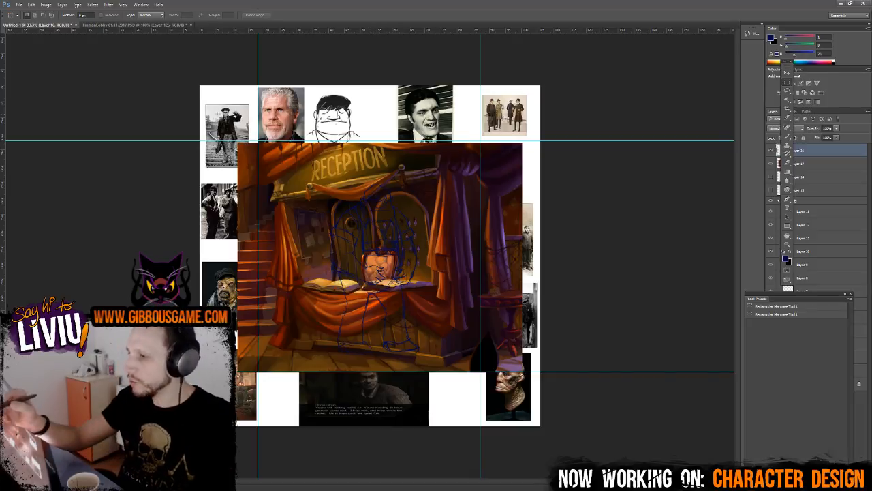
pyautogui.moveTo(216, 115); pyautogui.dragTo(258, 404)
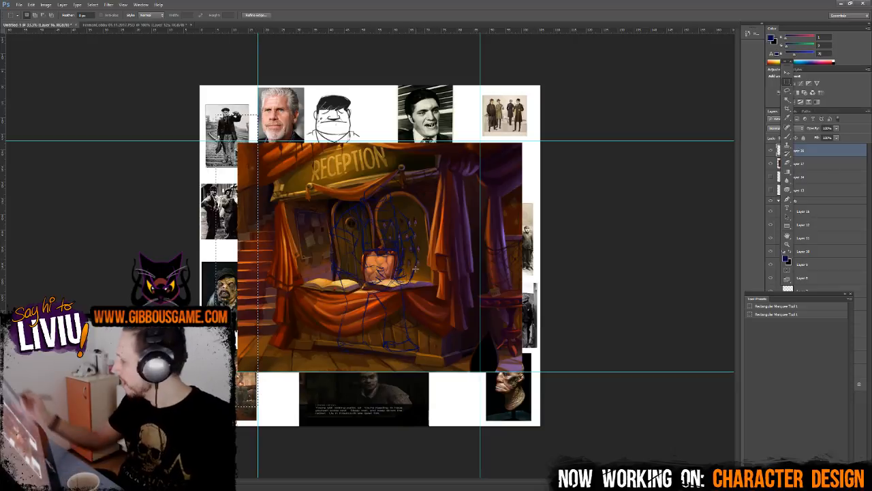
pyautogui.keyDown('ctrl'); pyautogui.click(416, 269); pyautogui.keyUp('ctrl')
pyautogui.press('Delete')
pyautogui.hotkey('ctrl', 'd')
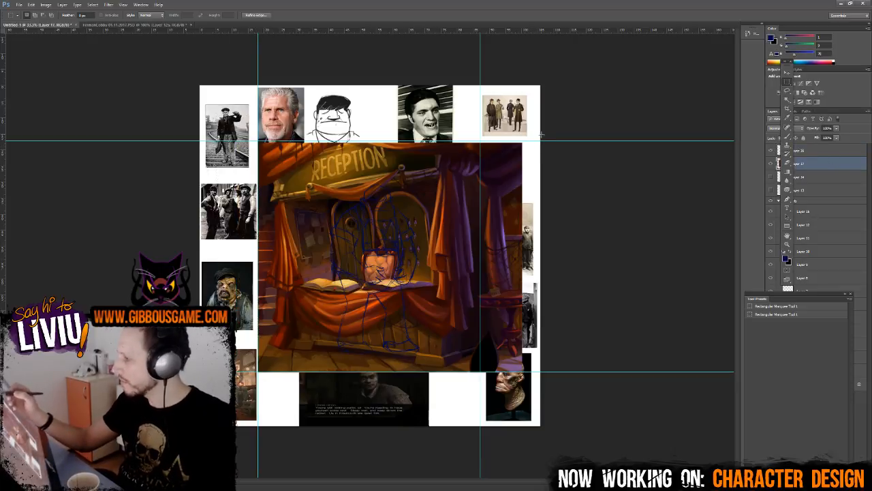
pyautogui.moveTo(480, 73); pyautogui.dragTo(607, 417)
pyautogui.press('Delete')
pyautogui.hotkey('ctrl', 'd')
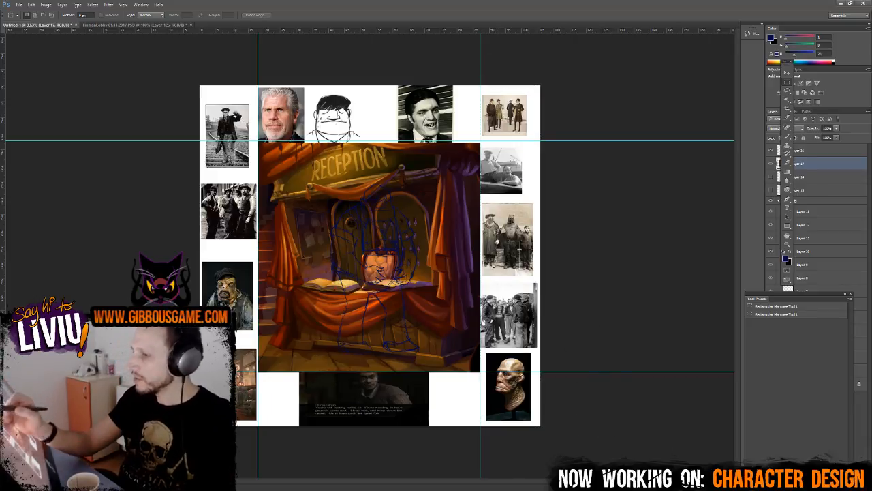
# - Delete the strip of the lobby image overlapping the portraits above and clear its bottom edge along the lower guide
pyautogui.moveTo(230, 127); pyautogui.dragTo(556, 158)
pyautogui.press('Delete')
pyautogui.hotkey('ctrl', 'd')
pyautogui.moveTo(258, 392); pyautogui.dragTo(533, 361)
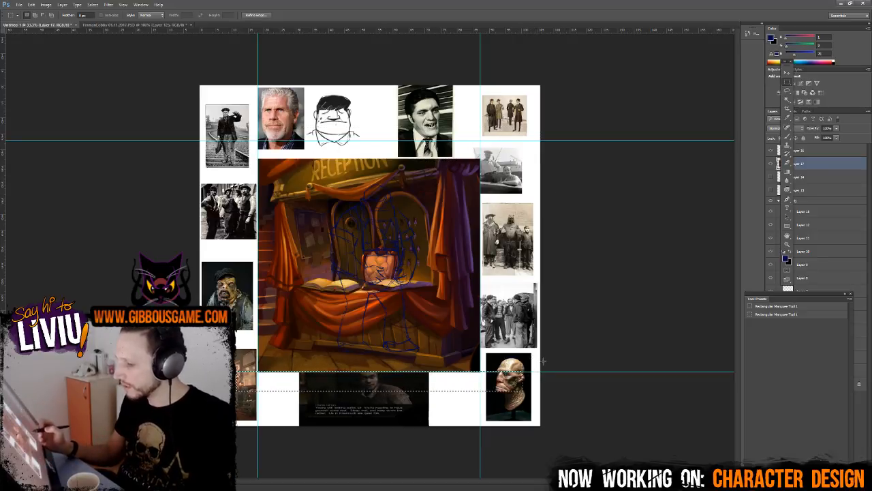
pyautogui.press('Delete')
pyautogui.hotkey('ctrl', 'd')
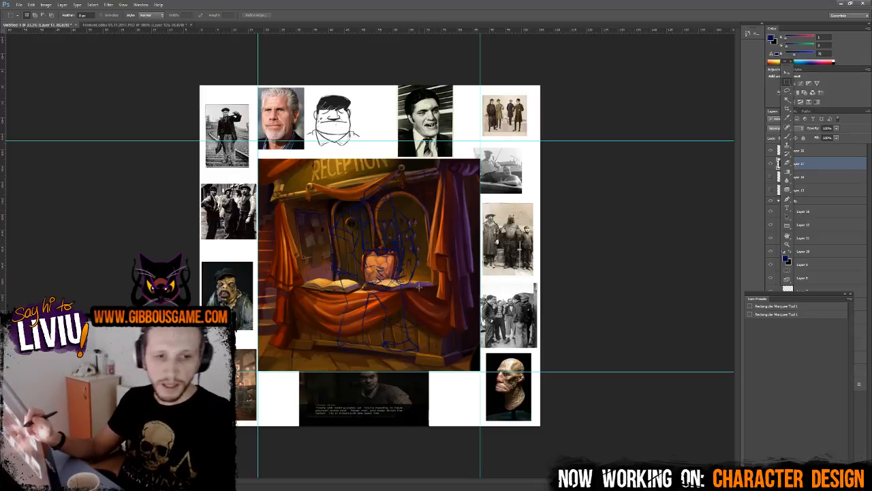
# - Recolor the character sketch lines black and flip the sketch horizontally
pyautogui.click(826, 151)
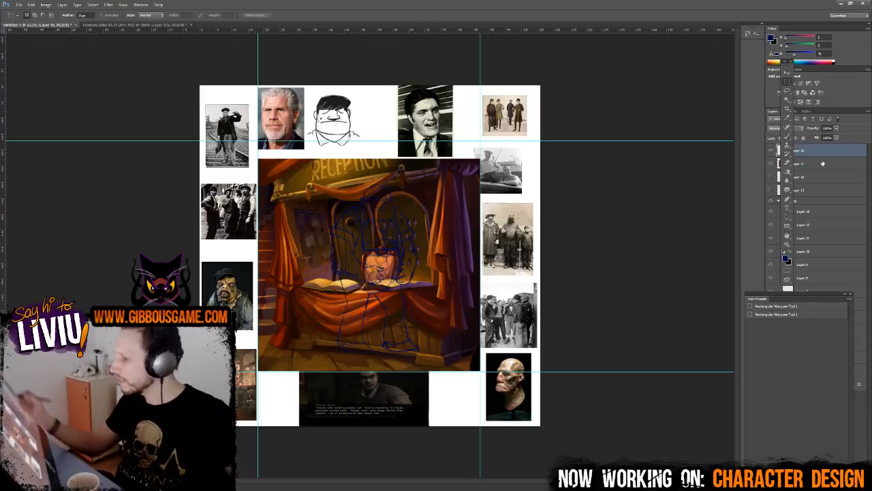
pyautogui.click(791, 253)
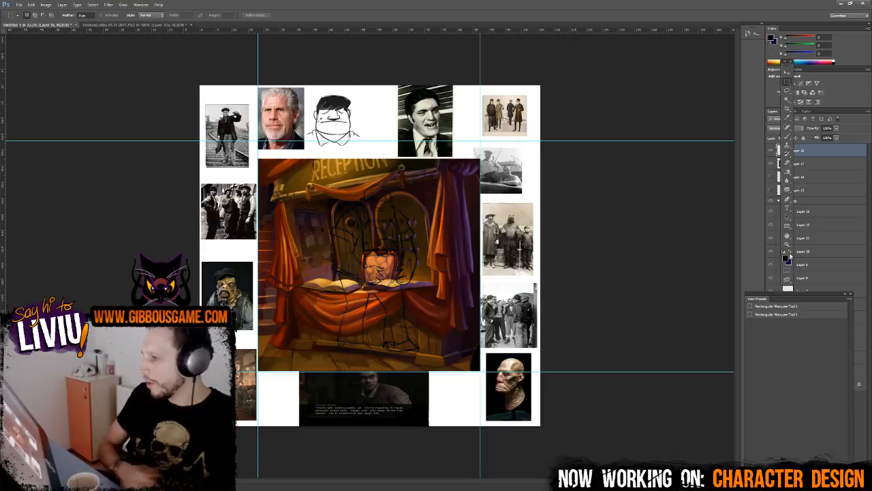
pyautogui.hotkey('ctrl', '+')
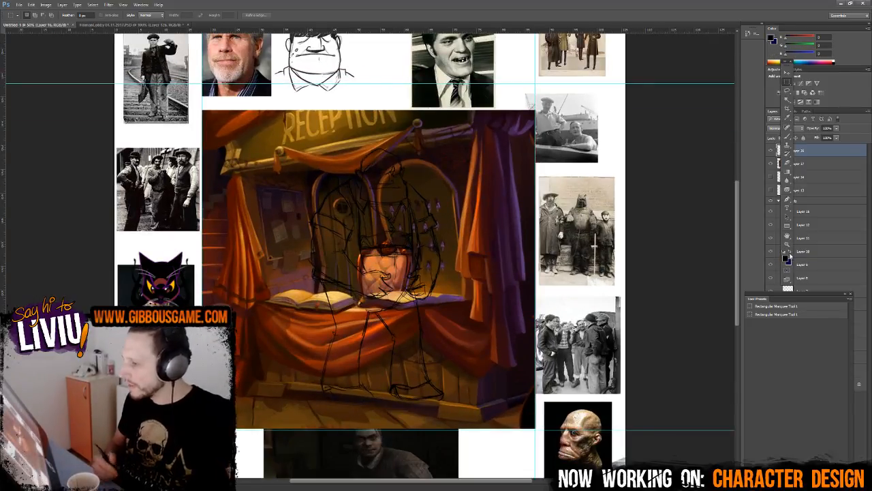
pyautogui.hotkey('ctrl', 't')
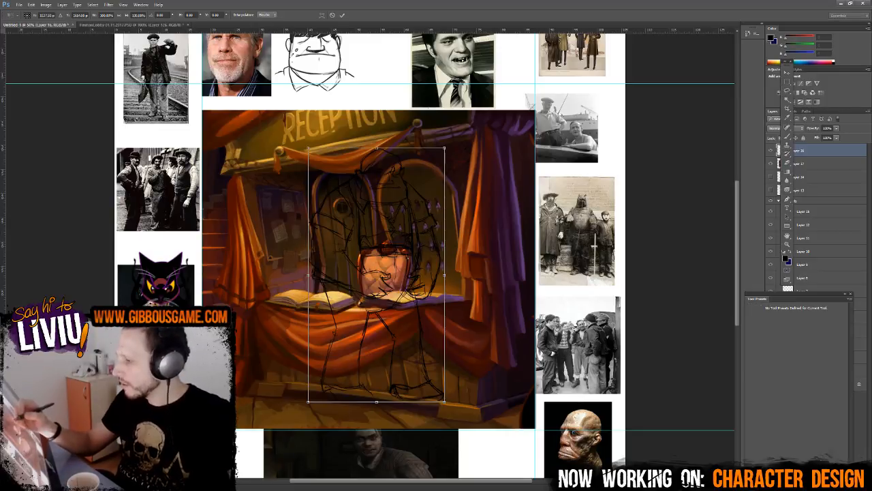
pyautogui.rightClick(415, 275)
pyautogui.click(448, 374)
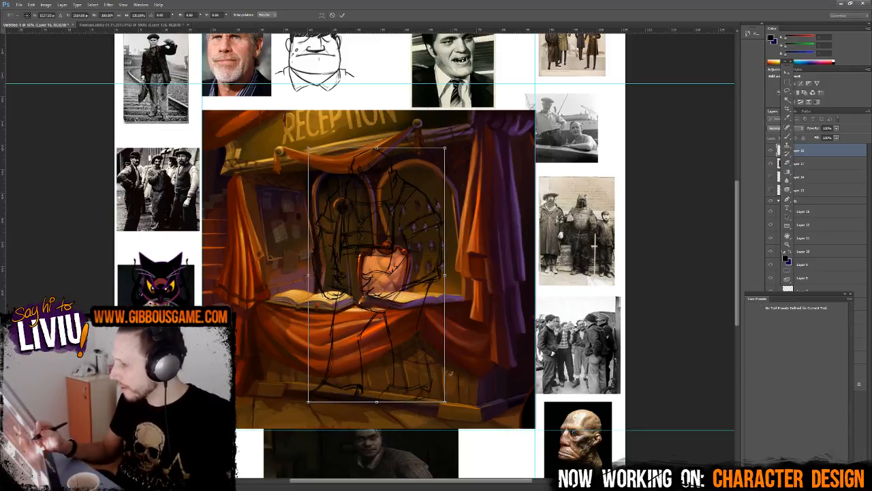
pyautogui.press('Return')
pyautogui.press('m')
pyautogui.hotkey('ctrl', 't')
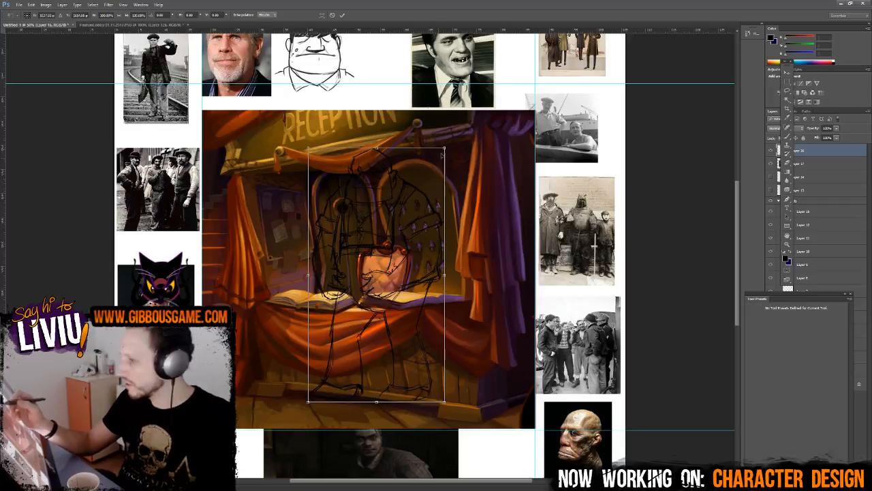
pyautogui.moveTo(442, 156)
pyautogui.mouseDown()
pyautogui.moveTo(409, 201)
pyautogui.moveTo(440, 160)
pyautogui.mouseUp()
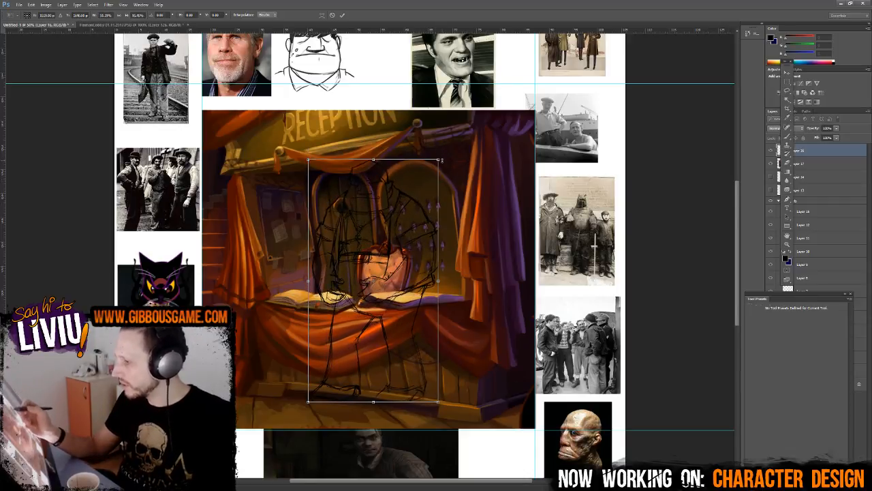
pyautogui.press('Return')
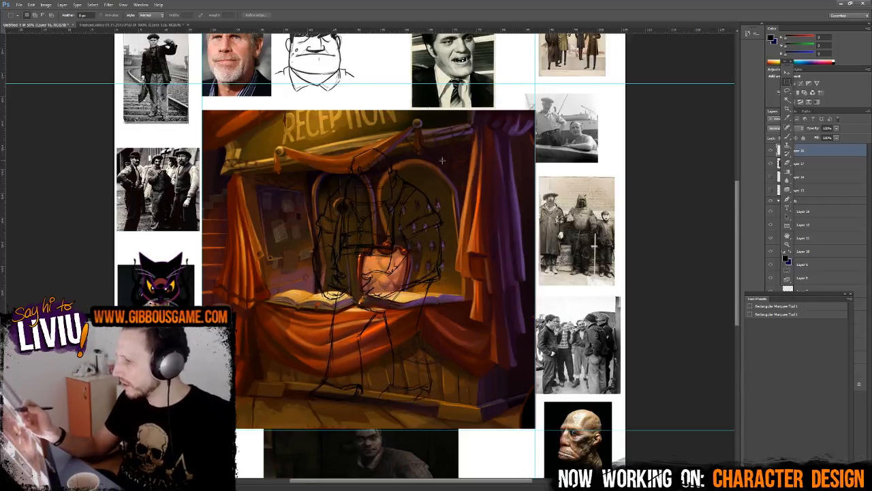
# - Move the tool presets clear of the layer list and add a new layer between the lobby image and the sketch
pyautogui.click(827, 164)
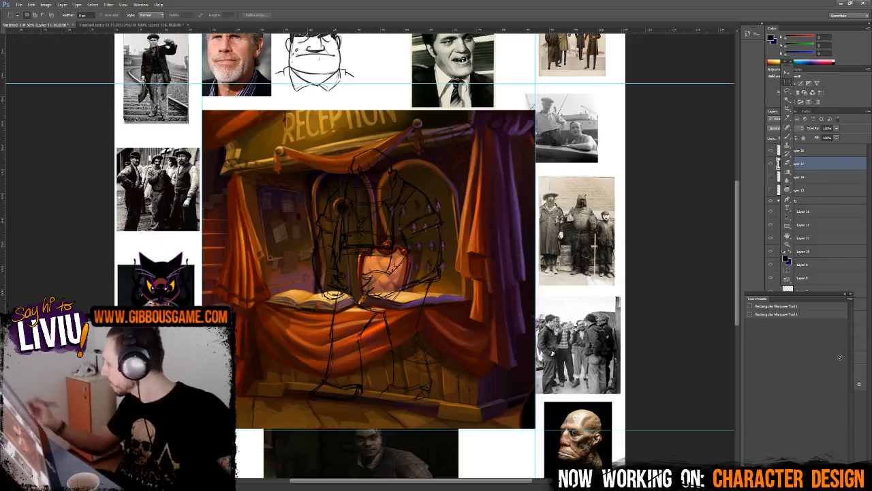
pyautogui.moveTo(796, 294); pyautogui.dragTo(682, 275)
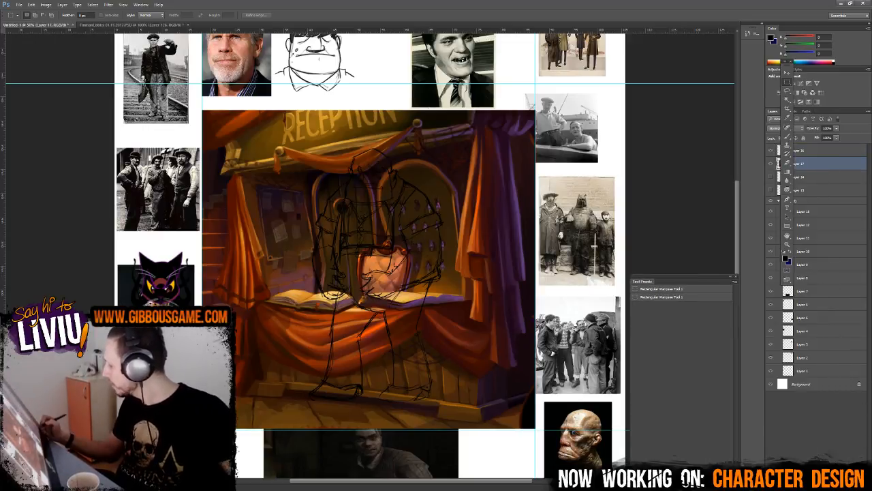
pyautogui.hotkey('ctrl', 'shift', 'alt', 'n')
# - Set the foreground color to a sandy tan skin tone with a hue of about 40° and choose the Fatboy brush preset
pyautogui.click(787, 260)
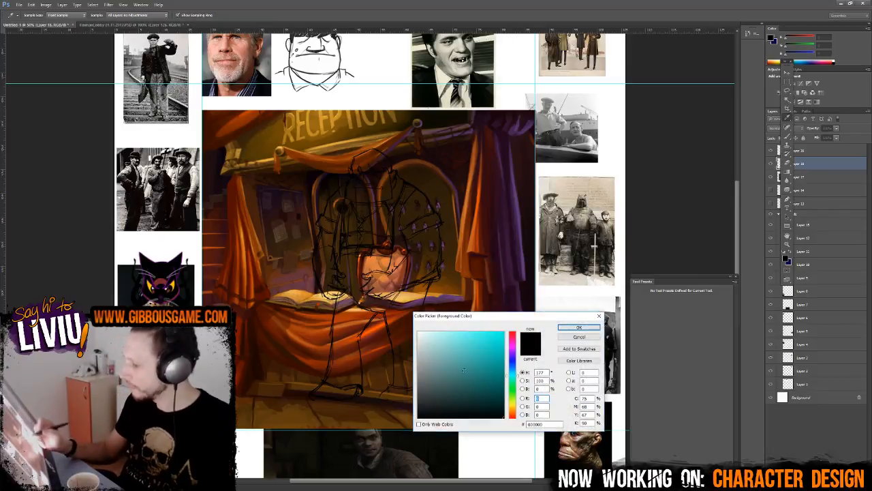
pyautogui.moveTo(514, 403); pyautogui.dragTo(516, 410)
pyautogui.moveTo(462, 355)
pyautogui.mouseDown()
pyautogui.moveTo(464, 338)
pyautogui.moveTo(467, 350)
pyautogui.mouseUp()
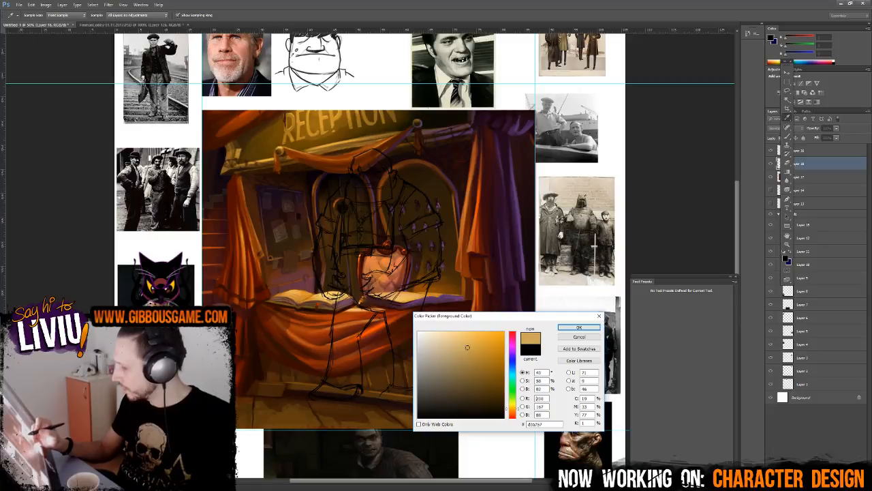
pyautogui.click(579, 327)
pyautogui.press('b')
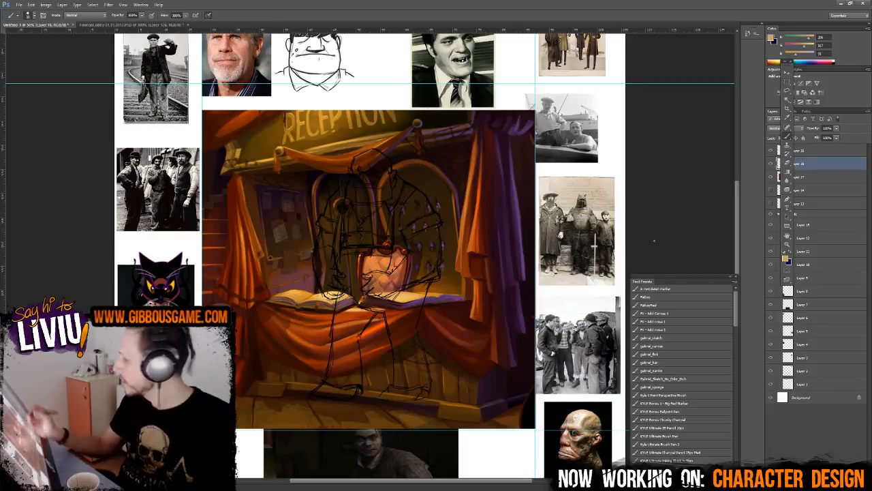
pyautogui.click(670, 297)
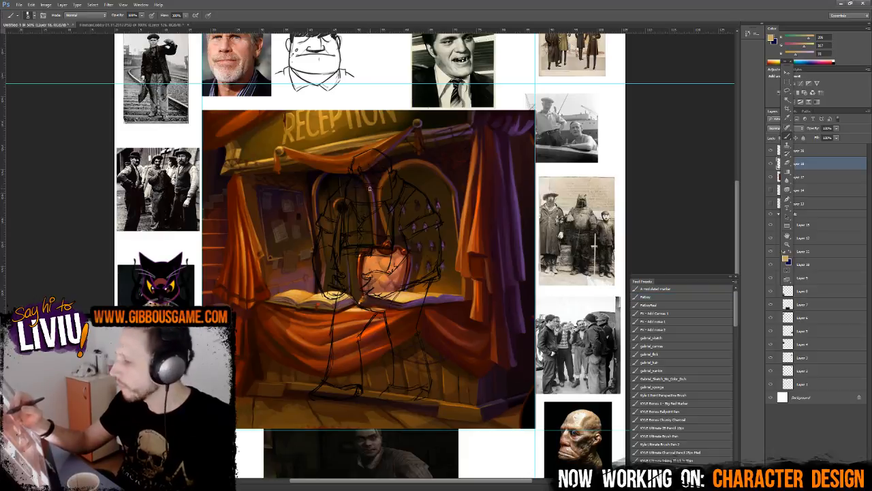
# - Block in the character's face, neck and the forearm beside the notice board with the sandy tan skin tone
pyautogui.moveTo(361, 183)
pyautogui.mouseDown()
pyautogui.moveTo(382, 174)
pyautogui.moveTo(386, 193)
pyautogui.moveTo(361, 211)
pyautogui.moveTo(349, 189)
pyautogui.moveTo(354, 179)
pyautogui.moveTo(352, 198)
pyautogui.moveTo(373, 170)
pyautogui.mouseUp()
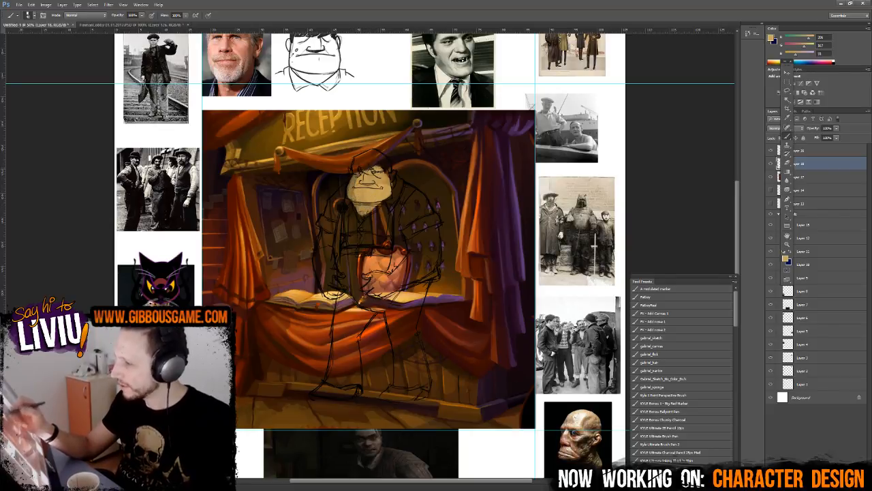
pyautogui.hotkey('ctrl', '+')
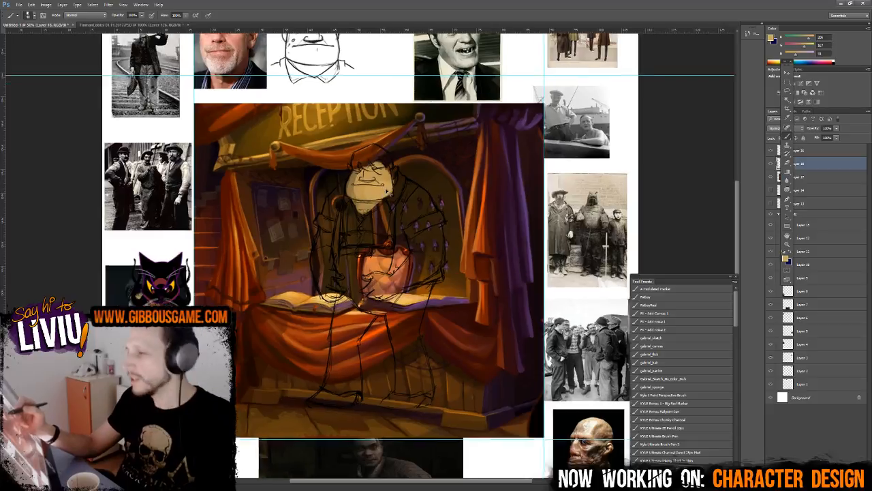
pyautogui.moveTo(308, 250)
pyautogui.mouseDown()
pyautogui.moveTo(306, 228)
pyautogui.moveTo(317, 256)
pyautogui.moveTo(310, 264)
pyautogui.moveTo(314, 241)
pyautogui.moveTo(300, 275)
pyautogui.mouseUp()
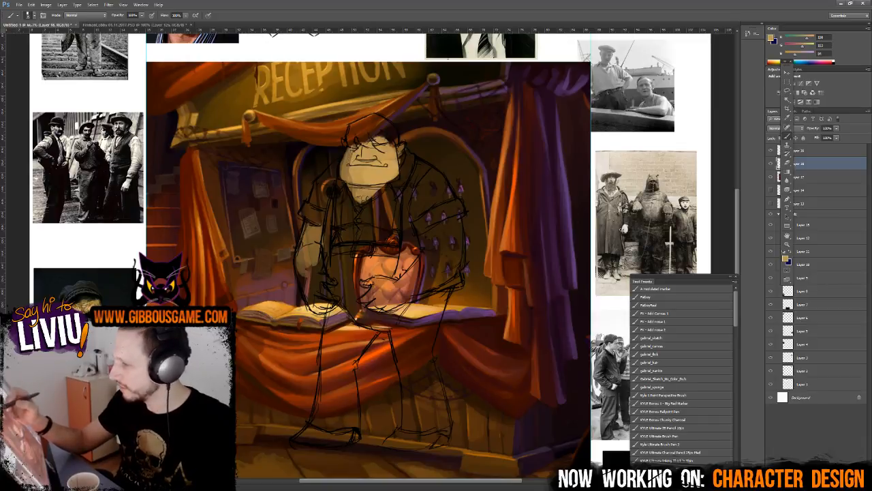
pyautogui.moveTo(344, 170)
pyautogui.mouseDown()
pyautogui.moveTo(353, 142)
pyautogui.moveTo(342, 178)
pyautogui.mouseUp()
pyautogui.moveTo(366, 150); pyautogui.dragTo(391, 142)
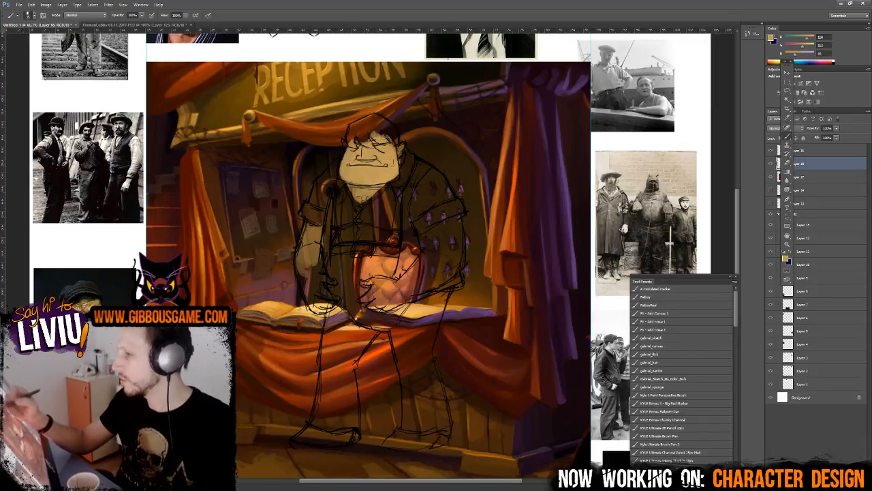
pyautogui.moveTo(356, 181); pyautogui.dragTo(367, 196)
pyautogui.hotkey('ctrl', '-')
pyautogui.hotkey('ctrl', '+')
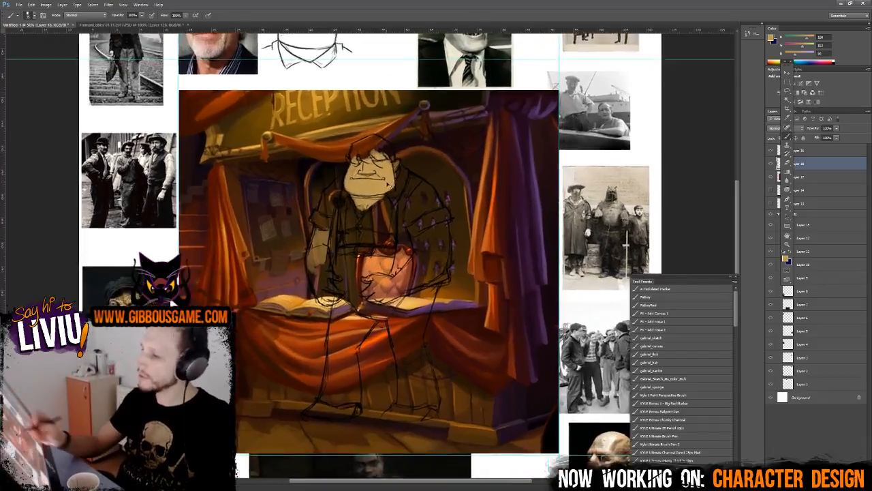
pyautogui.moveTo(311, 226)
pyautogui.mouseDown()
pyautogui.moveTo(304, 278)
pyautogui.moveTo(320, 254)
pyautogui.moveTo(310, 303)
pyautogui.moveTo(325, 307)
pyautogui.moveTo(334, 297)
pyautogui.moveTo(315, 267)
pyautogui.mouseUp()
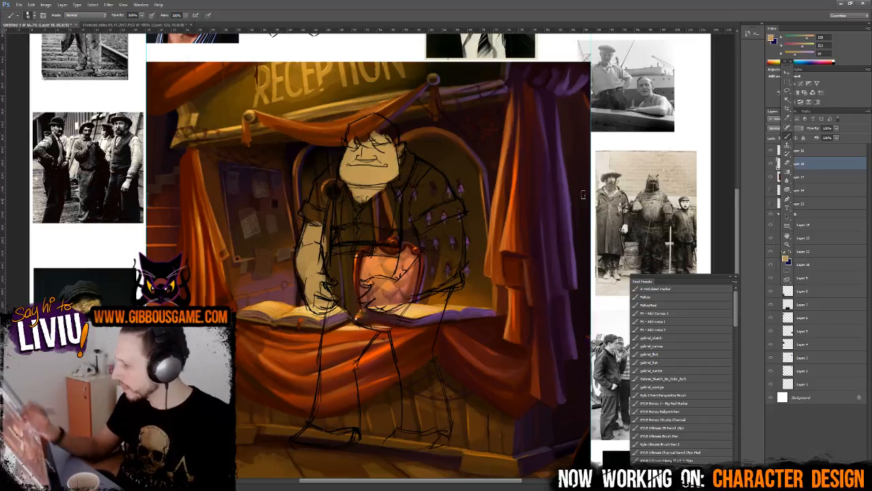
# - Set the foreground color to an orange with a hue of about 20° and brush a light tint over the middle of the face
pyautogui.press('i')
pyautogui.click(786, 260)
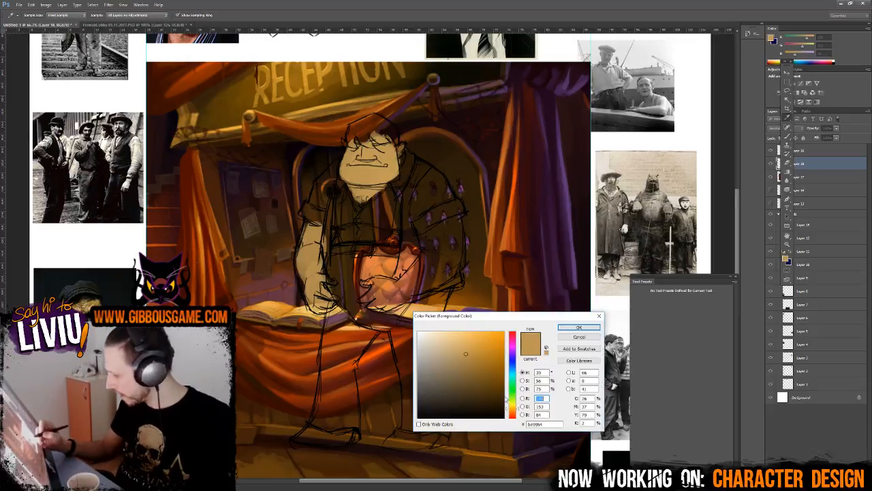
pyautogui.moveTo(514, 412); pyautogui.dragTo(518, 416)
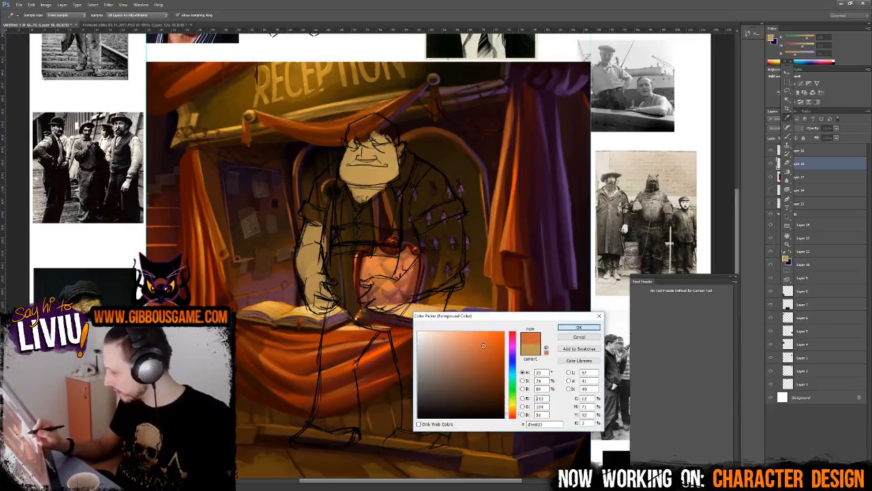
pyautogui.press('Return')
pyautogui.press('b')
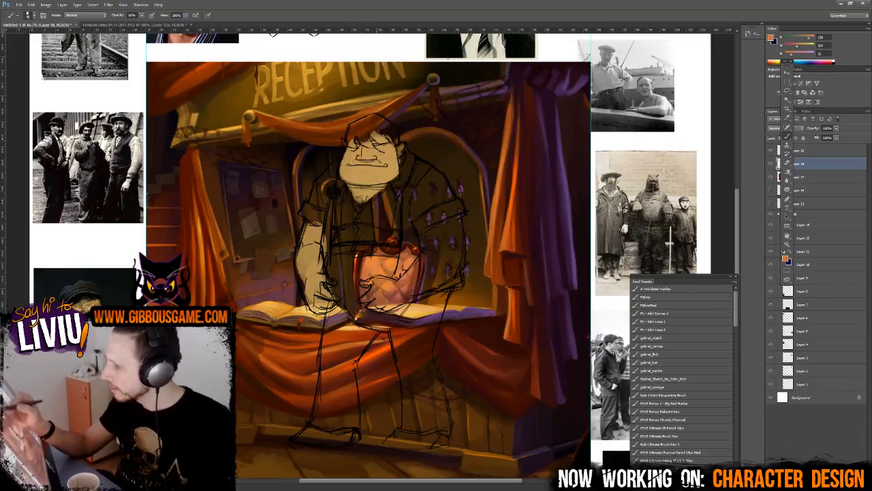
pyautogui.moveTo(367, 147); pyautogui.dragTo(369, 154)
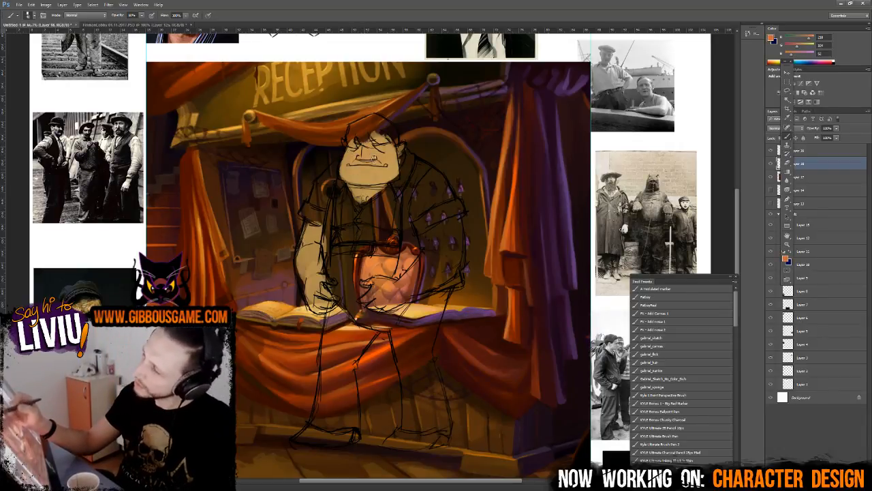
# - Sample the blended skin color from the face and paint it over the forearm beside the notice board
pyautogui.keyDown('alt'); pyautogui.click(390, 150); pyautogui.keyUp('alt')
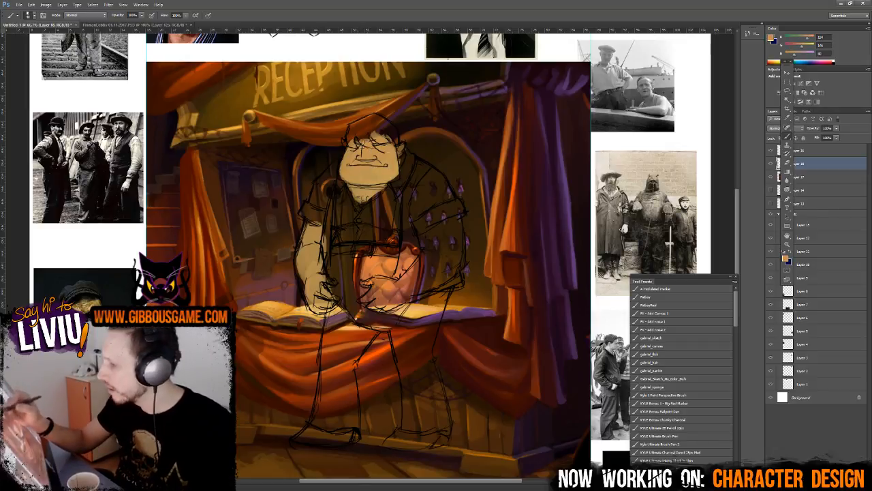
pyautogui.hotkey('ctrl', '-')
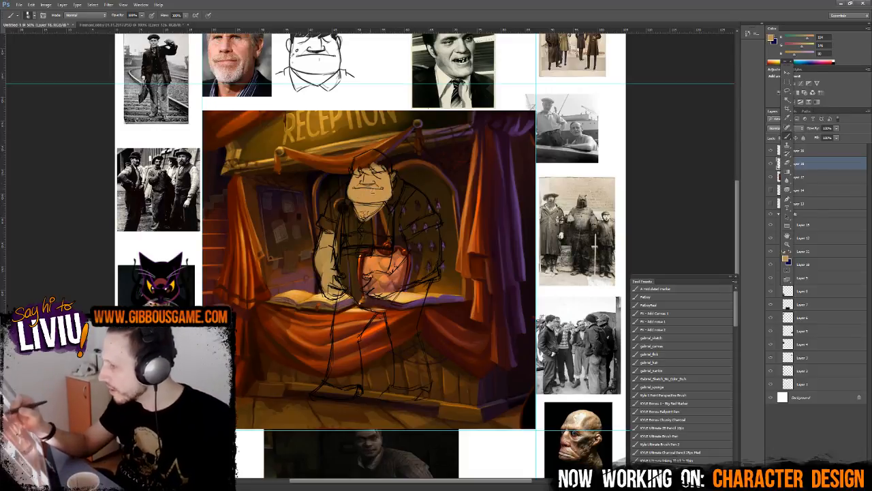
pyautogui.hotkey('ctrl', '+')
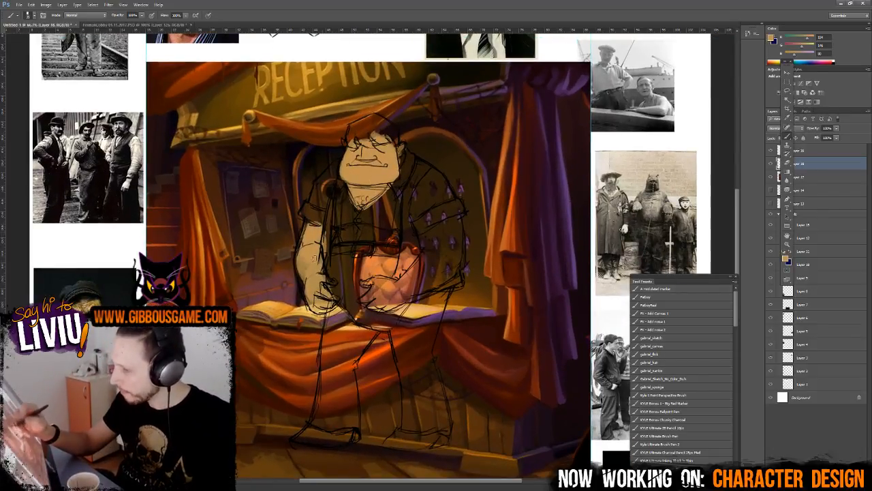
pyautogui.moveTo(314, 258); pyautogui.dragTo(304, 275)
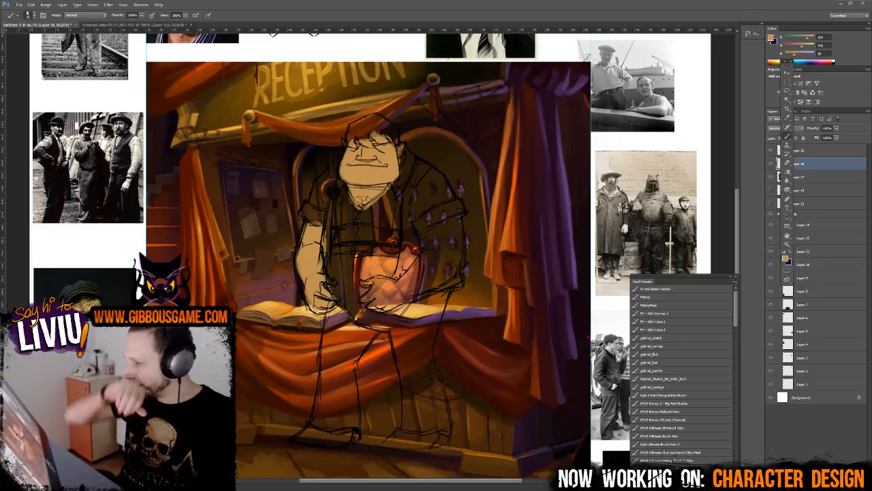
# - Fill the character's other forearm and the hand resting on the belly with the sampled skin color
pyautogui.click(450, 241)
pyautogui.click(436, 217)
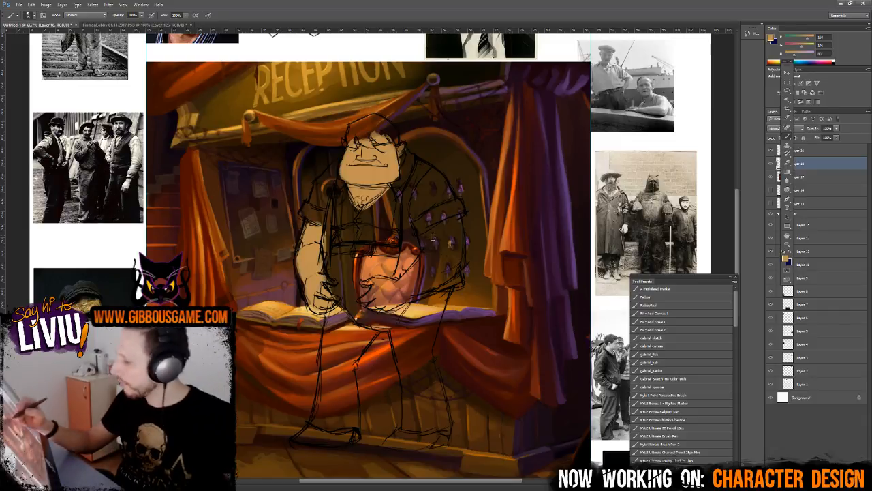
pyautogui.rightClick(440, 221)
pyautogui.moveTo(426, 243)
pyautogui.mouseDown()
pyautogui.moveTo(452, 220)
pyautogui.moveTo(430, 256)
pyautogui.moveTo(453, 254)
pyautogui.moveTo(456, 240)
pyautogui.moveTo(401, 284)
pyautogui.moveTo(375, 285)
pyautogui.moveTo(368, 300)
pyautogui.moveTo(406, 300)
pyautogui.moveTo(446, 259)
pyautogui.moveTo(458, 293)
pyautogui.moveTo(436, 285)
pyautogui.moveTo(456, 265)
pyautogui.moveTo(453, 282)
pyautogui.moveTo(437, 282)
pyautogui.mouseUp()
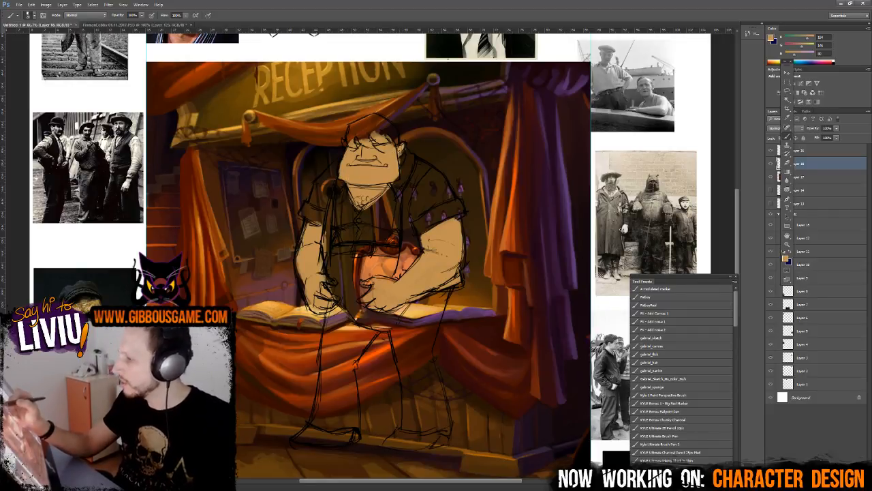
pyautogui.hotkey('ctrl', '-')
pyautogui.hotkey('ctrl', '-')
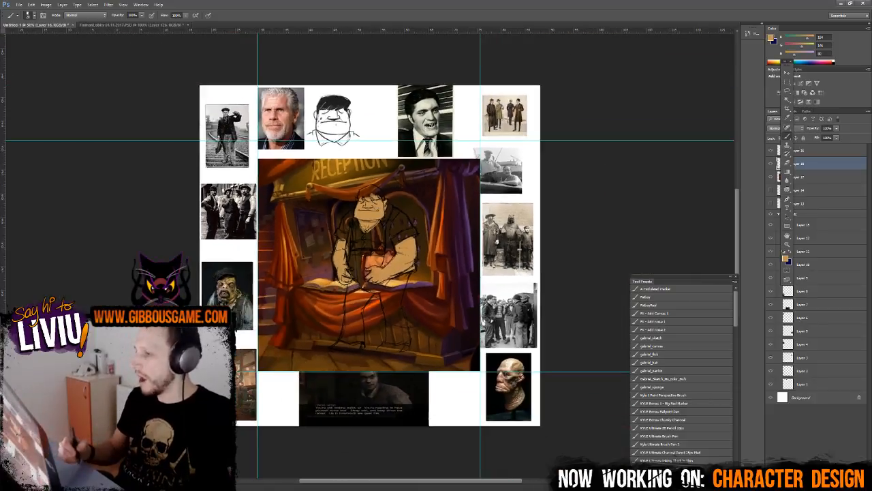
pyautogui.hotkey('ctrl', '+')
pyautogui.hotkey('ctrl', '+')
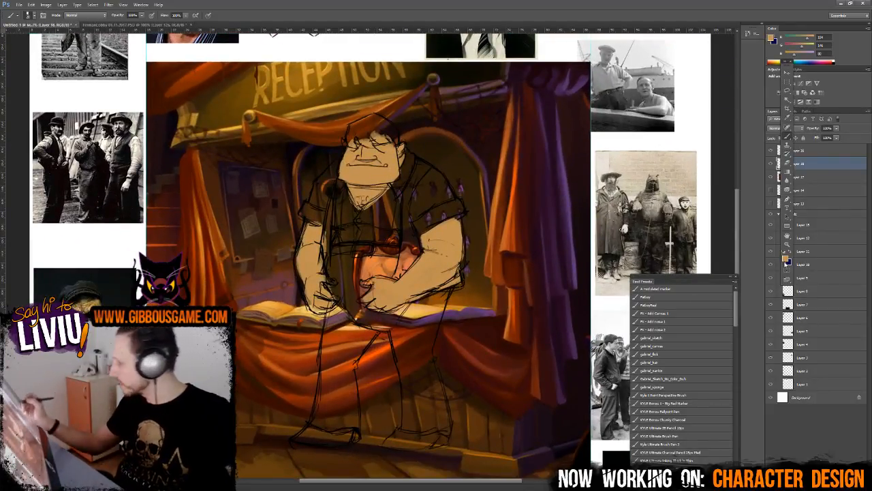
# - Set the foreground color to a dark olive green (#57642F) and block in the short-sleeved shirt
pyautogui.click(787, 260)
pyautogui.click(513, 393)
pyautogui.moveTo(516, 393); pyautogui.dragTo(464, 384)
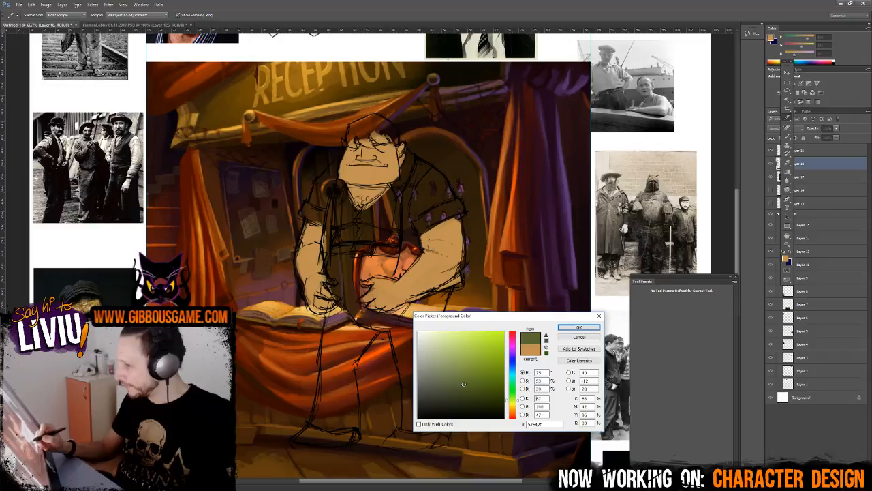
pyautogui.click(579, 327)
pyautogui.moveTo(313, 217)
pyautogui.mouseDown()
pyautogui.moveTo(351, 223)
pyautogui.moveTo(400, 196)
pyautogui.moveTo(443, 218)
pyautogui.moveTo(424, 229)
pyautogui.mouseUp()
pyautogui.hotkey('ctrl', '-')
pyautogui.hotkey('ctrl', '-')
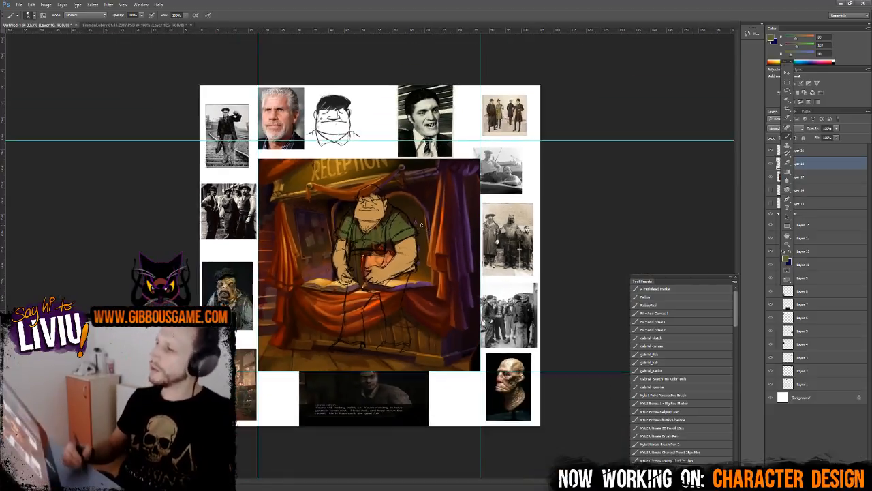
pyautogui.hotkey('ctrl', '+')
pyautogui.hotkey('ctrl', '+')
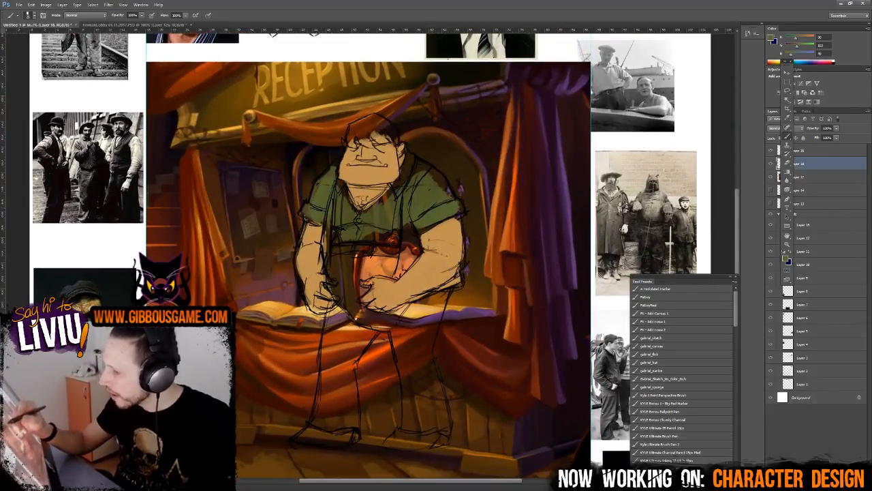
# - Fill the remaining gaps in the green shirt around the chest, collar and lower hem
pyautogui.moveTo(379, 211)
pyautogui.mouseDown()
pyautogui.moveTo(411, 175)
pyautogui.moveTo(446, 195)
pyautogui.moveTo(443, 178)
pyautogui.moveTo(407, 156)
pyautogui.moveTo(405, 171)
pyautogui.mouseUp()
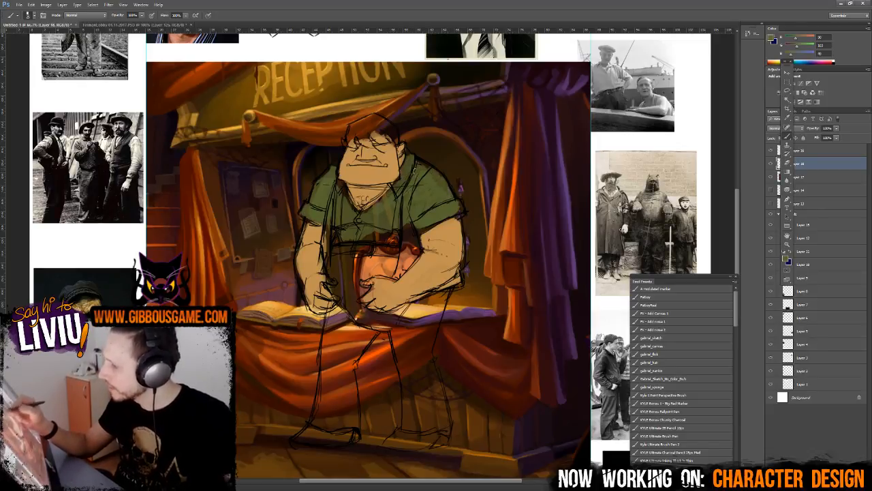
pyautogui.hotkey('ctrl', '-')
pyautogui.hotkey('ctrl', '-')
pyautogui.hotkey('ctrl', '+')
pyautogui.hotkey('ctrl', '+')
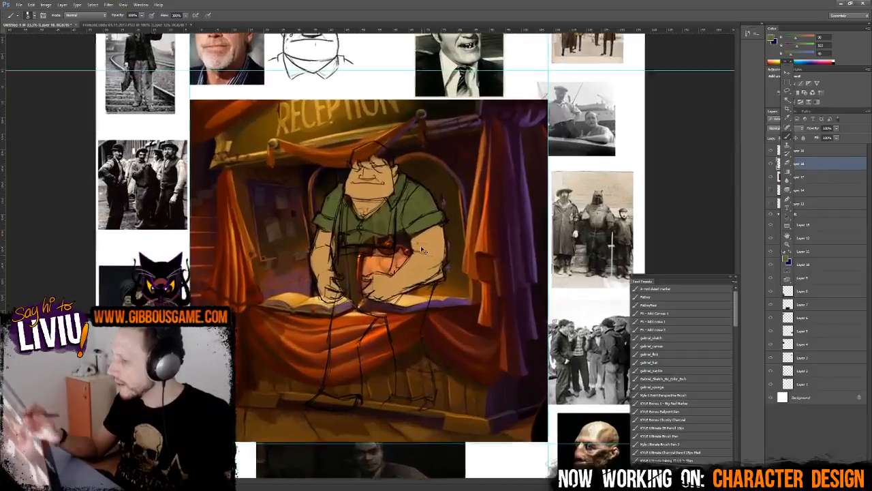
pyautogui.moveTo(362, 216)
pyautogui.mouseDown()
pyautogui.moveTo(369, 233)
pyautogui.moveTo(409, 225)
pyautogui.moveTo(412, 236)
pyautogui.moveTo(372, 227)
pyautogui.mouseUp()
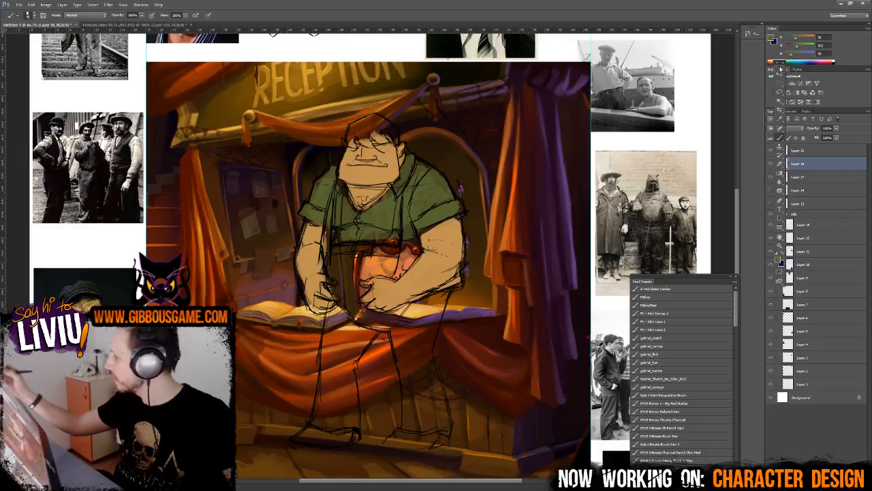
# - Toggle the lobby image's visibility to compare the colored character against plain white and the scene
pyautogui.click(771, 177)
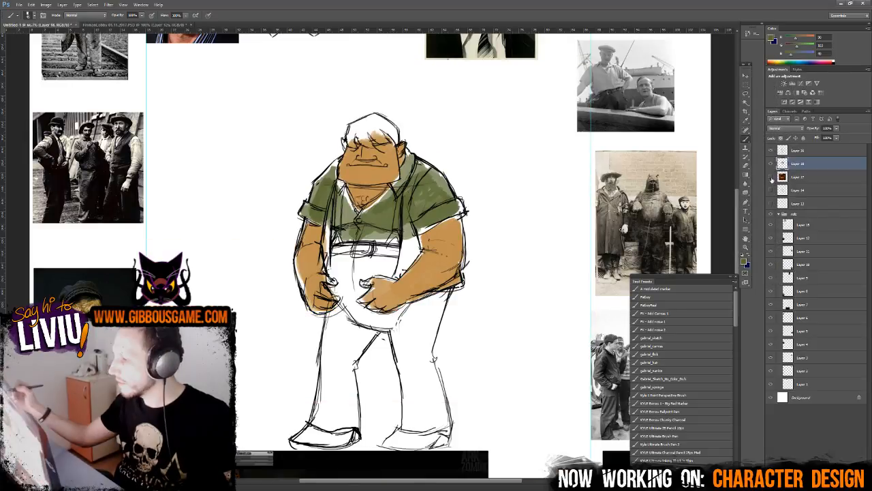
pyautogui.click(771, 176)
pyautogui.click(771, 176)
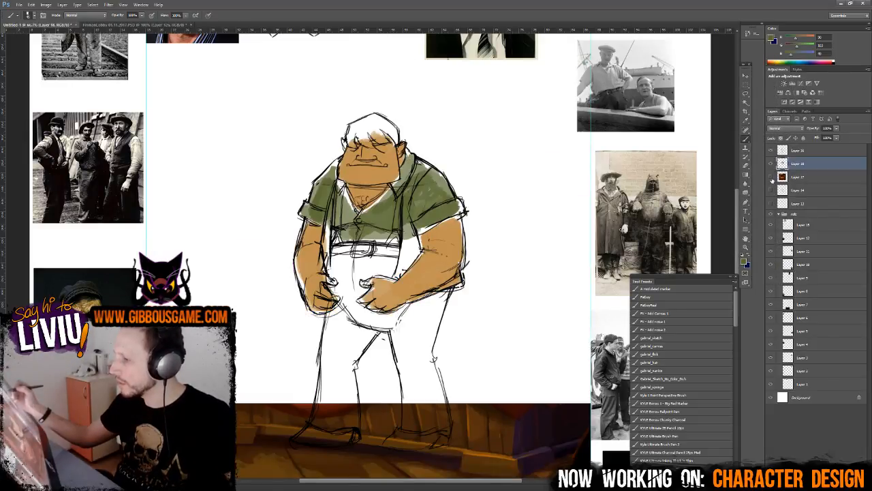
pyautogui.click(771, 177)
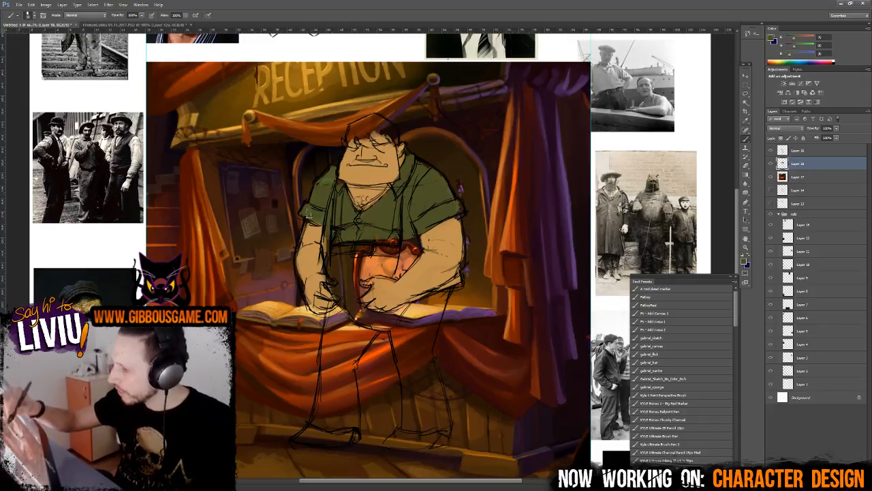
# - Touch up the shirt with a darker green, covering the edge of the sleeve nearest the purple curtains
pyautogui.hotkey('ctrl', '-')
pyautogui.hotkey('ctrl', '-')
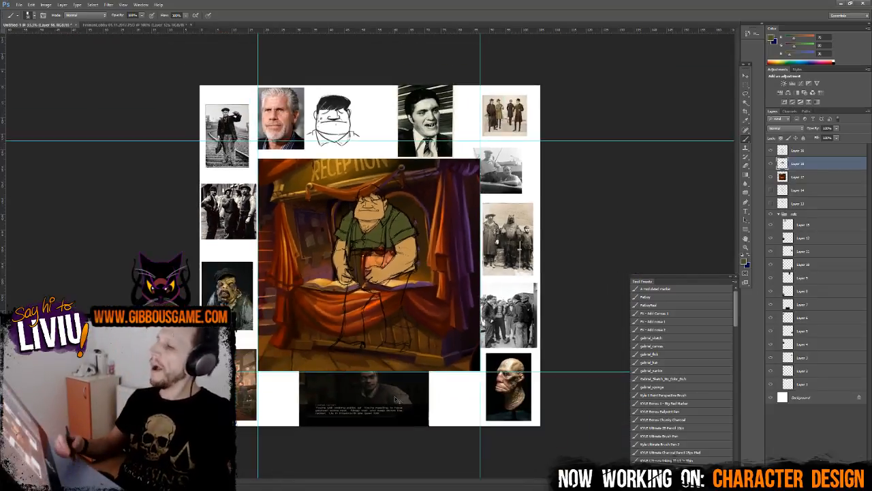
pyautogui.hotkey('ctrl', '+')
pyautogui.hotkey('ctrl', '+')
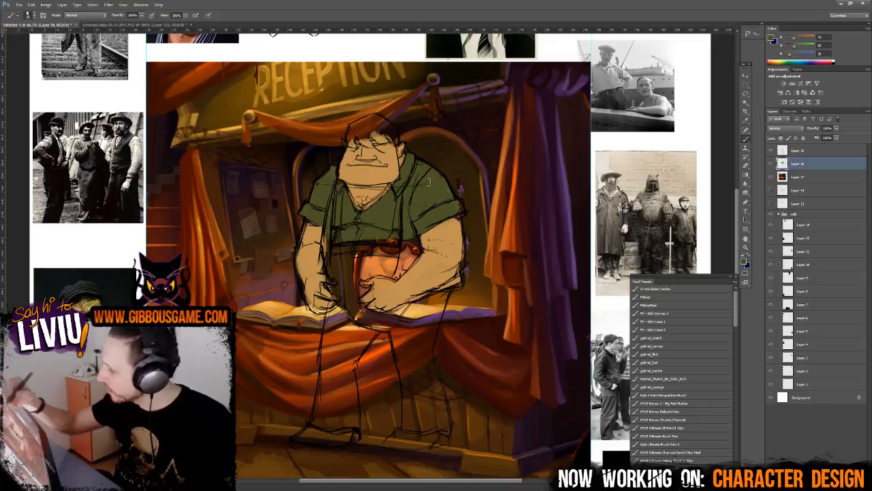
pyautogui.moveTo(454, 200); pyautogui.dragTo(464, 212)
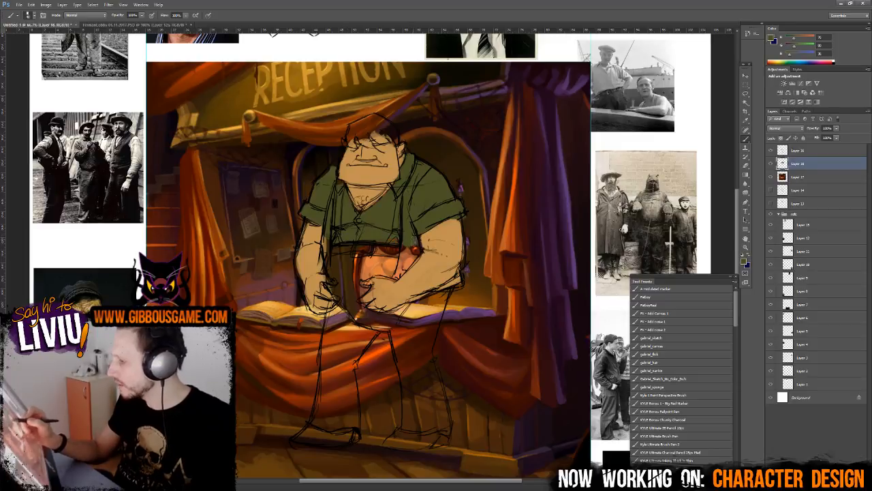
pyautogui.hotkey('ctrl', '-')
pyautogui.hotkey('ctrl', '-')
pyautogui.hotkey('ctrl', '+')
pyautogui.hotkey('ctrl', '+')
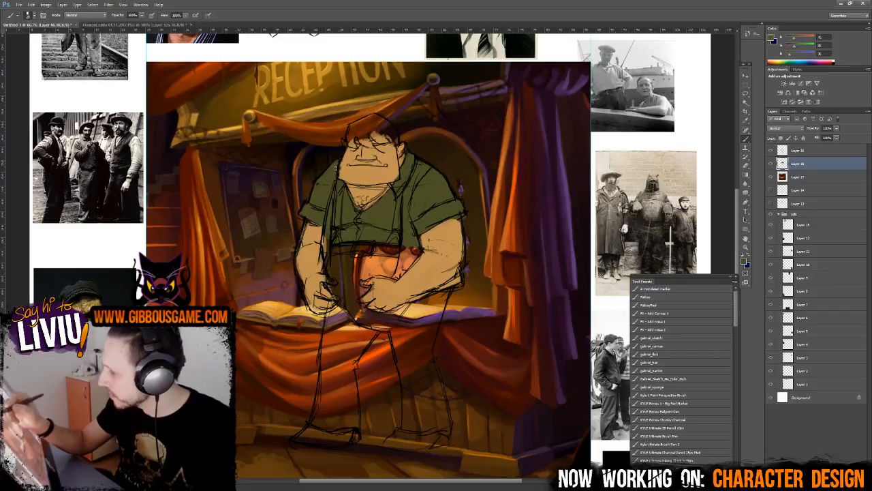
# - Sample the skin tone from the face, check the character at reduced size, and pick up an orange from the lobby's curtain
pyautogui.keyDown('alt'); pyautogui.click(348, 163); pyautogui.keyUp('alt')
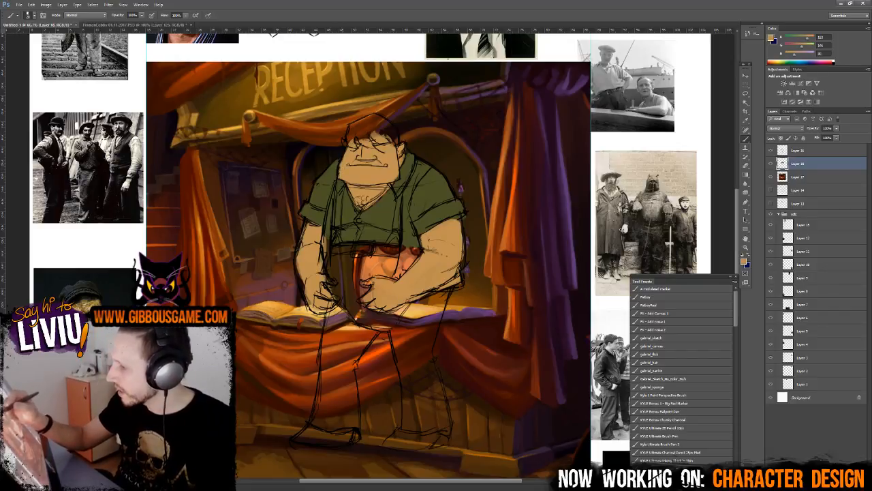
pyautogui.hotkey('ctrl', '-')
pyautogui.hotkey('ctrl', '-')
pyautogui.hotkey('ctrl', '-')
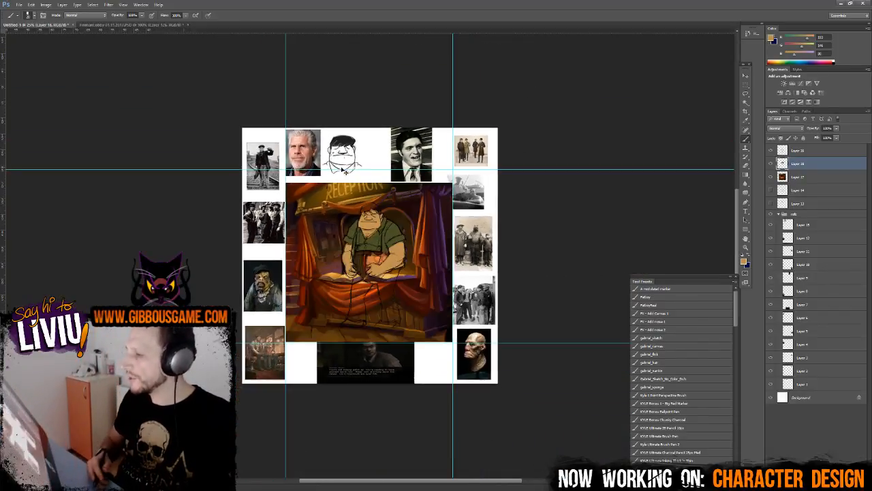
pyautogui.hotkey('ctrl', '+')
pyautogui.hotkey('ctrl', '+')
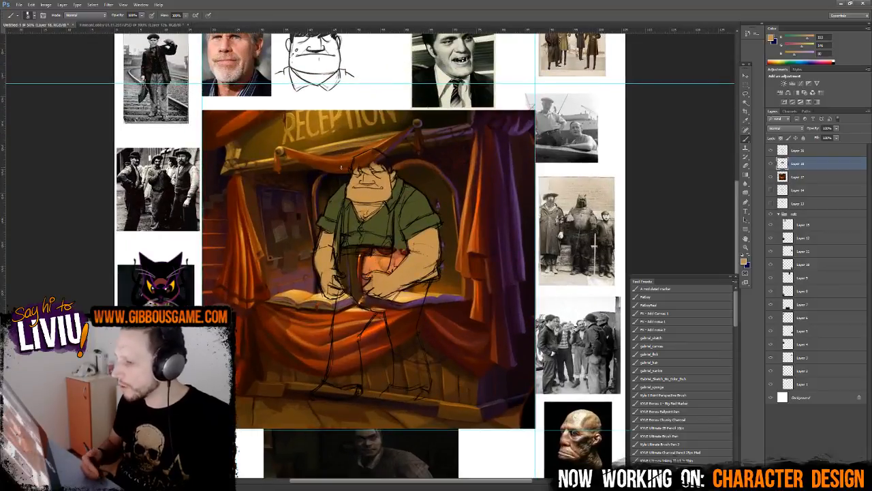
pyautogui.keyDown('alt'); pyautogui.click(246, 255); pyautogui.keyUp('alt')
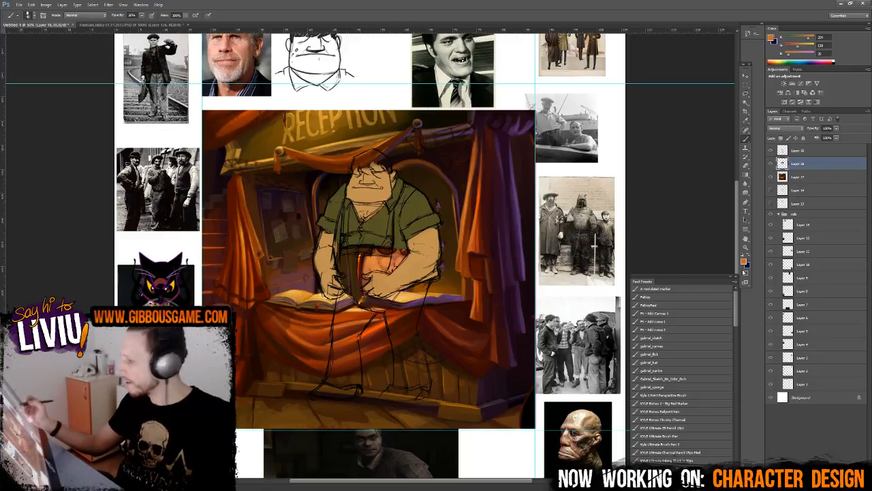
# - Pick a dark, muted olive green and repaint the shirt and sleeves with a larger brush, checking the character at reduced size
pyautogui.click(744, 263)
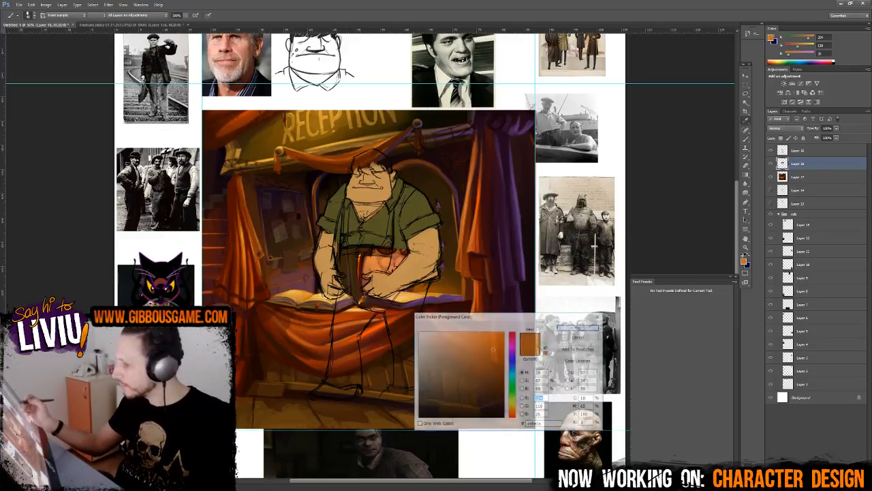
pyautogui.click(469, 389)
pyautogui.press('Return')
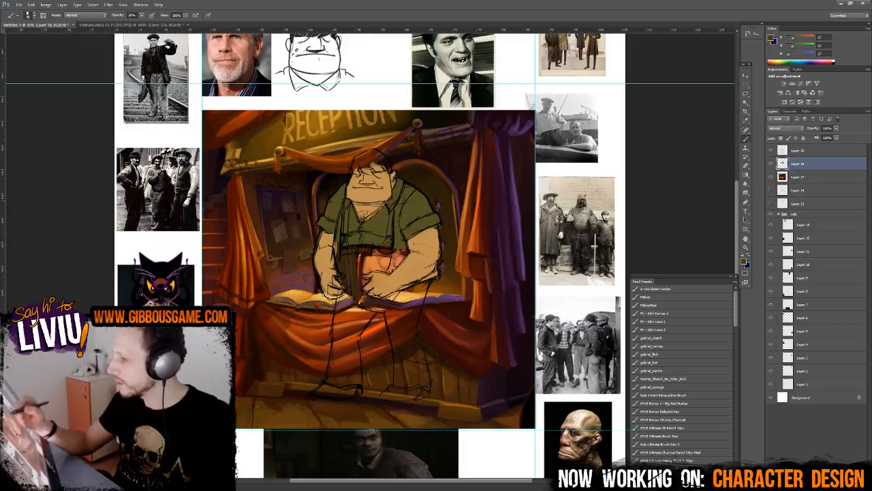
pyautogui.press(']')
pyautogui.press(']')
pyautogui.press(']')
pyautogui.press(']')
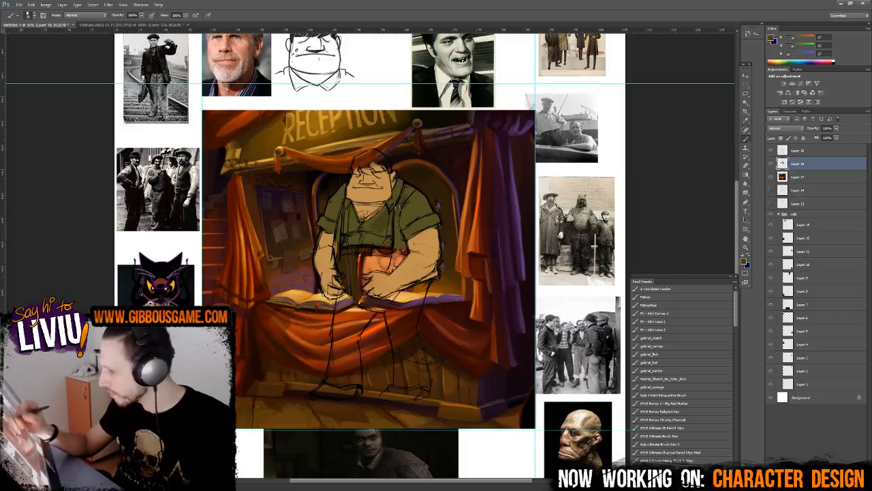
pyautogui.moveTo(412, 221); pyautogui.dragTo(432, 229)
pyautogui.moveTo(418, 199)
pyautogui.mouseDown()
pyautogui.moveTo(425, 214)
pyautogui.moveTo(423, 203)
pyautogui.moveTo(398, 195)
pyautogui.moveTo(360, 242)
pyautogui.moveTo(346, 214)
pyautogui.moveTo(337, 222)
pyautogui.mouseUp()
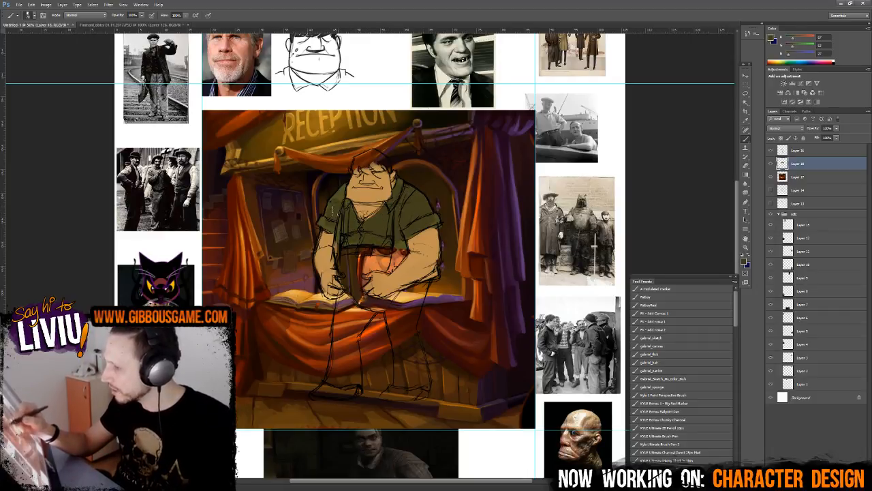
pyautogui.hotkey('ctrl', '-')
pyautogui.hotkey('ctrl', '-')
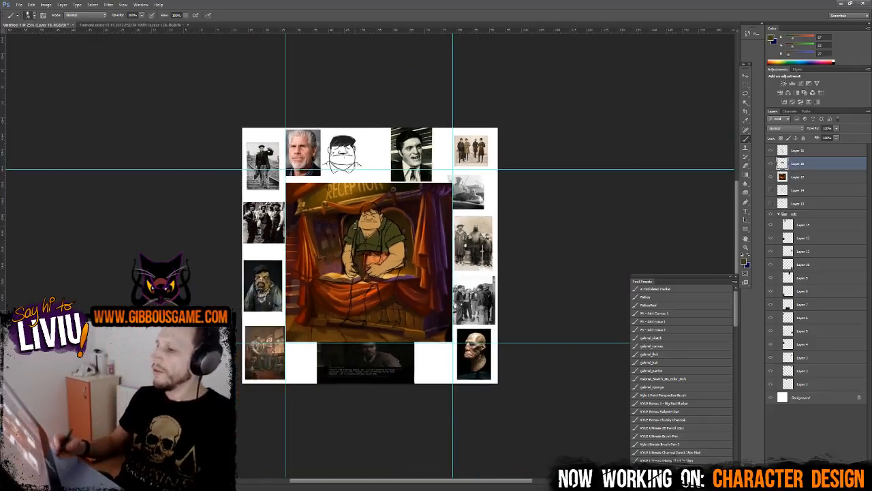
pyautogui.hotkey('ctrl', '+')
pyautogui.hotkey('ctrl', '+')
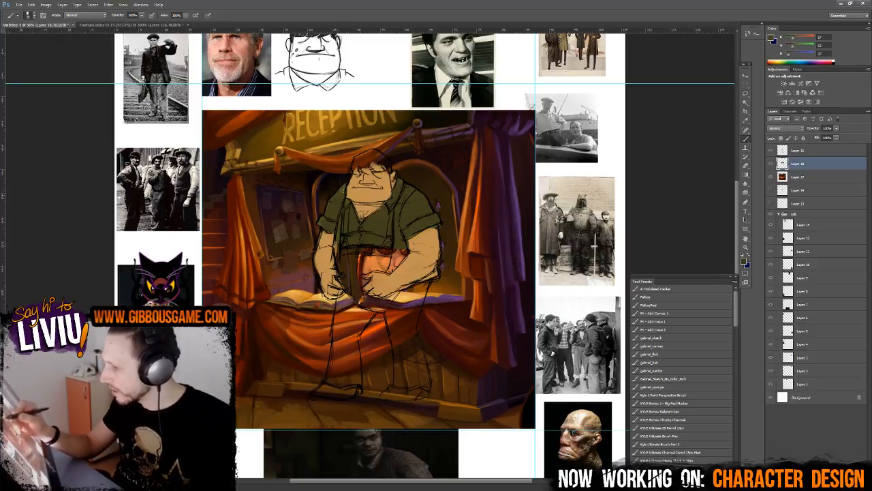
# - Choose a dark brown and paint the top of the trousers between the shirt hem and the hands
pyautogui.keyDown('alt'); pyautogui.click(337, 227); pyautogui.keyUp('alt')
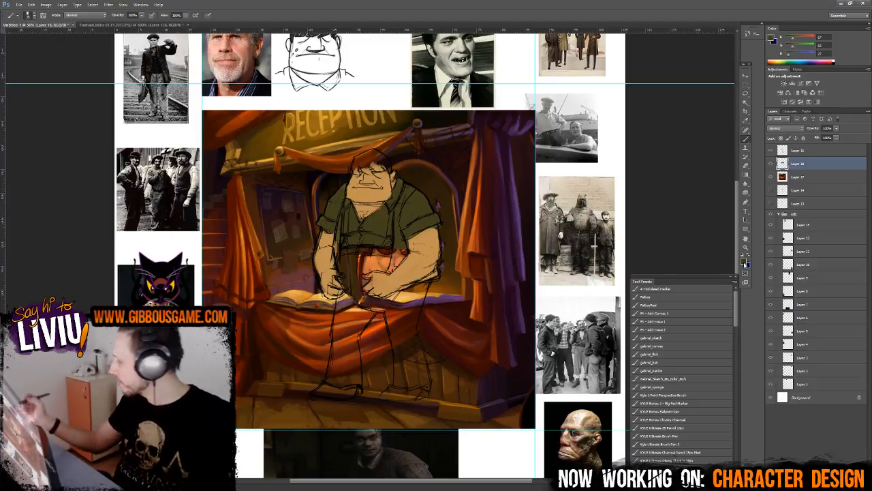
pyautogui.click(745, 264)
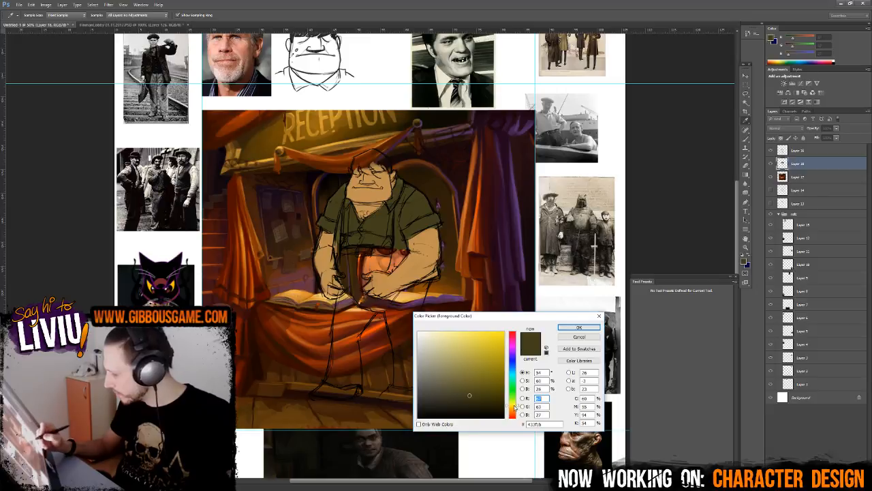
pyautogui.moveTo(514, 406)
pyautogui.mouseDown()
pyautogui.moveTo(516, 413)
pyautogui.moveTo(486, 394)
pyautogui.moveTo(497, 390)
pyautogui.moveTo(495, 399)
pyautogui.mouseUp()
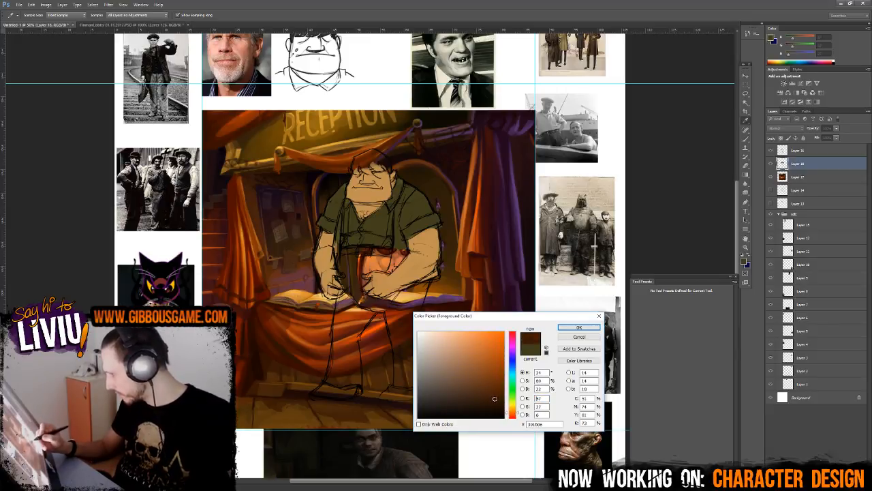
pyautogui.click(578, 327)
pyautogui.press('b')
pyautogui.moveTo(349, 259)
pyautogui.mouseDown()
pyautogui.moveTo(396, 264)
pyautogui.moveTo(403, 253)
pyautogui.mouseUp()
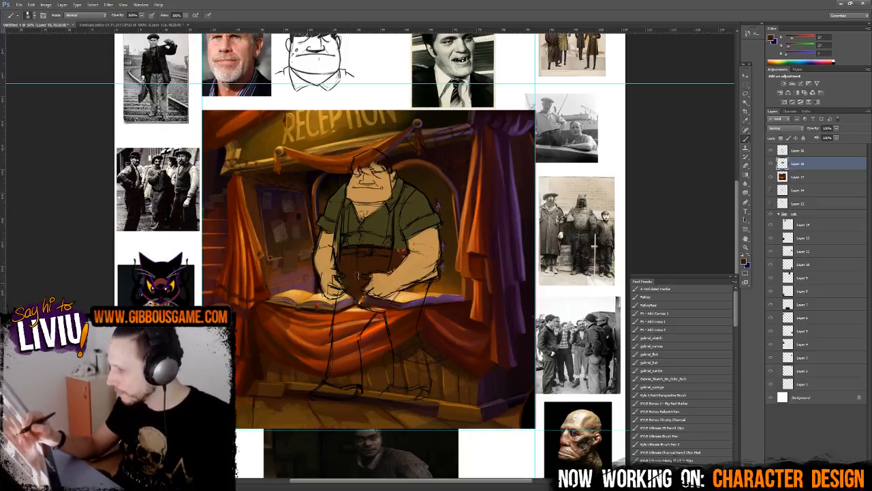
# - Block in both trouser legs with the dark brown down to the ankles and check the figure at reduced size
pyautogui.moveTo(349, 297)
pyautogui.mouseDown()
pyautogui.moveTo(343, 329)
pyautogui.moveTo(367, 322)
pyautogui.moveTo(369, 309)
pyautogui.moveTo(373, 322)
pyautogui.moveTo(370, 299)
pyautogui.moveTo(411, 305)
pyautogui.moveTo(402, 336)
pyautogui.moveTo(392, 319)
pyautogui.moveTo(402, 346)
pyautogui.mouseUp()
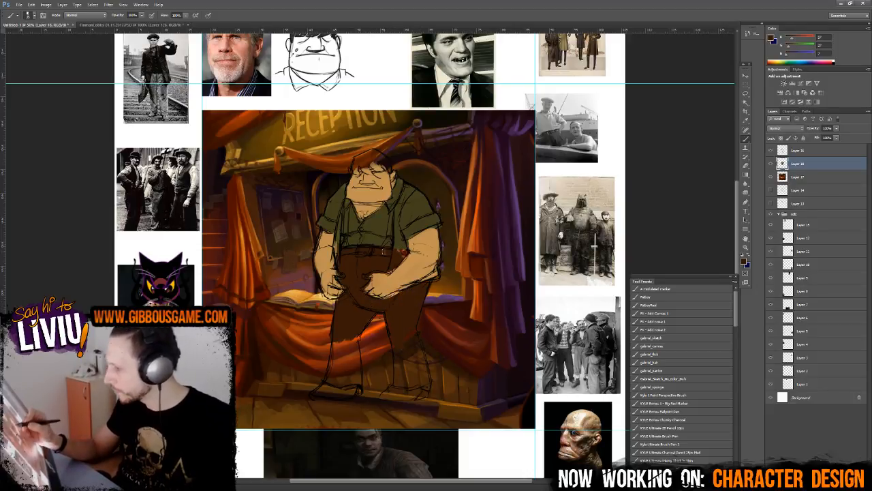
pyautogui.moveTo(392, 271); pyautogui.dragTo(390, 259)
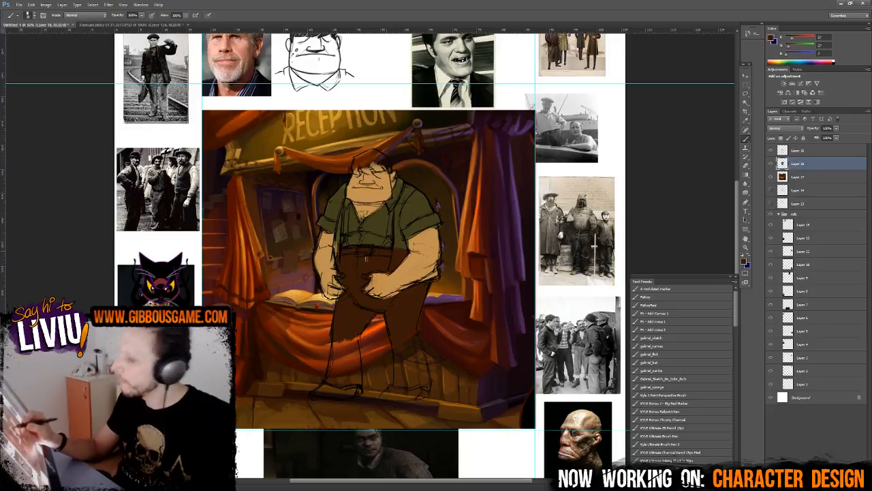
pyautogui.moveTo(336, 345)
pyautogui.mouseDown()
pyautogui.moveTo(343, 378)
pyautogui.moveTo(353, 334)
pyautogui.moveTo(375, 306)
pyautogui.moveTo(402, 341)
pyautogui.moveTo(395, 320)
pyautogui.moveTo(424, 383)
pyautogui.mouseUp()
pyautogui.scroll(-3, 424, 383)
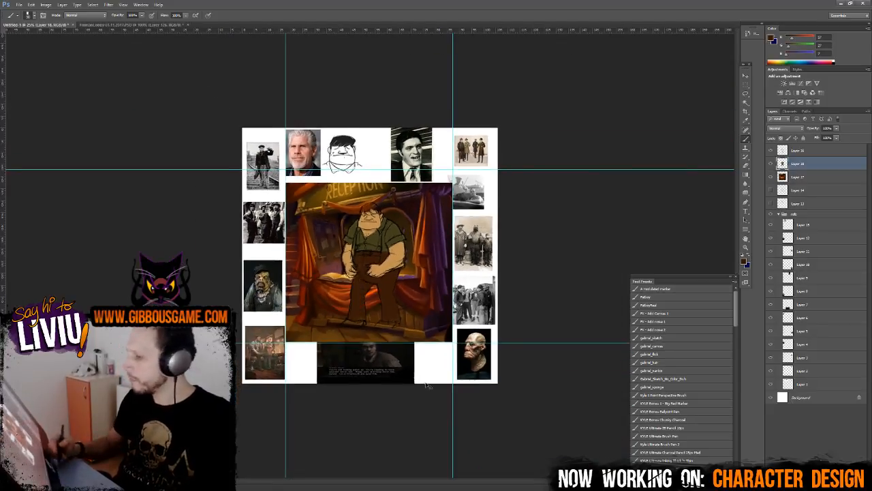
pyautogui.scroll(2, 427, 386)
pyautogui.scroll(1, 426, 386)
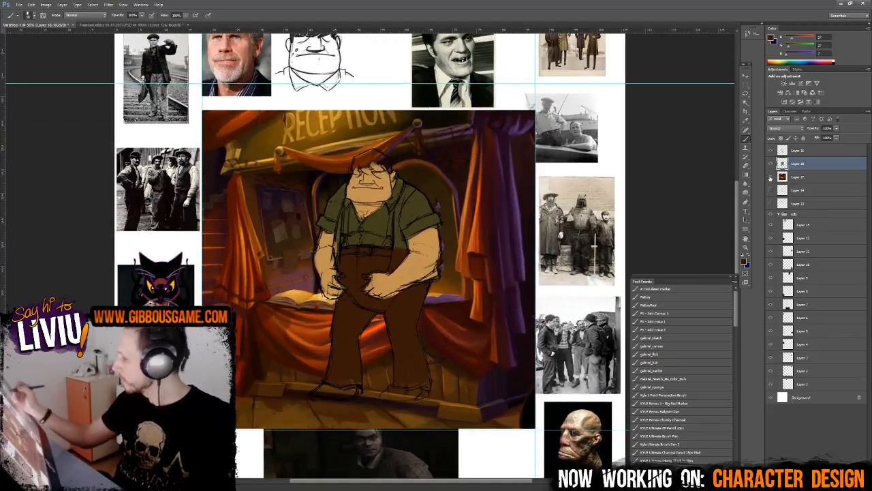
# - Compare the character with and without the lobby image, and strengthen the flat colors by duplicating their layer and merging the copy down
pyautogui.click(770, 178)
pyautogui.click(771, 178)
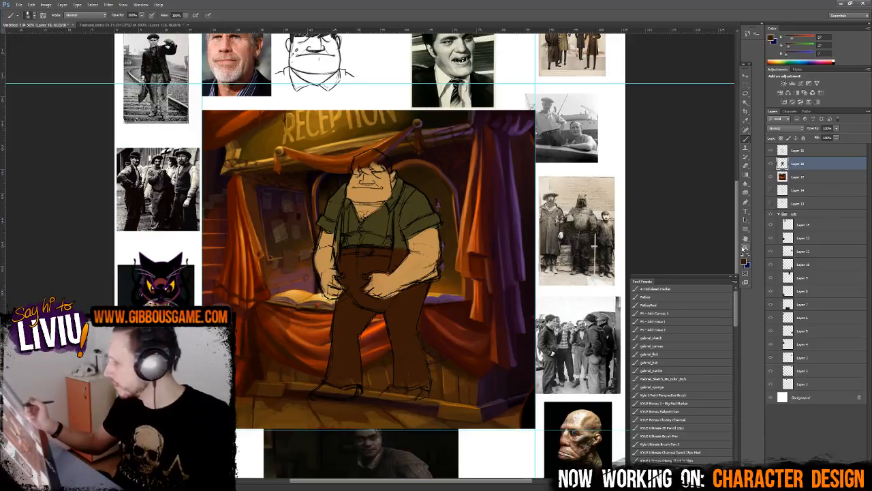
pyautogui.hotkey('ctrl', 'j')
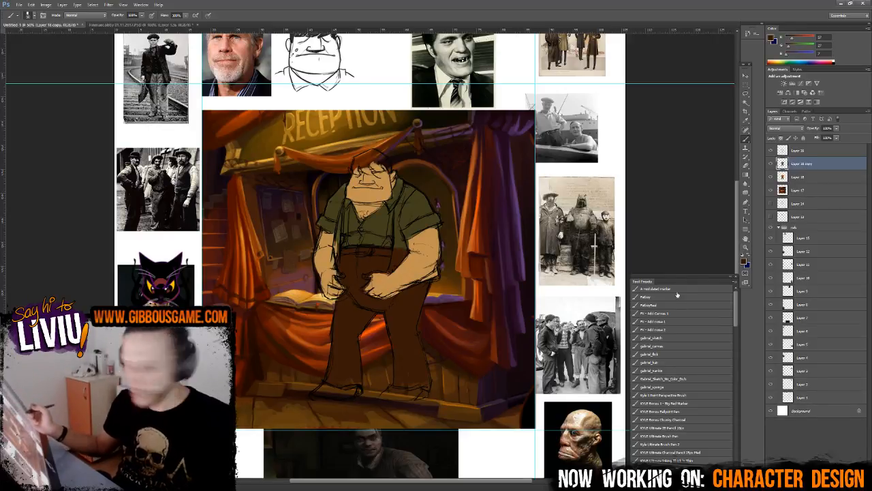
pyautogui.hotkey('ctrl', 'e')
# - Hide the lobby image and check the colored character against plain white at reduced size
pyautogui.click(771, 178)
pyautogui.click(771, 178)
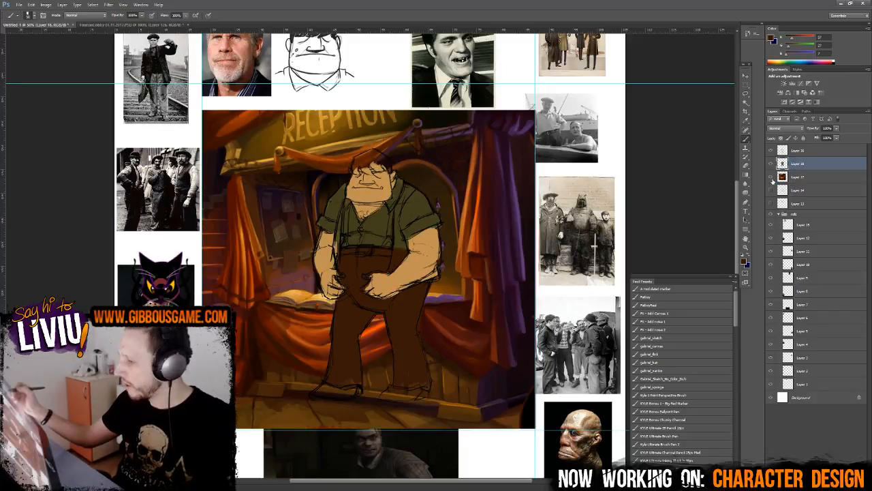
pyautogui.click(771, 177)
pyautogui.hotkey('ctrl', '-')
pyautogui.hotkey('ctrl', '-')
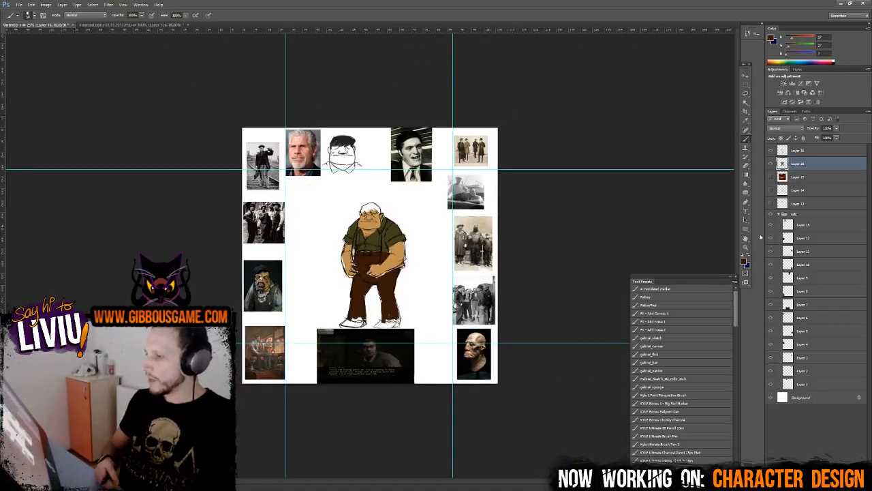
pyautogui.hotkey('ctrl', '+')
pyautogui.hotkey('ctrl', '+')
pyautogui.hotkey('ctrl', '+')
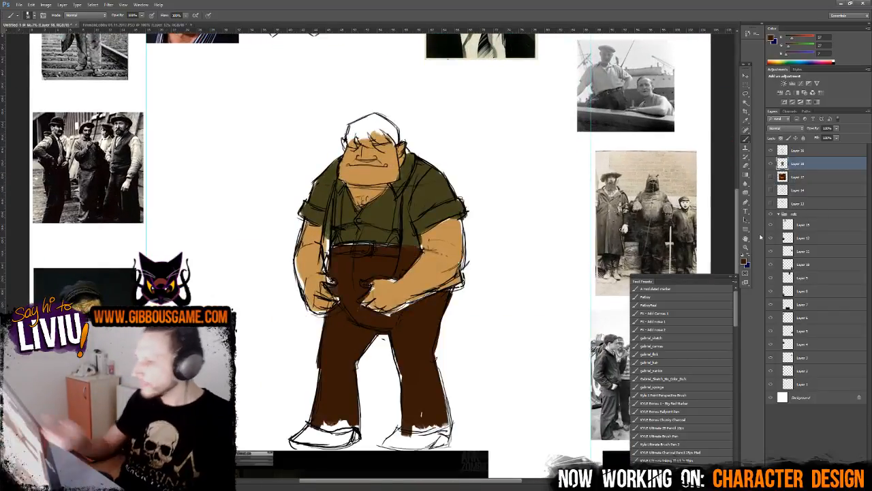
# - Sample the shirt's green and touch up the shoulder and sleeve edge on the character's right side
pyautogui.press('1')
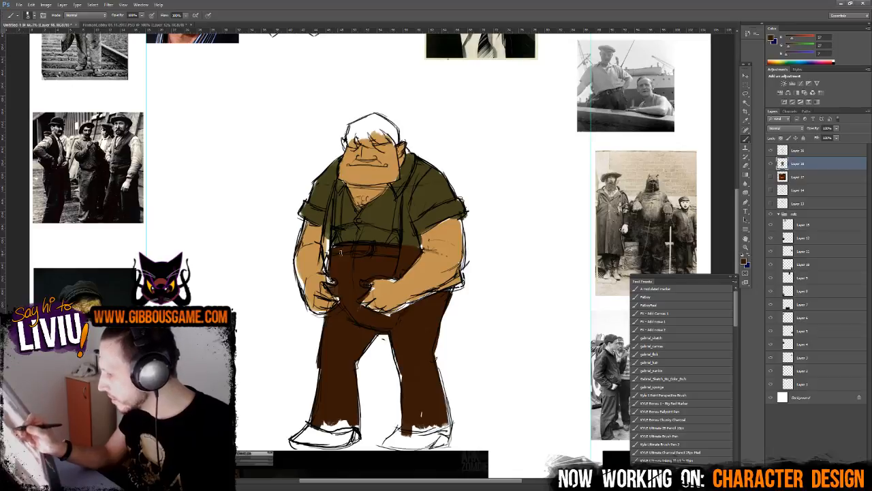
pyautogui.keyDown('alt'); pyautogui.click(318, 185); pyautogui.keyUp('alt')
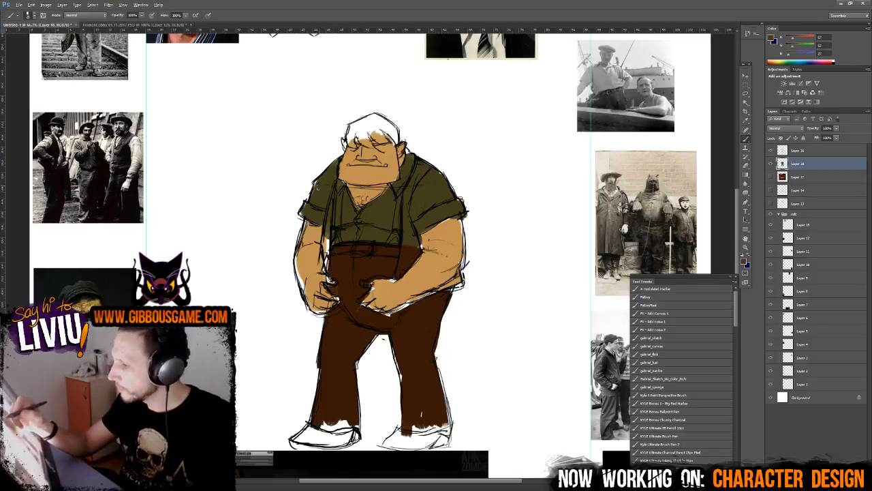
pyautogui.moveTo(325, 181); pyautogui.dragTo(314, 196)
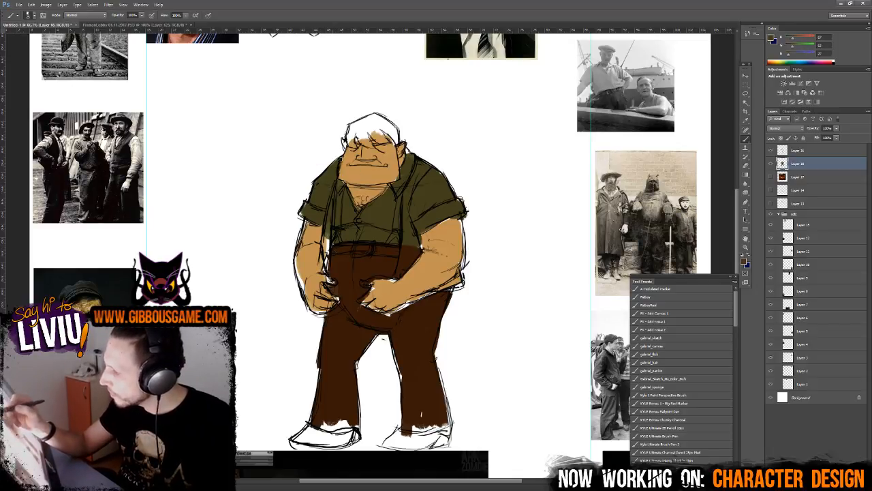
pyautogui.keyDown('alt'); pyautogui.click(349, 170); pyautogui.keyUp('alt')
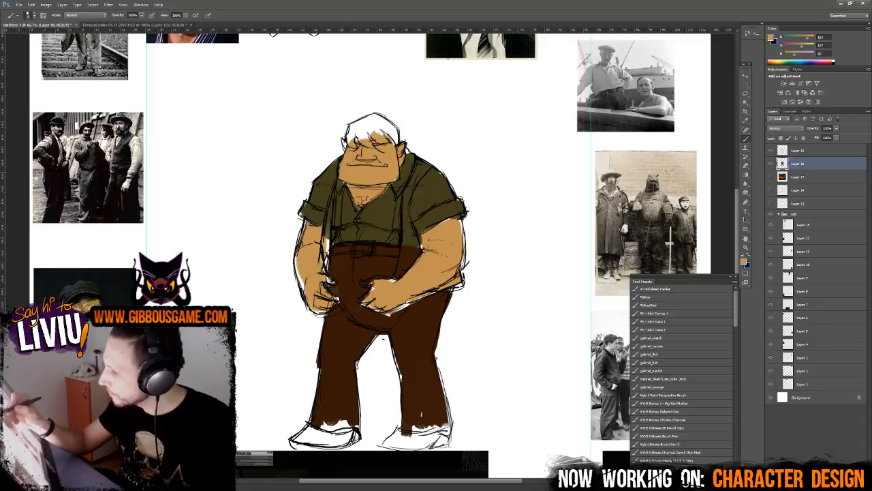
pyautogui.keyDown('alt'); pyautogui.click(331, 182); pyautogui.keyUp('alt')
pyautogui.moveTo(313, 206); pyautogui.dragTo(302, 214)
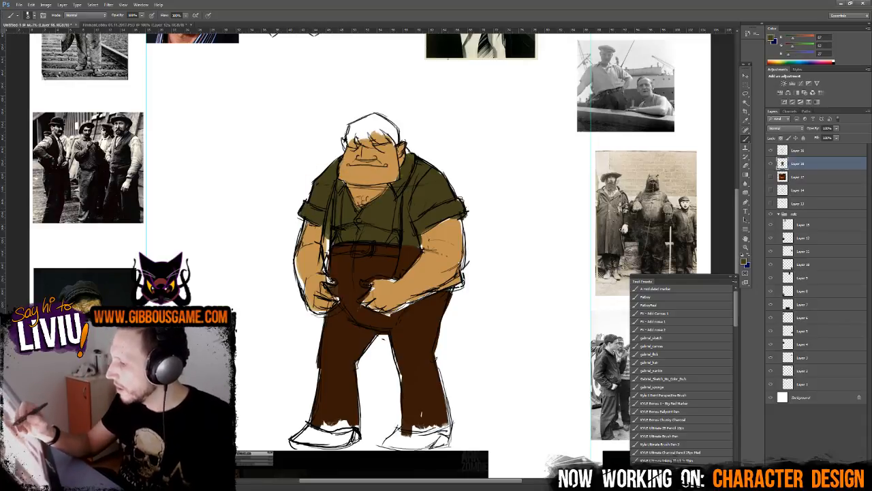
# - Sample the skin tone from the character's right arm and fill the gaps along its upper arm and forearm
pyautogui.keyDown('alt'); pyautogui.click(316, 231); pyautogui.keyUp('alt')
pyautogui.moveTo(305, 237); pyautogui.dragTo(309, 226)
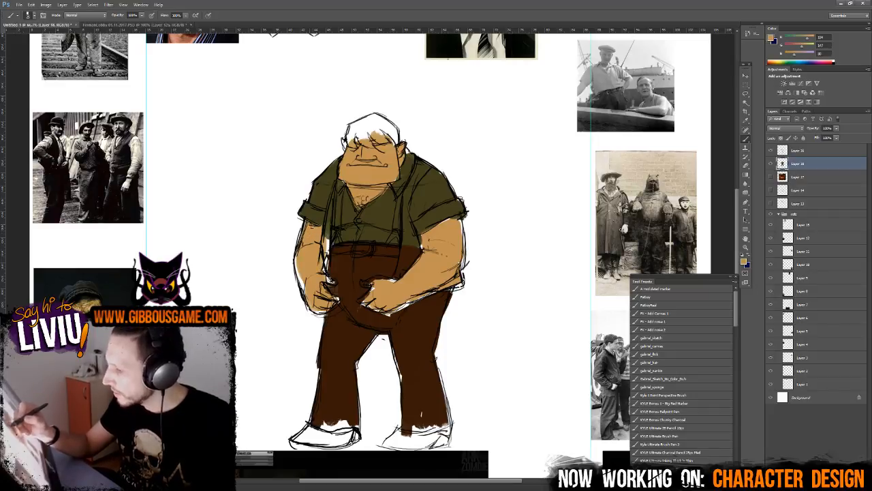
pyautogui.moveTo(301, 277)
pyautogui.mouseDown()
pyautogui.moveTo(298, 256)
pyautogui.moveTo(304, 290)
pyautogui.moveTo(307, 283)
pyautogui.moveTo(320, 312)
pyautogui.moveTo(335, 299)
pyautogui.moveTo(323, 276)
pyautogui.mouseUp()
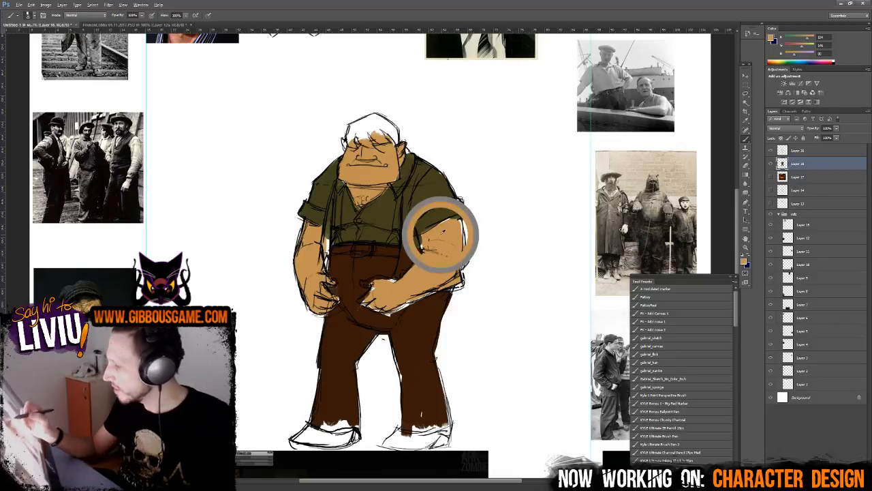
# - Fill the remaining skin gaps on the character's left arm, covering the upper arm, hand and elbow edge
pyautogui.moveTo(447, 222)
pyautogui.mouseDown()
pyautogui.moveTo(458, 218)
pyautogui.moveTo(463, 235)
pyautogui.moveTo(424, 251)
pyautogui.mouseUp()
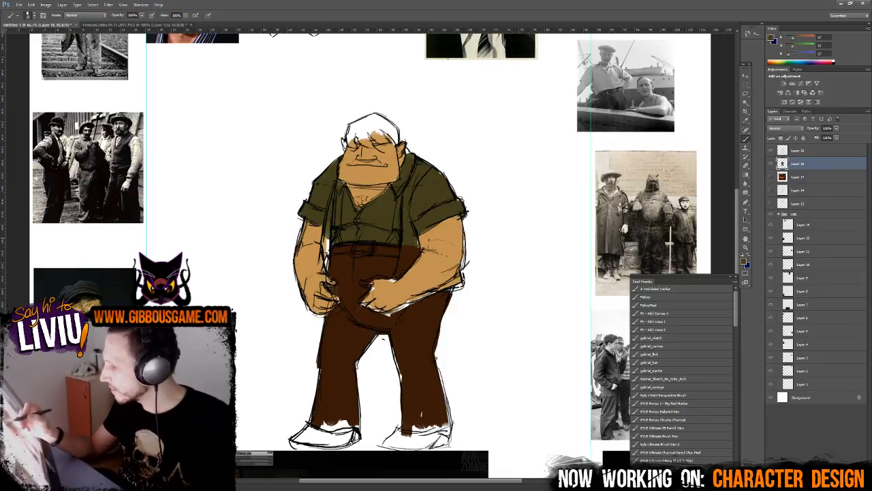
pyautogui.moveTo(392, 282); pyautogui.dragTo(367, 284)
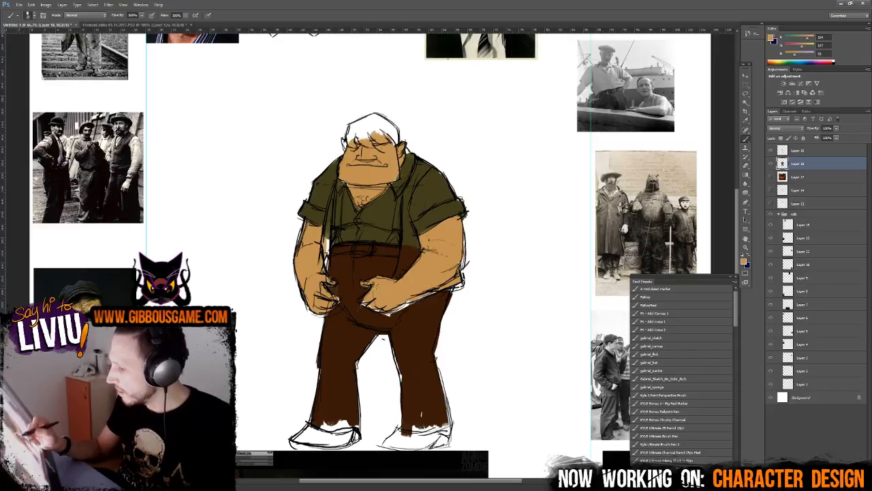
pyautogui.keyDown('alt'); pyautogui.click(383, 296); pyautogui.keyUp('alt')
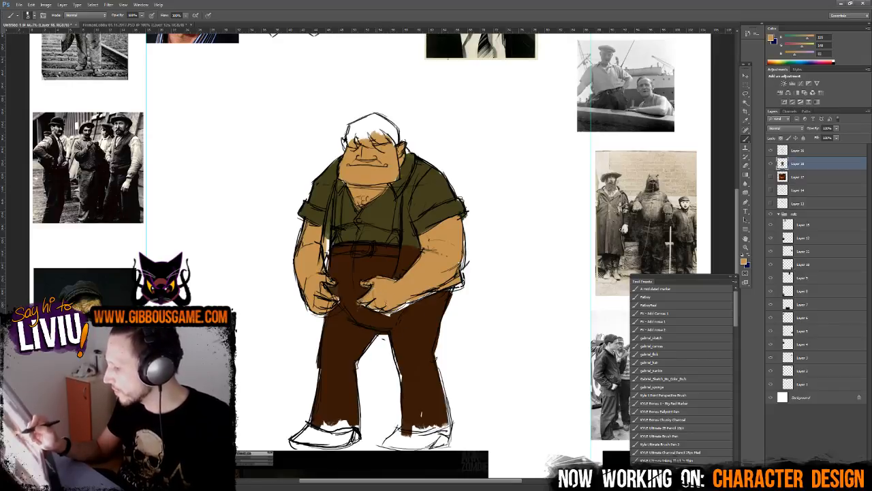
pyautogui.moveTo(458, 273); pyautogui.dragTo(461, 251)
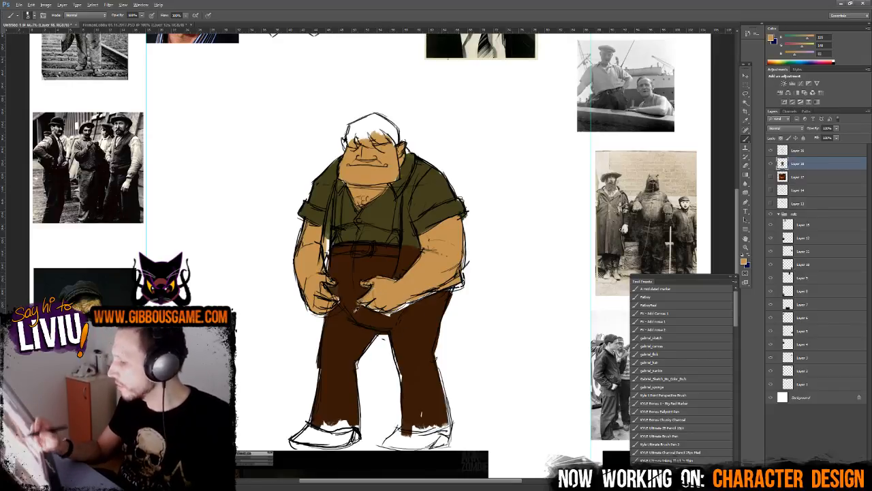
# - Sample the trousers' dark brown and fill the remaining gaps along both legs and cuffs down to the shoes
pyautogui.keyDown('alt'); pyautogui.click(358, 306); pyautogui.keyUp('alt')
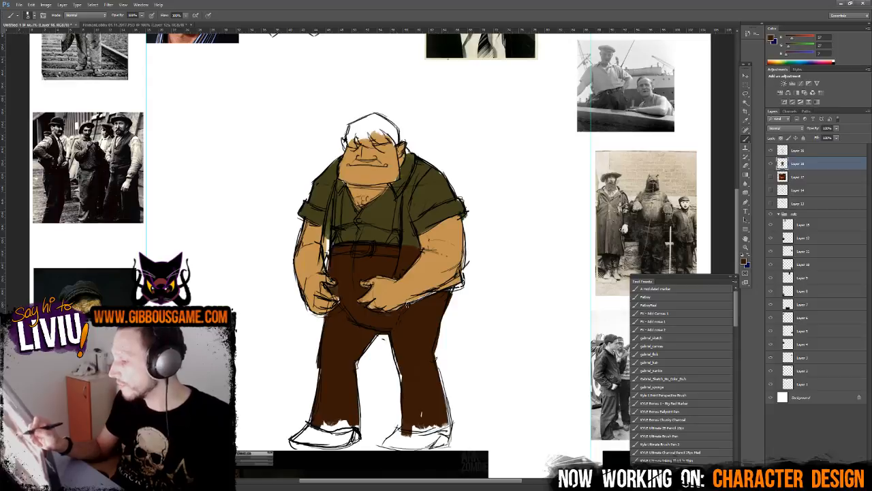
pyautogui.keyDown('alt'); pyautogui.click(394, 270); pyautogui.keyUp('alt')
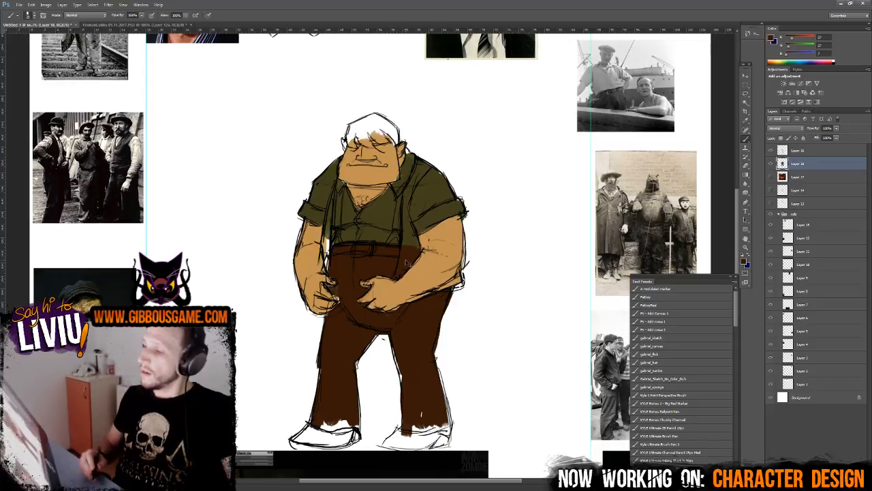
pyautogui.hotkey('ctrl', '-')
pyautogui.hotkey('ctrl', '+')
pyautogui.hotkey('ctrl', '-')
pyautogui.hotkey('ctrl', '-')
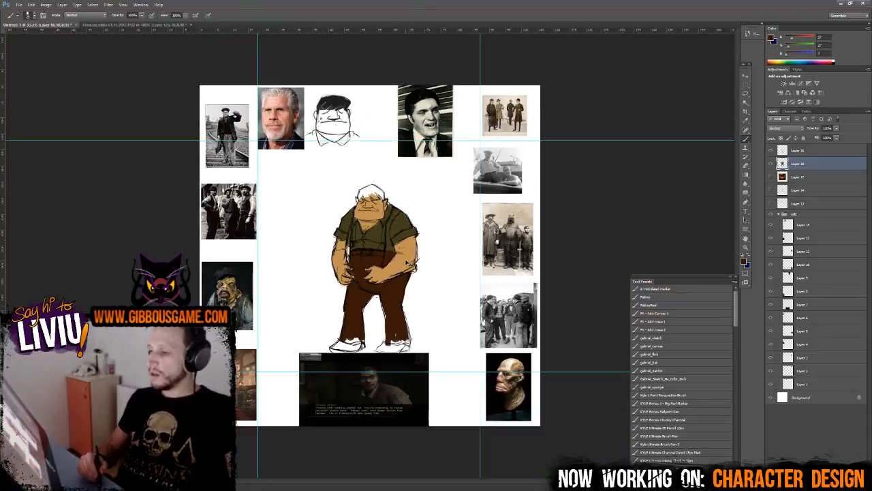
pyautogui.hotkey('ctrl', '+')
pyautogui.hotkey('ctrl', '+')
pyautogui.moveTo(393, 330); pyautogui.dragTo(405, 383)
pyautogui.moveTo(412, 421)
pyautogui.mouseDown()
pyautogui.moveTo(432, 429)
pyautogui.moveTo(446, 409)
pyautogui.moveTo(443, 375)
pyautogui.mouseUp()
pyautogui.moveTo(379, 335); pyautogui.dragTo(350, 366)
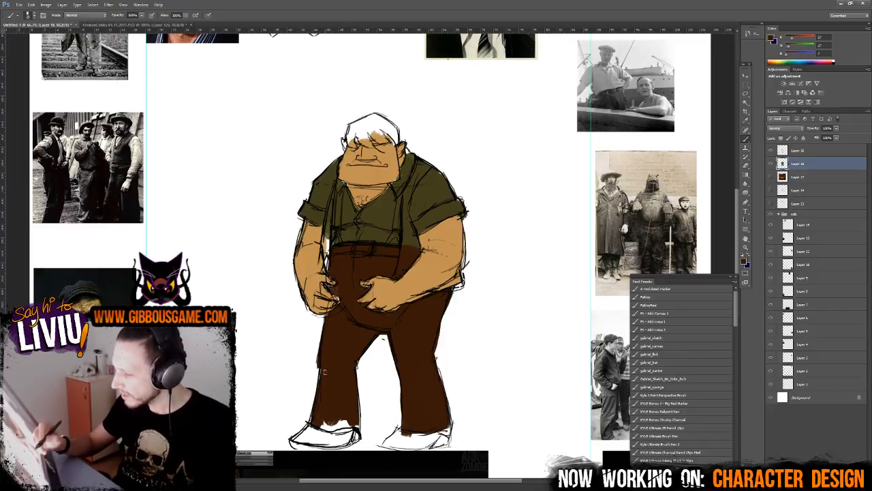
pyautogui.moveTo(322, 416)
pyautogui.mouseDown()
pyautogui.moveTo(332, 427)
pyautogui.moveTo(358, 428)
pyautogui.mouseUp()
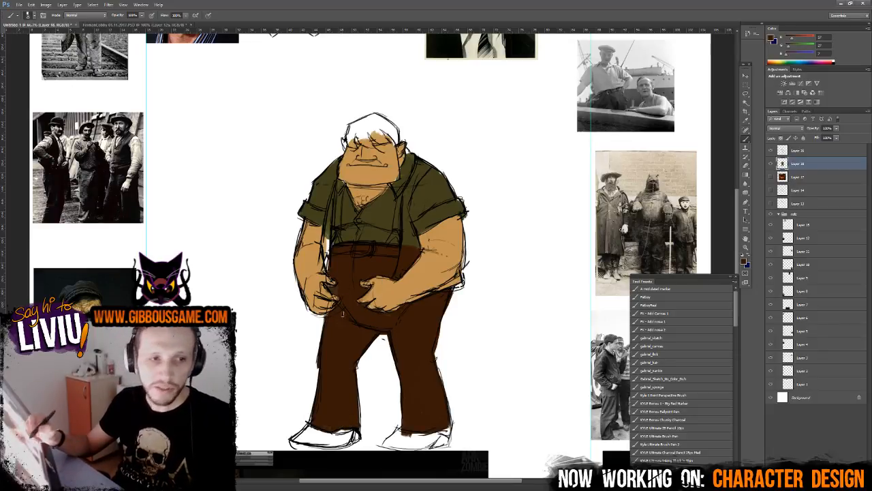
# - Sample the shirt's green and touch up small gaps near the collar and shoulder on the character's left side
pyautogui.keyDown('alt'); pyautogui.click(397, 186); pyautogui.keyUp('alt')
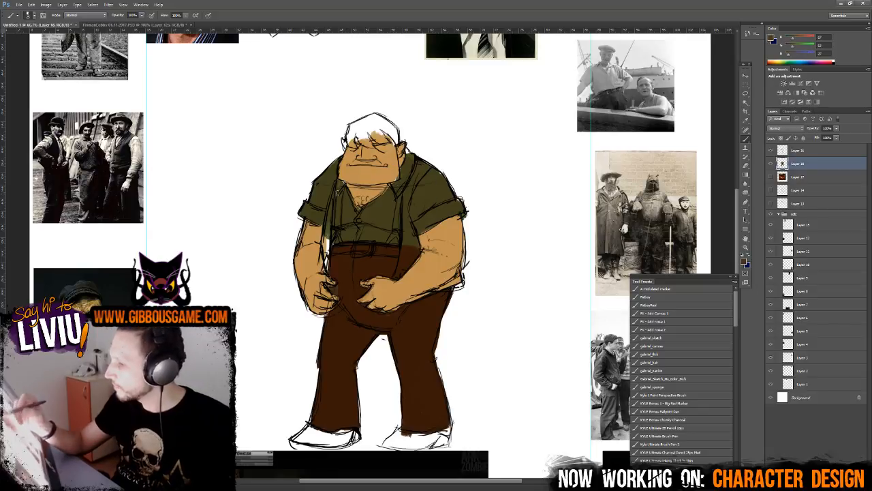
pyautogui.keyDown('alt'); pyautogui.click(341, 183); pyautogui.keyUp('alt')
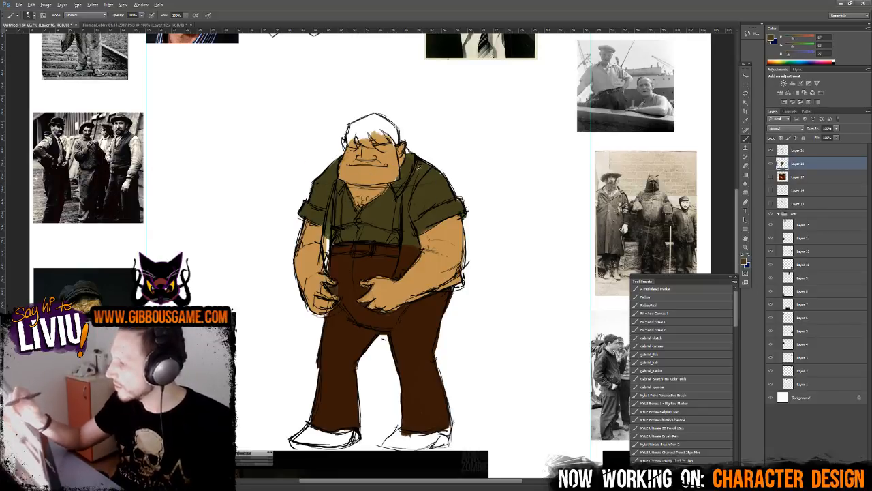
pyautogui.moveTo(417, 166); pyautogui.dragTo(422, 174)
pyautogui.keyDown('alt'); pyautogui.click(417, 166); pyautogui.keyUp('alt')
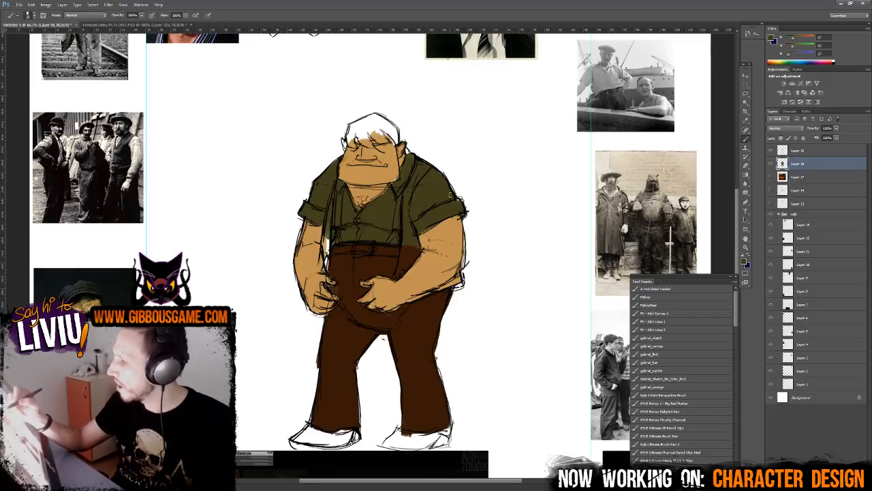
# - Sample the skin tone from the face and set the foreground color to a darker tan, #b08344
pyautogui.keyDown('alt'); pyautogui.click(394, 165); pyautogui.keyUp('alt')
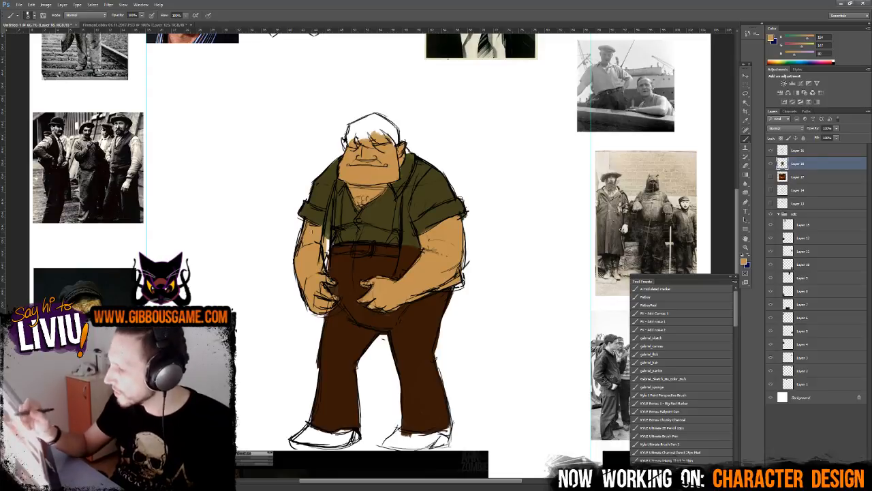
pyautogui.click(744, 261)
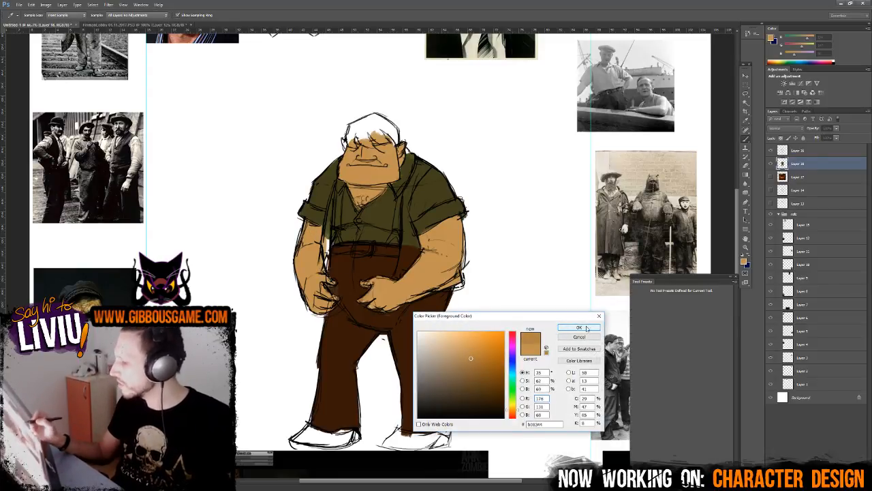
pyautogui.click(579, 327)
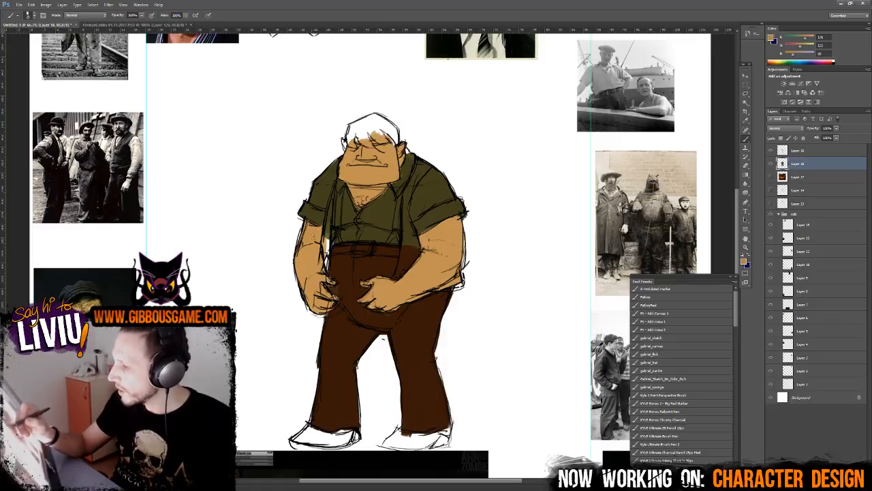
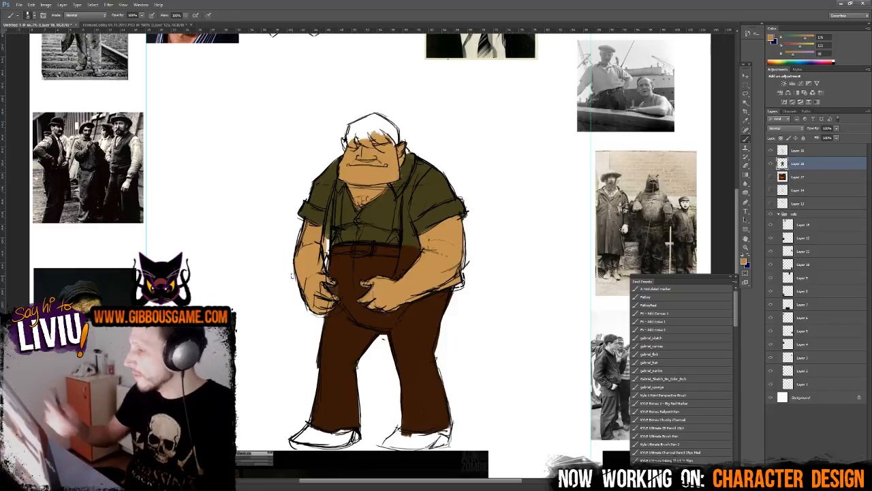
# - Derive a very dark brown from the trousers' color and paint a first vest stroke over the character's left shoulder
pyautogui.keyDown('alt'); pyautogui.click(433, 212); pyautogui.keyUp('alt')
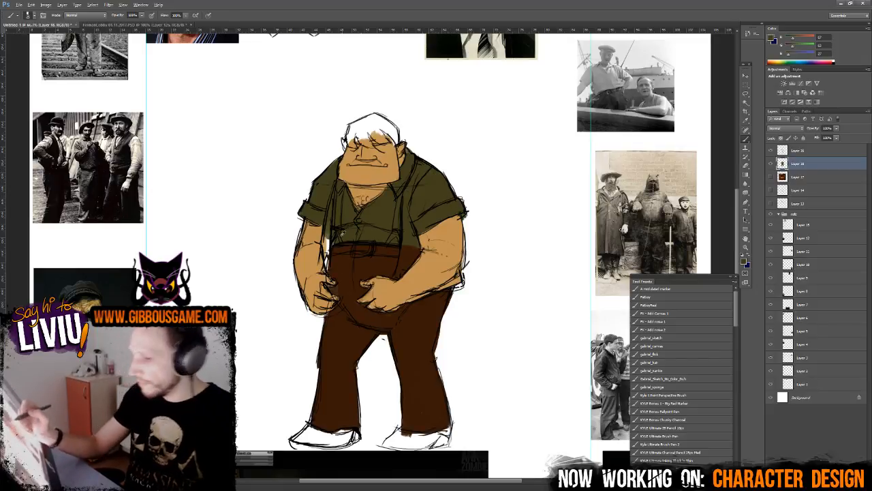
pyautogui.click(746, 263)
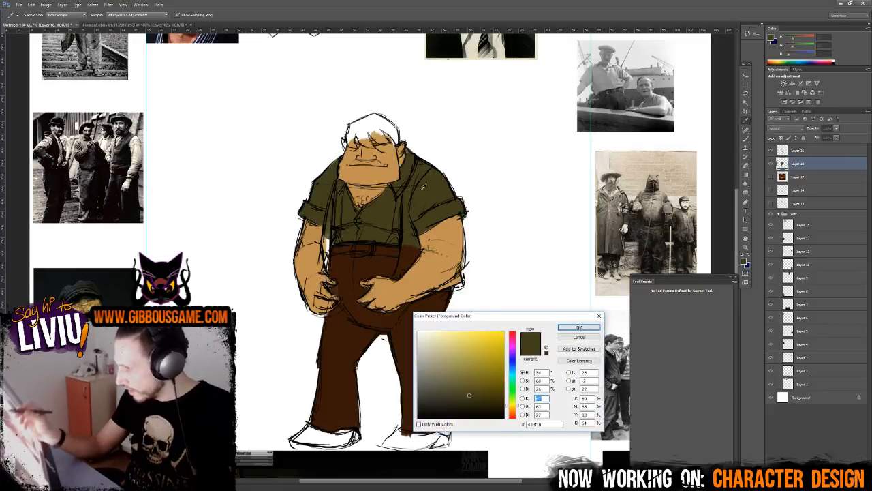
pyautogui.click(366, 264)
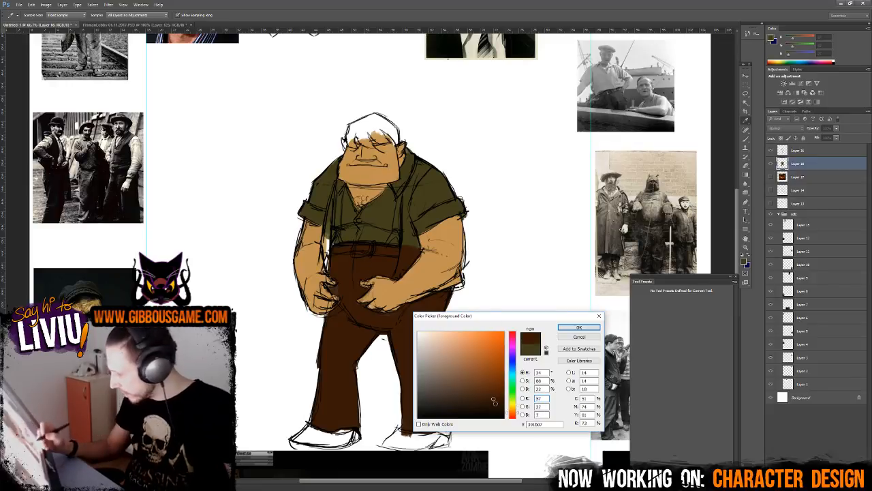
pyautogui.click(493, 404)
pyautogui.click(487, 406)
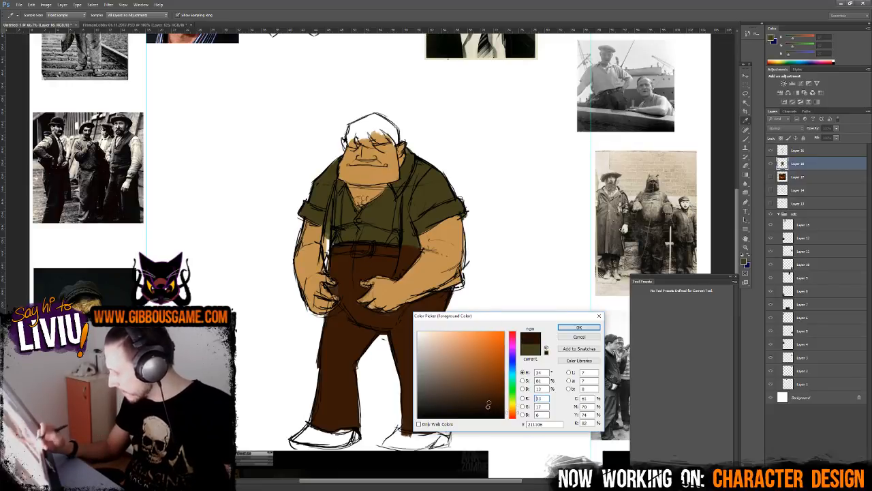
pyautogui.click(579, 327)
pyautogui.hotkey('ctrl', '+')
pyautogui.moveTo(424, 167); pyautogui.dragTo(440, 130)
# - Darken the color to near-black brown #190e06 and fill the open vest on both sides, including its hem behind the elbow
pyautogui.click(746, 262)
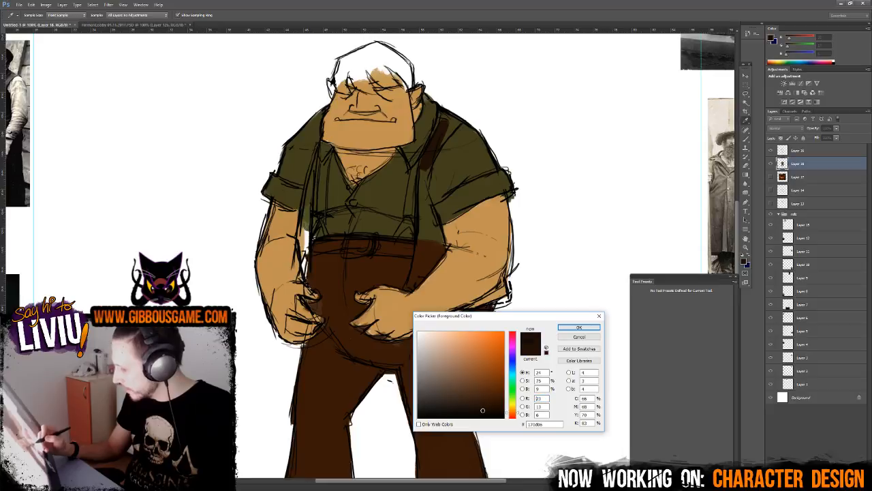
pyautogui.click(579, 328)
pyautogui.moveTo(442, 122)
pyautogui.mouseDown()
pyautogui.moveTo(420, 180)
pyautogui.moveTo(439, 232)
pyautogui.moveTo(423, 240)
pyautogui.moveTo(426, 233)
pyautogui.moveTo(416, 282)
pyautogui.moveTo(441, 243)
pyautogui.moveTo(414, 280)
pyautogui.mouseUp()
pyautogui.moveTo(503, 287)
pyautogui.mouseDown()
pyautogui.moveTo(489, 300)
pyautogui.moveTo(503, 298)
pyautogui.moveTo(498, 304)
pyautogui.moveTo(477, 305)
pyautogui.moveTo(515, 292)
pyautogui.mouseUp()
pyautogui.moveTo(308, 203)
pyautogui.mouseDown()
pyautogui.moveTo(312, 176)
pyautogui.moveTo(309, 279)
pyautogui.mouseUp()
pyautogui.hotkey('ctrl', '-')
pyautogui.hotkey('ctrl', '-')
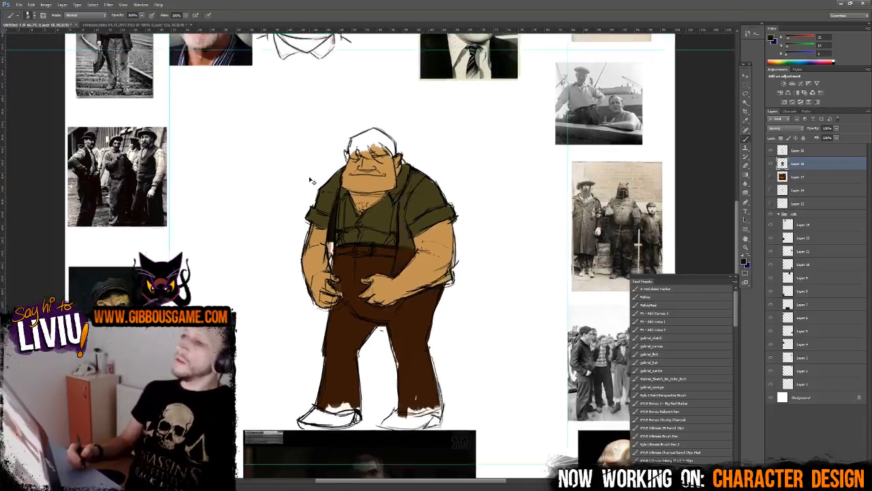
pyautogui.hotkey('ctrl', '-')
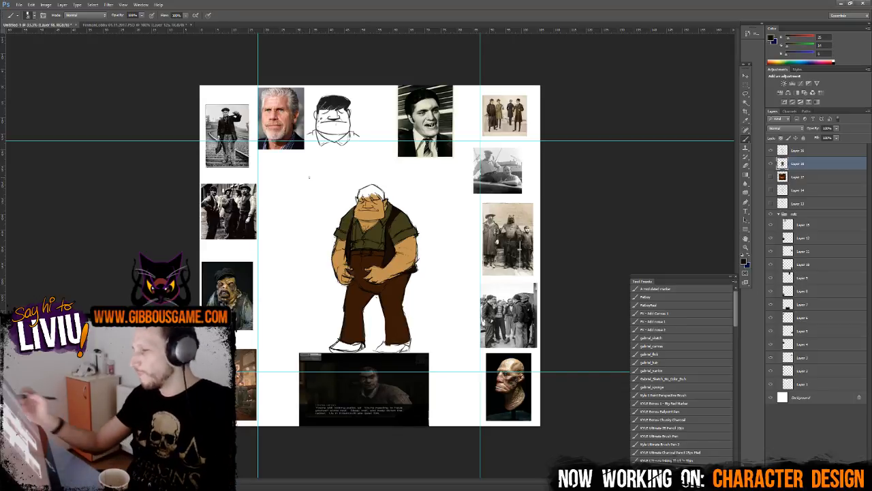
# - Set the foreground color to a desaturated dark grey and fill the character's belt
pyautogui.hotkey('ctrl', '+')
pyautogui.hotkey('ctrl', '+')
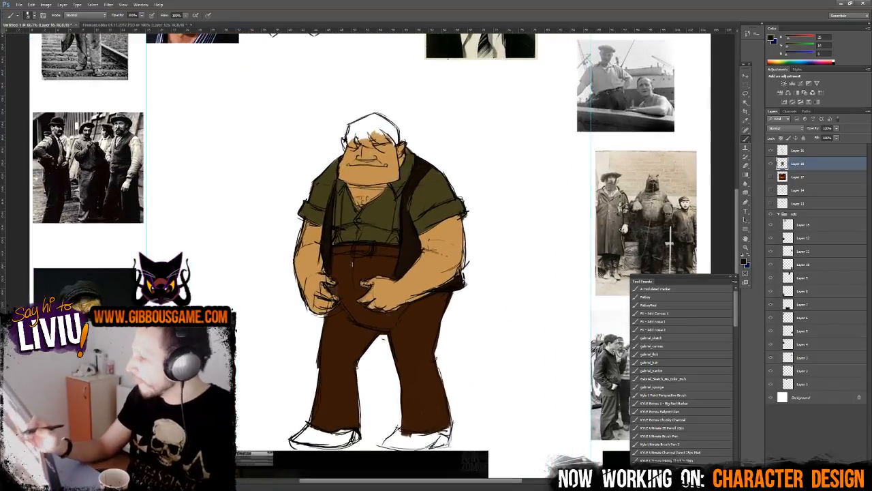
pyautogui.click(745, 264)
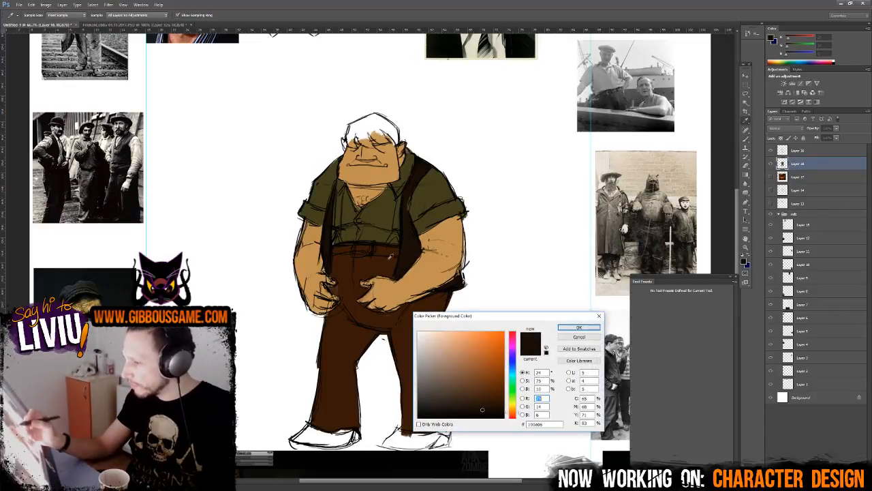
pyautogui.moveTo(450, 389)
pyautogui.mouseDown()
pyautogui.moveTo(428, 388)
pyautogui.moveTo(431, 403)
pyautogui.mouseUp()
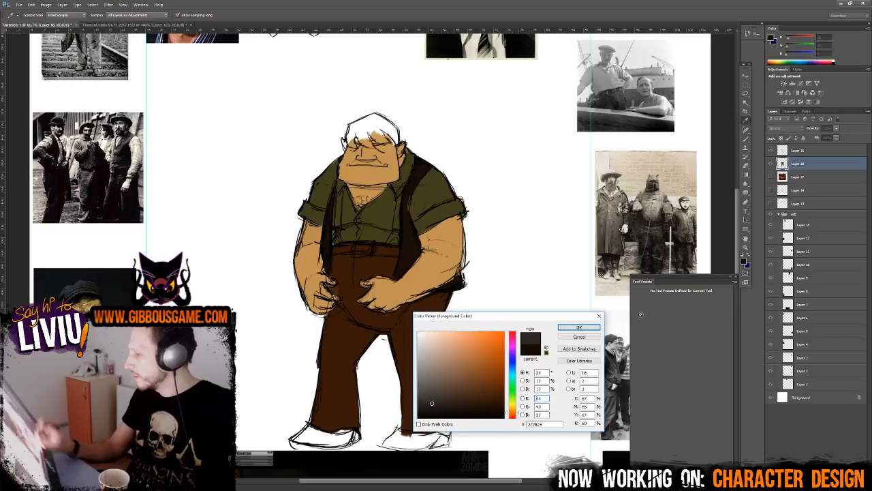
pyautogui.click(579, 327)
pyautogui.hotkey('ctrl', '+')
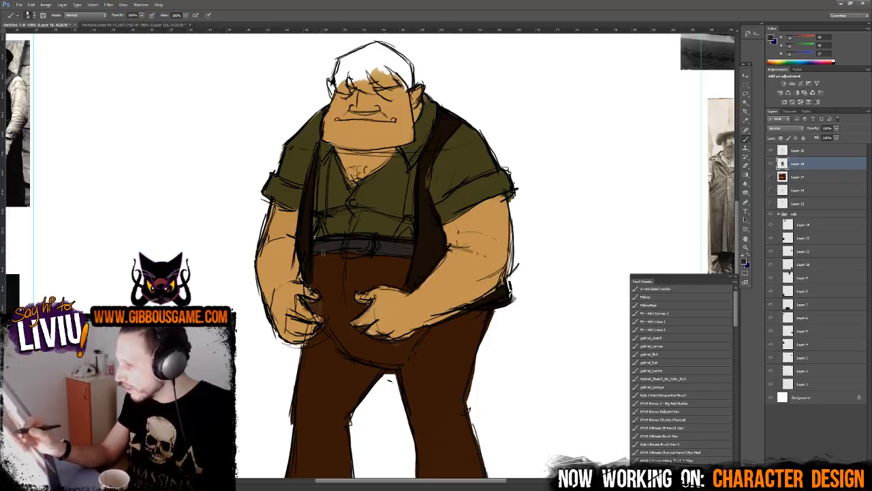
pyautogui.hotkey('ctrl', '0')
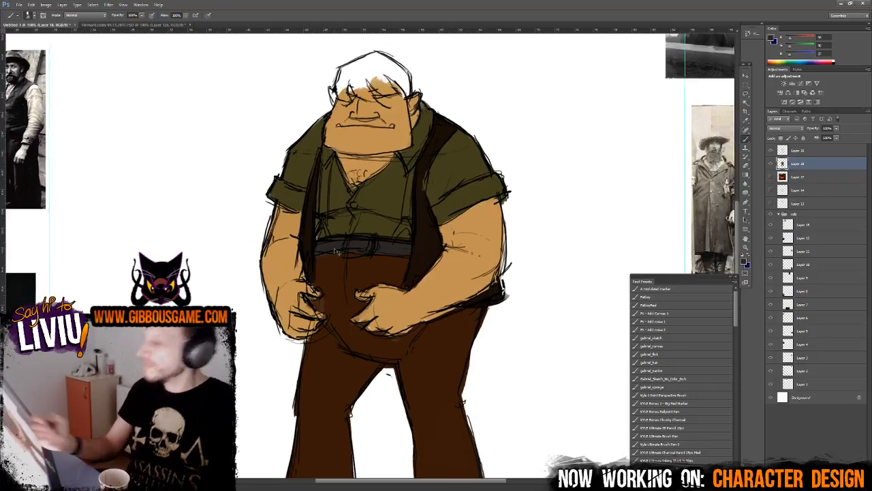
pyautogui.hotkey('ctrl', '1')
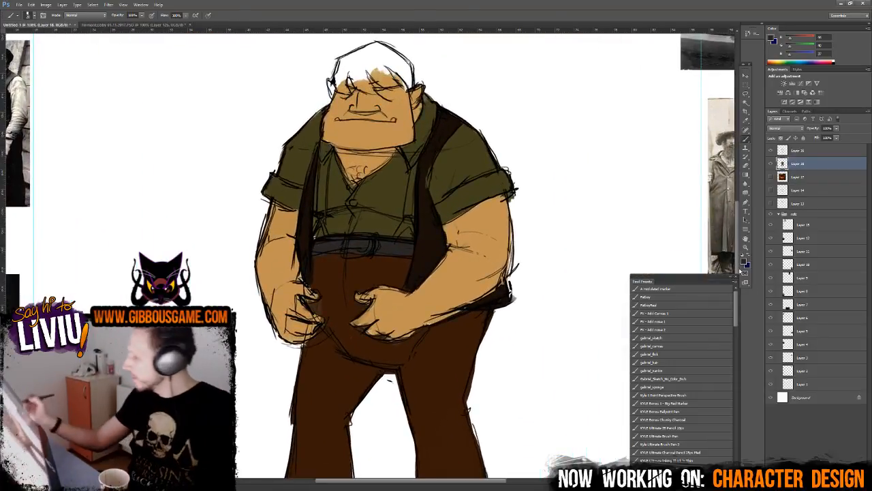
# - Choose a muted grey-beige, #897761, and paint the belt buckle
pyautogui.click(745, 264)
pyautogui.moveTo(517, 406); pyautogui.dragTo(516, 408)
pyautogui.click(450, 367)
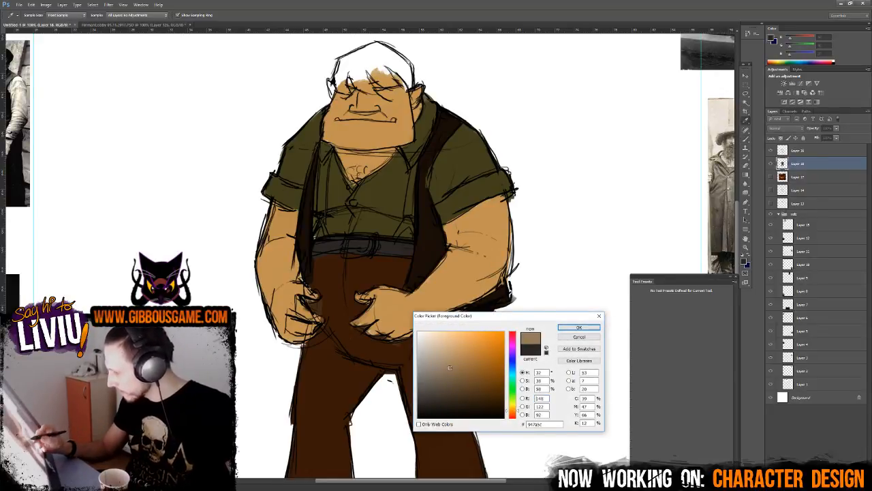
pyautogui.click(581, 328)
pyautogui.moveTo(345, 252)
pyautogui.mouseDown()
pyautogui.moveTo(368, 253)
pyautogui.moveTo(372, 243)
pyautogui.mouseUp()
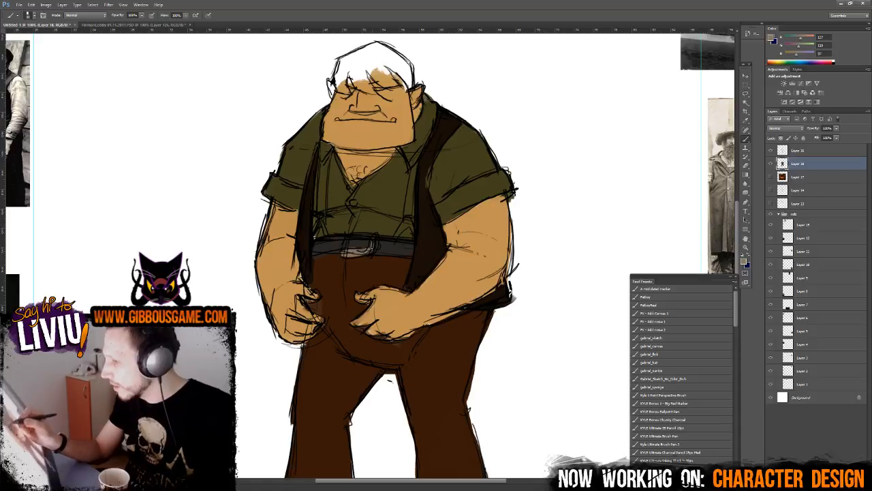
pyautogui.hotkey('ctrl', '-')
pyautogui.hotkey('ctrl', '-')
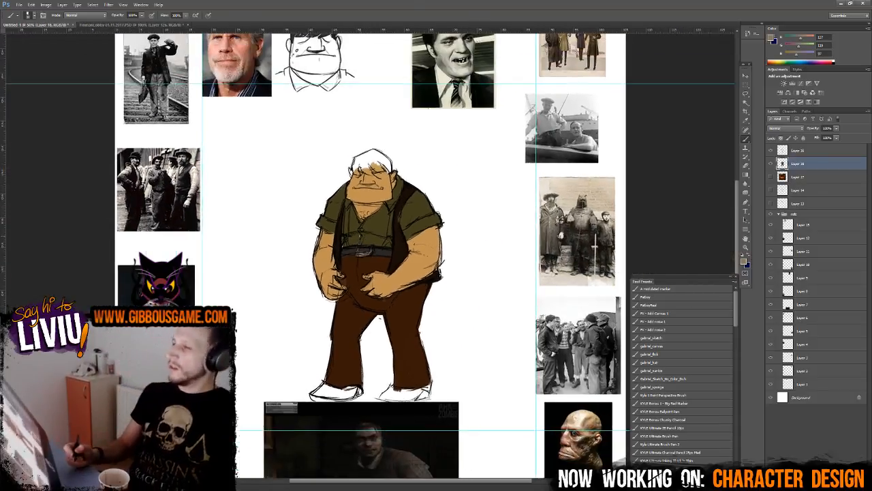
# - Set the foreground color to orange-brown #9f6125 and paint both suspender straps over the shirt, redoing the one on the character's right side
pyautogui.hotkey('ctrl', '+')
pyautogui.hotkey('ctrl', '+')
pyautogui.press('i')
pyautogui.click(744, 265)
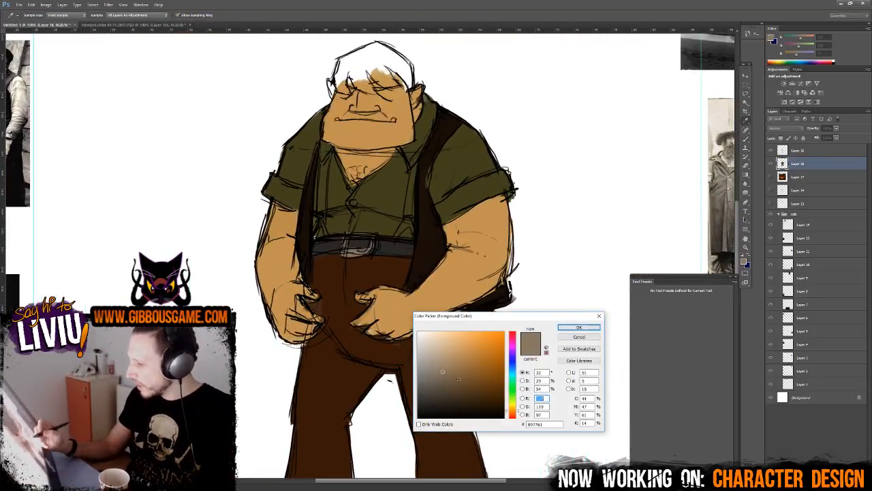
pyautogui.moveTo(483, 374); pyautogui.dragTo(492, 372)
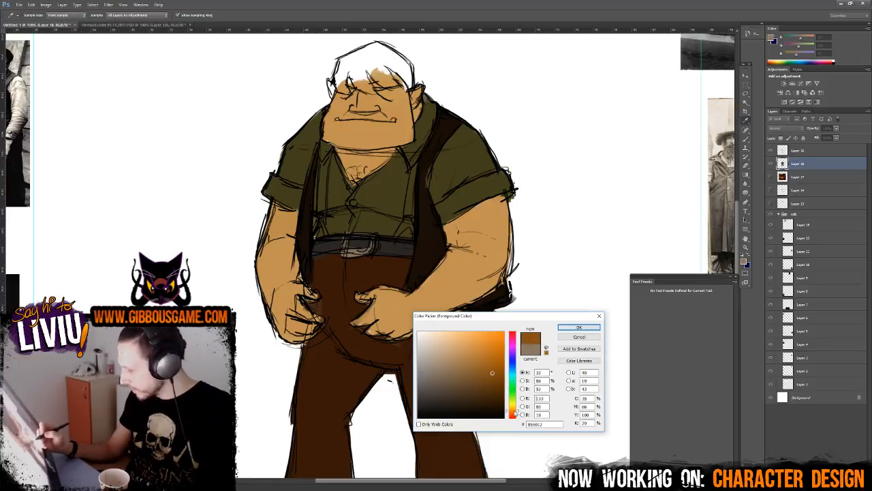
pyautogui.moveTo(516, 413); pyautogui.dragTo(516, 415)
pyautogui.moveTo(491, 372); pyautogui.dragTo(484, 363)
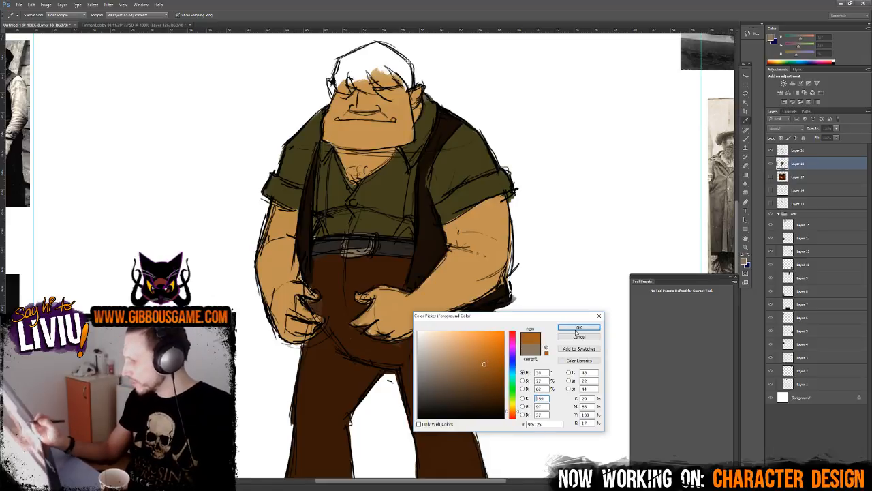
pyautogui.click(578, 328)
pyautogui.press('b')
pyautogui.moveTo(406, 217); pyautogui.dragTo(413, 170)
pyautogui.moveTo(318, 212); pyautogui.dragTo(327, 155)
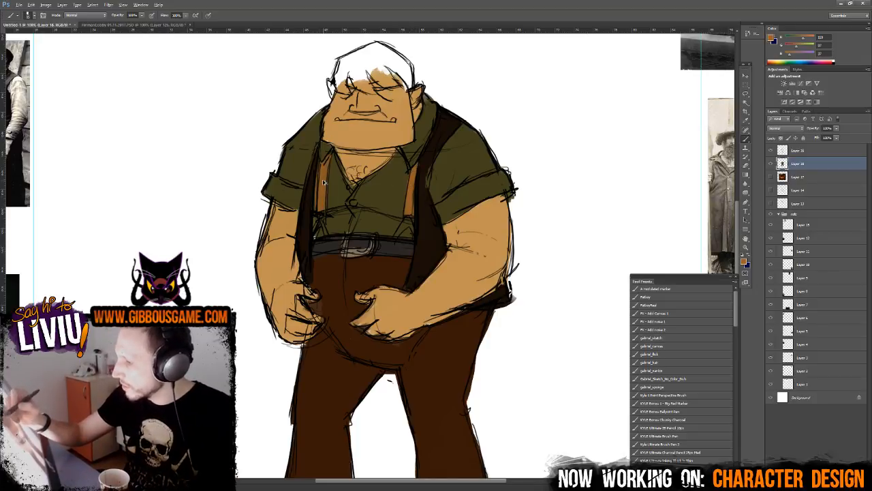
pyautogui.hotkey('ctrl', 'z')
pyautogui.moveTo(321, 210); pyautogui.dragTo(328, 157)
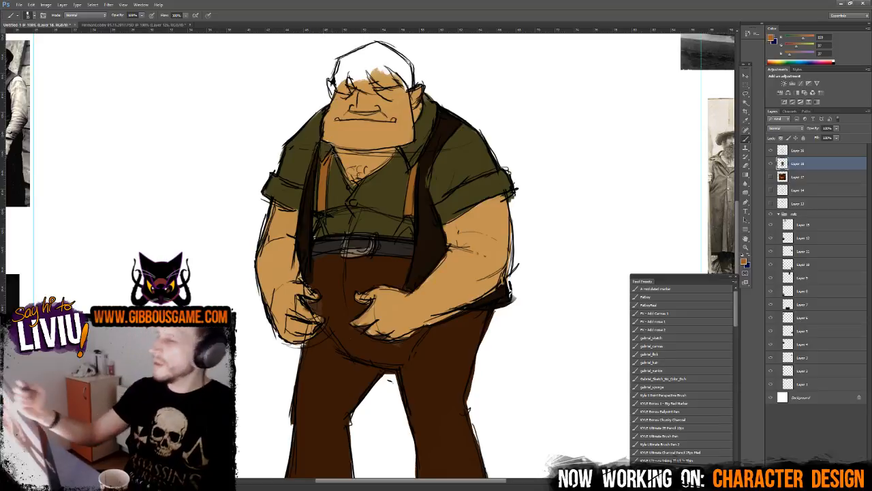
# - Set the foreground color to a darker brown, #794d23, and paint the forked lower ends of both suspenders above the belt
pyautogui.hotkey('ctrl', '-')
pyautogui.hotkey('ctrl', '-')
pyautogui.hotkey('ctrl', '+')
pyautogui.hotkey('ctrl', '+')
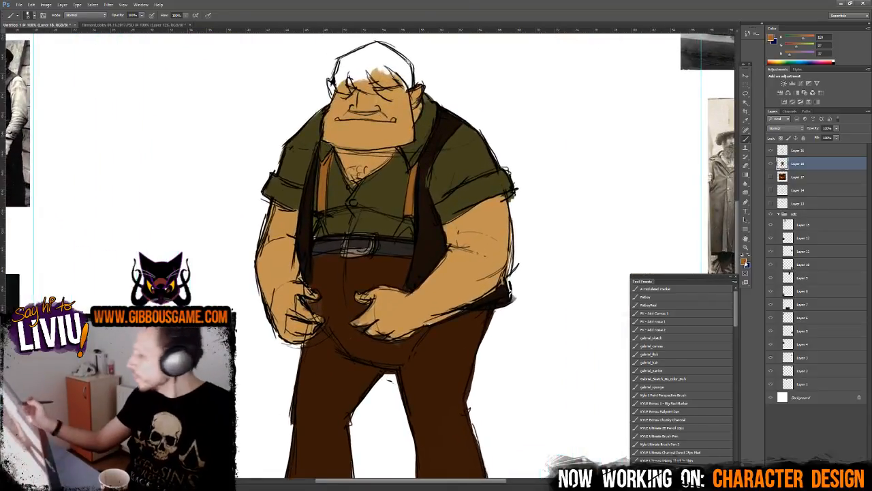
pyautogui.click(745, 262)
pyautogui.moveTo(482, 373); pyautogui.dragTo(479, 377)
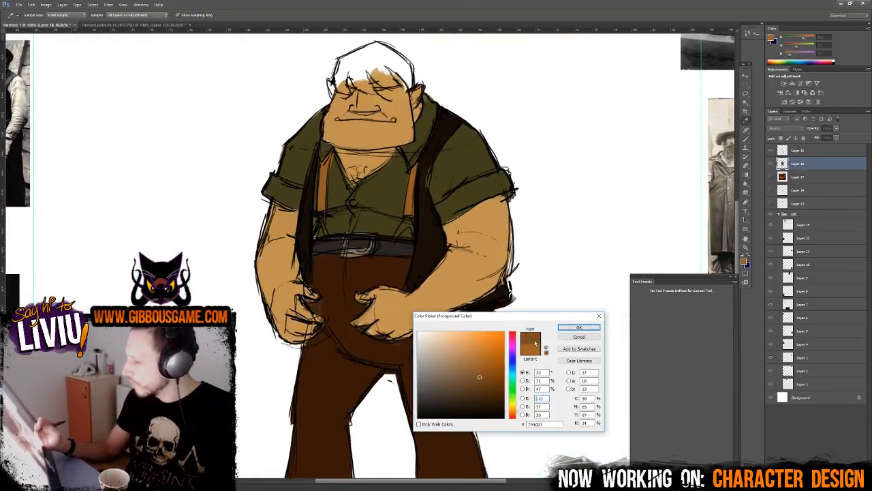
pyautogui.click(578, 327)
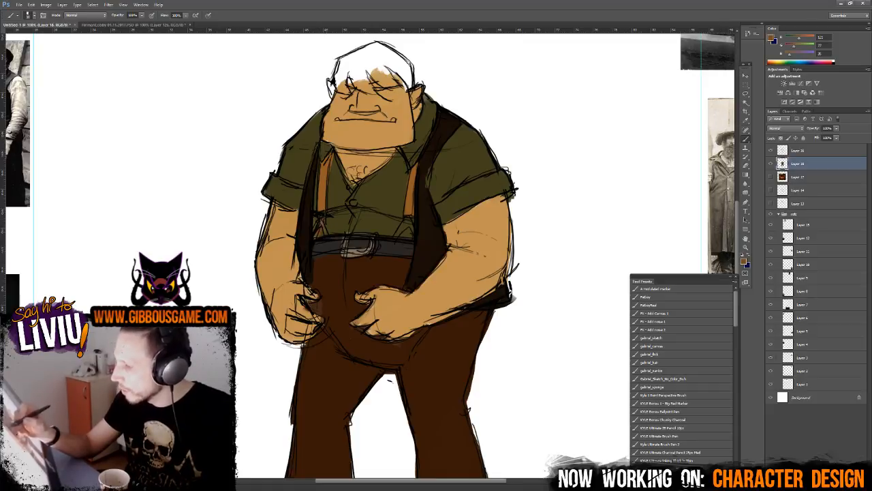
pyautogui.scroll(-4, 411, 230)
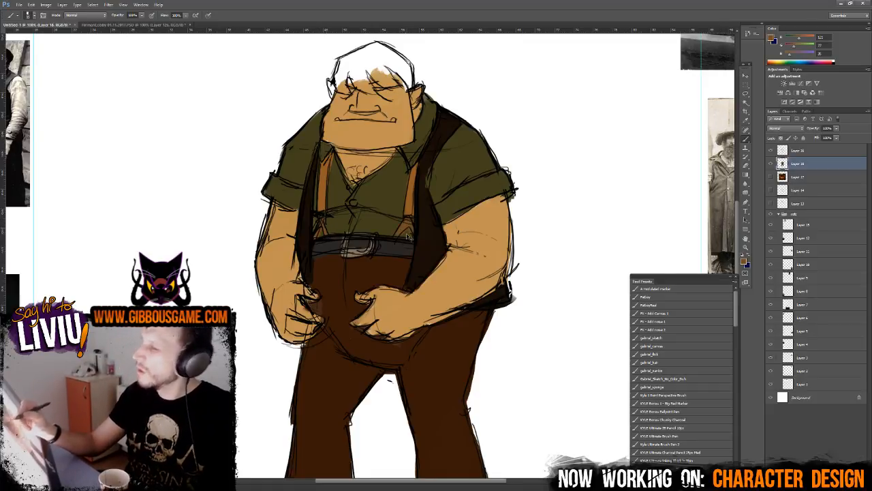
pyautogui.scroll(2, 407, 237)
pyautogui.hotkey('ctrl', '+')
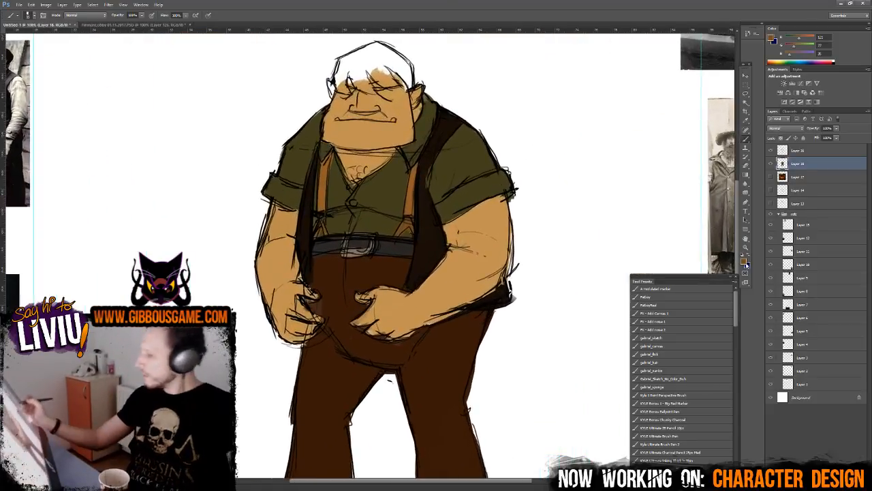
# - Shift the color to a deep dark red and repaint the suspenders' forked lower ends
pyautogui.click(743, 262)
pyautogui.moveTo(516, 414); pyautogui.dragTo(516, 419)
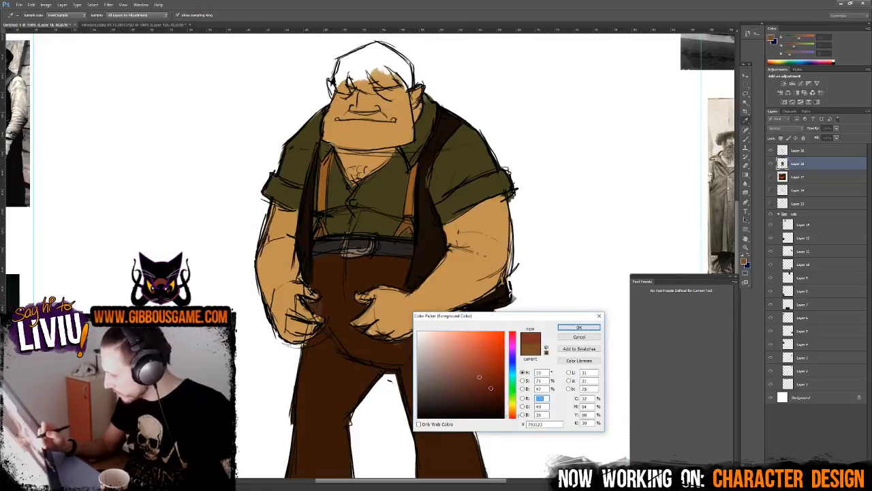
pyautogui.moveTo(507, 372); pyautogui.dragTo(507, 383)
pyautogui.click(579, 327)
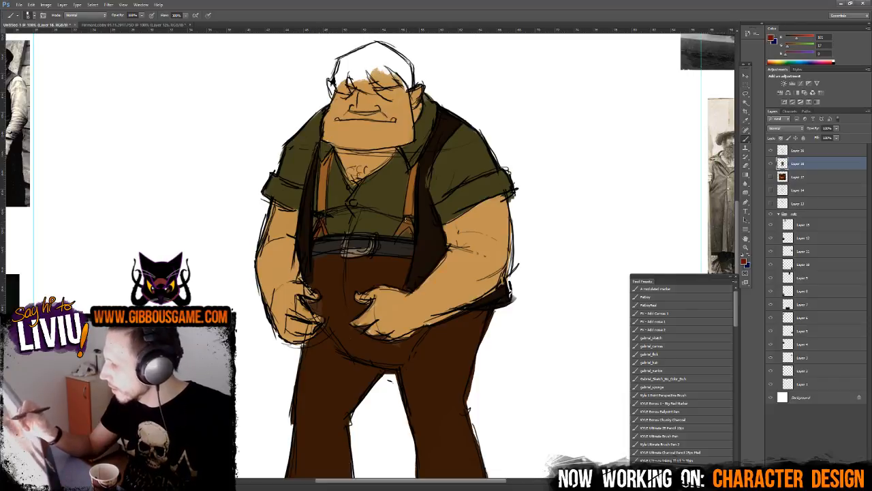
# - Touch up the forked lower end of the suspender on the character's left side with dark red
pyautogui.hotkey('ctrl', '-')
pyautogui.hotkey('ctrl', '-')
pyautogui.hotkey('ctrl', '-')
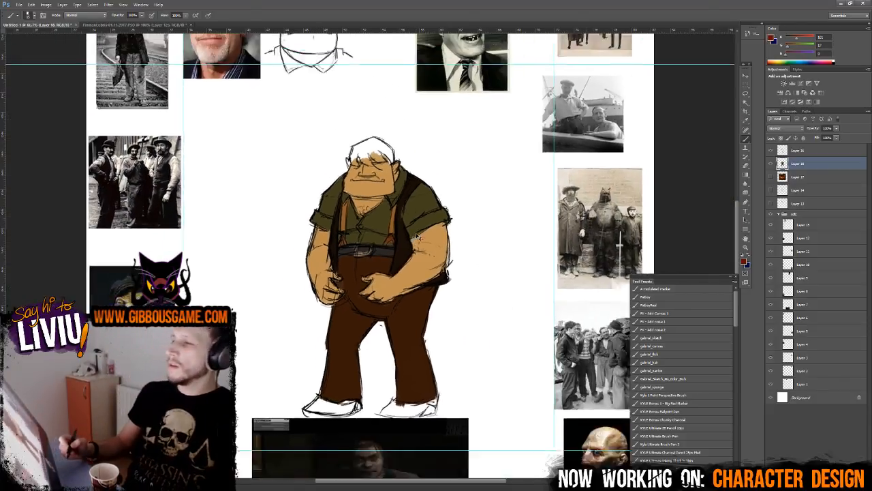
pyautogui.hotkey('ctrl', '+')
pyautogui.hotkey('ctrl', '+')
pyautogui.hotkey('ctrl', '+')
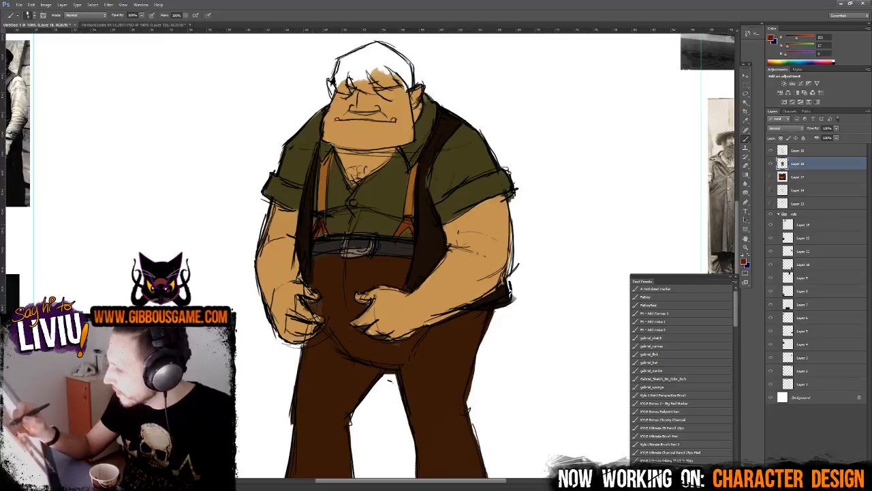
pyautogui.moveTo(399, 233); pyautogui.dragTo(408, 220)
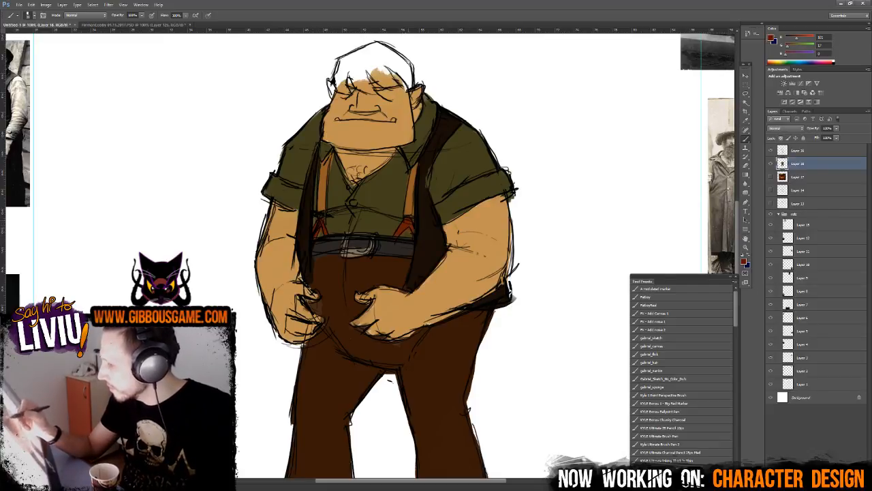
pyautogui.hotkey('ctrl', '-')
pyautogui.hotkey('ctrl', '-')
pyautogui.hotkey('ctrl', '-')
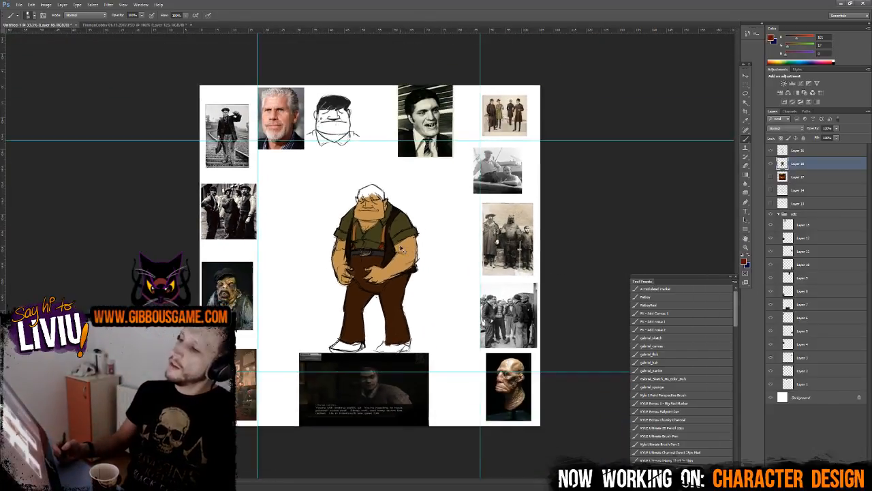
# - Sample the vest's near-black brown and paint both shoes with it
pyautogui.hotkey('ctrl', '+')
pyautogui.keyDown('alt'); pyautogui.click(403, 240); pyautogui.keyUp('alt')
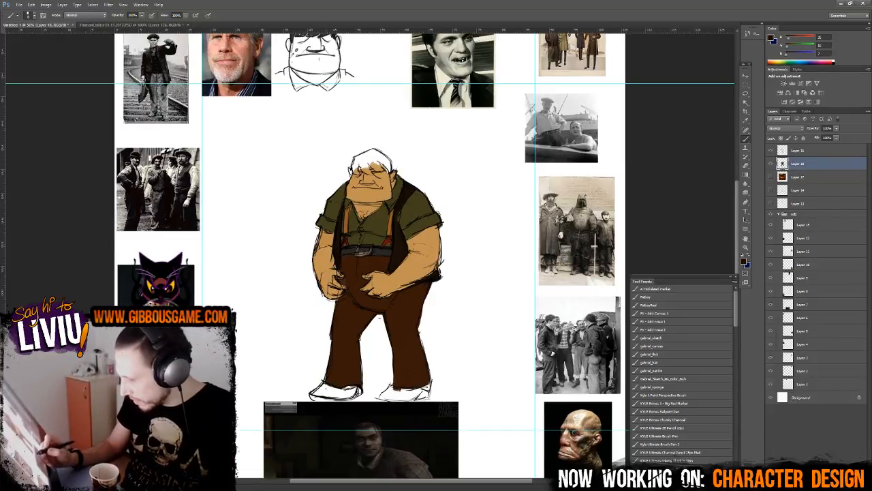
pyautogui.moveTo(324, 387)
pyautogui.mouseDown()
pyautogui.moveTo(320, 395)
pyautogui.moveTo(429, 390)
pyautogui.mouseUp()
pyautogui.hotkey('ctrl', '-')
pyautogui.hotkey('ctrl', '-')
pyautogui.hotkey('ctrl', '-')
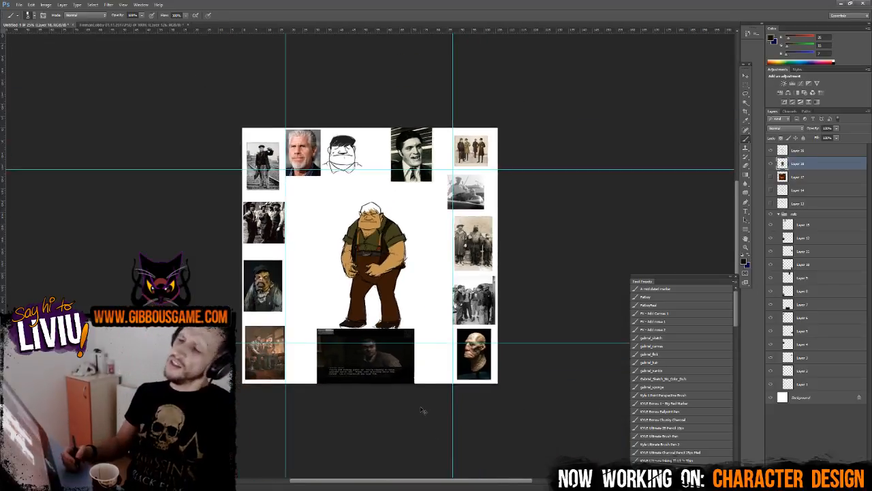
pyautogui.hotkey('ctrl', '+')
pyautogui.hotkey('ctrl', '+')
pyautogui.hotkey('ctrl', '+')
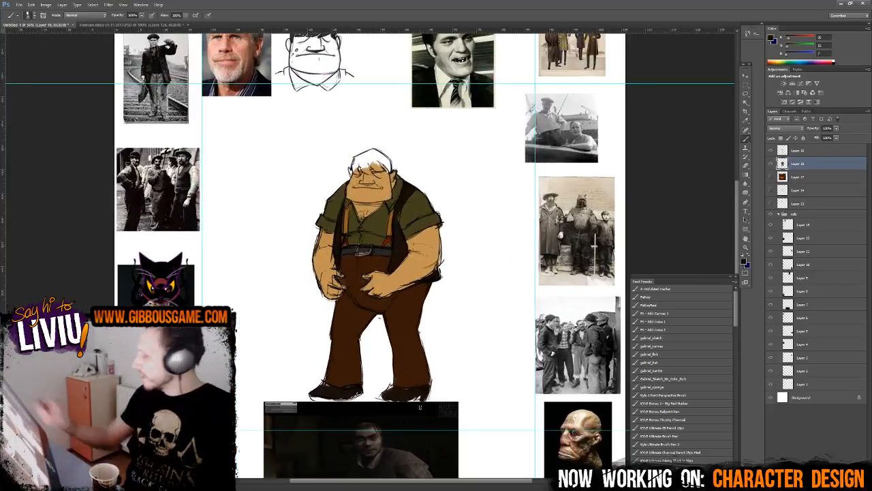
# - Select the two character layers together and move the whole figure slightly up on the canvas
pyautogui.keyDown('shift'); pyautogui.click(814, 151); pyautogui.keyUp('shift')
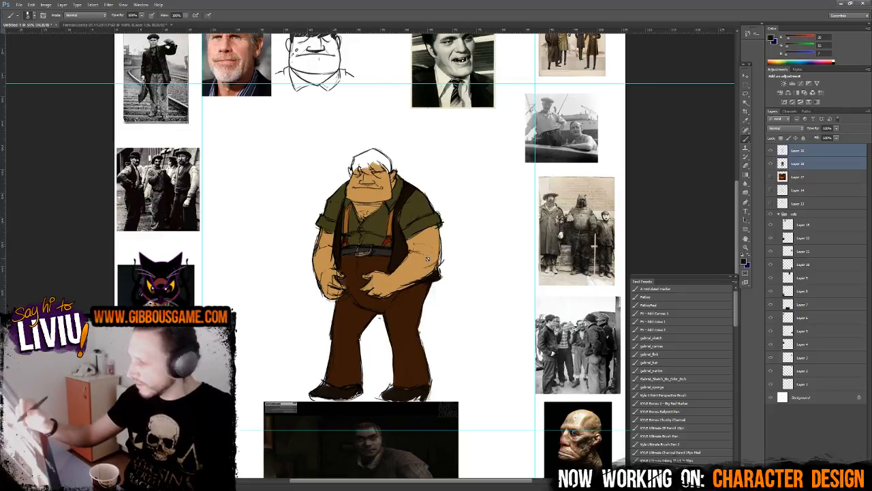
pyautogui.press('v')
pyautogui.moveTo(426, 259); pyautogui.dragTo(423, 240)
# - Preview the character against the reception lobby artwork, shifting the artwork up behind him, and hide it again
pyautogui.click(772, 177)
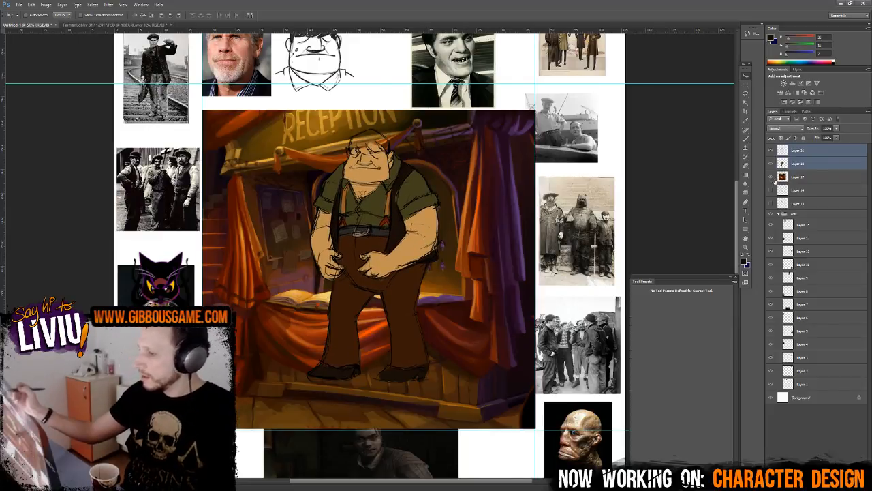
pyautogui.click(789, 177)
pyautogui.moveTo(463, 315); pyautogui.dragTo(461, 275)
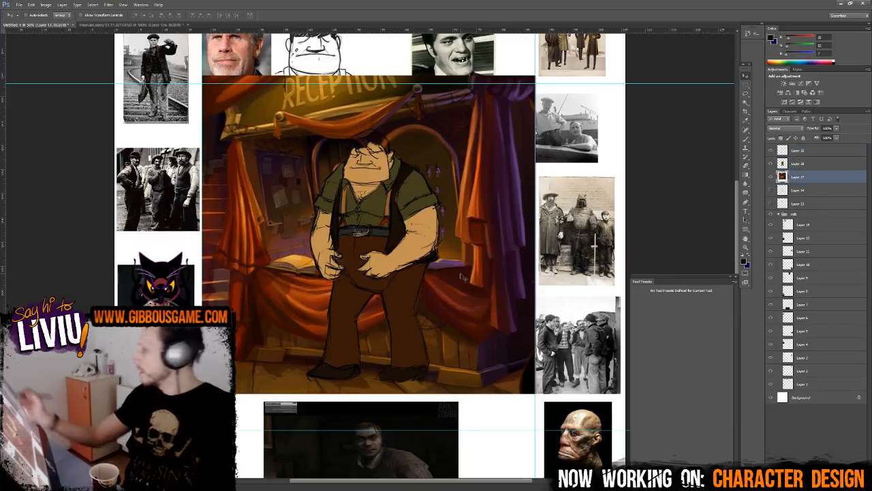
pyautogui.click(772, 177)
# - Sample the skin tone from the face and make the character's color layer active for brush work on the head
pyautogui.hotkey('ctrl', '+')
pyautogui.hotkey('ctrl', '+')
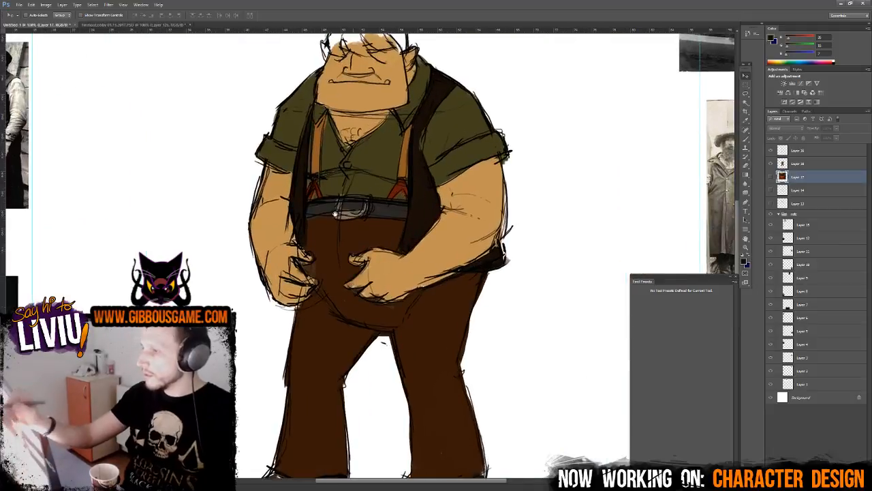
pyautogui.scroll(5, 325, 301)
pyautogui.press('b')
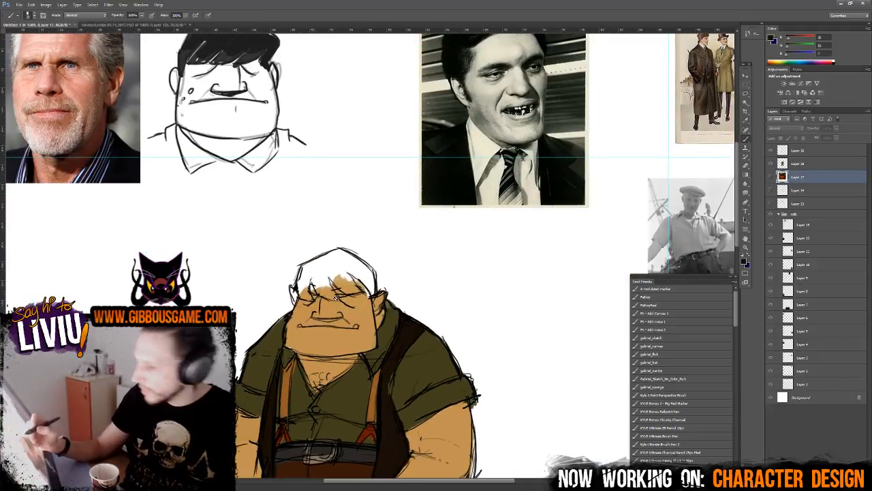
pyautogui.keyDown('alt'); pyautogui.click(337, 298); pyautogui.keyUp('alt')
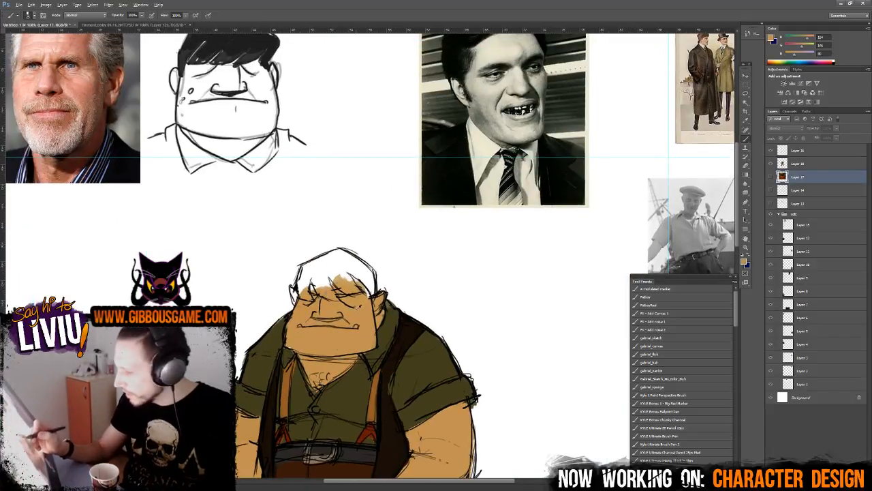
pyautogui.click(812, 164)
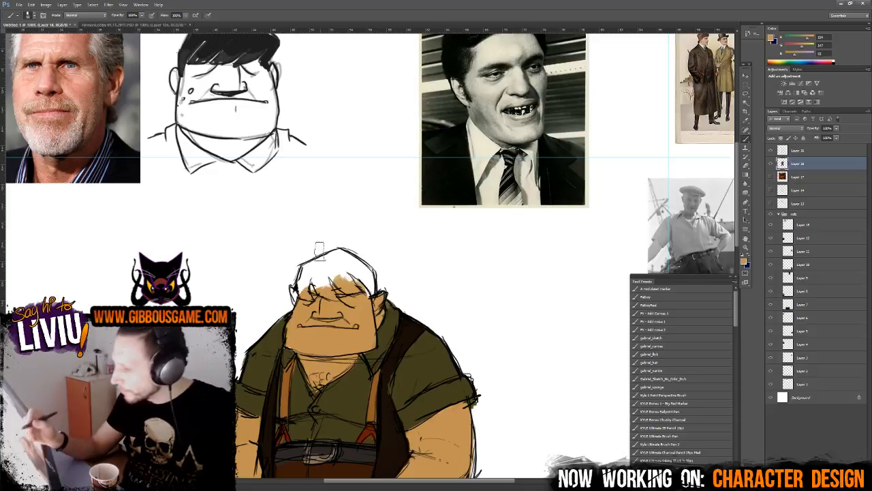
pyautogui.moveTo(335, 258); pyautogui.dragTo(310, 269)
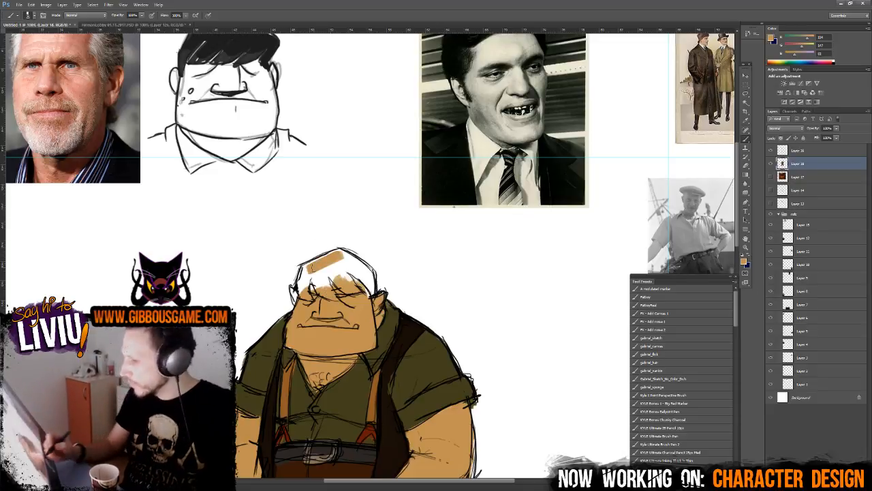
pyautogui.hotkey('ctrl', 'z')
pyautogui.hotkey('alt', '[')
pyautogui.click(317, 307)
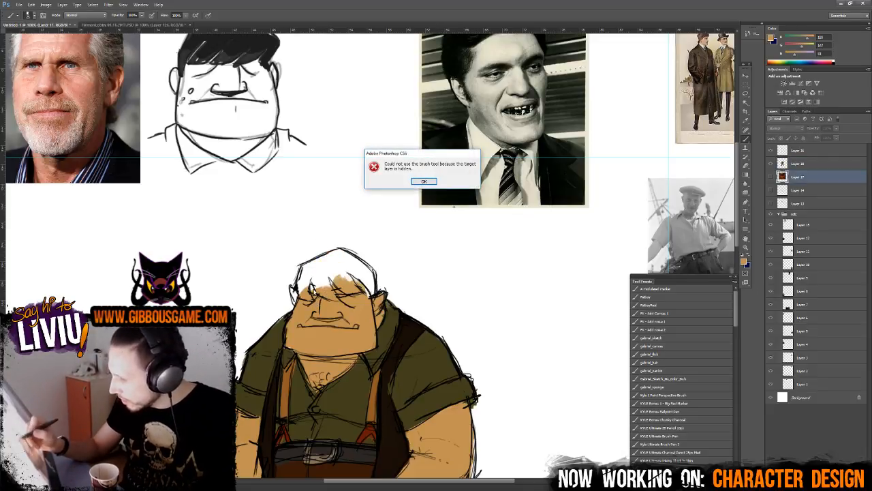
pyautogui.press('Return')
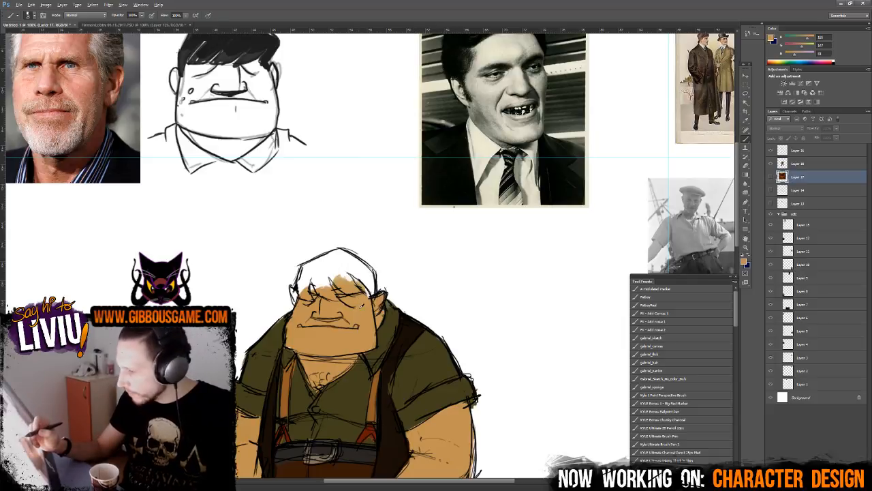
pyautogui.hotkey('alt', ']')
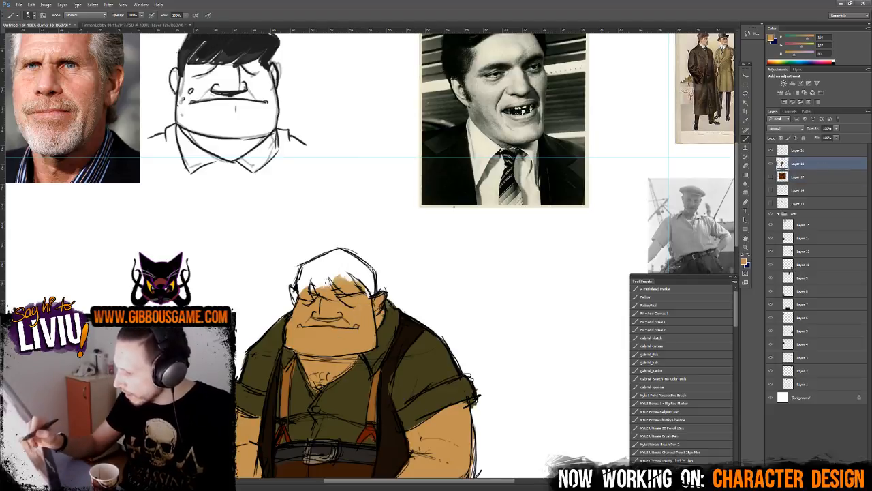
# - Fill the unpainted forehead area beneath the hair strands with the skin tone
pyautogui.moveTo(325, 280)
pyautogui.mouseDown()
pyautogui.moveTo(308, 282)
pyautogui.moveTo(365, 281)
pyautogui.moveTo(321, 271)
pyautogui.moveTo(306, 281)
pyautogui.mouseUp()
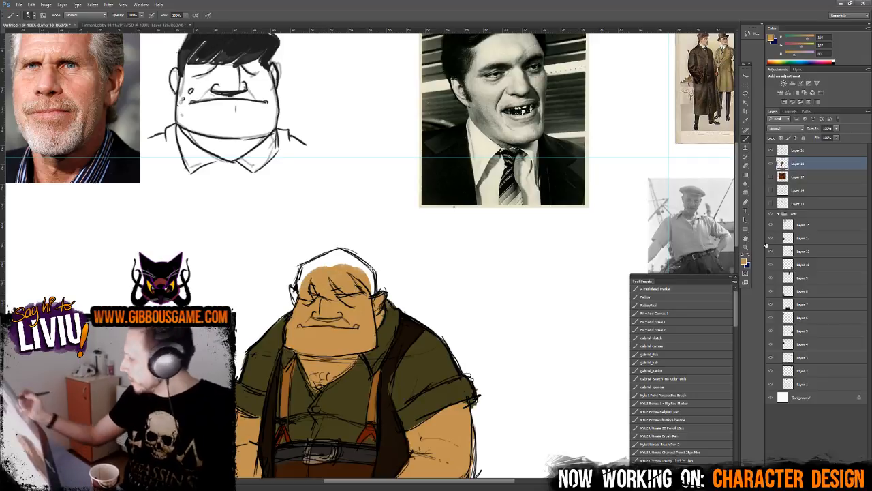
# - Set the foreground color to a dark indigo and block in the hair and fringe
pyautogui.click(743, 262)
pyautogui.click(514, 359)
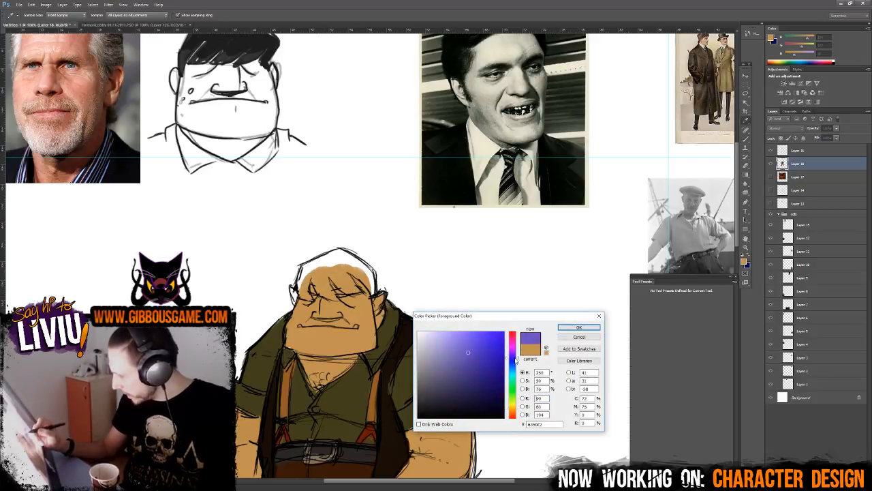
pyautogui.click(488, 372)
pyautogui.moveTo(488, 373); pyautogui.dragTo(486, 398)
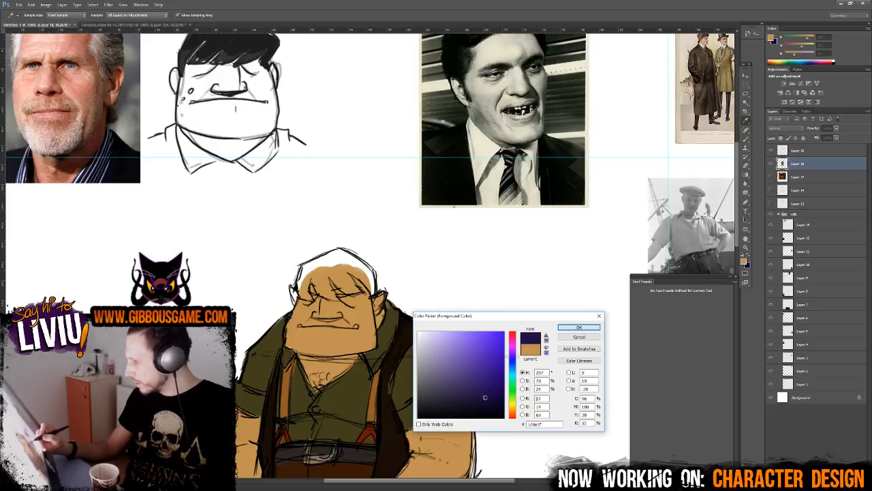
pyautogui.click(579, 328)
pyautogui.moveTo(316, 268)
pyautogui.mouseDown()
pyautogui.moveTo(343, 254)
pyautogui.moveTo(324, 295)
pyautogui.moveTo(340, 260)
pyautogui.moveTo(348, 290)
pyautogui.mouseUp()
pyautogui.moveTo(348, 259)
pyautogui.mouseDown()
pyautogui.moveTo(349, 289)
pyautogui.moveTo(368, 277)
pyautogui.moveTo(305, 274)
pyautogui.moveTo(303, 289)
pyautogui.mouseUp()
pyautogui.hotkey('ctrl', '-')
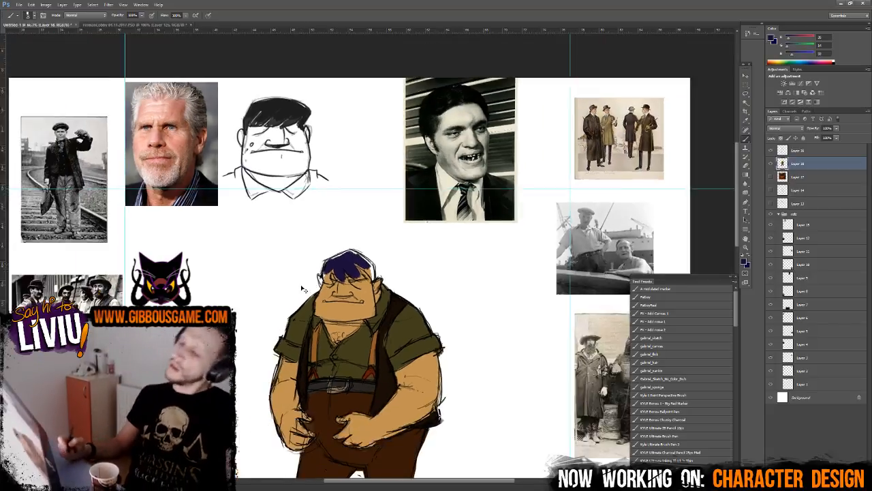
pyautogui.hotkey('ctrl', '-')
# - Extend the indigo hair down to the ear on the character's left side and fill the gap along the crown outline
pyautogui.hotkey('ctrl', '+')
pyautogui.hotkey('ctrl', '+')
pyautogui.hotkey('ctrl', '+')
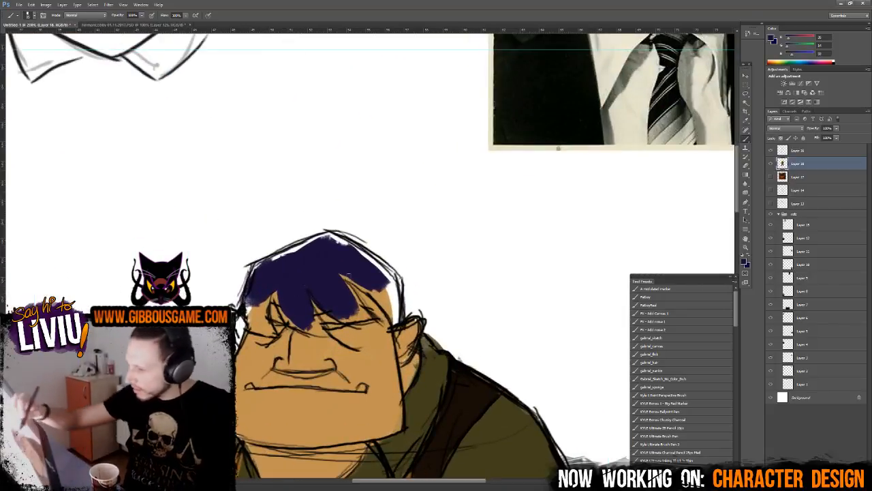
pyautogui.moveTo(377, 292)
pyautogui.mouseDown()
pyautogui.moveTo(393, 324)
pyautogui.moveTo(398, 279)
pyautogui.moveTo(393, 313)
pyautogui.mouseUp()
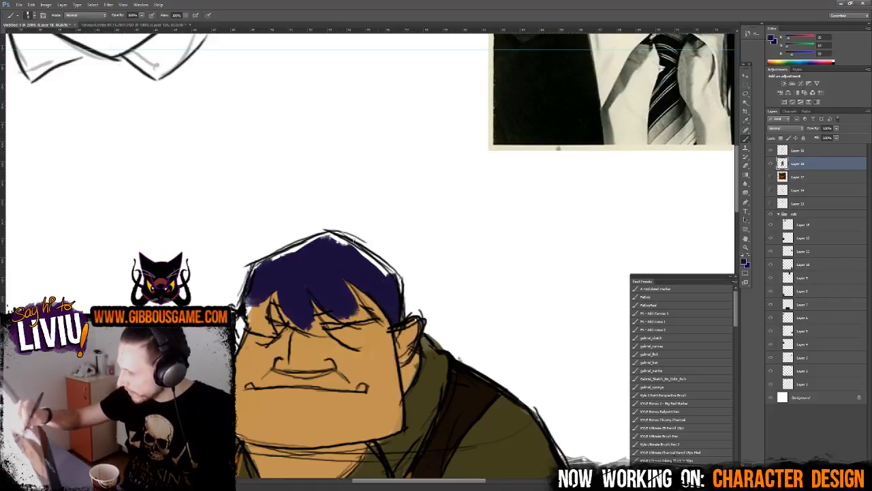
pyautogui.moveTo(368, 264); pyautogui.dragTo(382, 270)
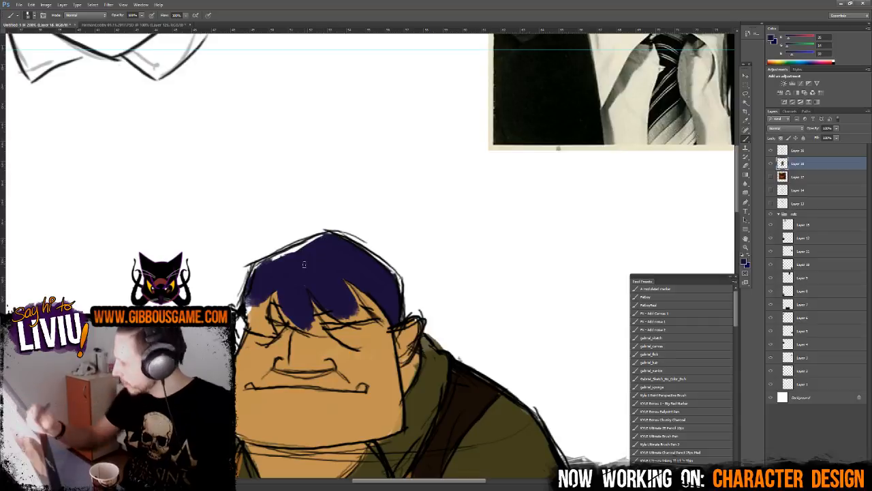
# - Shift the foreground color to a darker indigo and repaint the entire hair, including the fringe strands
pyautogui.click(745, 261)
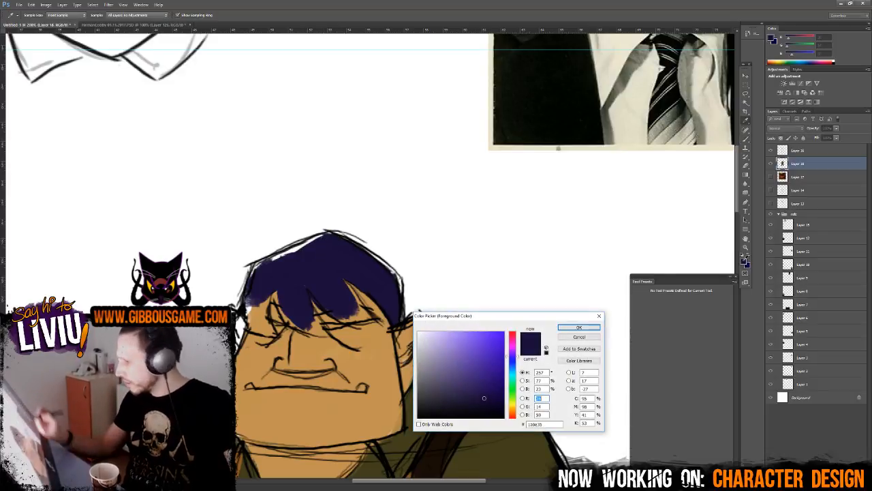
pyautogui.click(579, 327)
pyautogui.moveTo(327, 302)
pyautogui.mouseDown()
pyautogui.moveTo(351, 302)
pyautogui.moveTo(346, 296)
pyautogui.moveTo(344, 319)
pyautogui.moveTo(369, 315)
pyautogui.moveTo(331, 276)
pyautogui.moveTo(358, 310)
pyautogui.moveTo(393, 283)
pyautogui.mouseUp()
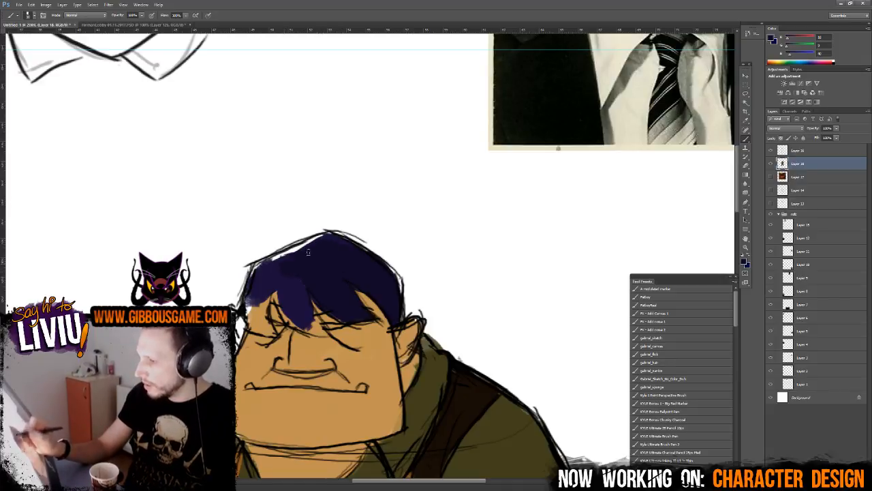
pyautogui.moveTo(309, 251)
pyautogui.mouseDown()
pyautogui.moveTo(313, 241)
pyautogui.moveTo(256, 270)
pyautogui.moveTo(245, 324)
pyautogui.moveTo(266, 331)
pyautogui.moveTo(262, 305)
pyautogui.moveTo(273, 330)
pyautogui.moveTo(263, 321)
pyautogui.mouseUp()
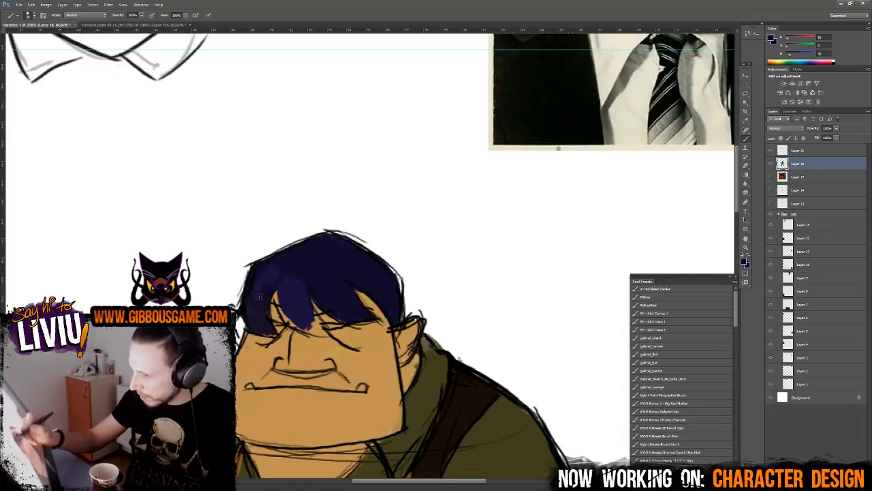
pyautogui.moveTo(272, 283)
pyautogui.mouseDown()
pyautogui.moveTo(283, 317)
pyautogui.moveTo(298, 323)
pyautogui.mouseUp()
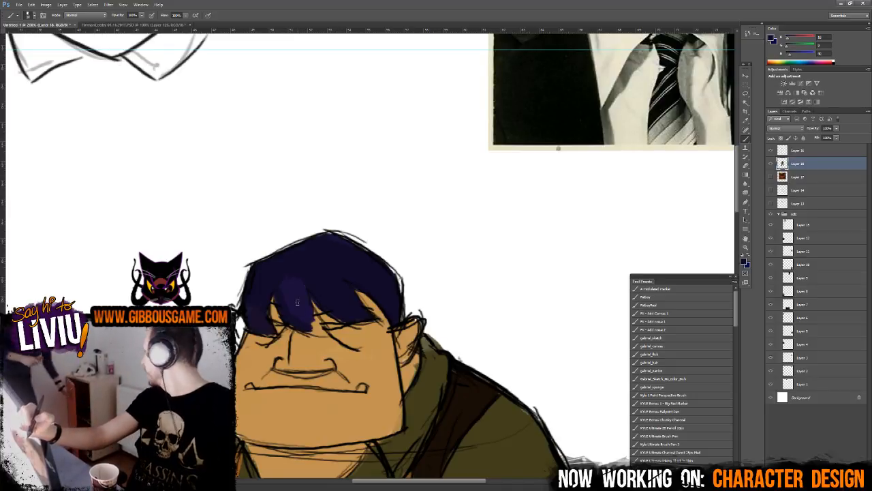
pyautogui.moveTo(297, 302)
pyautogui.mouseDown()
pyautogui.moveTo(302, 326)
pyautogui.moveTo(300, 275)
pyautogui.moveTo(298, 318)
pyautogui.moveTo(312, 331)
pyautogui.moveTo(320, 324)
pyautogui.moveTo(298, 283)
pyautogui.mouseUp()
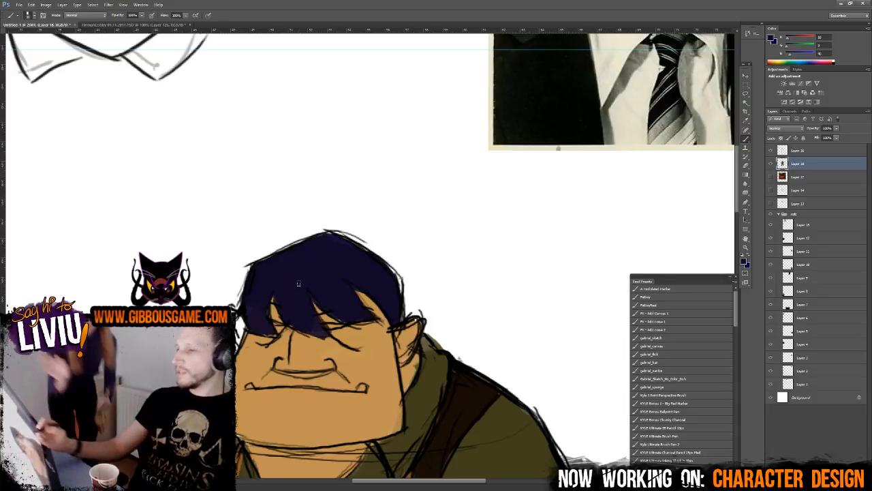
pyautogui.keyDown('alt'); pyautogui.click(412, 333); pyautogui.keyUp('alt')
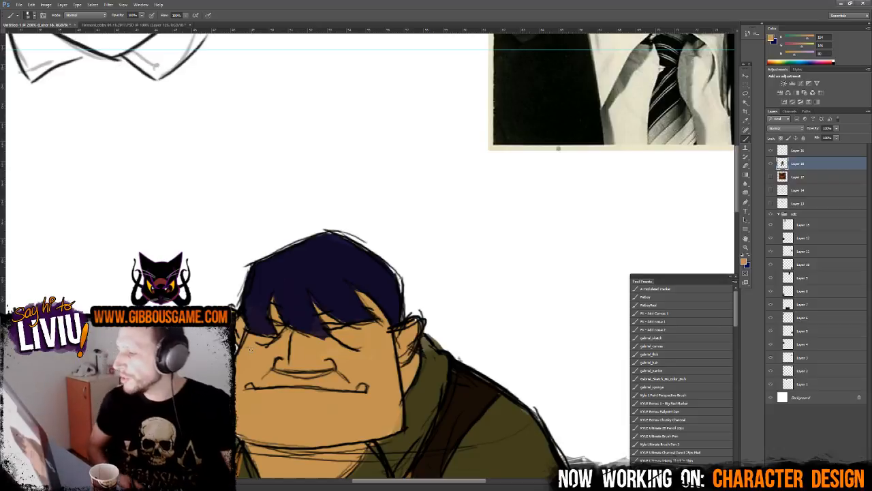
pyautogui.keyDown('alt'); pyautogui.click(340, 263); pyautogui.keyUp('alt')
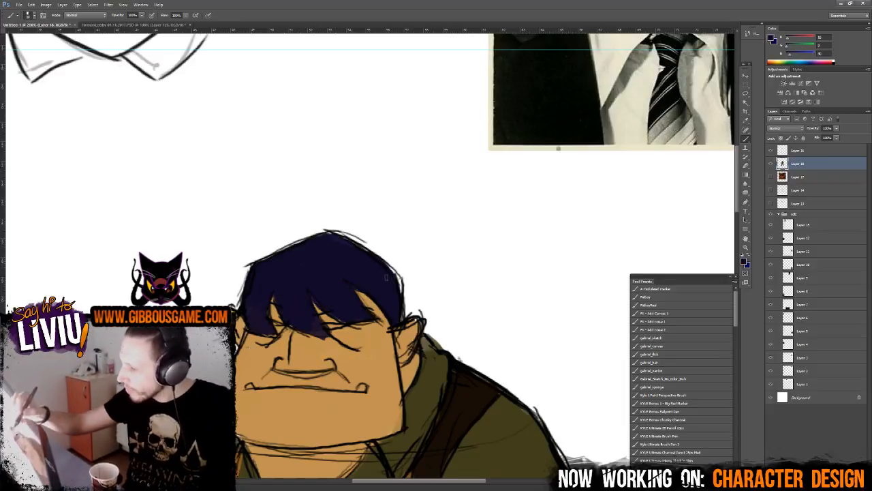
# - Set the foreground color to a light cream and paint the two small tusks at the corners of the character's mouth
pyautogui.hotkey('ctrl', '-')
pyautogui.hotkey('ctrl', '-')
pyautogui.hotkey('ctrl', '-')
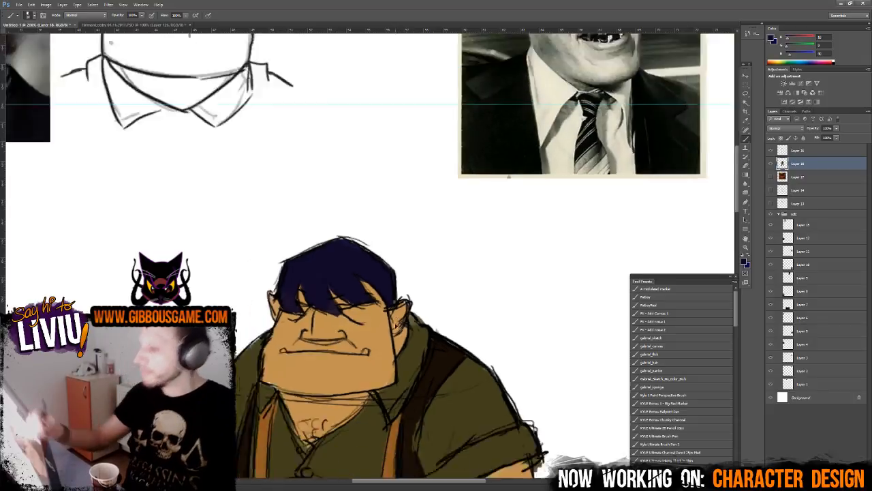
pyautogui.hotkey('ctrl', '+')
pyautogui.hotkey('ctrl', '+')
pyautogui.hotkey('ctrl', '+')
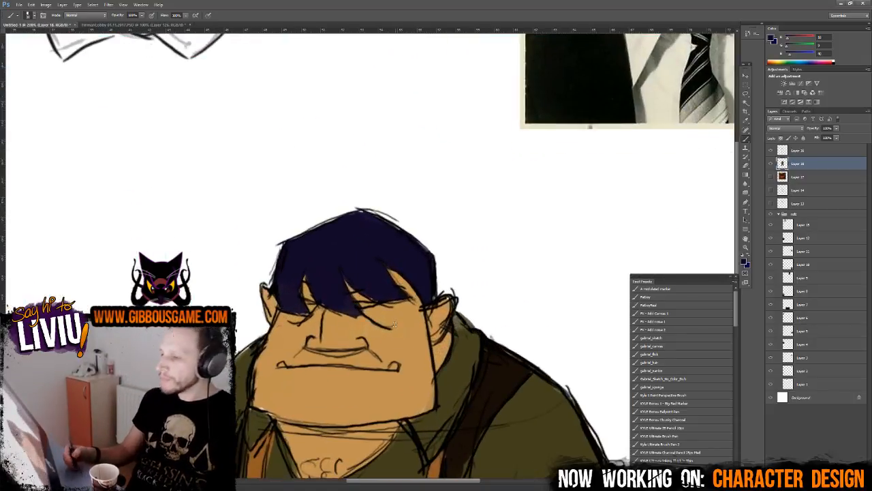
pyautogui.click(744, 264)
pyautogui.click(510, 409)
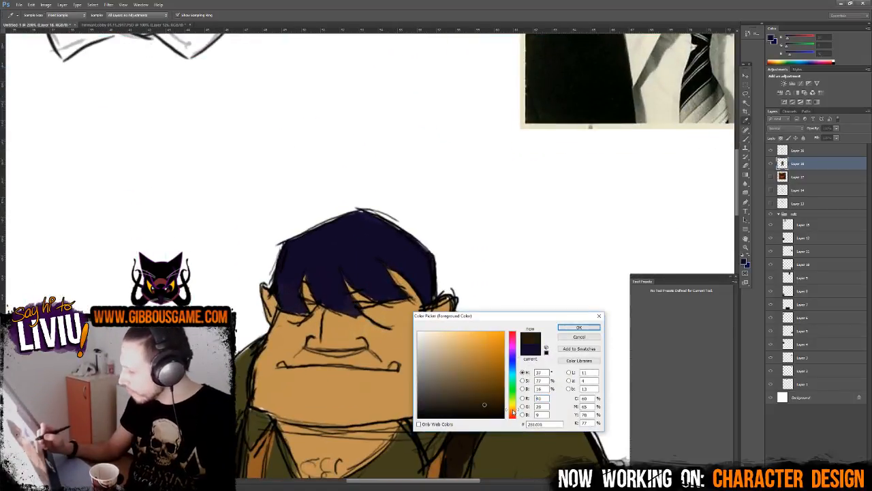
pyautogui.click(579, 327)
pyautogui.press('b')
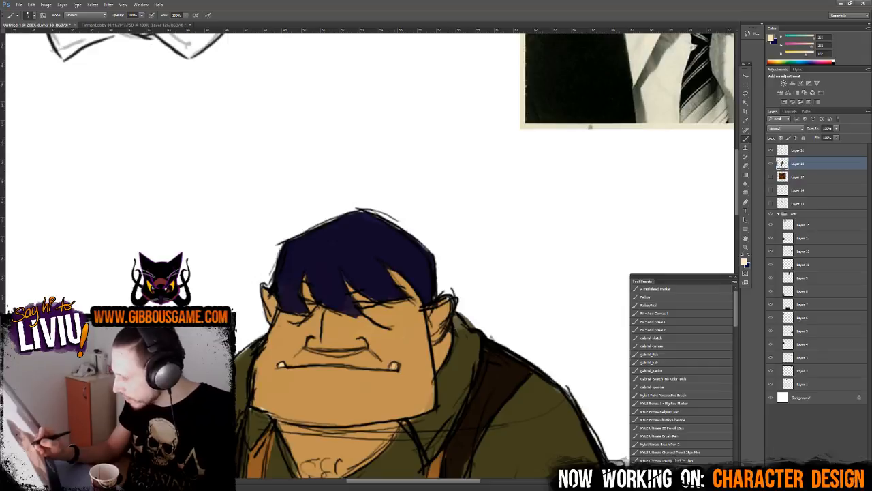
# - Show the reception lobby painting behind the character and compare the flat colors against it at different zoom levels
pyautogui.hotkey('ctrl', '-')
pyautogui.hotkey('ctrl', '-')
pyautogui.hotkey('ctrl', '-')
pyautogui.hotkey('ctrl', '-')
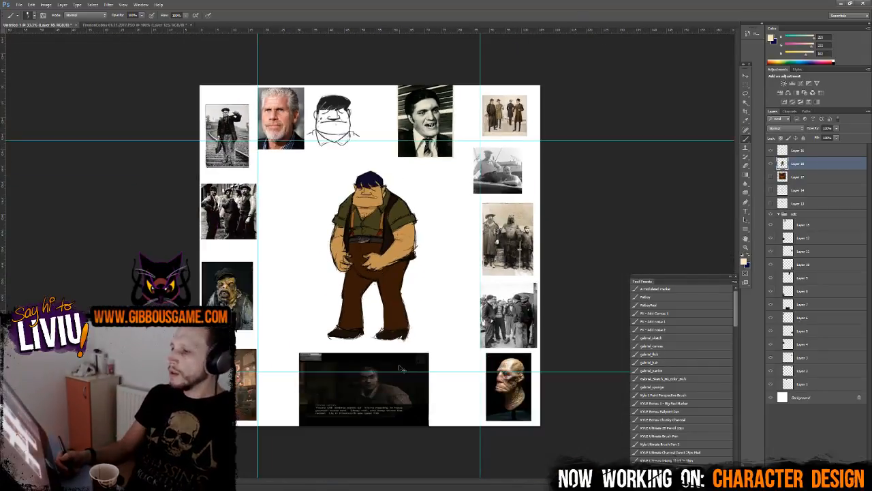
pyautogui.hotkey('ctrl', '+')
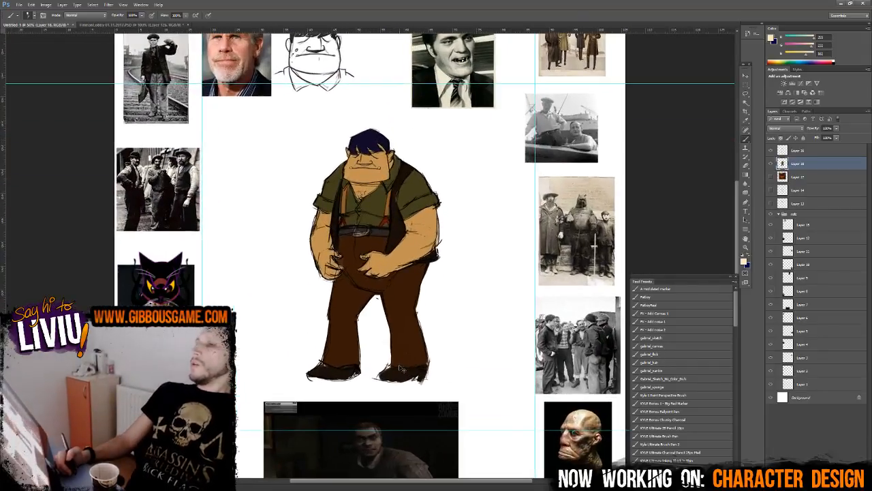
pyautogui.click(772, 177)
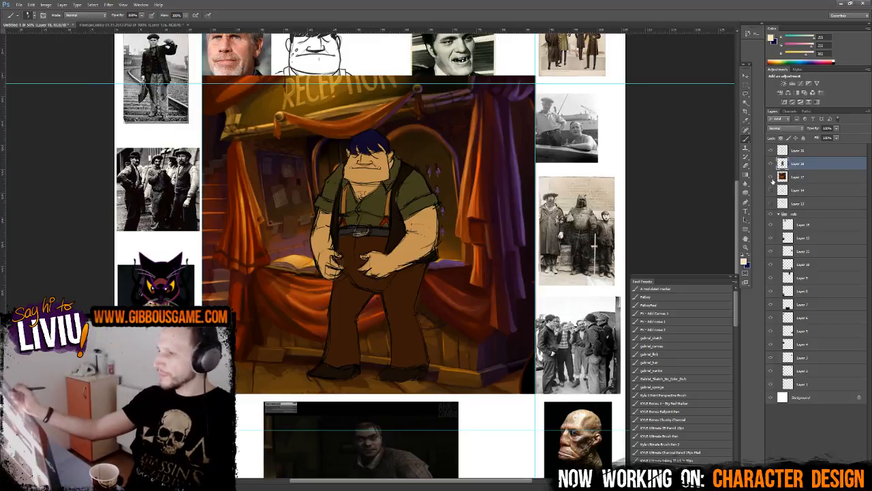
pyautogui.hotkey('ctrl', '-')
pyautogui.hotkey('ctrl', '-')
pyautogui.hotkey('ctrl', '+')
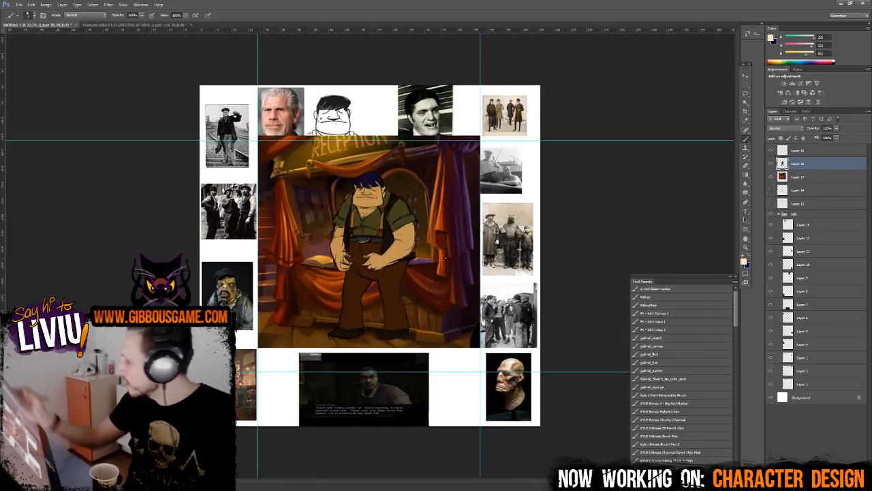
pyautogui.hotkey('ctrl', '+')
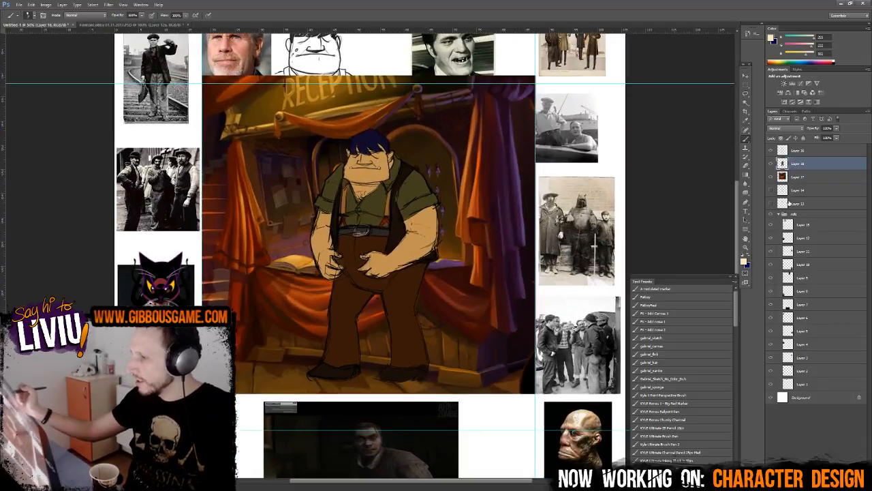
pyautogui.hotkey('ctrl', '-')
pyautogui.hotkey('ctrl', '-')
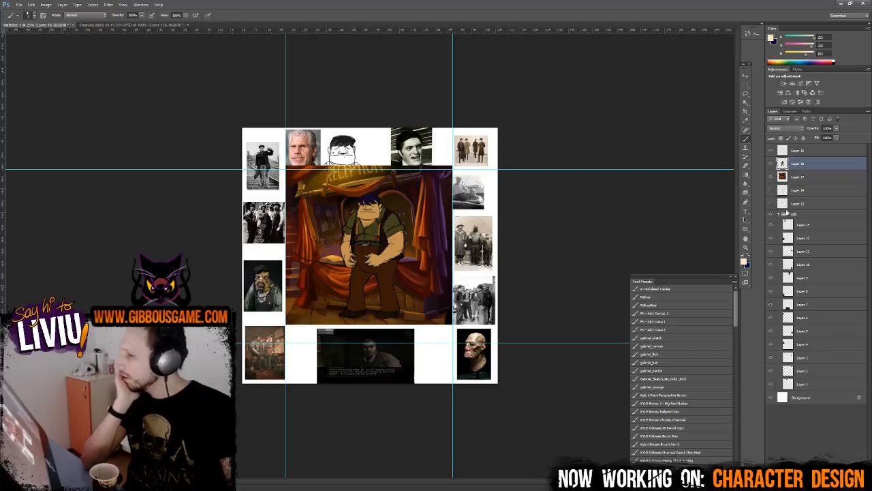
pyautogui.hotkey('ctrl', '+')
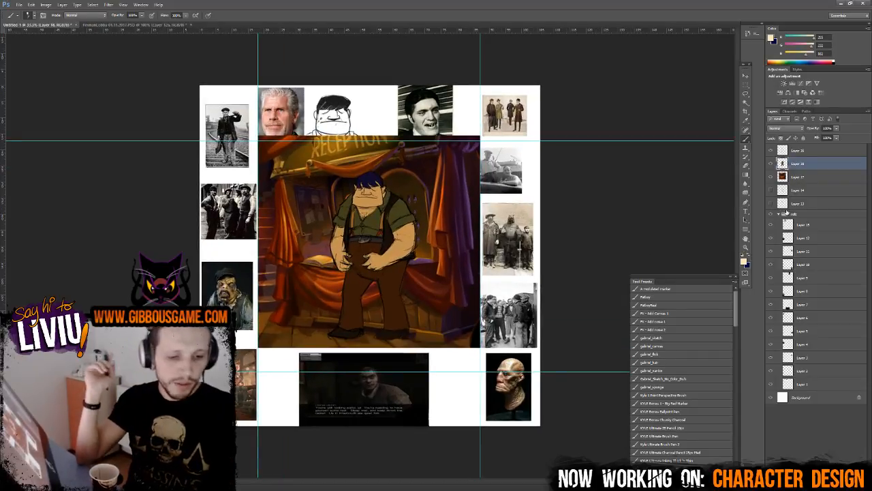
pyautogui.hotkey('ctrl', 'u')
pyautogui.moveTo(610, 299)
pyautogui.mouseDown()
pyautogui.moveTo(599, 304)
pyautogui.moveTo(620, 304)
pyautogui.moveTo(607, 306)
pyautogui.mouseUp()
pyautogui.click(694, 234)
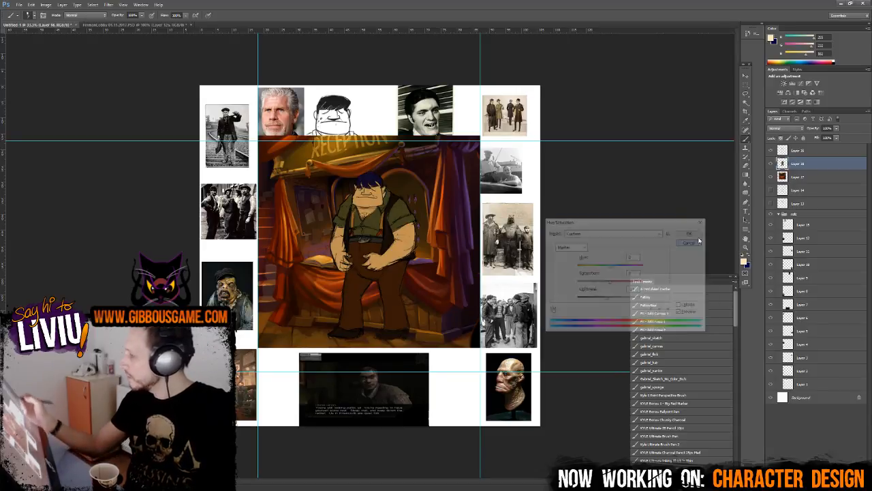
# - Try darkening the flat color layer with Hue/Saturation lightness, compare it with and without the line art, and undo the adjustment
pyautogui.click(771, 150)
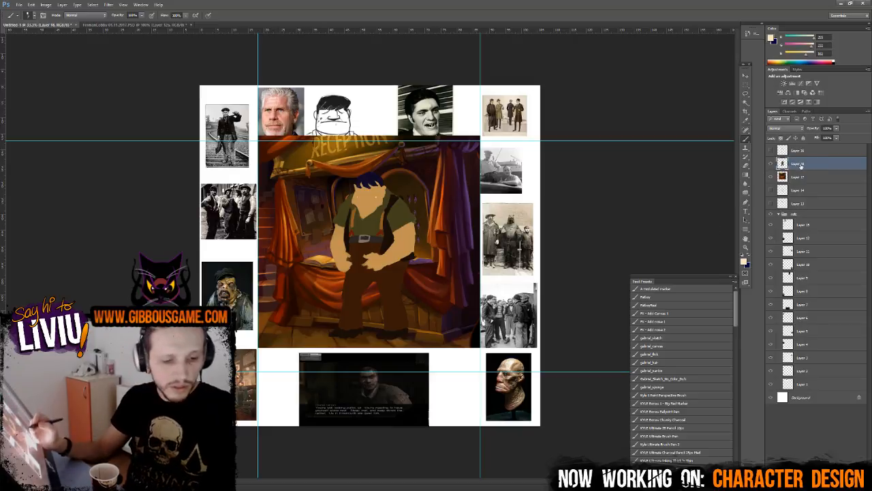
pyautogui.hotkey('ctrl', 'u')
pyautogui.moveTo(610, 303); pyautogui.dragTo(601, 305)
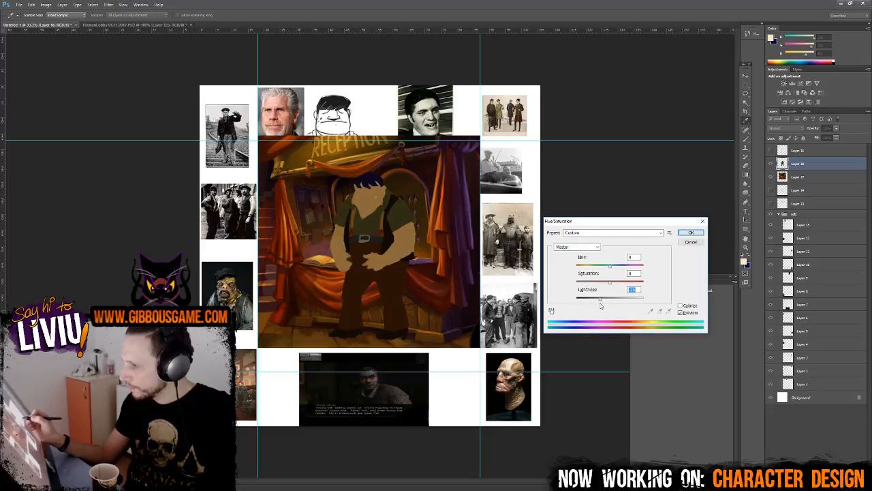
pyautogui.moveTo(601, 304); pyautogui.dragTo(602, 304)
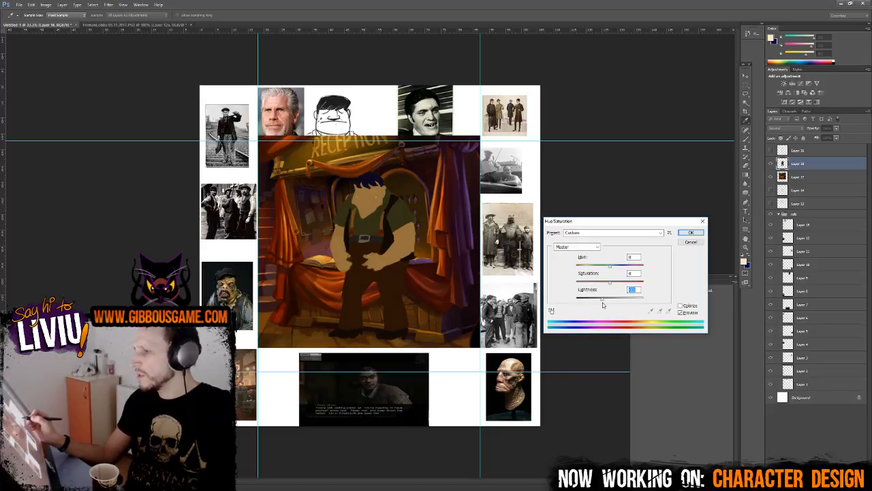
pyautogui.press('Return')
pyautogui.press('b')
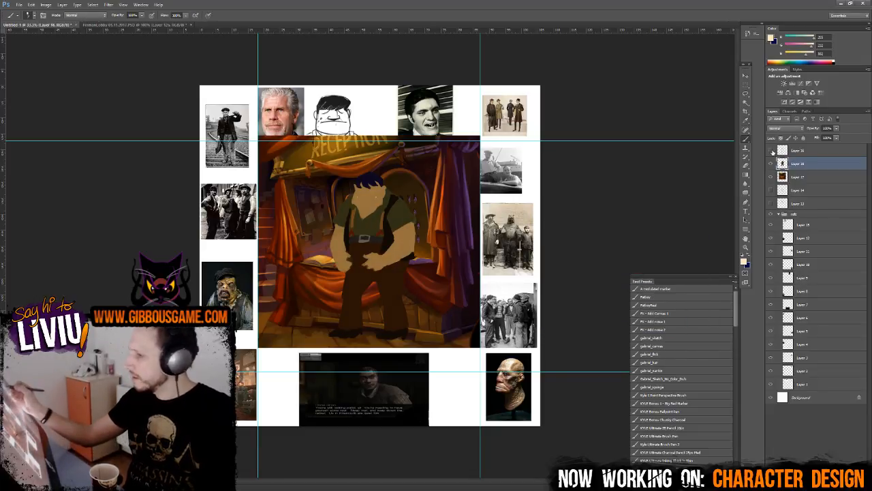
pyautogui.click(772, 152)
pyautogui.click(772, 152)
pyautogui.click(773, 152)
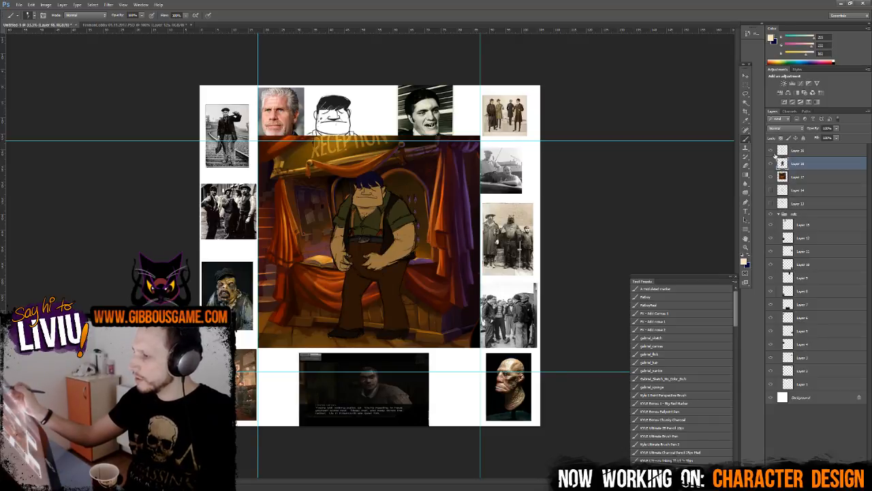
pyautogui.hotkey('ctrl', 'z')
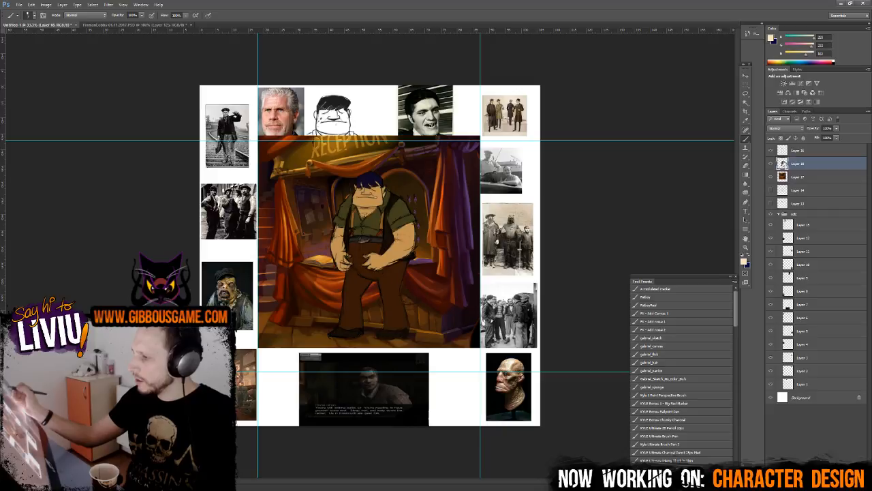
# - Darken the character's flat color layer slightly by lowering its lightness with Hue/Saturation
pyautogui.hotkey('ctrl', 'u')
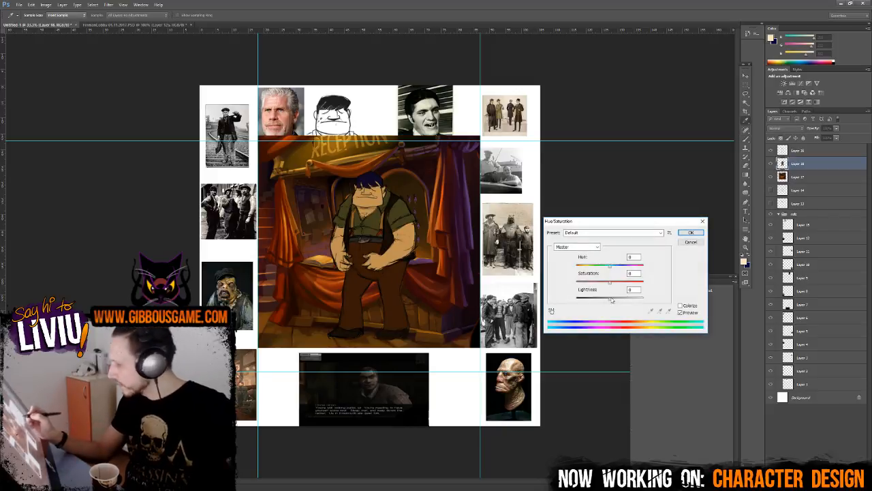
pyautogui.click(610, 298)
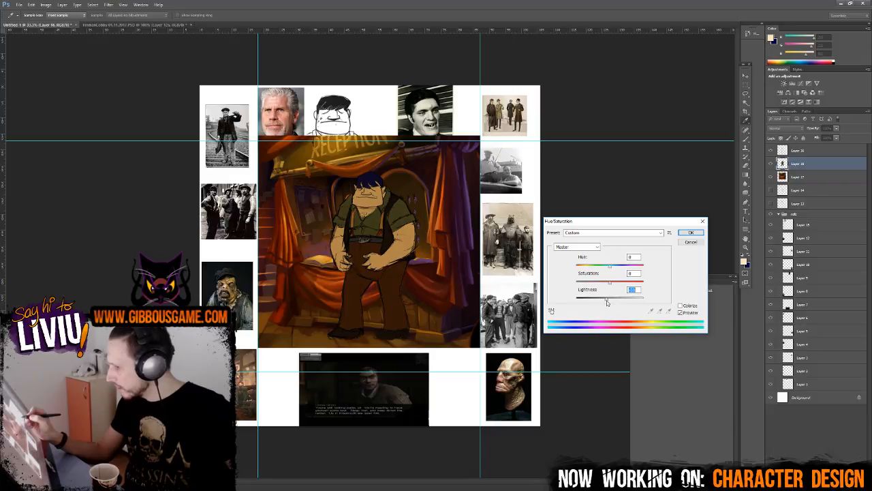
pyautogui.press('Return')
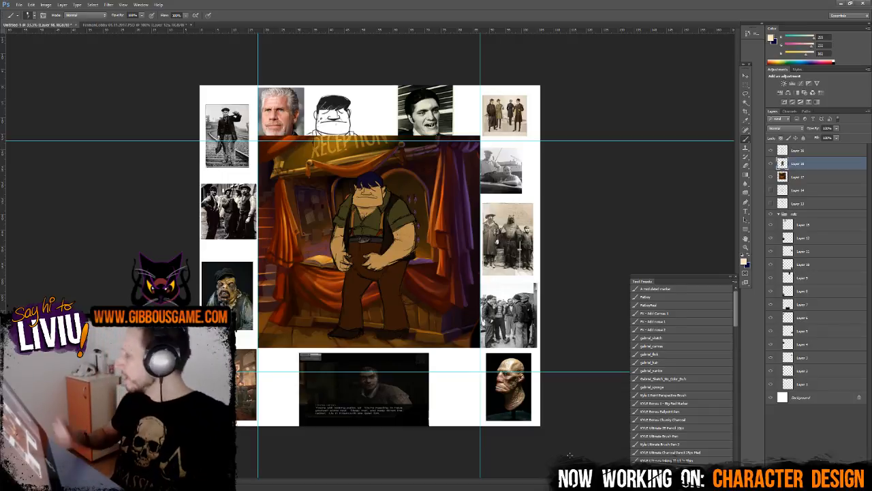
# - Select the transparency-locked line art layer and set the foreground color to a brighter, more saturated indigo based on the hair
pyautogui.click(815, 153)
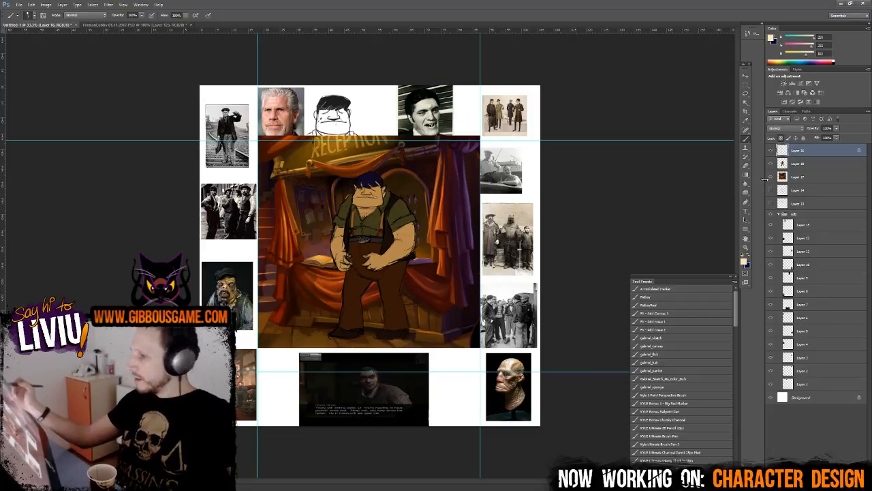
pyautogui.scroll(1, 512, 290)
pyautogui.moveTo(533, 261); pyautogui.dragTo(526, 270)
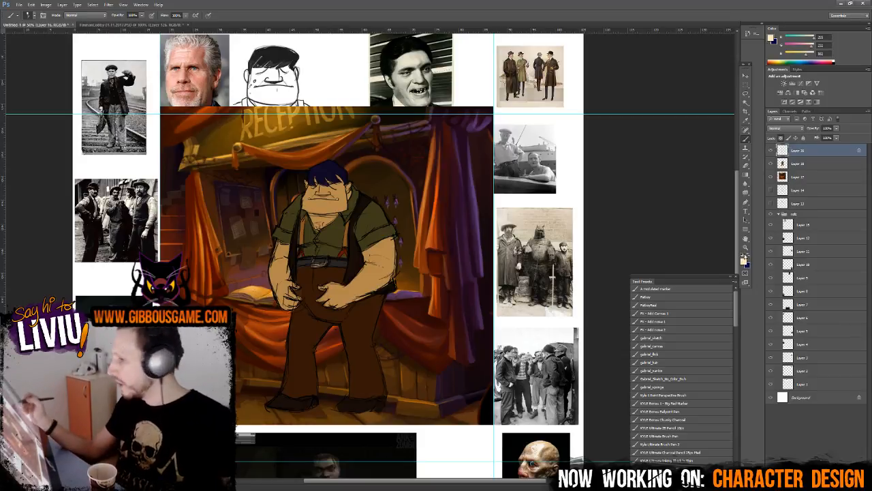
pyautogui.click(745, 260)
pyautogui.click(329, 165)
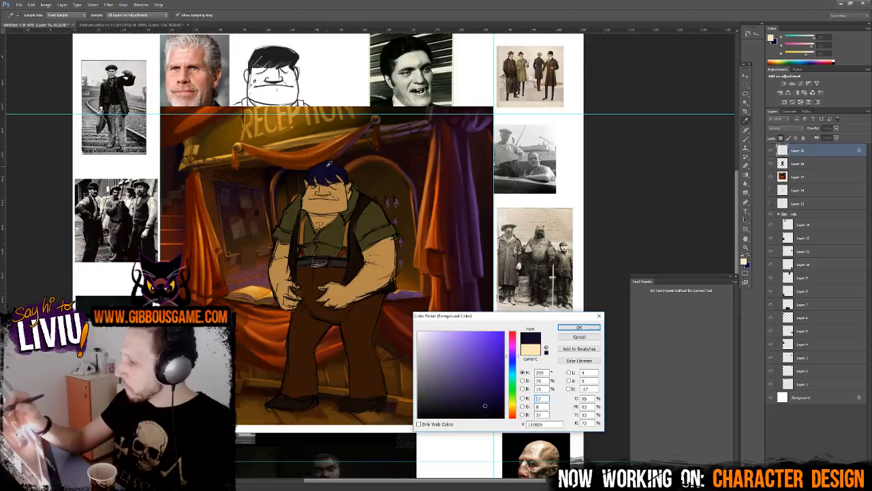
pyautogui.moveTo(488, 400)
pyautogui.mouseDown()
pyautogui.moveTo(495, 385)
pyautogui.moveTo(487, 383)
pyautogui.mouseUp()
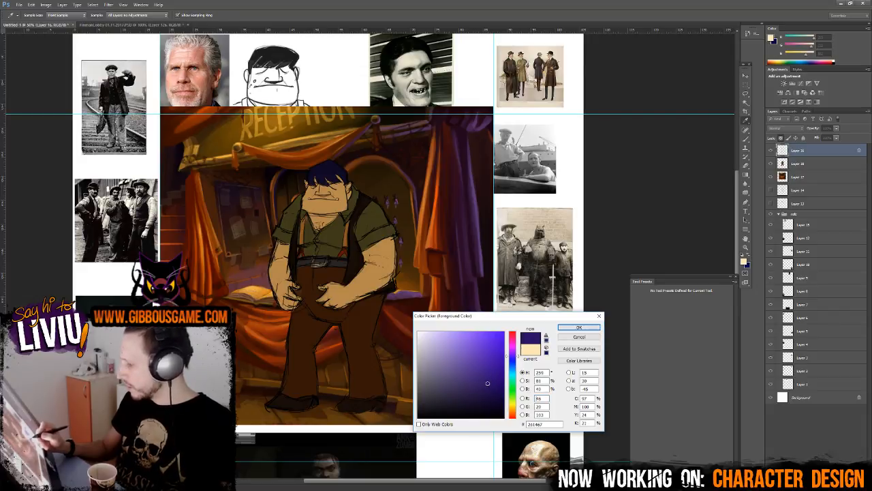
pyautogui.click(579, 327)
pyautogui.press('b')
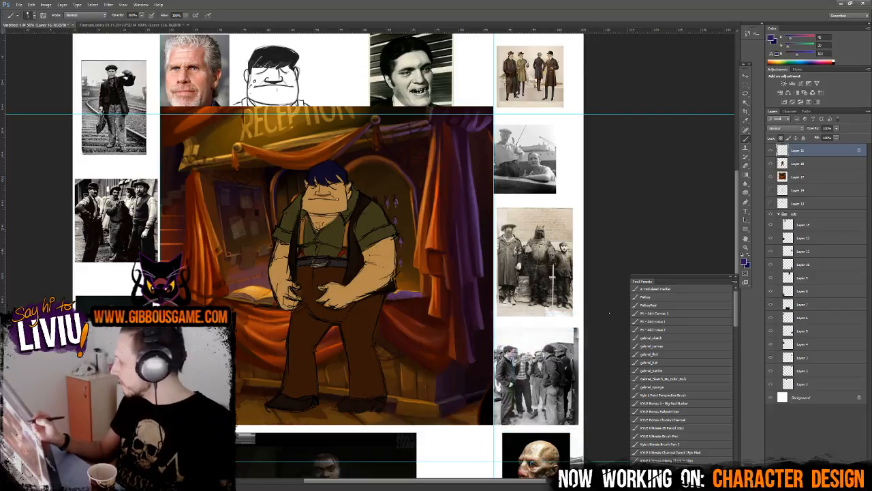
pyautogui.click(782, 139)
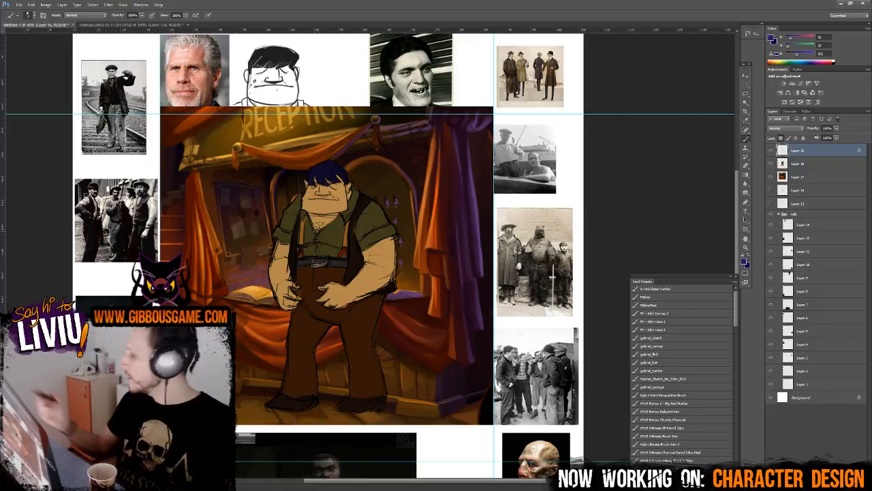
# - Lock the flat color layer's transparency and paint brighter indigo along the crown of the hair with the modulated marker brush
pyautogui.click(685, 289)
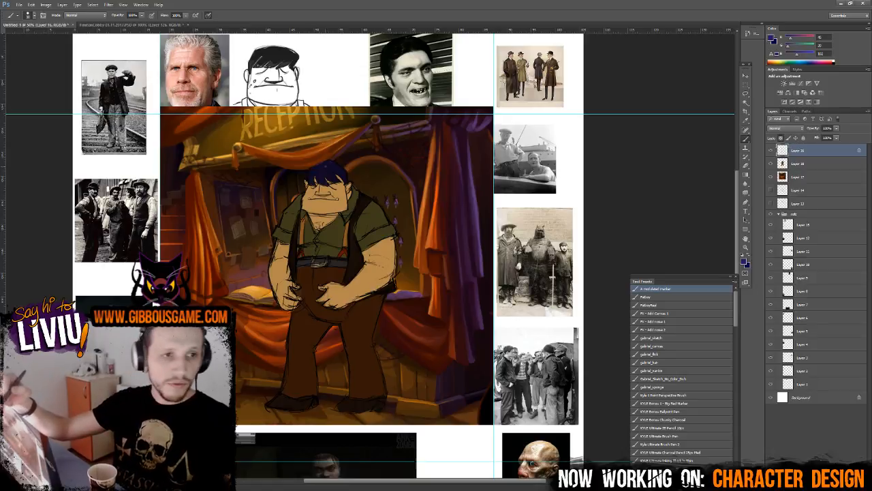
pyautogui.hotkey('alt', '[')
pyautogui.hotkey('ctrl', '+')
pyautogui.hotkey('ctrl', '+')
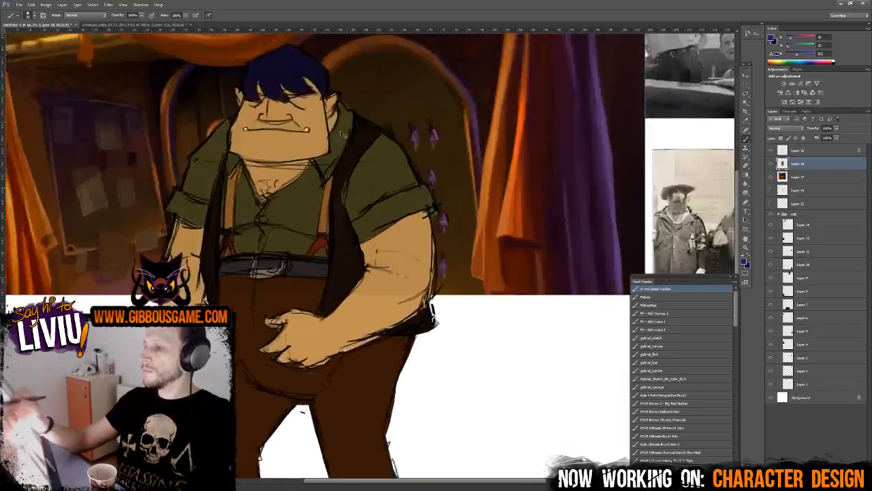
pyautogui.hotkey('ctrl', '+')
pyautogui.moveTo(331, 111); pyautogui.dragTo(444, 347)
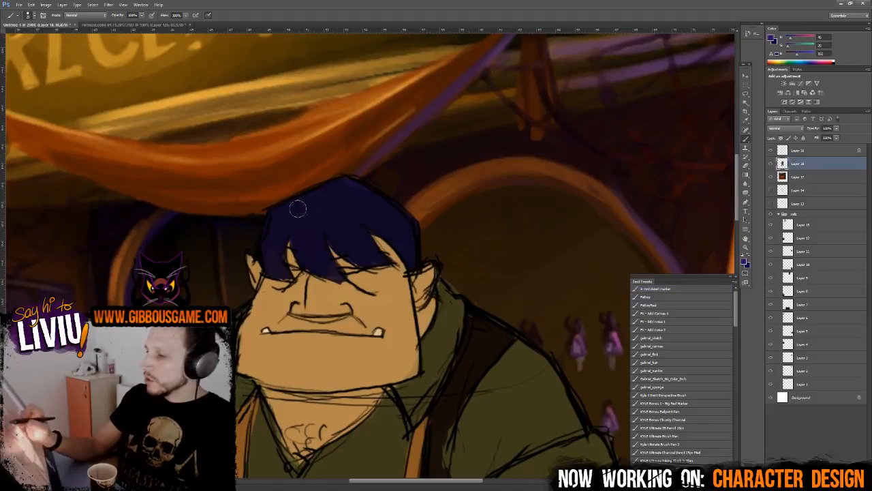
pyautogui.moveTo(262, 206); pyautogui.dragTo(392, 161)
pyautogui.hotkey('ctrl', 'z')
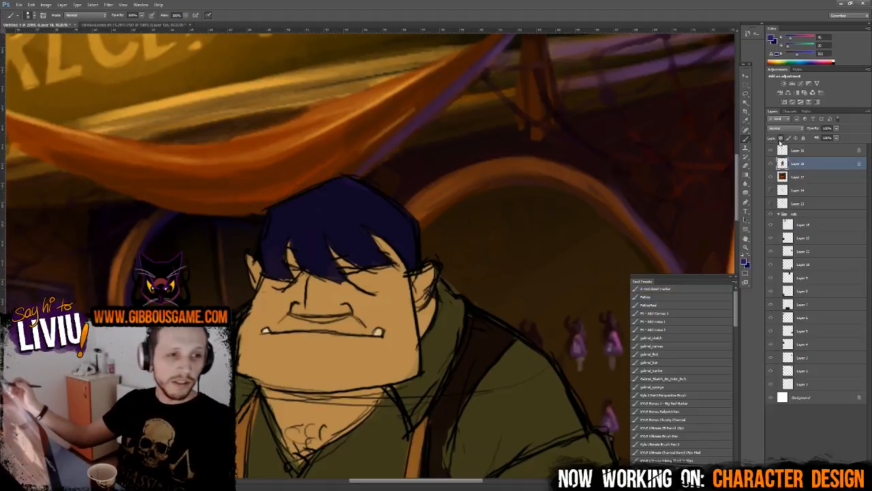
pyautogui.moveTo(258, 211); pyautogui.dragTo(381, 169)
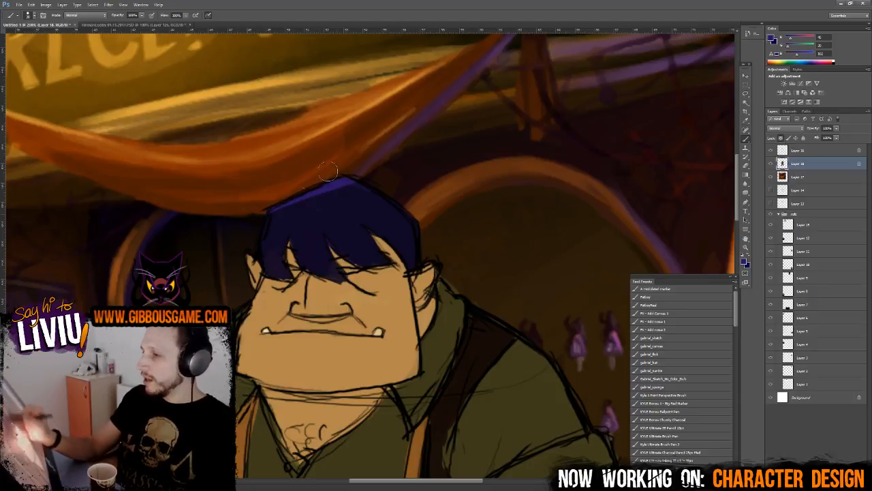
# - Recolor the black outlines of the hair and fringe strands in indigo on the line art layer
pyautogui.click(785, 152)
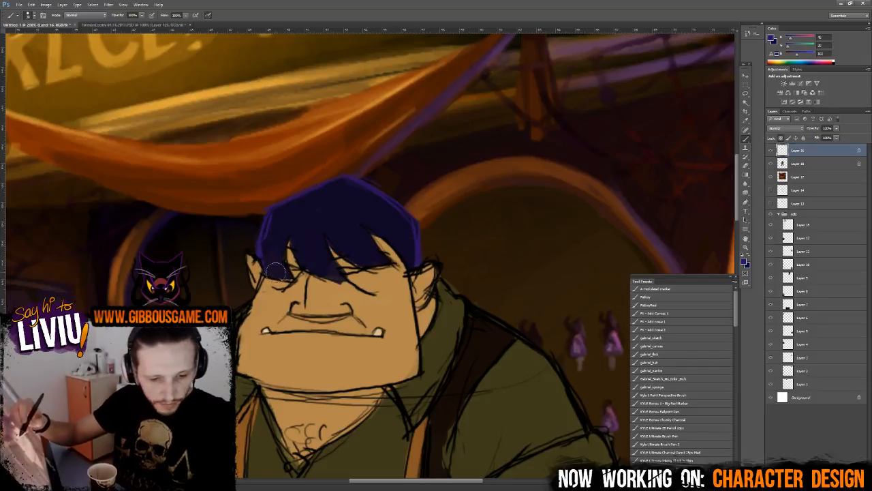
pyautogui.moveTo(272, 270); pyautogui.dragTo(274, 278)
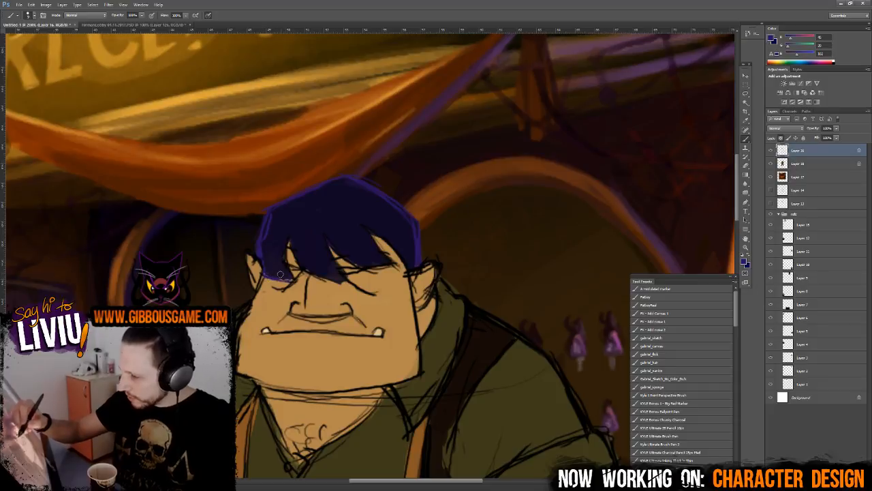
pyautogui.moveTo(297, 259)
pyautogui.mouseDown()
pyautogui.moveTo(321, 279)
pyautogui.moveTo(343, 277)
pyautogui.moveTo(334, 257)
pyautogui.moveTo(390, 263)
pyautogui.moveTo(367, 227)
pyautogui.moveTo(377, 240)
pyautogui.mouseUp()
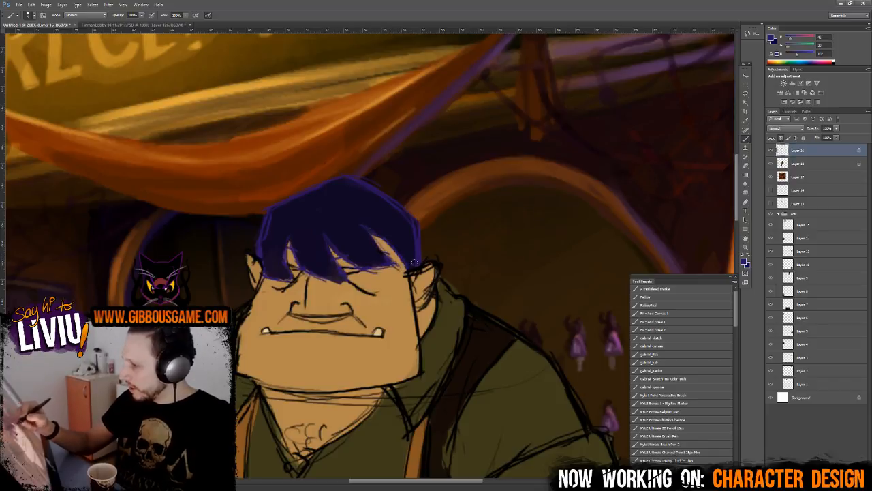
# - Examine the recolored hair outlines against the whole character, the lobby background and the surrounding references
pyautogui.hotkey('ctrl', '-')
pyautogui.hotkey('ctrl', '-')
pyautogui.hotkey('ctrl', '-')
pyautogui.hotkey('ctrl', '-')
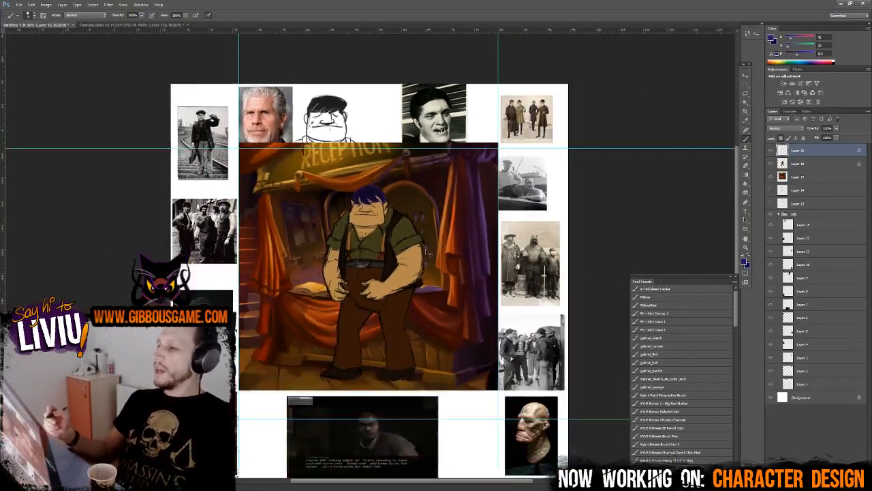
pyautogui.hotkey('ctrl', '+')
pyautogui.hotkey('ctrl', '+')
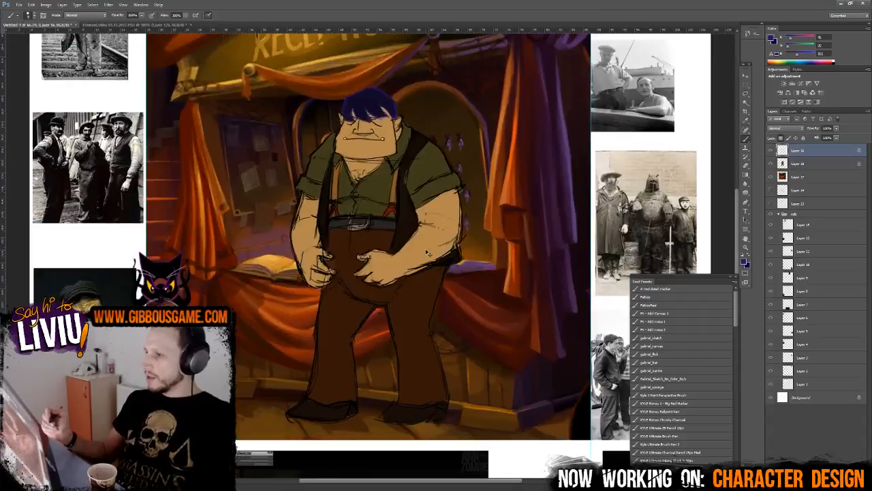
pyautogui.hotkey('ctrl', '-')
pyautogui.hotkey('ctrl', '-')
pyautogui.hotkey('ctrl', '+')
pyautogui.hotkey('ctrl', '+')
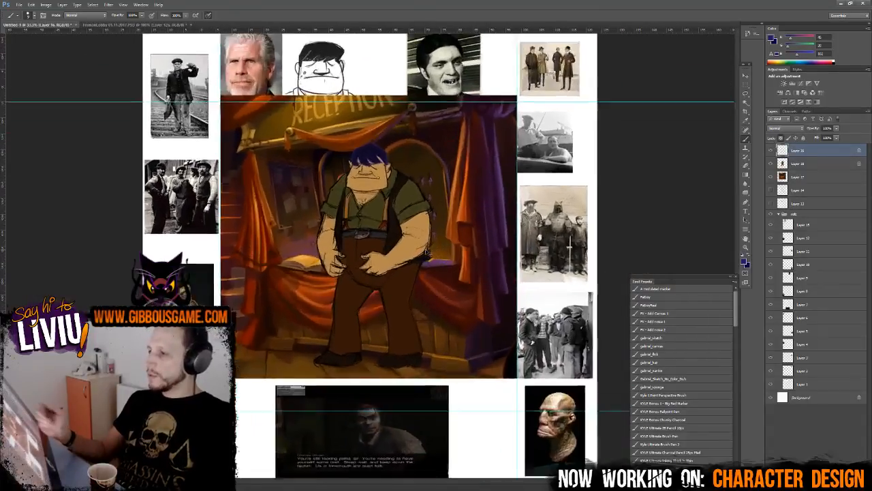
pyautogui.hotkey('ctrl', '+')
pyautogui.moveTo(334, 88); pyautogui.dragTo(343, 323)
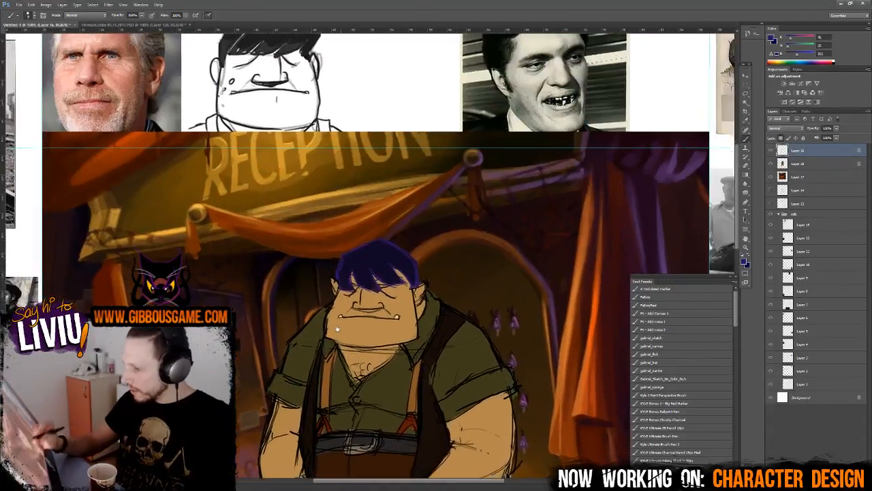
pyautogui.hotkey('ctrl', '+')
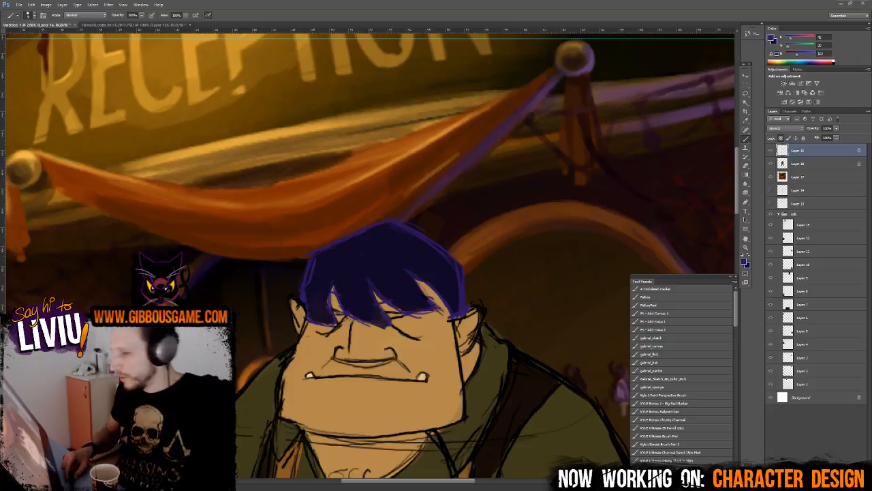
pyautogui.moveTo(421, 324); pyautogui.dragTo(421, 154)
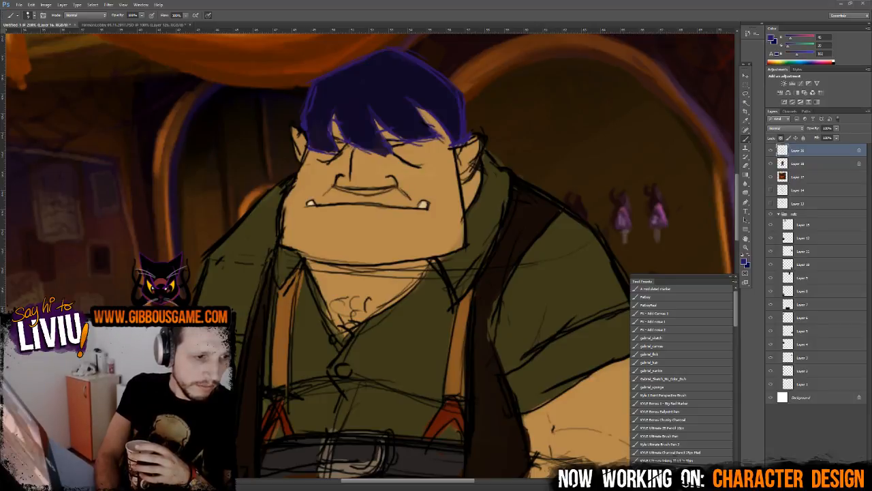
pyautogui.hotkey('alt', 'Tab')
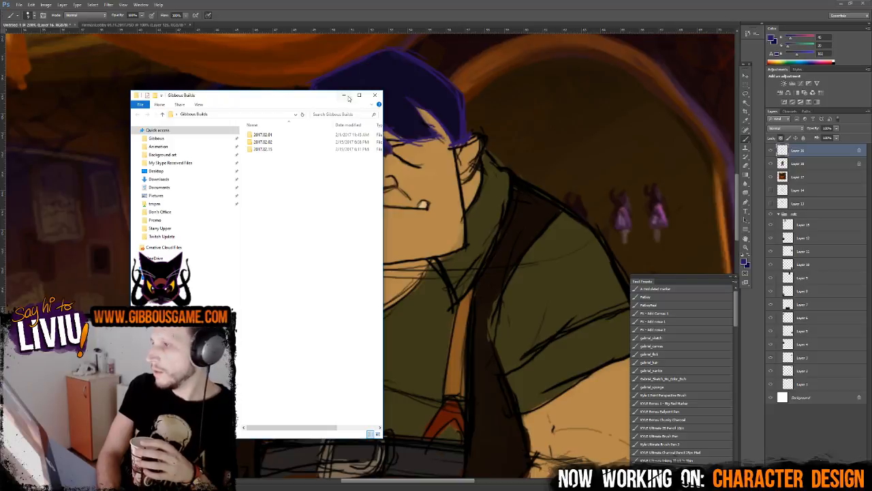
pyautogui.click(374, 94)
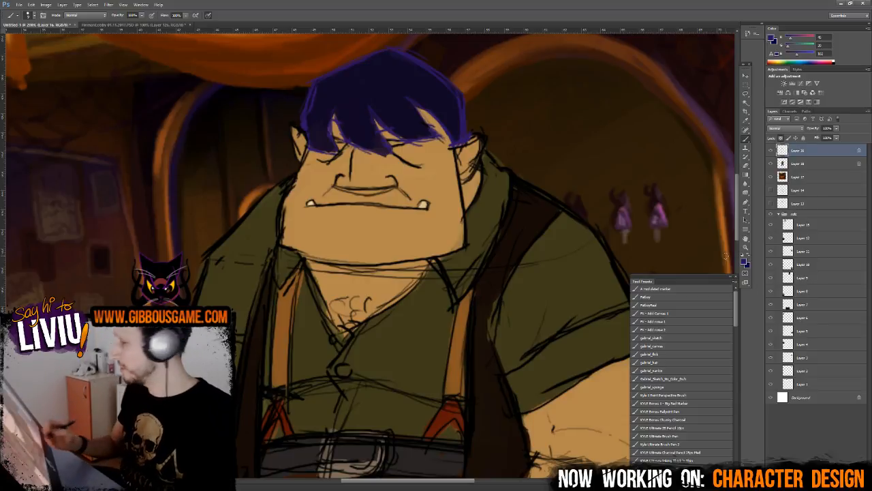
# - Sample the face's skin color and set the foreground to a fully saturated, darker orange version for the brush
pyautogui.press('i')
pyautogui.click(314, 183)
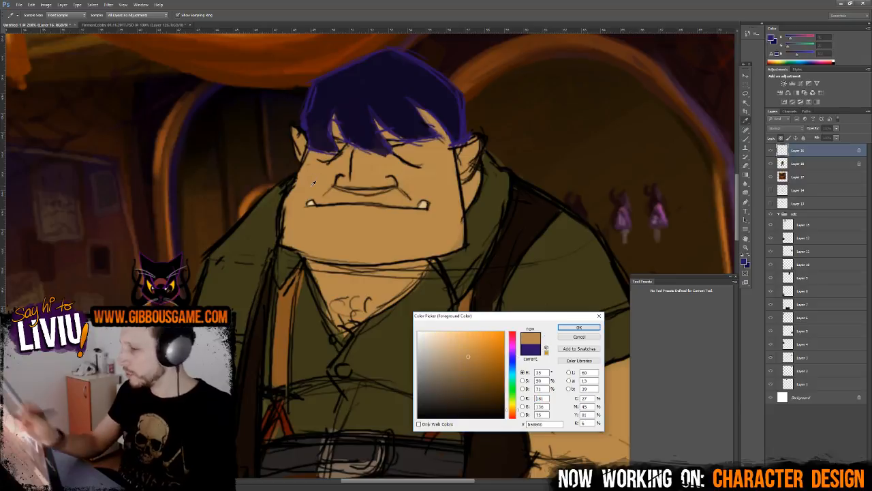
pyautogui.moveTo(470, 356); pyautogui.dragTo(506, 359)
pyautogui.click(578, 327)
pyautogui.press('b')
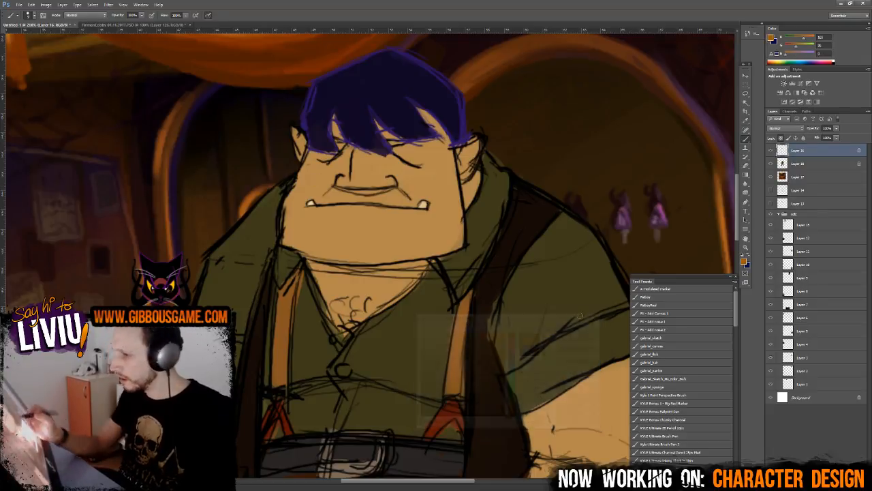
# - Recolor the black outlines of the face, ears, nose, mouth and closed eyes in orange on the line art layer
pyautogui.moveTo(290, 140)
pyautogui.mouseDown()
pyautogui.moveTo(301, 162)
pyautogui.moveTo(281, 240)
pyautogui.moveTo(362, 266)
pyautogui.moveTo(464, 246)
pyautogui.moveTo(458, 170)
pyautogui.mouseUp()
pyautogui.moveTo(349, 164); pyautogui.dragTo(341, 203)
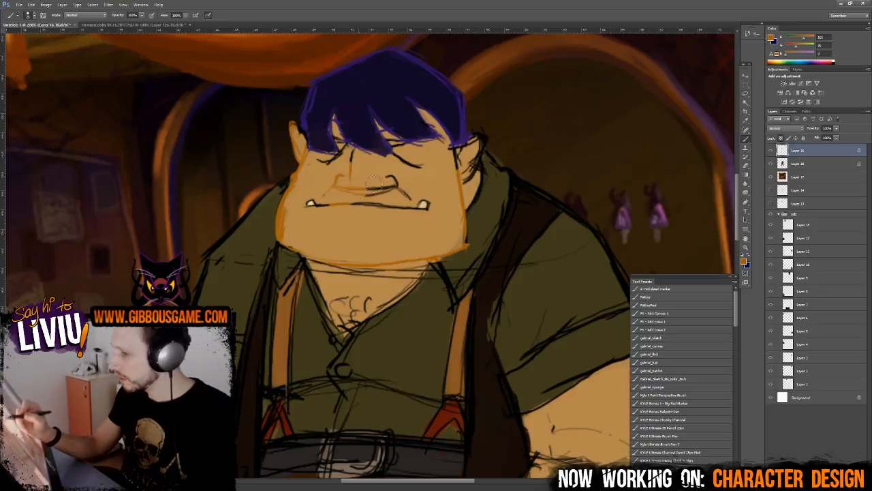
pyautogui.moveTo(382, 179)
pyautogui.mouseDown()
pyautogui.moveTo(368, 199)
pyautogui.moveTo(392, 199)
pyautogui.moveTo(351, 199)
pyautogui.moveTo(305, 207)
pyautogui.mouseUp()
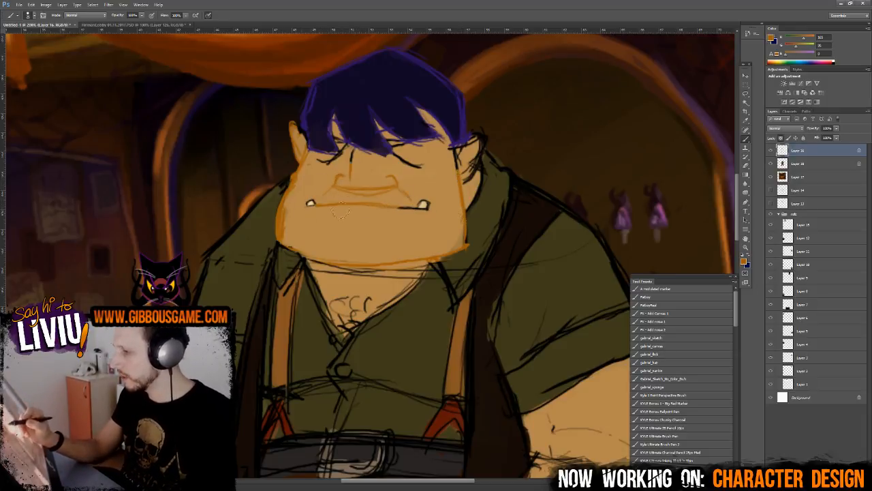
pyautogui.moveTo(397, 204); pyautogui.dragTo(415, 208)
pyautogui.moveTo(455, 182)
pyautogui.mouseDown()
pyautogui.moveTo(469, 166)
pyautogui.moveTo(447, 159)
pyautogui.moveTo(469, 157)
pyautogui.moveTo(482, 145)
pyautogui.moveTo(480, 131)
pyautogui.moveTo(456, 178)
pyautogui.moveTo(479, 178)
pyautogui.mouseUp()
pyautogui.scroll(-4, 482, 182)
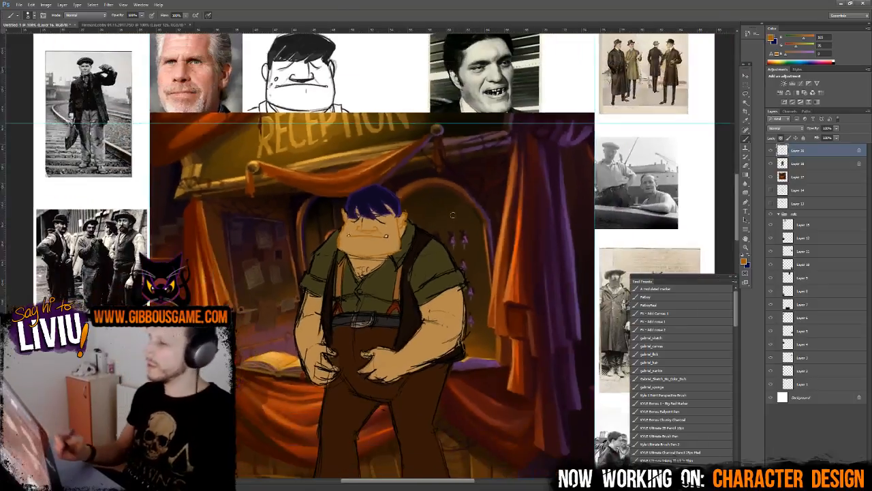
pyautogui.scroll(2, 453, 215)
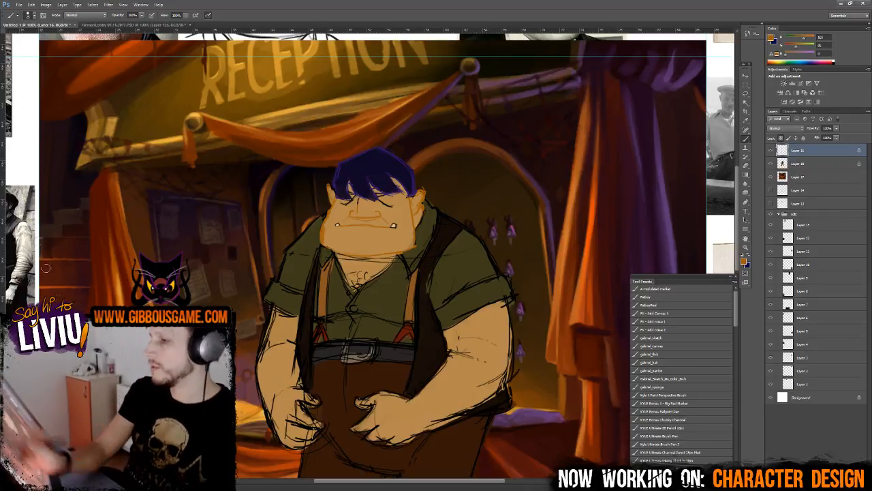
pyautogui.scroll(-1, 453, 215)
pyautogui.scroll(-1, 368, 225)
pyautogui.scroll(3, 368, 225)
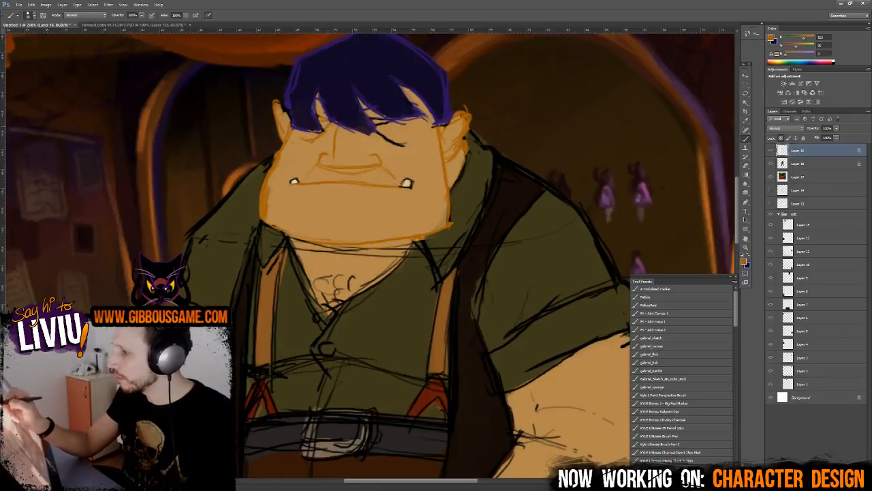
pyautogui.moveTo(379, 131)
pyautogui.mouseDown()
pyautogui.moveTo(409, 146)
pyautogui.moveTo(382, 121)
pyautogui.moveTo(376, 132)
pyautogui.mouseUp()
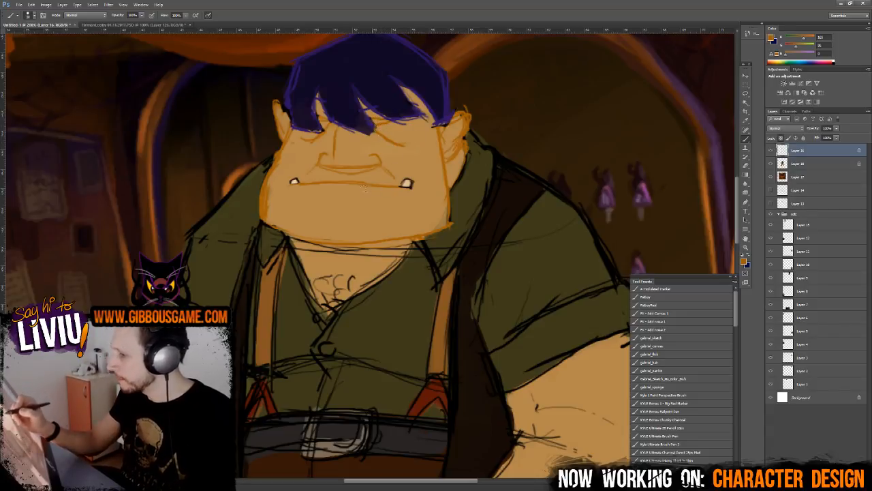
# - Add a Hue/Saturation adjustment layer above the line art with saturation at -100 and slightly raised lightness
pyautogui.click(62, 5)
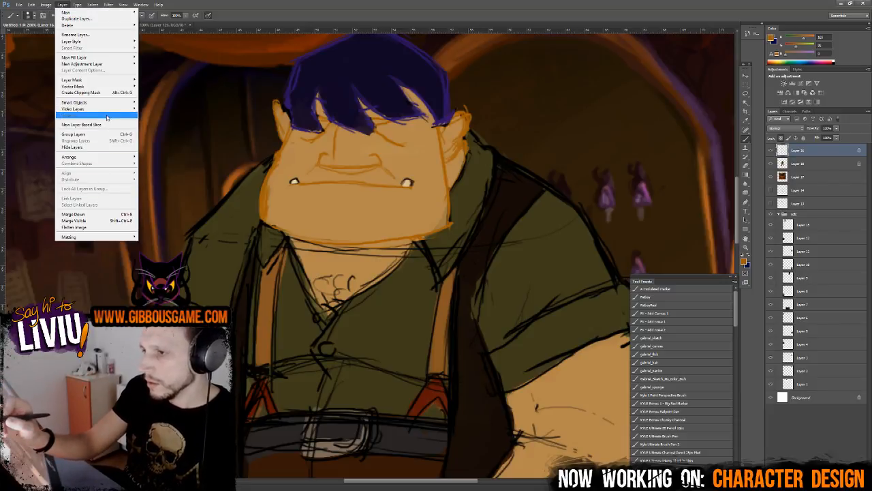
pyautogui.moveTo(122, 68)
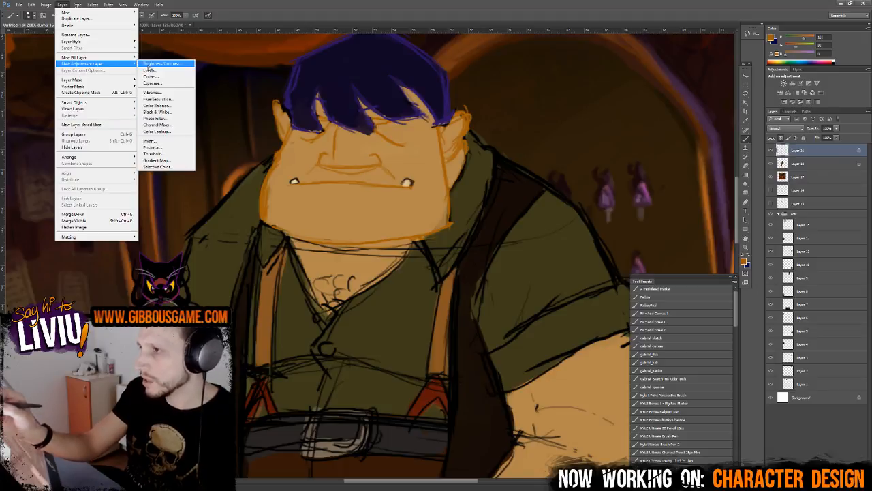
pyautogui.click(183, 100)
pyautogui.click(493, 156)
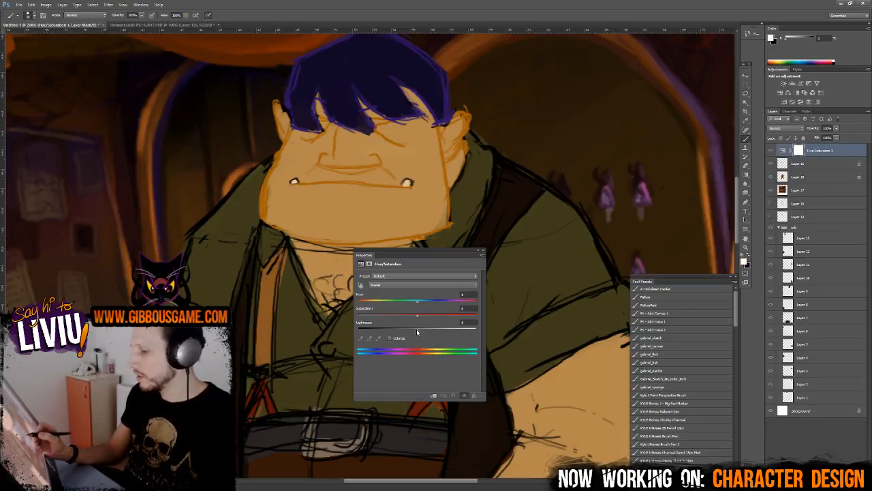
pyautogui.moveTo(416, 330)
pyautogui.mouseDown()
pyautogui.moveTo(389, 332)
pyautogui.moveTo(421, 331)
pyautogui.mouseUp()
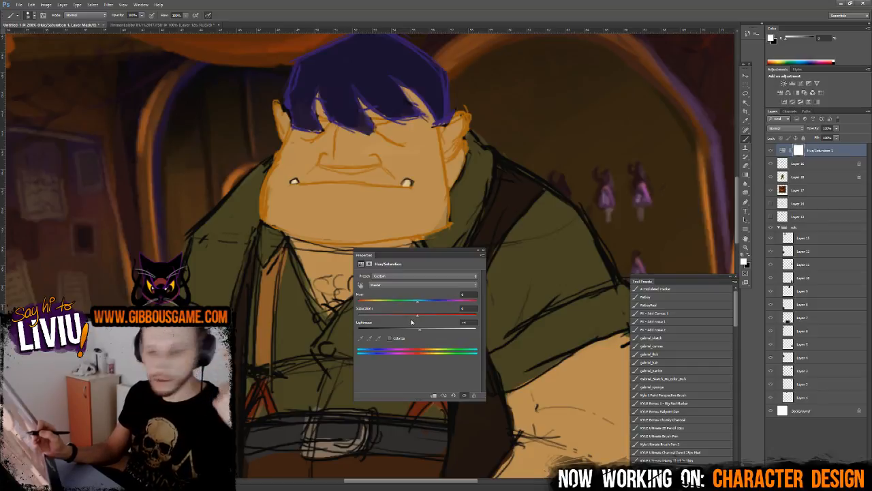
pyautogui.moveTo(417, 316); pyautogui.dragTo(339, 330)
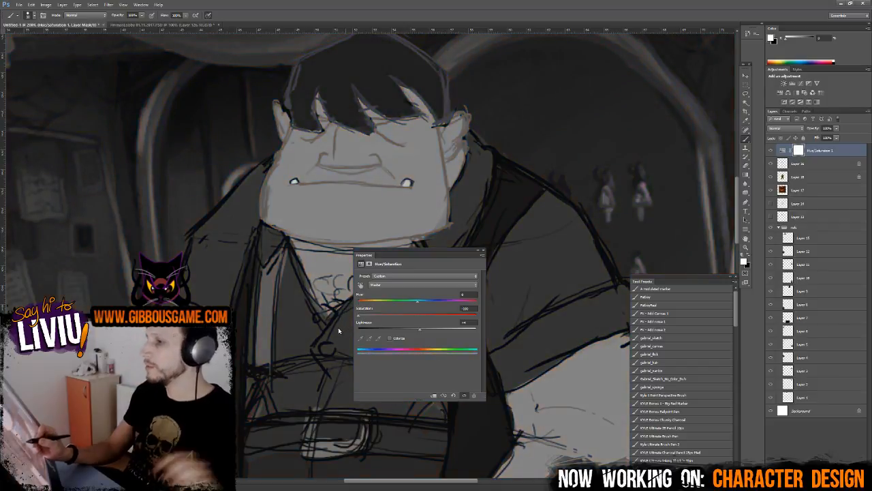
# - Compare the character's values with the lobby background in grayscale and hide the Hue/Saturation adjustment layer
pyautogui.hotkey('ctrl', '-')
pyautogui.hotkey('ctrl', '-')
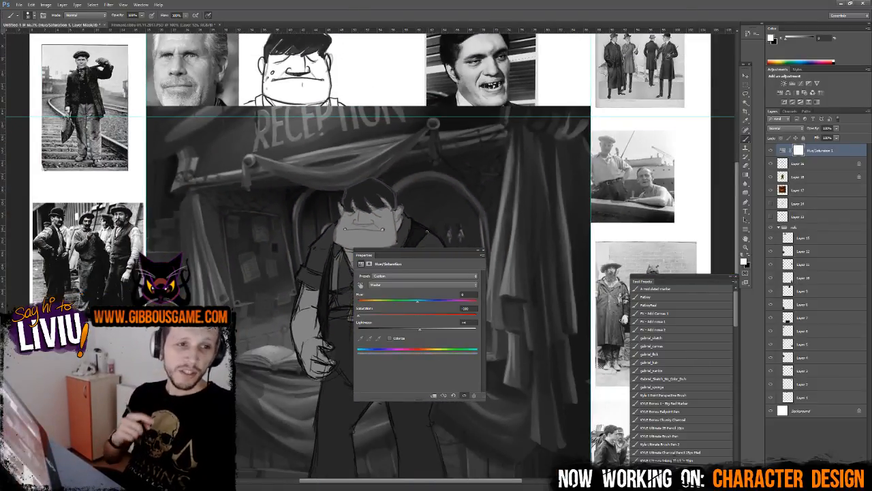
pyautogui.hotkey('ctrl', '+')
pyautogui.hotkey('ctrl', '+')
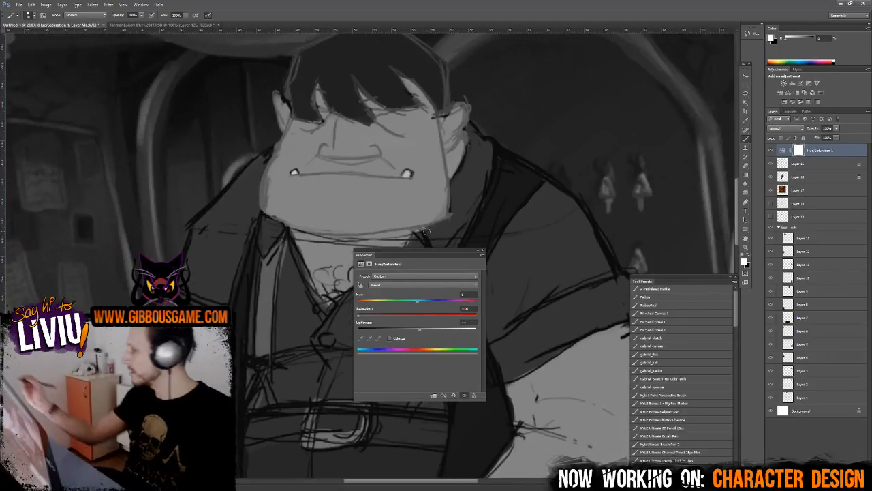
pyautogui.click(771, 150)
# - Select the line art layer and set the foreground to a darker reddish brown with hue 27, saturation 100 and brightness 53
pyautogui.click(823, 163)
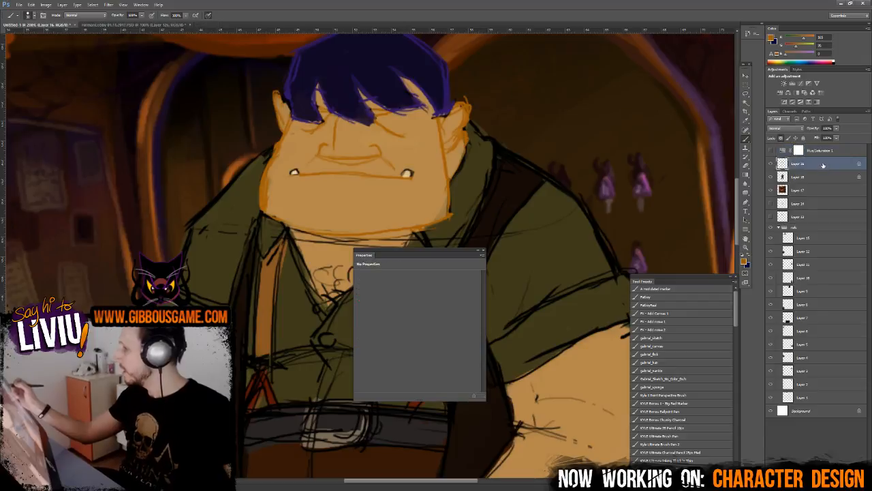
pyautogui.keyDown('alt'); pyautogui.click(281, 141); pyautogui.keyUp('alt')
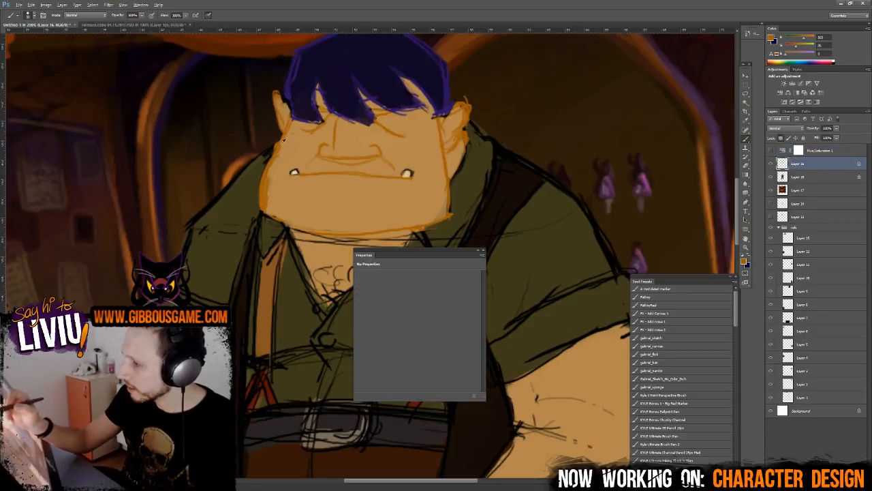
pyautogui.click(743, 261)
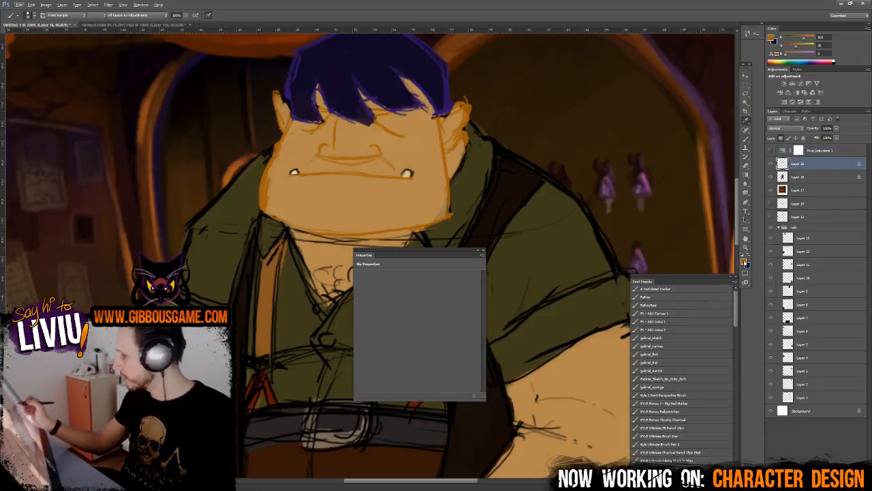
pyautogui.moveTo(502, 369); pyautogui.dragTo(509, 372)
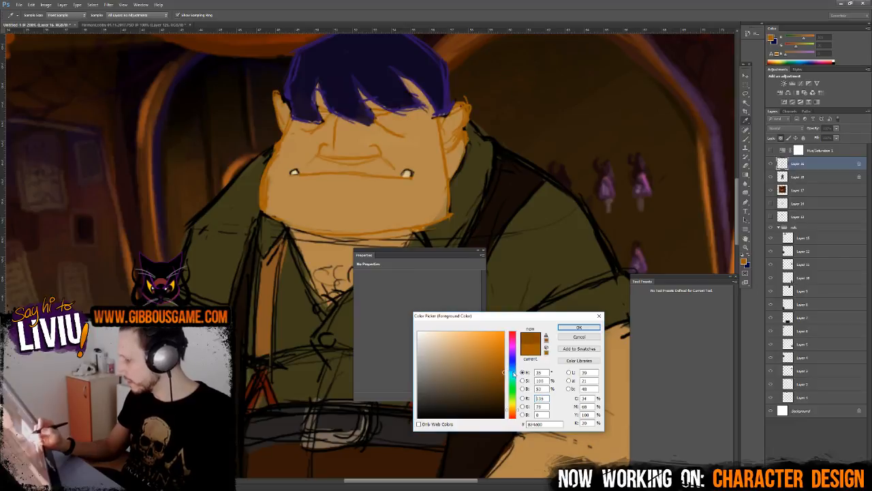
pyautogui.moveTo(520, 413); pyautogui.dragTo(520, 414)
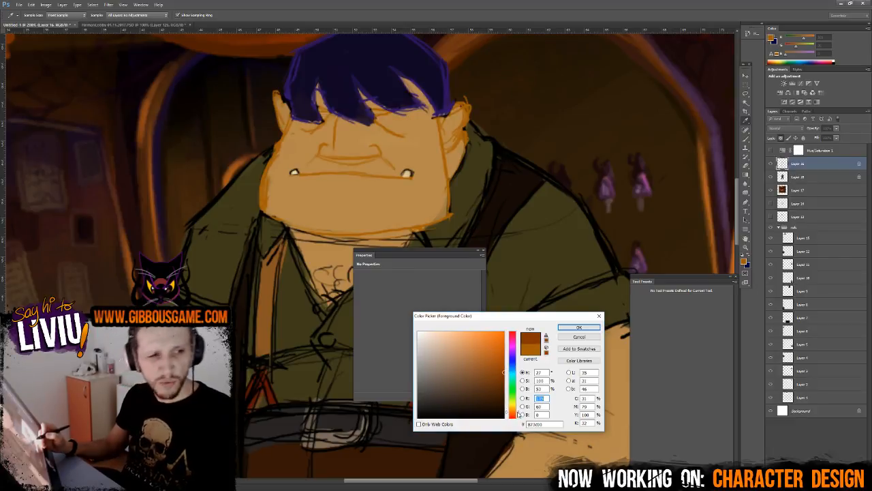
pyautogui.click(578, 327)
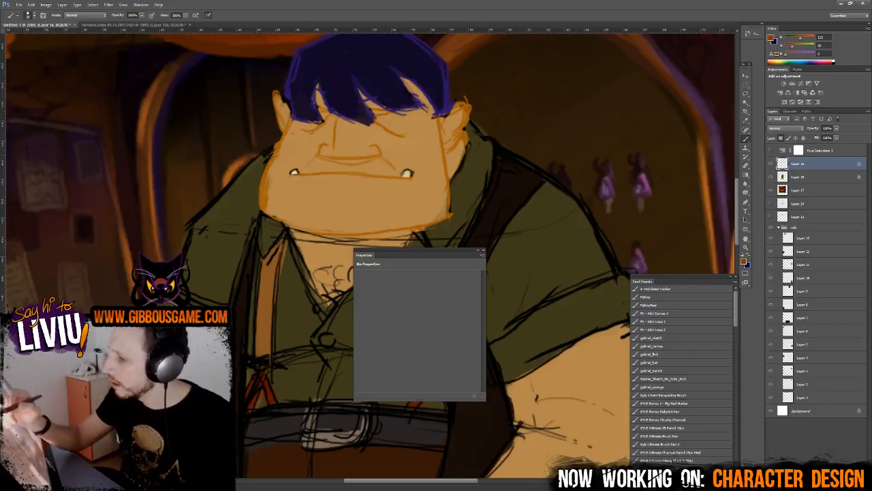
# - Repaint the mouth, nose and closed-eye lines of the face in the darker reddish brown
pyautogui.moveTo(311, 173); pyautogui.dragTo(372, 175)
pyautogui.moveTo(327, 150)
pyautogui.mouseDown()
pyautogui.moveTo(344, 137)
pyautogui.moveTo(361, 160)
pyautogui.moveTo(385, 156)
pyautogui.moveTo(383, 164)
pyautogui.mouseUp()
pyautogui.moveTo(392, 132); pyautogui.dragTo(404, 144)
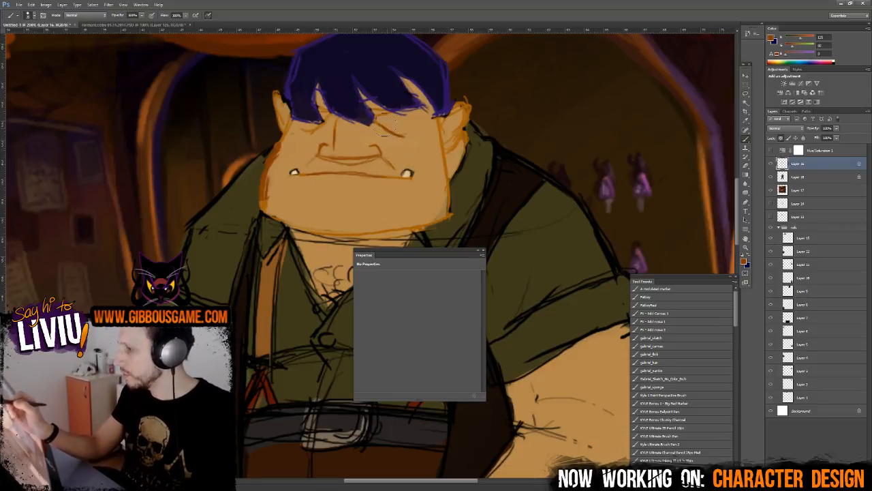
# - Recolour the outlines of the character's face, jaw, nose and ear in a deeper orange-brown on Layer 16
pyautogui.moveTo(371, 115); pyautogui.dragTo(388, 126)
pyautogui.moveTo(320, 129)
pyautogui.mouseDown()
pyautogui.moveTo(283, 124)
pyautogui.moveTo(270, 91)
pyautogui.moveTo(290, 133)
pyautogui.mouseUp()
pyautogui.moveTo(469, 96); pyautogui.dragTo(444, 149)
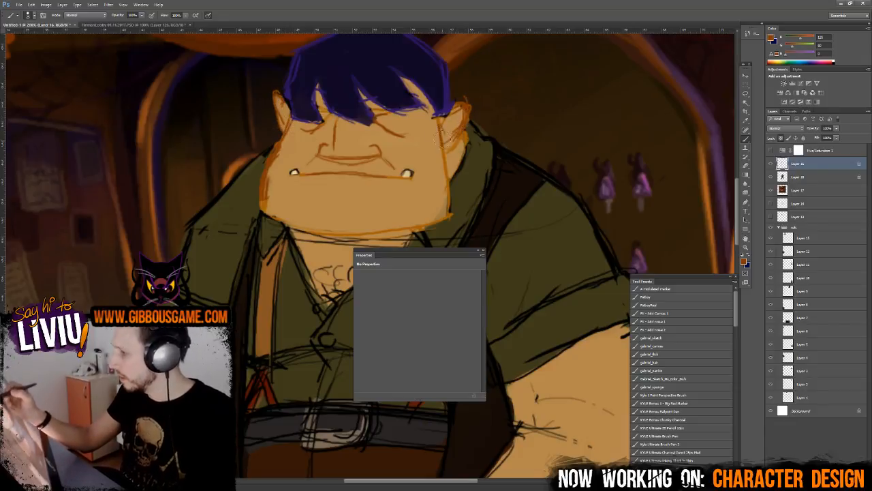
pyautogui.moveTo(435, 117)
pyautogui.mouseDown()
pyautogui.moveTo(458, 143)
pyautogui.moveTo(439, 163)
pyautogui.moveTo(446, 210)
pyautogui.moveTo(418, 197)
pyautogui.moveTo(447, 215)
pyautogui.moveTo(323, 234)
pyautogui.moveTo(271, 212)
pyautogui.mouseUp()
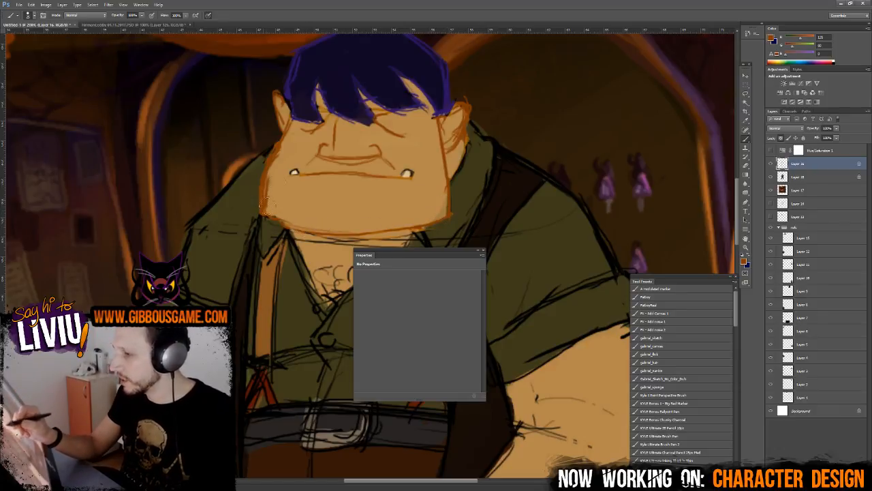
pyautogui.moveTo(311, 139)
pyautogui.mouseDown()
pyautogui.moveTo(335, 115)
pyautogui.moveTo(331, 124)
pyautogui.moveTo(377, 162)
pyautogui.mouseUp()
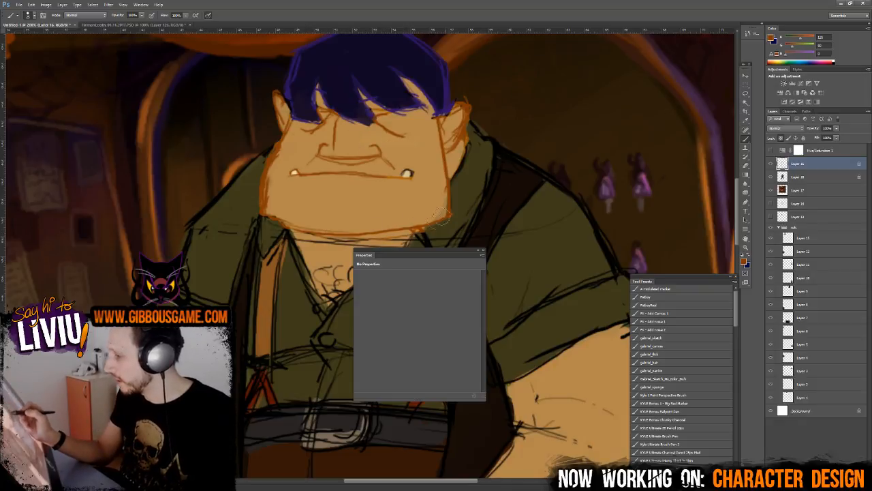
# - Move the Properties panel clear of the character and recolour the black outlines of both arms and hands orange-brown
pyautogui.hotkey('ctrl', '-')
pyautogui.hotkey('ctrl', '-')
pyautogui.hotkey('ctrl', '-')
pyautogui.moveTo(412, 251); pyautogui.dragTo(565, 193)
pyautogui.hotkey('ctrl', '+')
pyautogui.moveTo(268, 295); pyautogui.dragTo(257, 346)
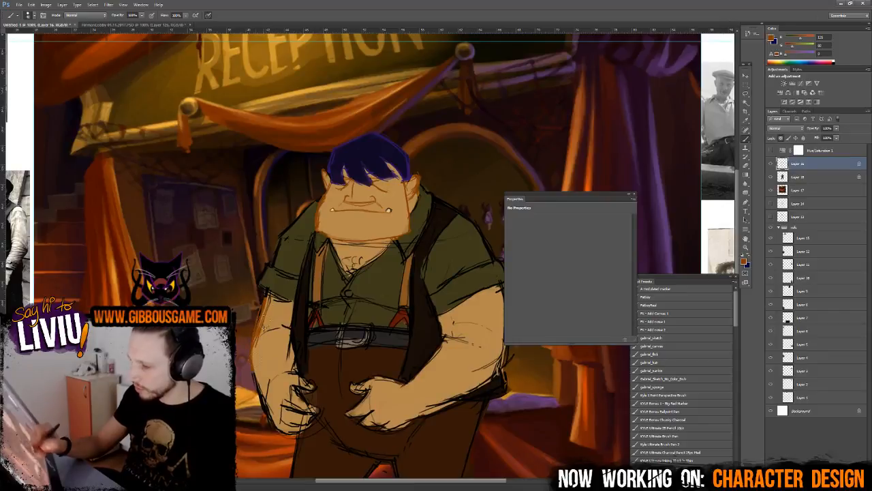
pyautogui.moveTo(266, 390)
pyautogui.mouseDown()
pyautogui.moveTo(283, 431)
pyautogui.moveTo(309, 395)
pyautogui.moveTo(308, 383)
pyautogui.moveTo(285, 373)
pyautogui.mouseUp()
pyautogui.moveTo(285, 339); pyautogui.dragTo(293, 368)
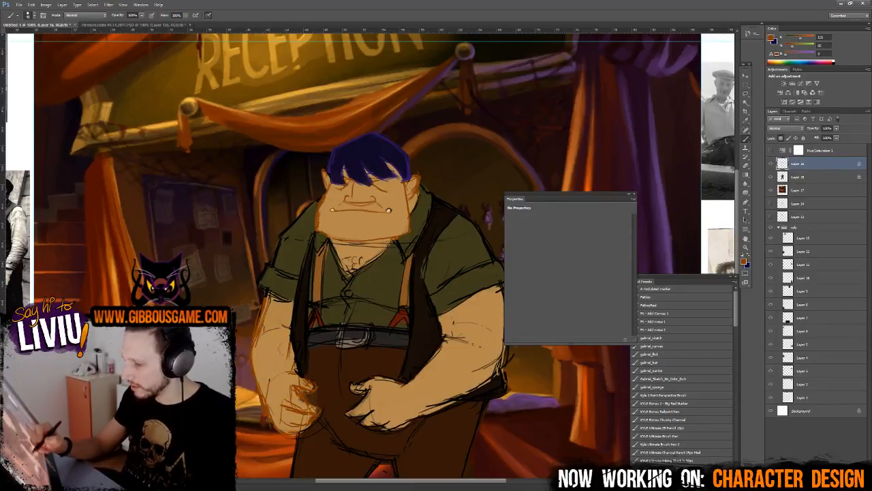
pyautogui.moveTo(507, 303)
pyautogui.mouseDown()
pyautogui.moveTo(459, 270)
pyautogui.moveTo(429, 231)
pyautogui.mouseUp()
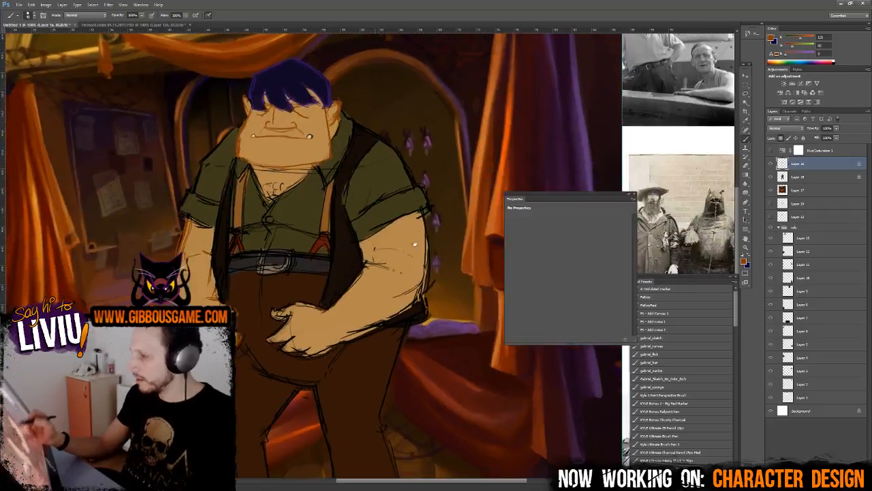
pyautogui.moveTo(361, 251)
pyautogui.mouseDown()
pyautogui.moveTo(340, 302)
pyautogui.moveTo(293, 307)
pyautogui.moveTo(276, 325)
pyautogui.moveTo(300, 347)
pyautogui.moveTo(338, 356)
pyautogui.moveTo(388, 315)
pyautogui.moveTo(374, 319)
pyautogui.moveTo(422, 273)
pyautogui.moveTo(432, 234)
pyautogui.moveTo(358, 256)
pyautogui.mouseUp()
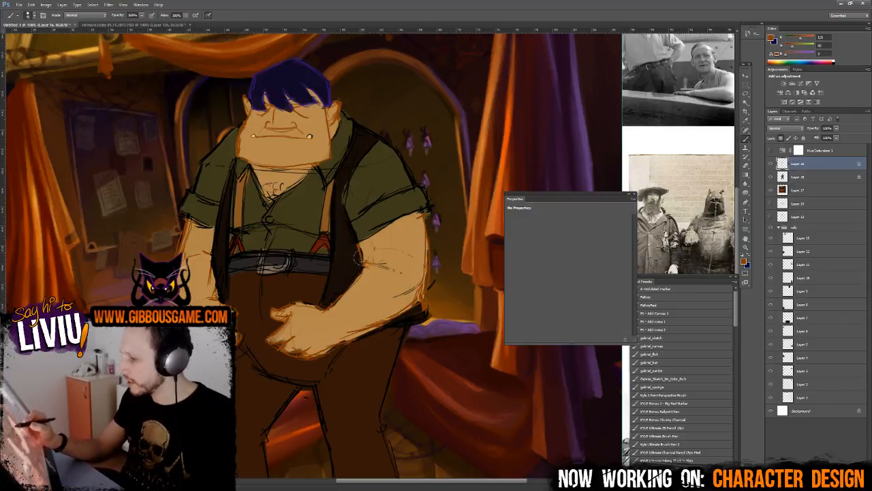
# - Choose a yellower brown foreground colour with hue 35 and repaint the character's skin outlines with it
pyautogui.hotkey('ctrl', '-')
pyautogui.hotkey('ctrl', '-')
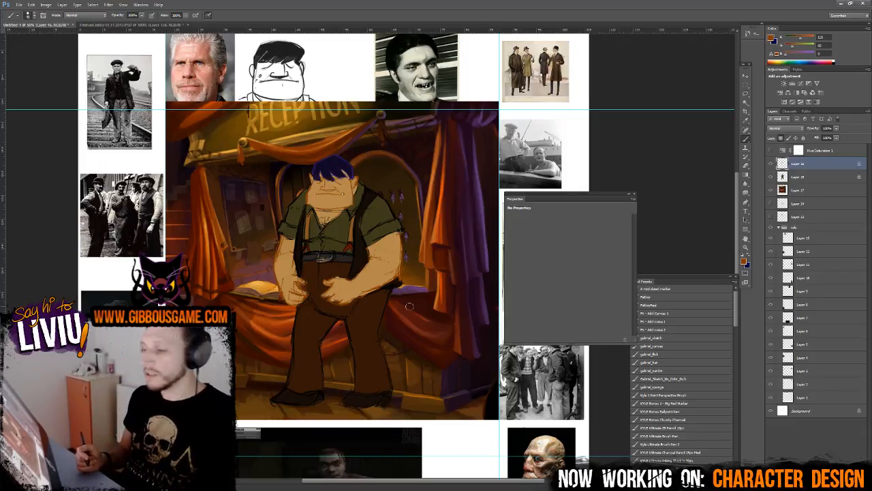
pyautogui.scroll(3, 409, 307)
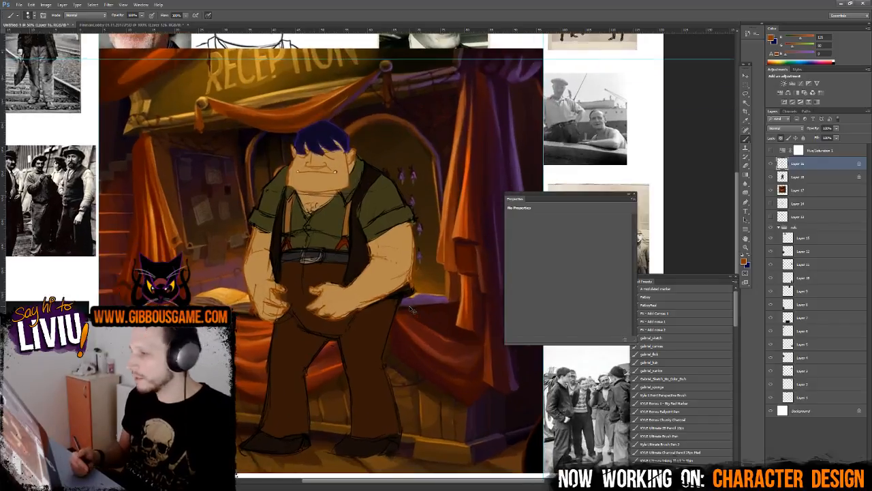
pyautogui.scroll(-3, 409, 306)
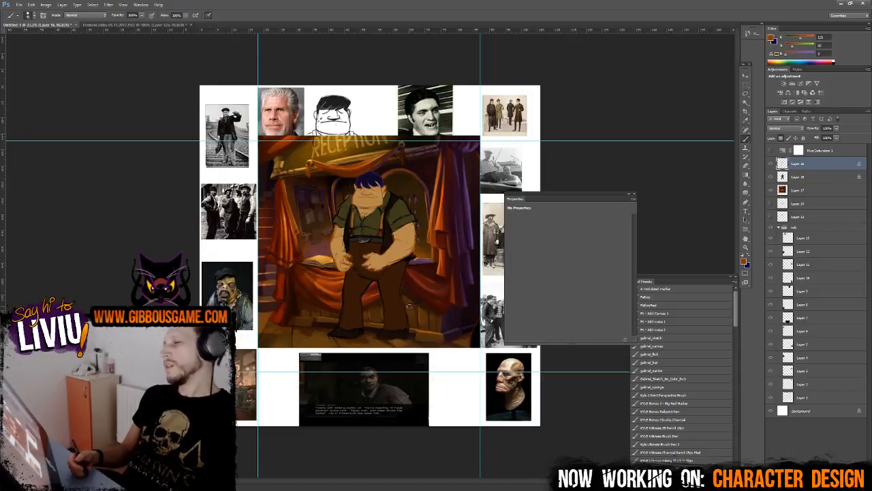
pyautogui.scroll(2, 409, 307)
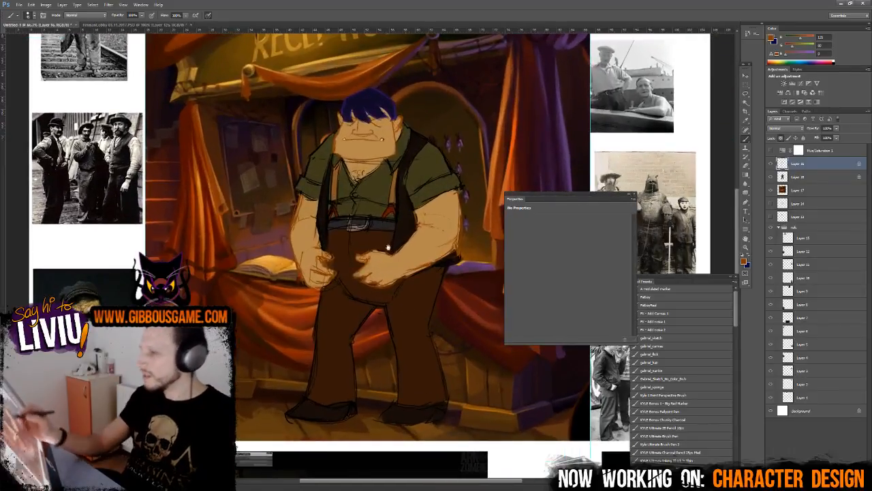
pyautogui.scroll(1, 359, 275)
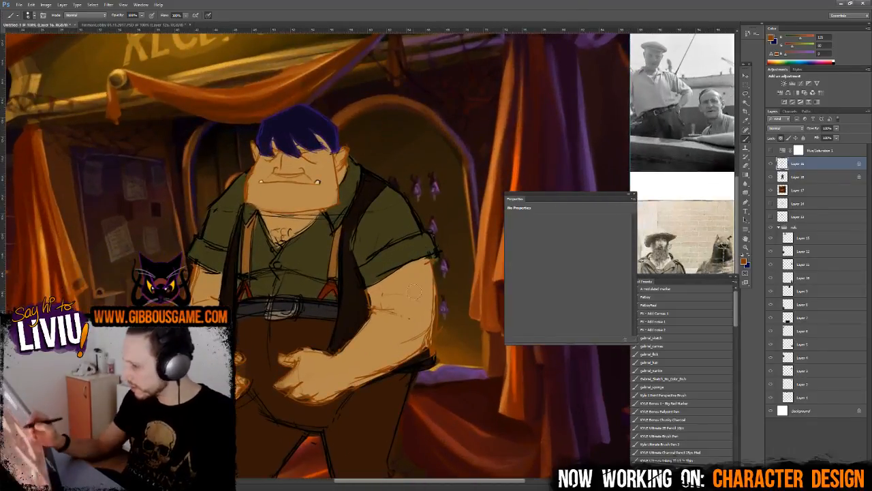
pyautogui.click(745, 262)
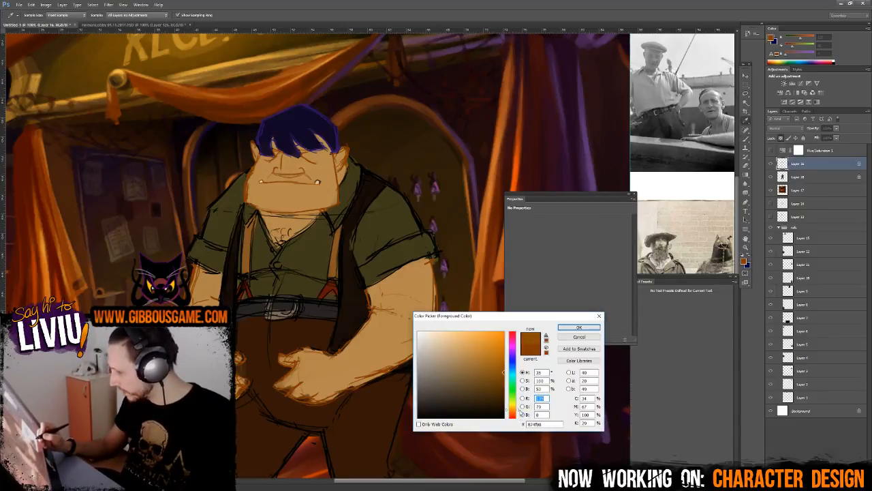
pyautogui.click(579, 327)
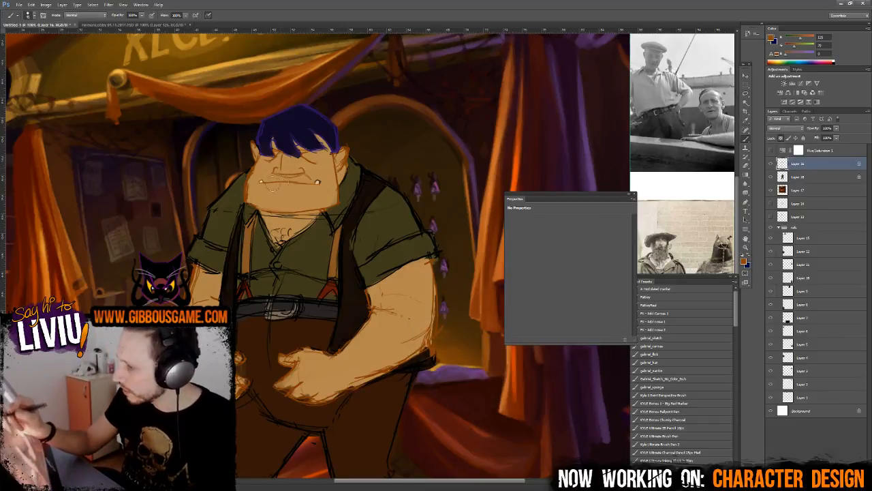
pyautogui.moveTo(250, 176)
pyautogui.mouseDown()
pyautogui.moveTo(248, 204)
pyautogui.moveTo(311, 210)
pyautogui.moveTo(334, 196)
pyautogui.mouseUp()
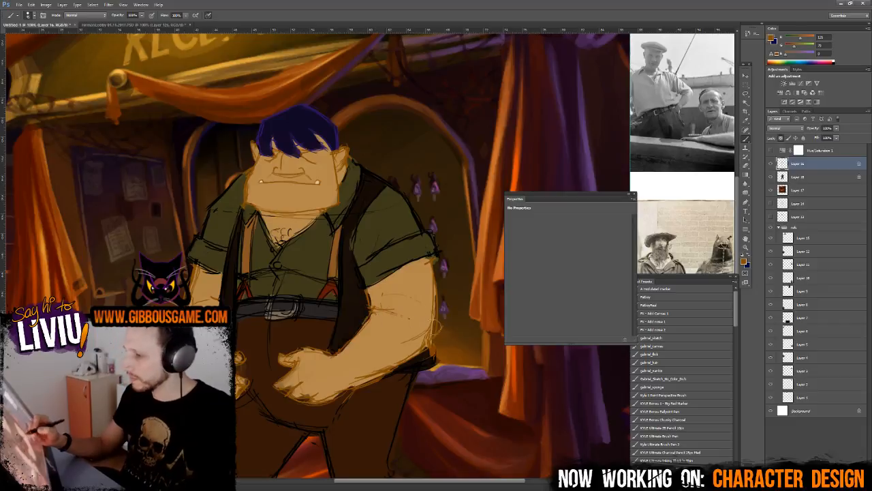
# - Check the whole composition, switching the Hue/Saturation 1 adjustment layer on and back off
pyautogui.hotkey('ctrl', '-')
pyautogui.hotkey('ctrl', '-')
pyautogui.hotkey('ctrl', '-')
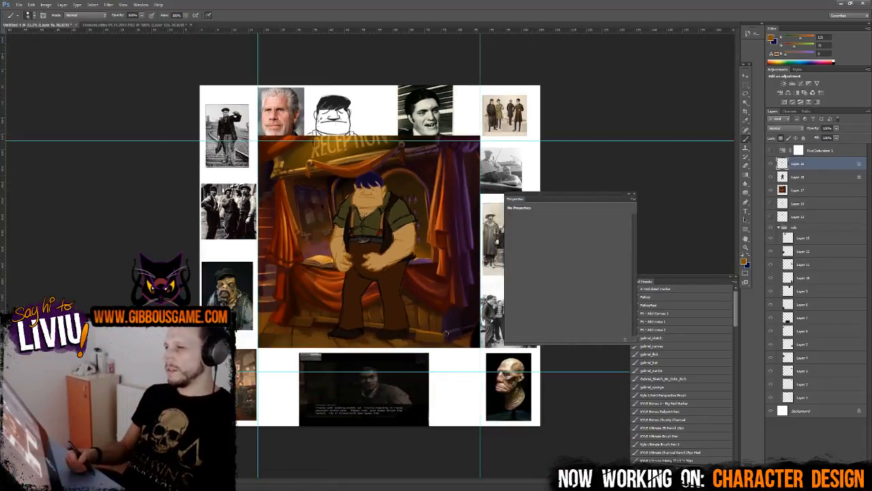
pyautogui.hotkey('ctrl', '+')
pyautogui.hotkey('ctrl', '+')
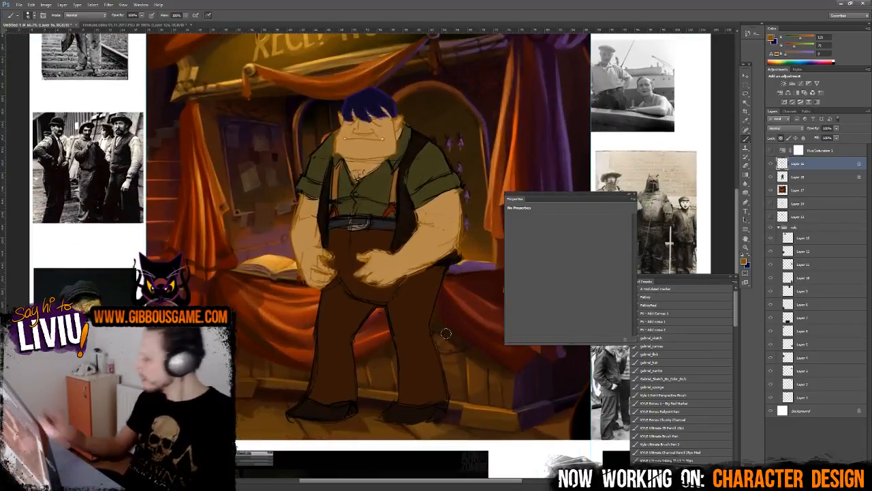
pyautogui.click(771, 150)
pyautogui.click(771, 150)
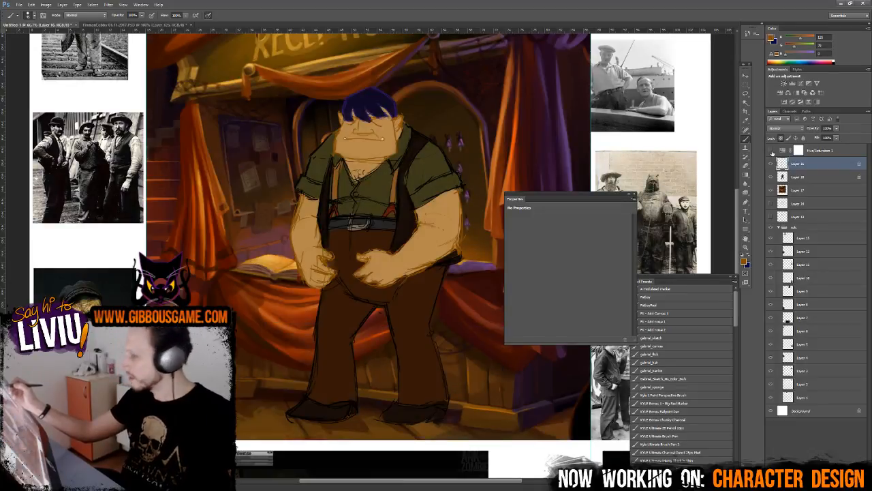
# - Choose a darker brown foreground colour and repaint the outlines of the arms, hands and face with it
pyautogui.click(745, 261)
pyautogui.click(507, 383)
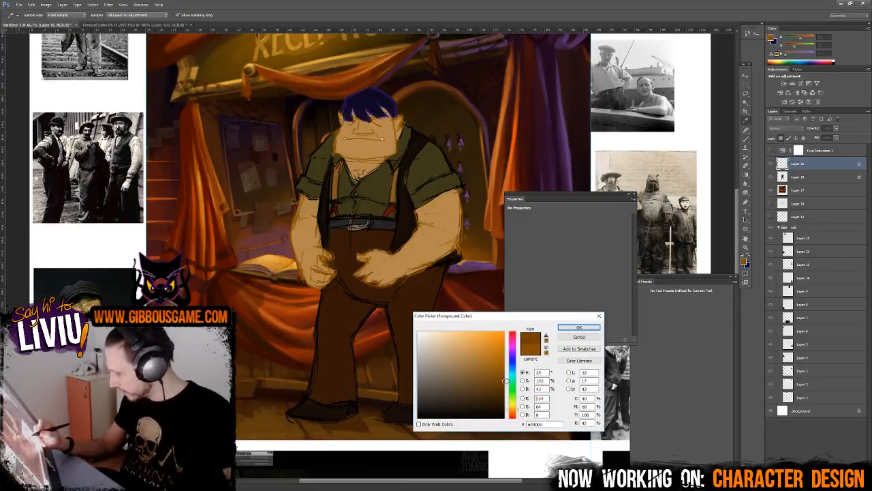
pyautogui.click(579, 327)
pyautogui.press('b')
pyautogui.hotkey('ctrl', '+')
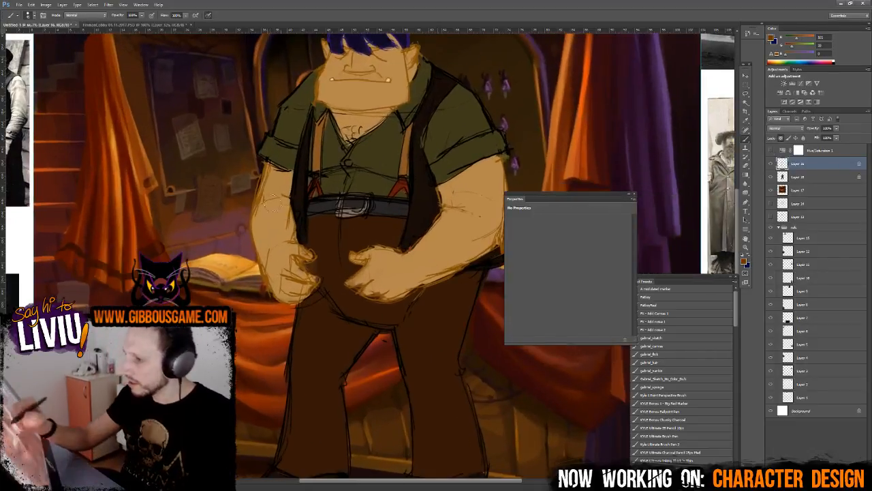
pyautogui.moveTo(259, 192)
pyautogui.mouseDown()
pyautogui.moveTo(252, 258)
pyautogui.moveTo(270, 285)
pyautogui.moveTo(284, 276)
pyautogui.moveTo(284, 290)
pyautogui.moveTo(317, 273)
pyautogui.moveTo(292, 250)
pyautogui.moveTo(292, 232)
pyautogui.moveTo(266, 174)
pyautogui.mouseUp()
pyautogui.moveTo(336, 46); pyautogui.dragTo(341, 208)
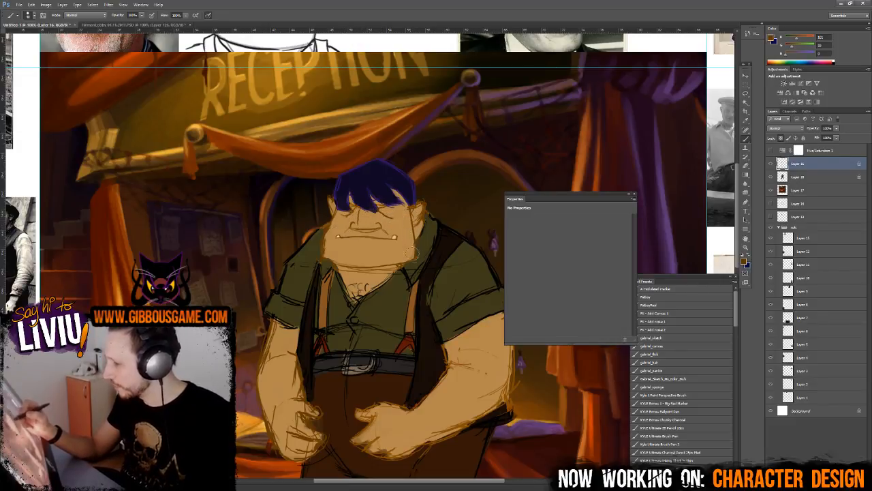
pyautogui.moveTo(443, 355)
pyautogui.mouseDown()
pyautogui.moveTo(413, 416)
pyautogui.moveTo(384, 417)
pyautogui.moveTo(389, 442)
pyautogui.moveTo(501, 402)
pyautogui.moveTo(515, 384)
pyautogui.mouseUp()
# - On Layer 18, tint the blue hair with a reddish brown sampled from the background, using a lower-opacity brush preset
pyautogui.hotkey('ctrl', '-')
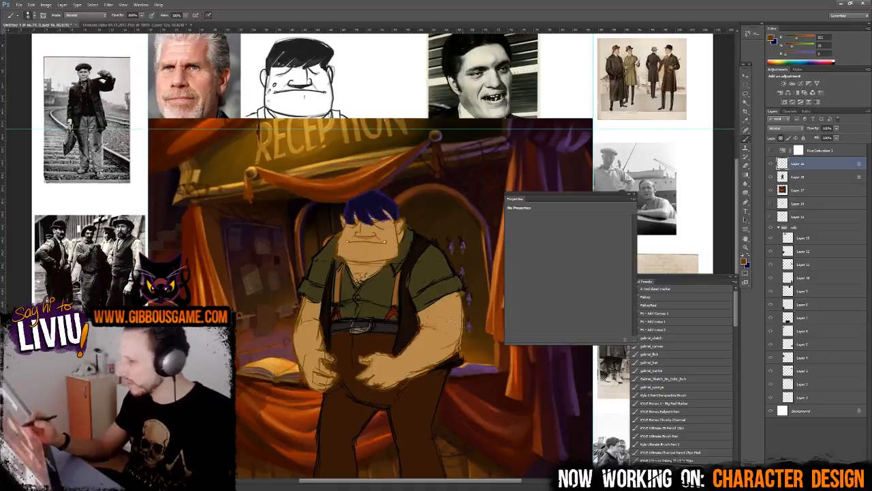
pyautogui.hotkey('ctrl', '-')
pyautogui.hotkey('ctrl', '-')
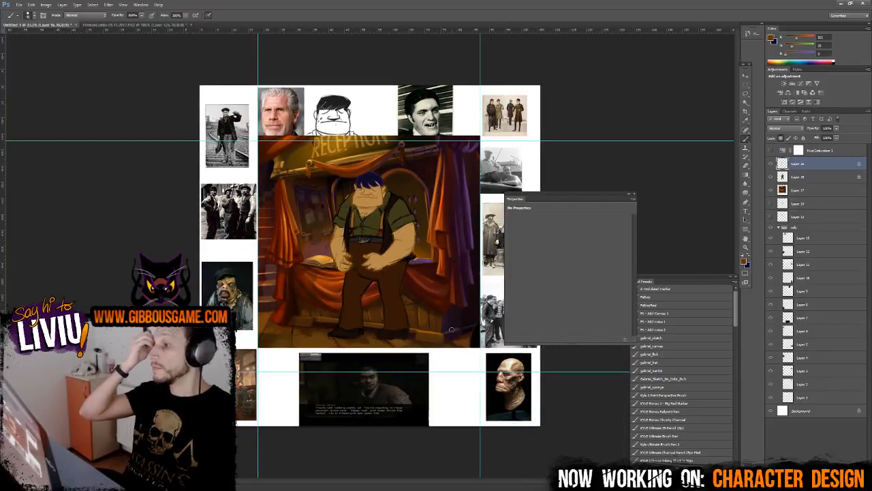
pyautogui.hotkey('ctrl', '+')
pyautogui.hotkey('ctrl', '+')
pyautogui.click(798, 177)
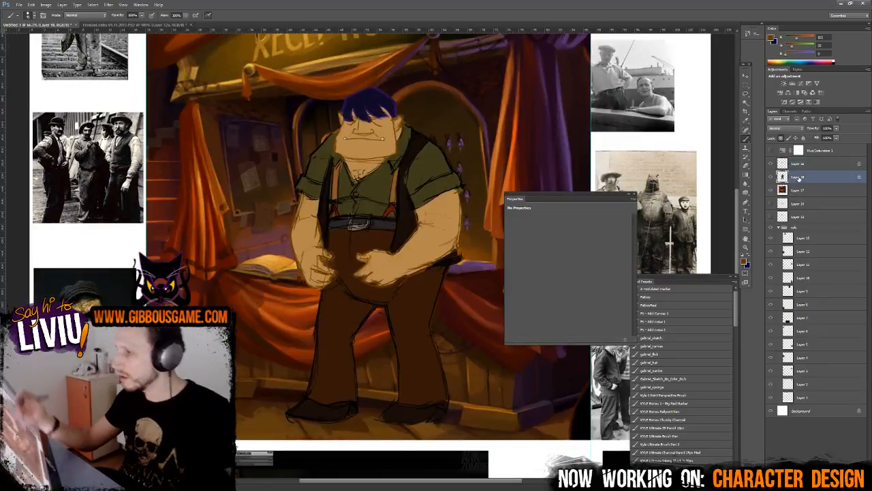
pyautogui.moveTo(328, 207); pyautogui.dragTo(326, 347)
pyautogui.hotkey('ctrl', '+')
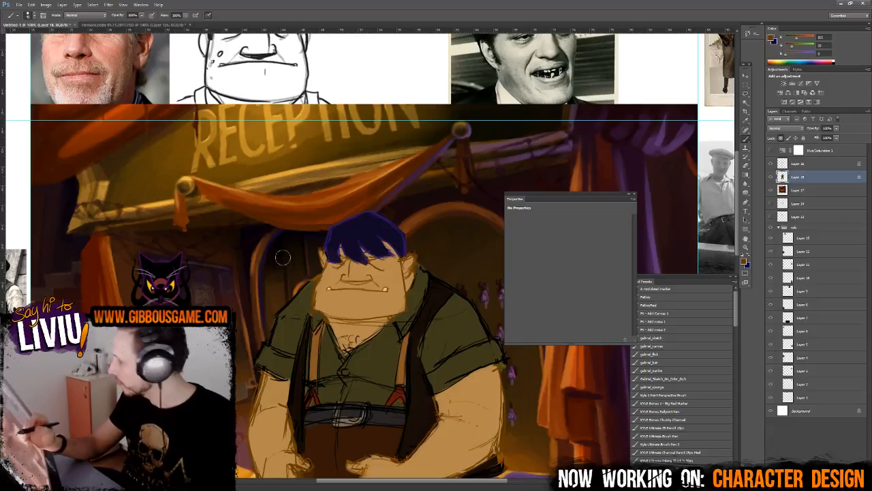
pyautogui.click(651, 297)
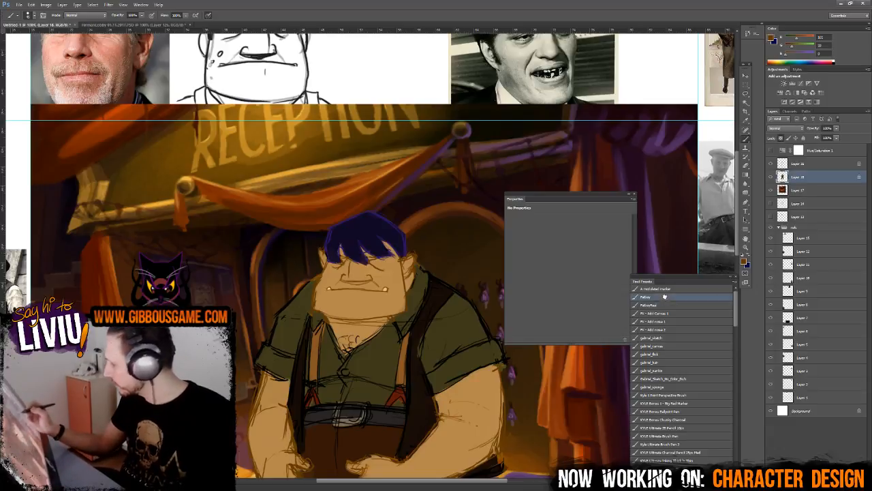
pyautogui.keyDown('alt'); pyautogui.click(296, 207); pyautogui.keyUp('alt')
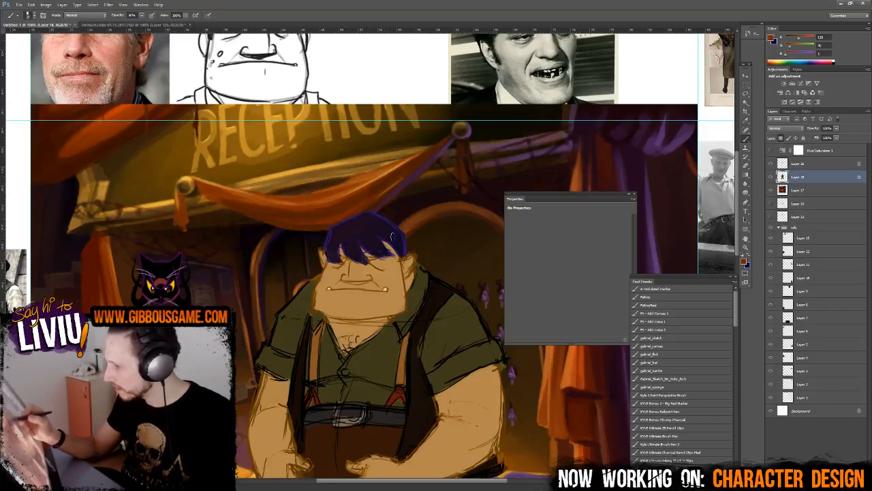
# - Examine the tinted hair and the whole character against the reception background and reference photos at several magnifications
pyautogui.hotkey('ctrl', '-')
pyautogui.hotkey('ctrl', '-')
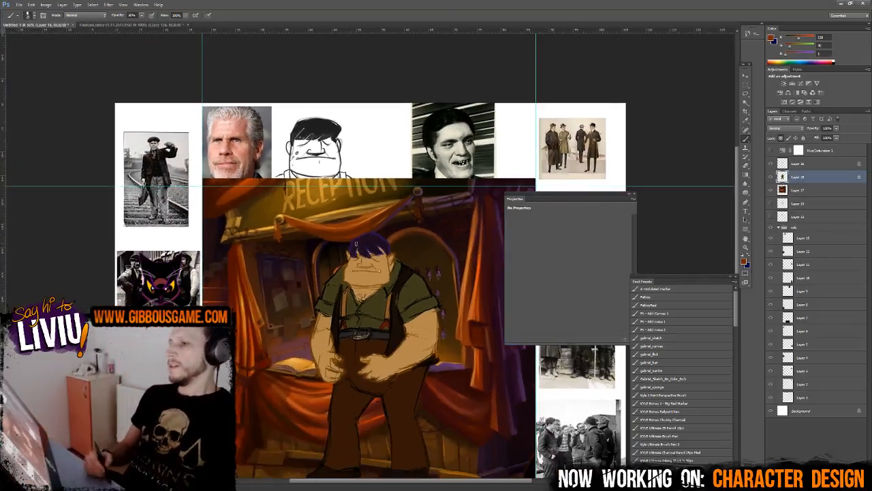
pyautogui.hotkey('ctrl', '+')
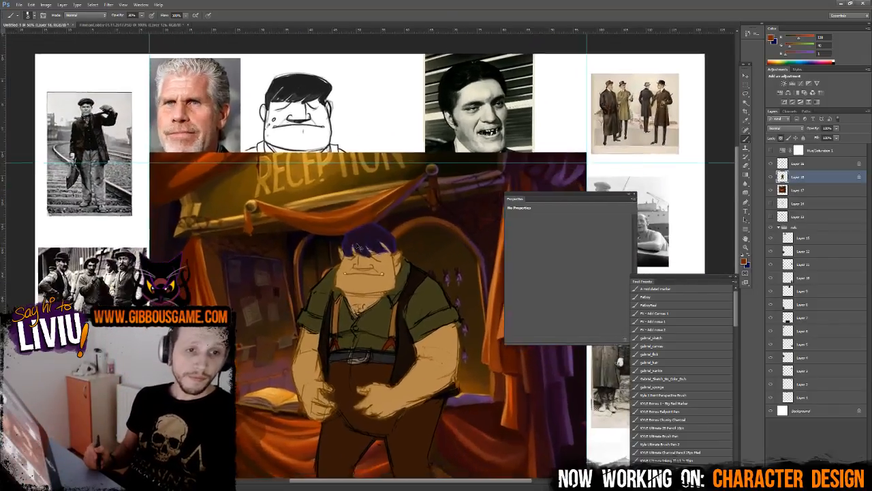
pyautogui.hotkey('ctrl', '+')
pyautogui.hotkey('ctrl', '+')
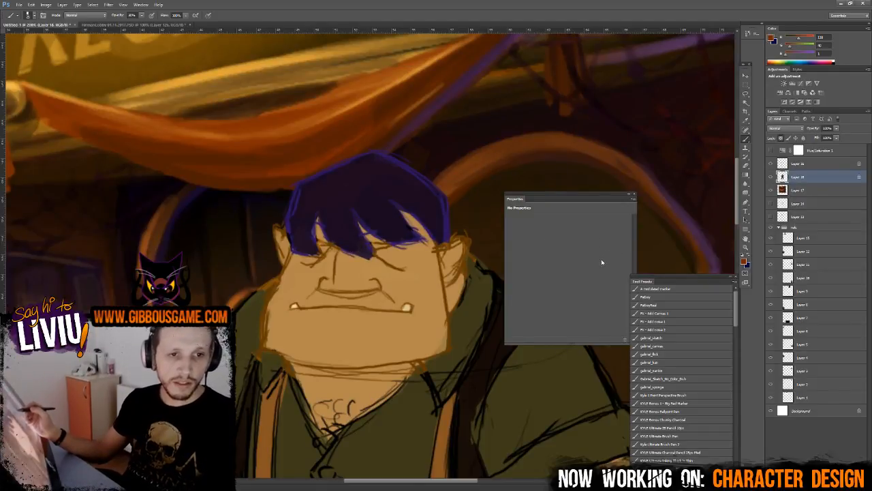
pyautogui.hotkey('ctrl', '-')
pyautogui.hotkey('ctrl', '-')
pyautogui.hotkey('ctrl', '-')
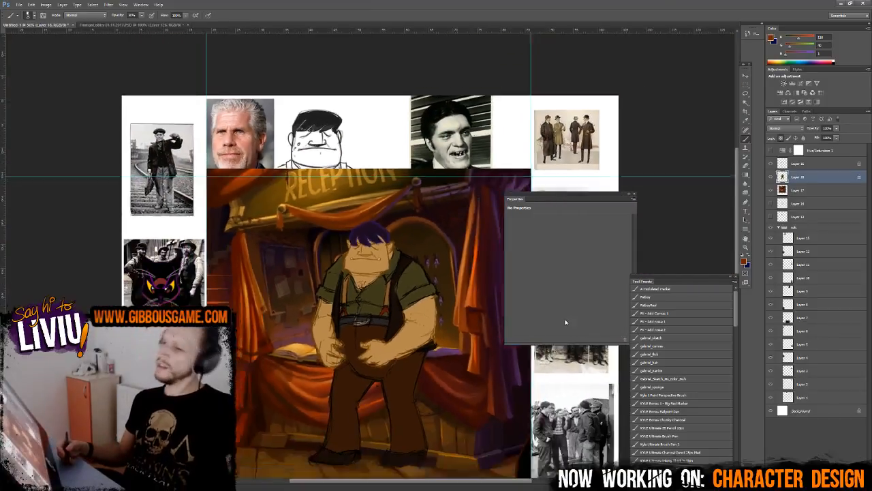
pyautogui.hotkey('ctrl', '+')
pyautogui.hotkey('ctrl', '+')
pyautogui.hotkey('ctrl', '+')
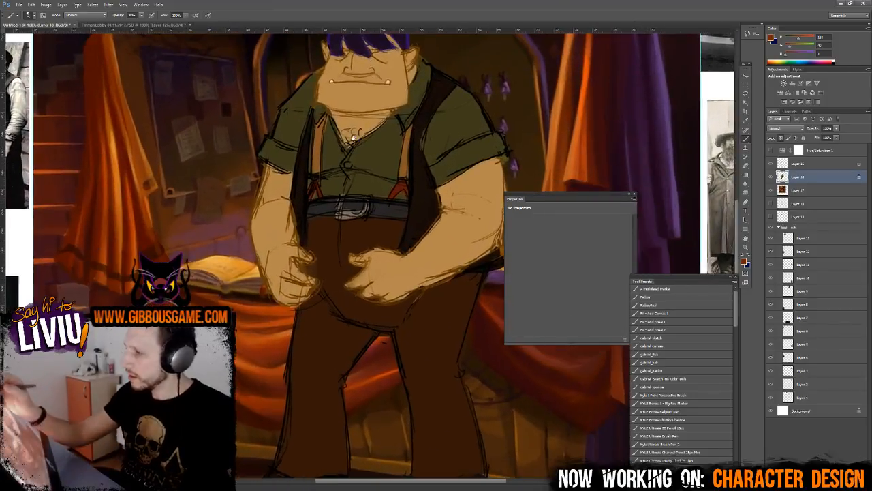
# - On Layer 16, repaint the hair outlines with the A modulated marker brush in a dark purple adjusted from the sampled hair colour
pyautogui.moveTo(353, 138); pyautogui.dragTo(327, 398)
pyautogui.hotkey('ctrl', '+')
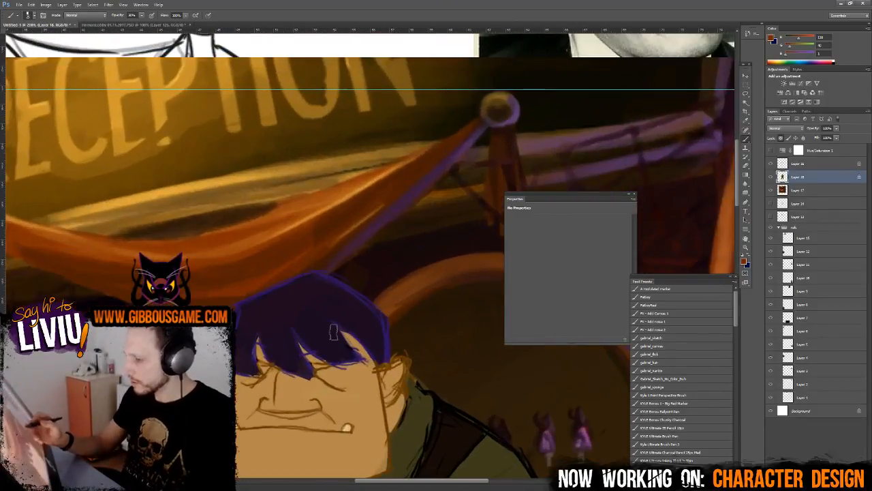
pyautogui.click(820, 163)
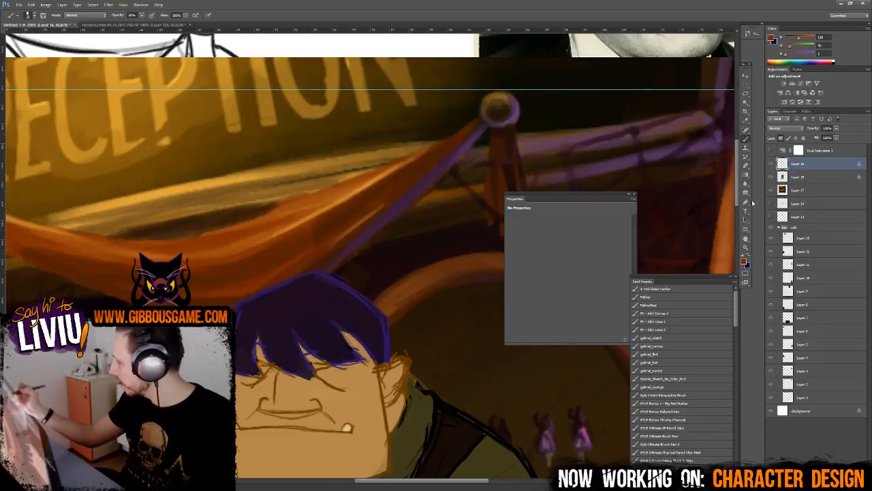
pyautogui.click(669, 290)
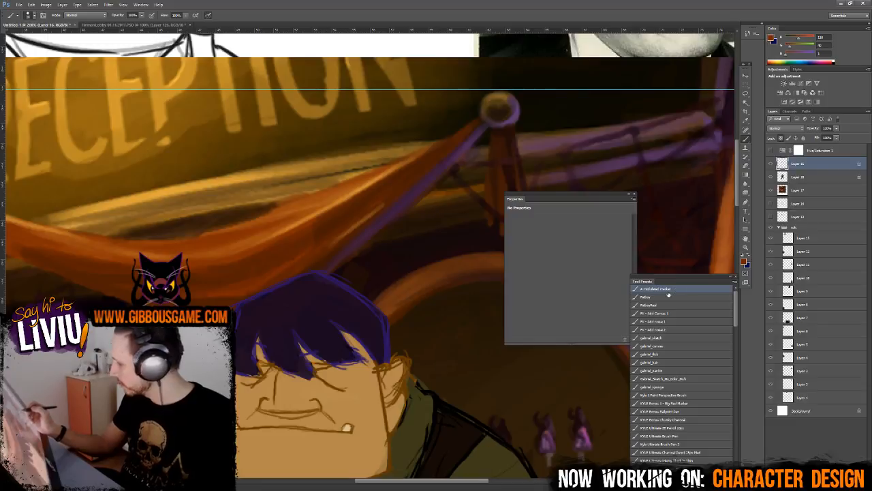
pyautogui.keyDown('alt'); pyautogui.click(287, 300); pyautogui.keyUp('alt')
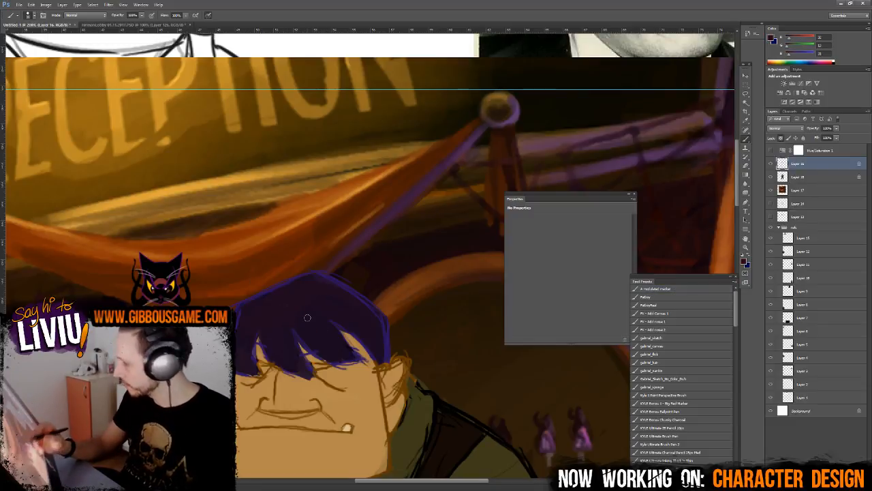
pyautogui.click(744, 262)
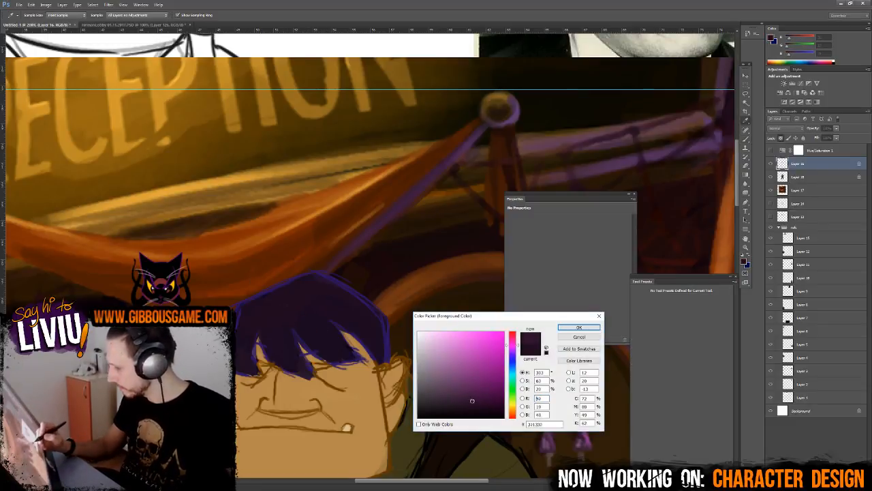
pyautogui.click(579, 328)
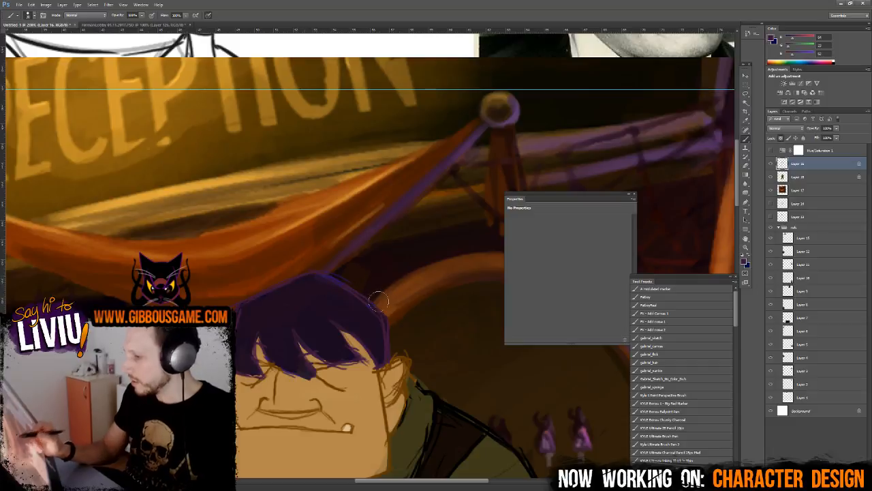
# - Examine the repainted hair outlines on the whole character against the background and reference photos
pyautogui.scroll(-3, 337, 287)
pyautogui.scroll(-4, 341, 281)
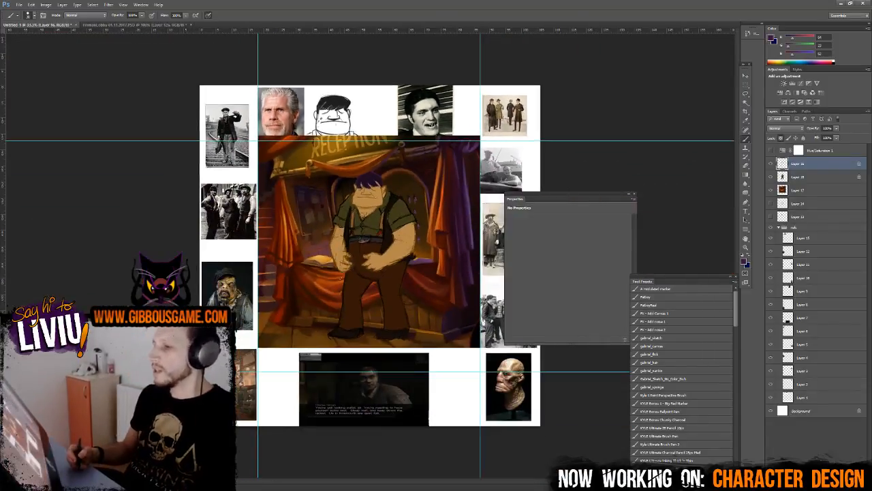
pyautogui.scroll(5, 341, 276)
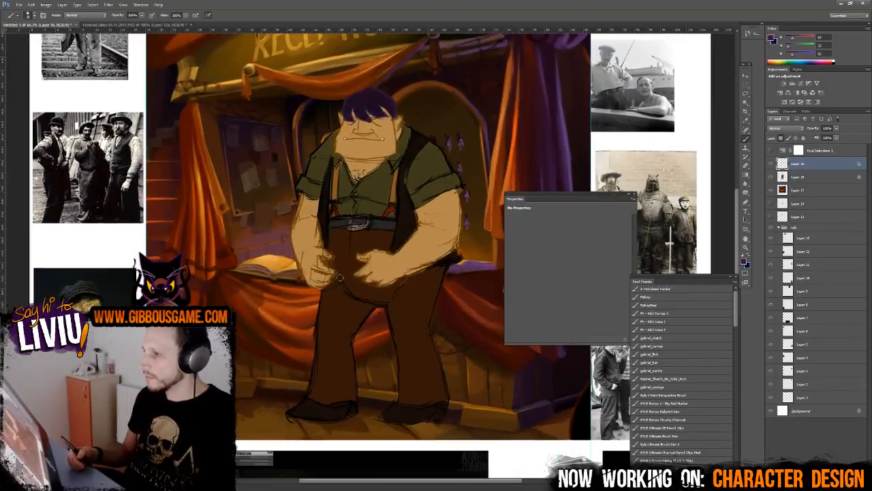
pyautogui.scroll(-1, 342, 281)
pyautogui.scroll(4, 341, 278)
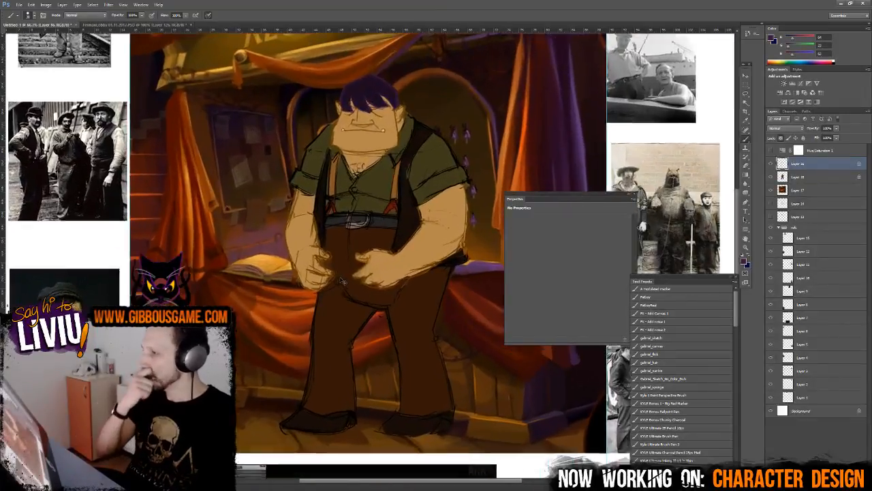
pyautogui.scroll(5, 340, 277)
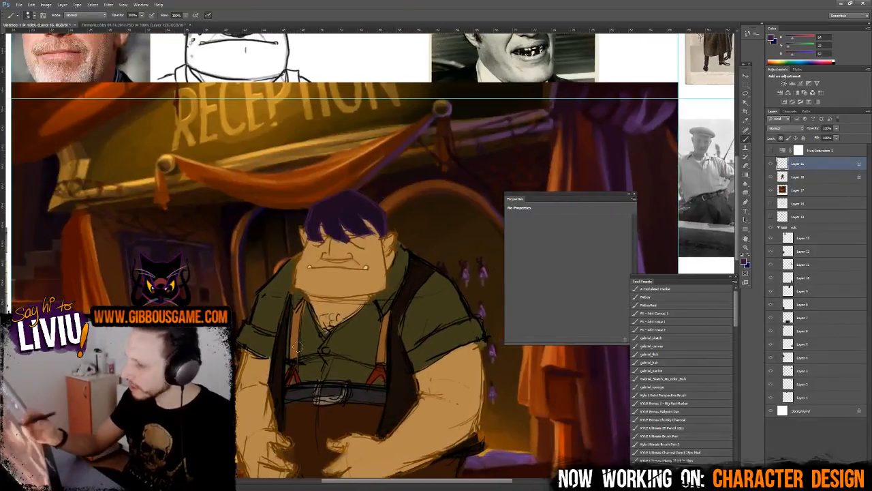
# - Sample the shirt's green from Layer 18, darken it to deep olive, and repaint the shirt outlines with it on Layer 16
pyautogui.keyDown('alt'); pyautogui.click(278, 280); pyautogui.keyUp('alt')
pyautogui.click(803, 180)
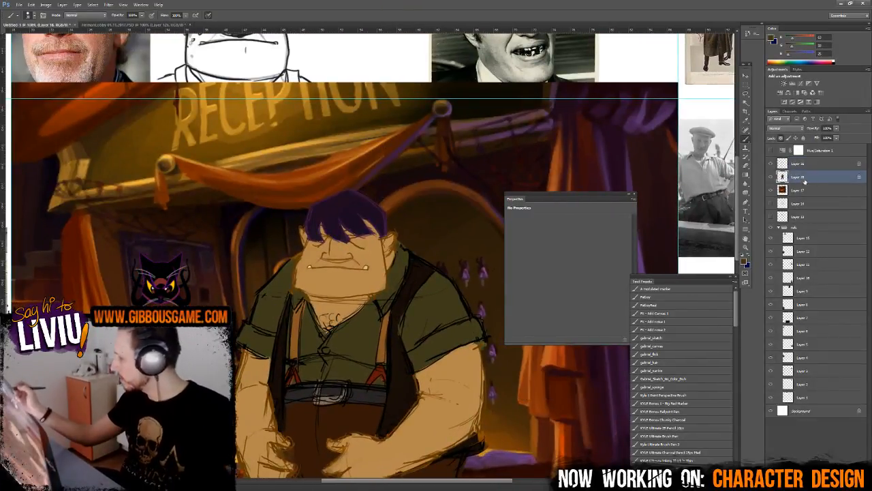
pyautogui.keyDown('alt'); pyautogui.click(271, 297); pyautogui.keyUp('alt')
pyautogui.click(746, 263)
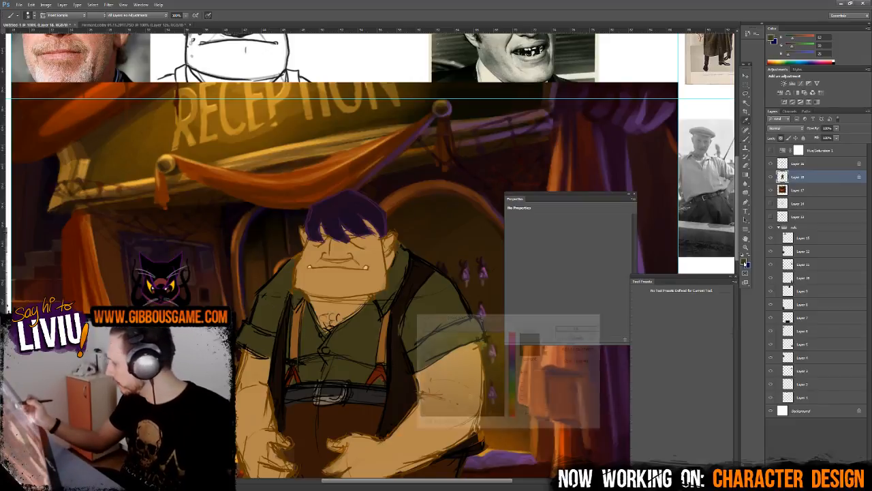
pyautogui.moveTo(470, 397); pyautogui.dragTo(471, 402)
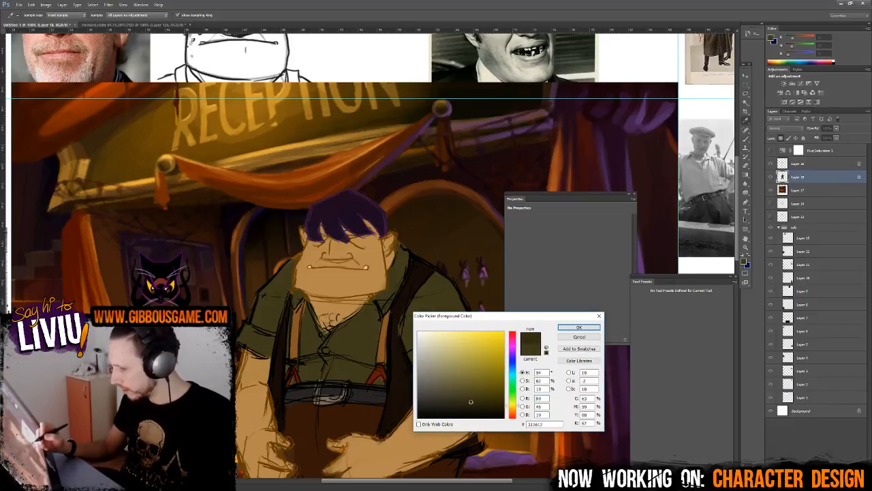
pyautogui.click(579, 328)
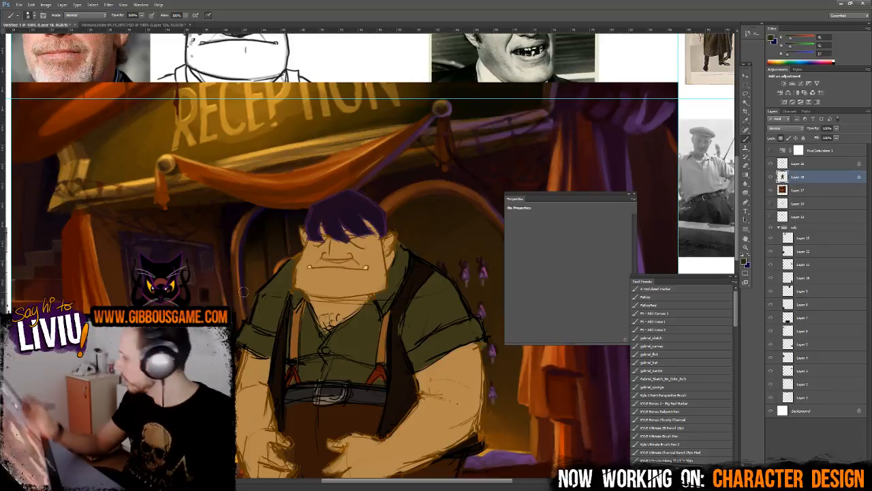
pyautogui.hotkey('alt', ']')
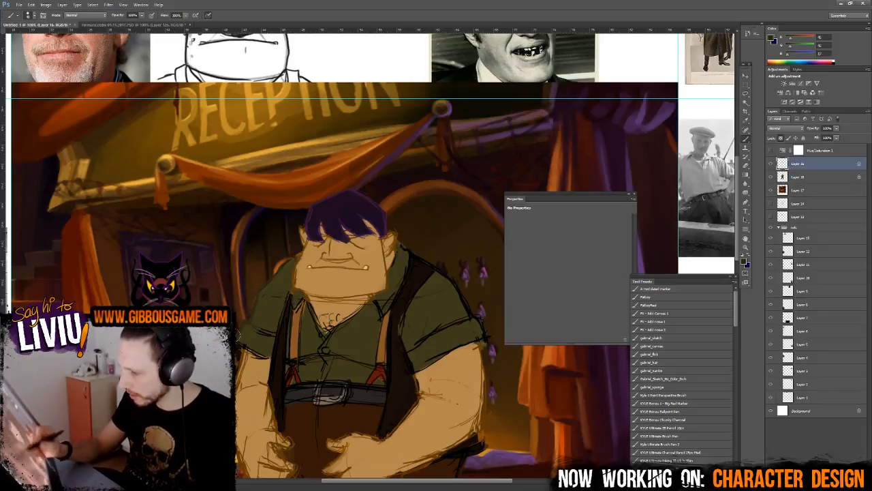
pyautogui.hotkey('ctrl', '-')
pyautogui.hotkey('ctrl', '-')
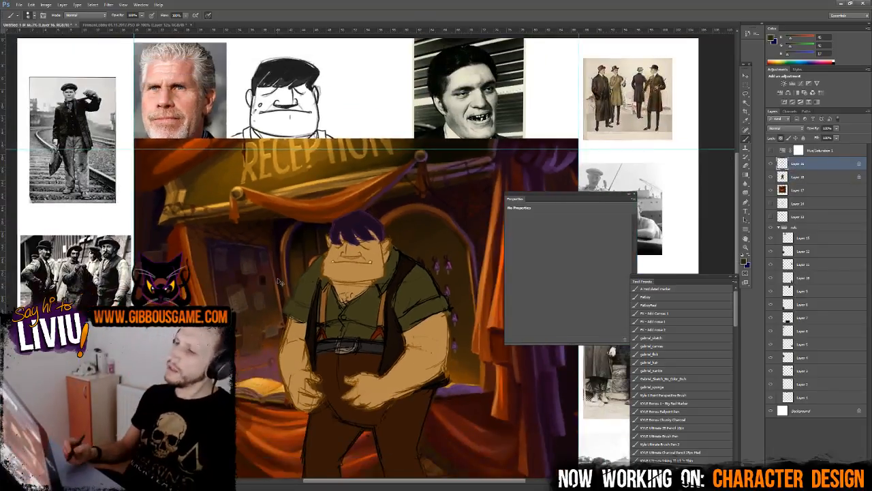
pyautogui.hotkey('ctrl', '+')
pyautogui.hotkey('ctrl', '+')
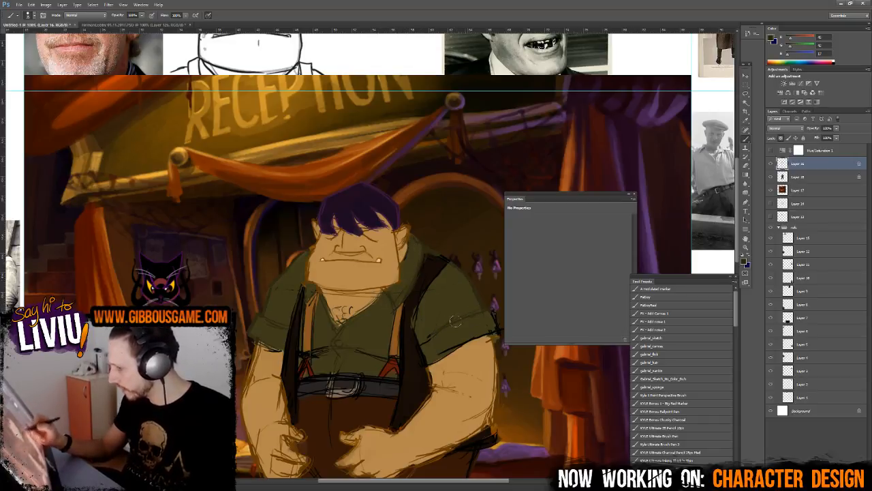
# - Examine the recoloured shirt outlines up close and within the full reception composition
pyautogui.hotkey('ctrl', '-')
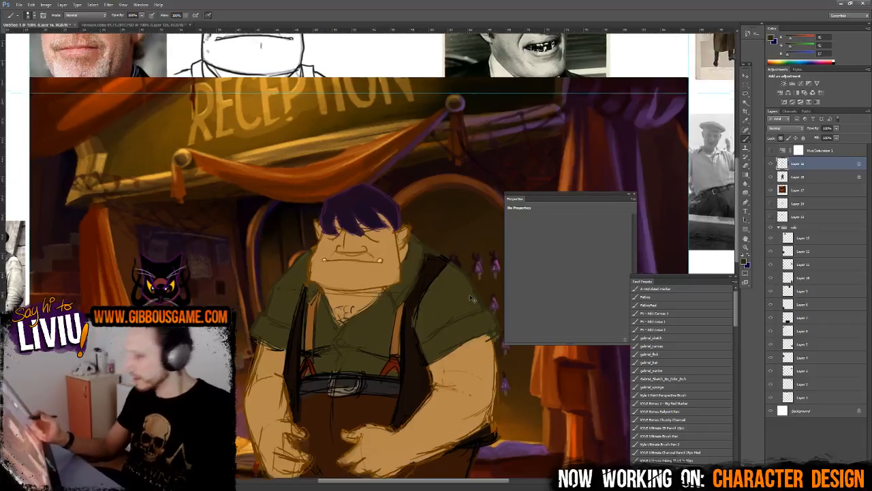
pyautogui.hotkey('ctrl', '-')
pyautogui.hotkey('ctrl', '-')
pyautogui.hotkey('ctrl', '+')
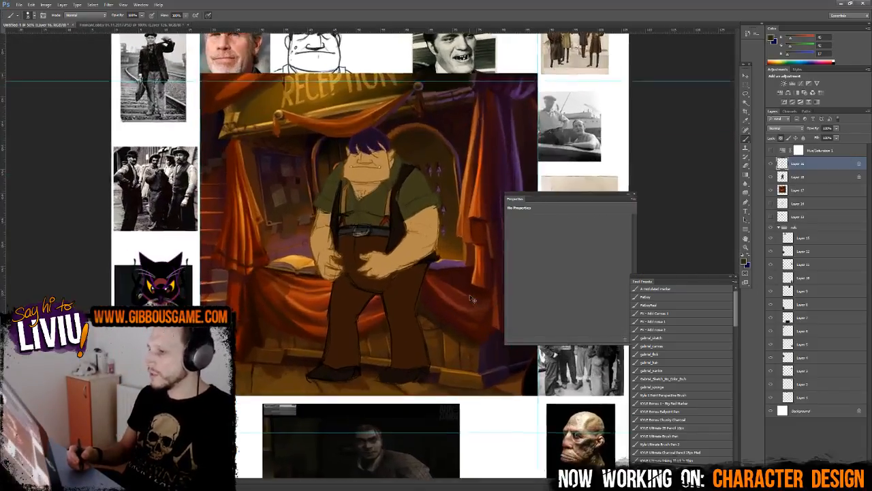
pyautogui.hotkey('ctrl', '+')
pyautogui.hotkey('ctrl', '+')
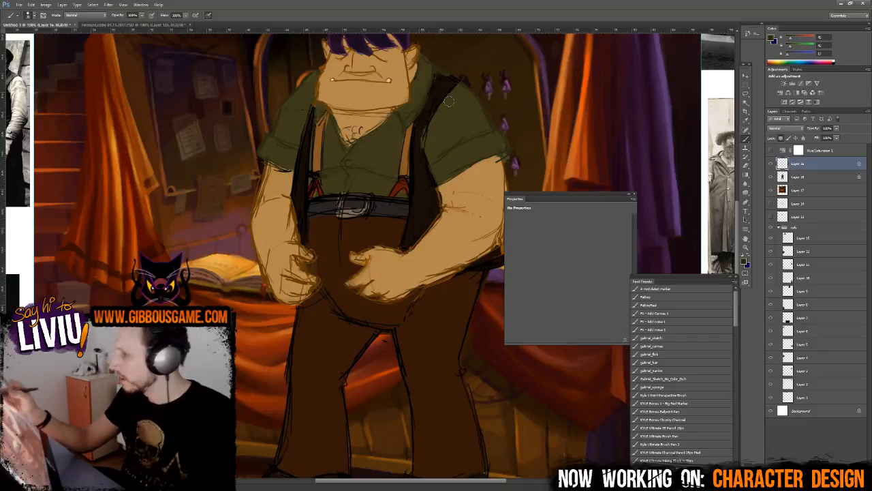
pyautogui.hotkey('ctrl', '-')
pyautogui.hotkey('ctrl', '+')
# - Sample the vest's dark colour on Layer 18 and retint the lines around the vest and suspenders in dark brown
pyautogui.click(785, 176)
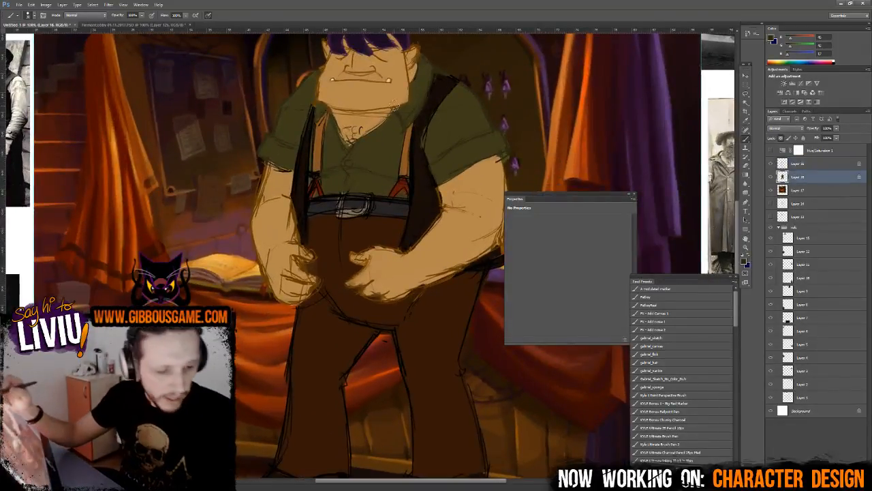
pyautogui.keyDown('alt'); pyautogui.click(424, 101); pyautogui.keyUp('alt')
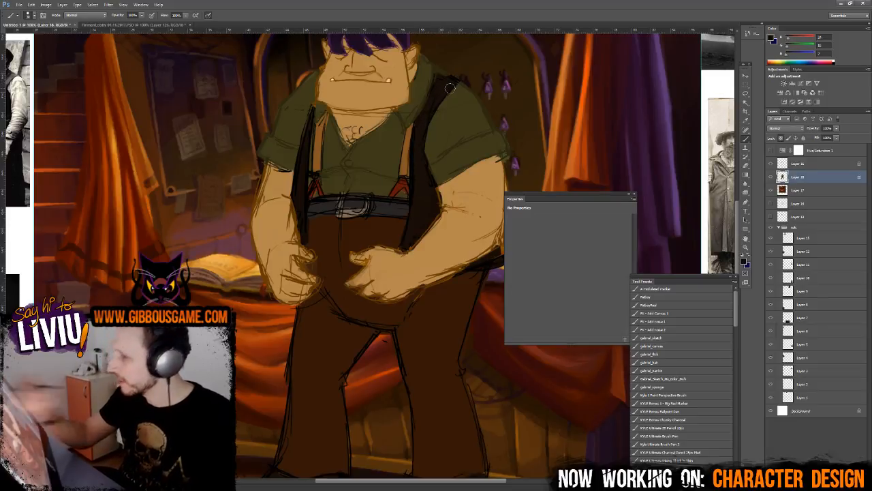
pyautogui.click(799, 165)
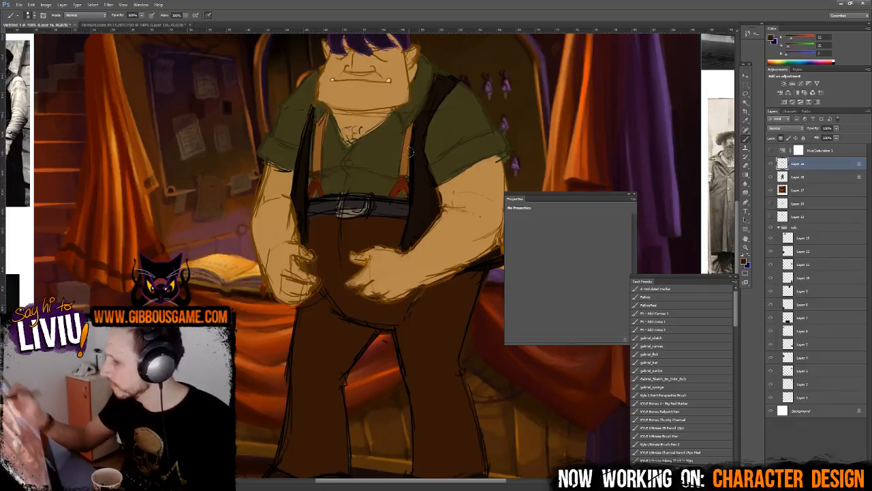
# - Try to repaint the belt and buckle outlines with a light grey sampled from the buckle
pyautogui.keyDown('alt'); pyautogui.click(352, 210); pyautogui.keyUp('alt')
pyautogui.moveTo(306, 202)
pyautogui.mouseDown()
pyautogui.moveTo(320, 217)
pyautogui.moveTo(347, 204)
pyautogui.moveTo(402, 204)
pyautogui.moveTo(404, 216)
pyautogui.mouseUp()
pyautogui.hotkey('ctrl', '-')
pyautogui.hotkey('ctrl', '-')
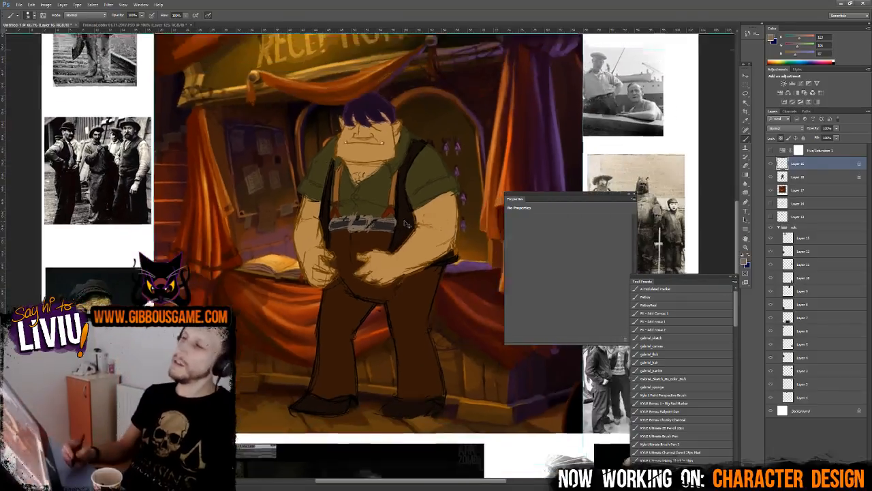
pyautogui.hotkey('ctrl', '+')
pyautogui.hotkey('ctrl', '+')
pyautogui.hotkey('ctrl', 'z')
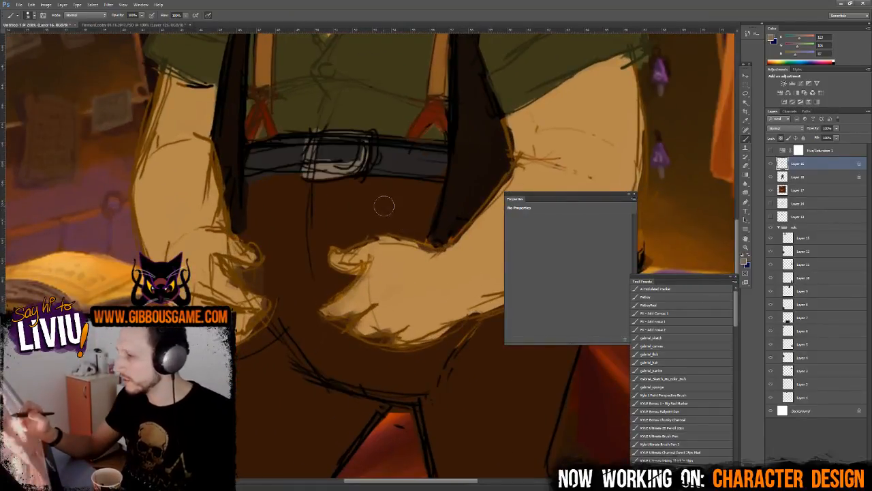
# - Darken the foreground colour to a near-black grey and repaint the belt and buckle outlines with it on Layer 16
pyautogui.moveTo(386, 201)
pyautogui.mouseDown()
pyautogui.moveTo(408, 260)
pyautogui.moveTo(423, 271)
pyautogui.mouseUp()
pyautogui.hotkey('ctrl', '-')
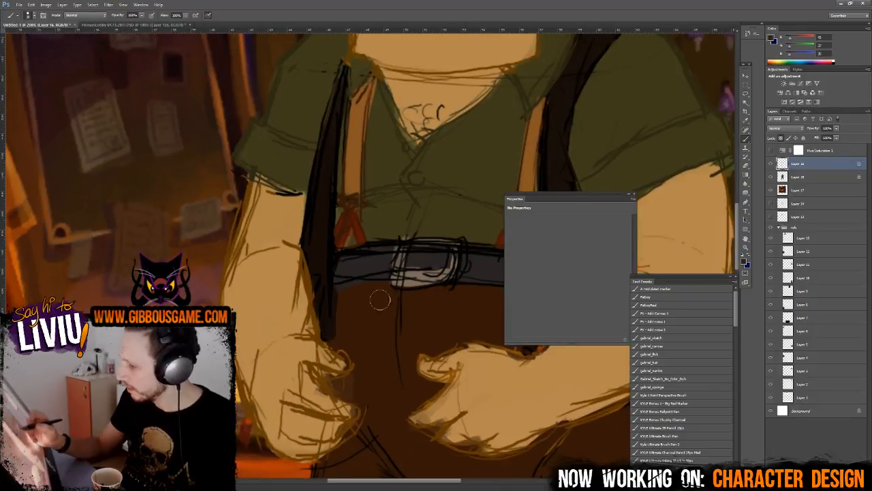
pyautogui.click(746, 262)
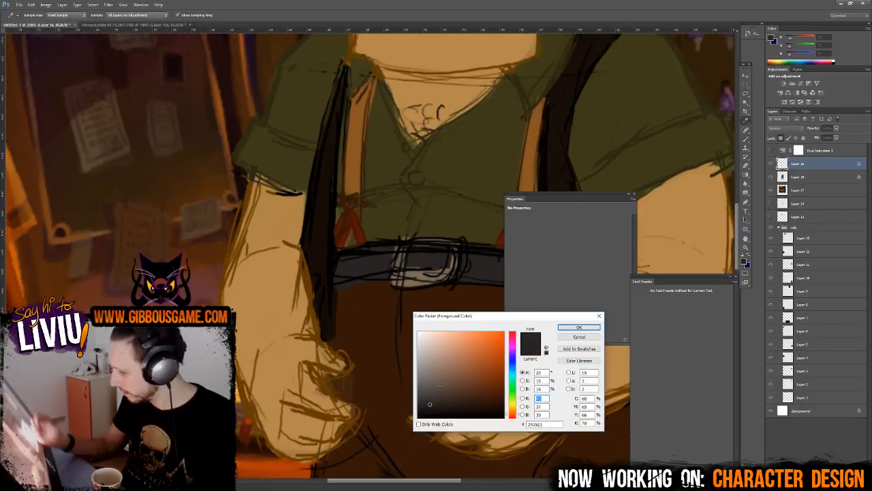
pyautogui.click(430, 409)
pyautogui.click(579, 328)
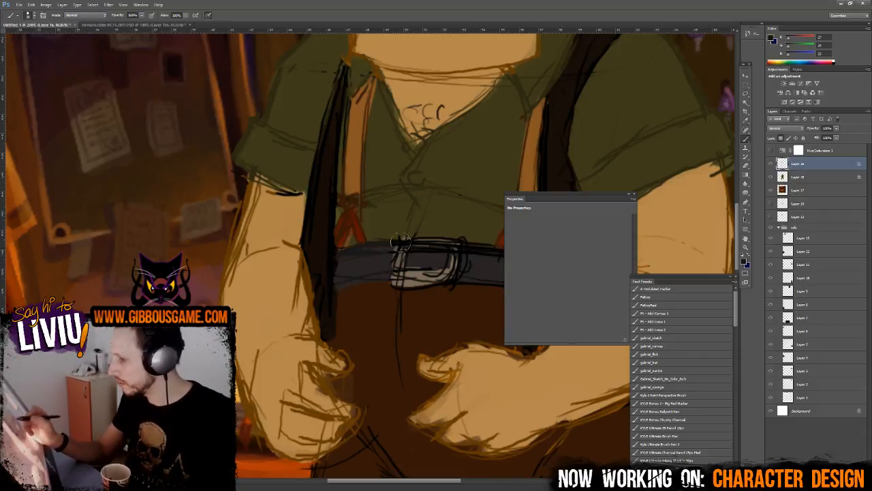
pyautogui.moveTo(455, 311); pyautogui.dragTo(306, 303)
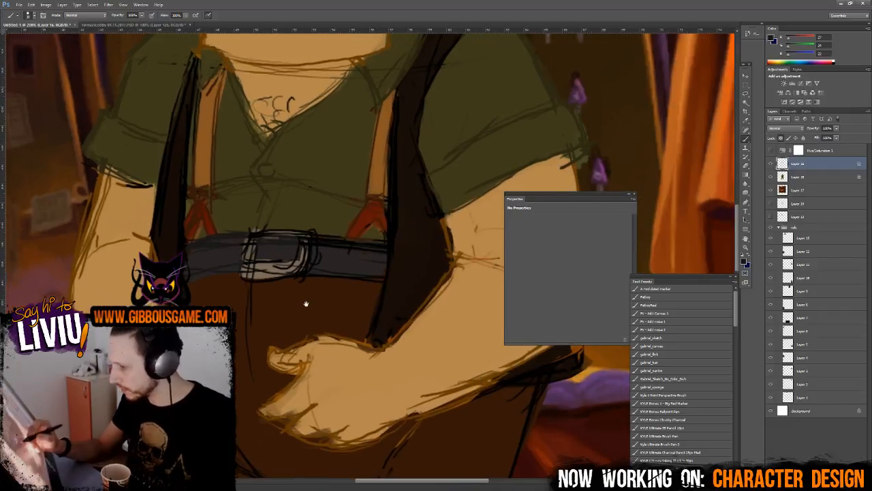
pyautogui.moveTo(324, 254)
pyautogui.mouseDown()
pyautogui.moveTo(332, 264)
pyautogui.moveTo(371, 252)
pyautogui.moveTo(366, 264)
pyautogui.mouseUp()
# - Set the foreground colour to a dark brown (RGB 60, 30, 8) and repaint the outlines on both sides of the vest
pyautogui.scroll(-6, 362, 263)
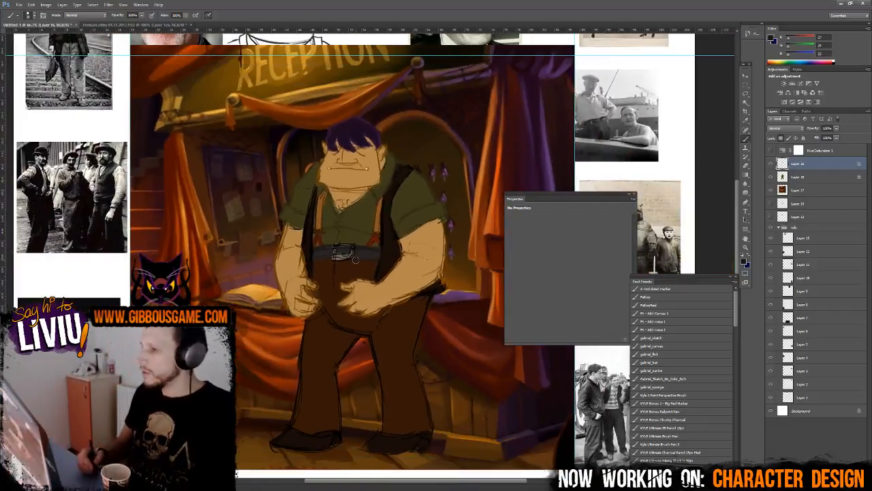
pyautogui.scroll(2, 355, 263)
pyautogui.scroll(1, 355, 263)
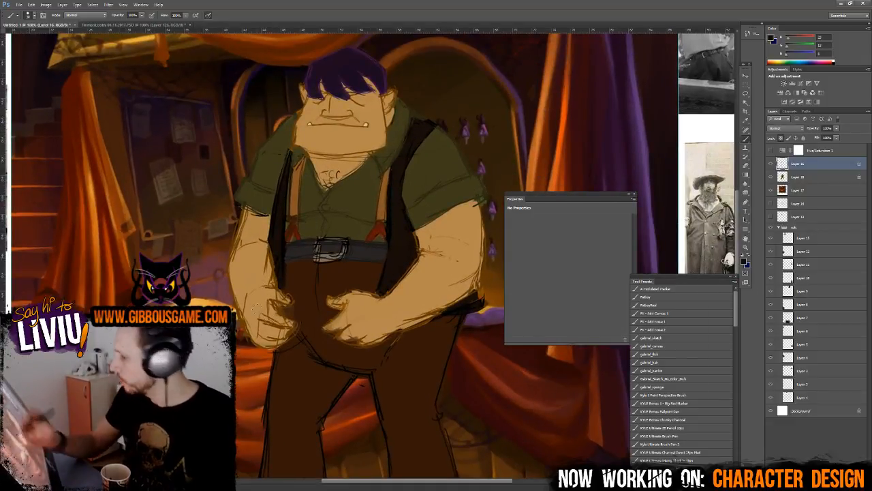
pyautogui.click(746, 263)
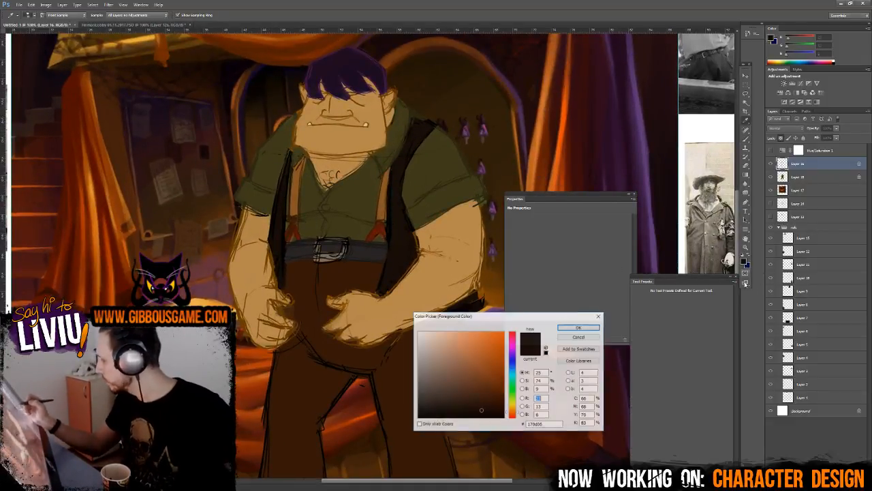
pyautogui.click(492, 397)
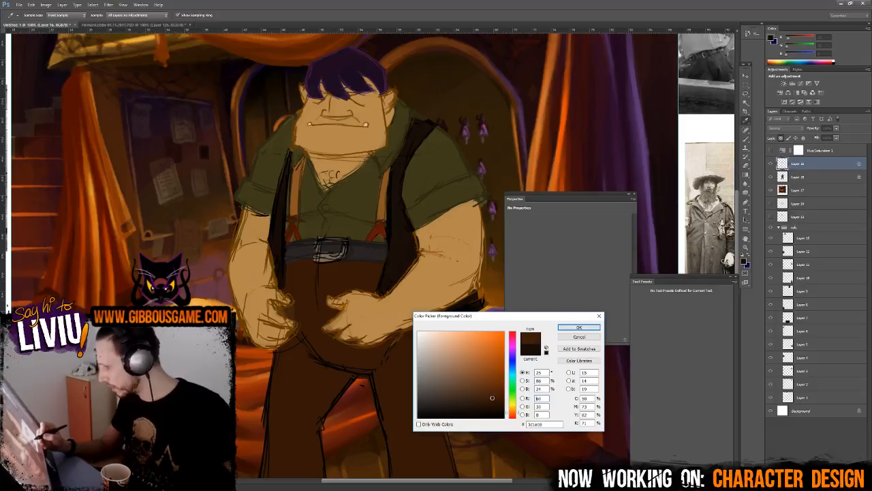
pyautogui.click(579, 327)
pyautogui.press('b')
pyautogui.moveTo(274, 197)
pyautogui.mouseDown()
pyautogui.moveTo(273, 222)
pyautogui.moveTo(287, 181)
pyautogui.moveTo(280, 259)
pyautogui.moveTo(274, 227)
pyautogui.moveTo(284, 286)
pyautogui.mouseUp()
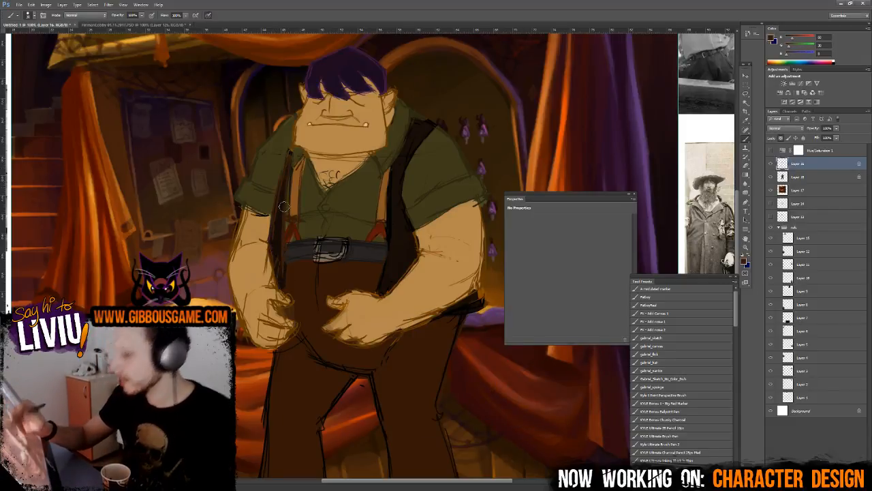
pyautogui.moveTo(386, 191); pyautogui.dragTo(379, 288)
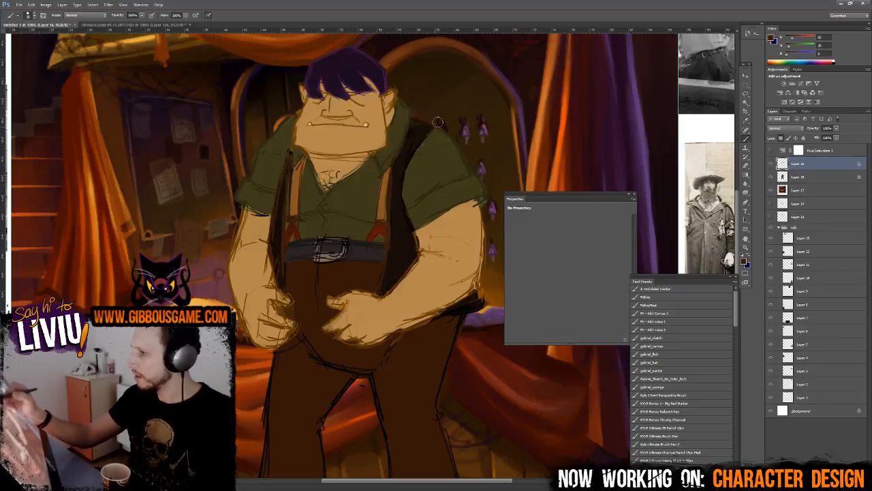
# - Repaint the remaining black lines along the vest's shoulder edge and beneath the bent elbow in dark brown
pyautogui.moveTo(439, 122)
pyautogui.mouseDown()
pyautogui.moveTo(399, 186)
pyautogui.moveTo(412, 238)
pyautogui.mouseUp()
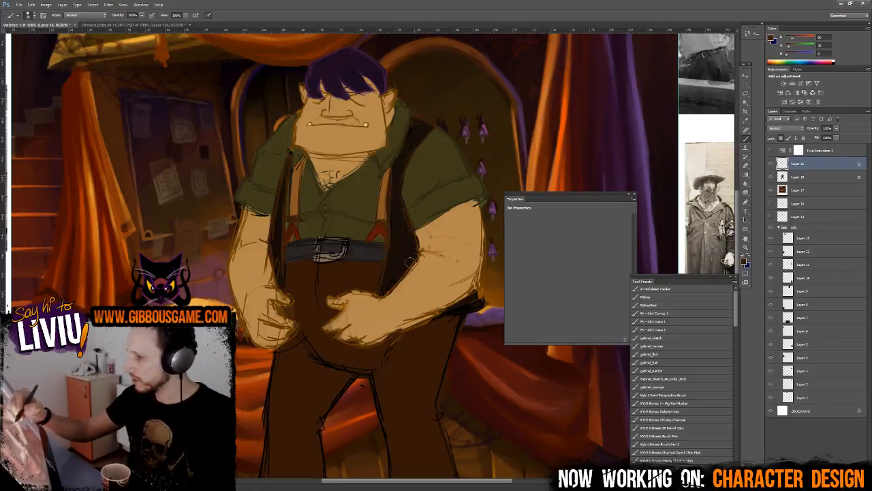
pyautogui.moveTo(478, 304); pyautogui.dragTo(481, 307)
pyautogui.hotkey('ctrl', '-')
pyautogui.hotkey('ctrl', '-')
pyautogui.hotkey('ctrl', '-')
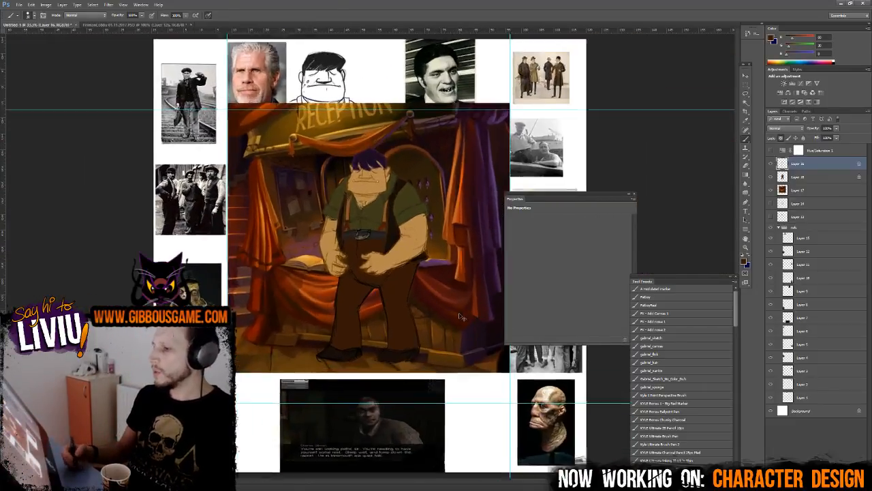
# - Try repainting the trouser and shoe outlines with a lighter brown than the vest lines
pyautogui.hotkey('ctrl', '+')
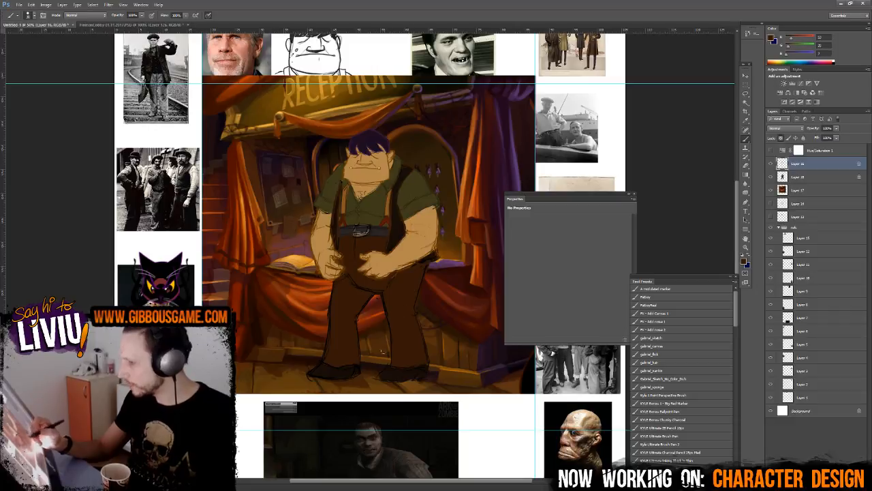
pyautogui.click(745, 263)
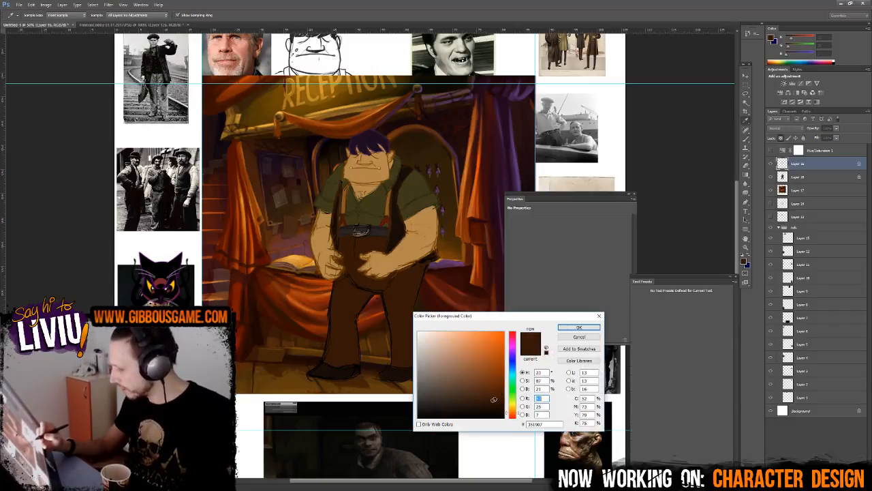
pyautogui.press('Return')
pyautogui.press('b')
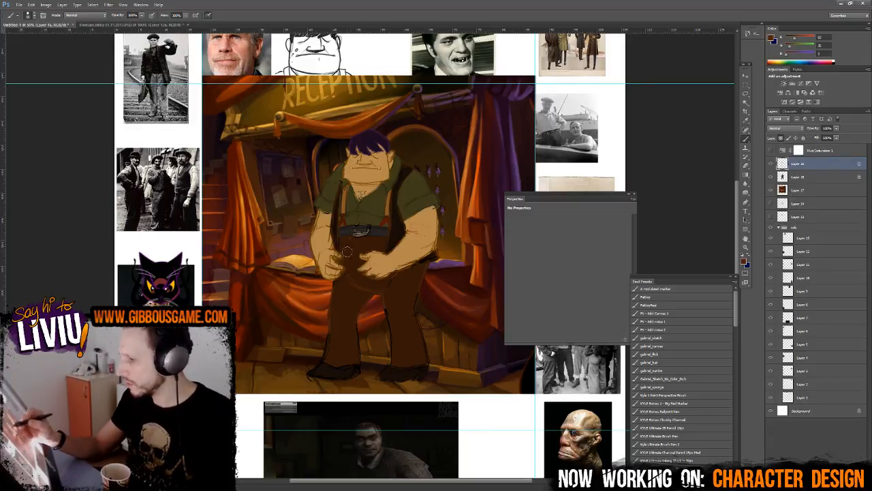
pyautogui.moveTo(334, 303)
pyautogui.mouseDown()
pyautogui.moveTo(311, 384)
pyautogui.moveTo(358, 385)
pyautogui.mouseUp()
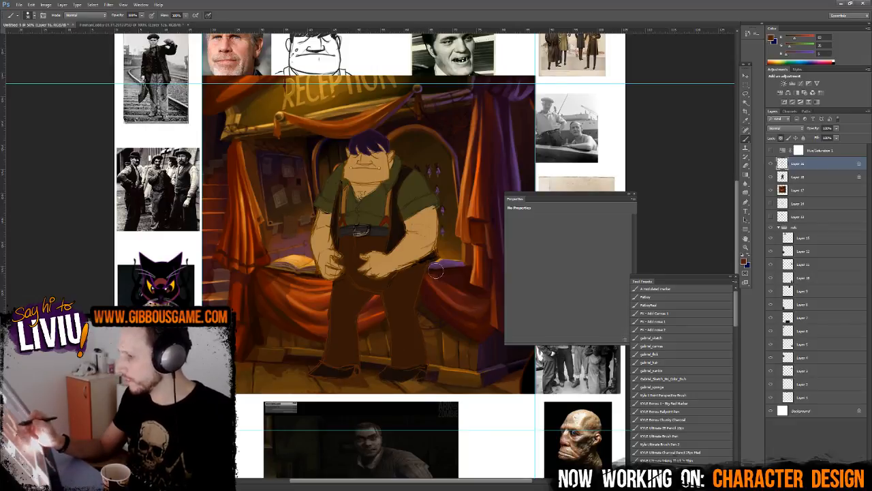
pyautogui.hotkey('ctrl', '-')
pyautogui.scroll(-1, 438, 268)
pyautogui.scroll(3, 438, 268)
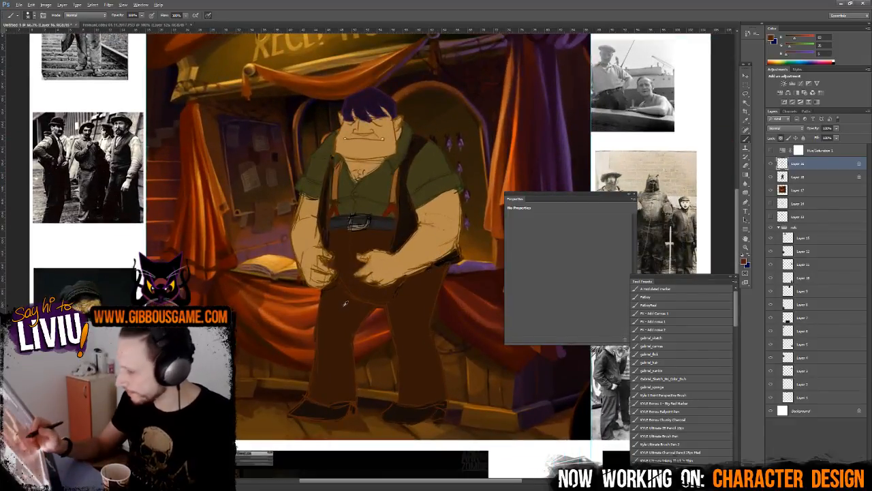
# - Darken the sampled trouser brown to about RGB 40, 18, 5 and repaint the outlines of both trouser legs
pyautogui.moveTo(346, 304)
pyautogui.mouseDown()
pyautogui.moveTo(355, 334)
pyautogui.moveTo(350, 249)
pyautogui.moveTo(359, 319)
pyautogui.mouseUp()
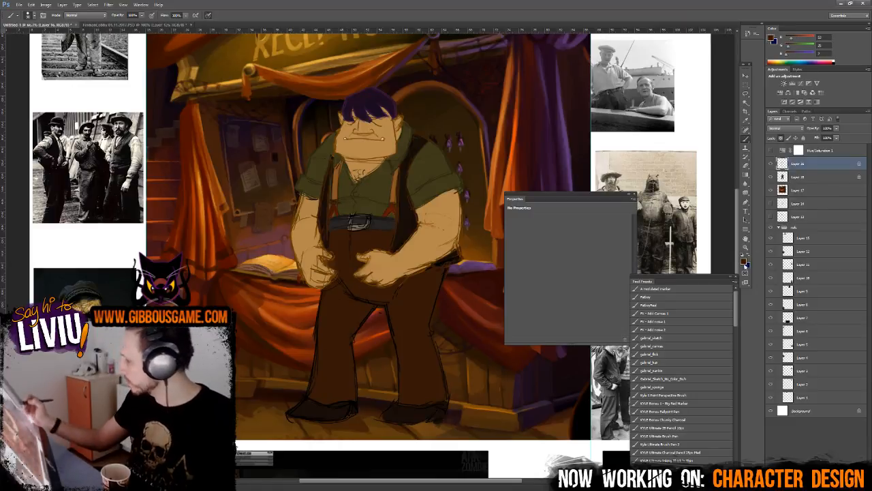
pyautogui.click(744, 263)
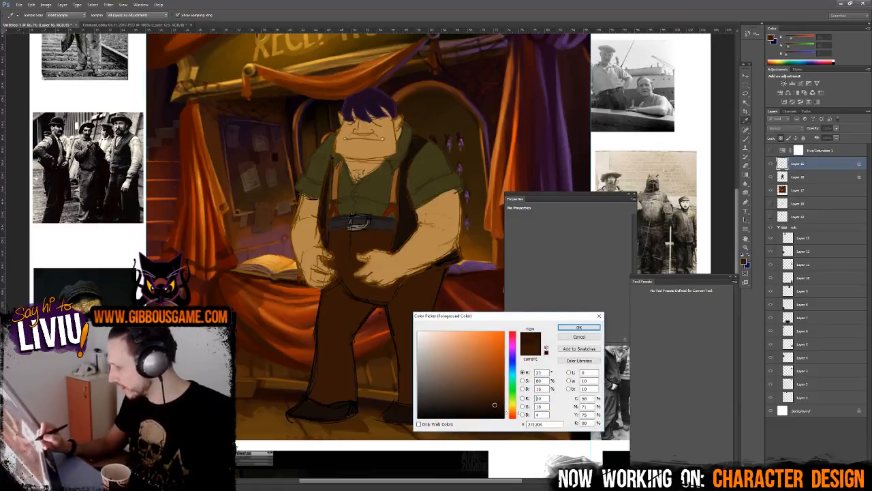
pyautogui.click(580, 327)
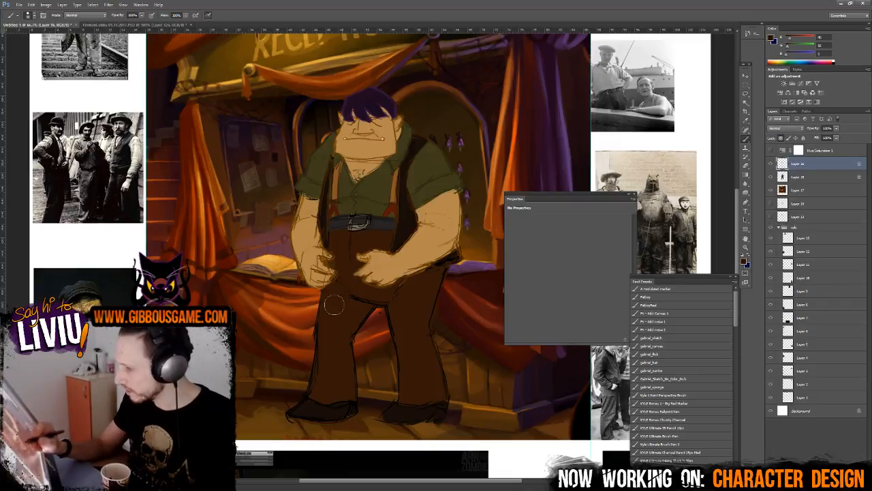
pyautogui.moveTo(334, 305); pyautogui.dragTo(313, 324)
pyautogui.click(745, 263)
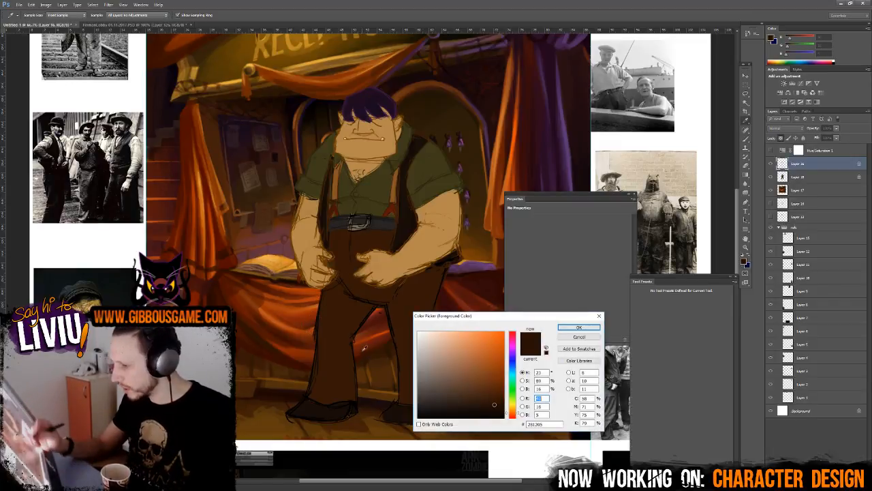
pyautogui.click(579, 327)
pyautogui.moveTo(382, 304)
pyautogui.mouseDown()
pyautogui.moveTo(295, 338)
pyautogui.moveTo(289, 391)
pyautogui.moveTo(330, 379)
pyautogui.moveTo(350, 385)
pyautogui.moveTo(434, 348)
pyautogui.moveTo(467, 351)
pyautogui.moveTo(436, 396)
pyautogui.mouseUp()
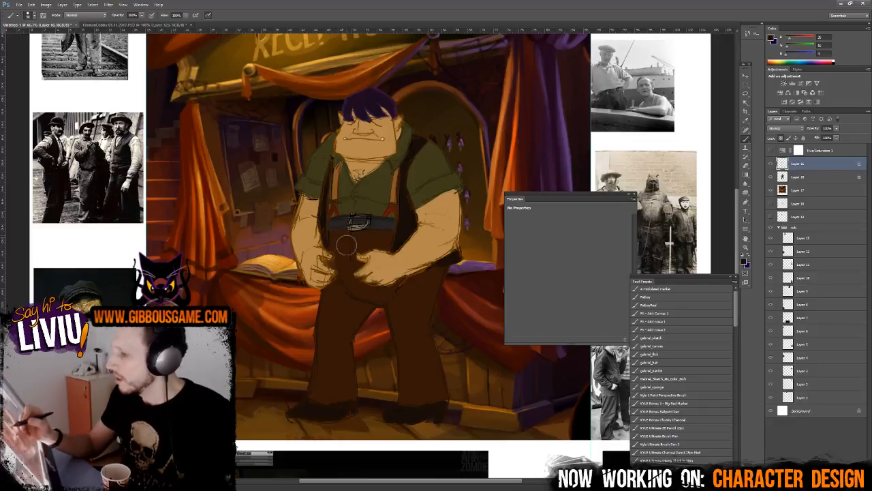
# - Darken the grey sampled from the buckle to RGB 75, 67, 54 and repaint the buckle outlines with a smaller brush at 100% opacity
pyautogui.hotkey('ctrl', '+')
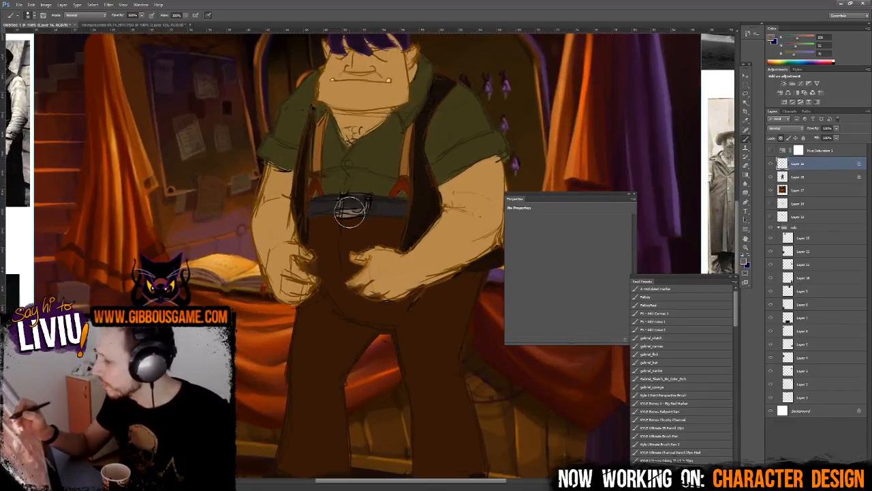
pyautogui.click(745, 263)
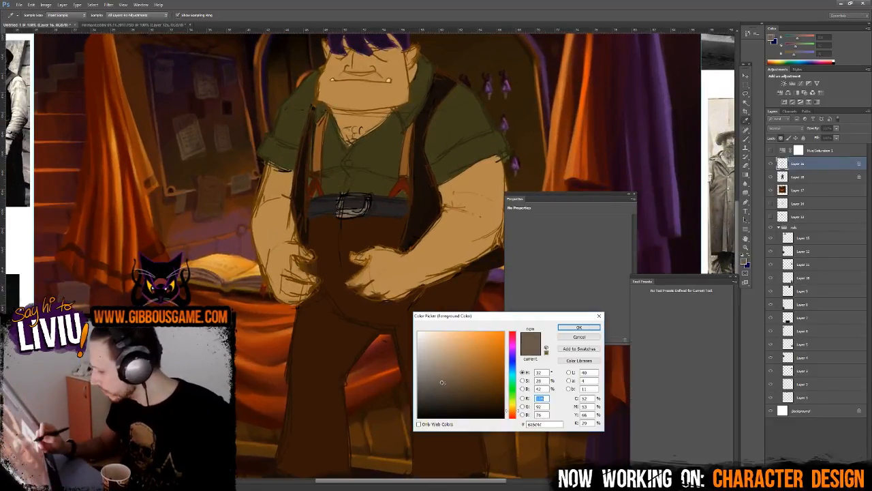
pyautogui.click(443, 383)
pyautogui.click(578, 327)
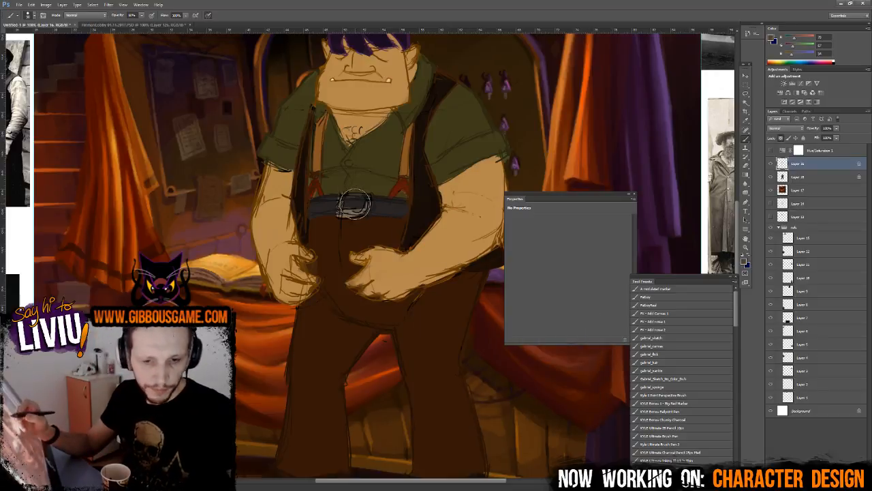
pyautogui.hotkey('ctrl', 'z')
pyautogui.press('0')
pyautogui.press('[')
pyautogui.press('[')
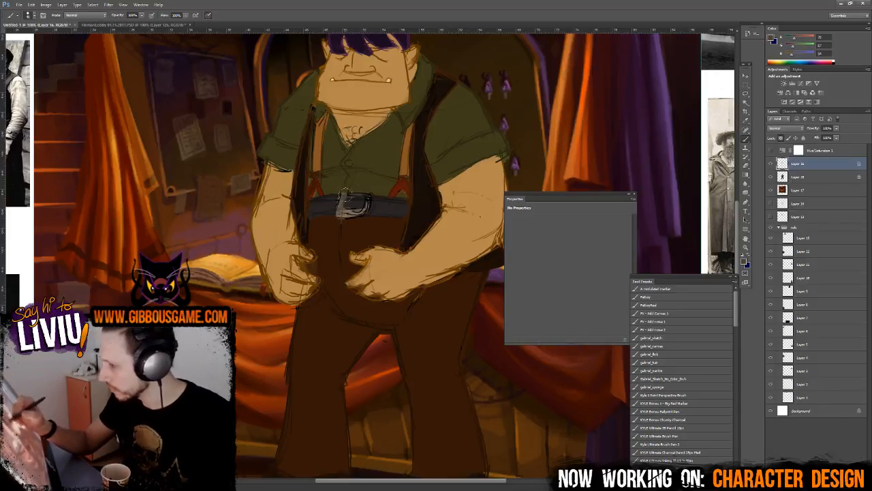
pyautogui.hotkey('ctrl', '-')
pyautogui.hotkey('ctrl', '-')
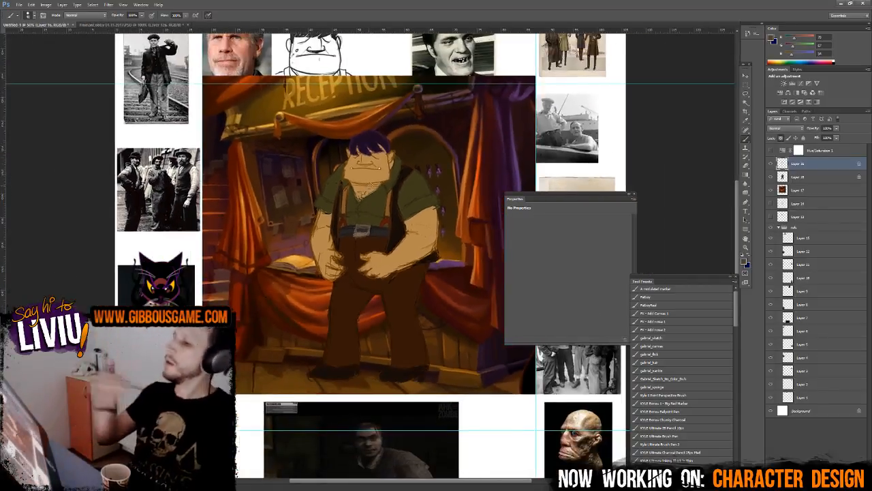
pyautogui.hotkey('ctrl', '+')
pyautogui.hotkey('ctrl', '+')
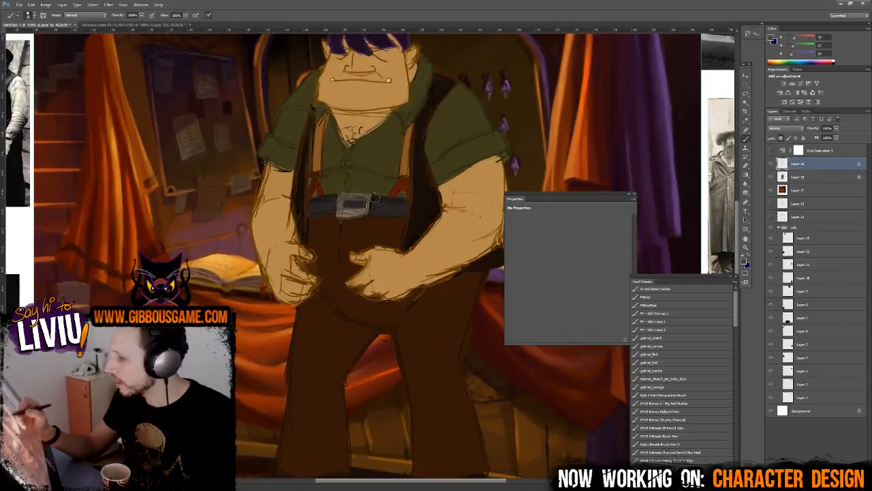
# - Examine how the recoloured character reads against the reception background at small and medium sizes
pyautogui.hotkey('ctrl', '-')
pyautogui.hotkey('ctrl', '-')
pyautogui.hotkey('ctrl', '-')
pyautogui.hotkey('ctrl', '-')
pyautogui.hotkey('ctrl', '-')
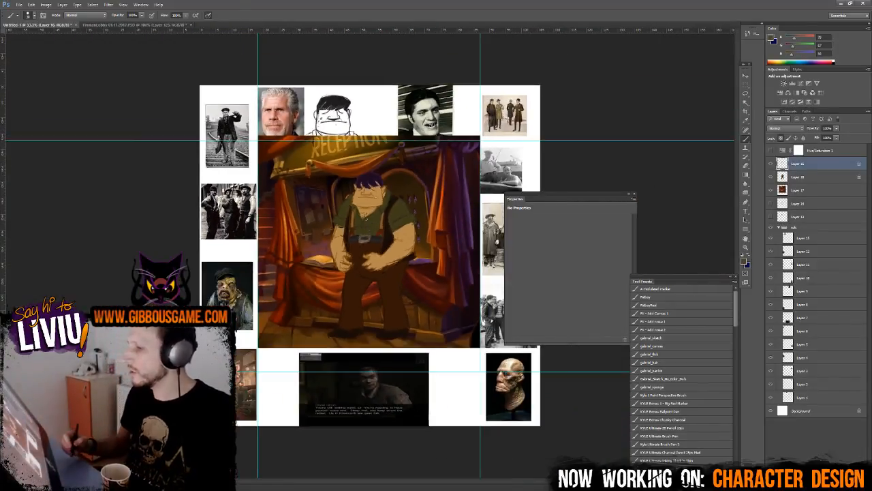
pyautogui.hotkey('ctrl', '+')
pyautogui.hotkey('ctrl', '+')
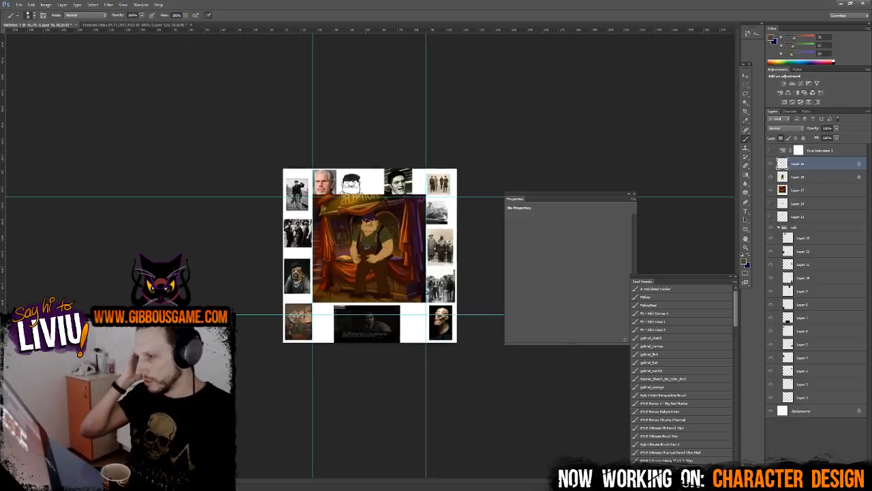
pyautogui.hotkey('ctrl', '+')
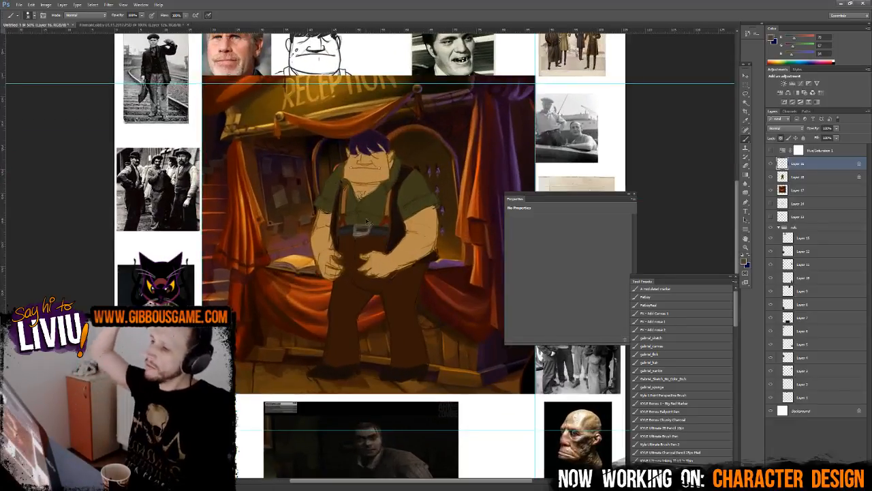
pyautogui.hotkey('ctrl', '-')
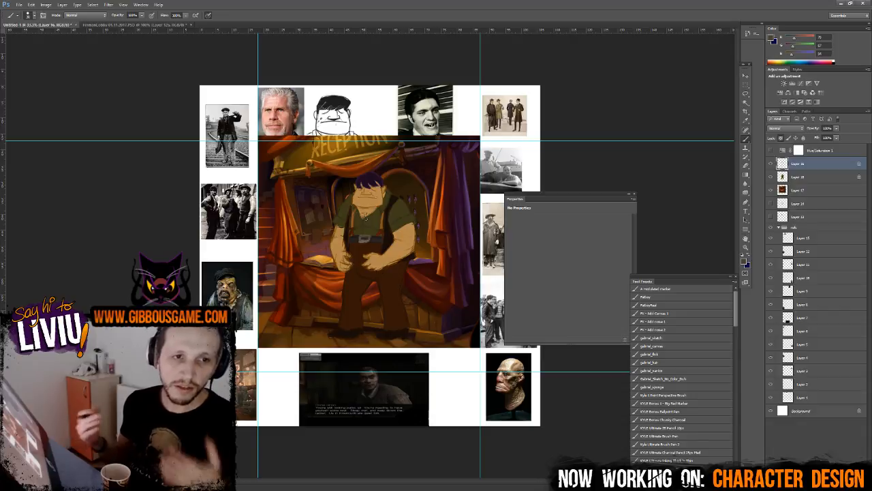
# - Hide the reception background on Layer 17 and save the document
pyautogui.click(771, 190)
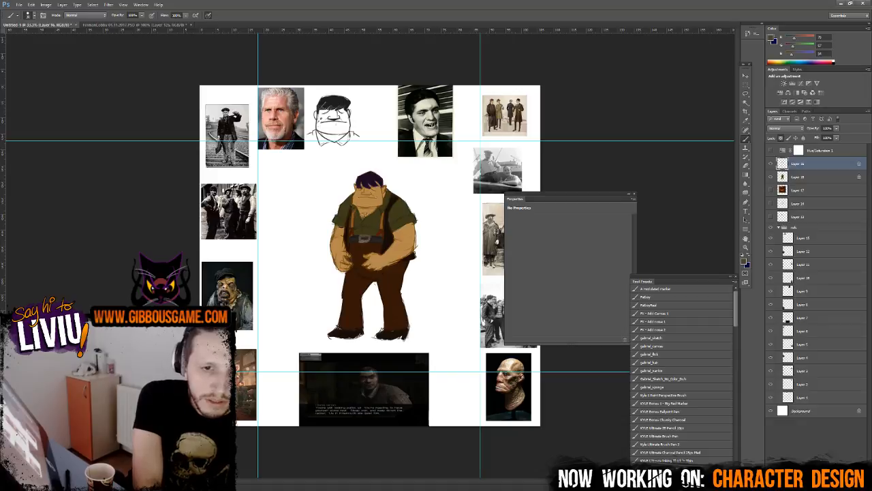
pyautogui.hotkey('ctrl', 's')
pyautogui.press('Return')
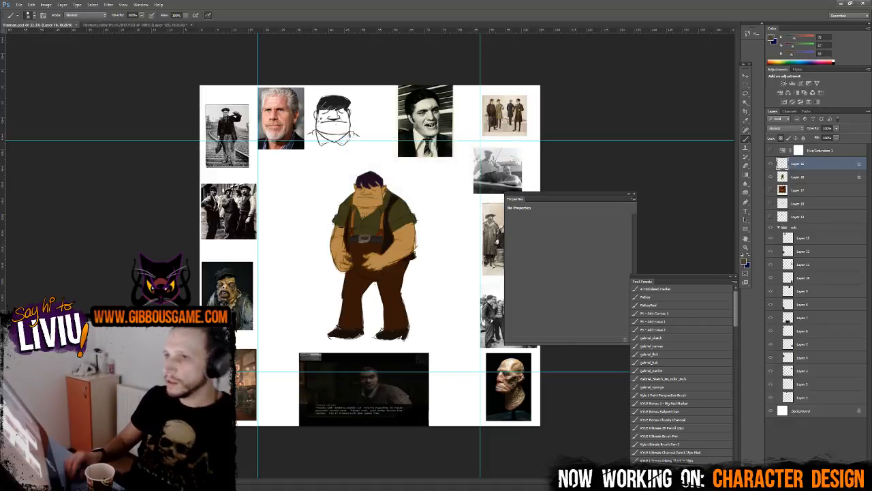
# - Hide the white Background layer, lasso around the whole character and copy him with his line art and flat colours
pyautogui.click(772, 411)
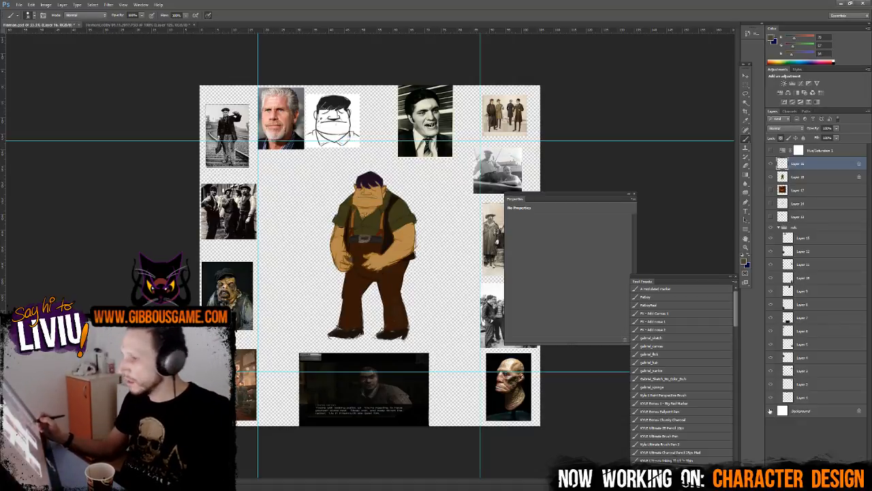
pyautogui.press('l')
pyautogui.moveTo(412, 192)
pyautogui.mouseDown()
pyautogui.moveTo(397, 169)
pyautogui.moveTo(324, 207)
pyautogui.moveTo(319, 336)
pyautogui.moveTo(346, 349)
pyautogui.moveTo(418, 342)
pyautogui.moveTo(432, 272)
pyautogui.moveTo(409, 187)
pyautogui.mouseUp()
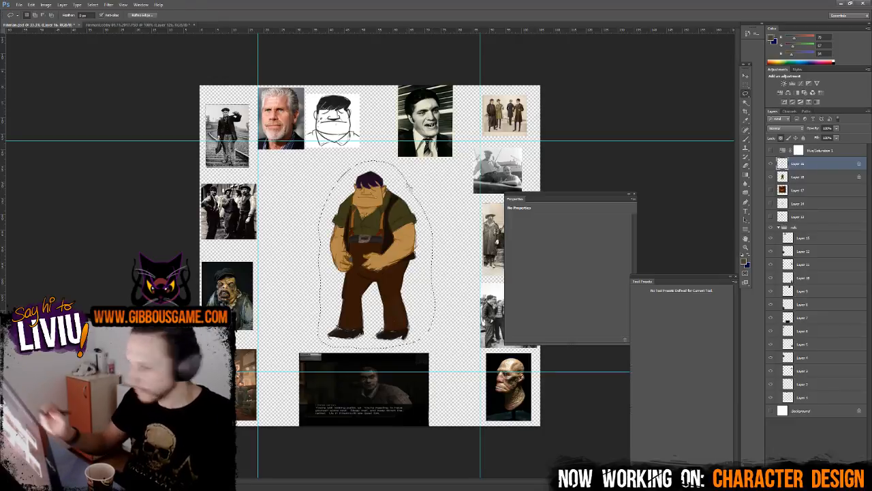
pyautogui.hotkey('ctrl', 'c')
# - Paste the character into the lobby scene document, scale him to about 40% and place him in front of the reception desk
pyautogui.hotkey('ctrl', 'Tab')
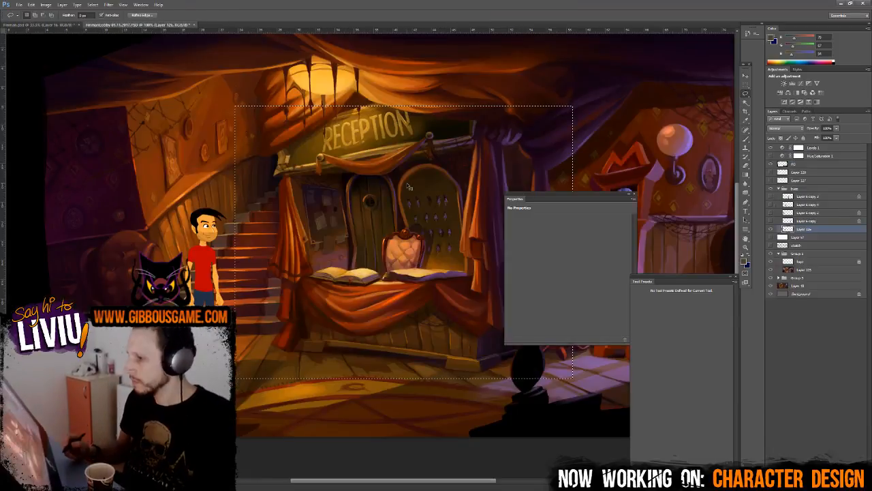
pyautogui.hotkey('ctrl', 'v')
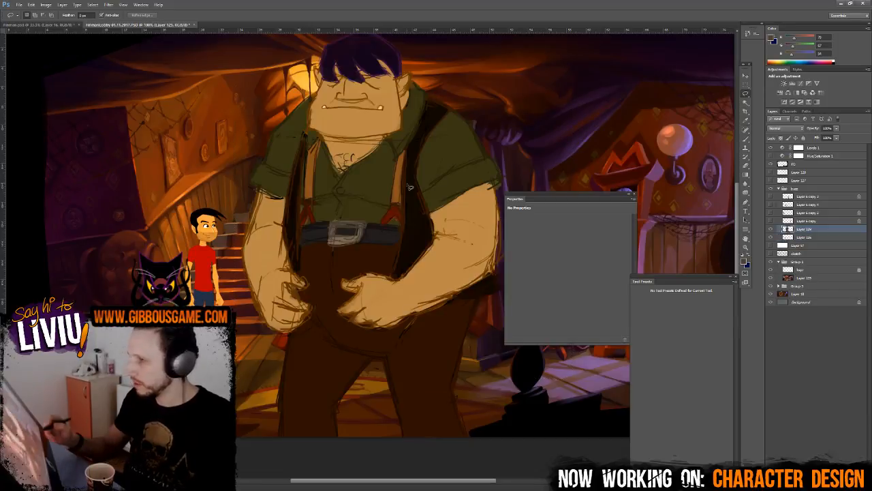
pyautogui.hotkey('ctrl', 't')
pyautogui.hotkey('ctrl', '0')
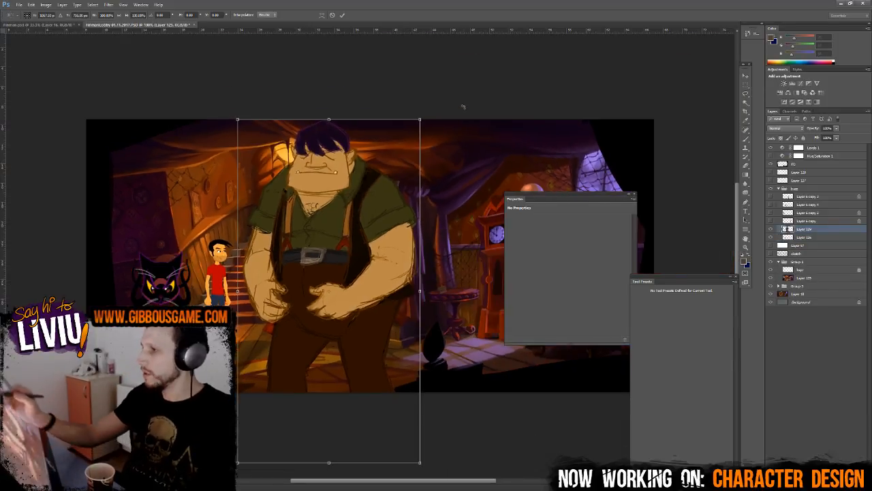
pyautogui.moveTo(420, 122); pyautogui.dragTo(292, 313)
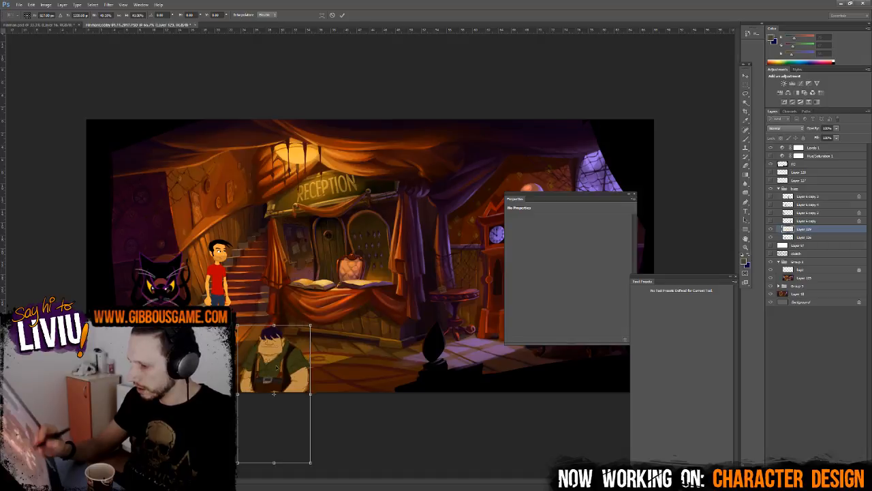
pyautogui.moveTo(280, 385); pyautogui.dragTo(346, 281)
pyautogui.press('Return')
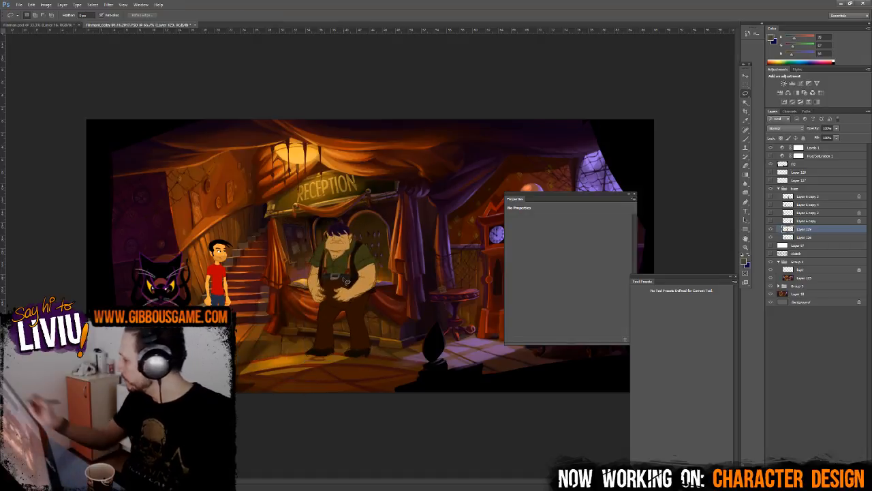
# - Show the white guide sketch layer and move the pasted character layer directly beneath it, outside the group
pyautogui.click(772, 173)
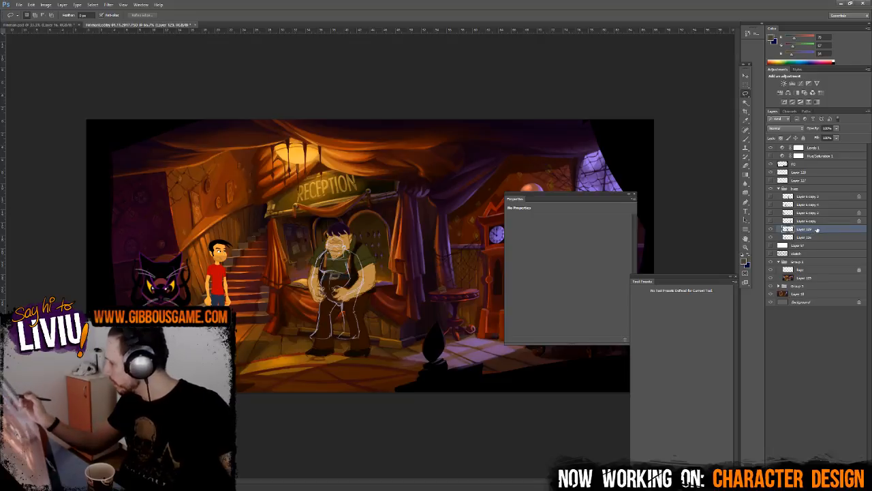
pyautogui.moveTo(815, 230); pyautogui.dragTo(809, 179)
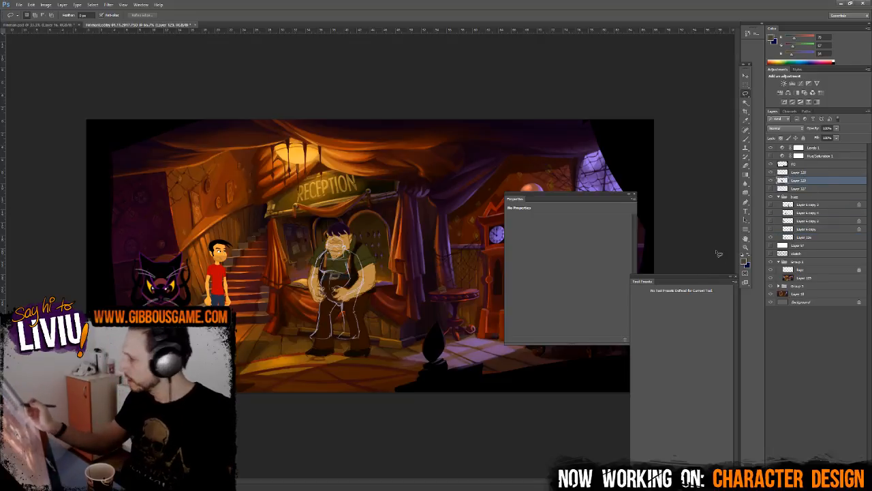
# - Scale the receptionist down to about 75%, align him with the white guide sketch, and hide the sketch layer
pyautogui.hotkey('ctrl', '+')
pyautogui.hotkey('ctrl', '+')
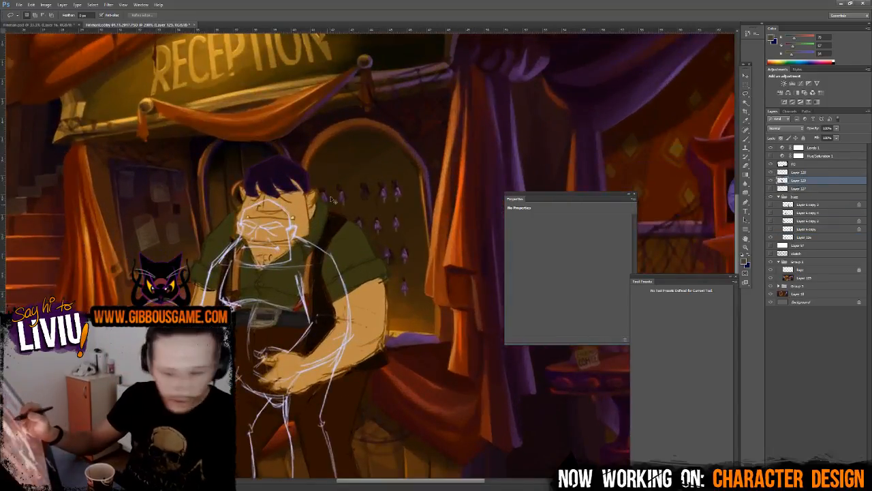
pyautogui.hotkey('ctrl', 't')
pyautogui.moveTo(389, 155)
pyautogui.mouseDown()
pyautogui.moveTo(383, 183)
pyautogui.moveTo(324, 278)
pyautogui.moveTo(349, 232)
pyautogui.moveTo(332, 300)
pyautogui.moveTo(317, 305)
pyautogui.moveTo(327, 302)
pyautogui.mouseUp()
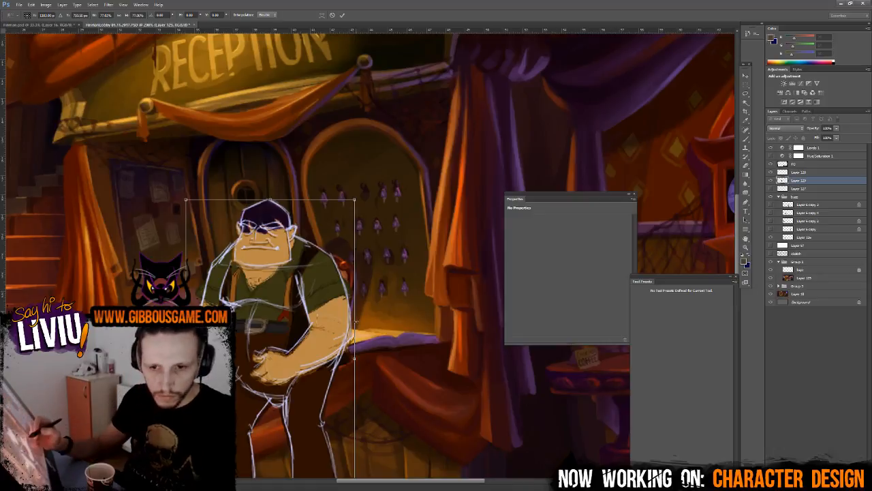
pyautogui.moveTo(385, 301); pyautogui.dragTo(410, 193)
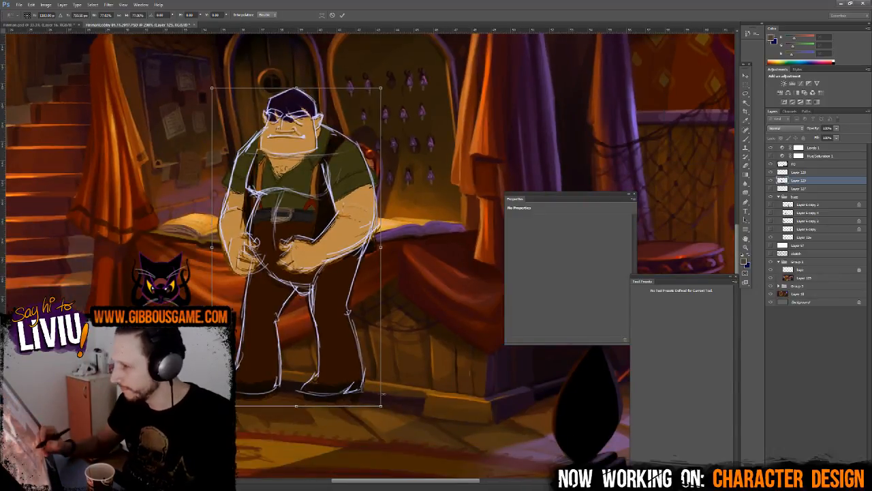
pyautogui.moveTo(382, 407)
pyautogui.mouseDown()
pyautogui.moveTo(383, 392)
pyautogui.moveTo(372, 402)
pyautogui.mouseUp()
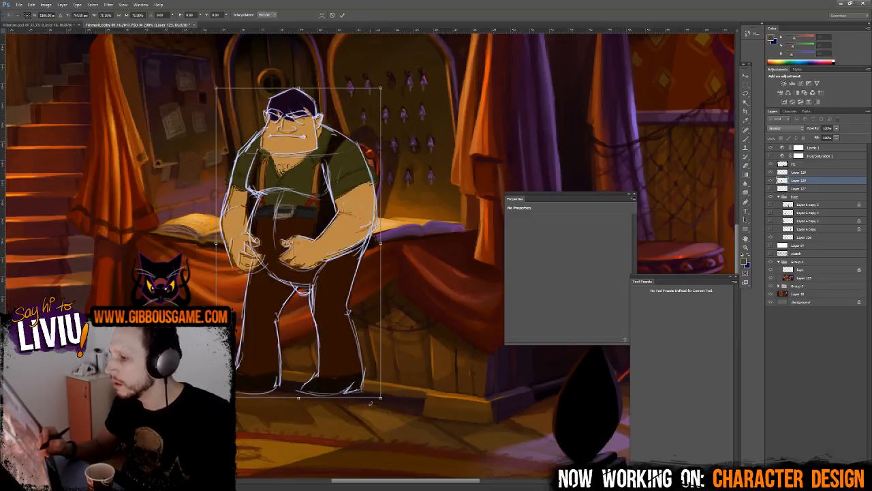
pyautogui.press('Return')
pyautogui.click(771, 172)
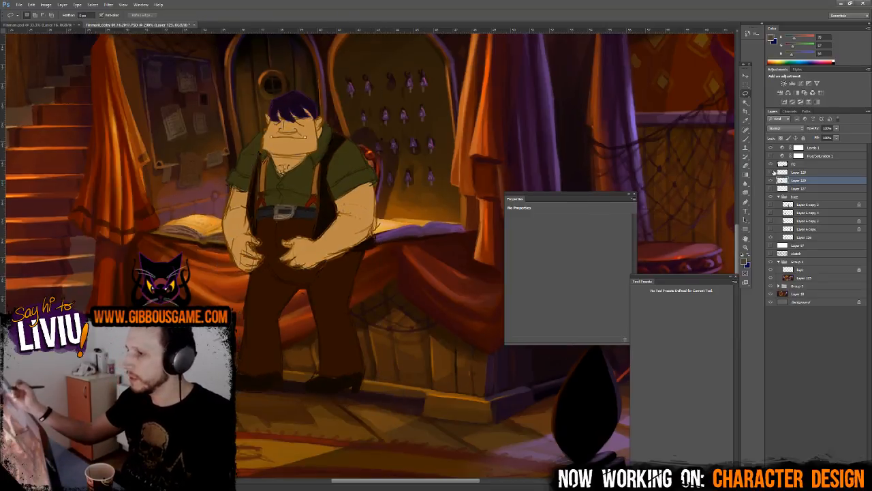
# - Select the red-shirted character's group and move him beside the receptionist to compare their proportions
pyautogui.hotkey('ctrl', '0')
pyautogui.hotkey('ctrl', '1')
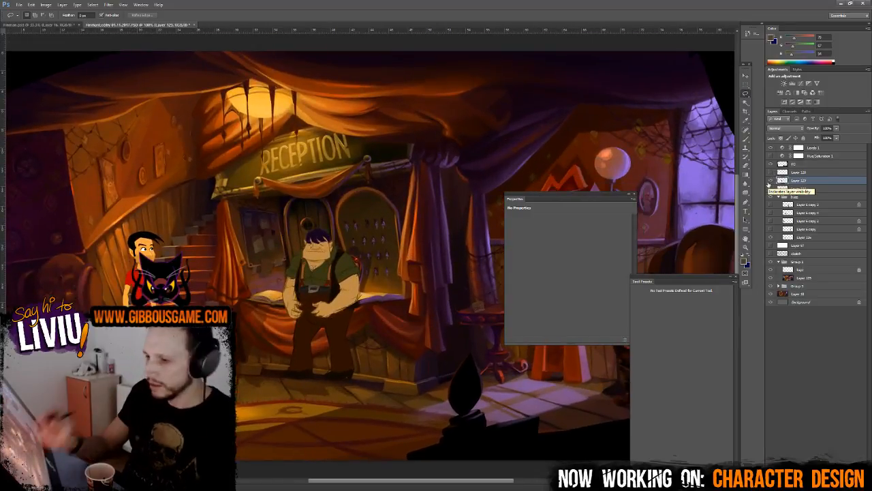
pyautogui.press('v')
pyautogui.rightClick(185, 304)
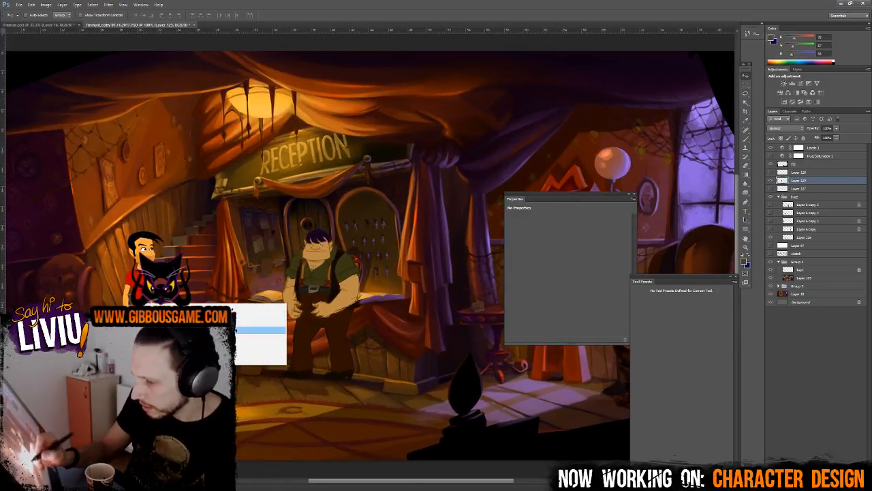
pyautogui.click(259, 330)
pyautogui.moveTo(157, 325); pyautogui.dragTo(244, 323)
pyautogui.hotkey('ctrl', '+')
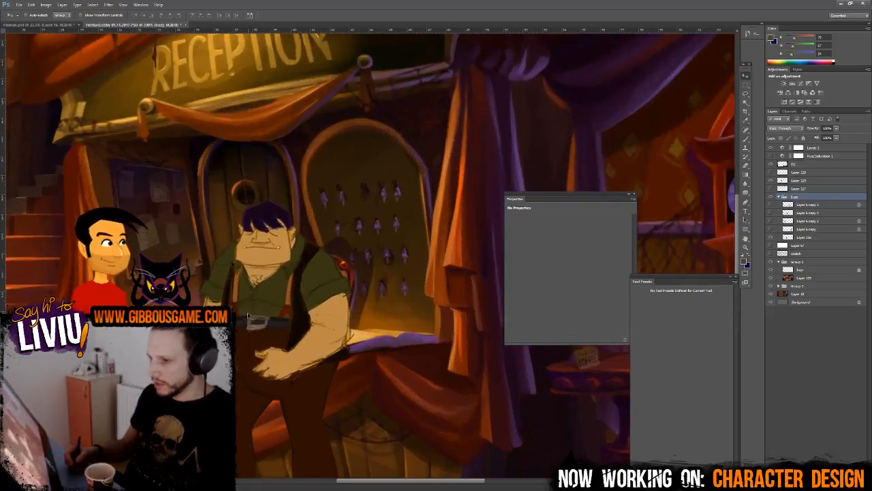
pyautogui.hotkey('ctrl', '-')
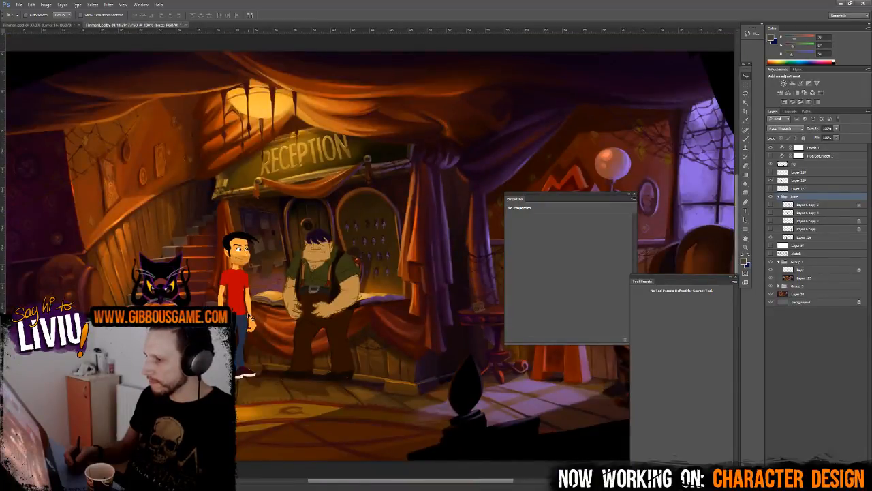
pyautogui.hotkey('ctrl', '+')
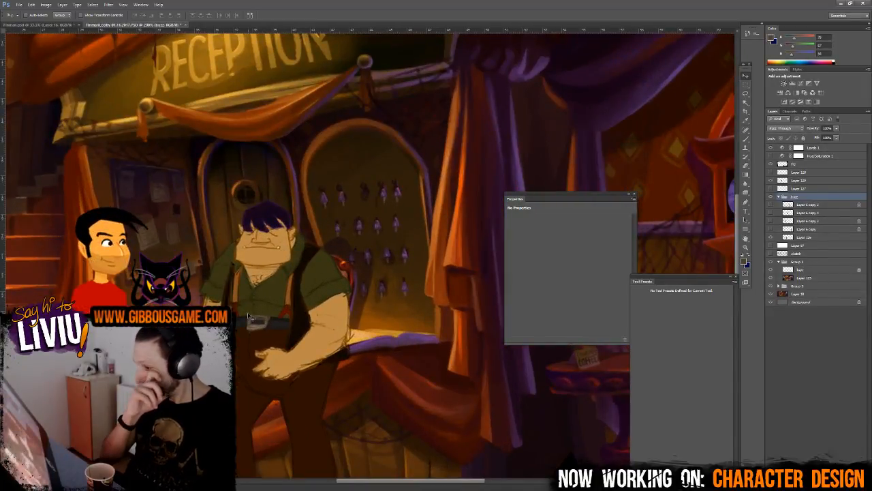
pyautogui.hotkey('ctrl', '-')
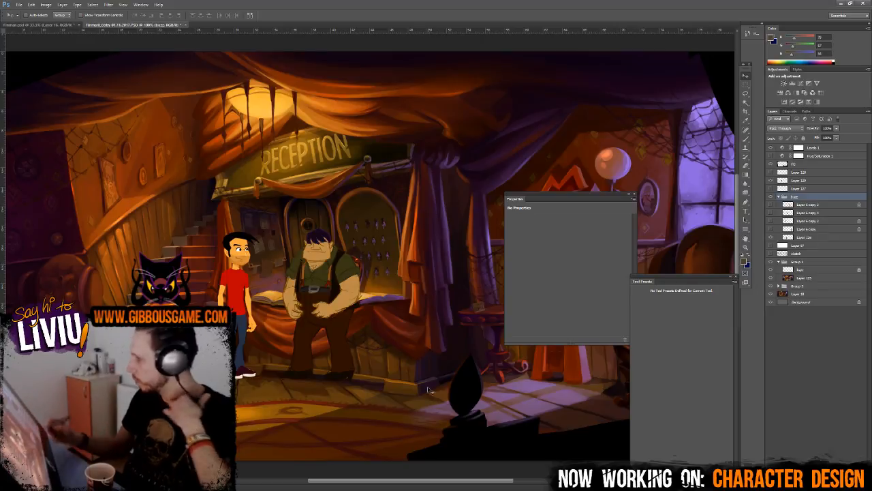
# - Lower the receptionist layer's opacity and erase the parts of him covering the desk and the open books
pyautogui.click(804, 180)
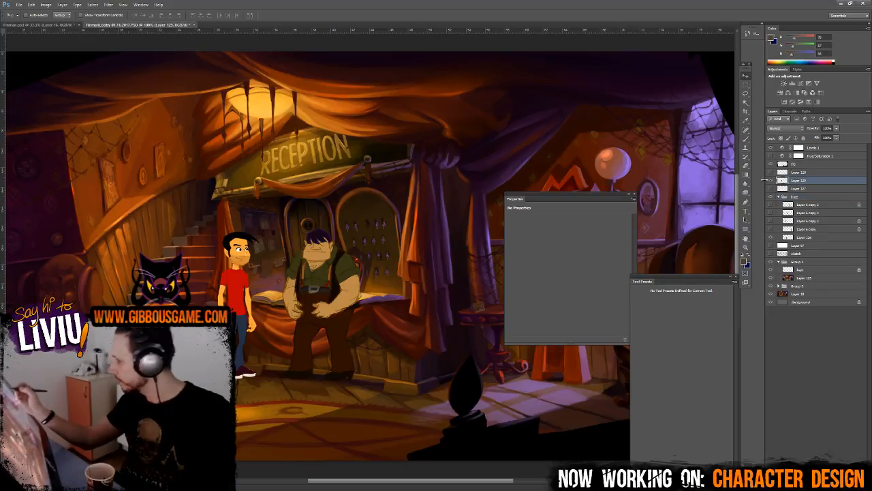
pyautogui.click(836, 128)
pyautogui.moveTo(834, 140); pyautogui.dragTo(820, 139)
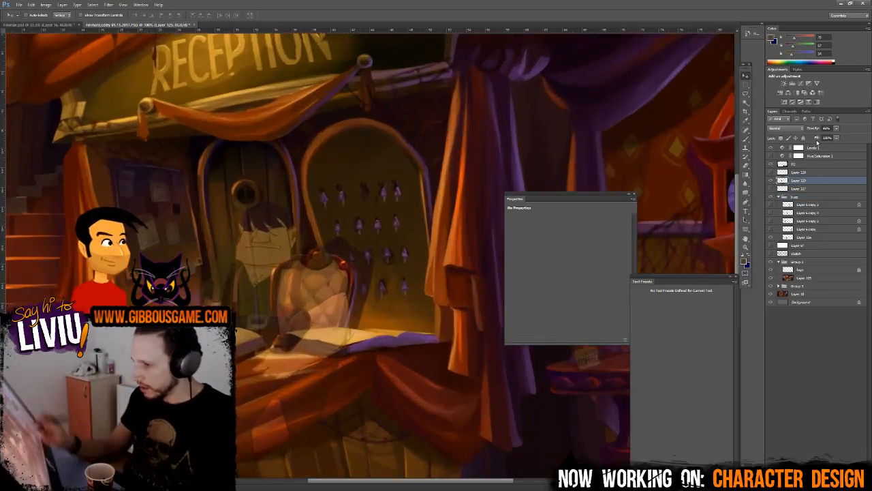
pyautogui.hotkey('ctrl', '+')
pyautogui.press('e')
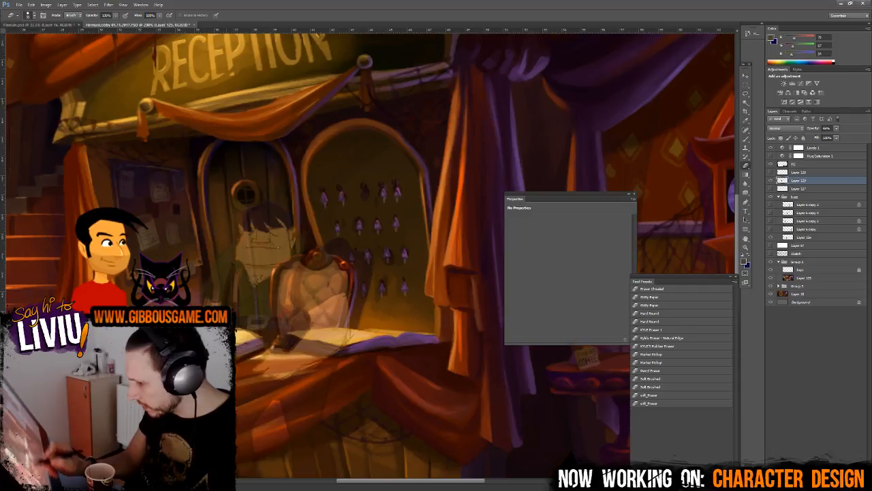
pyautogui.moveTo(348, 361)
pyautogui.mouseDown()
pyautogui.moveTo(295, 345)
pyautogui.moveTo(335, 332)
pyautogui.moveTo(301, 335)
pyautogui.moveTo(337, 333)
pyautogui.moveTo(279, 349)
pyautogui.mouseUp()
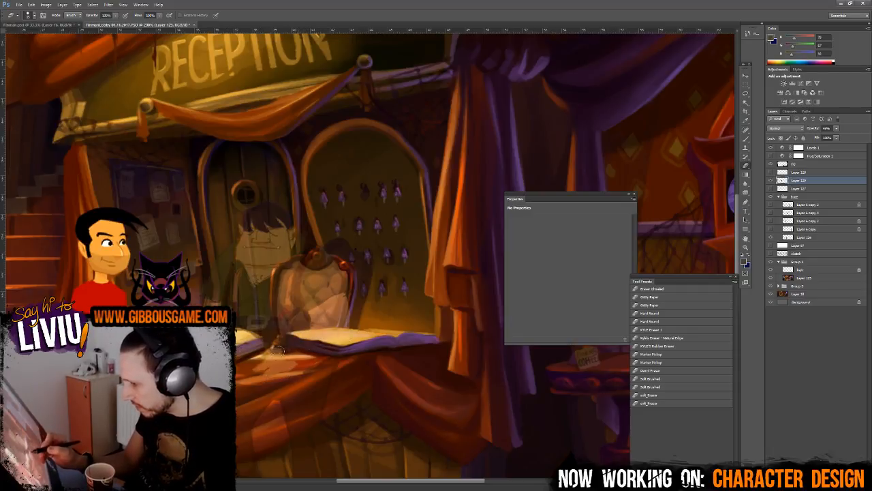
pyautogui.hotkey('ctrl', '-')
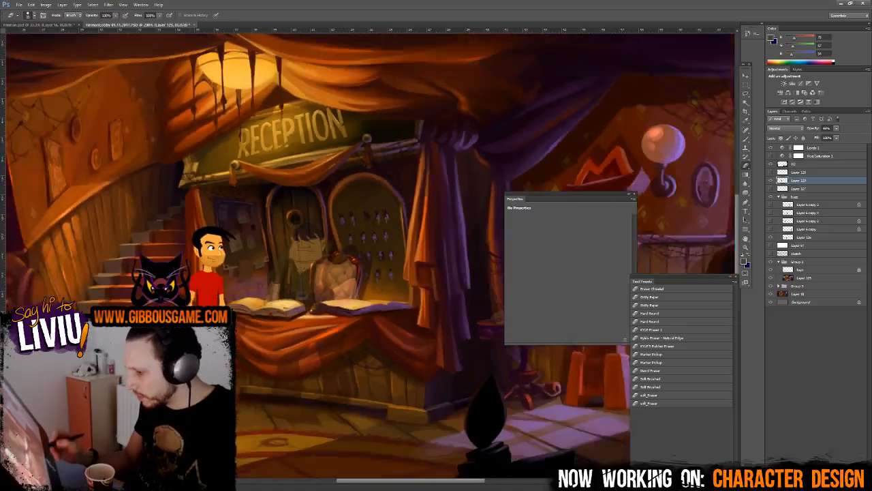
pyautogui.hotkey('ctrl', '-')
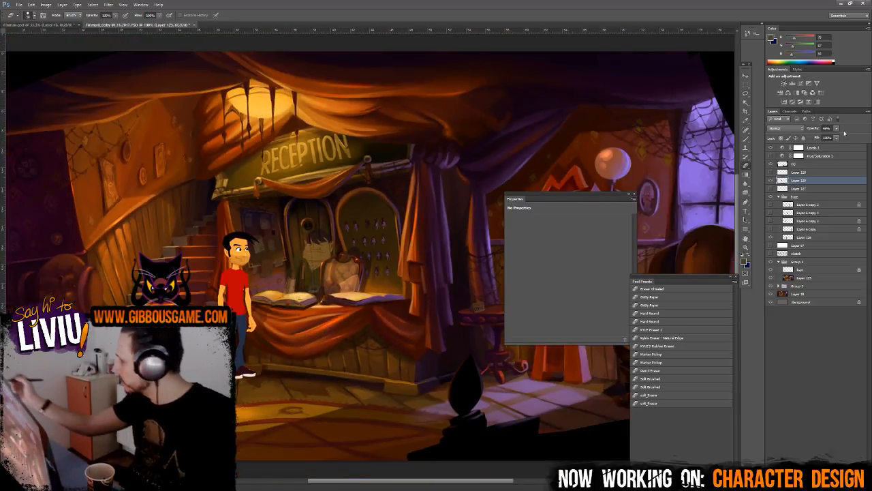
# - Restore the receptionist layer's opacity to 100% and check how he sits behind the desk
pyautogui.click(837, 128)
pyautogui.moveTo(838, 138); pyautogui.dragTo(857, 137)
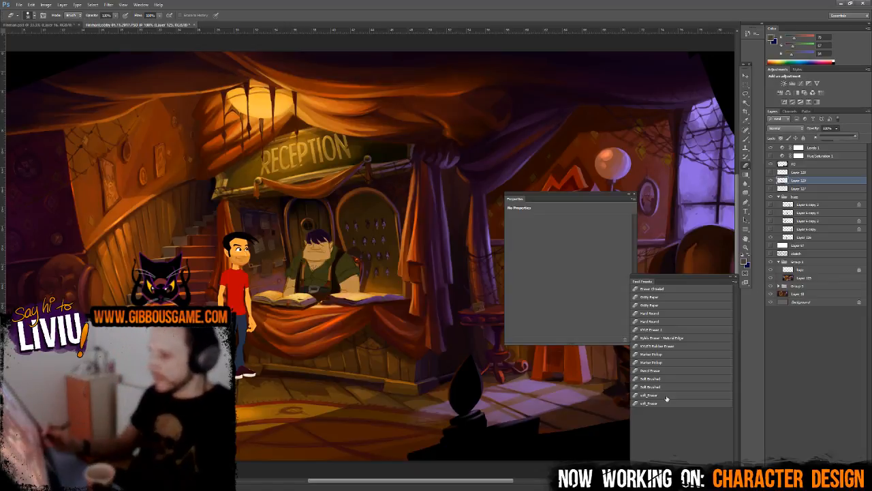
pyautogui.hotkey('ctrl', '+')
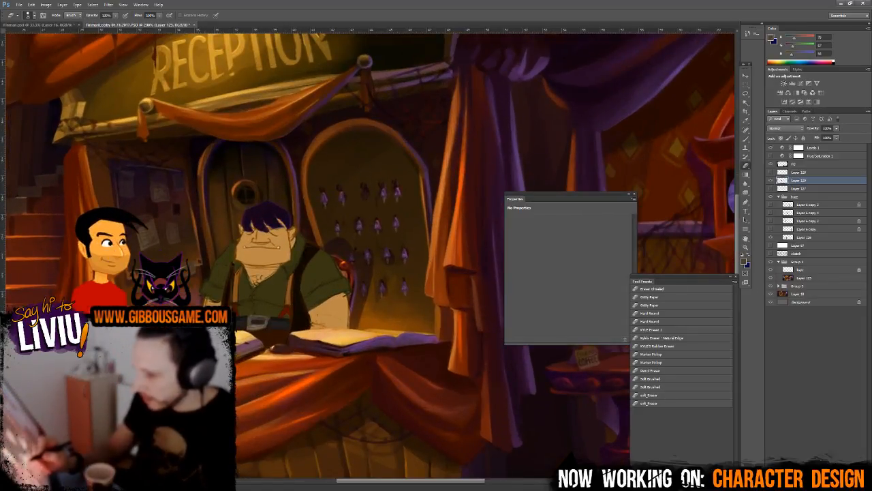
pyautogui.hotkey('ctrl', '-')
pyautogui.hotkey('ctrl', '-')
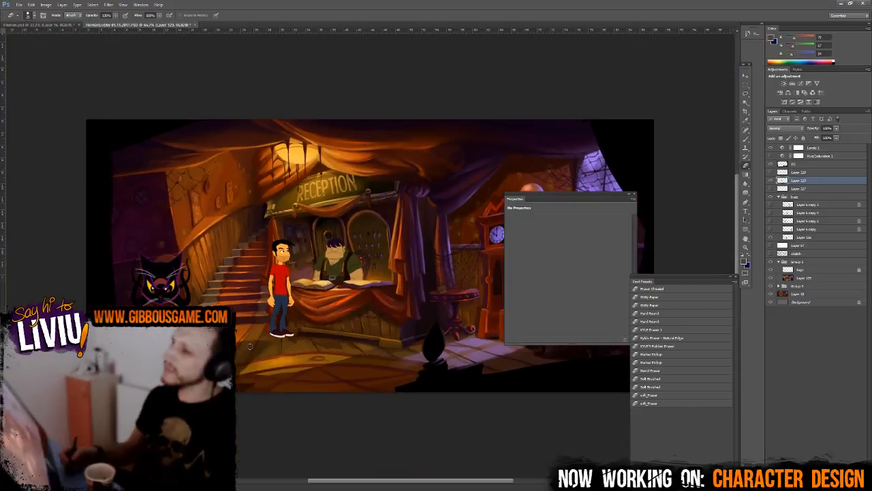
pyautogui.hotkey('ctrl', '+')
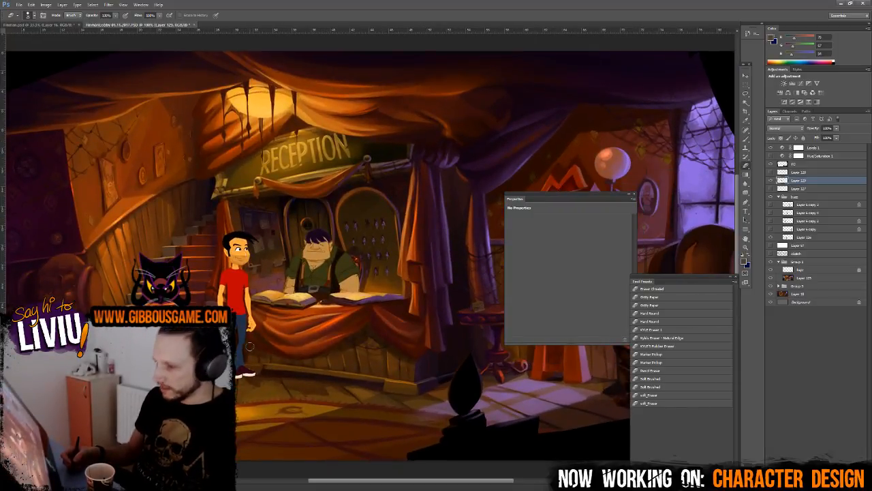
# - Warm the receptionist's midtones with Color Balance, using 12 for cyan-red and -24 for yellow-blue
pyautogui.hotkey('ctrl', 'b')
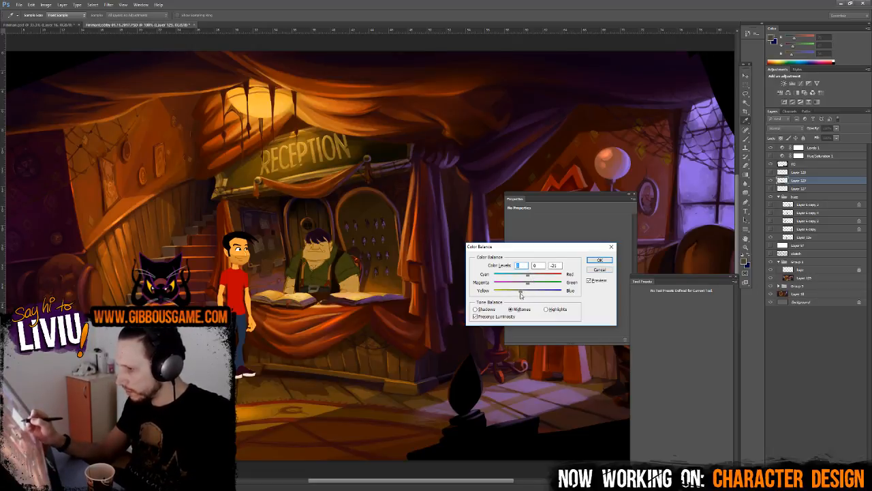
pyautogui.moveTo(528, 274); pyautogui.dragTo(532, 276)
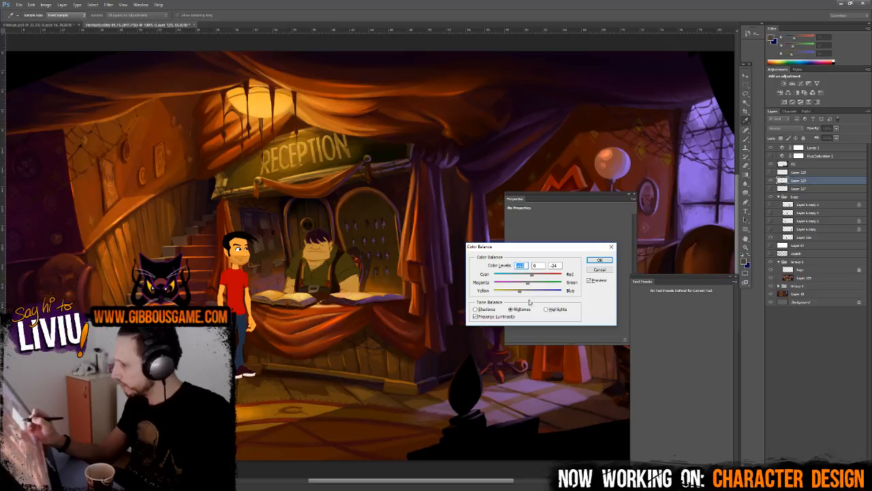
pyautogui.click(605, 271)
pyautogui.press('e')
# - Switch to the character sheet document and merge the receptionist's line art layer with his flat colour layer
pyautogui.hotkey('ctrl', 'Tab')
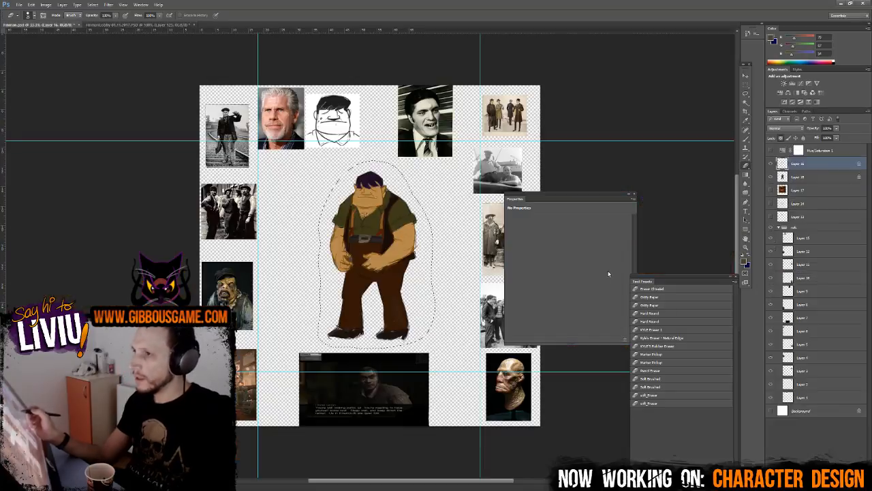
pyautogui.click(815, 176)
pyautogui.keyDown('shift'); pyautogui.click(816, 164); pyautogui.keyUp('shift')
pyautogui.hotkey('ctrl', 'e')
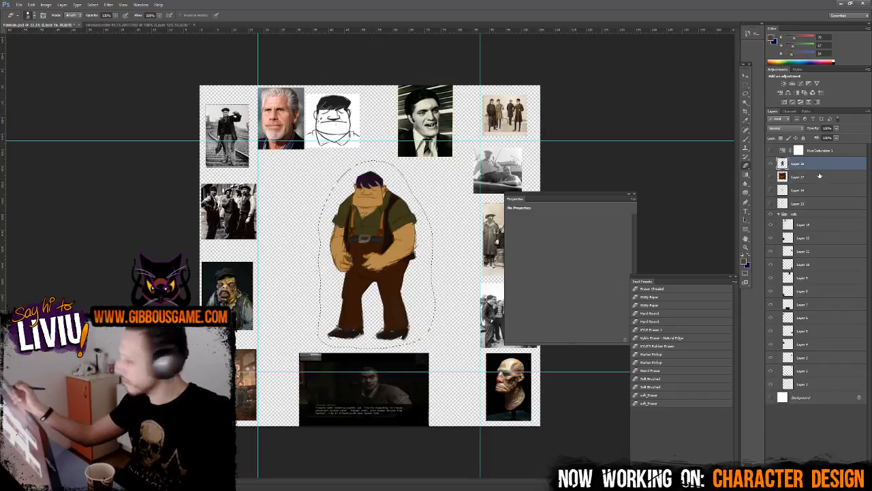
# - Try shifting the merged character's midtones to 12 on yellow-blue with Color Balance, and compare him with the lobby version
pyautogui.hotkey('ctrl', 'b')
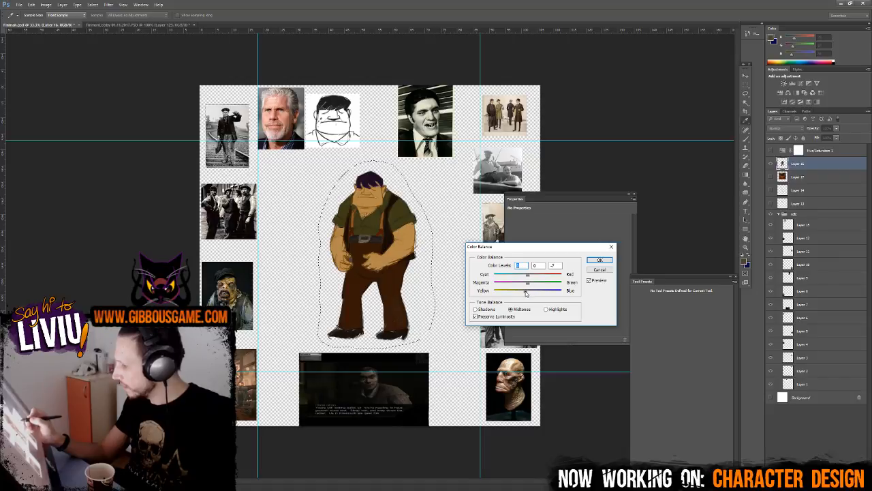
pyautogui.moveTo(525, 291); pyautogui.dragTo(547, 288)
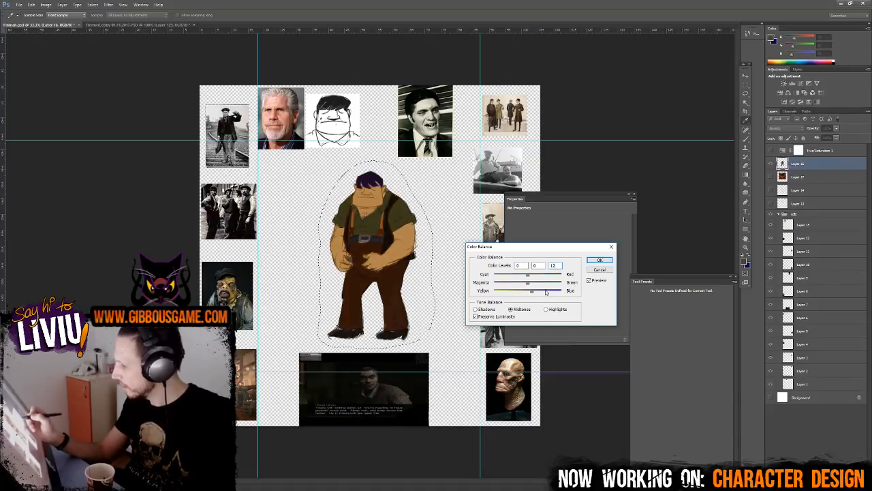
pyautogui.click(600, 260)
pyautogui.press('e')
pyautogui.hotkey('ctrl', 'Tab')
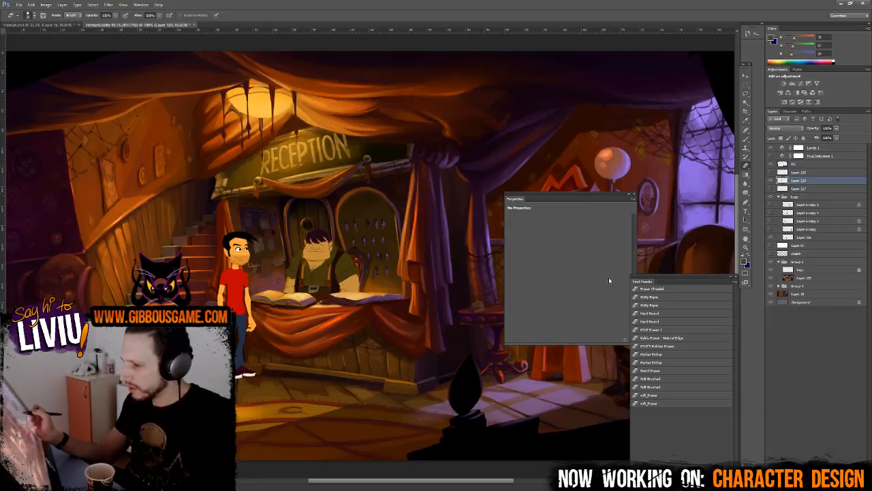
pyautogui.hotkey('ctrl', 'Tab')
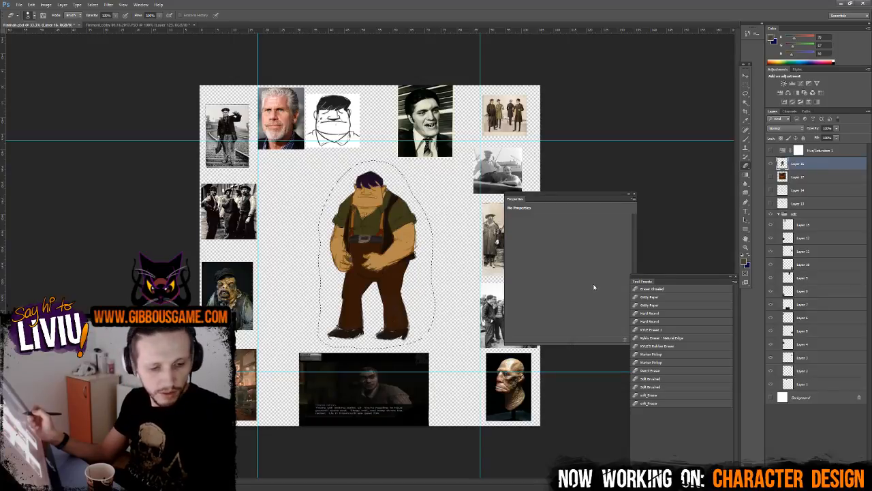
# - Apply Color Balance to the merged character's midtones on the sheet with levels 12, 0 and -24
pyautogui.hotkey('ctrl', 'b')
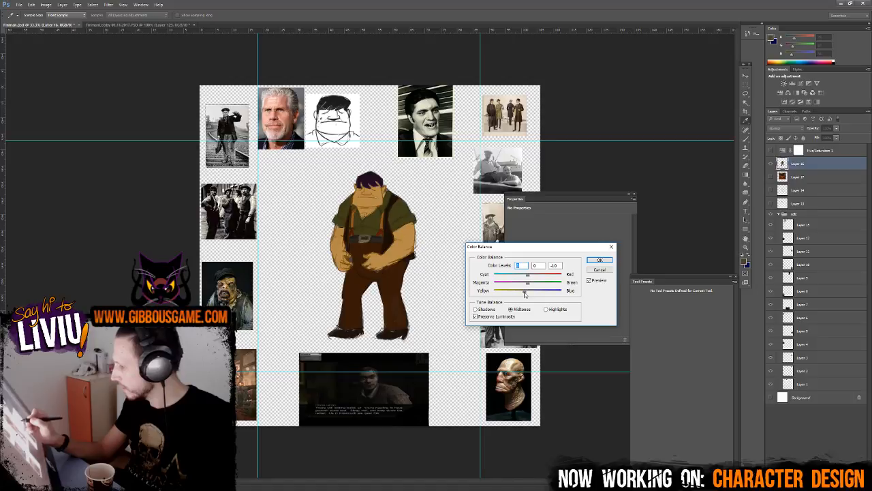
pyautogui.moveTo(524, 294); pyautogui.dragTo(520, 296)
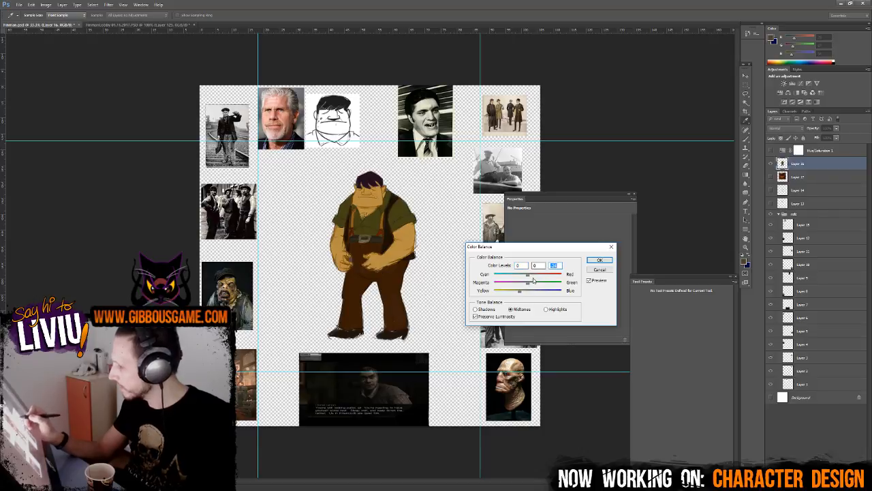
pyautogui.moveTo(529, 276); pyautogui.dragTo(512, 271)
pyautogui.write('12')
pyautogui.press('Tab')
pyautogui.press('Return')
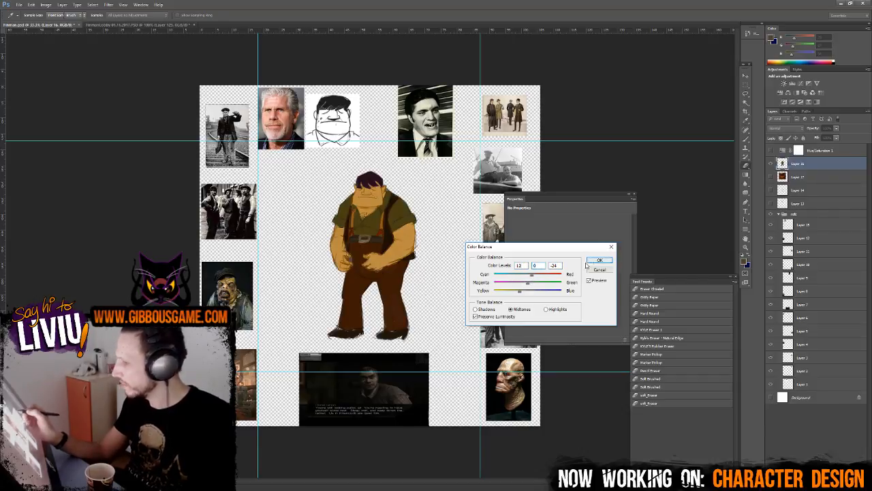
pyautogui.press('e')
# - Return to the lobby scene document with the receptionist behind the desk
pyautogui.hotkey('ctrl', 'Tab')
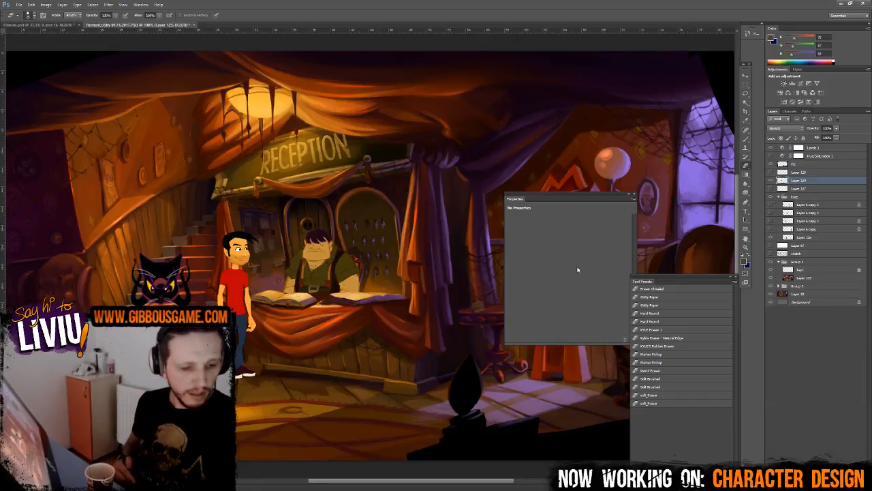
pyautogui.hotkey('ctrl', 'b')
pyautogui.press('Escape')
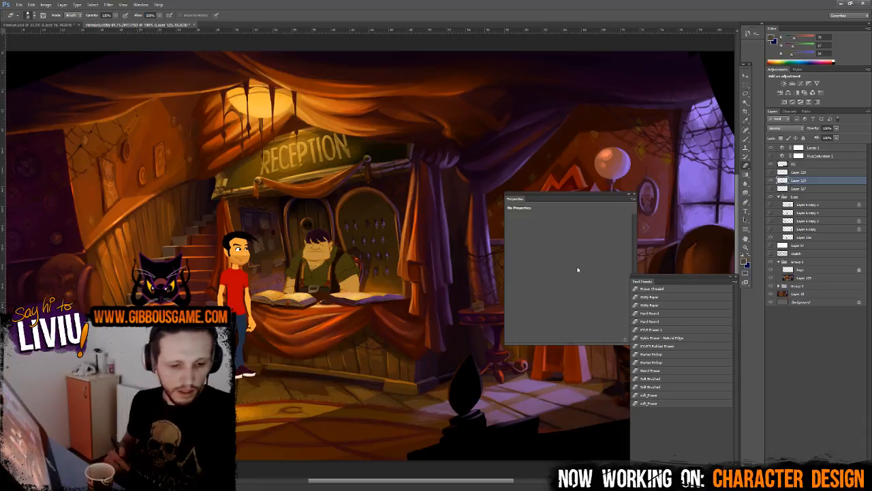
pyautogui.hotkey('ctrl', 'l')
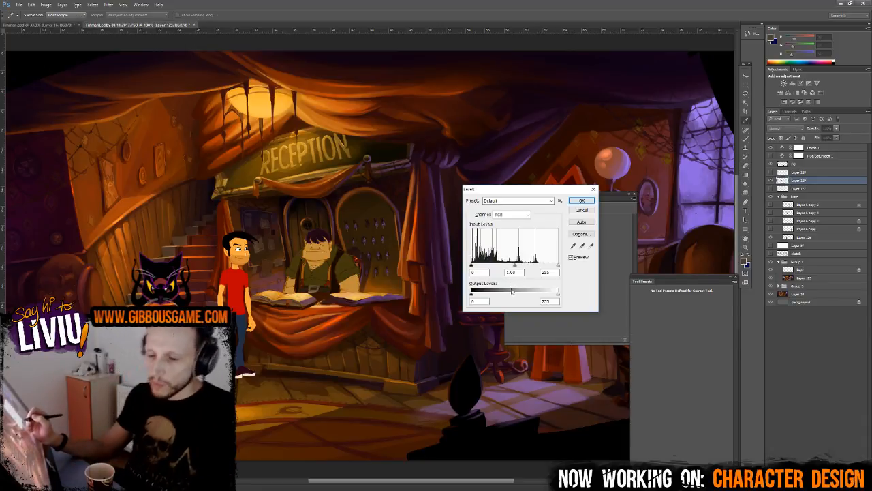
pyautogui.press('Escape')
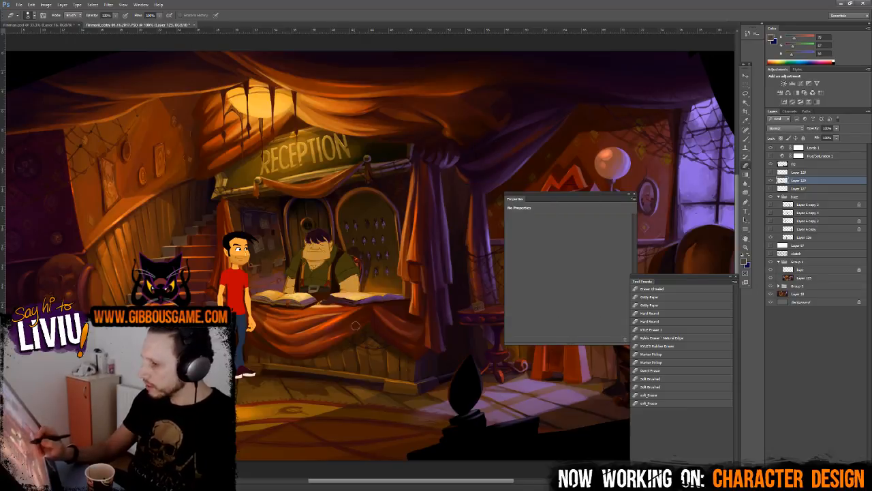
# - Choose the "A modulated marker" brush preset and bring up the brush settings to check its tip
pyautogui.press('b')
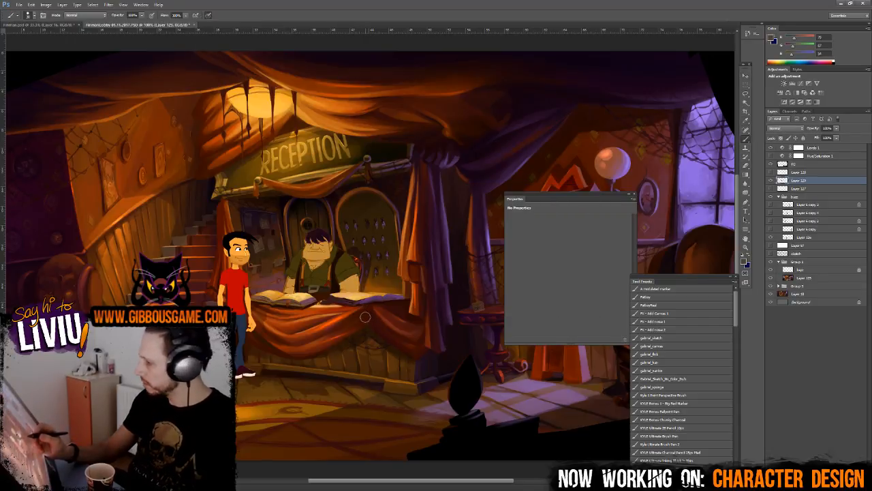
pyautogui.click(683, 289)
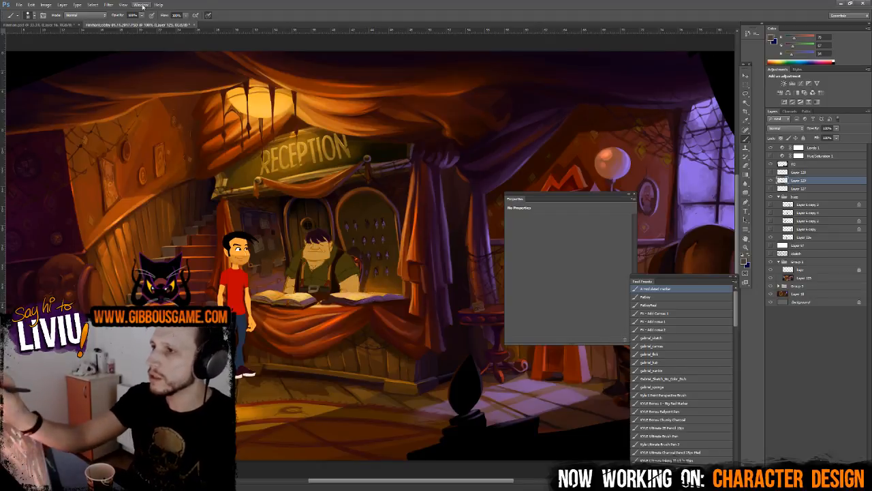
pyautogui.click(141, 4)
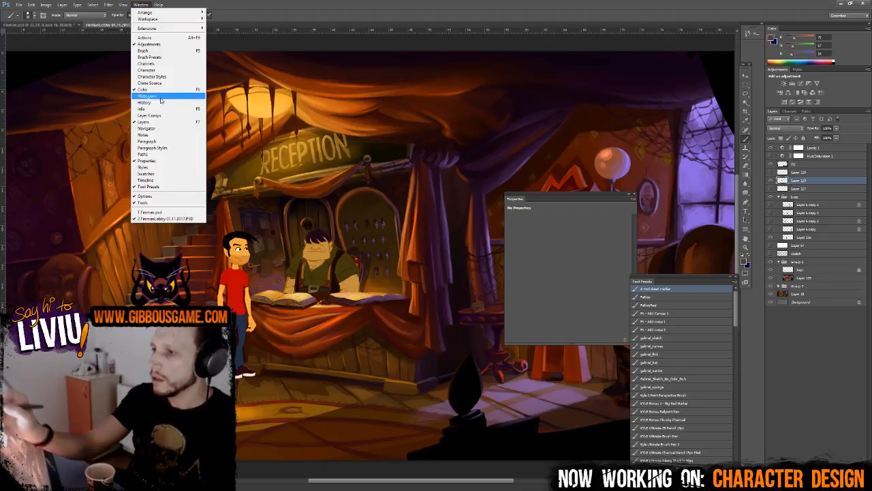
pyautogui.click(180, 57)
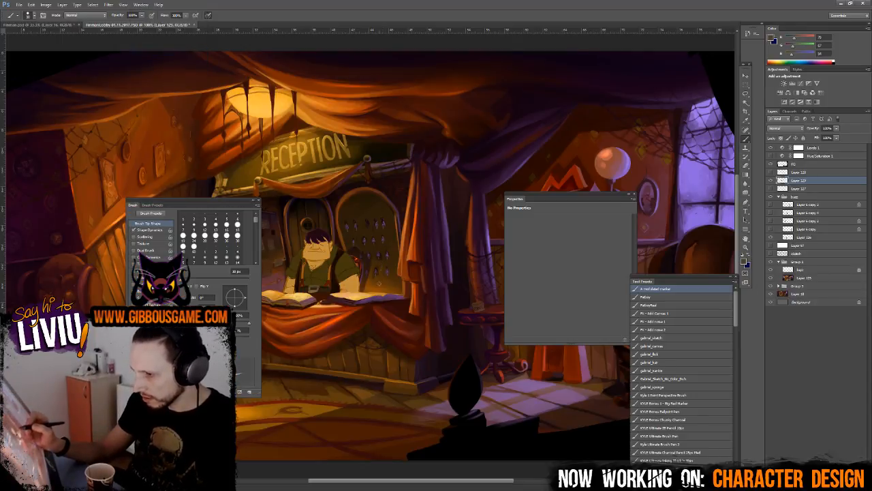
pyautogui.click(681, 290)
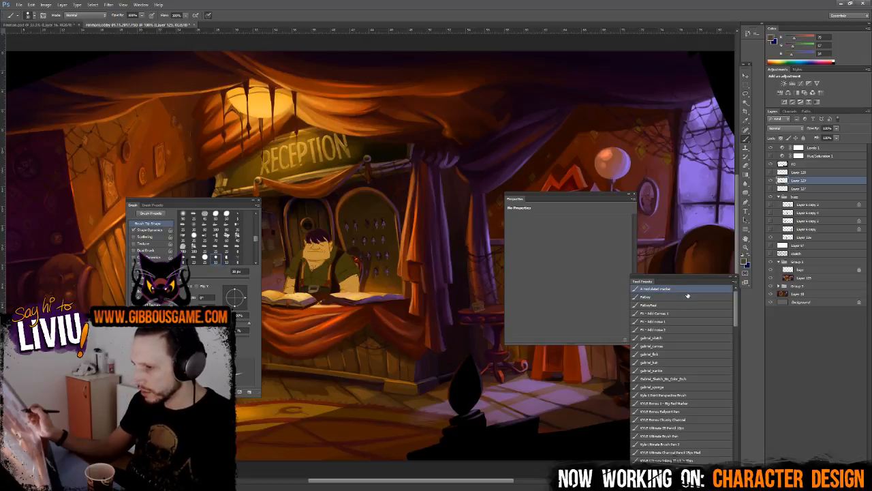
pyautogui.click(689, 298)
pyautogui.click(696, 289)
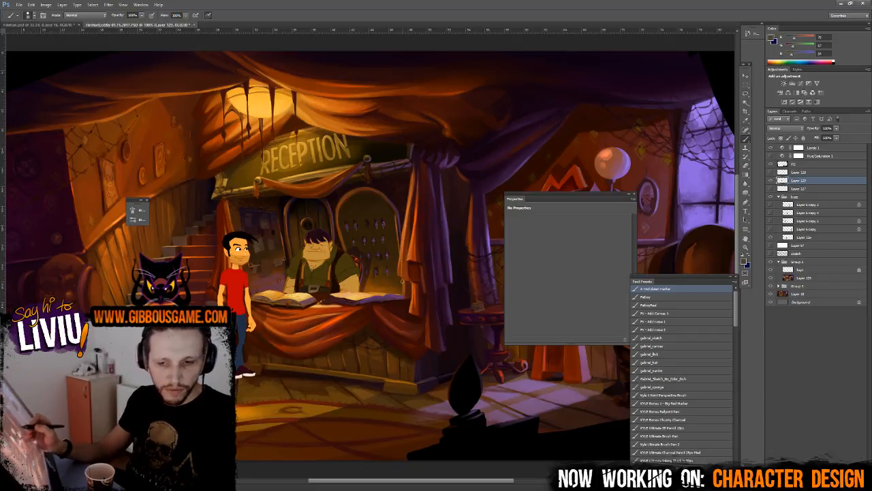
# - Try darkening the receptionist's layer with Levels, using a shadow input of 10 and a midtone input of 0.97
pyautogui.scroll(1, 401, 286)
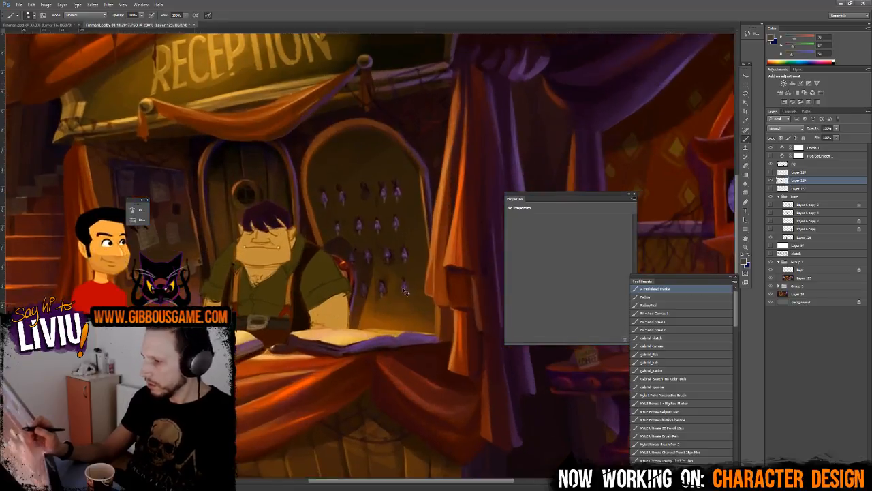
pyautogui.hotkey('ctrl', 'l')
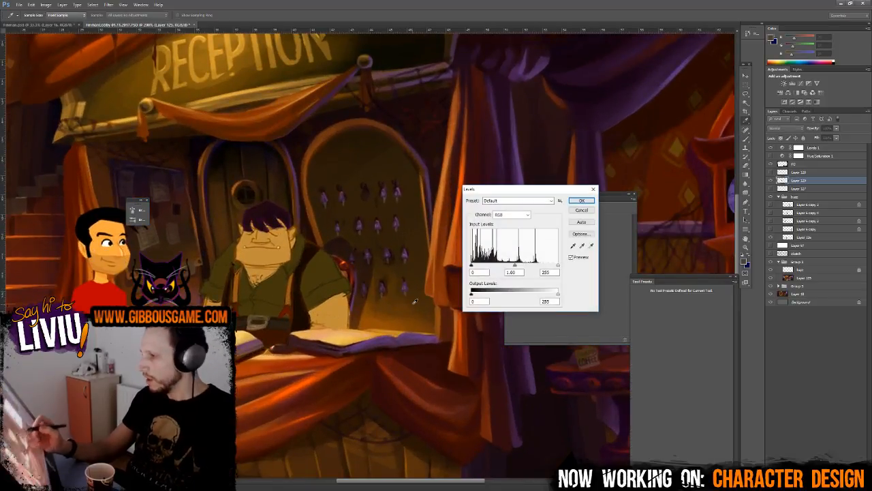
pyautogui.press('Escape')
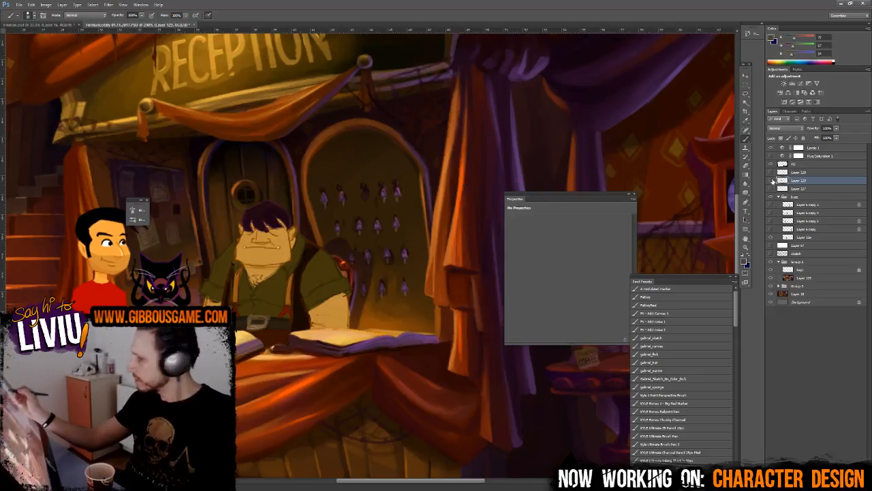
pyautogui.click(771, 181)
pyautogui.click(771, 180)
pyautogui.hotkey('ctrl', 'l')
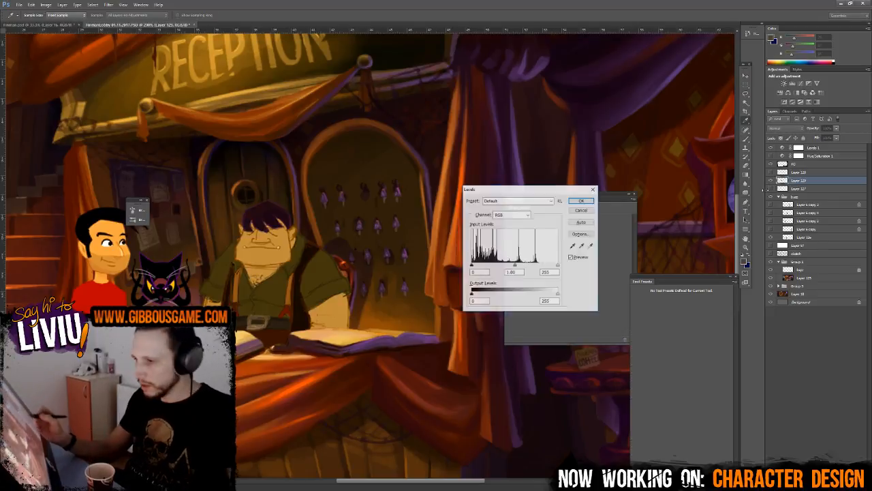
pyautogui.moveTo(473, 265); pyautogui.dragTo(476, 266)
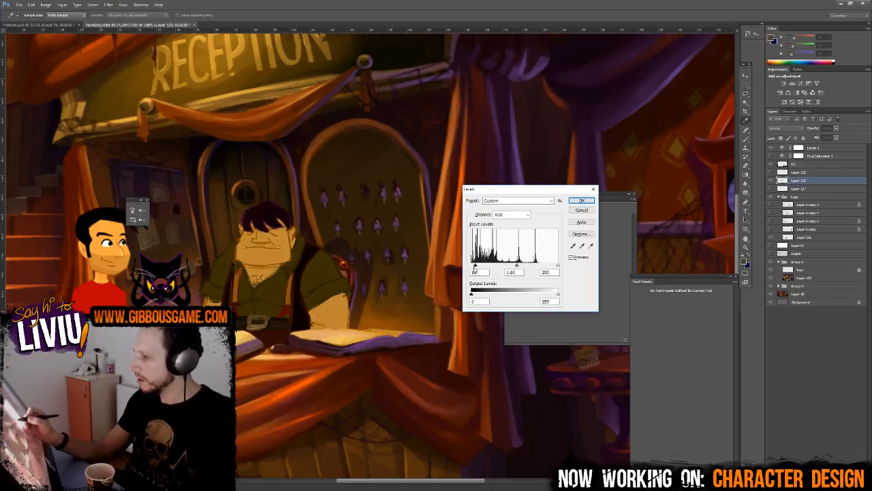
pyautogui.moveTo(516, 266); pyautogui.dragTo(517, 267)
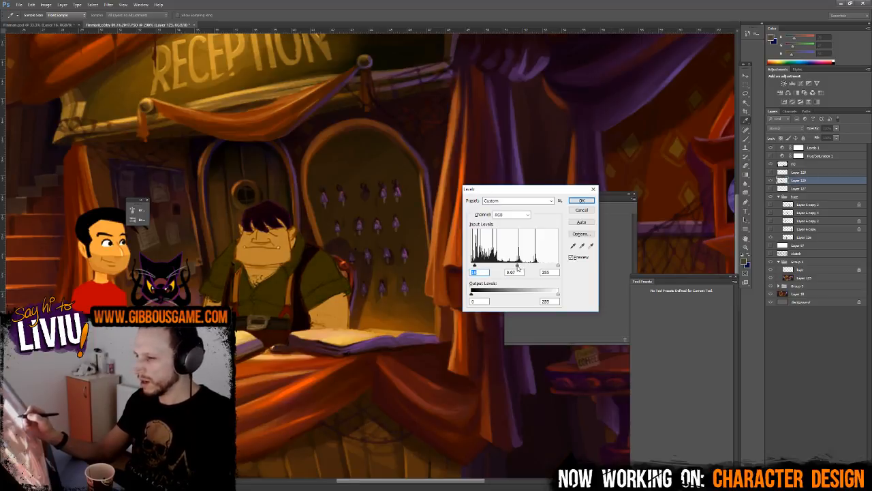
pyautogui.write('10')
pyautogui.press('Tab')
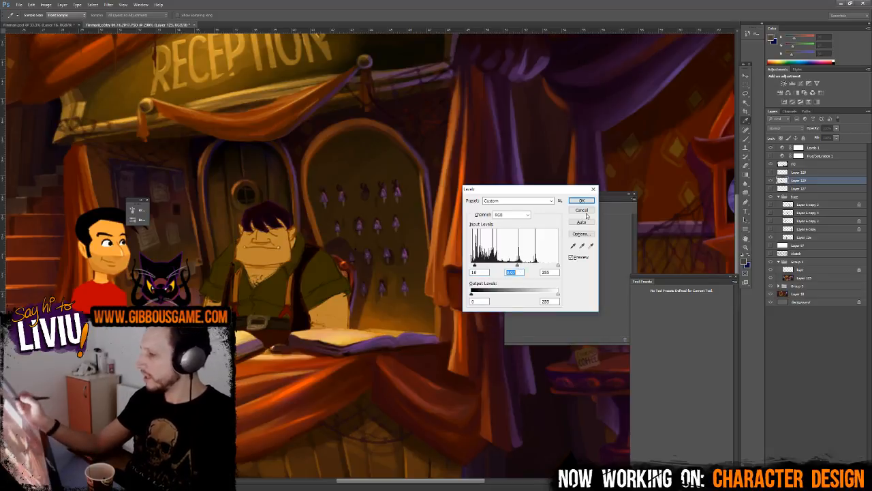
pyautogui.click(583, 201)
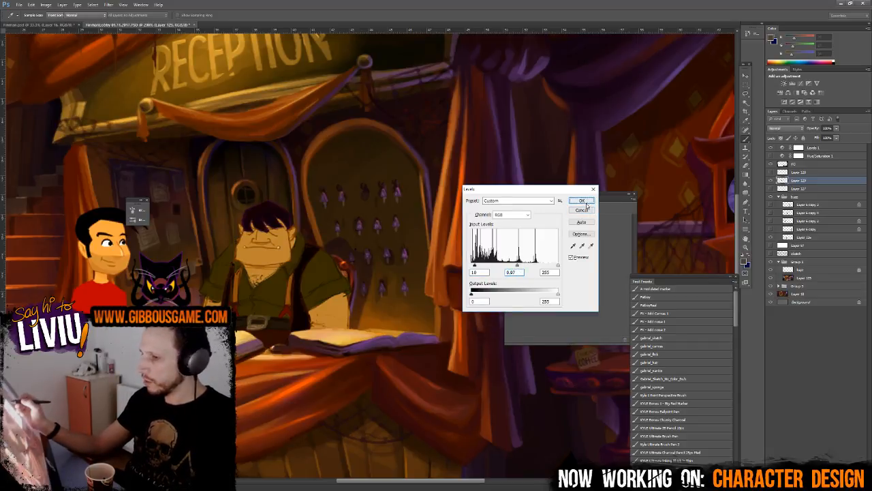
# - Darken the receptionist's layer in the lobby with Levels, using a shadow input of 6 and a midtone input of 0.95
pyautogui.hotkey('ctrl', '-')
pyautogui.hotkey('ctrl', '-')
pyautogui.hotkey('ctrl', '+')
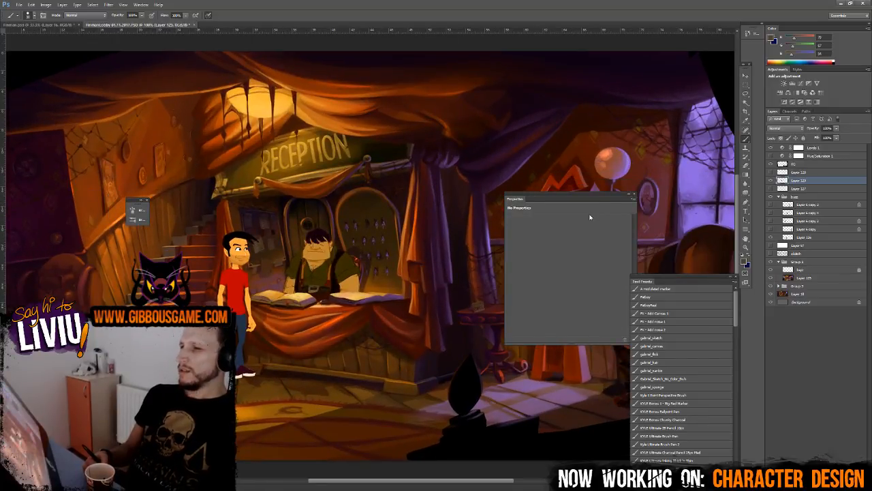
pyautogui.hotkey('ctrl', '-')
pyautogui.hotkey('ctrl', '+')
pyautogui.hotkey('ctrl', '+')
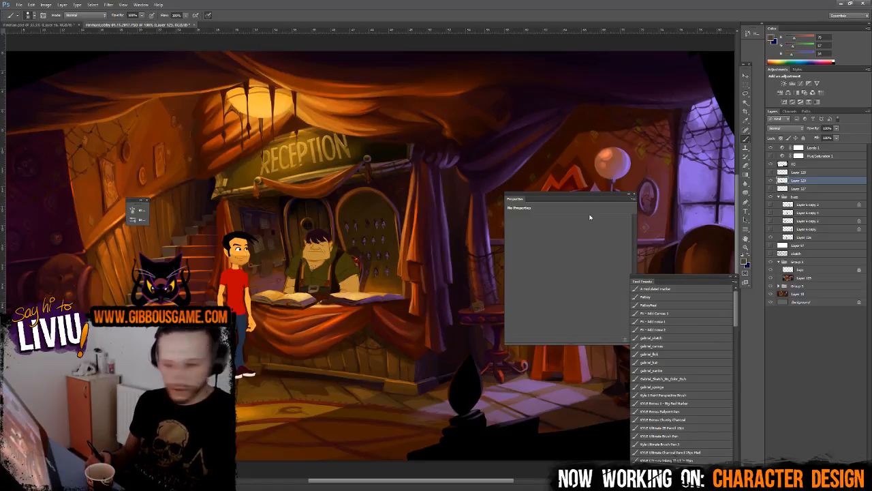
pyautogui.hotkey('ctrl', 'l')
pyautogui.moveTo(514, 266); pyautogui.dragTo(521, 267)
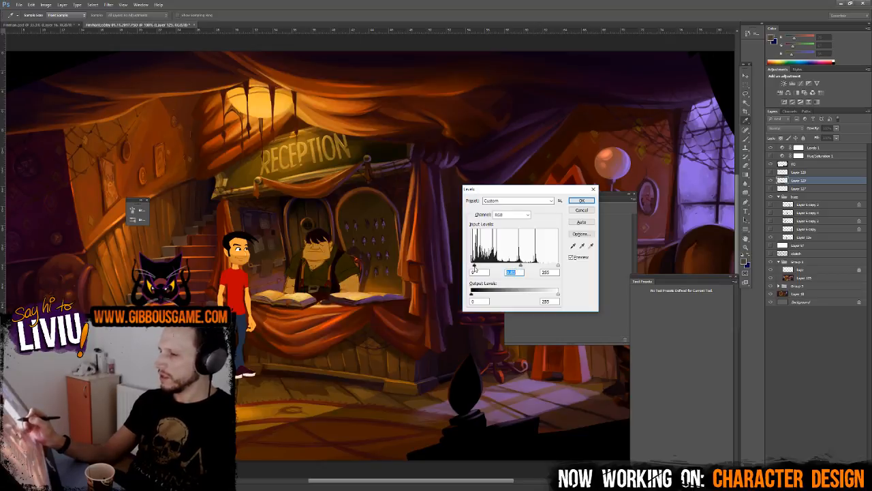
pyautogui.moveTo(473, 269); pyautogui.dragTo(512, 268)
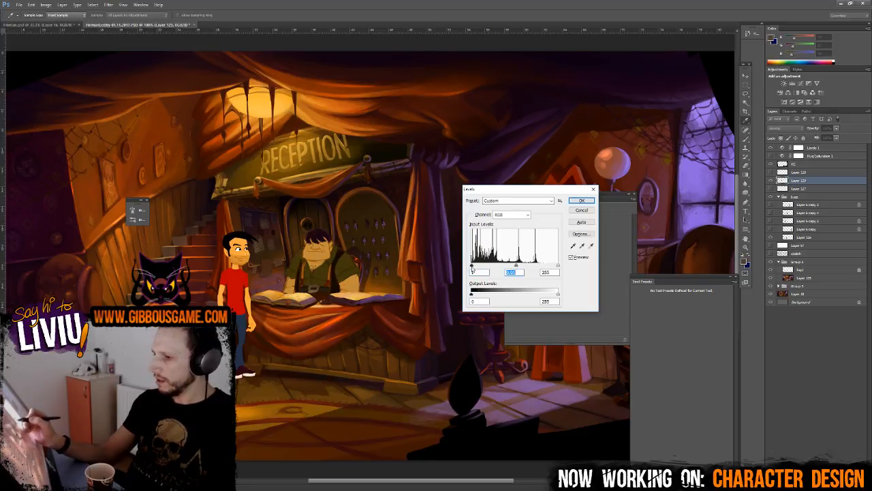
pyautogui.moveTo(473, 268); pyautogui.dragTo(474, 269)
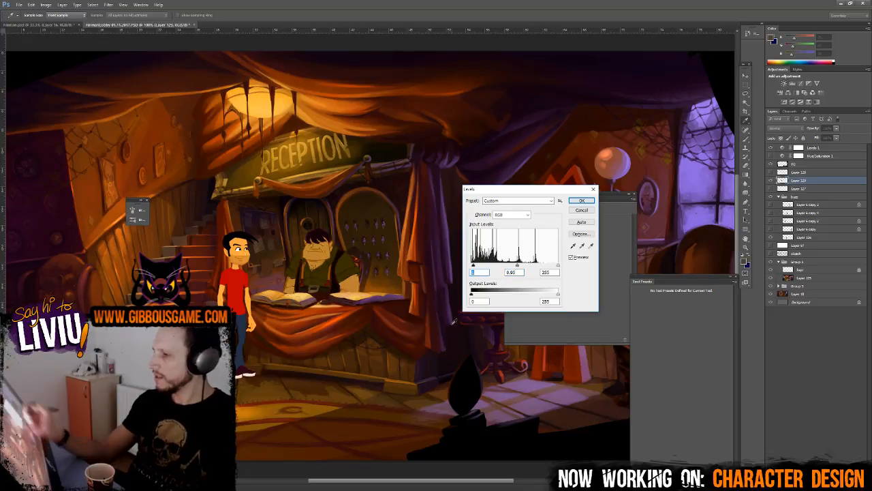
pyautogui.click(581, 201)
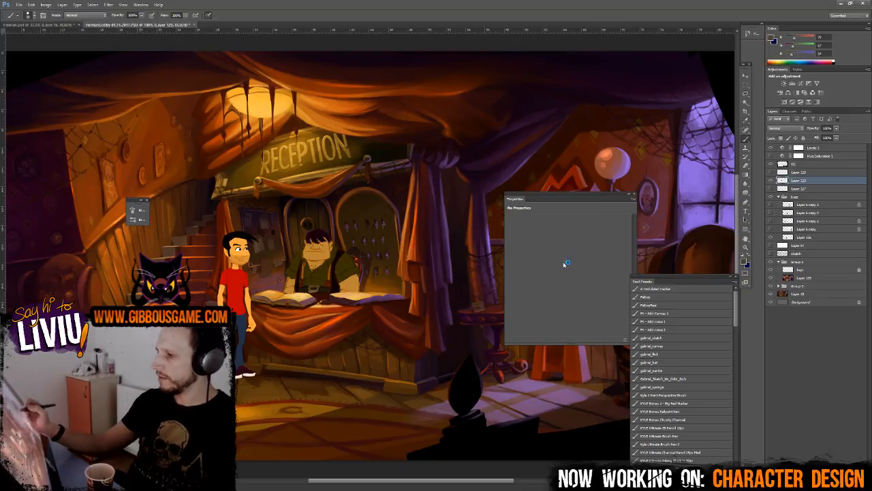
# - Switch to the character sheet and apply Levels to the merged character with shadow input 6 and midtone input 0.95
pyautogui.hotkey('ctrl', 'Tab')
pyautogui.hotkey('ctrl', 'l')
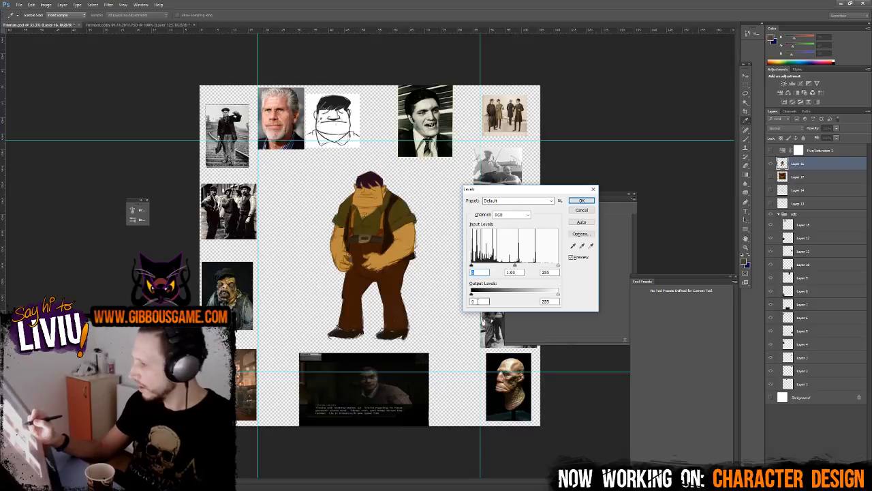
pyautogui.write('8')
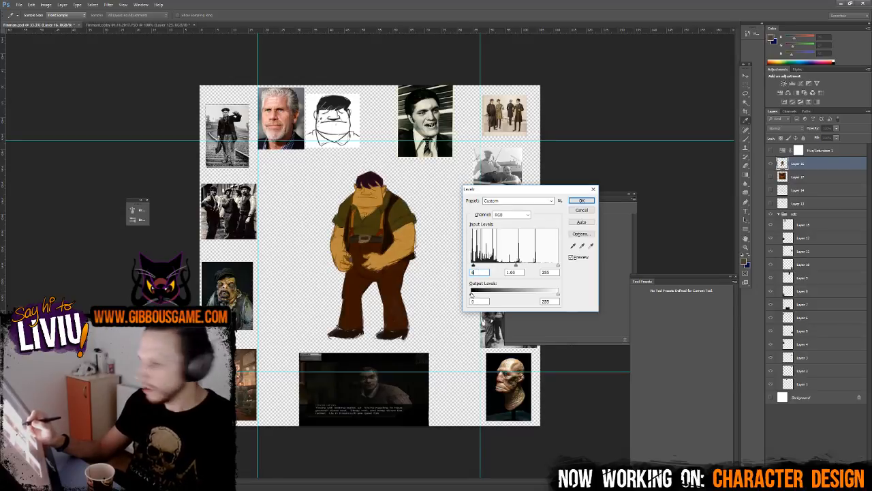
pyautogui.press('Tab')
pyautogui.write('0')
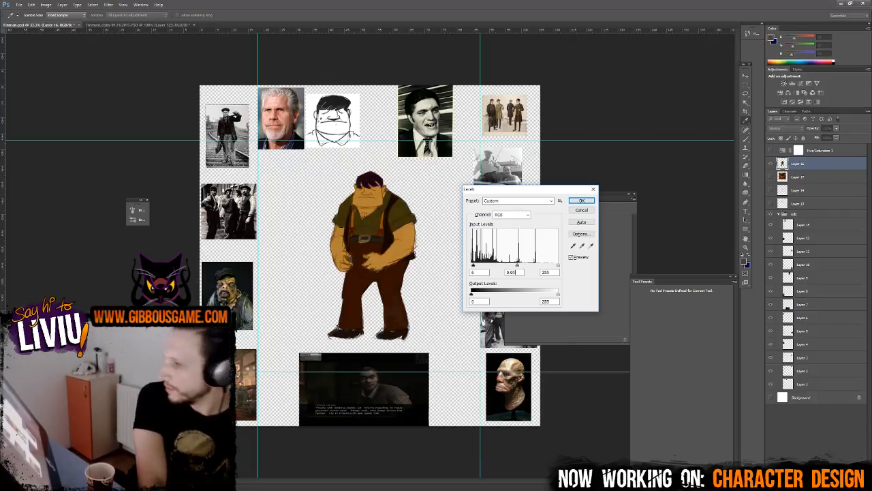
pyautogui.press('Return')
pyautogui.press('b')
pyautogui.hotkey('ctrl', '+')
pyautogui.hotkey('ctrl', '+')
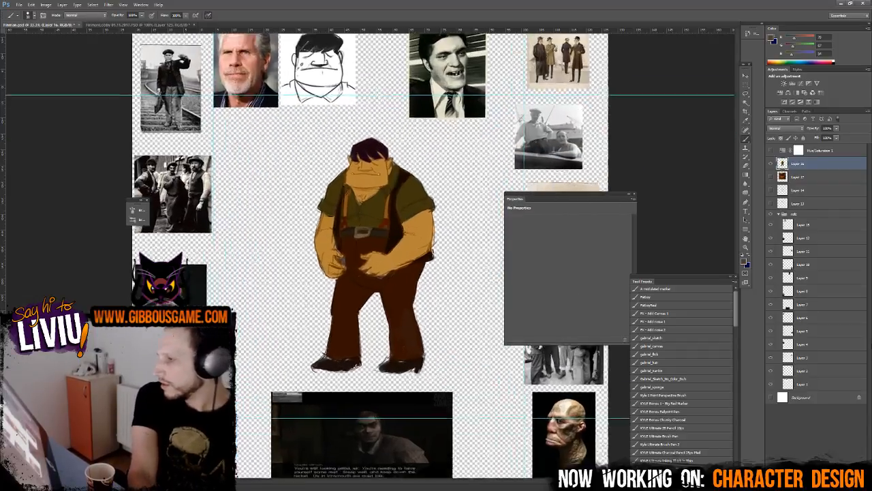
pyautogui.hotkey('ctrl', '-')
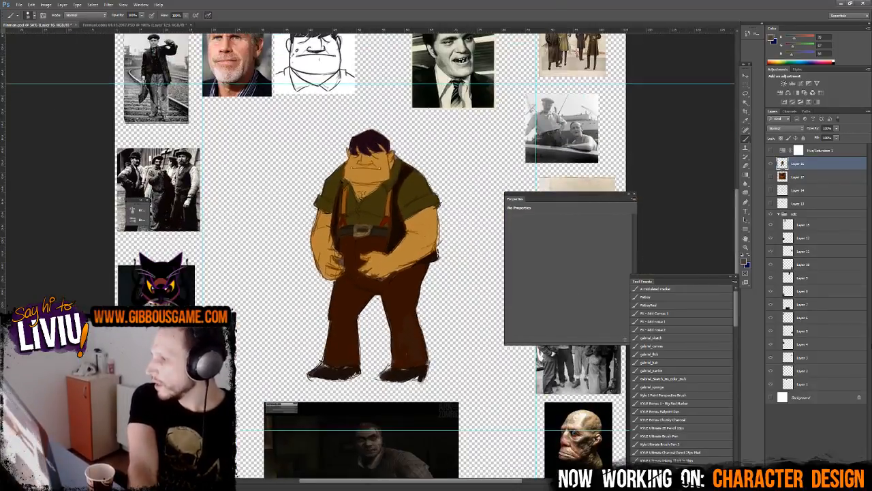
pyautogui.hotkey('ctrl', '-')
pyautogui.hotkey('ctrl', '+')
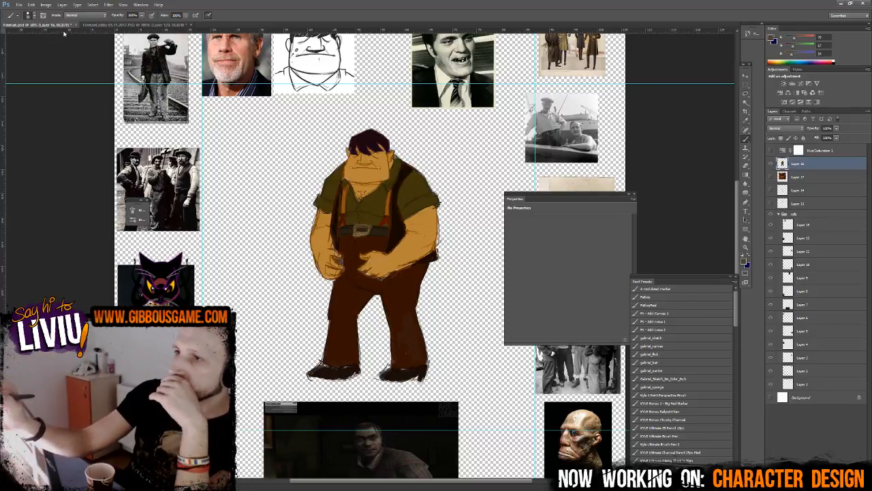
# - Switch to the lobby document and examine how the receptionist's colours and contrast fit the scene, both as a whole and close up
pyautogui.click(113, 25)
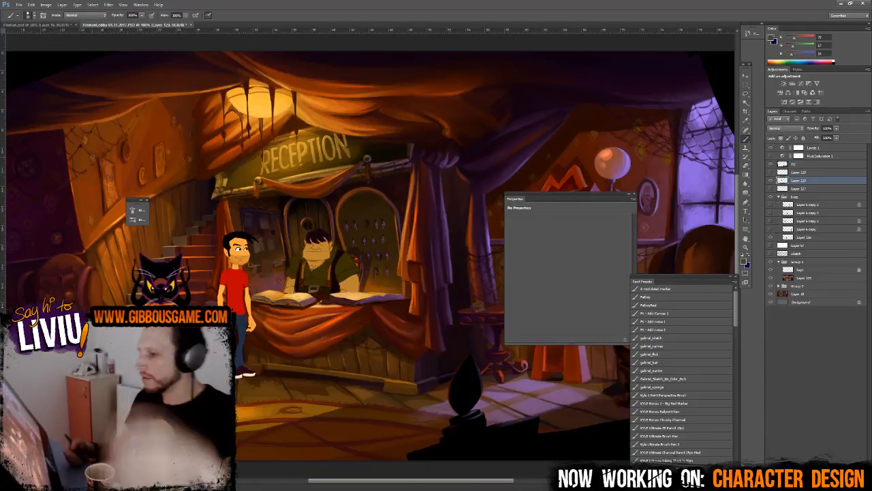
pyautogui.hotkey('ctrl', '-')
pyautogui.hotkey('ctrl', '-')
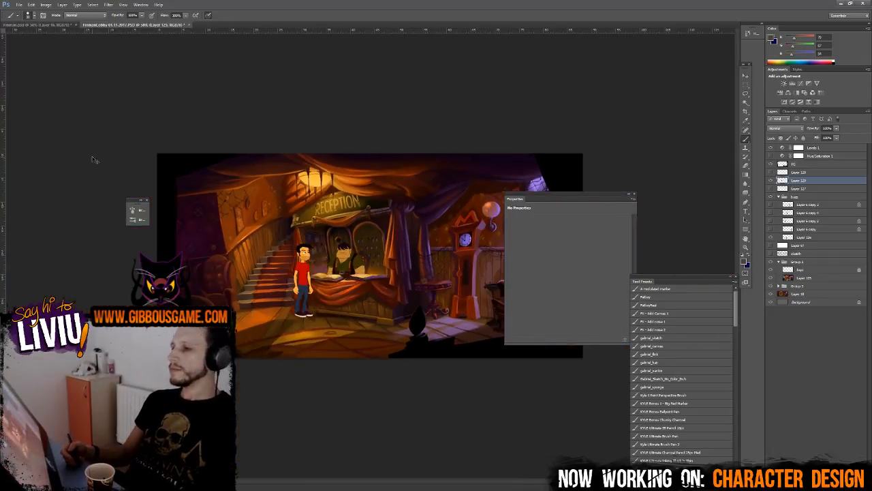
pyautogui.hotkey('ctrl', '+')
pyautogui.hotkey('ctrl', '+')
pyautogui.hotkey('ctrl', '+')
pyautogui.hotkey('ctrl', '-')
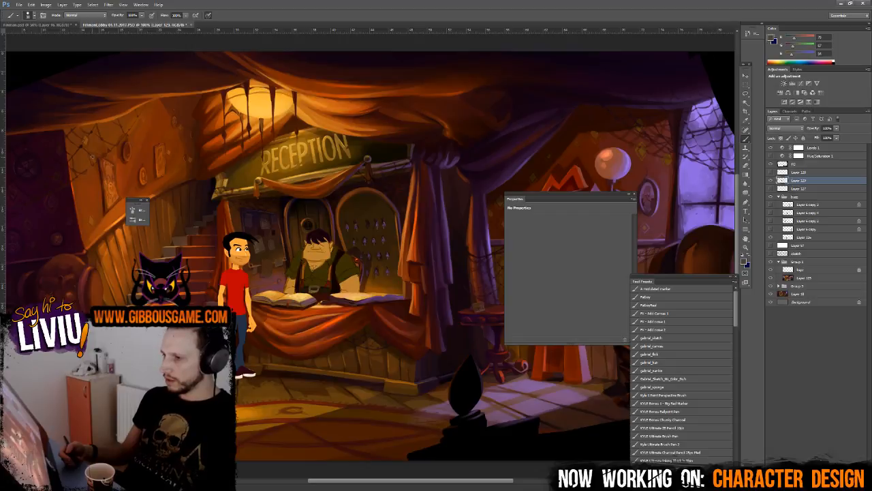
pyautogui.hotkey('ctrl', '-')
pyautogui.hotkey('ctrl', '-')
pyautogui.hotkey('ctrl', '+')
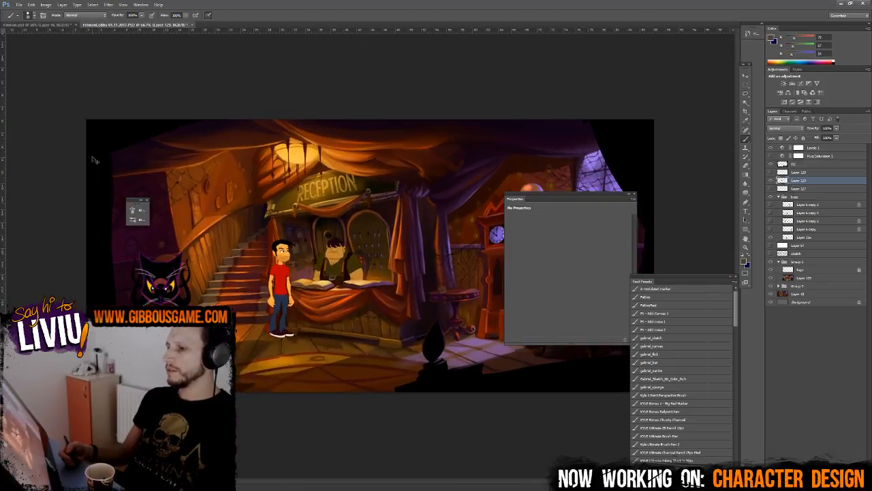
pyautogui.hotkey('ctrl', '+')
pyautogui.hotkey('ctrl', '+')
pyautogui.press('v')
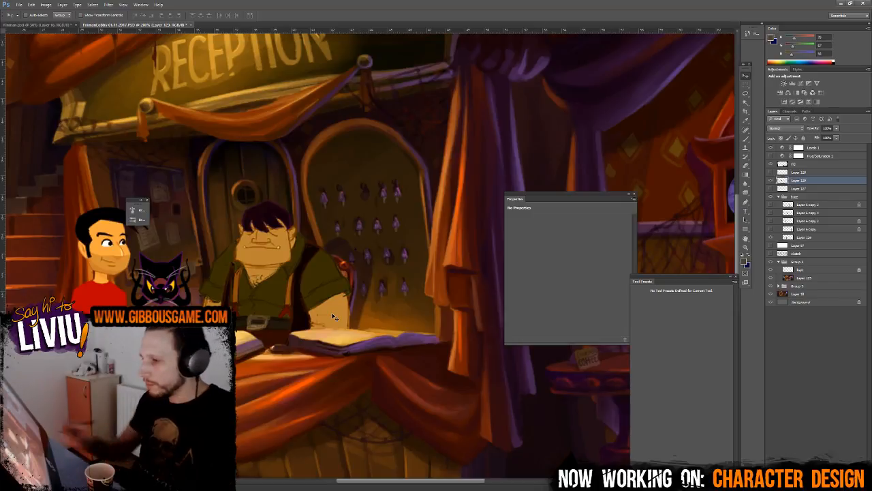
pyautogui.hotkey('ctrl', '-')
pyautogui.hotkey('ctrl', '-')
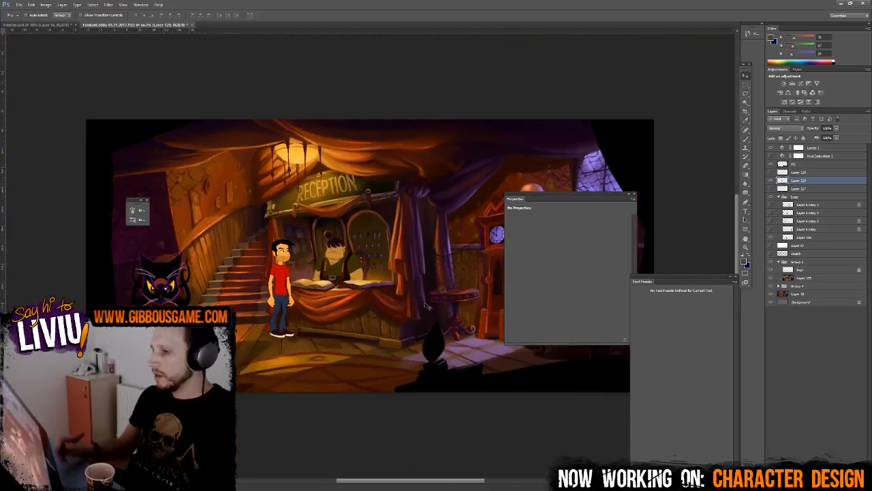
pyautogui.hotkey('ctrl', '+')
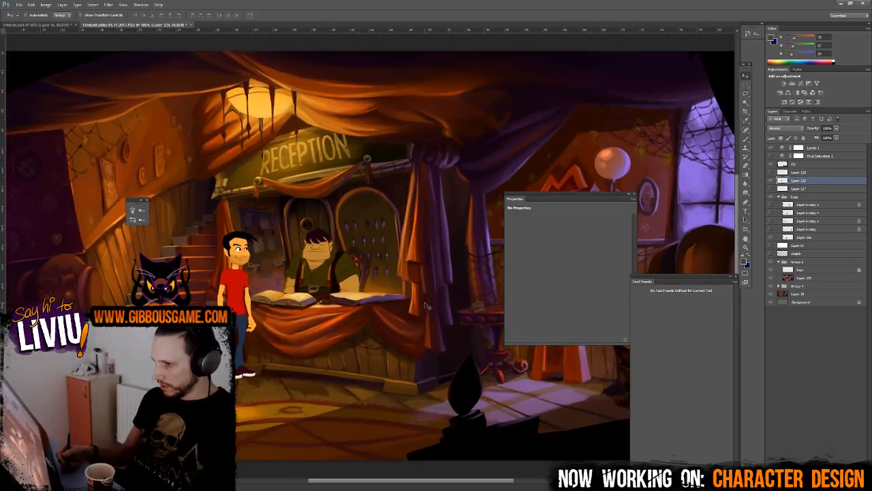
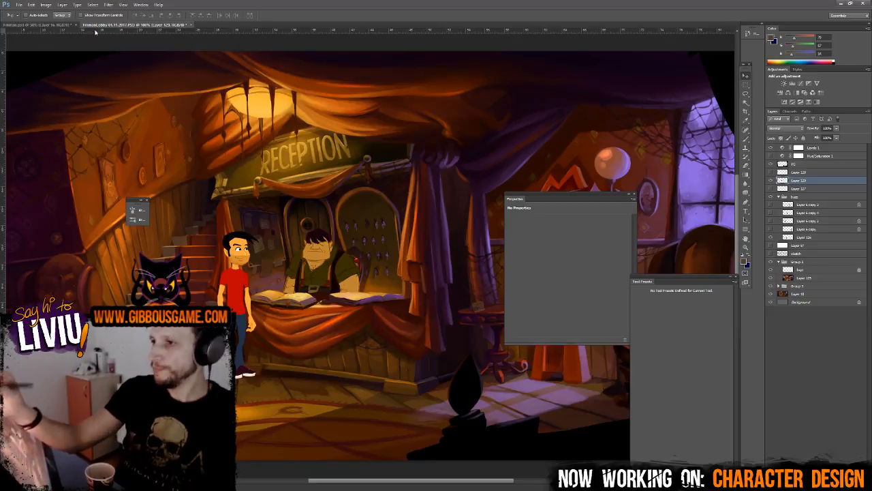
# - Switch to the character sheet and create a new white document of 1920 by 1080 pixels
pyautogui.click(61, 25)
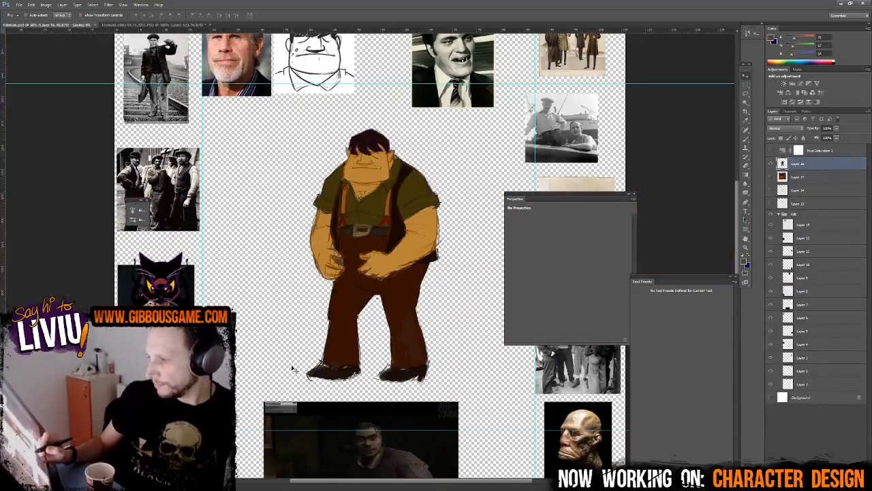
pyautogui.hotkey('ctrl', 'n')
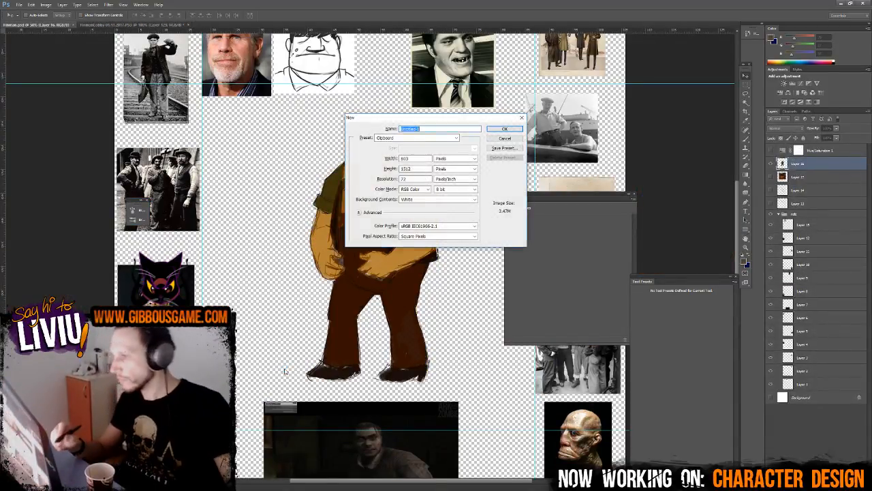
pyautogui.press('Tab')
pyautogui.press('Tab')
pyautogui.write('1920')
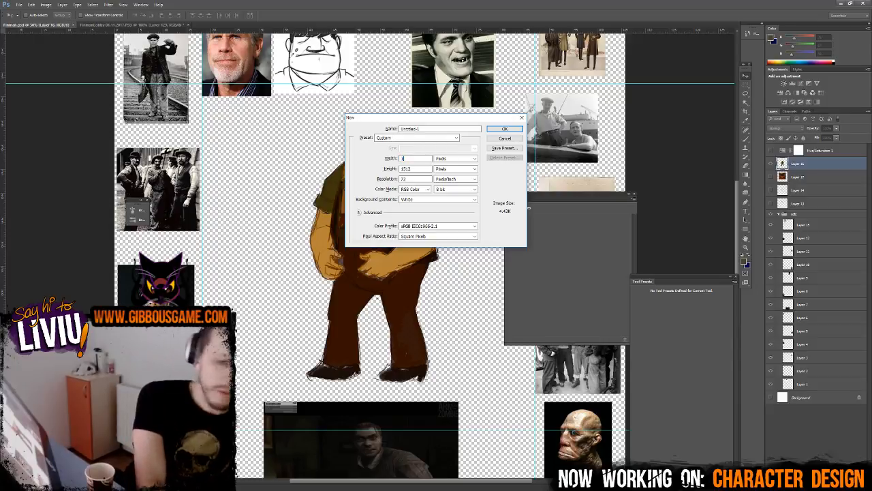
pyautogui.press('Tab')
pyautogui.press('Tab')
pyautogui.write('1080')
pyautogui.press('Return')
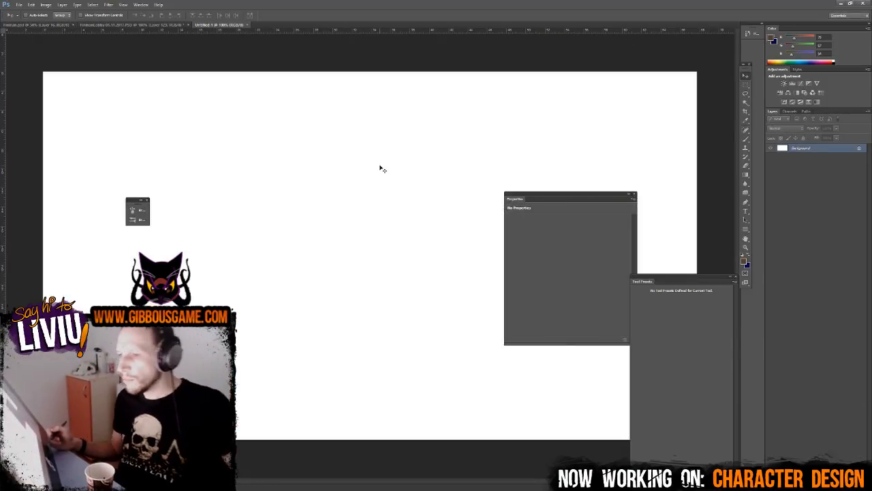
# - Return to the lobby document, hide the painted receptionist, and show and select the layer with his rough pose sketch
pyautogui.hotkey('ctrl', 'Tab')
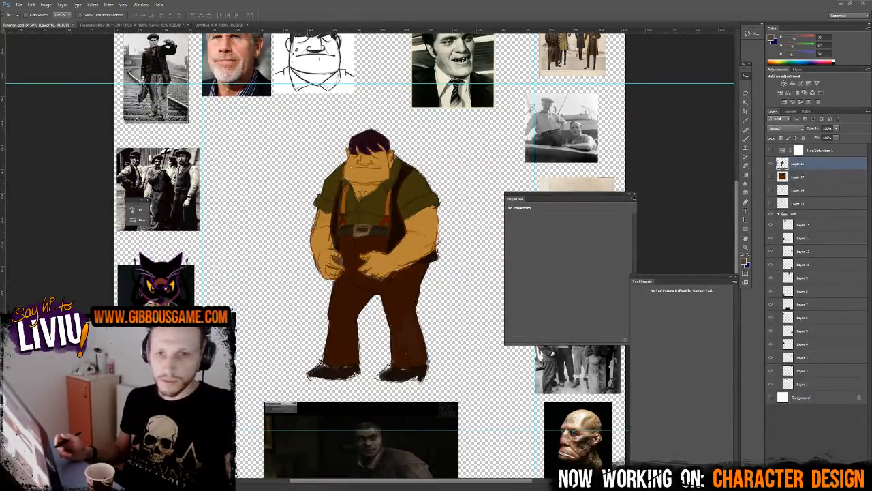
pyautogui.click(97, 25)
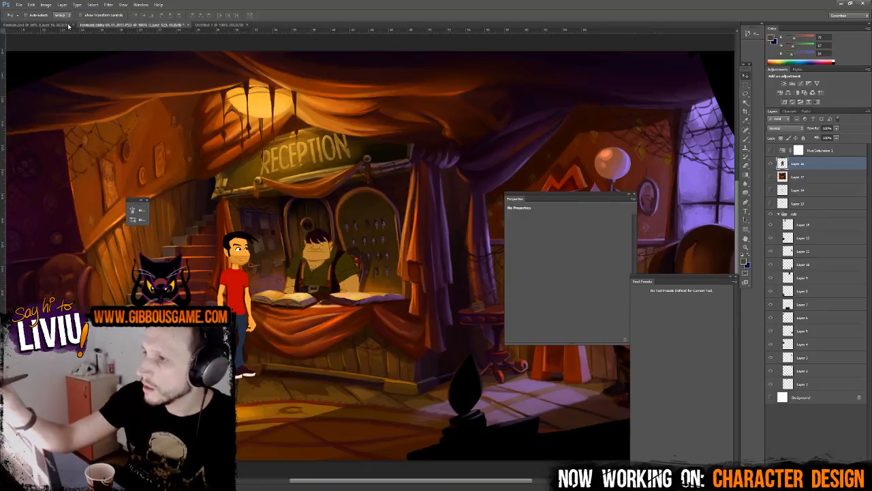
pyautogui.click(58, 24)
pyautogui.click(116, 25)
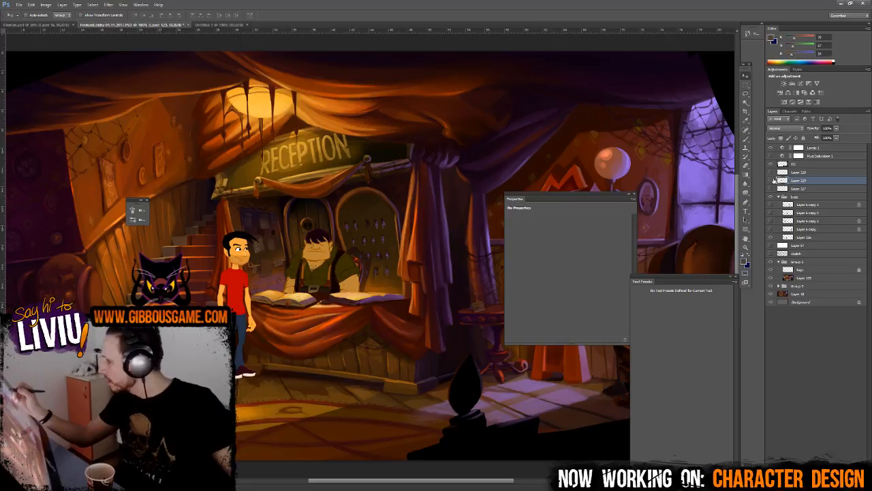
pyautogui.click(774, 175)
pyautogui.click(773, 173)
pyautogui.click(772, 188)
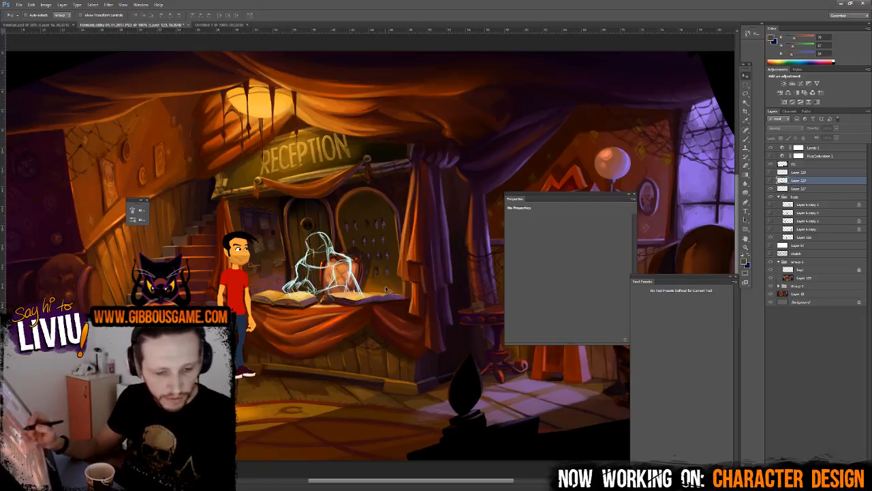
pyautogui.hotkey('alt', '[')
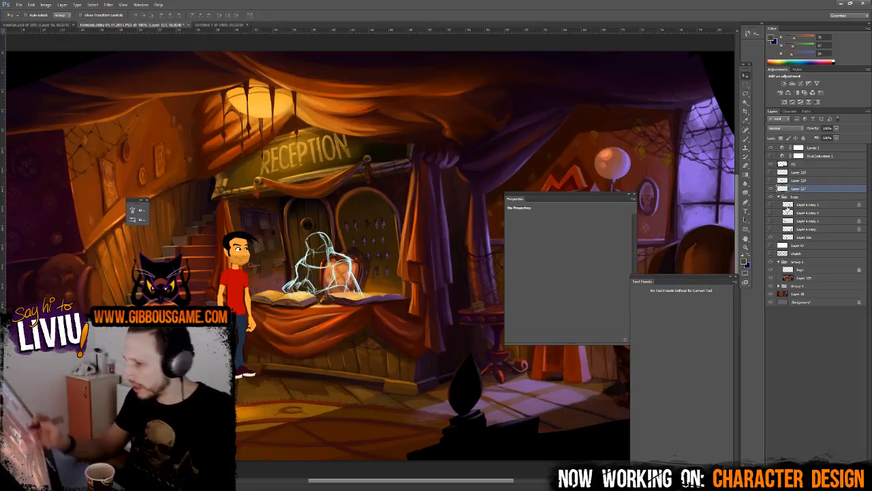
# - Pick up the sketch's pale cyan line colour for the Brush and clear the empty Properties window off the canvas
pyautogui.hotkey('ctrl', '+')
pyautogui.hotkey('ctrl', '+')
pyautogui.press('b')
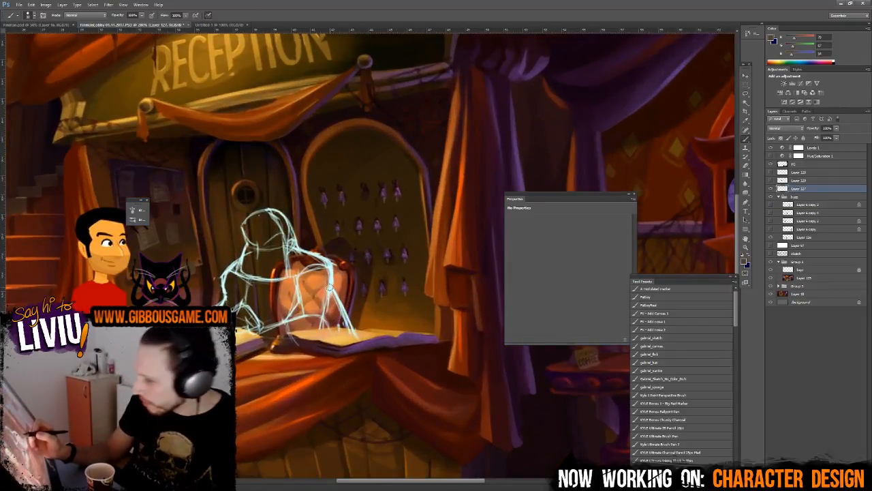
pyautogui.keyDown('alt'); pyautogui.click(331, 288); pyautogui.keyUp('alt')
pyautogui.moveTo(357, 282)
pyautogui.mouseDown()
pyautogui.moveTo(582, 256)
pyautogui.moveTo(556, 226)
pyautogui.mouseUp()
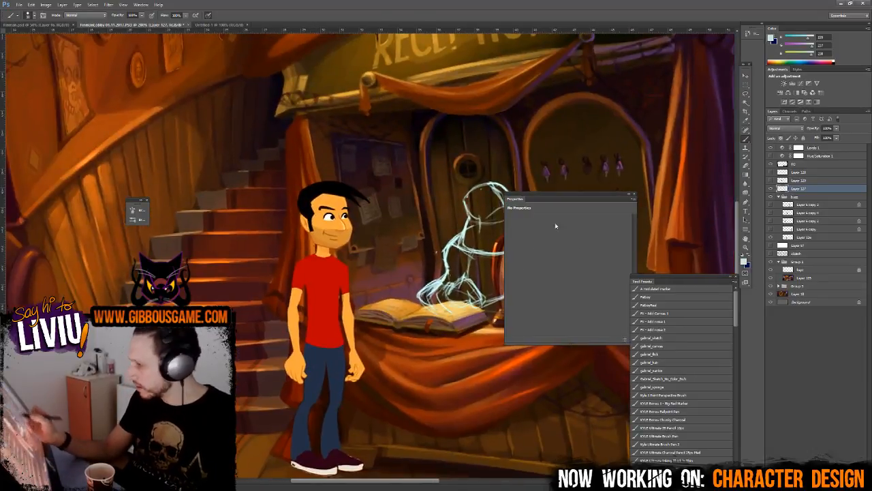
pyautogui.click(636, 196)
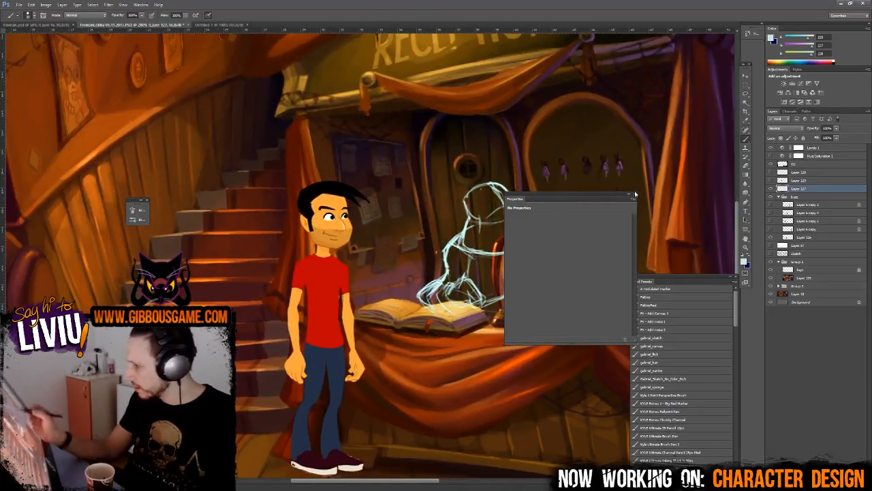
pyautogui.click(633, 195)
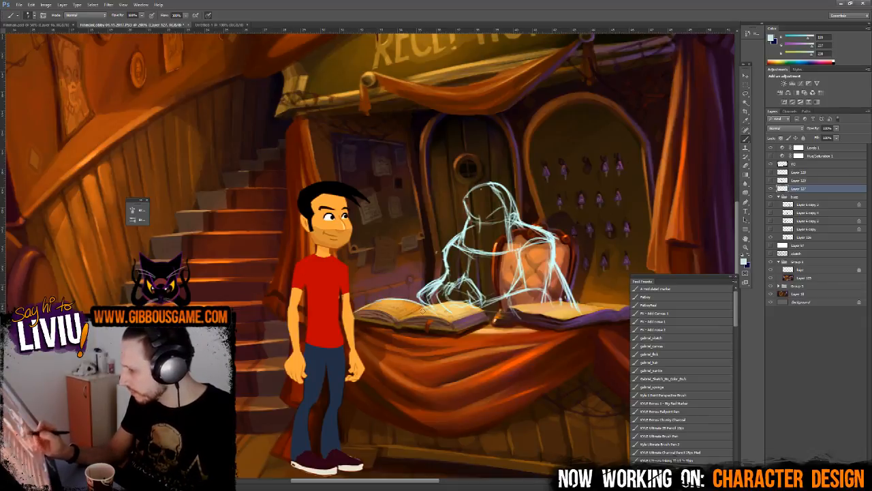
# - Trace the outlines of both open books, the counter edge and the drapery folds below on the sketch layer
pyautogui.moveTo(411, 312)
pyautogui.mouseDown()
pyautogui.moveTo(468, 302)
pyautogui.moveTo(457, 323)
pyautogui.moveTo(486, 310)
pyautogui.moveTo(458, 333)
pyautogui.mouseUp()
pyautogui.moveTo(450, 322)
pyautogui.mouseDown()
pyautogui.moveTo(458, 334)
pyautogui.moveTo(344, 319)
pyautogui.mouseUp()
pyautogui.moveTo(491, 320); pyautogui.dragTo(520, 314)
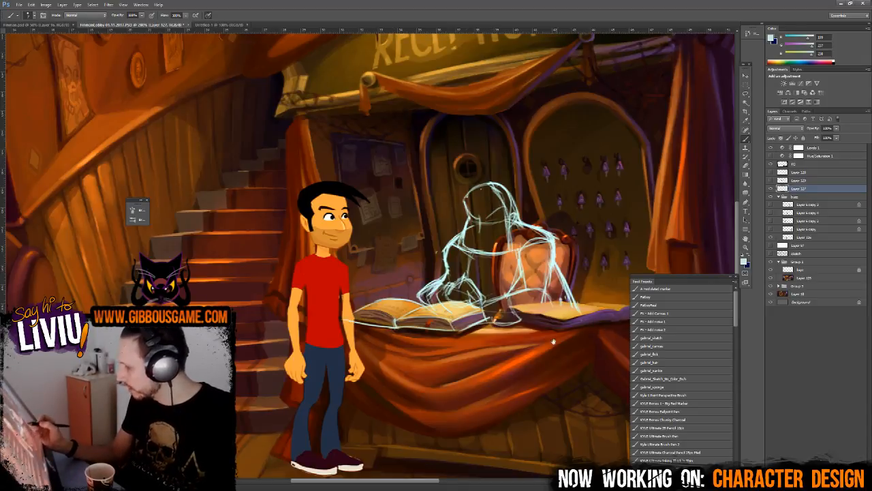
pyautogui.moveTo(541, 344)
pyautogui.mouseDown()
pyautogui.moveTo(420, 350)
pyautogui.moveTo(543, 317)
pyautogui.moveTo(436, 320)
pyautogui.mouseUp()
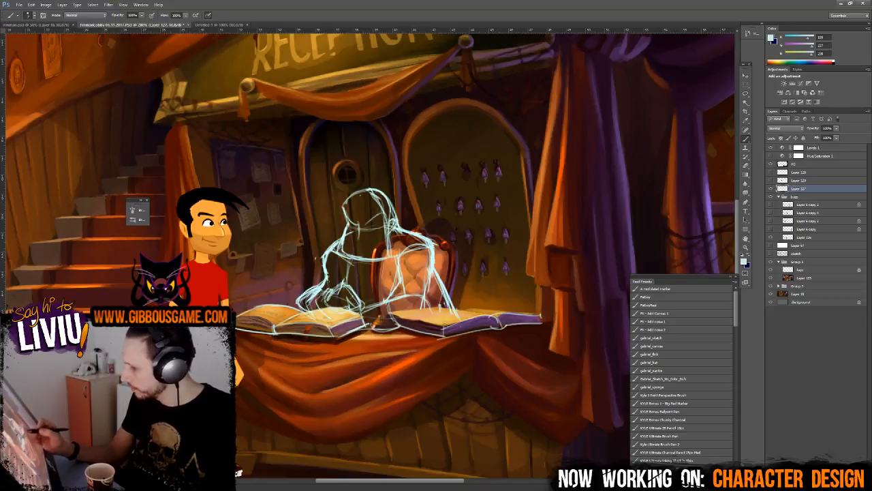
pyautogui.moveTo(382, 326)
pyautogui.mouseDown()
pyautogui.moveTo(481, 304)
pyautogui.moveTo(578, 326)
pyautogui.mouseUp()
pyautogui.moveTo(480, 327); pyautogui.dragTo(339, 397)
pyautogui.moveTo(429, 338)
pyautogui.mouseDown()
pyautogui.moveTo(300, 356)
pyautogui.moveTo(425, 341)
pyautogui.moveTo(241, 337)
pyautogui.mouseUp()
# - Sketch the outlines of the door, the arched key niche, the side curtains and the back wall around the receptionist
pyautogui.moveTo(312, 289)
pyautogui.mouseDown()
pyautogui.moveTo(289, 133)
pyautogui.moveTo(300, 188)
pyautogui.mouseUp()
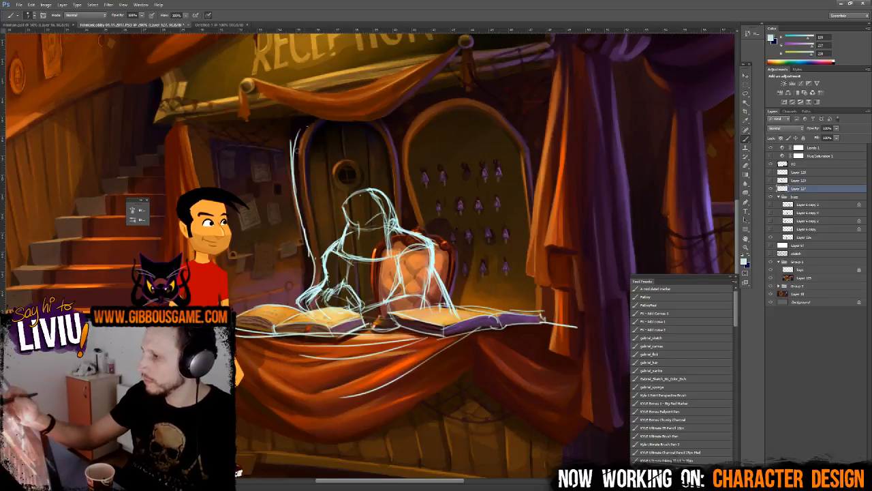
pyautogui.moveTo(306, 127); pyautogui.dragTo(298, 223)
pyautogui.moveTo(383, 116)
pyautogui.mouseDown()
pyautogui.moveTo(398, 201)
pyautogui.moveTo(424, 206)
pyautogui.moveTo(405, 133)
pyautogui.mouseUp()
pyautogui.moveTo(525, 136); pyautogui.dragTo(536, 244)
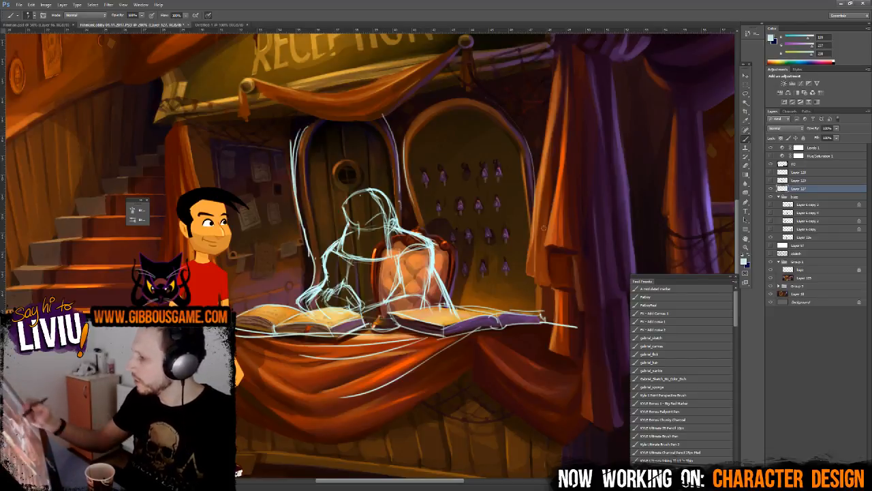
pyautogui.moveTo(547, 103); pyautogui.dragTo(522, 280)
pyautogui.moveTo(540, 202)
pyautogui.mouseDown()
pyautogui.moveTo(555, 286)
pyautogui.moveTo(571, 295)
pyautogui.mouseUp()
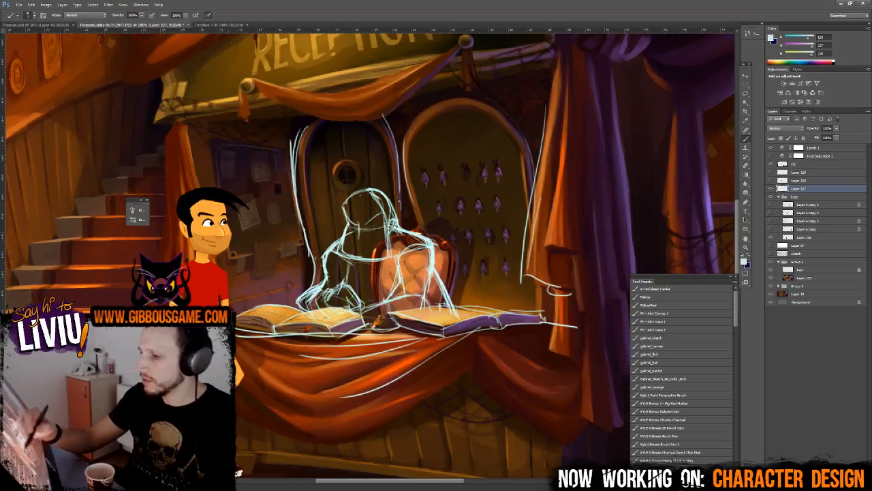
pyautogui.moveTo(207, 236); pyautogui.dragTo(223, 301)
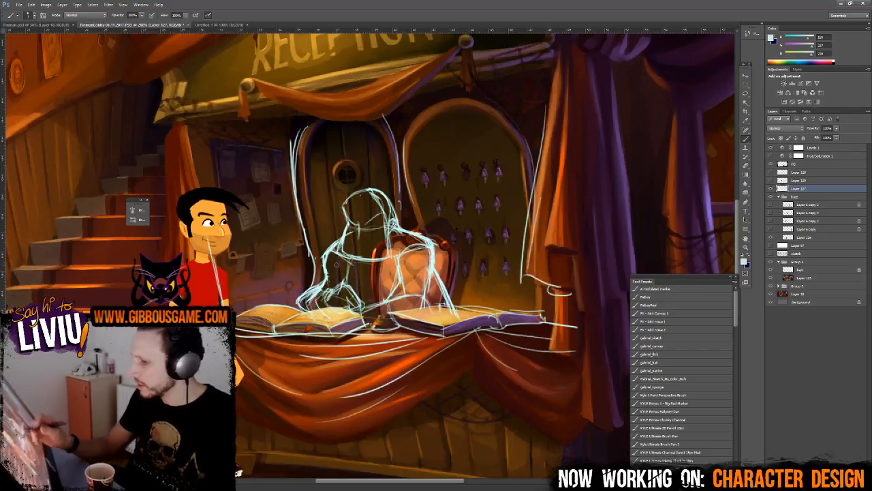
pyautogui.moveTo(227, 256)
pyautogui.mouseDown()
pyautogui.moveTo(283, 262)
pyautogui.moveTo(282, 153)
pyautogui.mouseUp()
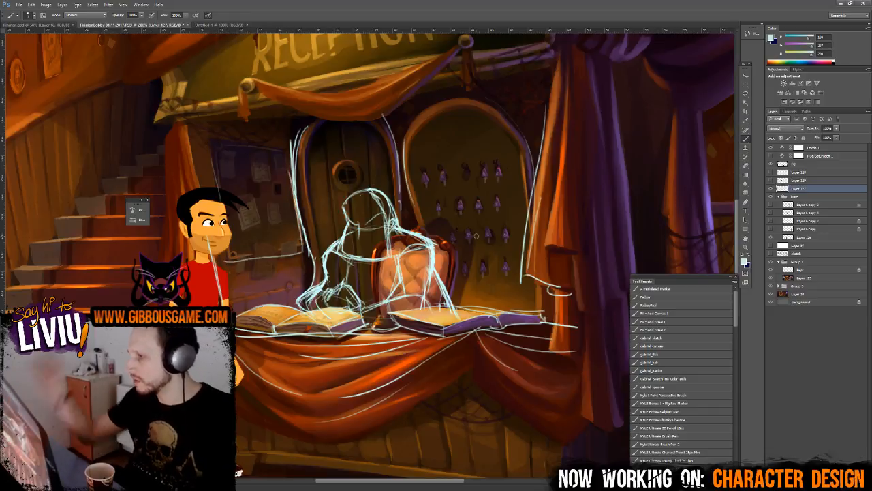
pyautogui.moveTo(341, 162); pyautogui.dragTo(342, 124)
pyautogui.moveTo(413, 153); pyautogui.dragTo(461, 115)
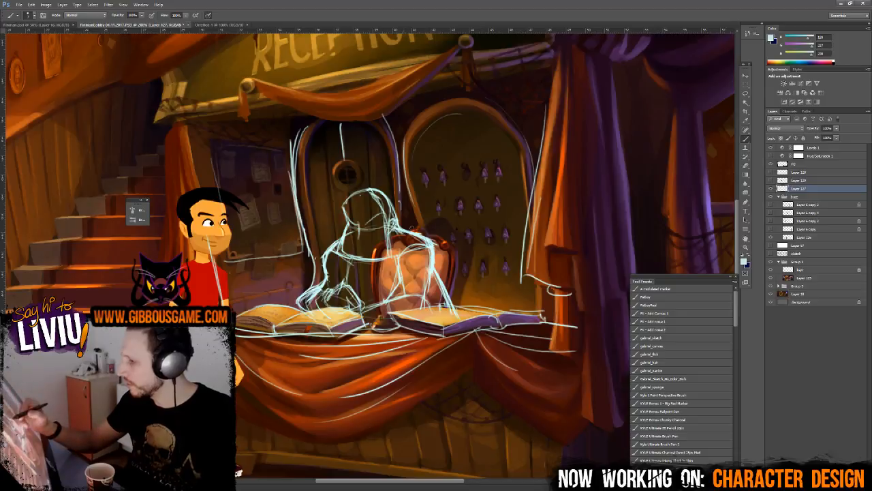
# - Outline the chair's backrest behind the sketched receptionist
pyautogui.moveTo(408, 235); pyautogui.dragTo(454, 293)
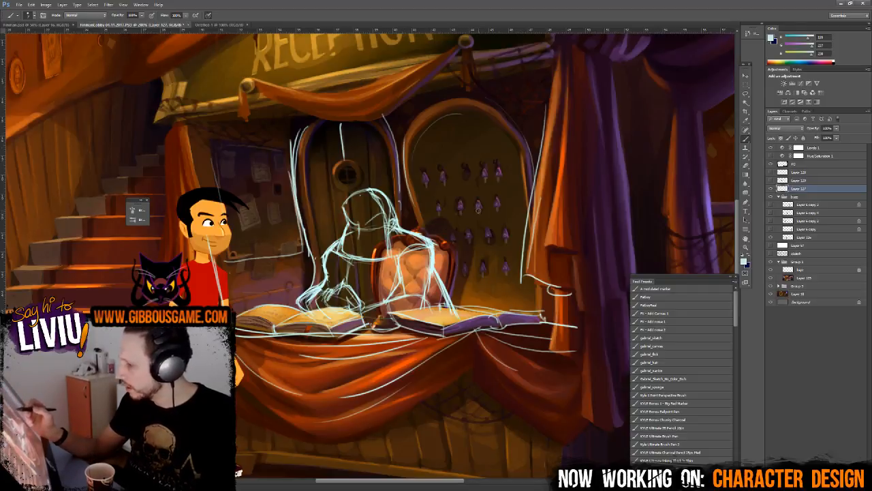
pyautogui.moveTo(392, 239)
pyautogui.mouseDown()
pyautogui.moveTo(372, 315)
pyautogui.moveTo(381, 300)
pyautogui.mouseUp()
pyautogui.moveTo(381, 244)
pyautogui.mouseDown()
pyautogui.moveTo(440, 234)
pyautogui.moveTo(461, 262)
pyautogui.moveTo(451, 294)
pyautogui.mouseUp()
pyautogui.moveTo(453, 252); pyautogui.dragTo(435, 316)
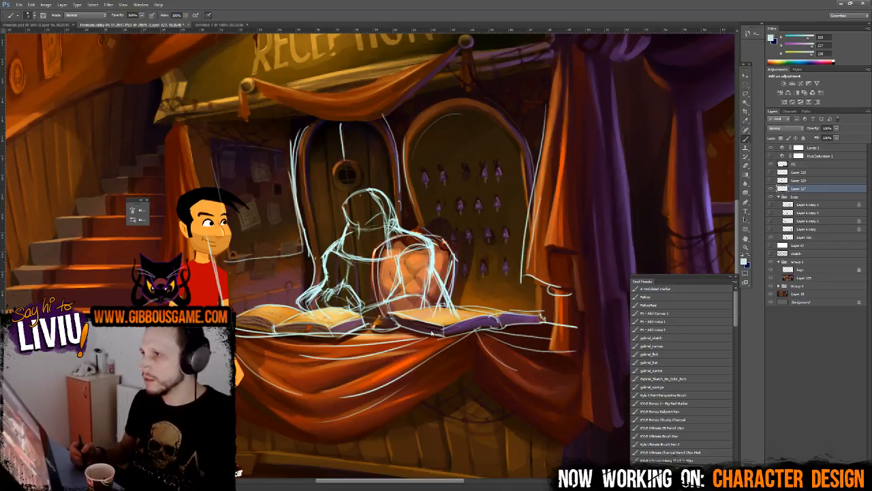
# - Paste a copy of the reception sketch into the blank 1920 by 1080 document and recolour its lines dark navy
pyautogui.hotkey('ctrl', 'n')
pyautogui.press('Escape')
pyautogui.click(220, 26)
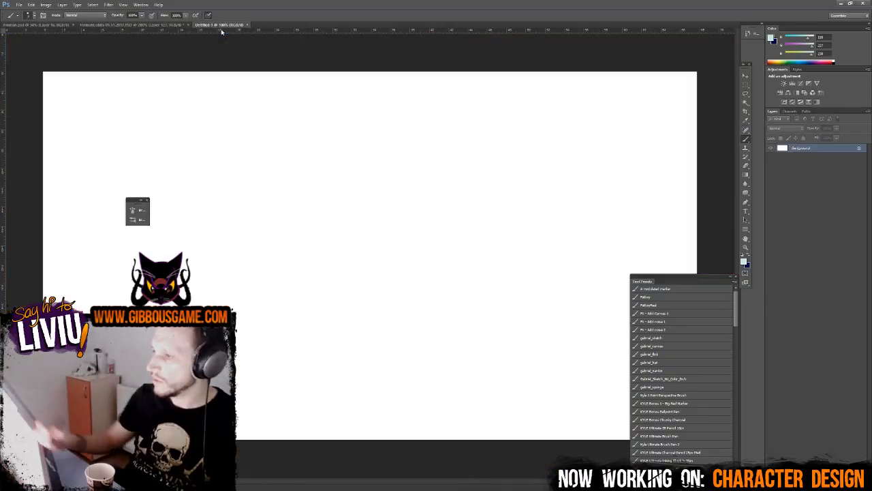
pyautogui.hotkey('ctrl', 'v')
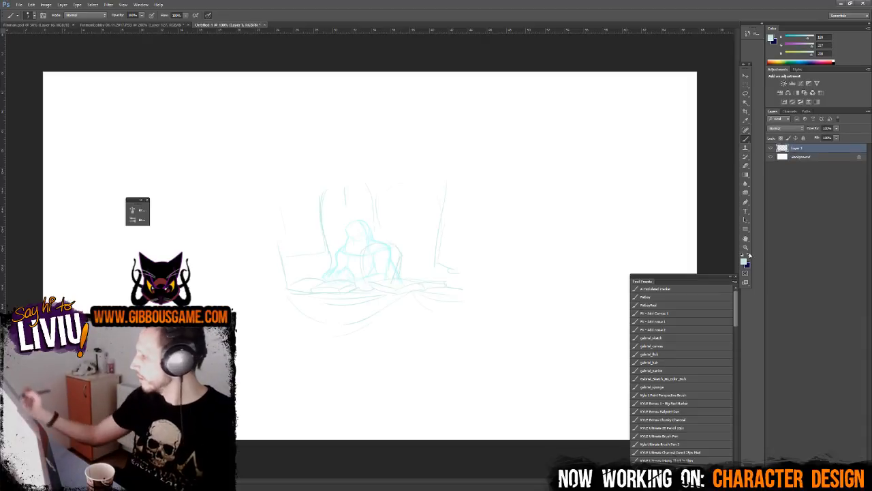
pyautogui.click(750, 256)
pyautogui.hotkey('alt', 'shift', 'BackSpace')
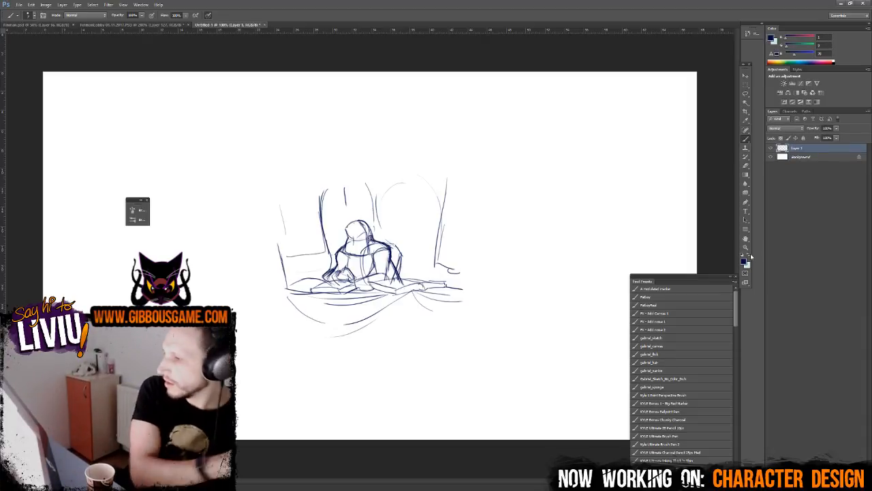
# - Lower the opacity of the pasted sketch layer to a faint guide and add a new empty layer above it
pyautogui.click(837, 129)
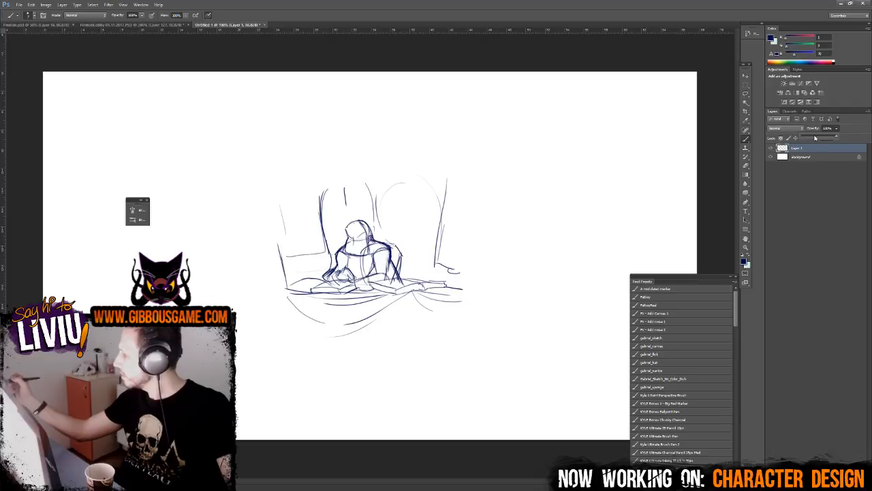
pyautogui.moveTo(814, 137); pyautogui.dragTo(813, 138)
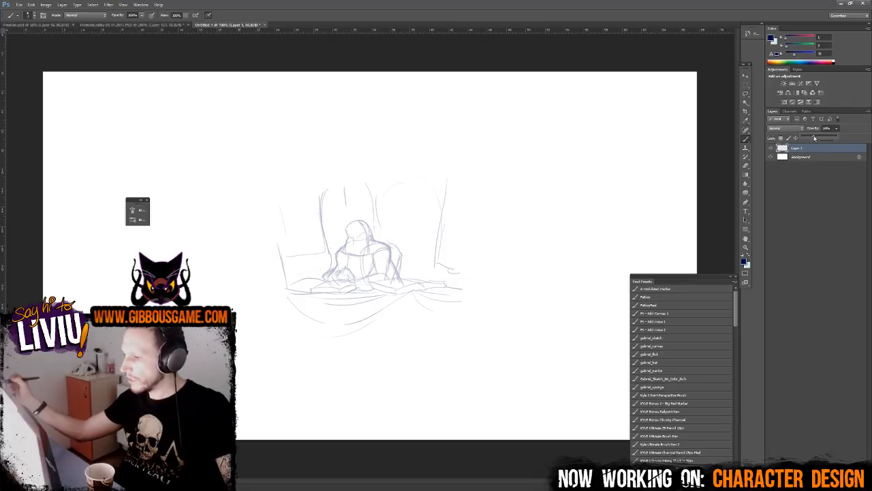
pyautogui.click(821, 151)
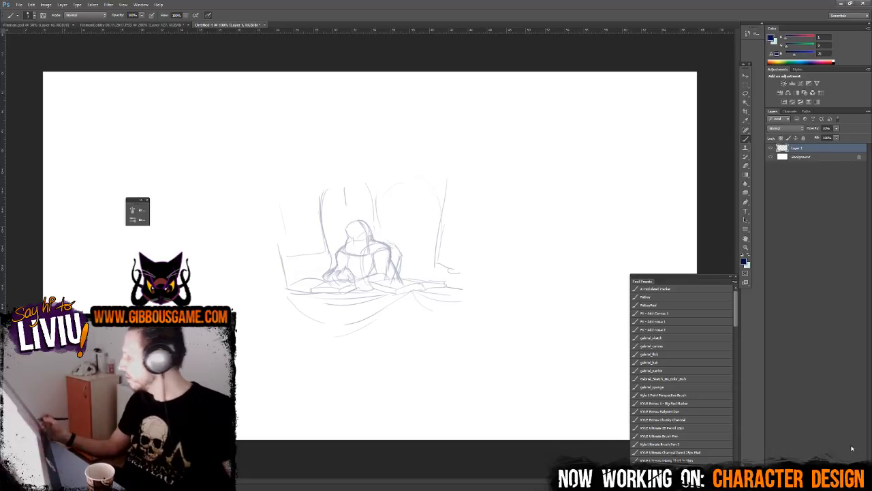
pyautogui.hotkey('ctrl', 'shift', 'alt', 'n')
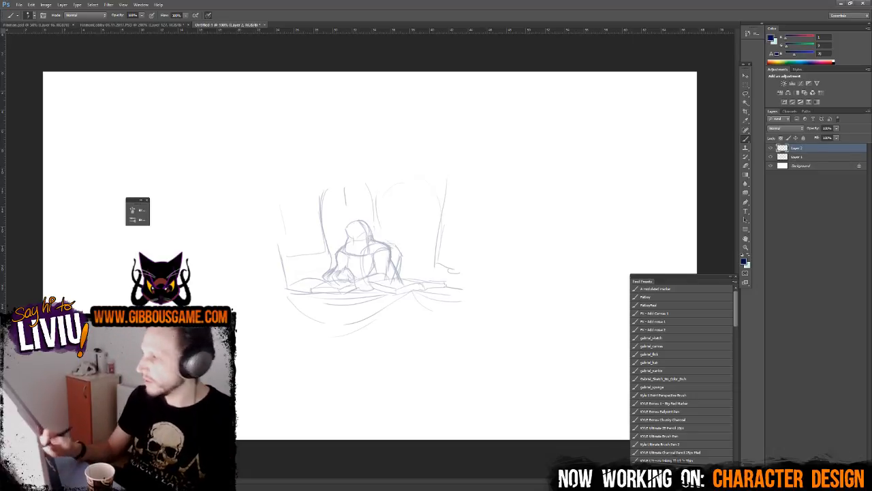
# - Crop the canvas to a smaller area around the faint reception sketch, keeping a white margin on every side
pyautogui.click(745, 112)
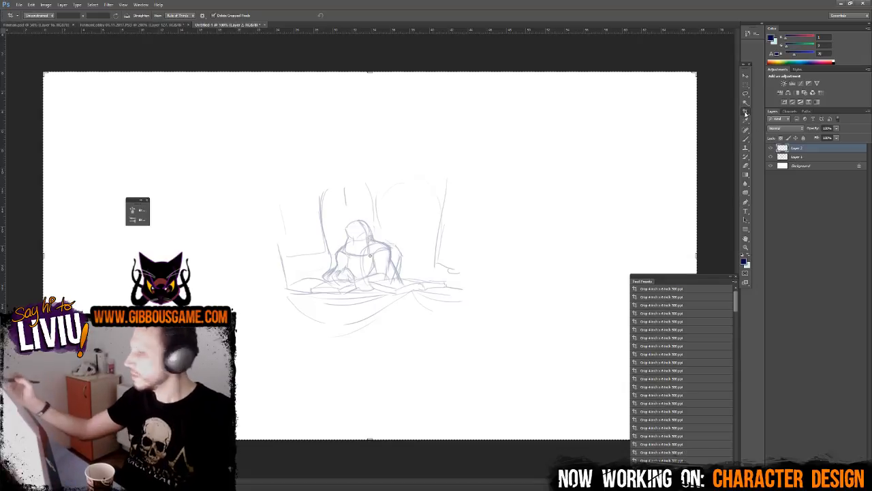
pyautogui.moveTo(44, 71); pyautogui.dragTo(122, 91)
pyautogui.moveTo(618, 418); pyautogui.dragTo(548, 382)
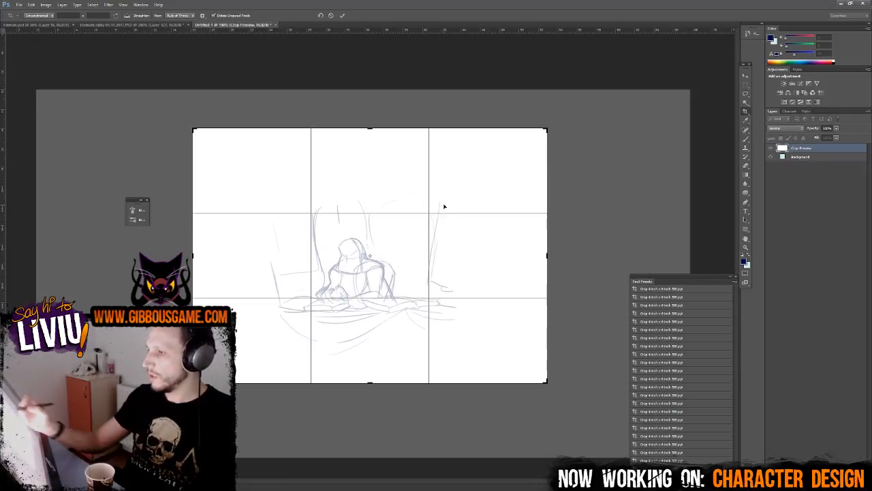
pyautogui.moveTo(444, 205)
pyautogui.mouseDown()
pyautogui.moveTo(449, 226)
pyautogui.moveTo(452, 197)
pyautogui.mouseUp()
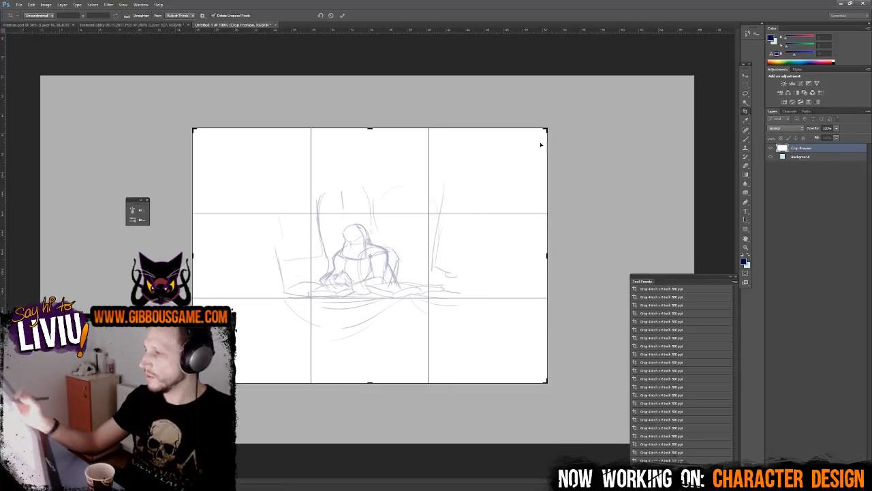
pyautogui.moveTo(545, 129); pyautogui.dragTo(530, 137)
pyautogui.moveTo(393, 293)
pyautogui.mouseDown()
pyautogui.moveTo(403, 292)
pyautogui.moveTo(380, 296)
pyautogui.mouseUp()
pyautogui.press('Return')
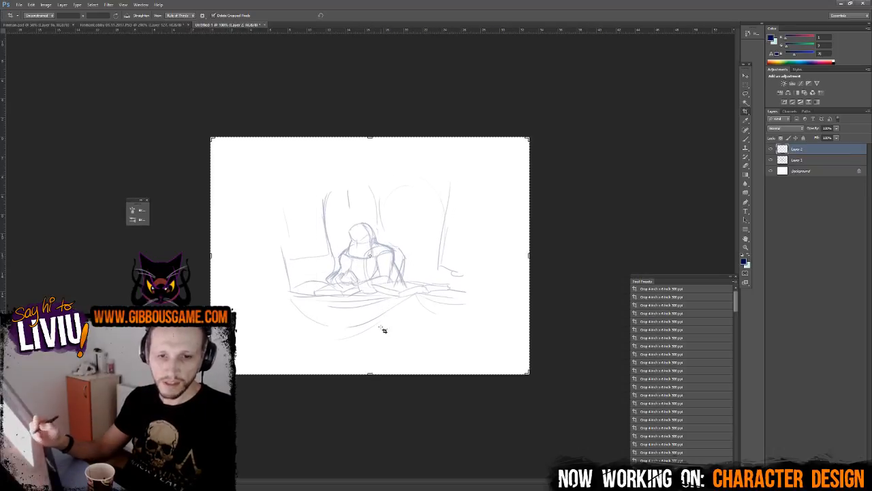
pyautogui.scroll(3, 384, 331)
pyautogui.scroll(-3, 383, 331)
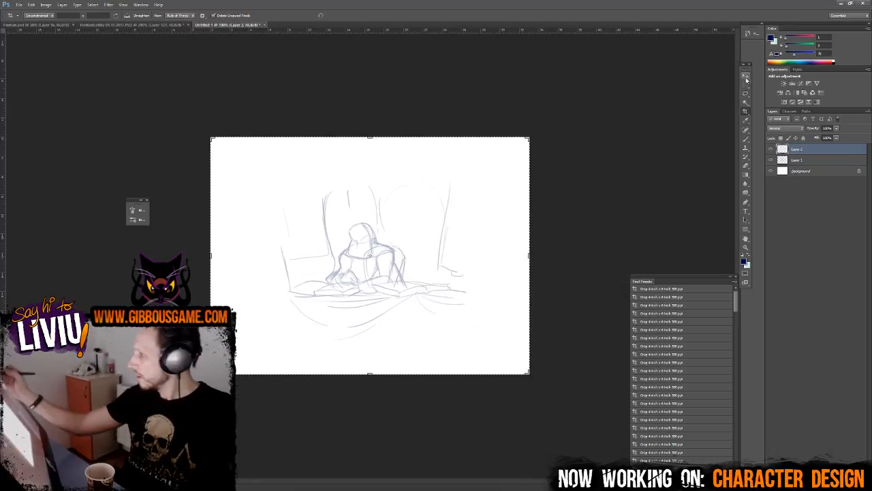
pyautogui.click(747, 77)
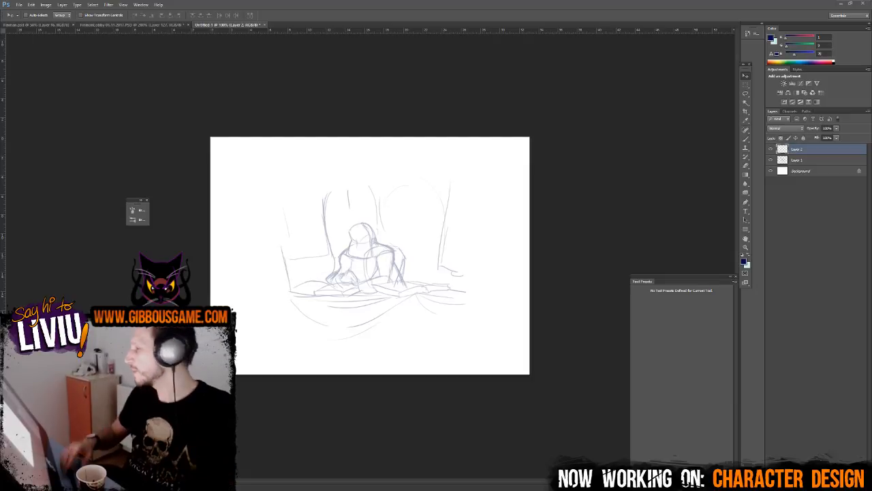
pyautogui.hotkey('ctrl', '+')
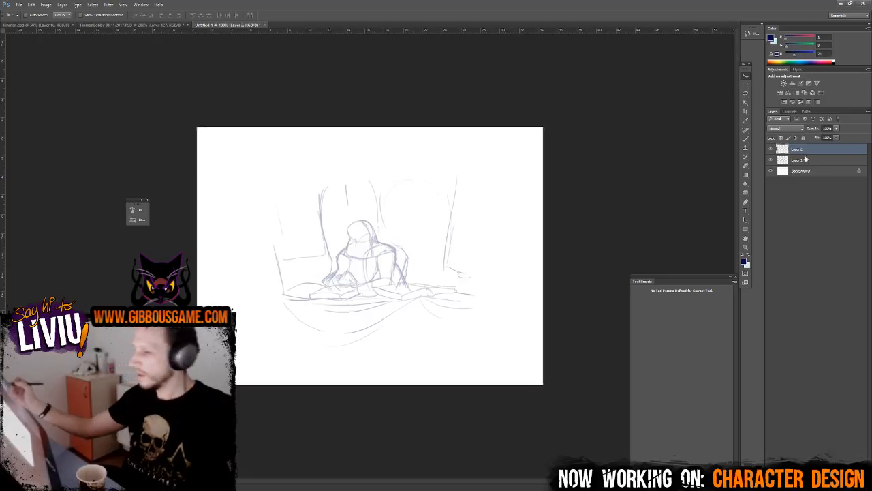
pyautogui.hotkey('ctrl', '-')
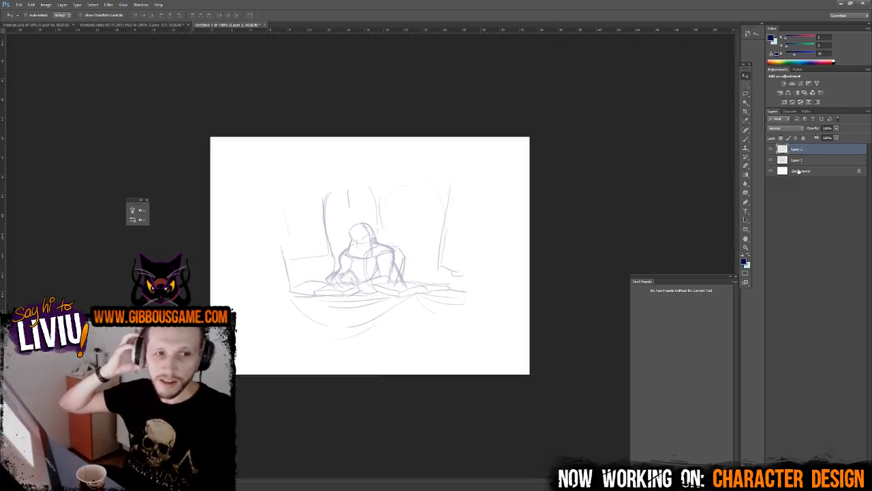
# - Copy the full-length painted character from the reference document and paste it into the cropped sketch document
pyautogui.hotkey('ctrl', 'Tab')
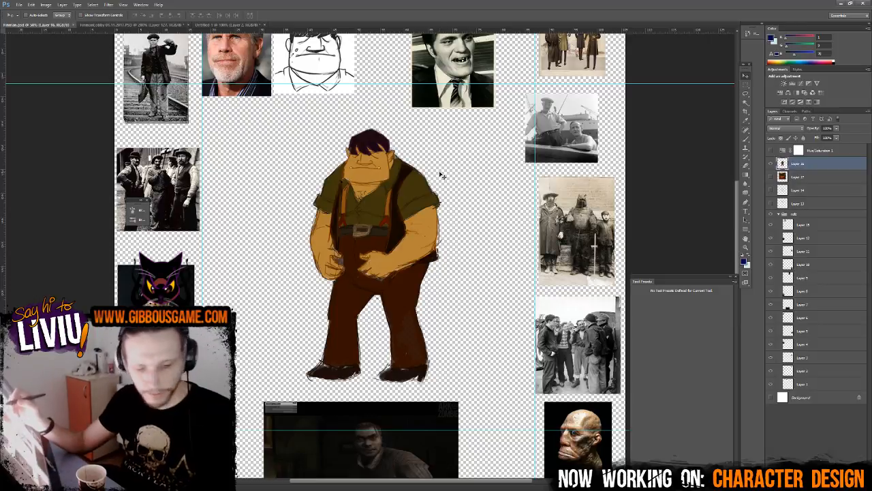
pyautogui.press('l')
pyautogui.moveTo(445, 175)
pyautogui.mouseDown()
pyautogui.moveTo(308, 140)
pyautogui.moveTo(314, 390)
pyautogui.moveTo(451, 202)
pyautogui.moveTo(444, 156)
pyautogui.mouseUp()
pyautogui.hotkey('ctrl', 'Tab')
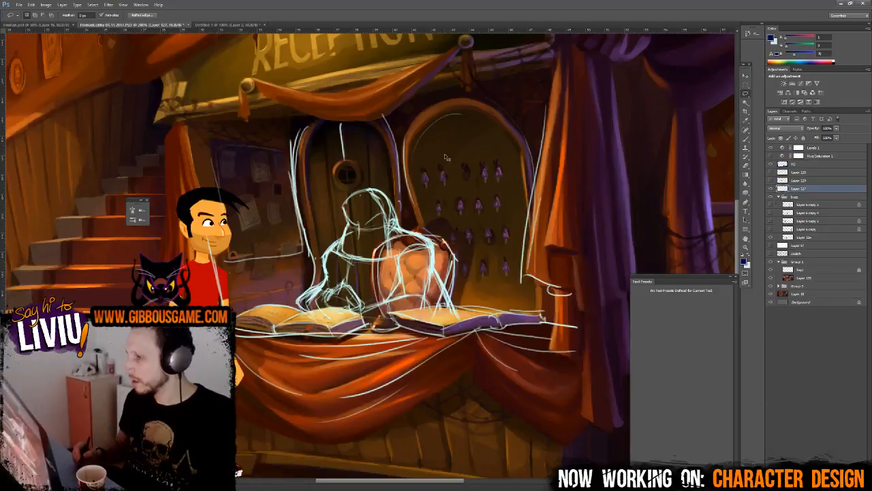
pyautogui.hotkey('ctrl', 'Tab')
pyautogui.hotkey('ctrl', 'v')
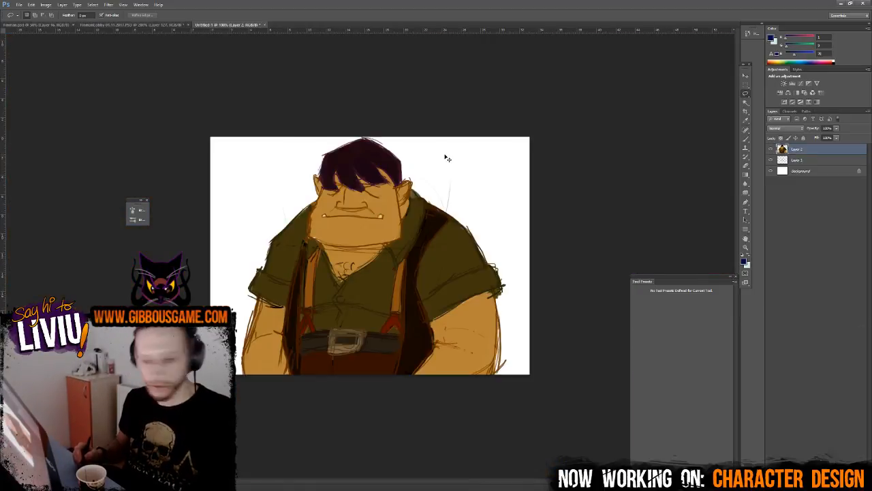
# - Scale the pasted character down proportionally and place it over the receptionist's outline, matching the sketched head and shoulders
pyautogui.hotkey('ctrl', 't')
pyautogui.moveTo(501, 156)
pyautogui.mouseDown()
pyautogui.moveTo(503, 168)
pyautogui.moveTo(378, 367)
pyautogui.moveTo(333, 424)
pyautogui.mouseUp()
pyautogui.moveTo(309, 453); pyautogui.dragTo(383, 245)
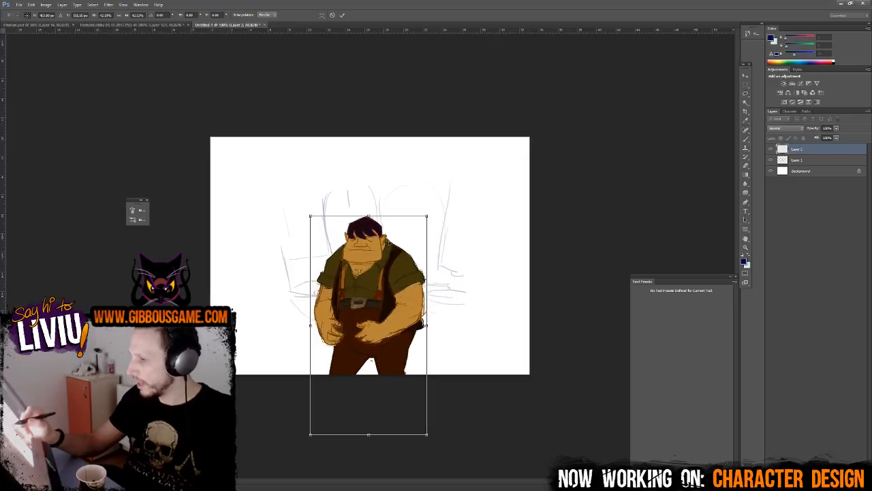
pyautogui.moveTo(427, 216); pyautogui.dragTo(406, 253)
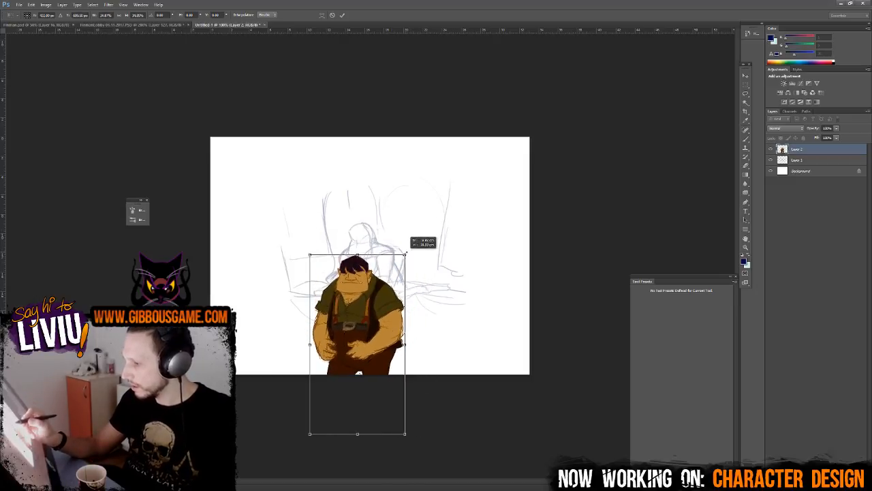
pyautogui.moveTo(376, 351); pyautogui.dragTo(384, 317)
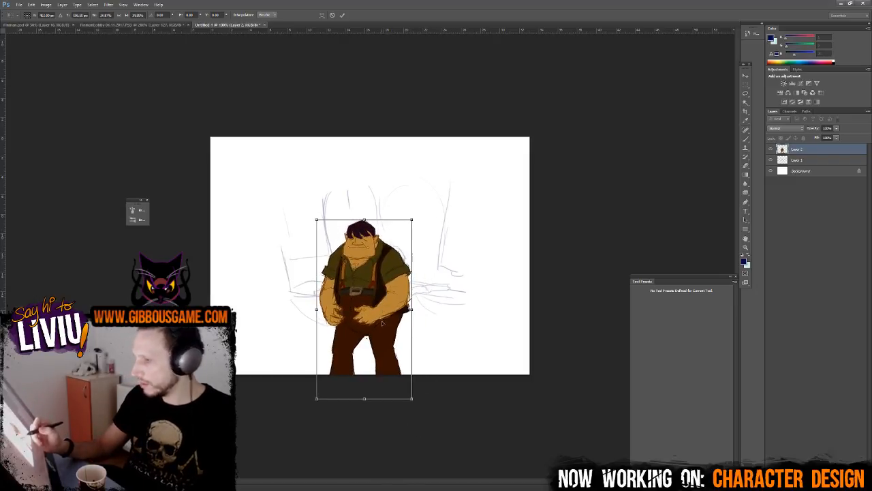
pyautogui.press('Return')
# - Reorder the layers so that the faint sketch lies above the painted character
pyautogui.press('l')
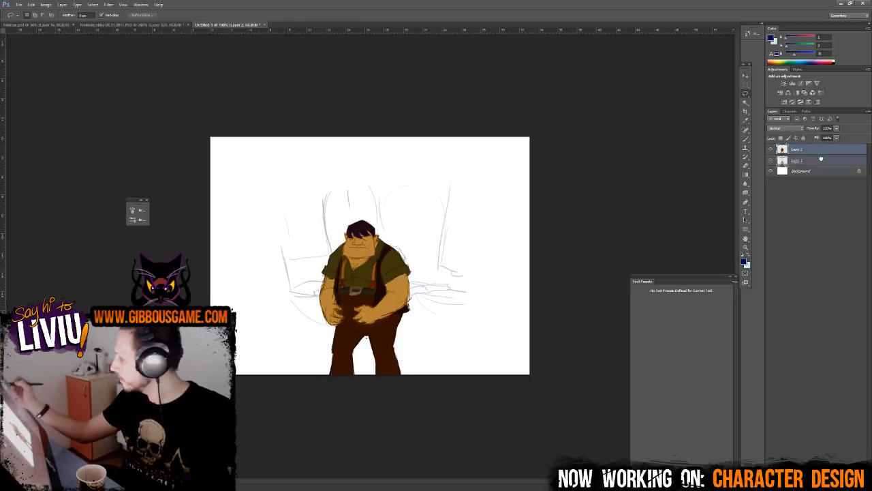
pyautogui.click(826, 160)
pyautogui.hotkey('ctrl', '+')
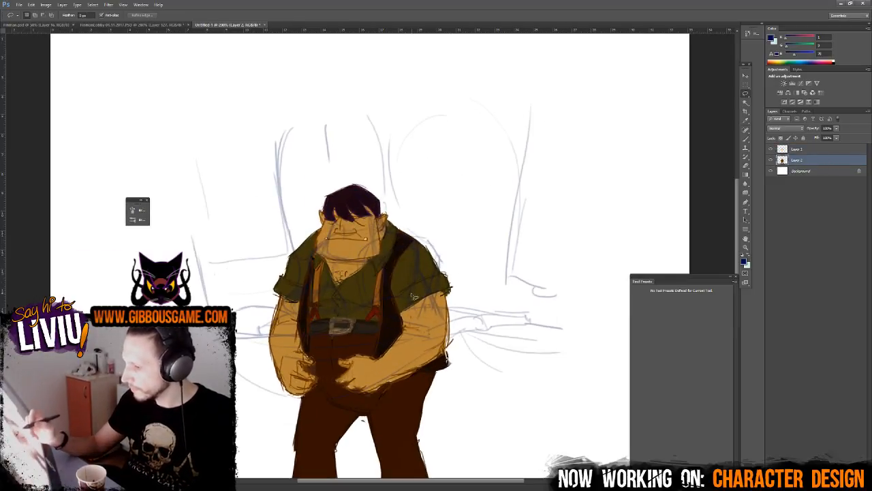
# - Turn on the painted receptionist layer in the lobby document, compare it with the sketched pose, and return to the sketch document
pyautogui.hotkey('ctrl', 'Tab')
pyautogui.hotkey('ctrl', 'Tab')
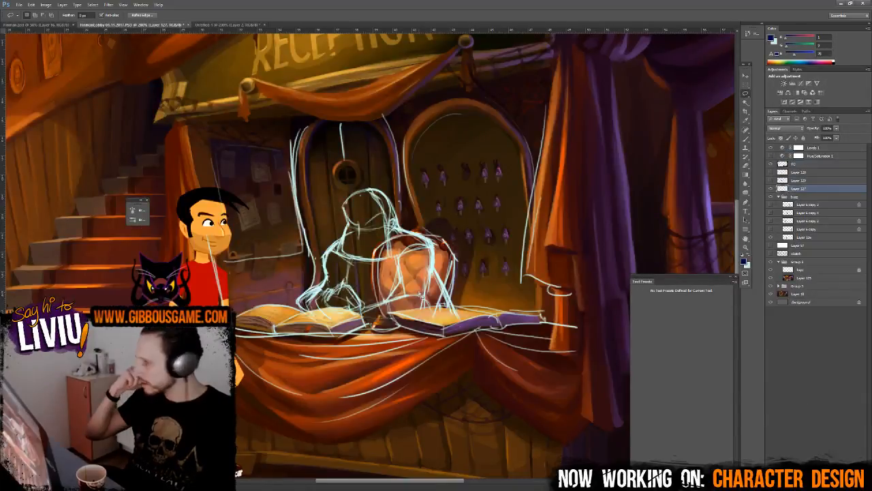
pyautogui.click(772, 182)
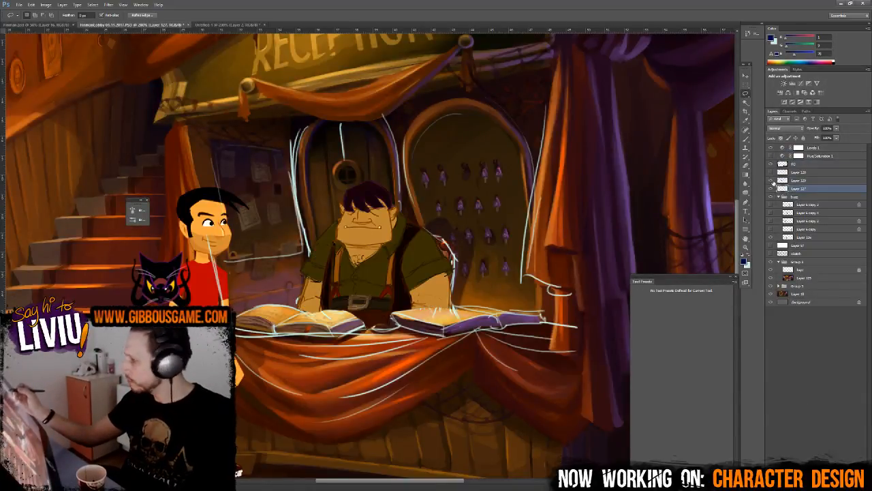
pyautogui.click(772, 182)
pyautogui.click(773, 181)
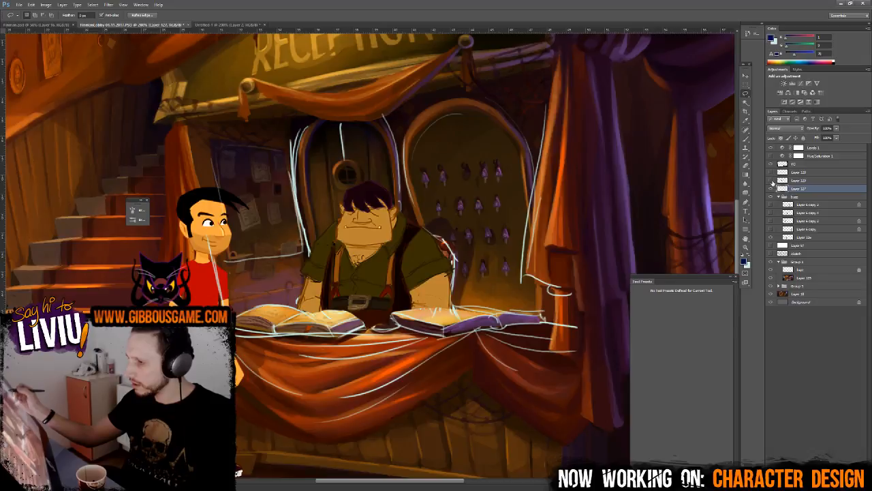
pyautogui.click(772, 182)
pyautogui.click(772, 181)
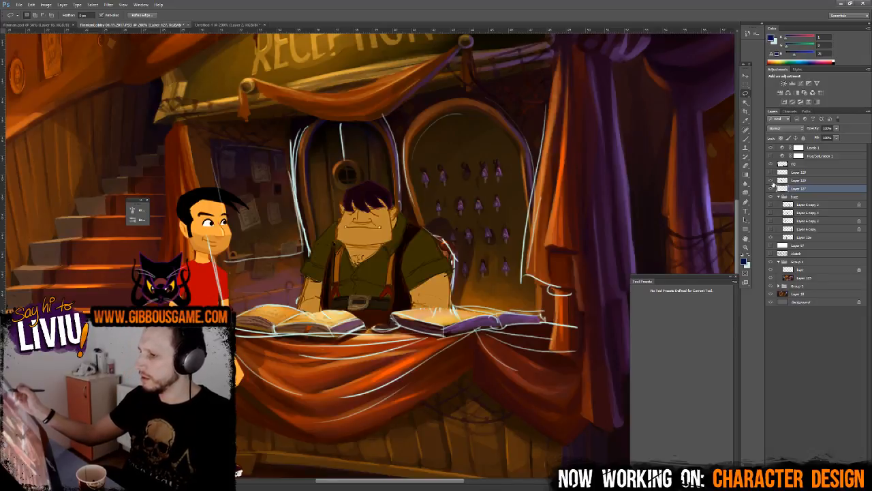
pyautogui.hotkey('ctrl', 'Tab')
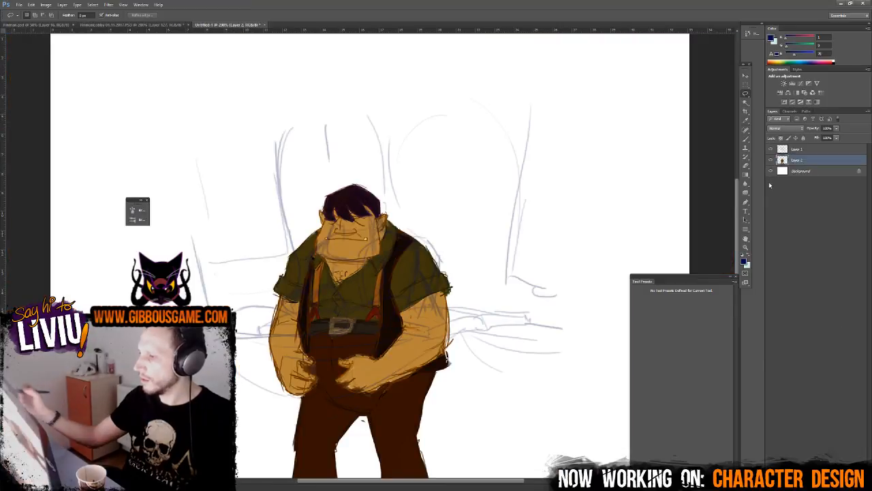
# - Convert the full-length character layer to a smart object and nudge it slightly up and to the right over the sketch
pyautogui.rightClick(374, 286)
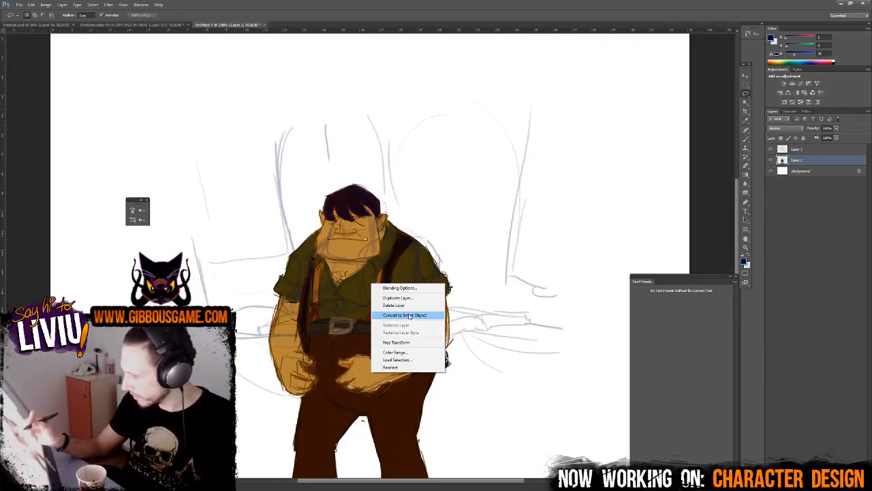
pyautogui.click(409, 314)
pyautogui.press('b')
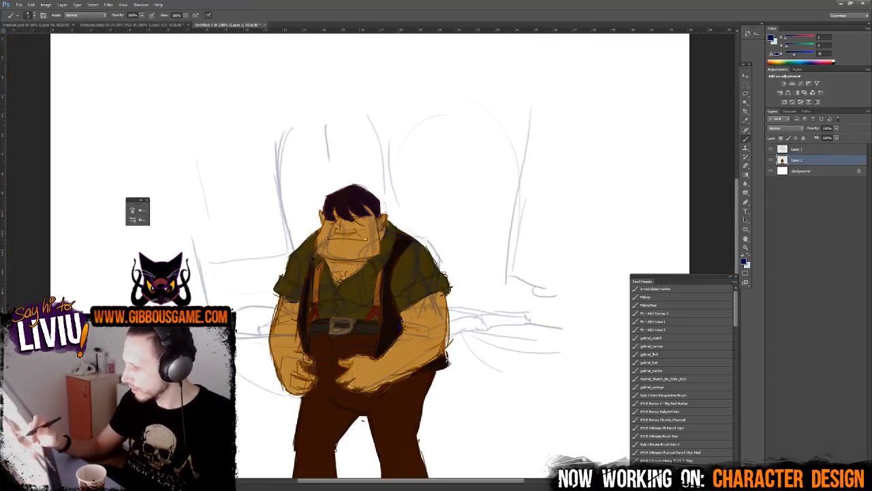
pyautogui.press('v')
pyautogui.moveTo(395, 335)
pyautogui.mouseDown()
pyautogui.moveTo(415, 325)
pyautogui.moveTo(405, 321)
pyautogui.moveTo(402, 332)
pyautogui.mouseUp()
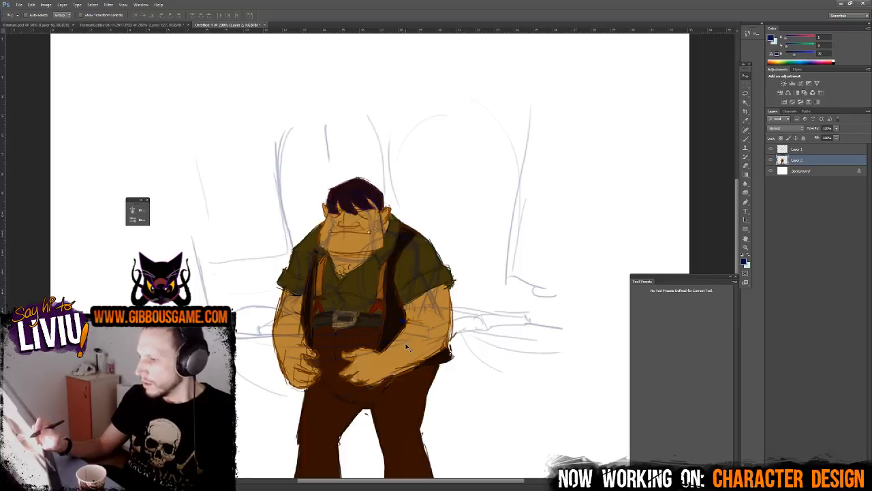
# - Clear the selection around the character in the reference document and switch to the lobby document
pyautogui.hotkey('ctrl', 'Tab')
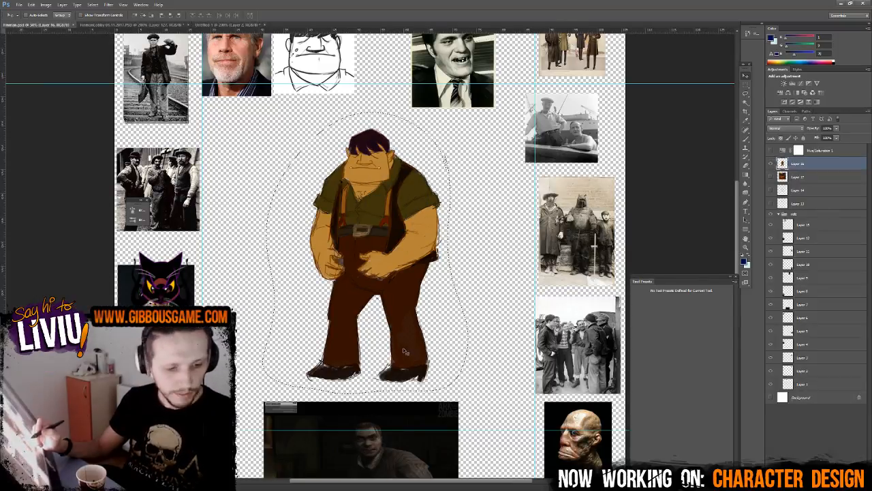
pyautogui.hotkey('ctrl', 'd')
pyautogui.hotkey('ctrl', 'Tab')
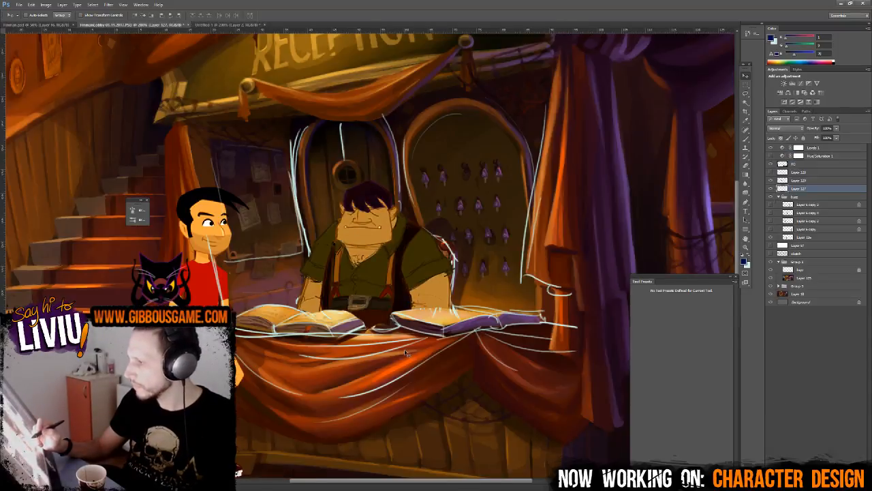
# - Select the painted receptionist layer in the lobby scene and copy it into the sketch document, aligned with the sketched figure
pyautogui.hotkey('ctrl', '-')
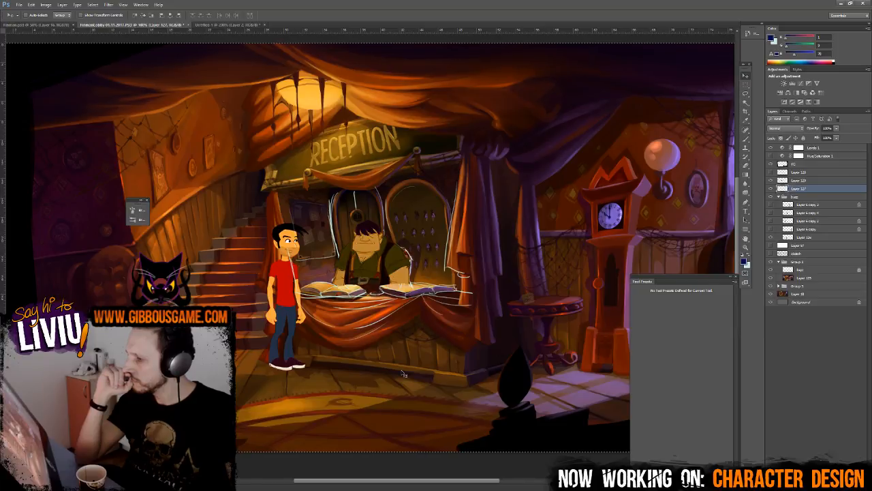
pyautogui.rightClick(370, 245)
pyautogui.click(390, 258)
pyautogui.rightClick(380, 245)
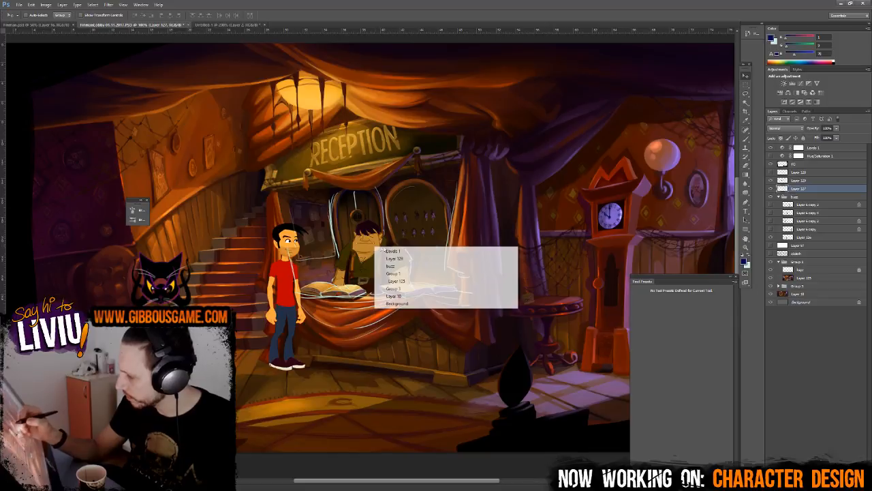
pyautogui.click(408, 258)
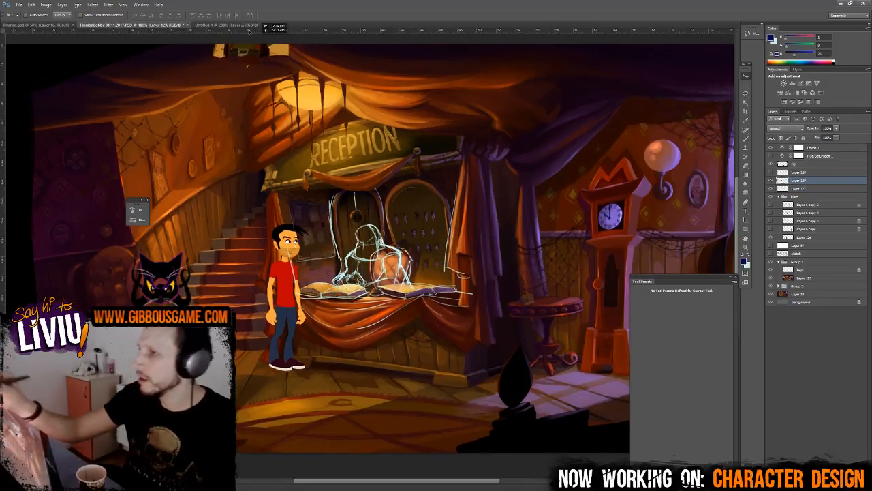
pyautogui.click(247, 25)
pyautogui.moveTo(246, 26); pyautogui.dragTo(404, 286)
# - Compare the full-length character with the copied receptionist, then scale it down slightly and shift it to match the copy's head and shoulders
pyautogui.click(773, 171)
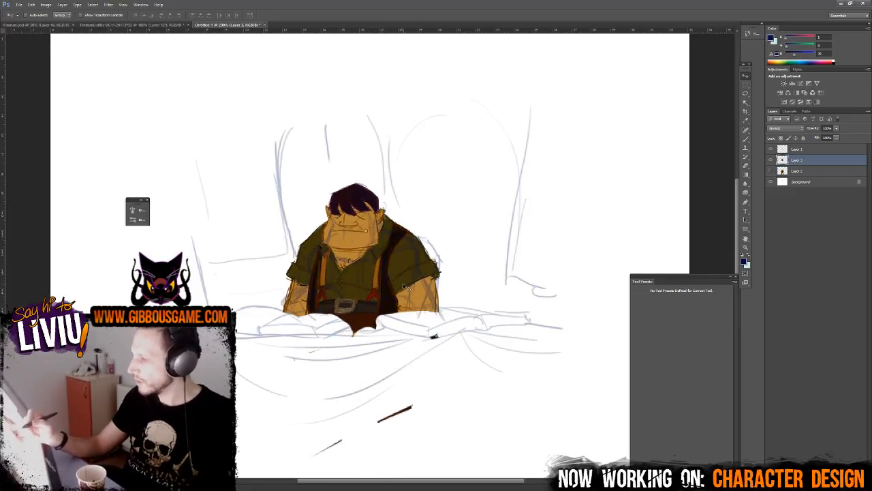
pyautogui.click(772, 171)
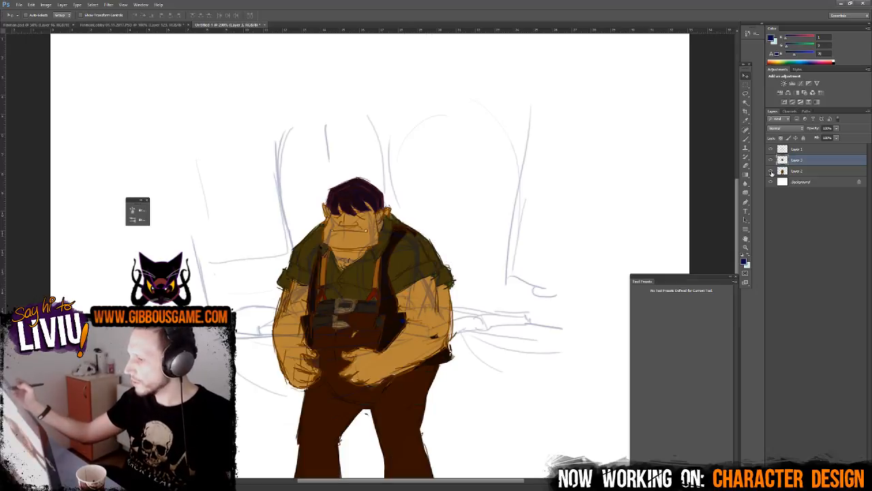
pyautogui.click(773, 171)
pyautogui.click(773, 171)
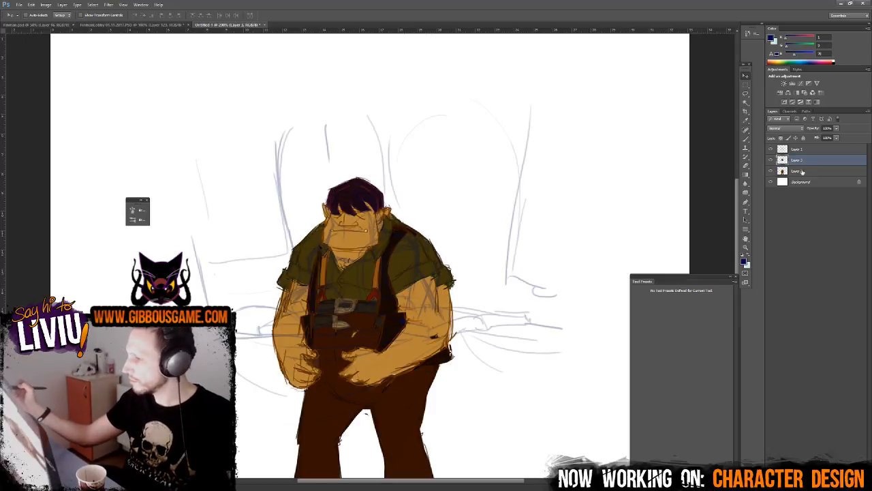
pyautogui.click(787, 170)
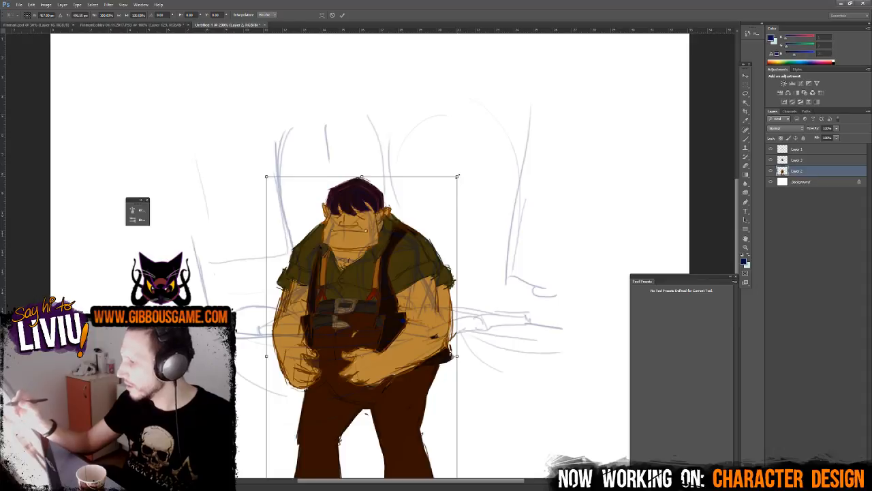
pyautogui.moveTo(458, 175); pyautogui.dragTo(458, 181)
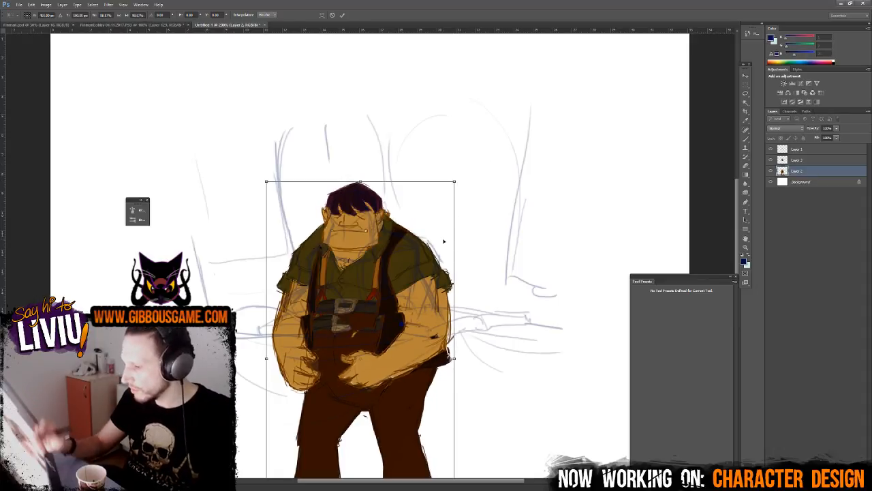
pyautogui.hotkey('ctrl', '-')
pyautogui.moveTo(318, 396); pyautogui.dragTo(320, 391)
pyautogui.press('Return')
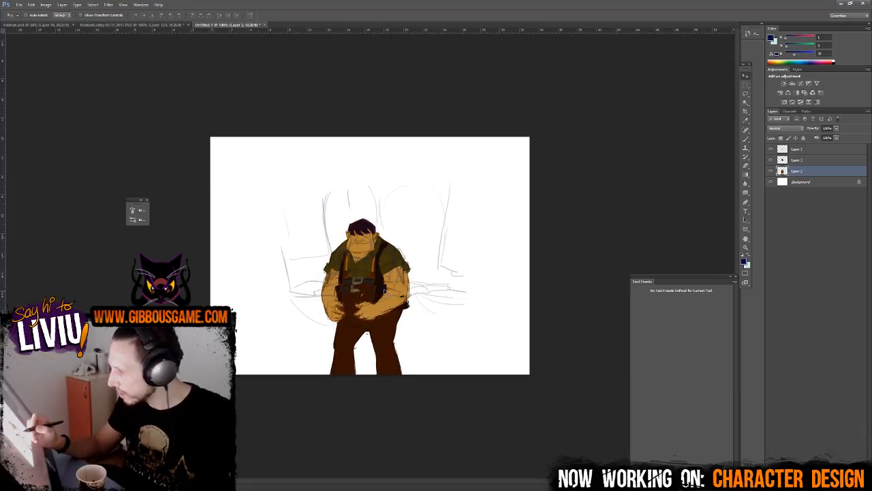
# - Toggle the copied receptionist and full-length character layers to check their match, leaving the copied receptionist hidden
pyautogui.click(772, 160)
pyautogui.click(772, 160)
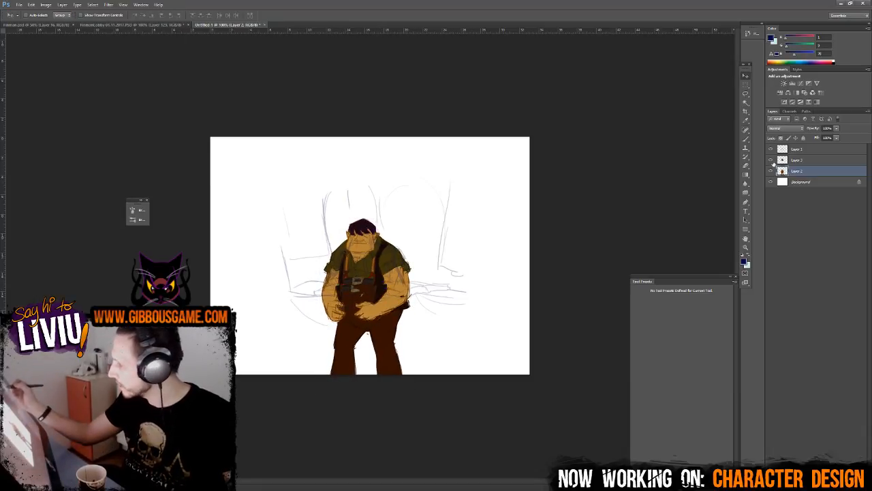
pyautogui.click(771, 172)
pyautogui.click(771, 171)
pyautogui.click(771, 160)
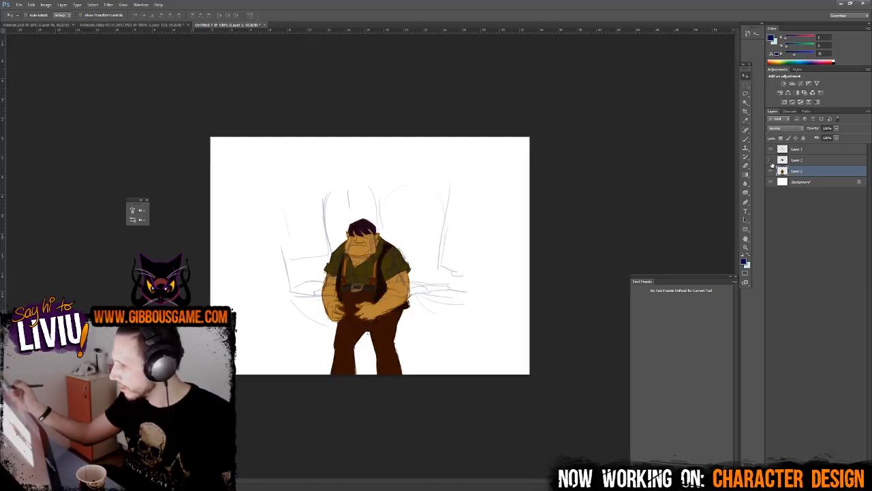
# - Lasso the full-length character's lower body below the desk line and delete it from his layer
pyautogui.click(794, 149)
pyautogui.hotkey('ctrl', '+')
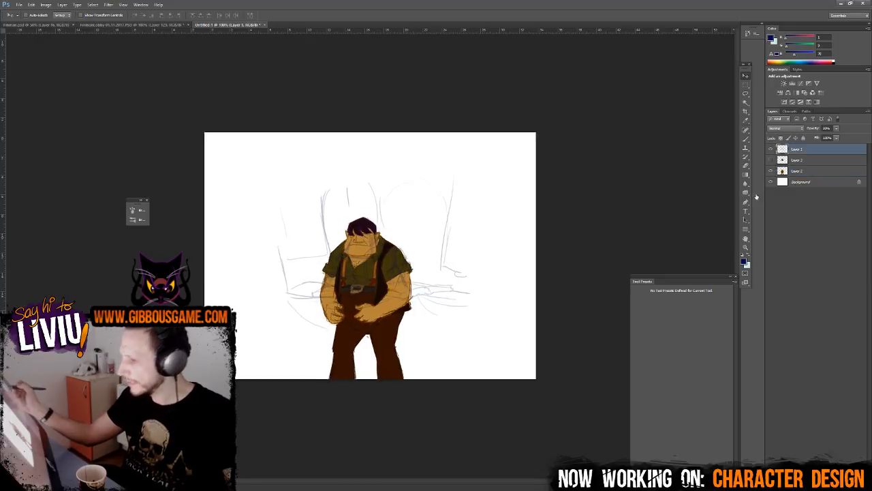
pyautogui.moveTo(491, 345)
pyautogui.mouseDown()
pyautogui.moveTo(483, 256)
pyautogui.moveTo(392, 254)
pyautogui.moveTo(130, 286)
pyautogui.moveTo(382, 436)
pyautogui.moveTo(537, 329)
pyautogui.mouseUp()
pyautogui.press('l')
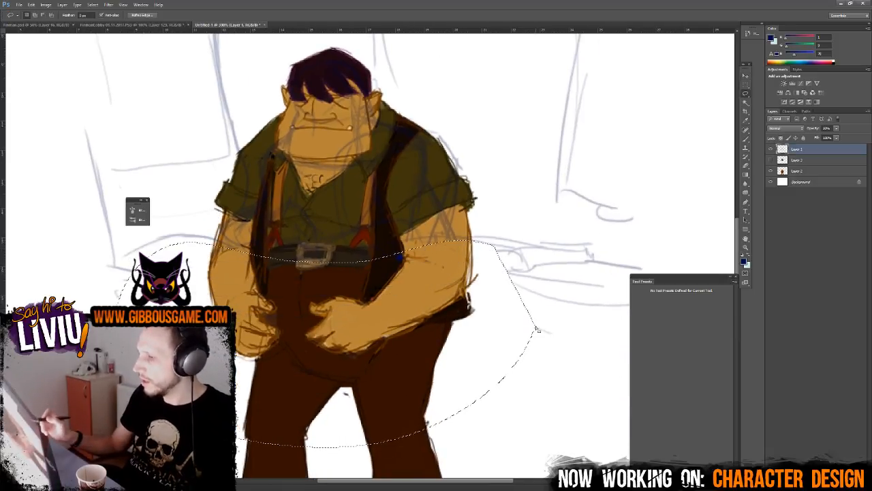
pyautogui.hotkey('alt', '[')
pyautogui.hotkey('alt', '[')
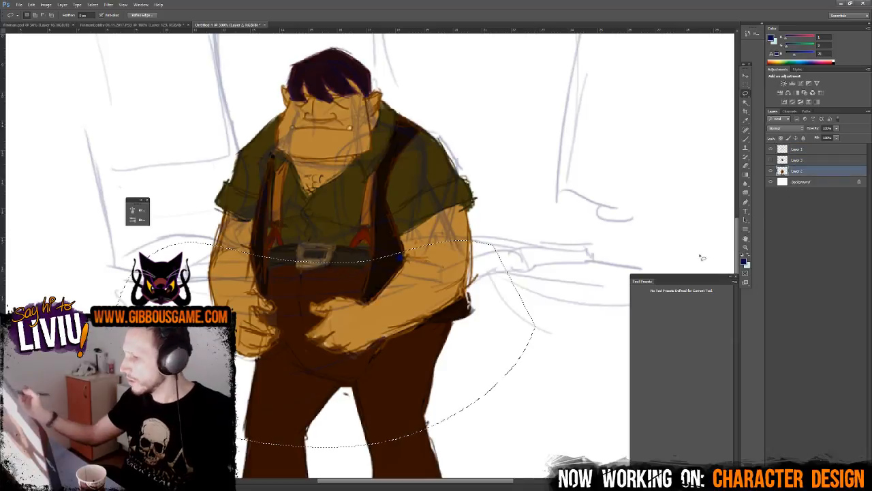
pyautogui.press('Delete')
pyautogui.hotkey('ctrl', 'd')
# - Select the leftover lower legs at the canvas's bottom edge, delete them and clear the selection
pyautogui.hotkey('ctrl', '-')
pyautogui.hotkey('ctrl', '-')
pyautogui.hotkey('ctrl', '-')
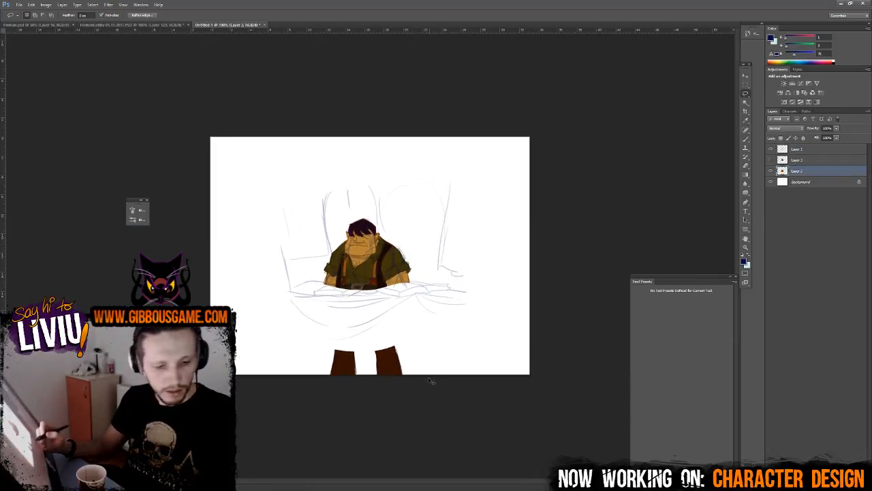
pyautogui.moveTo(411, 335)
pyautogui.mouseDown()
pyautogui.moveTo(432, 399)
pyautogui.moveTo(488, 403)
pyautogui.mouseUp()
pyautogui.press('Delete')
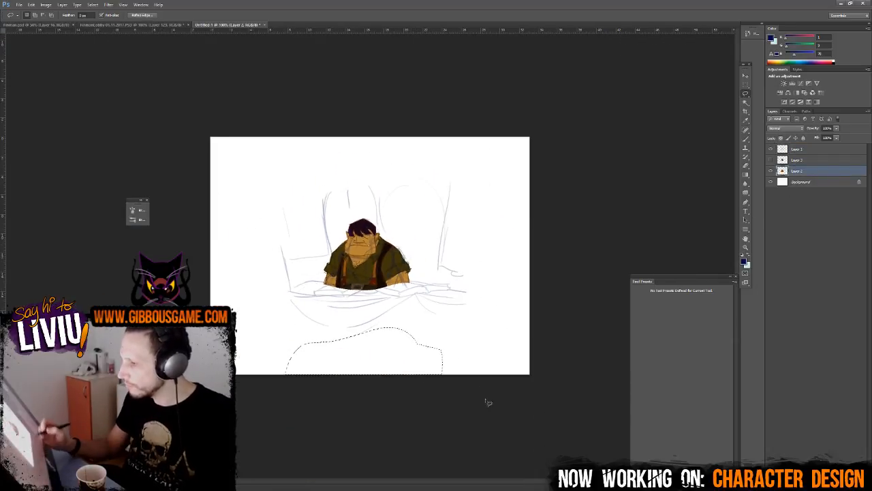
pyautogui.hotkey('ctrl', 'd')
# - Show the copied receptionist layer again and delete it, keeping only the trimmed character
pyautogui.click(771, 160)
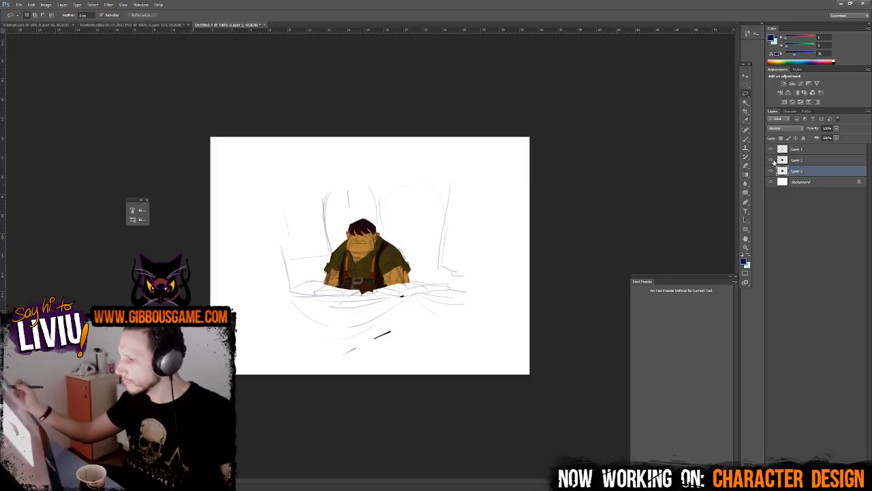
pyautogui.click(797, 160)
pyautogui.click(847, 485)
pyautogui.press('Return')
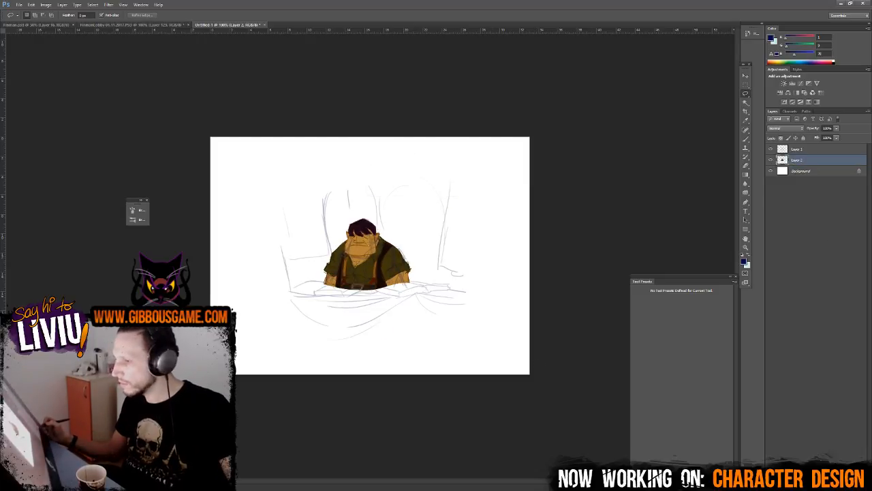
# - Lower the trimmed character layer's opacity to 27% and move him to the left, beside the sketched figure
pyautogui.hotkey('ctrl', '-')
pyautogui.hotkey('ctrl', '+')
pyautogui.hotkey('ctrl', '+')
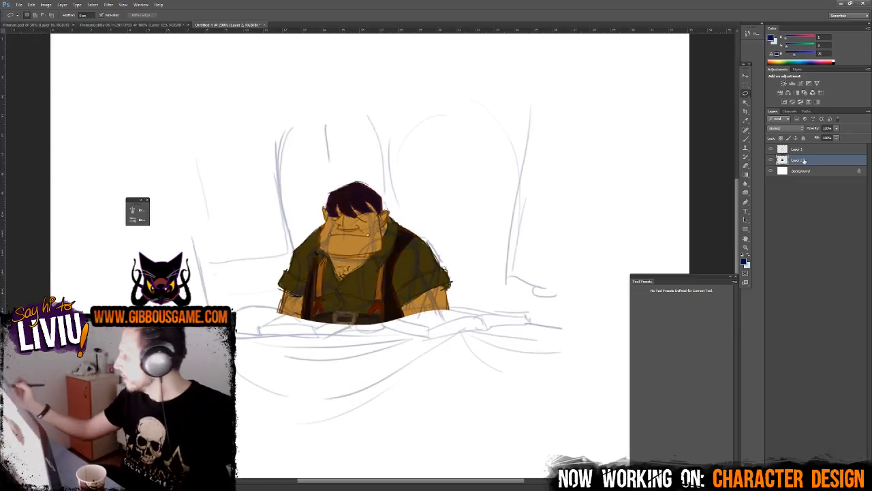
pyautogui.click(837, 128)
pyautogui.click(809, 139)
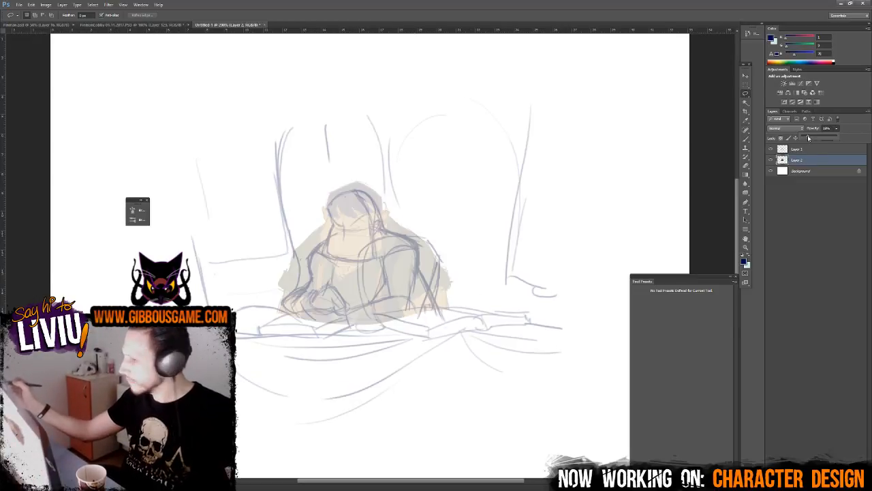
pyautogui.moveTo(811, 138); pyautogui.dragTo(812, 138)
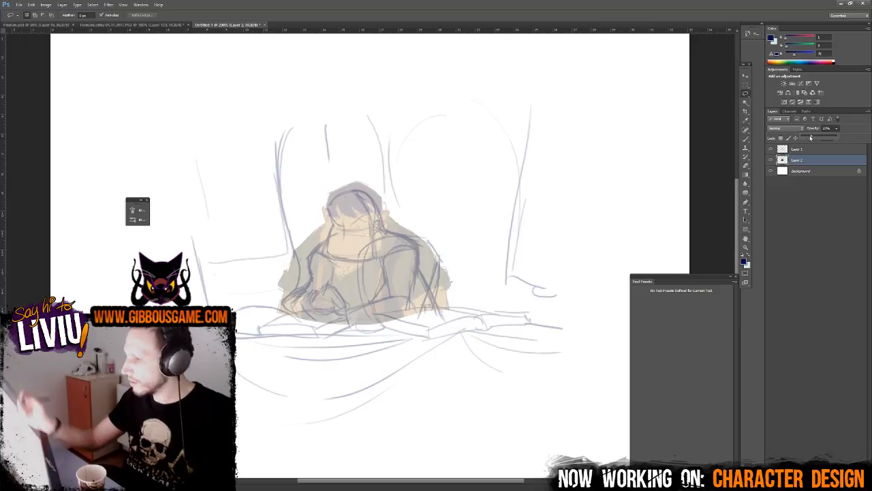
pyautogui.press('v')
pyautogui.moveTo(375, 277); pyautogui.dragTo(260, 281)
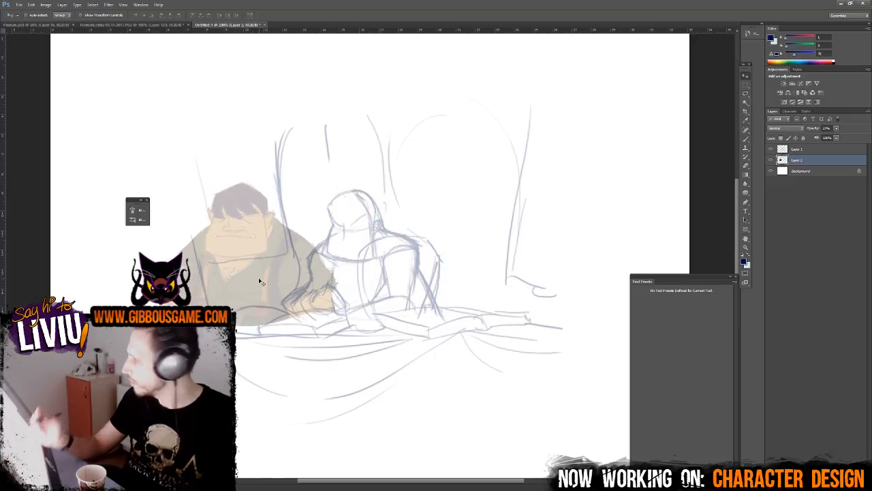
# - Add a new layer above the sketch and set the foreground colour to very dark navy, 000317
pyautogui.click(813, 147)
pyautogui.hotkey('ctrl', 'shift', 'alt', 'n')
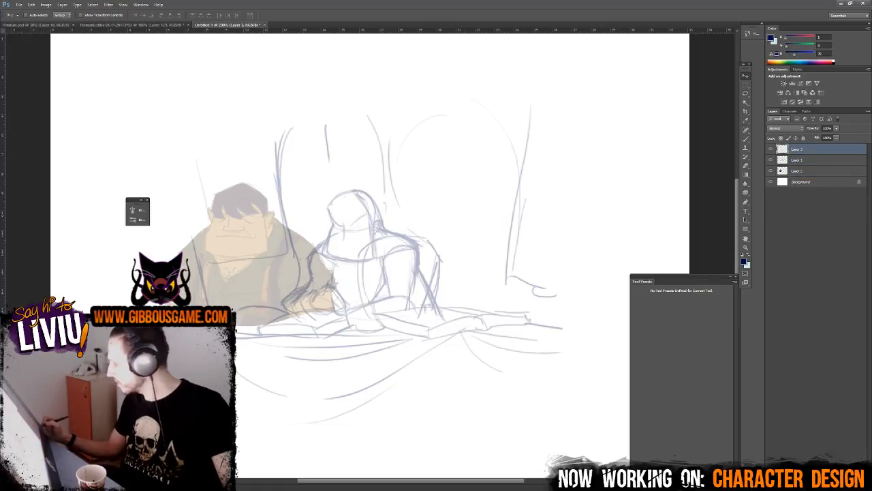
pyautogui.click(744, 258)
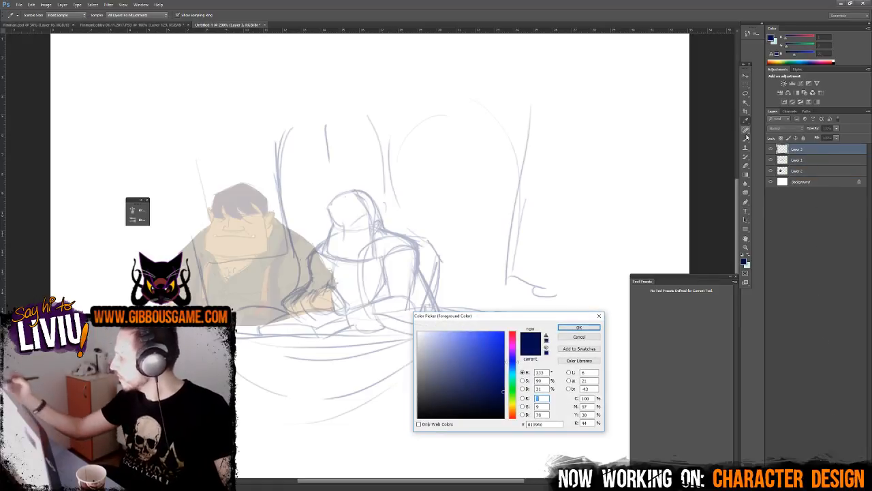
pyautogui.click(579, 328)
pyautogui.click(744, 261)
pyautogui.click(505, 411)
pyautogui.click(579, 329)
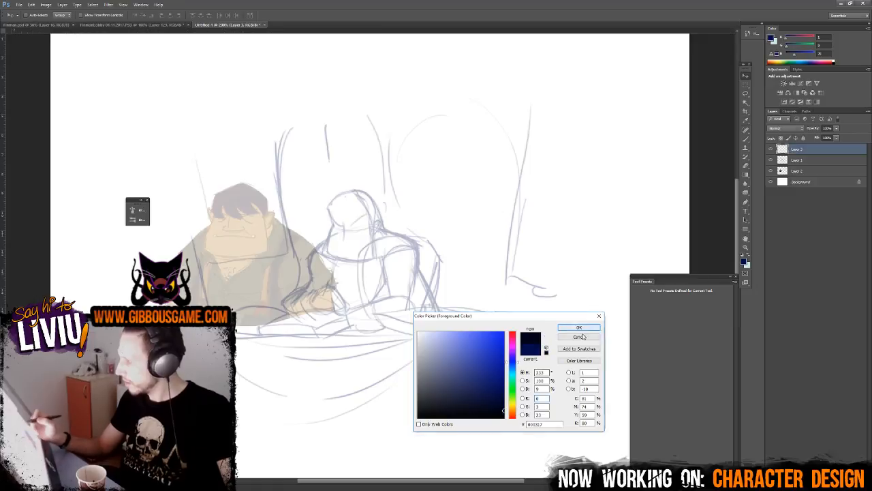
# - Brush the angular top of the head on the new layer, then fade the rough sketch layer to a faint guide
pyautogui.hotkey('ctrl', '+')
pyautogui.hotkey('ctrl', '+')
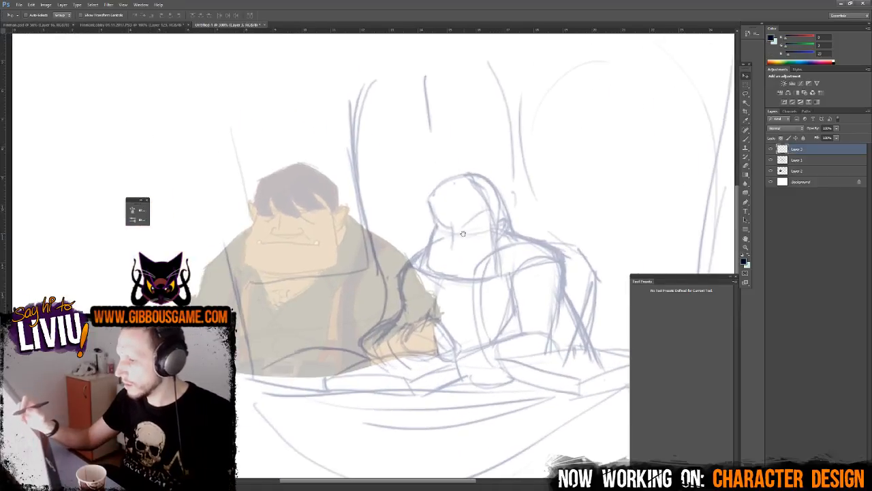
pyautogui.press('b')
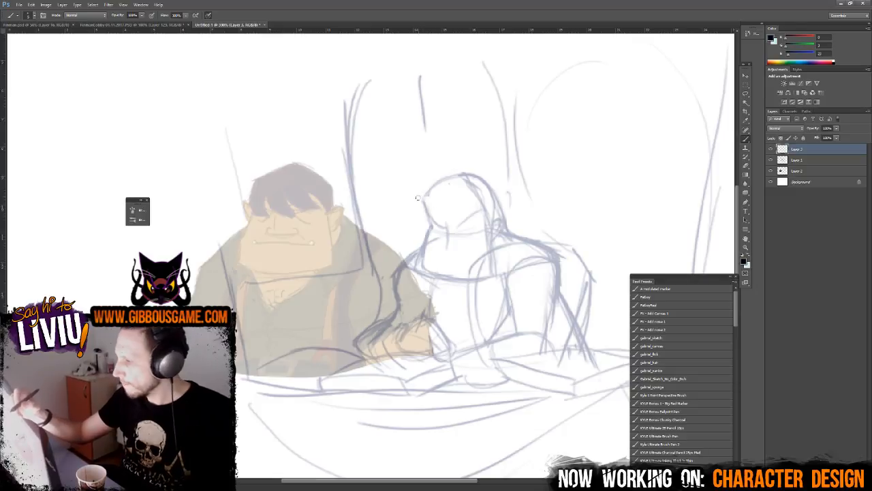
pyautogui.moveTo(418, 198)
pyautogui.mouseDown()
pyautogui.moveTo(422, 222)
pyautogui.moveTo(420, 204)
pyautogui.moveTo(465, 164)
pyautogui.moveTo(494, 175)
pyautogui.mouseUp()
pyautogui.click(812, 160)
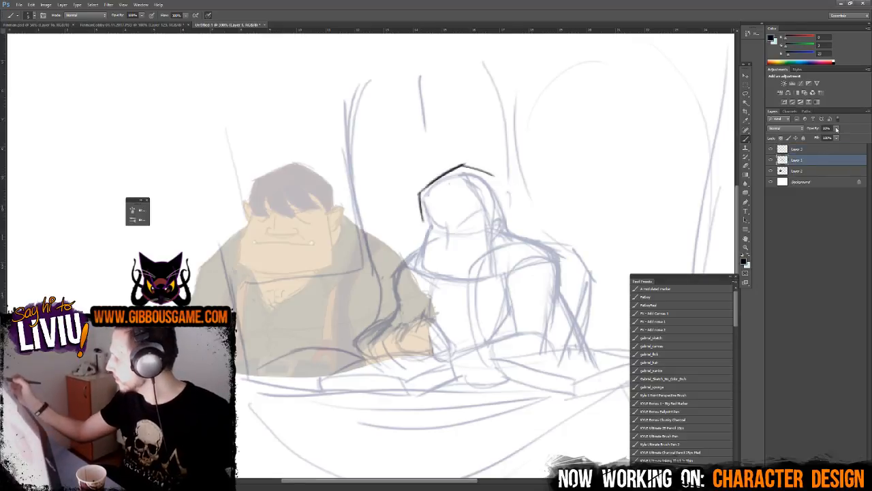
pyautogui.moveTo(835, 128); pyautogui.dragTo(829, 138)
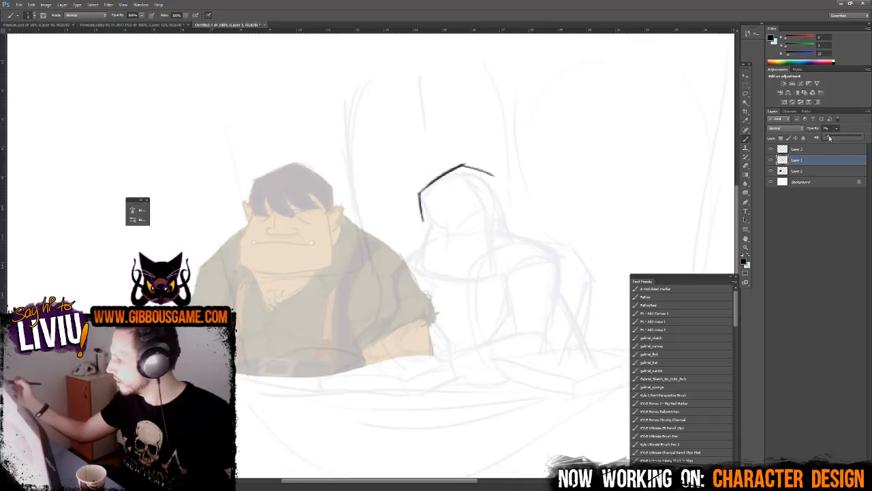
pyautogui.click(821, 152)
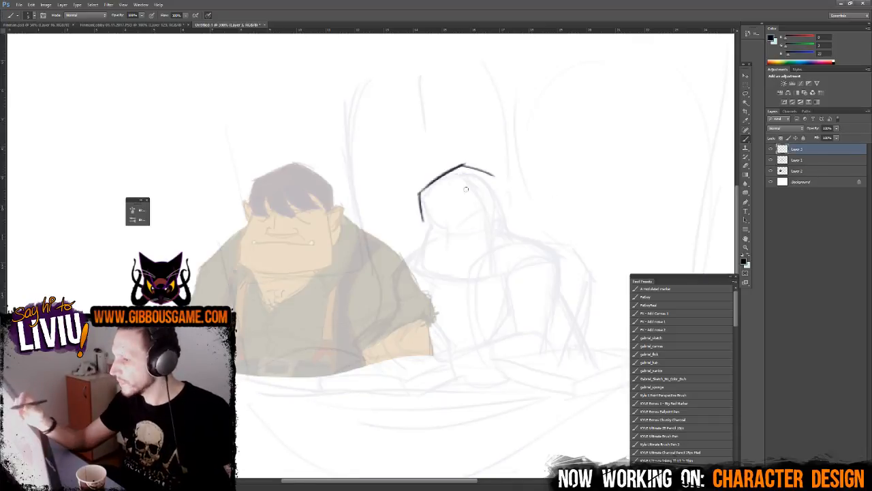
# - Outline the sides of the head and the wide jaw, and rough in both sloping shoulders
pyautogui.moveTo(502, 192); pyautogui.dragTo(503, 206)
pyautogui.moveTo(421, 211); pyautogui.dragTo(420, 276)
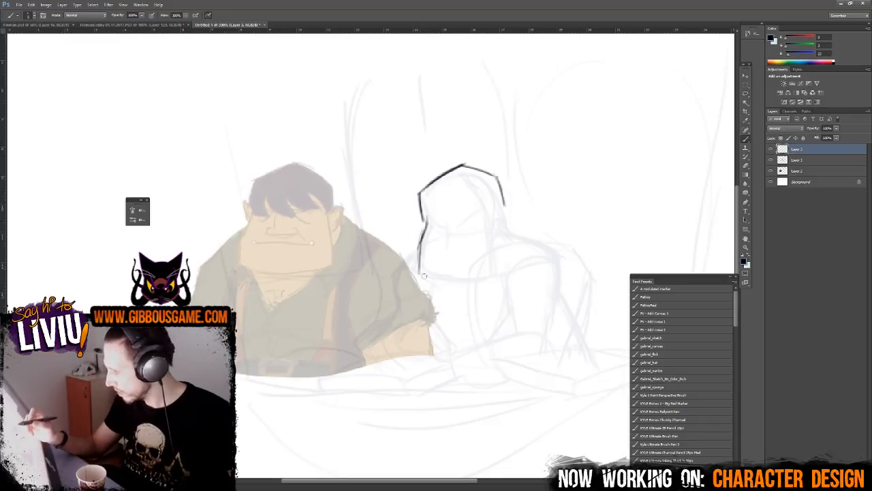
pyautogui.moveTo(502, 192)
pyautogui.mouseDown()
pyautogui.moveTo(511, 276)
pyautogui.moveTo(511, 257)
pyautogui.moveTo(420, 288)
pyautogui.moveTo(509, 211)
pyautogui.moveTo(556, 235)
pyautogui.moveTo(520, 212)
pyautogui.moveTo(538, 257)
pyautogui.moveTo(518, 209)
pyautogui.moveTo(548, 227)
pyautogui.moveTo(584, 267)
pyautogui.mouseUp()
pyautogui.moveTo(425, 215)
pyautogui.mouseDown()
pyautogui.moveTo(388, 273)
pyautogui.moveTo(390, 318)
pyautogui.mouseUp()
pyautogui.moveTo(385, 267); pyautogui.dragTo(390, 320)
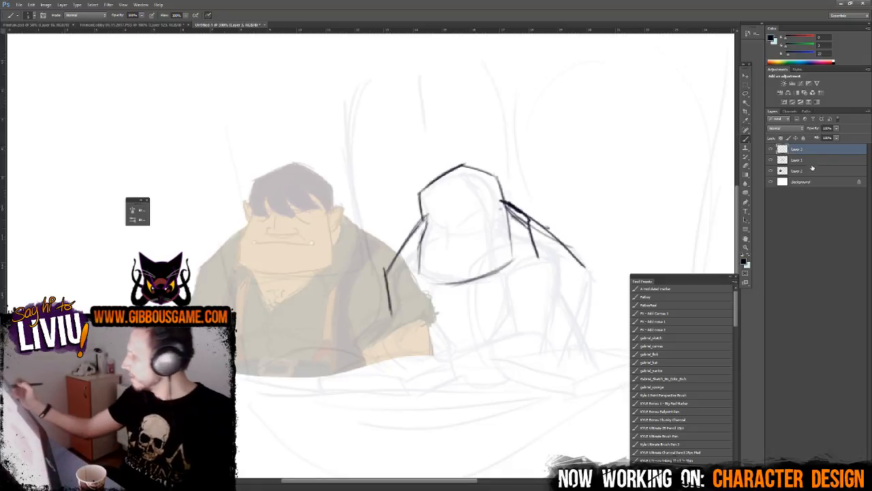
# - Lasso the faded reference character's arm nearest the new drawing and delete it from his layer
pyautogui.click(811, 170)
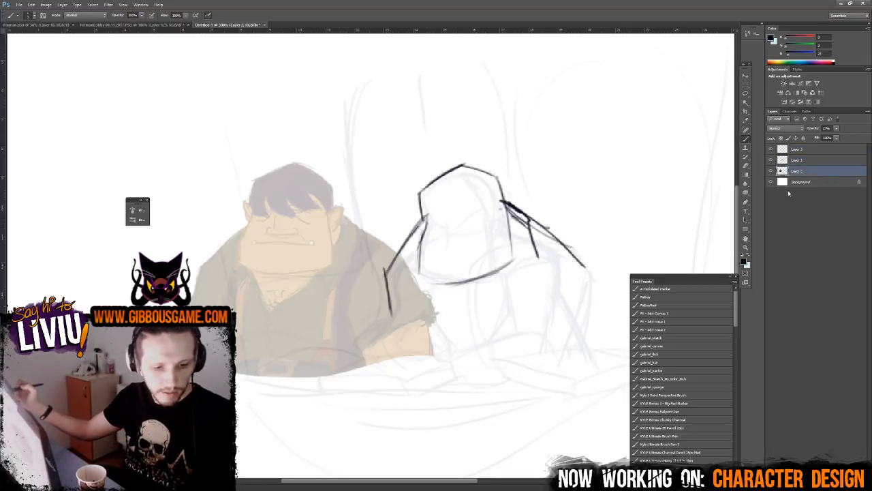
pyautogui.press('l')
pyautogui.moveTo(366, 205)
pyautogui.mouseDown()
pyautogui.moveTo(488, 415)
pyautogui.moveTo(520, 190)
pyautogui.moveTo(334, 161)
pyautogui.mouseUp()
pyautogui.press('Delete')
pyautogui.hotkey('ctrl', 'd')
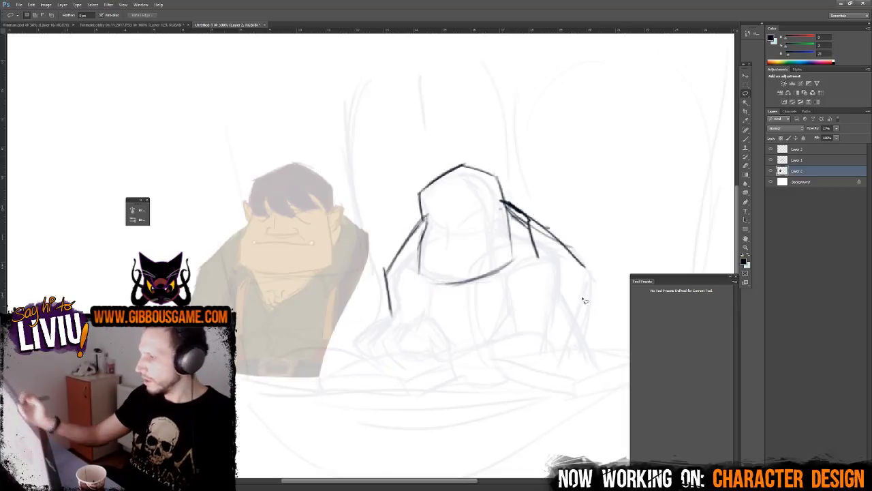
# - On the top drawing layer, sketch the left-hand arm with its rolled sleeve, forearm and fist resting on the desk
pyautogui.click(806, 160)
pyautogui.click(801, 149)
pyautogui.press('b')
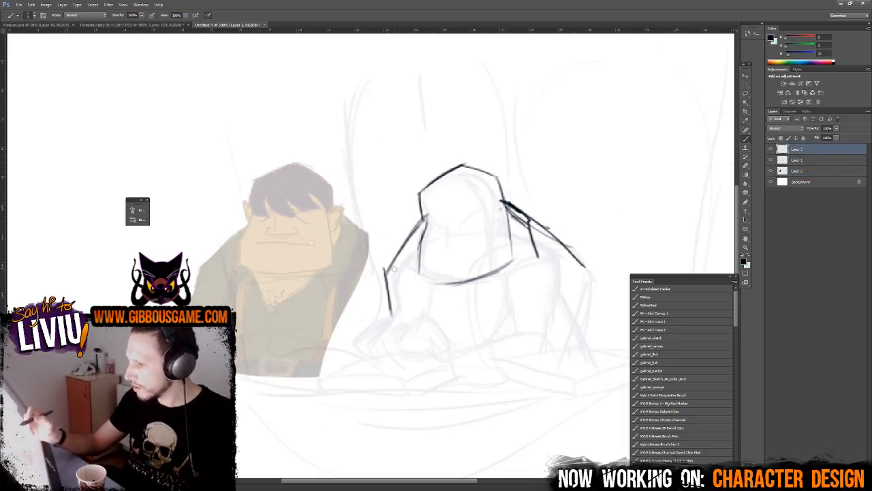
pyautogui.moveTo(423, 220)
pyautogui.mouseDown()
pyautogui.moveTo(376, 273)
pyautogui.moveTo(357, 332)
pyautogui.mouseUp()
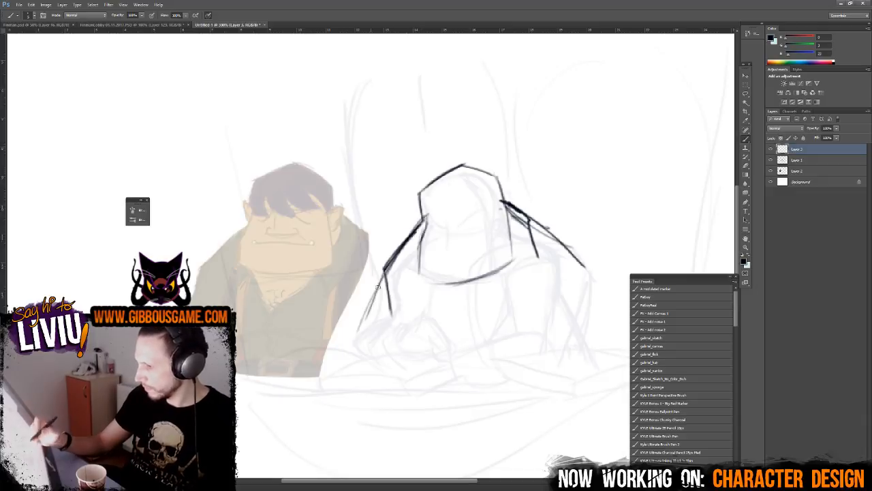
pyautogui.moveTo(387, 271); pyautogui.dragTo(347, 362)
pyautogui.moveTo(371, 296)
pyautogui.mouseDown()
pyautogui.moveTo(348, 368)
pyautogui.moveTo(382, 319)
pyautogui.moveTo(427, 325)
pyautogui.mouseUp()
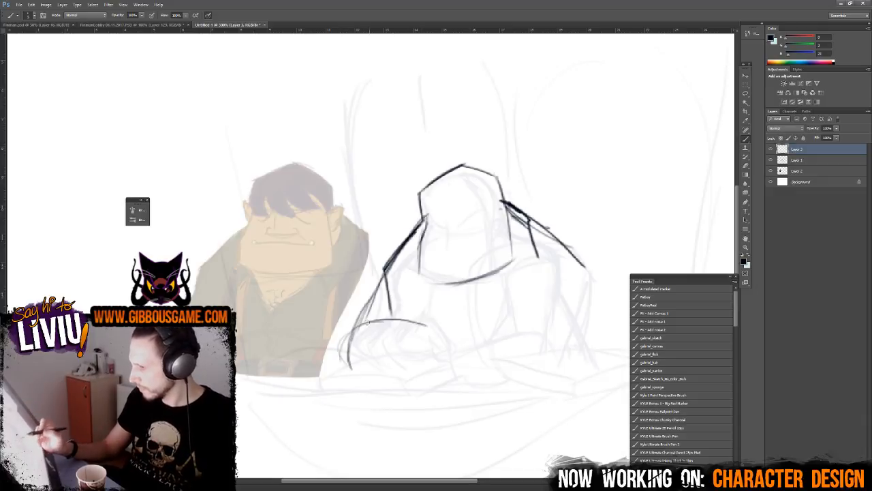
pyautogui.moveTo(399, 351)
pyautogui.mouseDown()
pyautogui.moveTo(429, 317)
pyautogui.moveTo(451, 351)
pyautogui.moveTo(448, 366)
pyautogui.moveTo(431, 348)
pyautogui.moveTo(440, 363)
pyautogui.moveTo(395, 356)
pyautogui.mouseUp()
pyautogui.moveTo(450, 337)
pyautogui.mouseDown()
pyautogui.moveTo(458, 363)
pyautogui.moveTo(424, 360)
pyautogui.moveTo(443, 364)
pyautogui.mouseUp()
pyautogui.moveTo(390, 362)
pyautogui.mouseDown()
pyautogui.moveTo(447, 336)
pyautogui.moveTo(452, 357)
pyautogui.mouseUp()
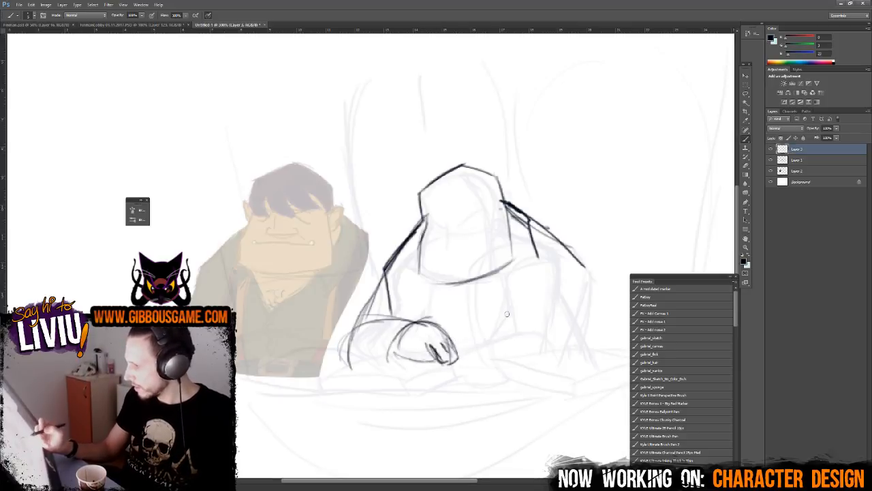
pyautogui.moveTo(424, 217)
pyautogui.mouseDown()
pyautogui.moveTo(374, 293)
pyautogui.moveTo(372, 282)
pyautogui.moveTo(364, 318)
pyautogui.moveTo(349, 326)
pyautogui.moveTo(369, 326)
pyautogui.mouseUp()
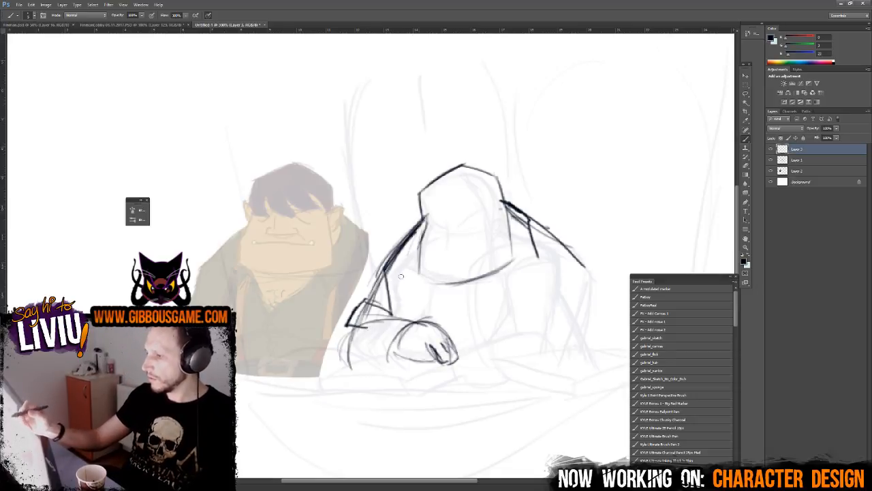
# - Draw the shirt collar and open neckline below the jaw, plus the first vertical chest lines
pyautogui.moveTo(420, 227)
pyautogui.mouseDown()
pyautogui.moveTo(394, 319)
pyautogui.moveTo(425, 270)
pyautogui.moveTo(428, 362)
pyautogui.mouseUp()
pyautogui.moveTo(447, 285)
pyautogui.mouseDown()
pyautogui.moveTo(478, 323)
pyautogui.moveTo(467, 327)
pyautogui.moveTo(463, 312)
pyautogui.moveTo(501, 266)
pyautogui.moveTo(471, 301)
pyautogui.moveTo(510, 271)
pyautogui.moveTo(509, 258)
pyautogui.moveTo(488, 281)
pyautogui.moveTo(493, 268)
pyautogui.moveTo(505, 286)
pyautogui.mouseUp()
pyautogui.moveTo(510, 199)
pyautogui.mouseDown()
pyautogui.moveTo(534, 258)
pyautogui.moveTo(528, 247)
pyautogui.mouseUp()
pyautogui.moveTo(454, 280); pyautogui.dragTo(444, 300)
pyautogui.moveTo(428, 274); pyautogui.dragTo(431, 304)
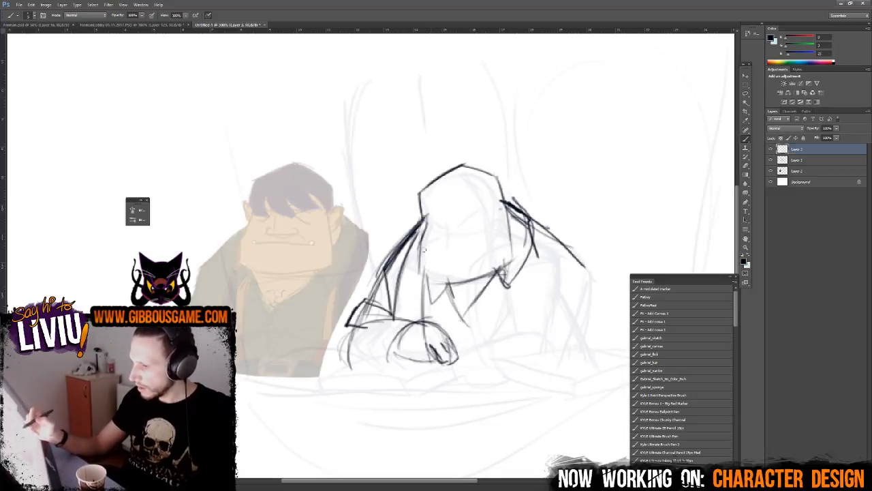
pyautogui.moveTo(508, 271); pyautogui.dragTo(492, 353)
pyautogui.moveTo(422, 276)
pyautogui.mouseDown()
pyautogui.moveTo(422, 312)
pyautogui.moveTo(435, 332)
pyautogui.mouseUp()
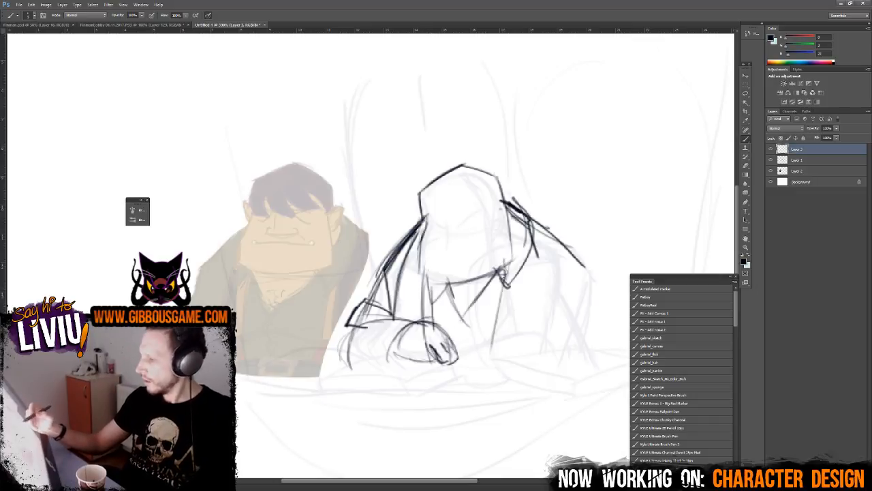
# - Sketch the right side of the torso and the right-hand arm, running from the shoulder down to the desk
pyautogui.moveTo(501, 283)
pyautogui.mouseDown()
pyautogui.moveTo(492, 360)
pyautogui.moveTo(505, 359)
pyautogui.mouseUp()
pyautogui.moveTo(545, 235); pyautogui.dragTo(501, 334)
pyautogui.moveTo(535, 252); pyautogui.dragTo(499, 331)
pyautogui.moveTo(540, 227)
pyautogui.mouseDown()
pyautogui.moveTo(596, 285)
pyautogui.moveTo(594, 274)
pyautogui.moveTo(584, 279)
pyautogui.moveTo(529, 354)
pyautogui.mouseUp()
pyautogui.moveTo(590, 274); pyautogui.dragTo(538, 357)
pyautogui.moveTo(591, 277); pyautogui.dragTo(568, 304)
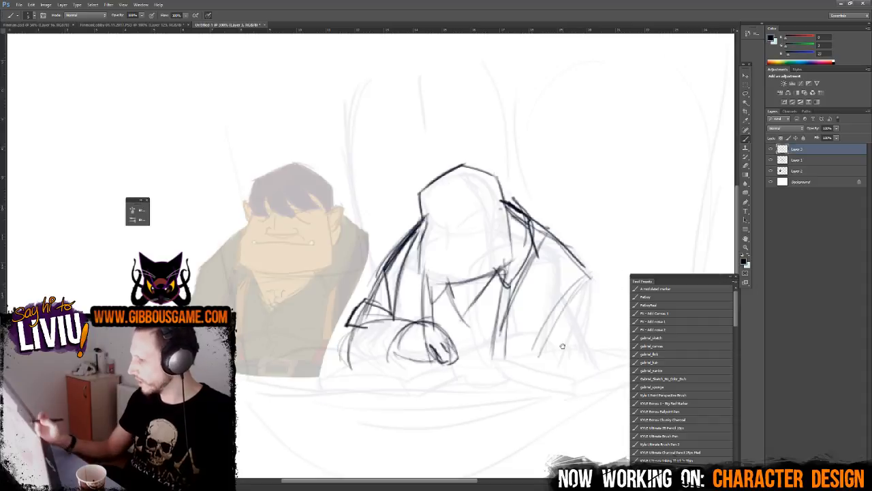
pyautogui.moveTo(555, 346); pyautogui.dragTo(440, 325)
pyautogui.moveTo(477, 247)
pyautogui.mouseDown()
pyautogui.moveTo(487, 283)
pyautogui.moveTo(431, 331)
pyautogui.mouseUp()
pyautogui.moveTo(413, 247); pyautogui.dragTo(384, 342)
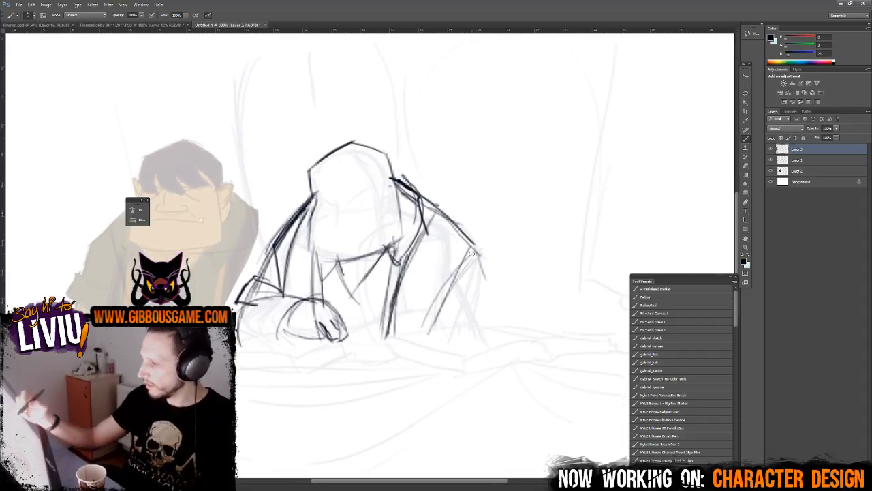
pyautogui.scroll(-1, 493, 307)
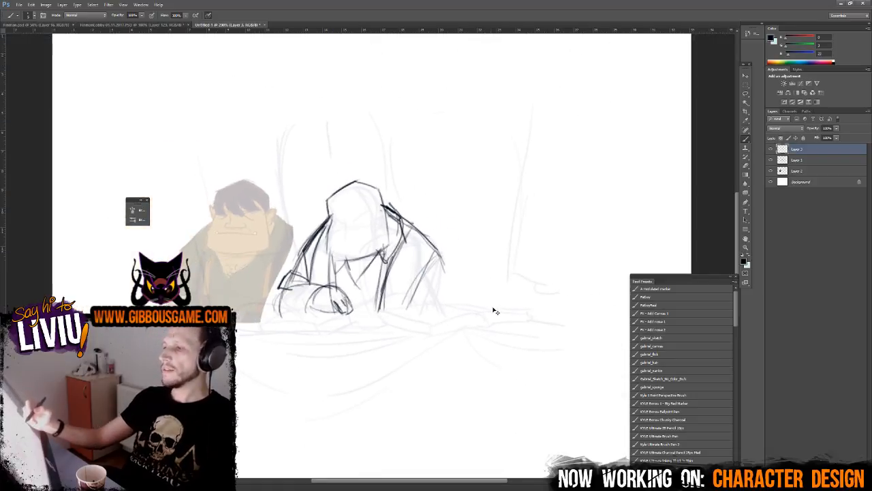
# - Close the floating panel and draw the outer contour of the right-hand arm from the shoulder down to the desk
pyautogui.scroll(1, 497, 311)
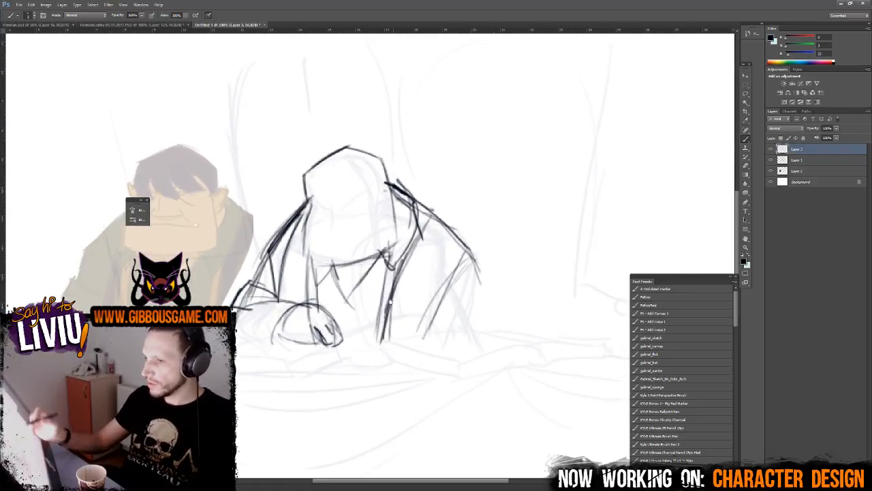
pyautogui.click(146, 200)
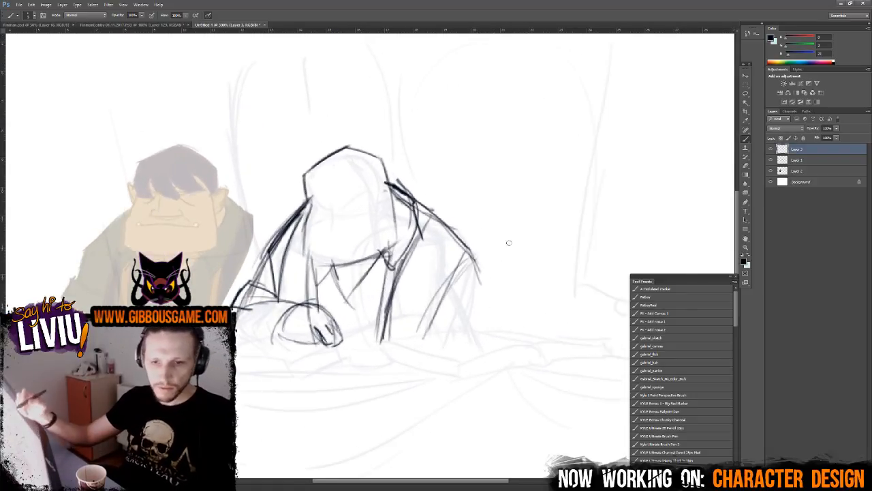
pyautogui.moveTo(463, 244); pyautogui.dragTo(485, 285)
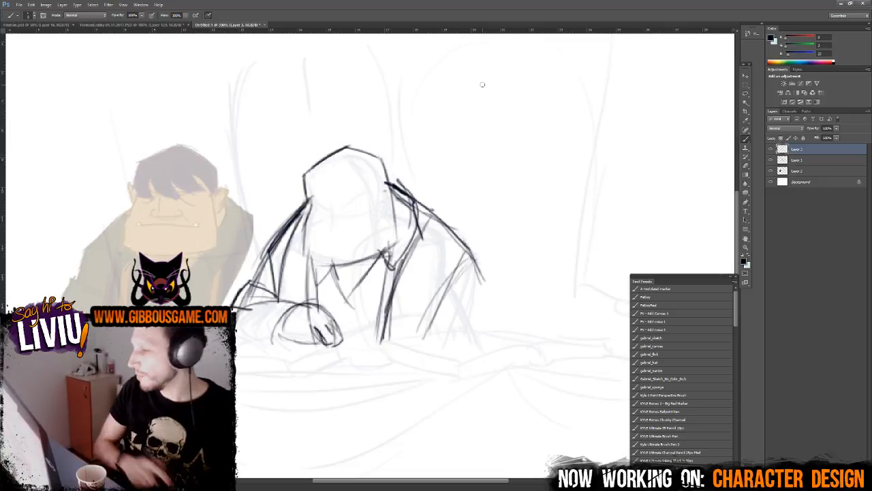
pyautogui.moveTo(400, 193)
pyautogui.mouseDown()
pyautogui.moveTo(475, 253)
pyautogui.moveTo(494, 344)
pyautogui.mouseUp()
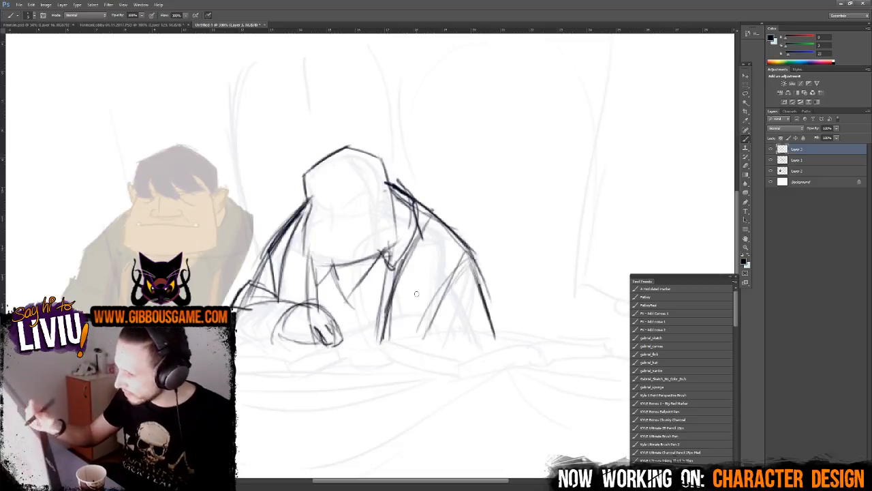
# - Reinforce the left-hand sleeve and elbow, then outline the underside of the forearm along the desk
pyautogui.moveTo(252, 286)
pyautogui.mouseDown()
pyautogui.moveTo(282, 230)
pyautogui.moveTo(279, 302)
pyautogui.mouseUp()
pyautogui.moveTo(293, 221); pyautogui.dragTo(279, 302)
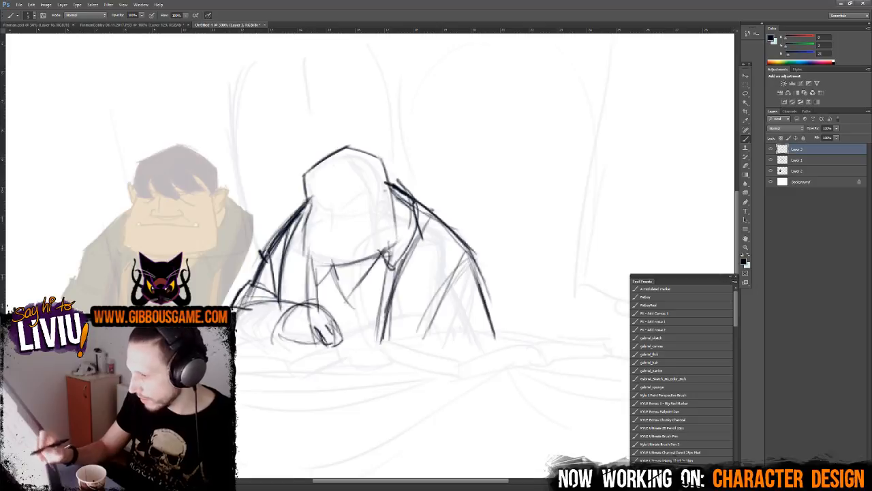
pyautogui.moveTo(282, 336); pyautogui.dragTo(242, 348)
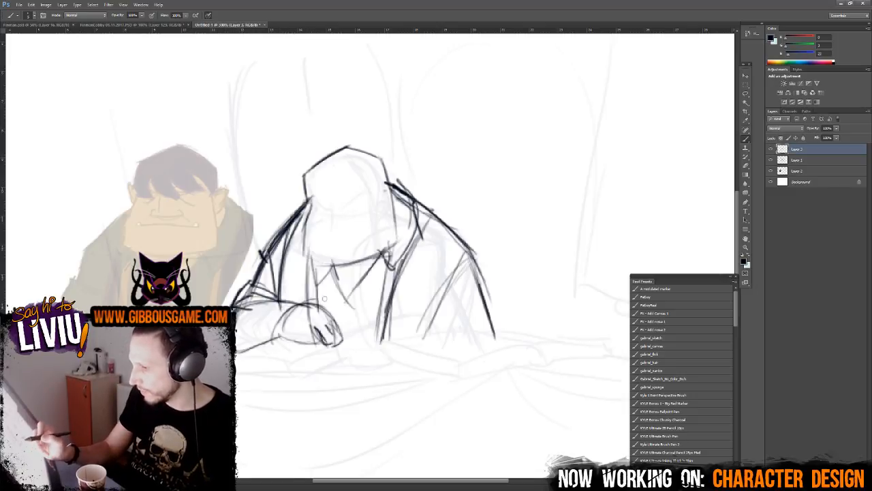
pyautogui.moveTo(396, 308); pyautogui.dragTo(515, 269)
pyautogui.moveTo(350, 304)
pyautogui.mouseDown()
pyautogui.moveTo(326, 323)
pyautogui.moveTo(437, 300)
pyautogui.mouseUp()
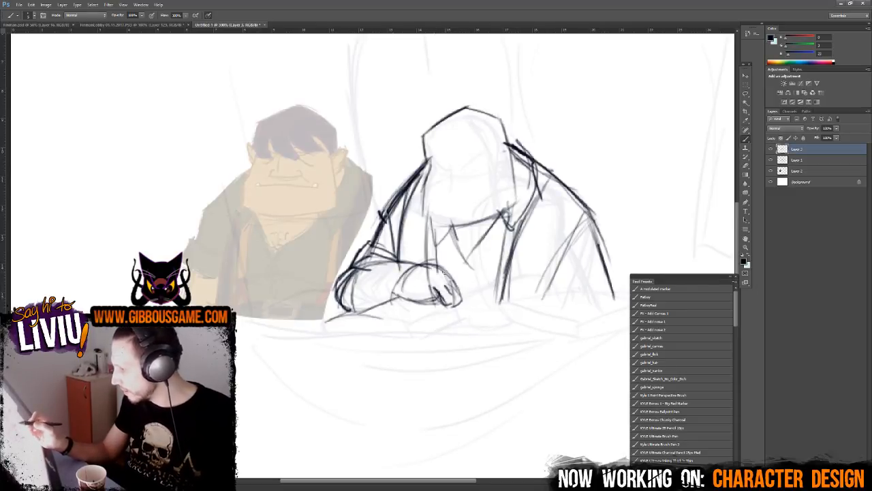
# - Strengthen the left edge of the head and draw the jaw outline around to the right cheek
pyautogui.moveTo(453, 278)
pyautogui.mouseDown()
pyautogui.moveTo(459, 304)
pyautogui.moveTo(462, 289)
pyautogui.moveTo(470, 305)
pyautogui.moveTo(393, 361)
pyautogui.mouseUp()
pyautogui.moveTo(346, 213)
pyautogui.mouseDown()
pyautogui.moveTo(351, 244)
pyautogui.moveTo(344, 215)
pyautogui.moveTo(388, 182)
pyautogui.mouseUp()
pyautogui.hotkey('ctrl', 'z')
pyautogui.moveTo(349, 218)
pyautogui.mouseDown()
pyautogui.moveTo(386, 181)
pyautogui.moveTo(347, 266)
pyautogui.moveTo(347, 287)
pyautogui.mouseUp()
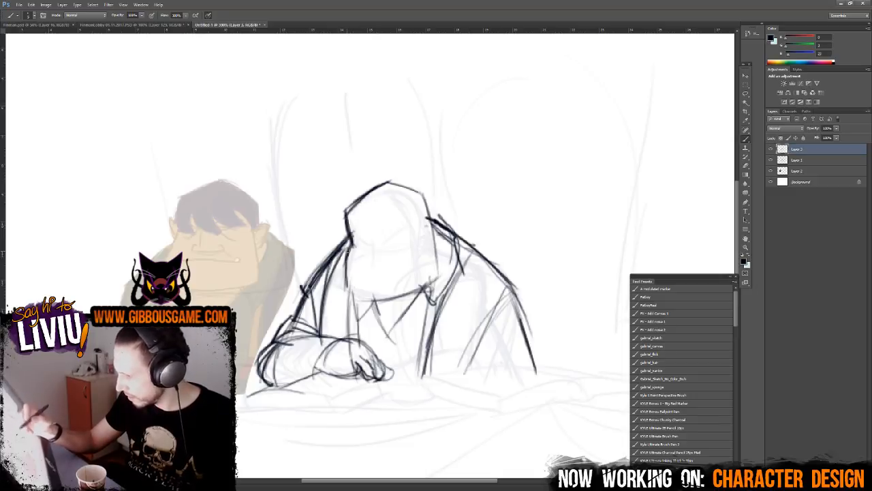
pyautogui.moveTo(347, 252)
pyautogui.mouseDown()
pyautogui.moveTo(347, 289)
pyautogui.moveTo(368, 301)
pyautogui.moveTo(398, 305)
pyautogui.moveTo(445, 278)
pyautogui.moveTo(440, 287)
pyautogui.mouseUp()
pyautogui.moveTo(436, 249); pyautogui.dragTo(439, 277)
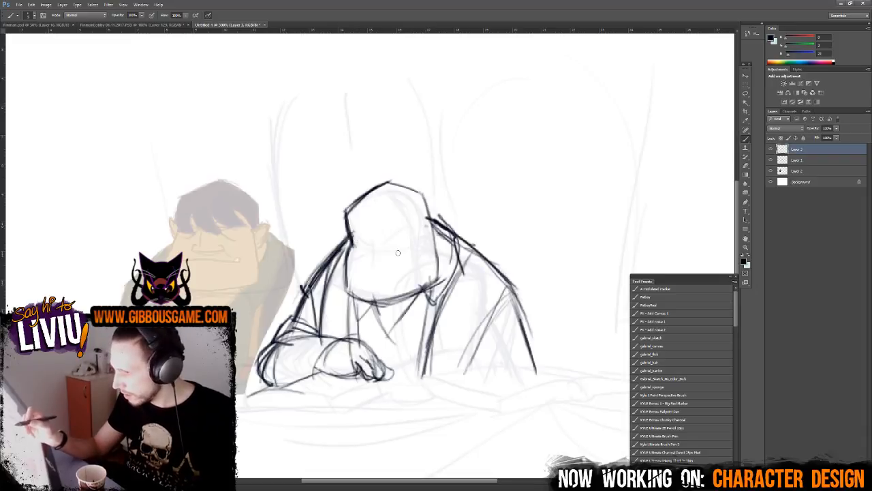
# - Add both ears, a curved brow line and a vertical centre line to the head, erasing the shoulder line overlapping the right-hand ear
pyautogui.moveTo(424, 247)
pyautogui.mouseDown()
pyautogui.moveTo(436, 208)
pyautogui.moveTo(439, 242)
pyautogui.mouseUp()
pyautogui.press('e')
pyautogui.moveTo(443, 206)
pyautogui.mouseDown()
pyautogui.moveTo(444, 239)
pyautogui.moveTo(447, 228)
pyautogui.moveTo(439, 216)
pyautogui.moveTo(441, 248)
pyautogui.mouseUp()
pyautogui.press('b')
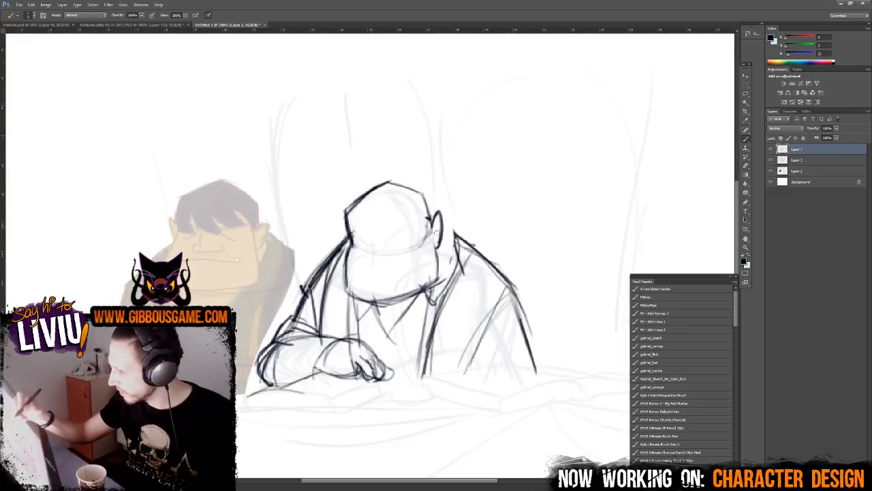
pyautogui.moveTo(354, 229); pyautogui.dragTo(344, 247)
pyautogui.moveTo(349, 226)
pyautogui.mouseDown()
pyautogui.moveTo(341, 242)
pyautogui.moveTo(373, 253)
pyautogui.moveTo(435, 235)
pyautogui.mouseUp()
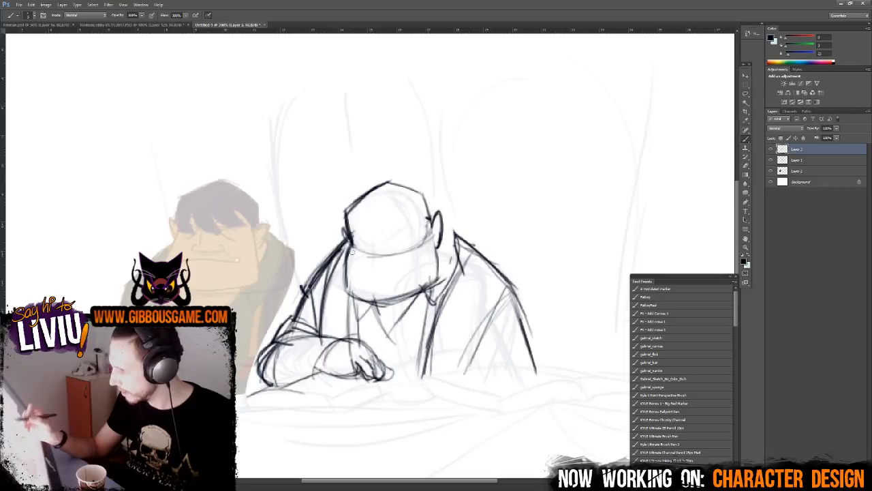
pyautogui.moveTo(388, 185)
pyautogui.mouseDown()
pyautogui.moveTo(371, 230)
pyautogui.moveTo(374, 297)
pyautogui.mouseUp()
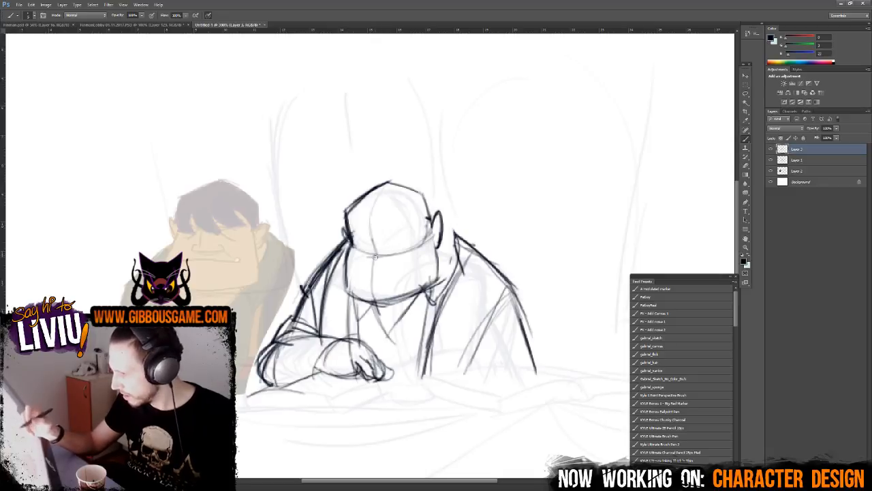
pyautogui.moveTo(350, 248)
pyautogui.mouseDown()
pyautogui.moveTo(343, 292)
pyautogui.moveTo(400, 303)
pyautogui.moveTo(432, 285)
pyautogui.mouseUp()
# - Join the right-hand shoulder to the ear and darken the open collar and the outer contours of both arms
pyautogui.moveTo(434, 236)
pyautogui.mouseDown()
pyautogui.moveTo(439, 279)
pyautogui.moveTo(459, 236)
pyautogui.mouseUp()
pyautogui.moveTo(369, 303)
pyautogui.mouseDown()
pyautogui.moveTo(351, 328)
pyautogui.moveTo(388, 339)
pyautogui.mouseUp()
pyautogui.moveTo(416, 302)
pyautogui.mouseDown()
pyautogui.moveTo(389, 352)
pyautogui.moveTo(394, 336)
pyautogui.mouseUp()
pyautogui.moveTo(477, 252); pyautogui.dragTo(540, 349)
pyautogui.moveTo(522, 306); pyautogui.dragTo(542, 363)
pyautogui.moveTo(313, 282); pyautogui.dragTo(293, 319)
pyautogui.moveTo(351, 235); pyautogui.dragTo(310, 285)
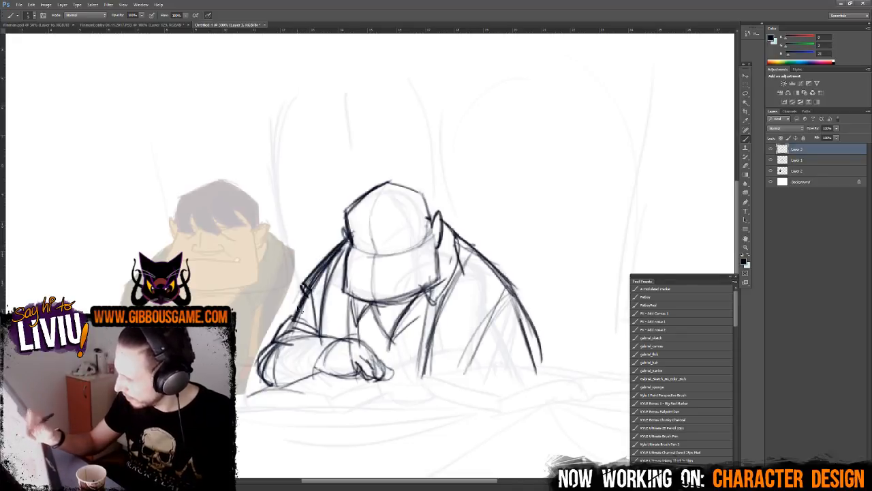
# - Darken the left-hand shoulder and ear contours and draw the broad nose on the lower face
pyautogui.scroll(-5, 296, 307)
pyautogui.scroll(4, 296, 307)
pyautogui.scroll(2, 298, 308)
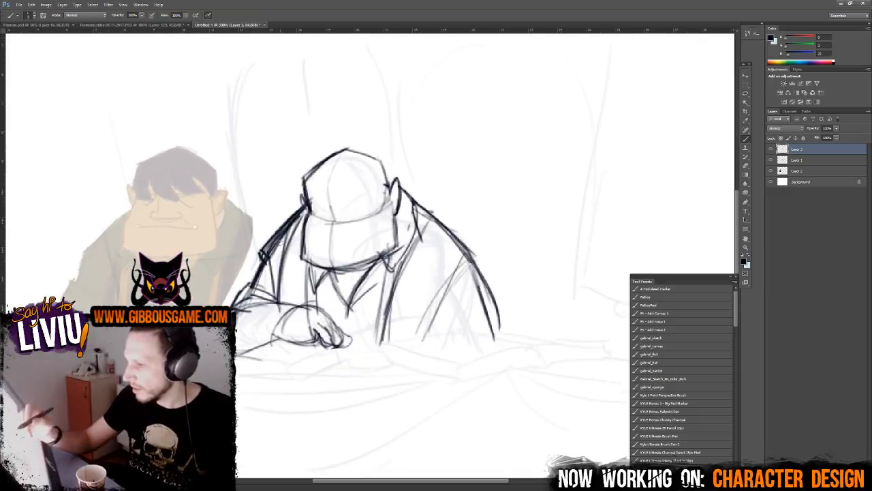
pyautogui.moveTo(307, 205)
pyautogui.mouseDown()
pyautogui.moveTo(263, 248)
pyautogui.moveTo(256, 285)
pyautogui.moveTo(299, 212)
pyautogui.mouseUp()
pyautogui.moveTo(270, 235)
pyautogui.mouseDown()
pyautogui.moveTo(301, 208)
pyautogui.moveTo(298, 193)
pyautogui.moveTo(304, 202)
pyautogui.mouseUp()
pyautogui.moveTo(306, 170); pyautogui.dragTo(307, 198)
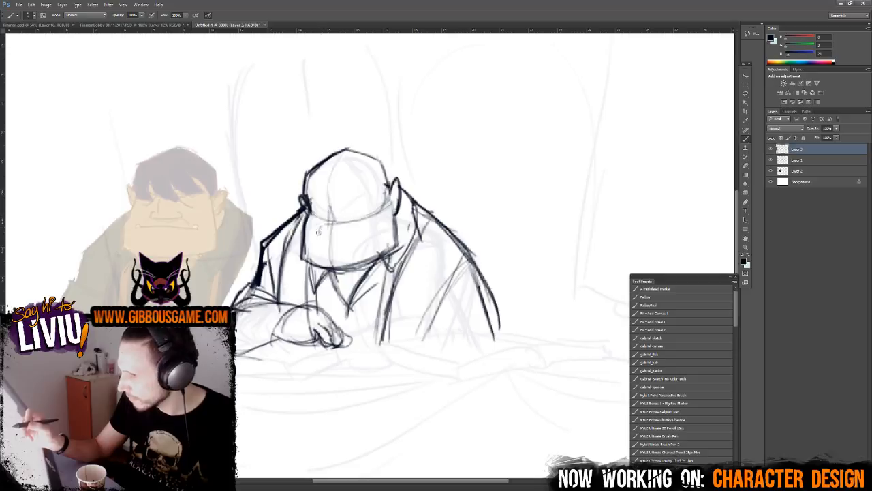
pyautogui.moveTo(318, 232); pyautogui.dragTo(357, 232)
pyautogui.moveTo(351, 225); pyautogui.dragTo(353, 236)
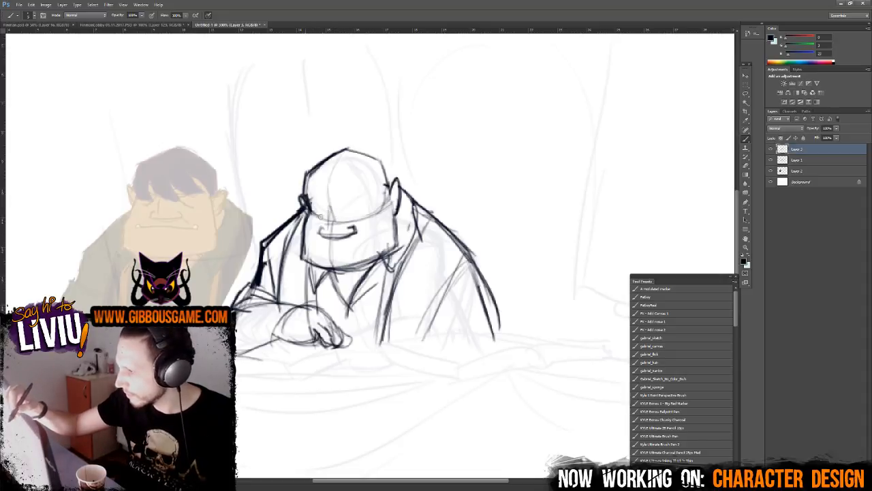
# - Erase the heavy lines inside the left-hand ear and reduce the eraser size for finer clean-up
pyautogui.press('e')
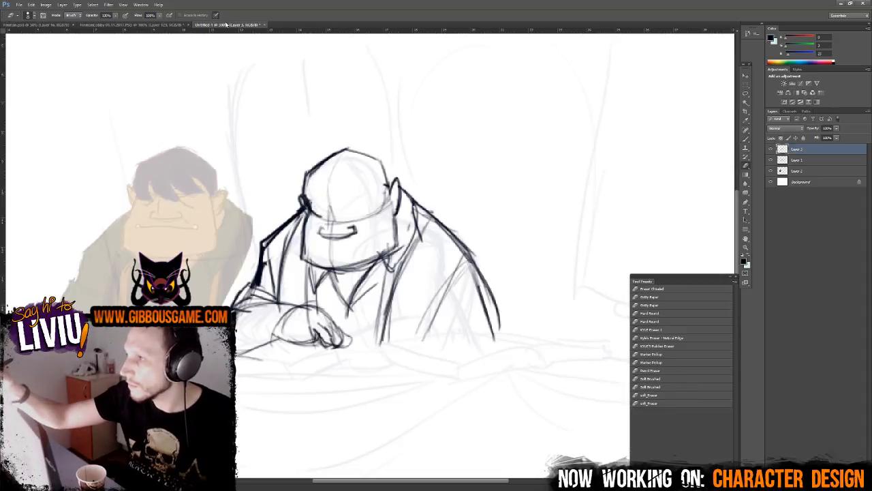
pyautogui.moveTo(320, 197)
pyautogui.mouseDown()
pyautogui.moveTo(315, 191)
pyautogui.moveTo(315, 209)
pyautogui.mouseUp()
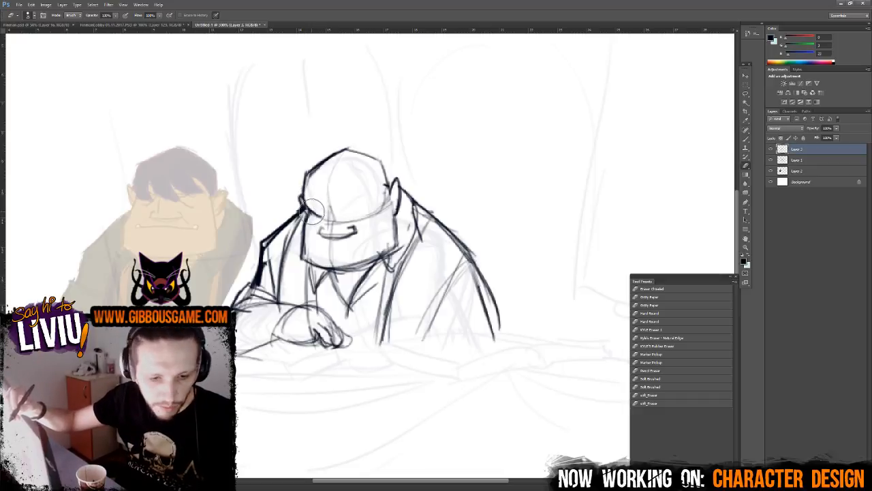
pyautogui.press('[')
pyautogui.press('[')
pyautogui.press('[')
pyautogui.press('[')
pyautogui.press('[')
pyautogui.press('[')
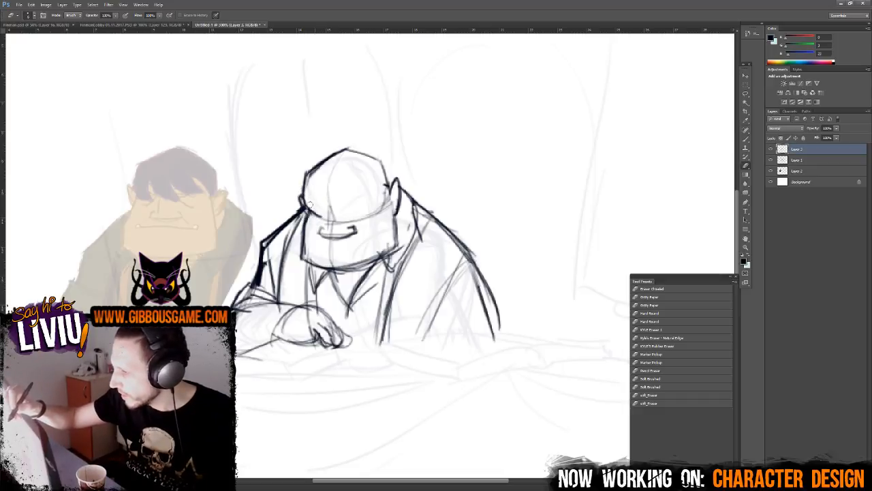
# - Draw the jagged fringe of hair across the forehead and reinforce the right side of the face
pyautogui.press('b')
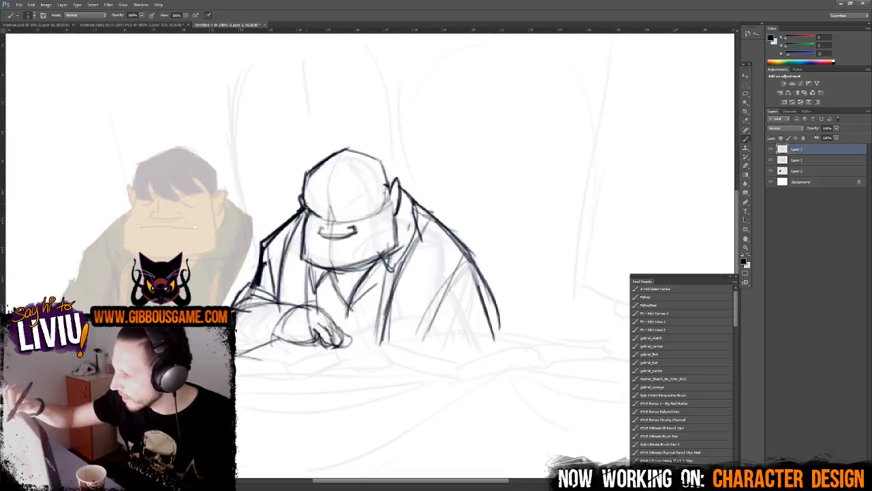
pyautogui.moveTo(308, 204)
pyautogui.mouseDown()
pyautogui.moveTo(341, 222)
pyautogui.moveTo(330, 232)
pyautogui.moveTo(320, 222)
pyautogui.moveTo(339, 203)
pyautogui.moveTo(332, 197)
pyautogui.moveTo(359, 208)
pyautogui.moveTo(360, 184)
pyautogui.moveTo(389, 203)
pyautogui.mouseUp()
pyautogui.hotkey('ctrl', 'z')
pyautogui.moveTo(383, 165)
pyautogui.mouseDown()
pyautogui.moveTo(390, 206)
pyautogui.moveTo(389, 179)
pyautogui.moveTo(398, 207)
pyautogui.moveTo(397, 251)
pyautogui.mouseUp()
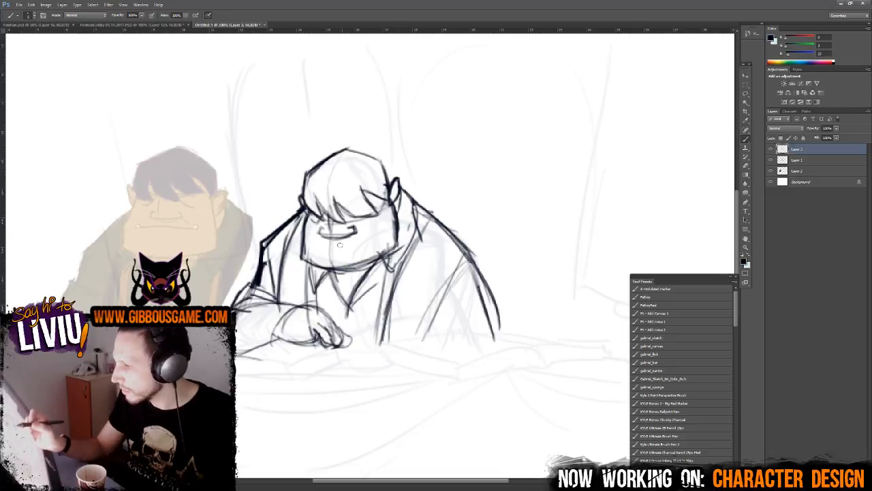
# - Lighten the heavy jaw line with the eraser, redraw the chin more cleanly and add the wide mouth
pyautogui.moveTo(303, 227); pyautogui.dragTo(303, 265)
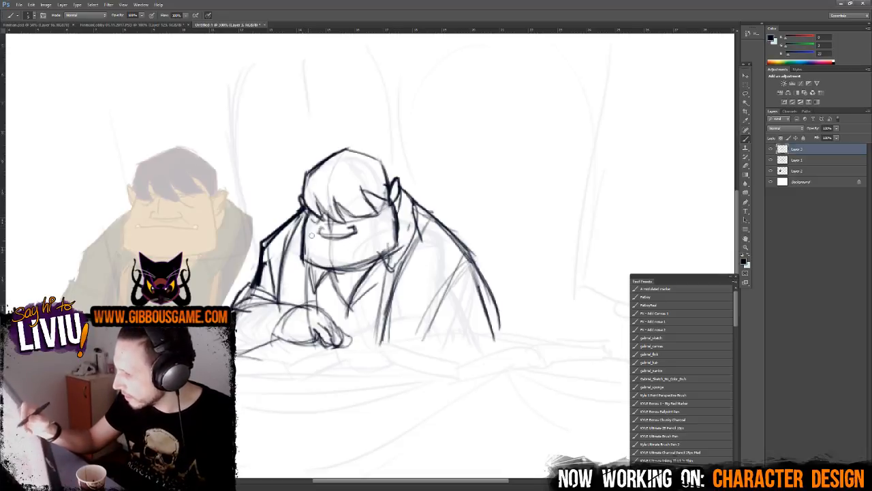
pyautogui.press('e')
pyautogui.moveTo(307, 228)
pyautogui.mouseDown()
pyautogui.moveTo(323, 262)
pyautogui.moveTo(362, 264)
pyautogui.moveTo(386, 258)
pyautogui.mouseUp()
pyautogui.press('b')
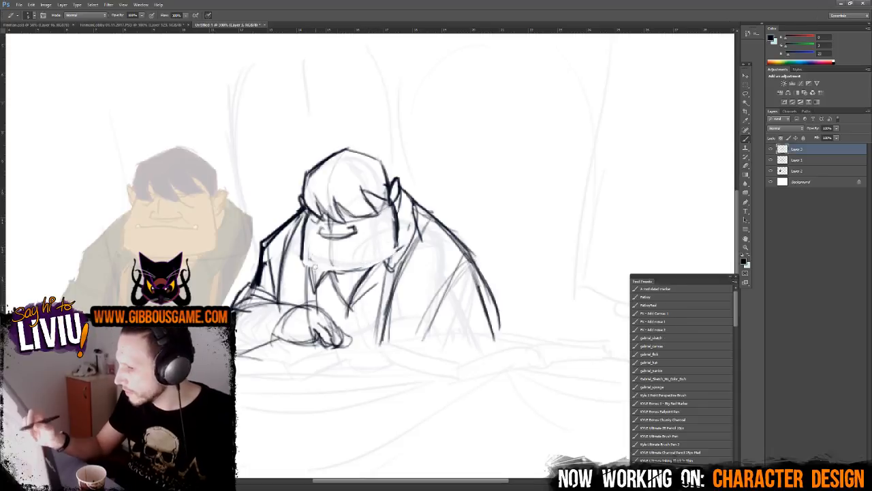
pyautogui.moveTo(304, 262)
pyautogui.mouseDown()
pyautogui.moveTo(338, 275)
pyautogui.moveTo(386, 257)
pyautogui.mouseUp()
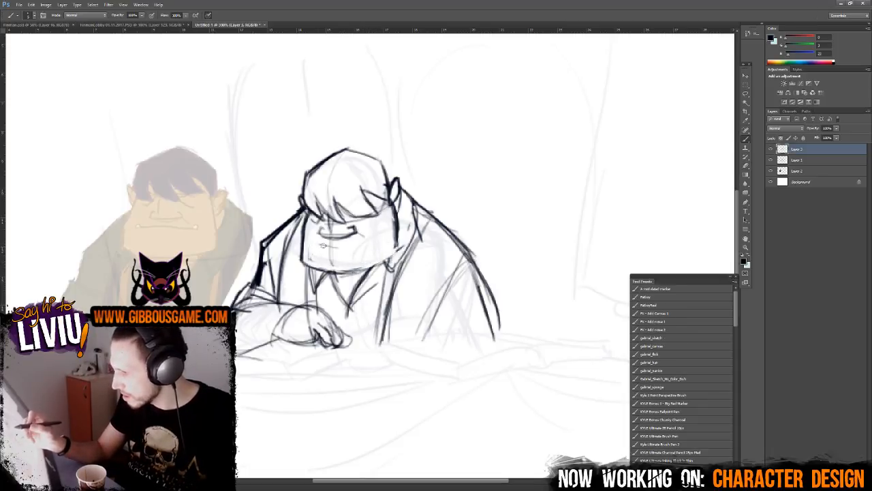
pyautogui.moveTo(324, 245)
pyautogui.mouseDown()
pyautogui.moveTo(376, 241)
pyautogui.moveTo(319, 245)
pyautogui.mouseUp()
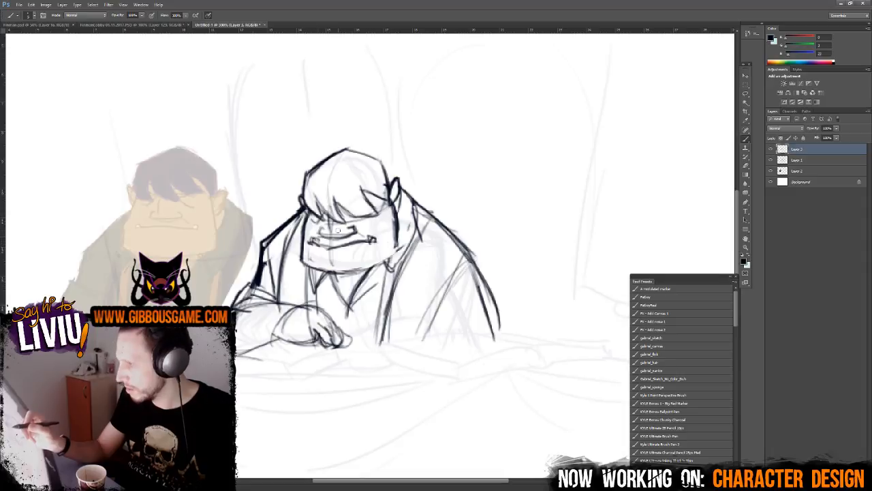
# - Erase and redraw the right cheek edge below the ear, and restate the adjoining shoulder line
pyautogui.moveTo(391, 202); pyautogui.dragTo(397, 250)
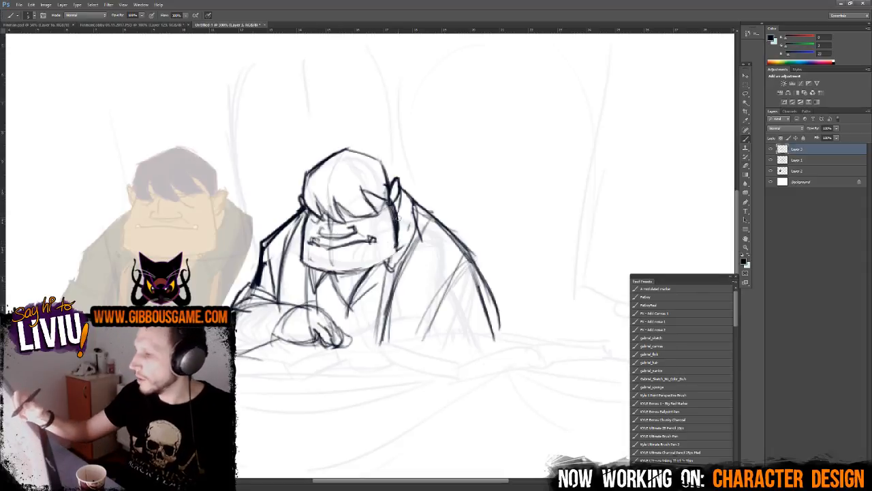
pyautogui.press('e')
pyautogui.moveTo(396, 205)
pyautogui.mouseDown()
pyautogui.moveTo(402, 237)
pyautogui.moveTo(404, 208)
pyautogui.moveTo(411, 266)
pyautogui.mouseUp()
pyautogui.press('b')
pyautogui.moveTo(422, 218); pyautogui.dragTo(473, 259)
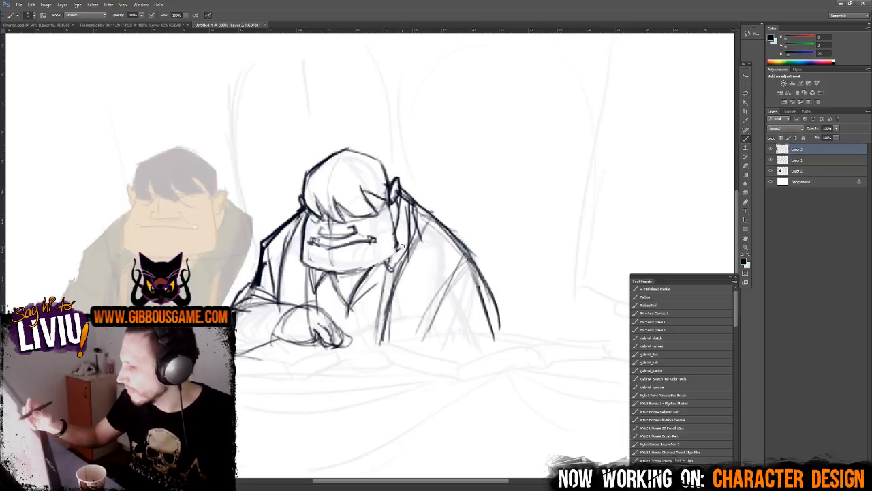
# - Lasso the whole head and rotate it slightly counter-clockwise with Free Transform
pyautogui.scroll(-5, 252, 303)
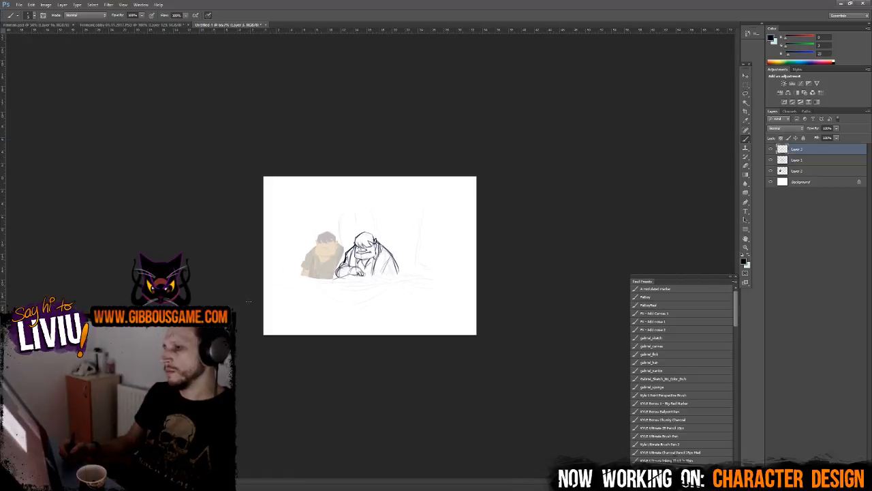
pyautogui.scroll(2, 251, 305)
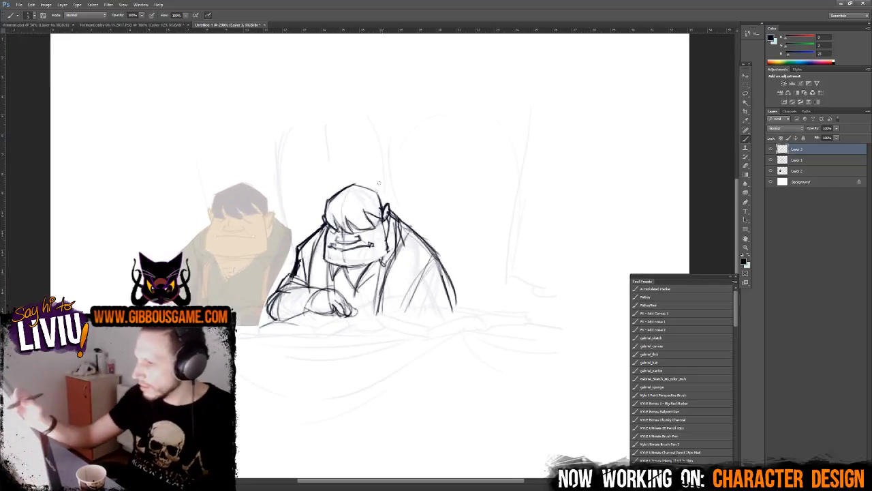
pyautogui.hotkey('ctrl', '+')
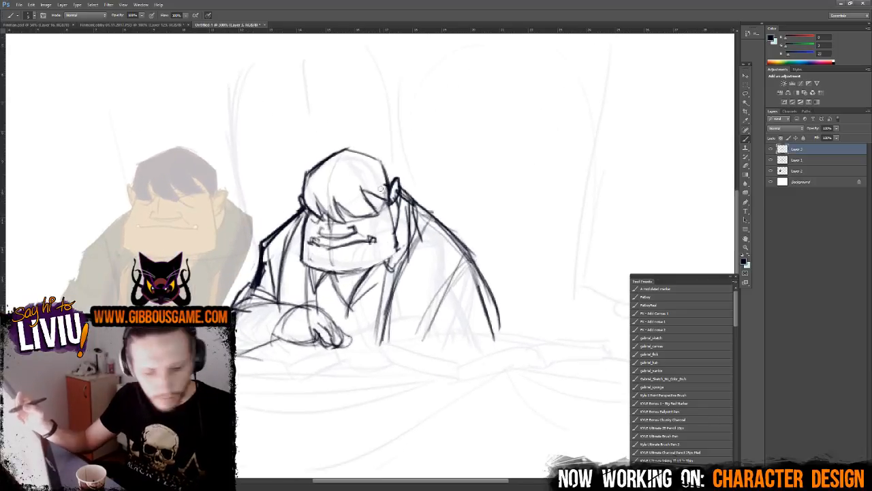
pyautogui.press('l')
pyautogui.moveTo(384, 159)
pyautogui.mouseDown()
pyautogui.moveTo(315, 163)
pyautogui.moveTo(300, 203)
pyautogui.moveTo(304, 269)
pyautogui.moveTo(385, 265)
pyautogui.moveTo(405, 204)
pyautogui.moveTo(390, 163)
pyautogui.moveTo(400, 144)
pyautogui.mouseUp()
pyautogui.hotkey('ctrl', 't')
pyautogui.moveTo(402, 284); pyautogui.dragTo(405, 281)
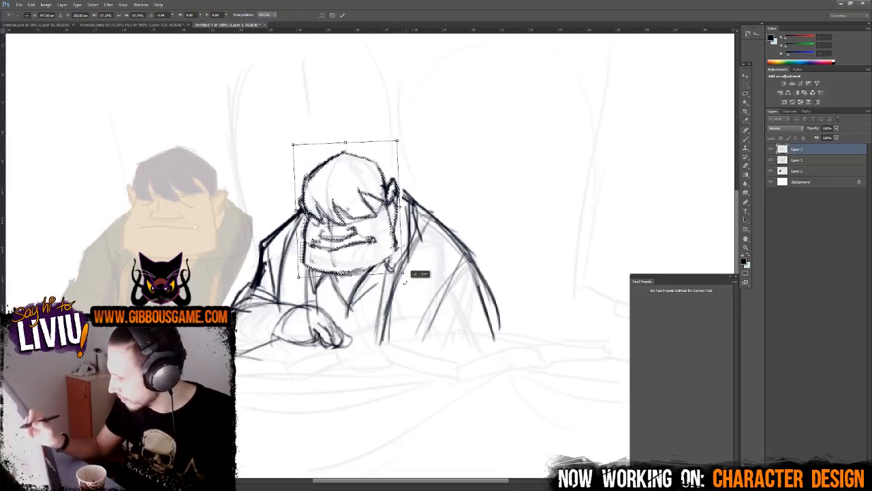
pyautogui.press('Return')
# - Shift the selected head slightly left on the shoulders and rotate it a little further counter-clockwise
pyautogui.press('b')
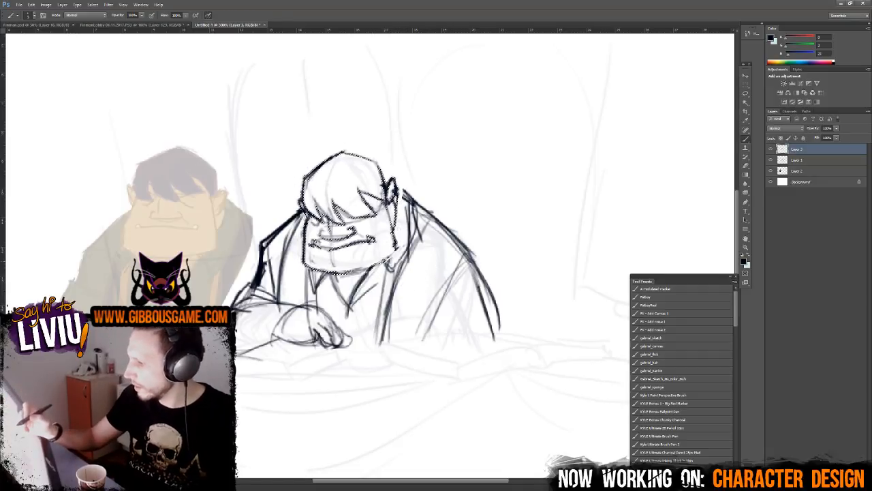
pyautogui.press('v')
pyautogui.moveTo(391, 248); pyautogui.dragTo(384, 250)
pyautogui.hotkey('ctrl', 't')
pyautogui.moveTo(407, 278); pyautogui.dragTo(417, 266)
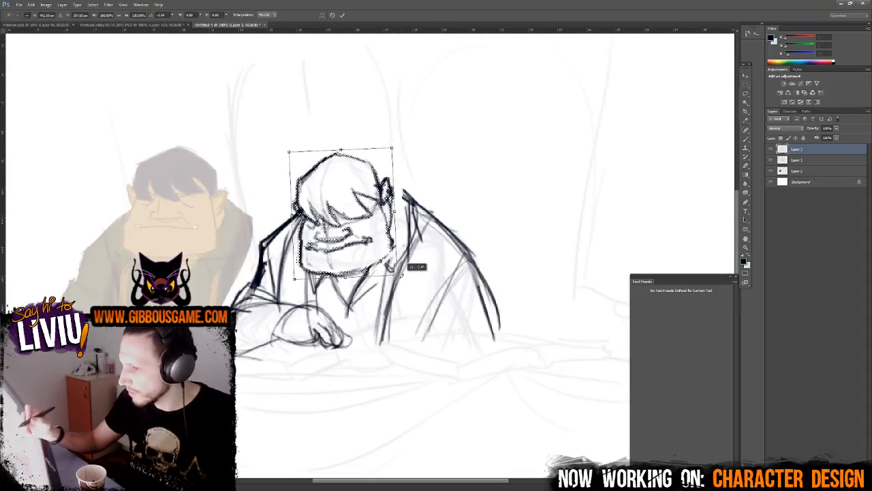
# - Apply the head's transformation, deselect it, then clean up and redraw the shirt collar under the chin
pyautogui.press('Return')
pyautogui.hotkey('ctrl', 'd')
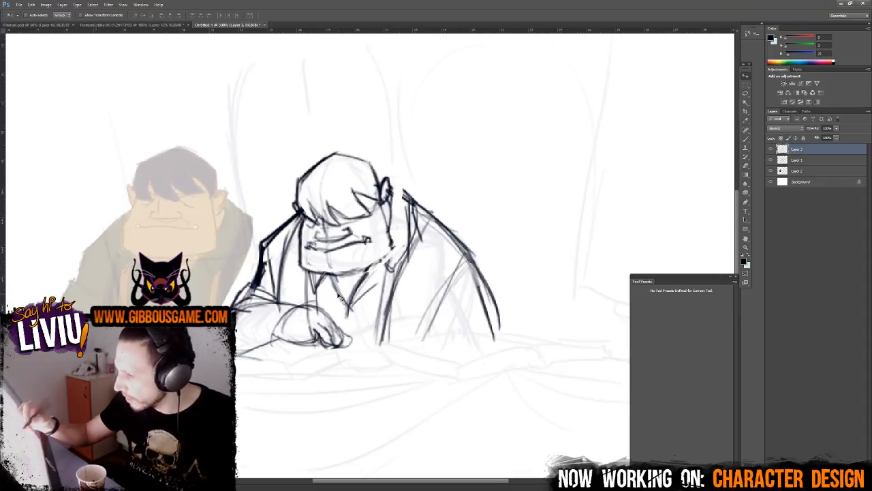
pyautogui.press('e')
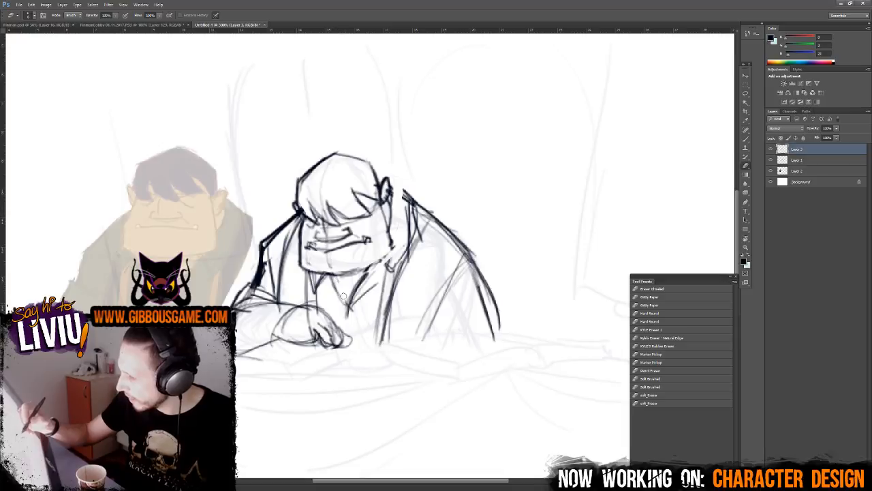
pyautogui.press('b')
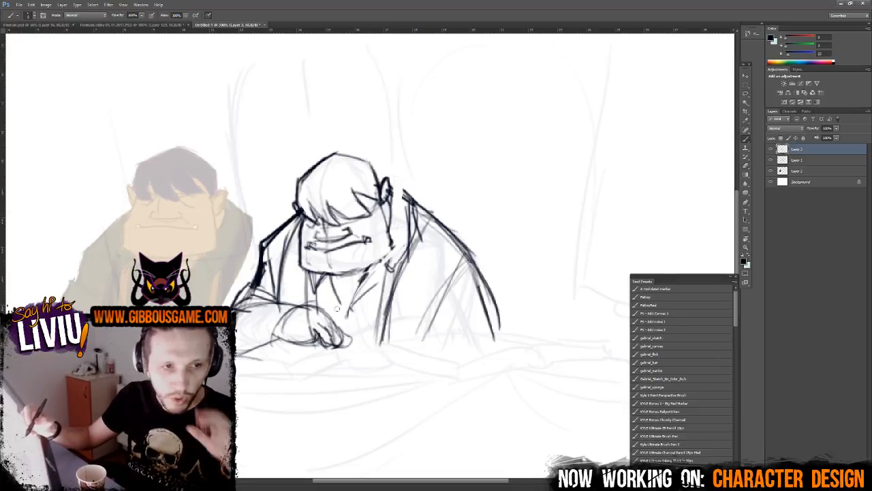
pyautogui.moveTo(344, 272)
pyautogui.mouseDown()
pyautogui.moveTo(331, 307)
pyautogui.moveTo(383, 280)
pyautogui.moveTo(389, 288)
pyautogui.moveTo(412, 219)
pyautogui.moveTo(396, 189)
pyautogui.moveTo(407, 201)
pyautogui.moveTo(386, 291)
pyautogui.mouseUp()
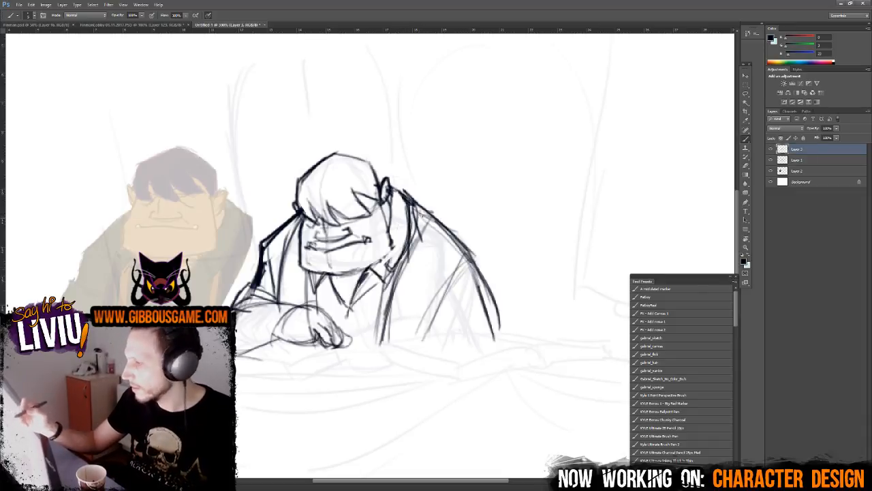
# - Draw darker lines for the jacket's far shoulder, its inner sleeve edge and its long front edge
pyautogui.moveTo(424, 211)
pyautogui.mouseDown()
pyautogui.moveTo(406, 247)
pyautogui.moveTo(460, 254)
pyautogui.mouseUp()
pyautogui.moveTo(464, 248); pyautogui.dragTo(426, 340)
pyautogui.moveTo(400, 262); pyautogui.dragTo(385, 351)
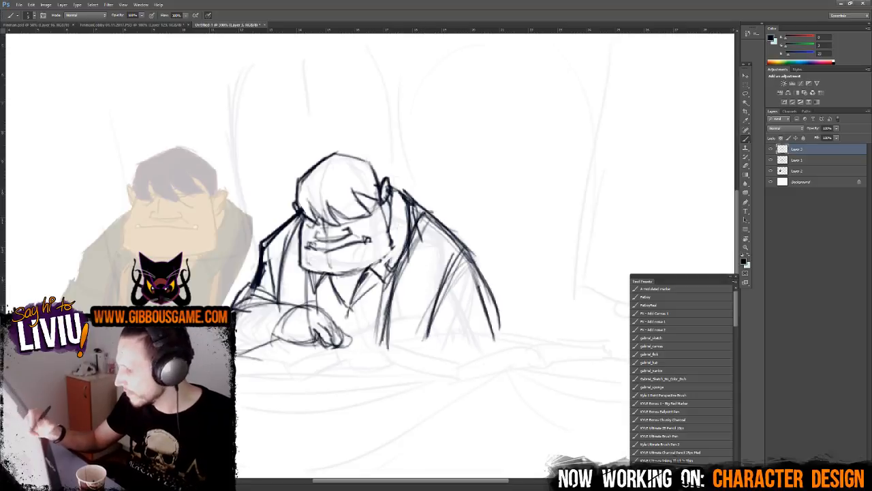
# - Erase stray construction lines on the far sleeve, beside the collar, and along both shoulders of the jacket
pyautogui.press('e')
pyautogui.moveTo(441, 264); pyautogui.dragTo(423, 310)
pyautogui.moveTo(318, 290); pyautogui.dragTo(307, 274)
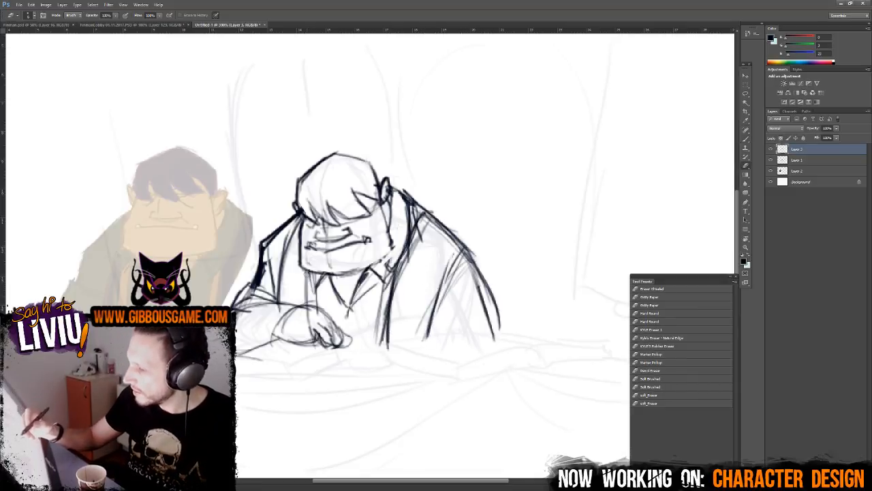
pyautogui.moveTo(295, 222); pyautogui.dragTo(286, 267)
pyautogui.moveTo(428, 224)
pyautogui.mouseDown()
pyautogui.moveTo(488, 317)
pyautogui.moveTo(486, 279)
pyautogui.mouseUp()
pyautogui.press('b')
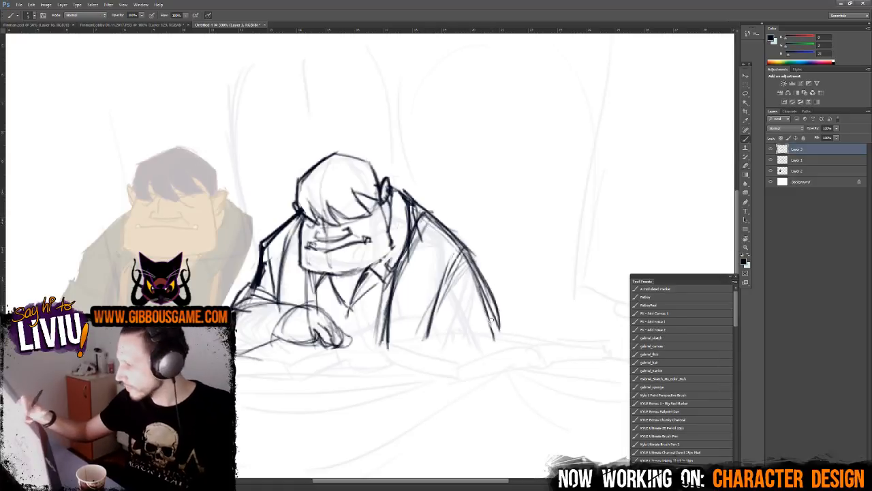
# - Reinforce the outer sleeve line of the bent arm between the upper arm and the elbow
pyautogui.hotkey('ctrl', '-')
pyautogui.hotkey('ctrl', '-')
pyautogui.hotkey('ctrl', '-')
pyautogui.hotkey('ctrl', '-')
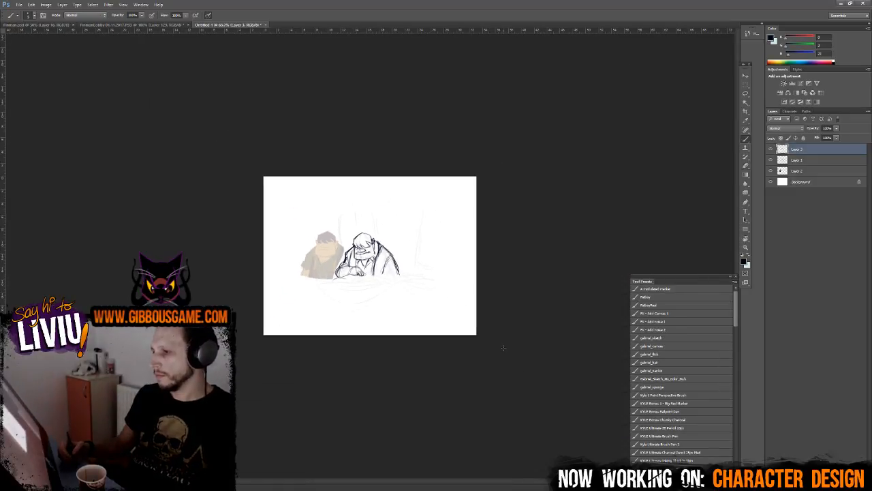
pyautogui.hotkey('ctrl', '1')
pyautogui.hotkey('ctrl', '+')
pyautogui.moveTo(263, 282); pyautogui.dragTo(244, 300)
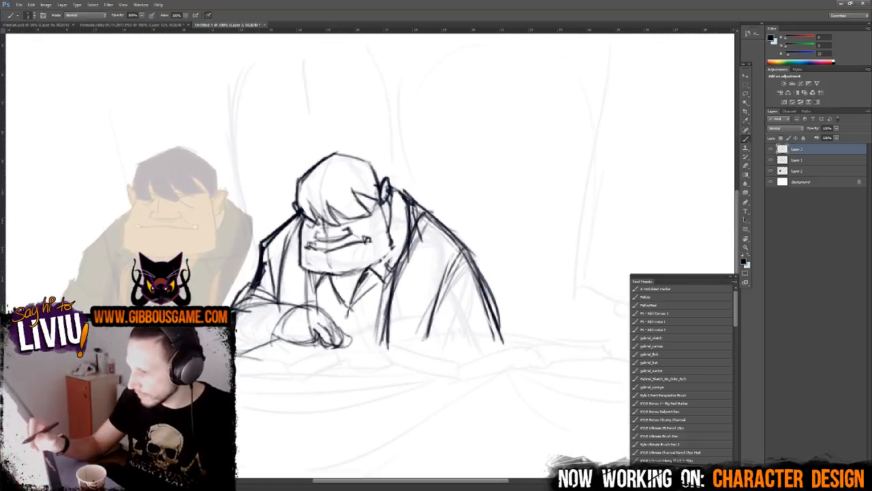
pyautogui.moveTo(271, 238); pyautogui.dragTo(259, 260)
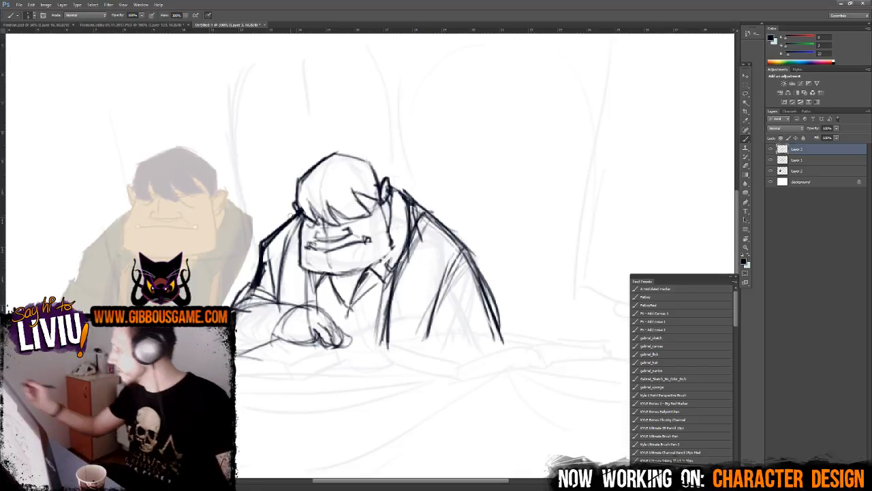
# - Lower the character sketch layer's opacity to about 43% and add a new empty layer above it
pyautogui.click(838, 129)
pyautogui.click(818, 138)
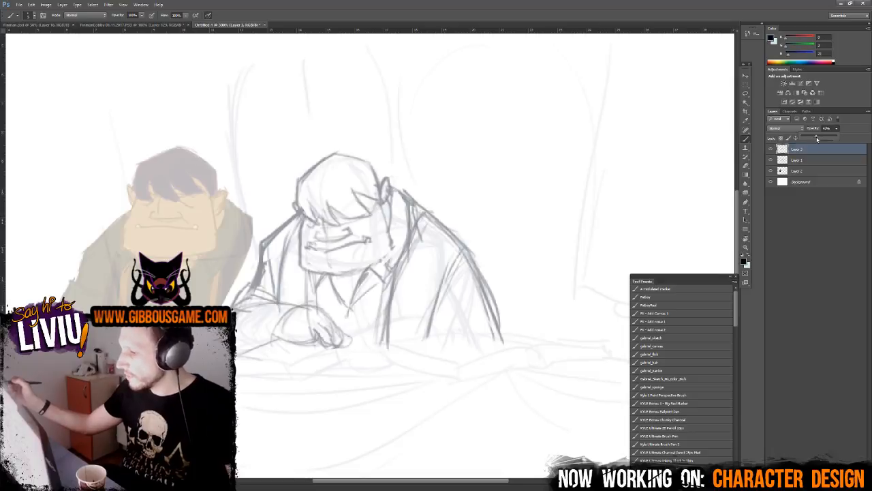
pyautogui.hotkey('ctrl', 'shift', 'alt', 'n')
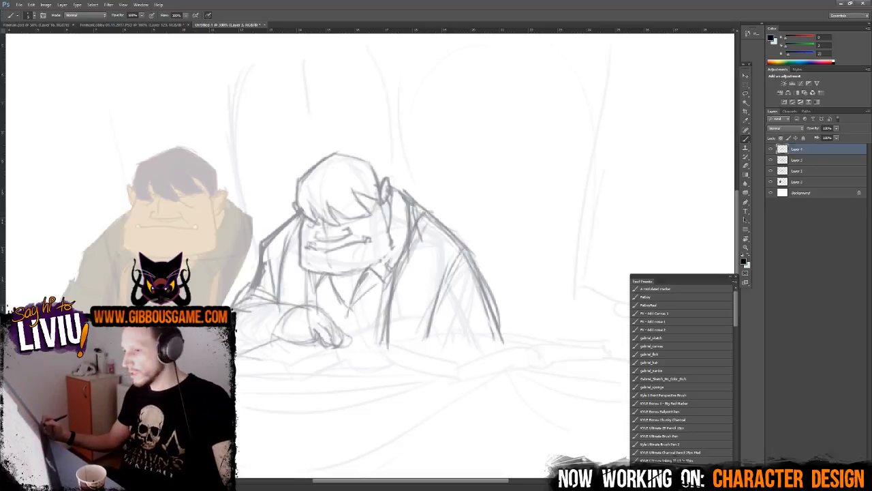
# - Sketch a raised shoulder line across the head, the sloping sleeves on both sides, and the top edge of the forearm
pyautogui.moveTo(274, 213); pyautogui.dragTo(256, 266)
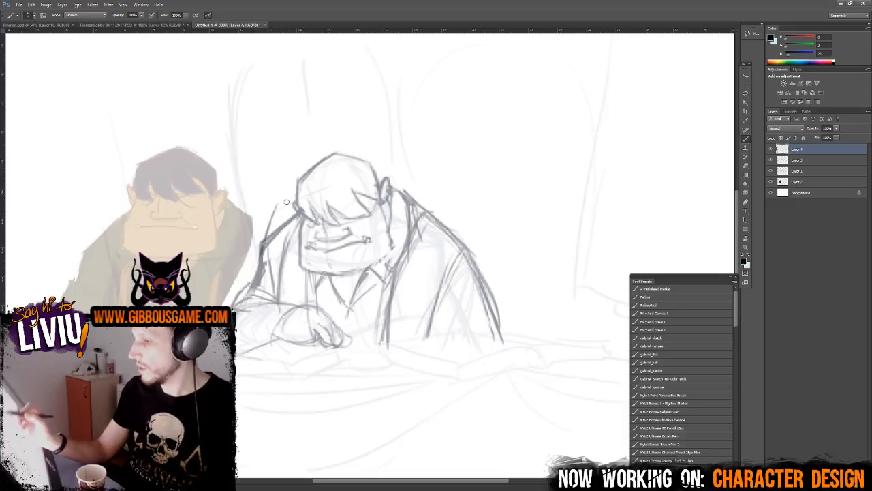
pyautogui.moveTo(276, 208)
pyautogui.mouseDown()
pyautogui.moveTo(365, 181)
pyautogui.moveTo(444, 199)
pyautogui.moveTo(482, 223)
pyautogui.mouseUp()
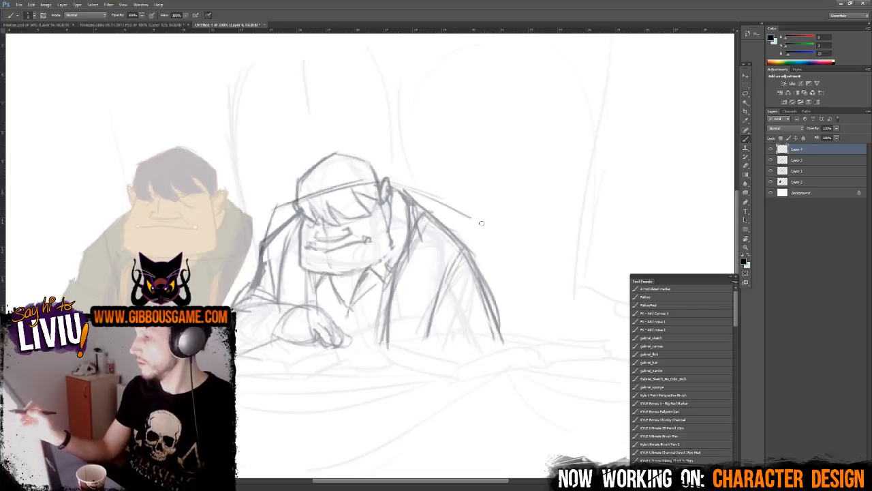
pyautogui.moveTo(435, 197); pyautogui.dragTo(492, 230)
pyautogui.moveTo(440, 197)
pyautogui.mouseDown()
pyautogui.moveTo(471, 219)
pyautogui.moveTo(493, 272)
pyautogui.mouseUp()
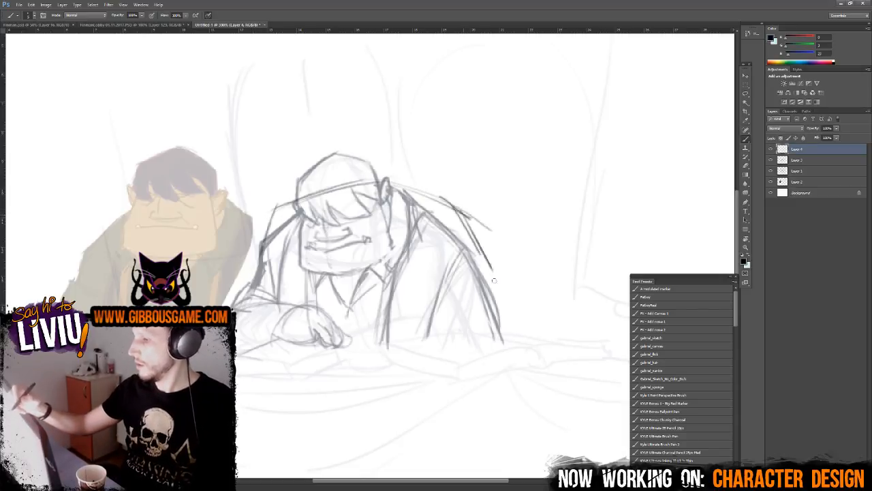
pyautogui.moveTo(272, 216)
pyautogui.mouseDown()
pyautogui.moveTo(261, 269)
pyautogui.moveTo(238, 300)
pyautogui.moveTo(320, 312)
pyautogui.mouseUp()
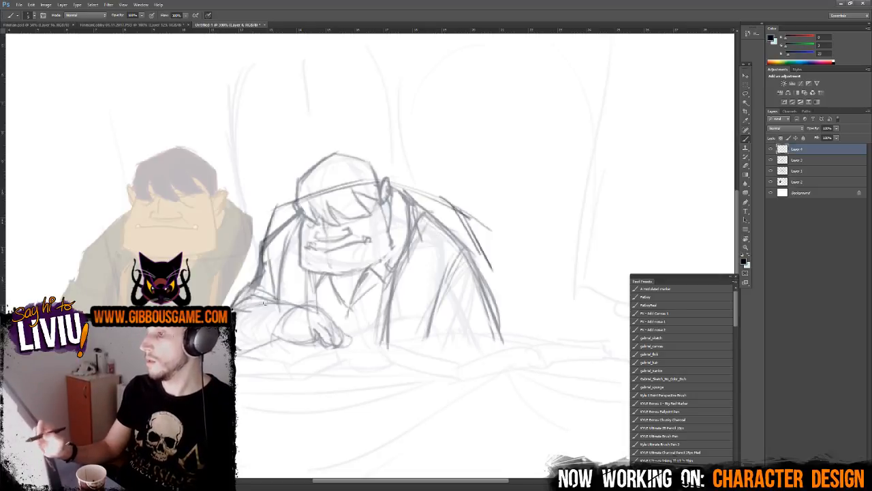
pyautogui.moveTo(247, 297); pyautogui.dragTo(334, 318)
# - Recolour the linework of Layer 3 with dark blue #202a75, preserving its transparency
pyautogui.click(799, 160)
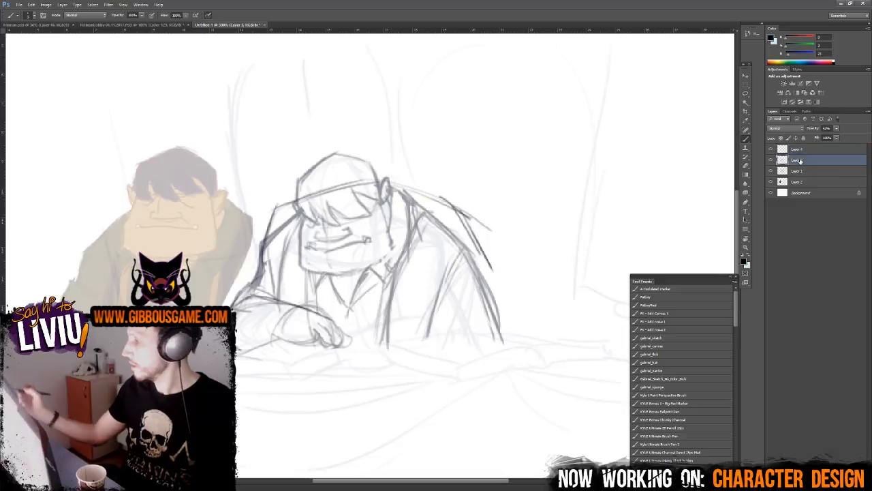
pyautogui.click(744, 261)
pyautogui.click(485, 380)
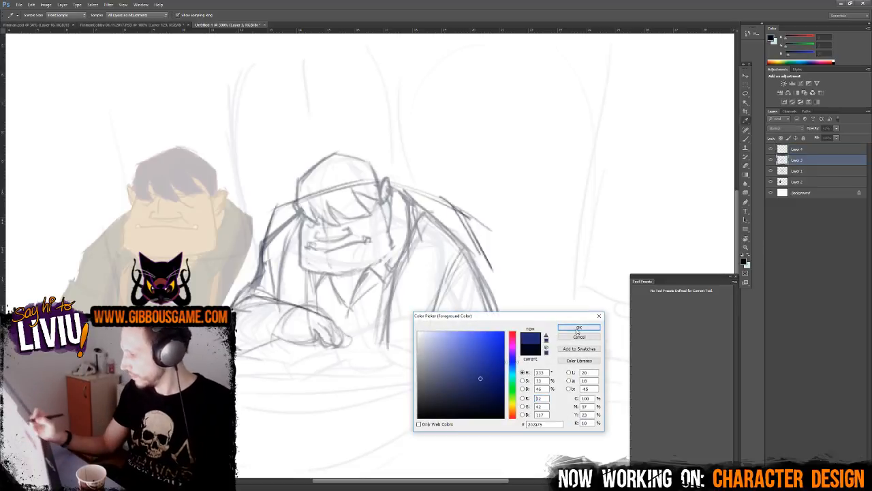
pyautogui.click(575, 323)
pyautogui.hotkey('alt', 'shift', 'BackSpace')
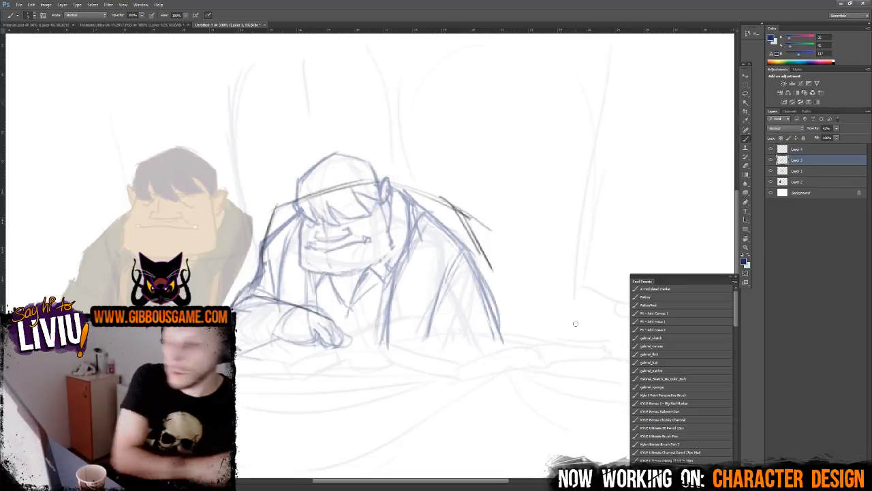
# - Hide the rough scene sketch layer and make Layer 4 the active layer
pyautogui.click(772, 180)
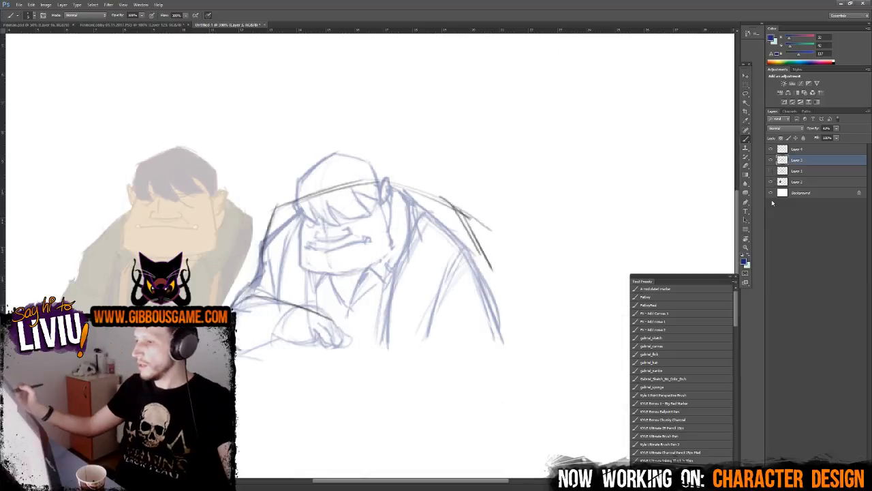
pyautogui.click(788, 151)
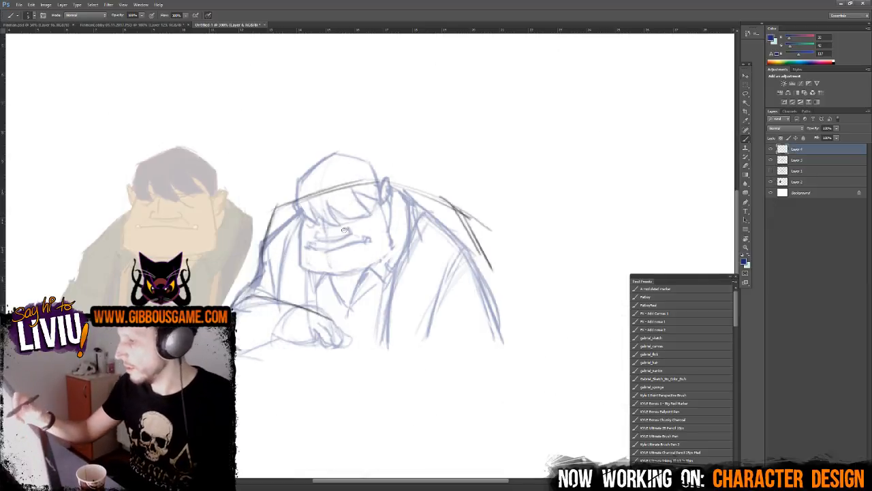
pyautogui.moveTo(331, 198); pyautogui.dragTo(353, 248)
pyautogui.hotkey('ctrl', 'alt', 'z')
pyautogui.hotkey('ctrl', 'alt', 'z')
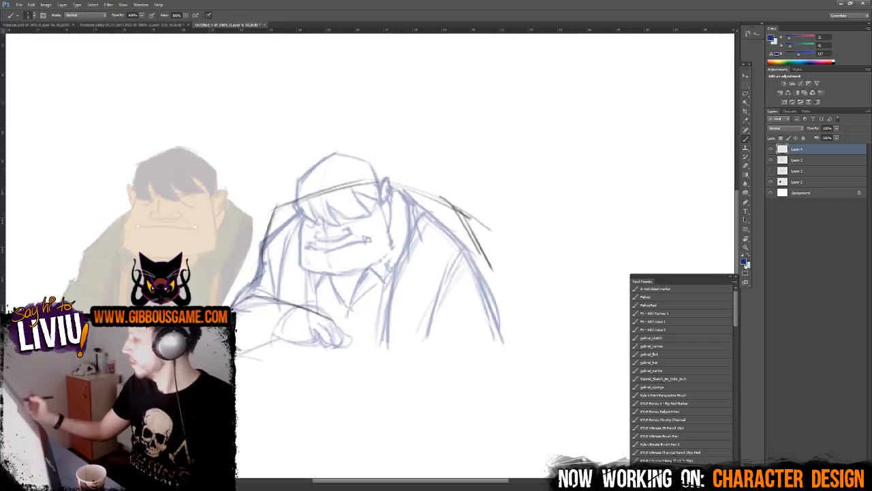
# - Set the foreground colour to black and sketch the shirt's V-shaped neckline over the blue head
pyautogui.click(743, 261)
pyautogui.click(426, 422)
pyautogui.click(578, 320)
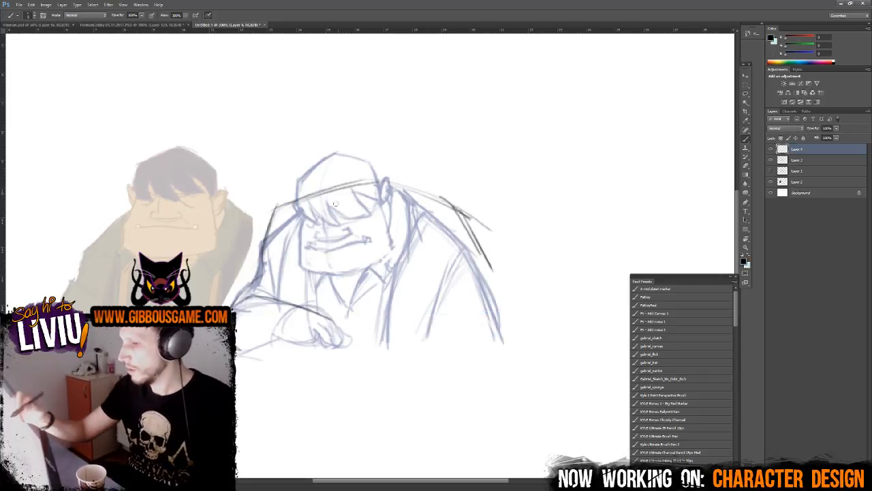
pyautogui.moveTo(328, 193); pyautogui.dragTo(352, 242)
pyautogui.moveTo(368, 247); pyautogui.dragTo(424, 198)
pyautogui.moveTo(322, 198)
pyautogui.mouseDown()
pyautogui.moveTo(352, 244)
pyautogui.moveTo(328, 188)
pyautogui.moveTo(316, 194)
pyautogui.mouseUp()
# - Sketch the short sleeve and cuff of the bent arm, the long suspender line and the horizontal waistline
pyautogui.moveTo(274, 226)
pyautogui.mouseDown()
pyautogui.moveTo(305, 197)
pyautogui.moveTo(261, 268)
pyautogui.mouseUp()
pyautogui.moveTo(261, 259)
pyautogui.mouseDown()
pyautogui.moveTo(295, 276)
pyautogui.moveTo(300, 289)
pyautogui.moveTo(246, 302)
pyautogui.mouseUp()
pyautogui.moveTo(289, 289); pyautogui.dragTo(293, 295)
pyautogui.moveTo(316, 195)
pyautogui.mouseDown()
pyautogui.moveTo(282, 291)
pyautogui.moveTo(314, 304)
pyautogui.moveTo(317, 319)
pyautogui.moveTo(386, 311)
pyautogui.mouseUp()
pyautogui.moveTo(308, 307); pyautogui.dragTo(423, 311)
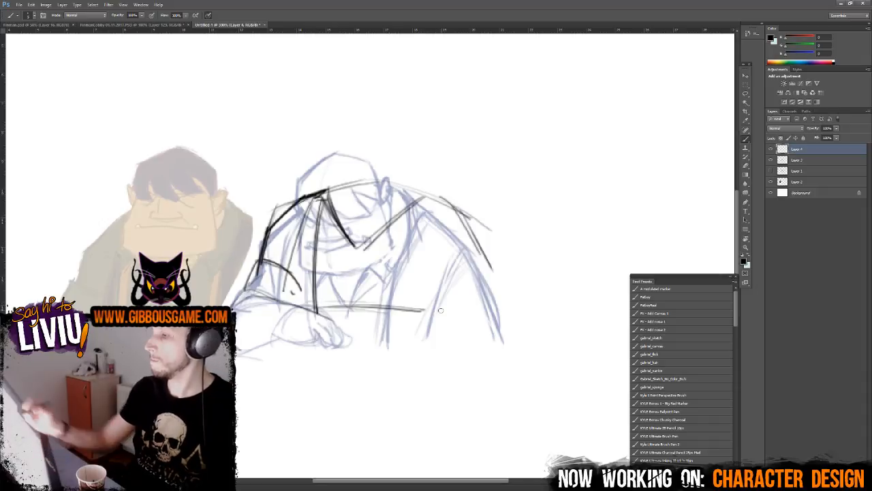
# - Sketch the opposite suspender line, both collar flaps beside the neckline, and the top of the far shoulder
pyautogui.moveTo(420, 199)
pyautogui.mouseDown()
pyautogui.moveTo(411, 333)
pyautogui.moveTo(413, 250)
pyautogui.mouseUp()
pyautogui.moveTo(338, 214); pyautogui.dragTo(350, 244)
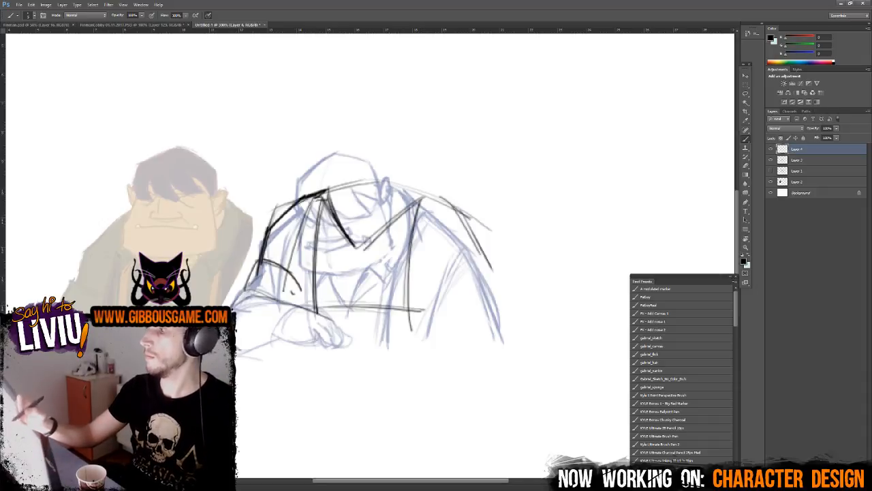
pyautogui.moveTo(329, 193); pyautogui.dragTo(319, 225)
pyautogui.moveTo(403, 200); pyautogui.dragTo(373, 234)
pyautogui.moveTo(400, 182); pyautogui.dragTo(454, 219)
pyautogui.moveTo(419, 195); pyautogui.dragTo(466, 232)
pyautogui.moveTo(418, 220)
pyautogui.mouseDown()
pyautogui.moveTo(415, 249)
pyautogui.moveTo(409, 338)
pyautogui.mouseUp()
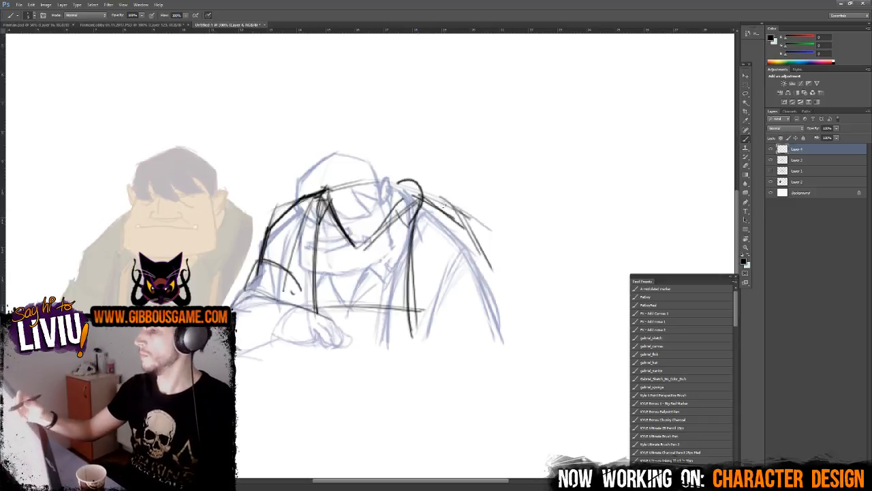
# - Draw the far sleeve's inner edge, double the near suspender with its clasp, and add the belt with a rectangular buckle
pyautogui.moveTo(442, 202); pyautogui.dragTo(464, 328)
pyautogui.moveTo(330, 212); pyautogui.dragTo(321, 315)
pyautogui.moveTo(322, 232); pyautogui.dragTo(318, 293)
pyautogui.moveTo(315, 295); pyautogui.dragTo(348, 325)
pyautogui.moveTo(346, 306)
pyautogui.mouseDown()
pyautogui.moveTo(378, 307)
pyautogui.moveTo(378, 325)
pyautogui.mouseUp()
pyautogui.moveTo(346, 322); pyautogui.dragTo(377, 322)
pyautogui.moveTo(315, 324)
pyautogui.mouseDown()
pyautogui.moveTo(354, 331)
pyautogui.moveTo(379, 320)
pyautogui.mouseUp()
# - Strengthen the far shoulder slope and draw the outer and inner edges of the far sleeve
pyautogui.moveTo(411, 194); pyautogui.dragTo(473, 228)
pyautogui.moveTo(458, 216); pyautogui.dragTo(515, 323)
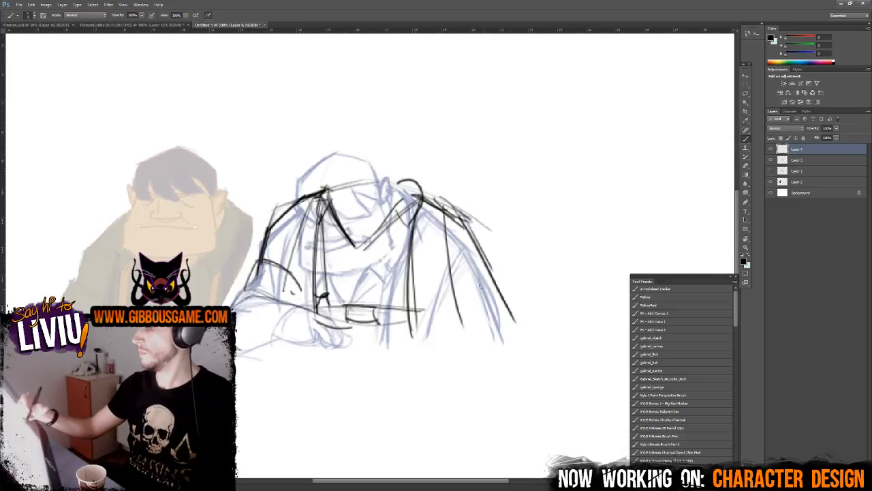
pyautogui.moveTo(448, 233); pyautogui.dragTo(464, 321)
# - Draw the rounded collar folds on both sides of the neck opening
pyautogui.moveTo(324, 191); pyautogui.dragTo(333, 184)
pyautogui.moveTo(397, 182); pyautogui.dragTo(401, 213)
pyautogui.moveTo(330, 186); pyautogui.dragTo(330, 219)
pyautogui.moveTo(394, 184); pyautogui.dragTo(402, 214)
pyautogui.moveTo(393, 180)
pyautogui.mouseDown()
pyautogui.moveTo(421, 205)
pyautogui.moveTo(429, 228)
pyautogui.mouseUp()
# - Toggle the blue sketch layer to check the clothing drawing on its own, leaving that layer hidden
pyautogui.scroll(-2, 404, 302)
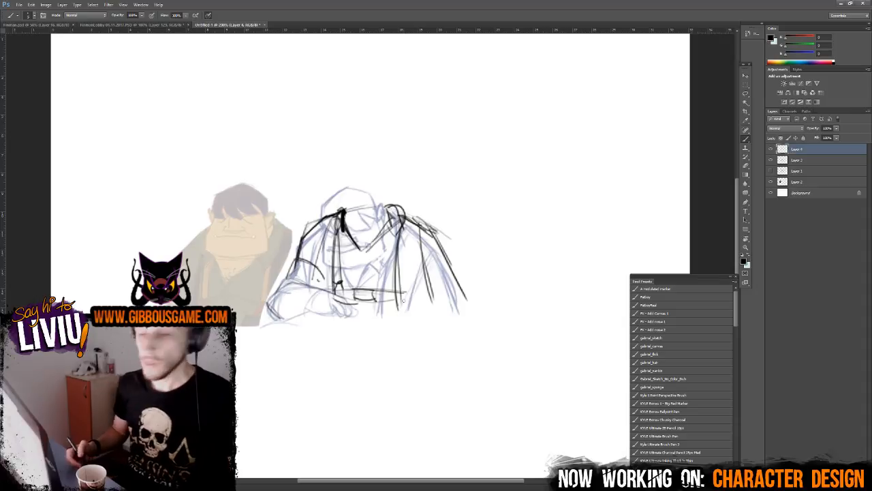
pyautogui.click(771, 160)
pyautogui.hotkey('ctrl', '-')
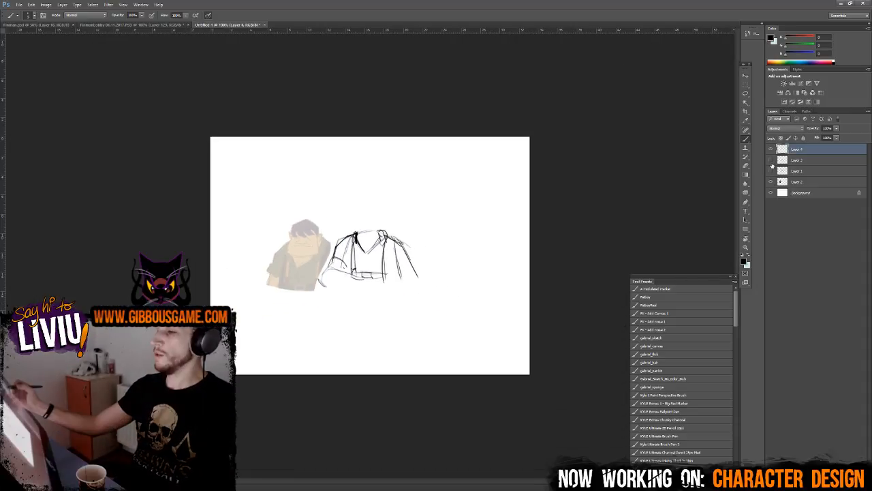
pyautogui.click(771, 161)
pyautogui.click(772, 160)
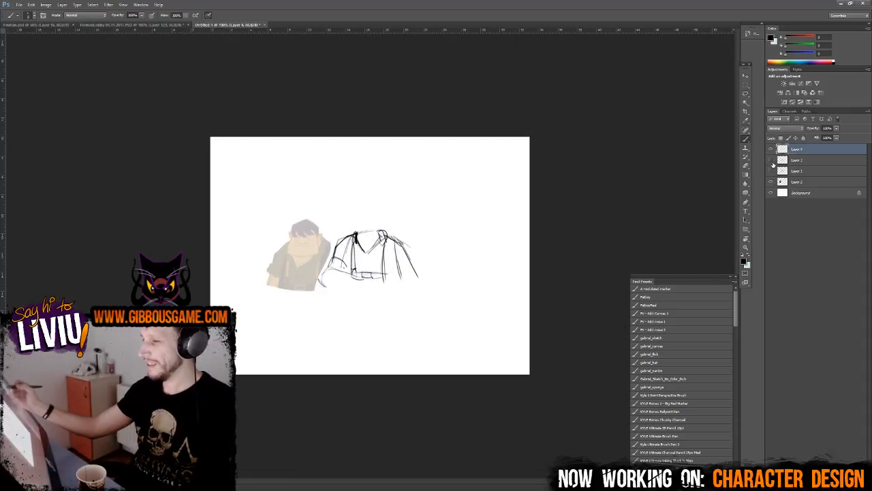
# - Erase the heavy overlapping strokes at the collar corners and reshape them into pointed tips
pyautogui.hotkey('ctrl', '+')
pyautogui.press('e')
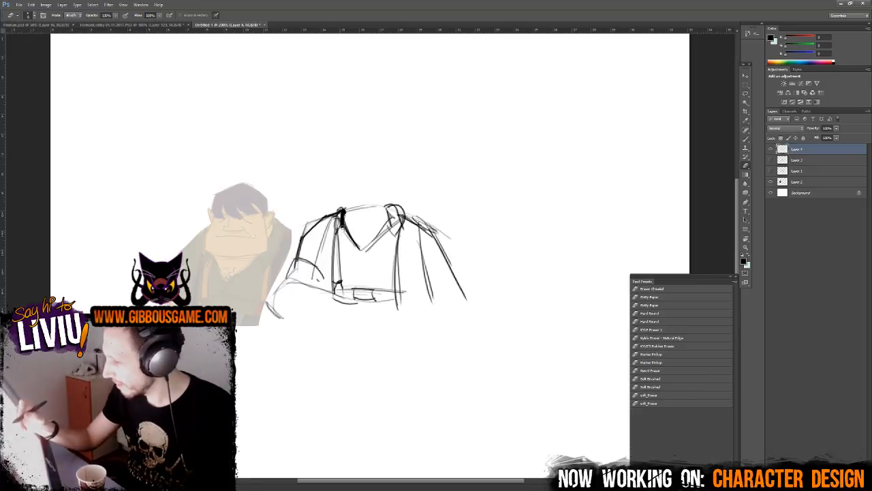
pyautogui.moveTo(342, 210)
pyautogui.mouseDown()
pyautogui.moveTo(337, 228)
pyautogui.moveTo(337, 214)
pyautogui.mouseUp()
pyautogui.press('b')
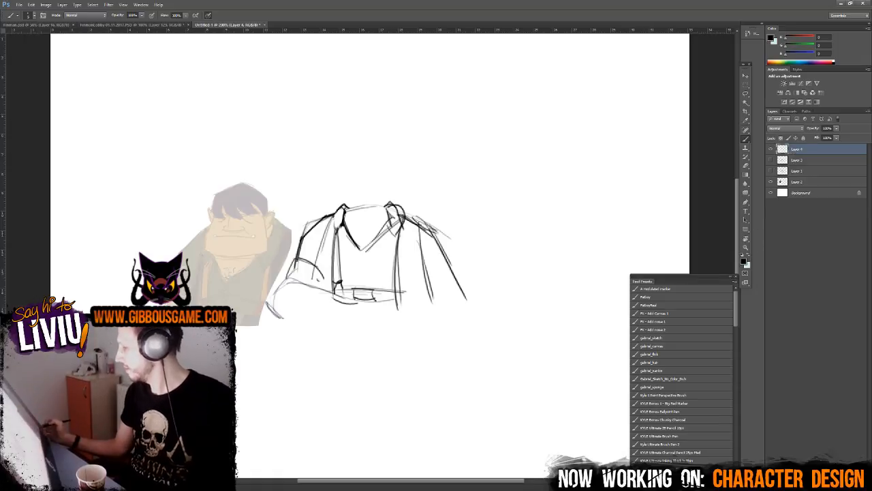
# - Add a new layer above the clothing sketch and trace the coloured reference's near ear and adjoining hair edge
pyautogui.hotkey('ctrl', 'shift', 'alt', 'n')
pyautogui.scroll(2, 517, 251)
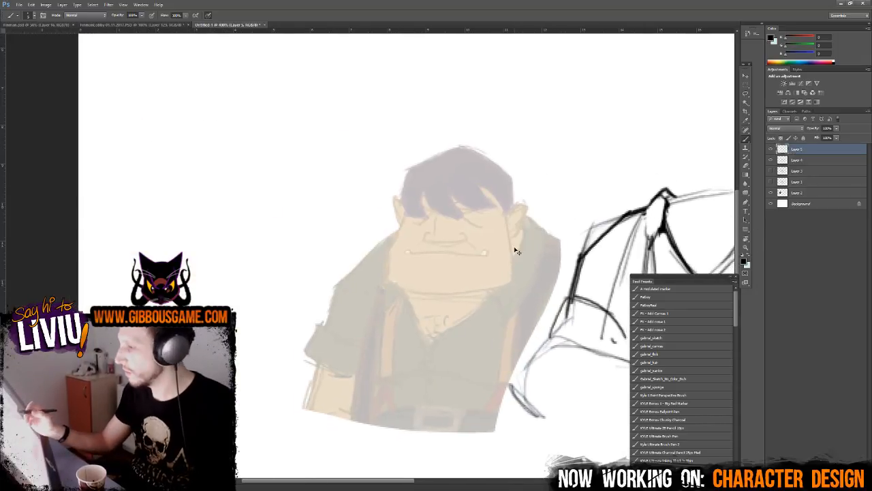
pyautogui.hotkey('ctrl', '+')
pyautogui.moveTo(412, 186); pyautogui.dragTo(412, 214)
pyautogui.moveTo(421, 142)
pyautogui.mouseDown()
pyautogui.moveTo(411, 177)
pyautogui.moveTo(434, 206)
pyautogui.mouseUp()
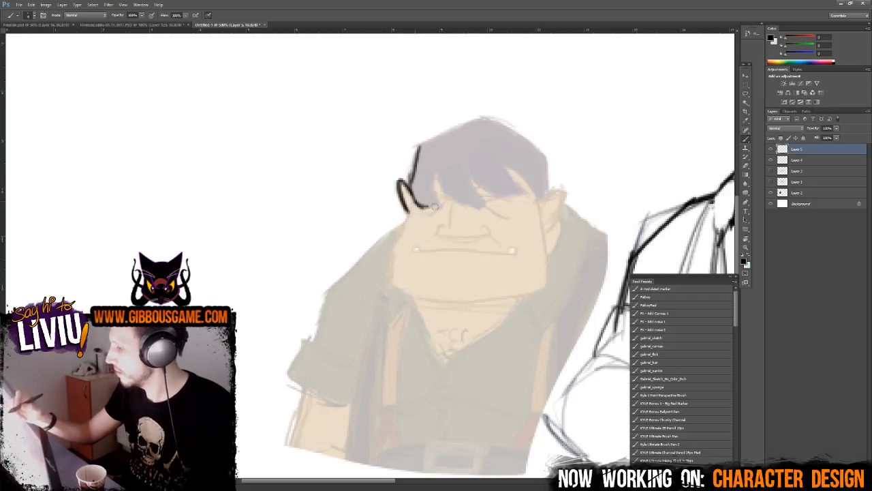
# - Trace the pointed locks of the reference character's fringe across the forehead
pyautogui.moveTo(436, 165)
pyautogui.mouseDown()
pyautogui.moveTo(441, 204)
pyautogui.moveTo(484, 208)
pyautogui.mouseUp()
pyautogui.moveTo(468, 179)
pyautogui.mouseDown()
pyautogui.moveTo(492, 206)
pyautogui.moveTo(530, 196)
pyautogui.mouseUp()
pyautogui.moveTo(531, 195)
pyautogui.mouseDown()
pyautogui.moveTo(488, 146)
pyautogui.moveTo(539, 203)
pyautogui.moveTo(549, 198)
pyautogui.moveTo(548, 176)
pyautogui.mouseUp()
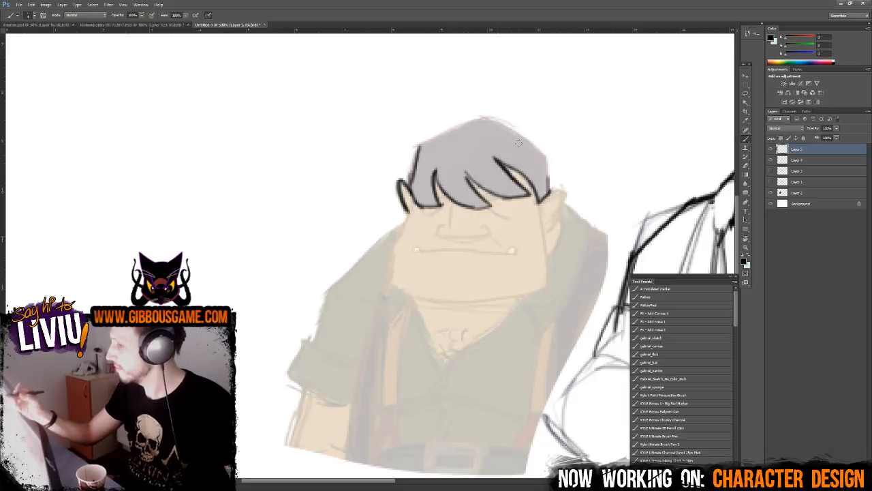
# - Trace the reference's hair outline, far ear, cheeks and broad jaw to close the head shape
pyautogui.moveTo(417, 151)
pyautogui.mouseDown()
pyautogui.moveTo(486, 113)
pyautogui.moveTo(563, 179)
pyautogui.moveTo(543, 205)
pyautogui.moveTo(543, 227)
pyautogui.moveTo(540, 218)
pyautogui.mouseUp()
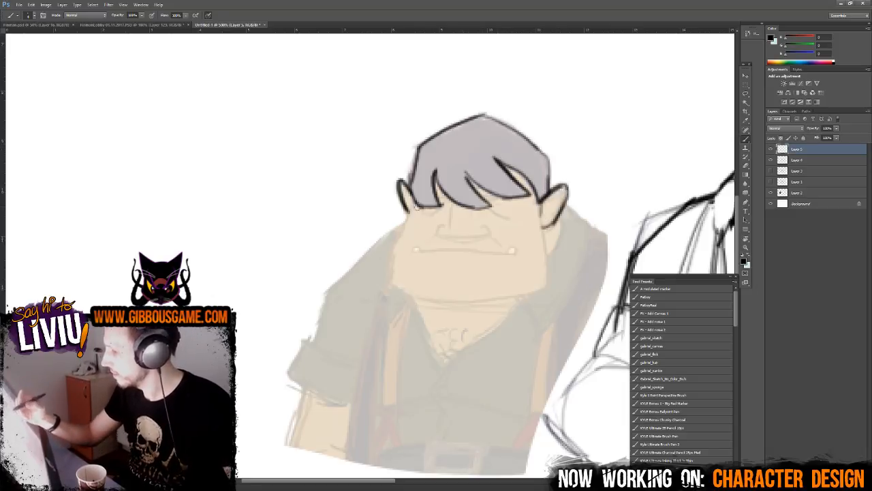
pyautogui.moveTo(411, 210)
pyautogui.mouseDown()
pyautogui.moveTo(390, 285)
pyautogui.moveTo(551, 292)
pyautogui.moveTo(409, 297)
pyautogui.mouseUp()
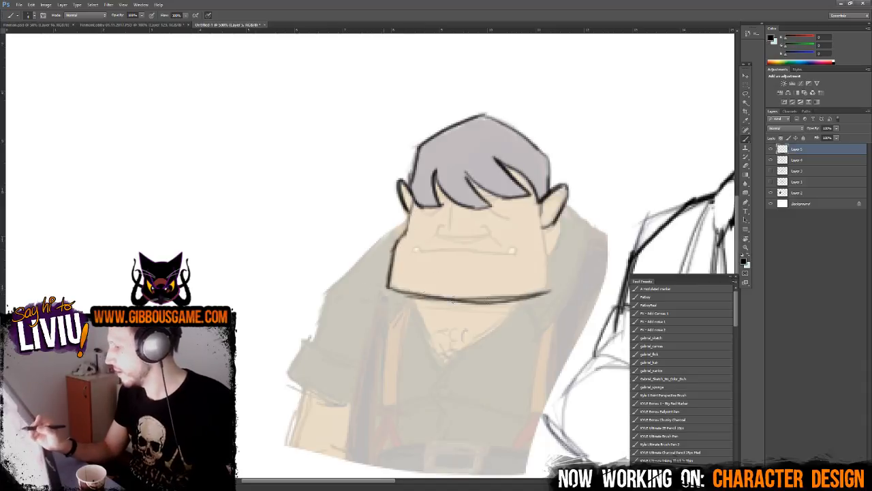
pyautogui.moveTo(542, 204); pyautogui.dragTo(548, 293)
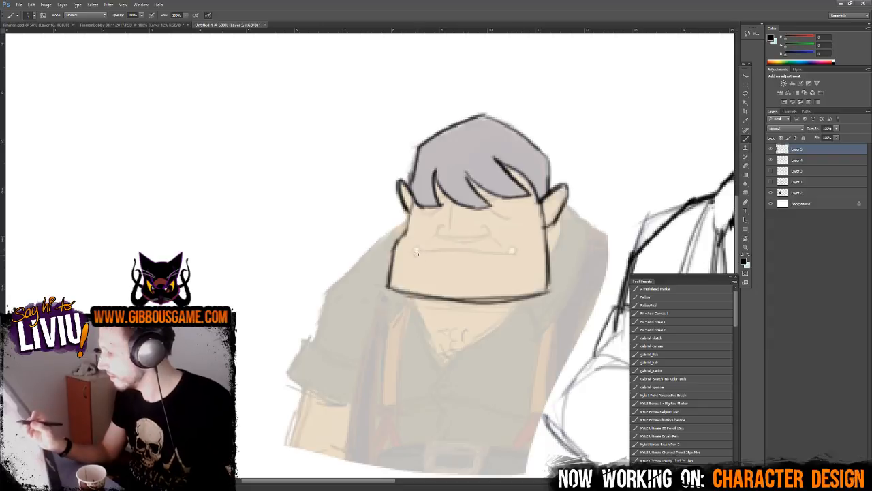
# - Trace the mouth with its small tusk, the wide nose and the two drooping eyes inside the face
pyautogui.moveTo(415, 254); pyautogui.dragTo(515, 251)
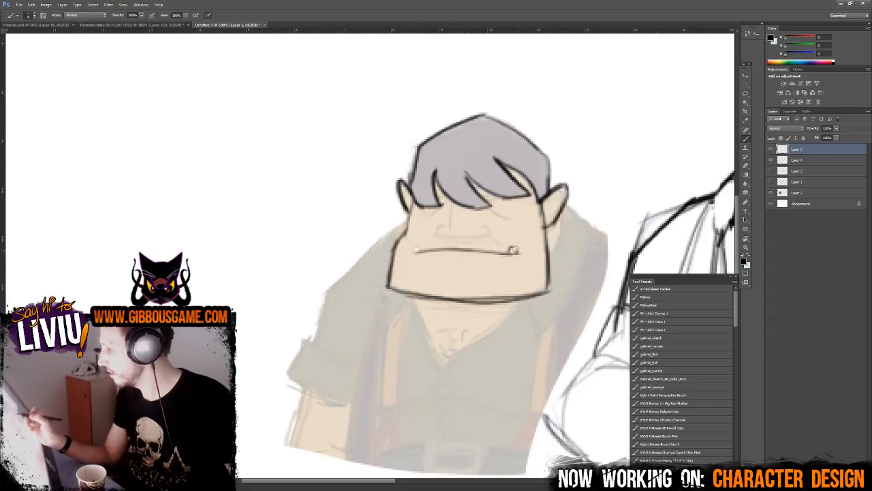
pyautogui.moveTo(423, 247)
pyautogui.mouseDown()
pyautogui.moveTo(417, 251)
pyautogui.moveTo(438, 234)
pyautogui.mouseUp()
pyautogui.moveTo(442, 236); pyautogui.dragTo(495, 234)
pyautogui.moveTo(495, 234)
pyautogui.mouseDown()
pyautogui.moveTo(446, 241)
pyautogui.moveTo(490, 227)
pyautogui.moveTo(443, 226)
pyautogui.moveTo(424, 213)
pyautogui.mouseUp()
pyautogui.hotkey('ctrl', 'z')
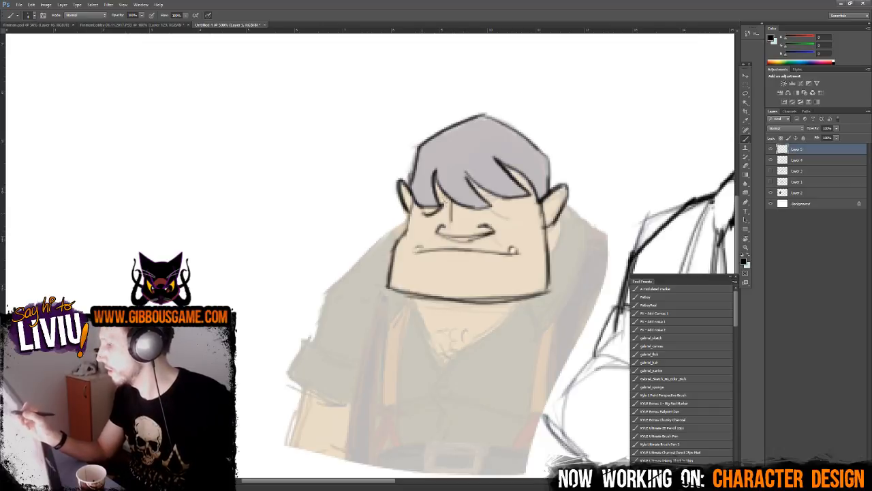
pyautogui.moveTo(476, 200); pyautogui.dragTo(512, 218)
pyautogui.moveTo(507, 216); pyautogui.dragTo(501, 202)
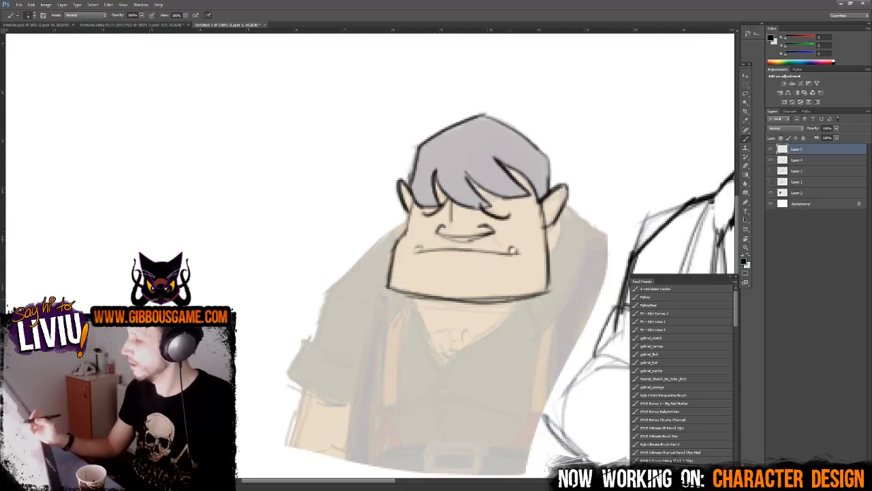
# - Move the traced head from the coloured reference onto the sketched body, just above the collar
pyautogui.press('v')
pyautogui.moveTo(516, 298)
pyautogui.mouseDown()
pyautogui.moveTo(217, 301)
pyautogui.moveTo(272, 267)
pyautogui.moveTo(536, 193)
pyautogui.mouseUp()
pyautogui.hotkey('ctrl', '-')
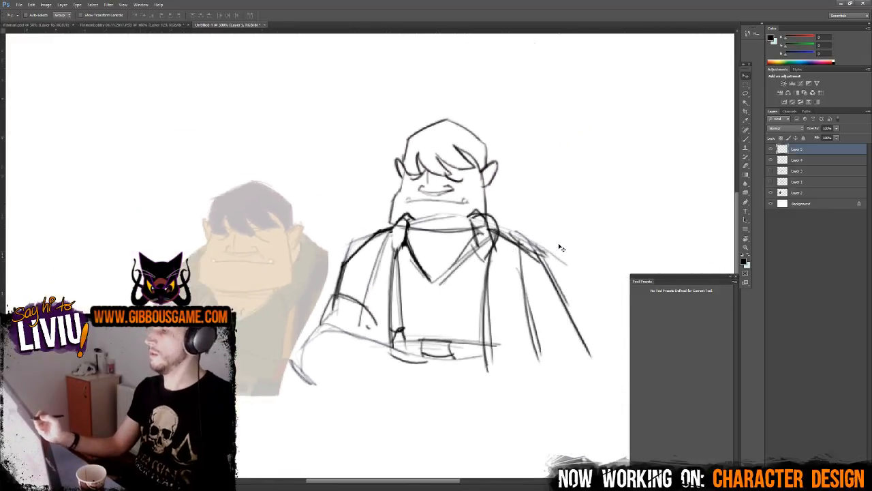
pyautogui.hotkey('ctrl', '-')
pyautogui.hotkey('ctrl', '+')
pyautogui.hotkey('ctrl', '-')
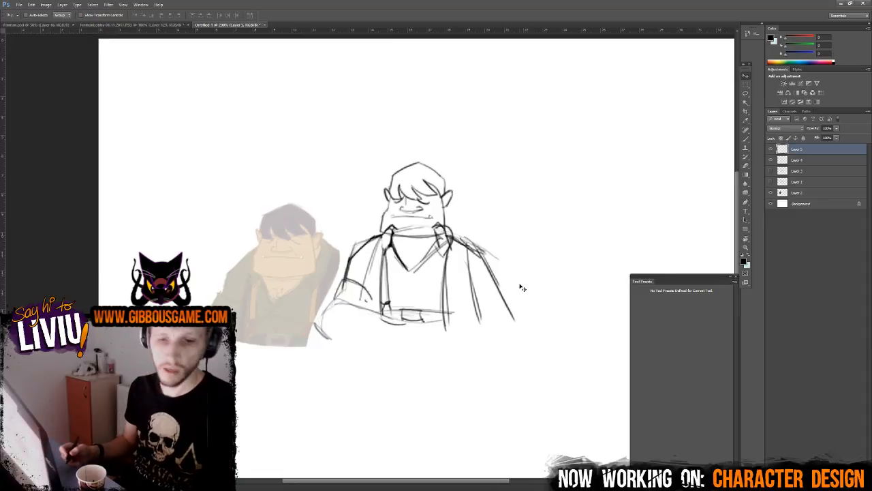
# - Tilt the head sketch slightly clockwise with a free transform and reposition it over the collar
pyautogui.hotkey('ctrl', 't')
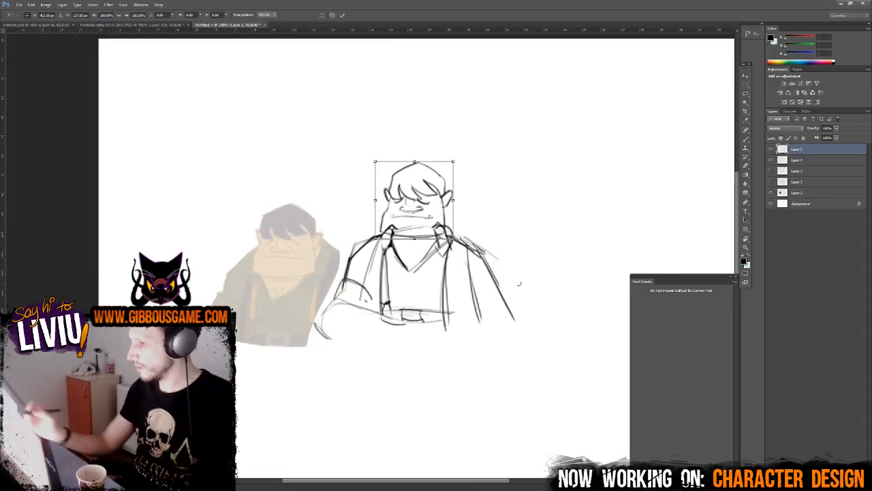
pyautogui.moveTo(463, 259); pyautogui.dragTo(458, 279)
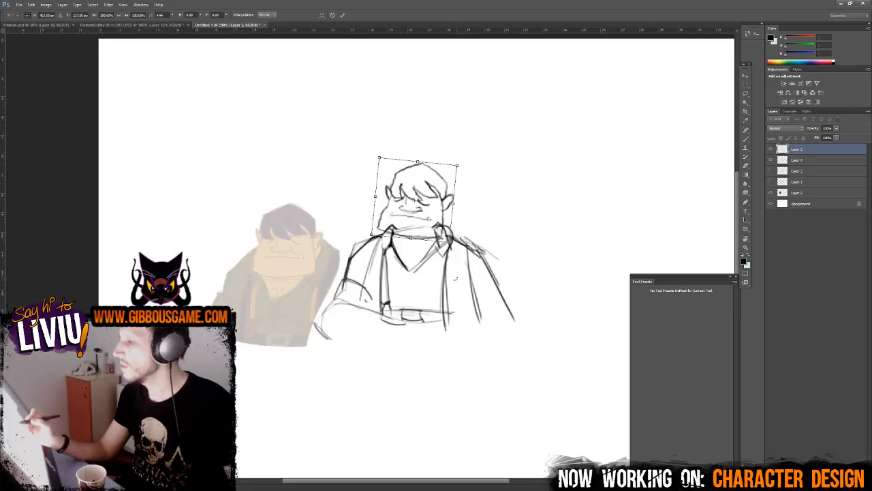
pyautogui.moveTo(427, 214)
pyautogui.mouseDown()
pyautogui.moveTo(424, 225)
pyautogui.moveTo(455, 225)
pyautogui.mouseUp()
pyautogui.press('Return')
pyautogui.hotkey('ctrl', '-')
pyautogui.hotkey('ctrl', '+')
# - Nudge the head in small increments until its chin sits low between the collar points
pyautogui.moveTo(414, 309)
pyautogui.mouseDown()
pyautogui.moveTo(425, 304)
pyautogui.moveTo(420, 310)
pyautogui.mouseUp()
pyautogui.press('Up')
pyautogui.press('Up')
pyautogui.press('Up')
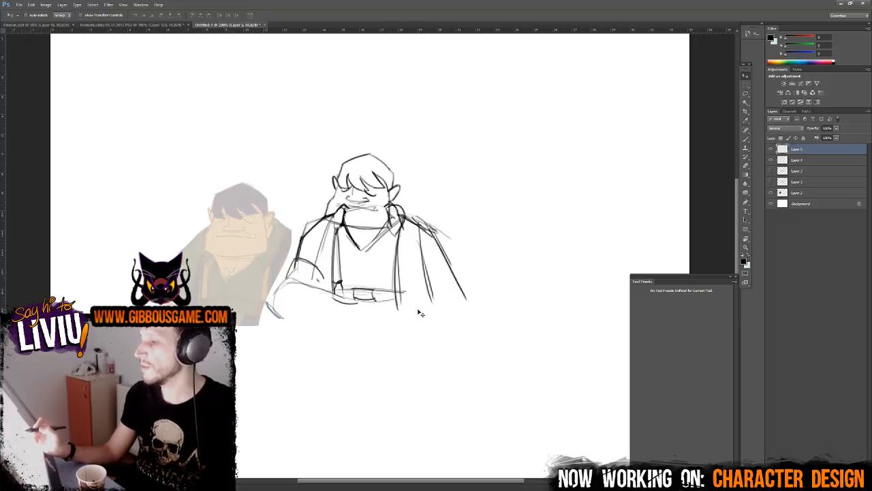
pyautogui.press('Down')
pyautogui.press('Down')
pyautogui.press('Down')
pyautogui.press('Down')
pyautogui.press('Down')
pyautogui.press('Right')
pyautogui.press('Right')
pyautogui.press('Right')
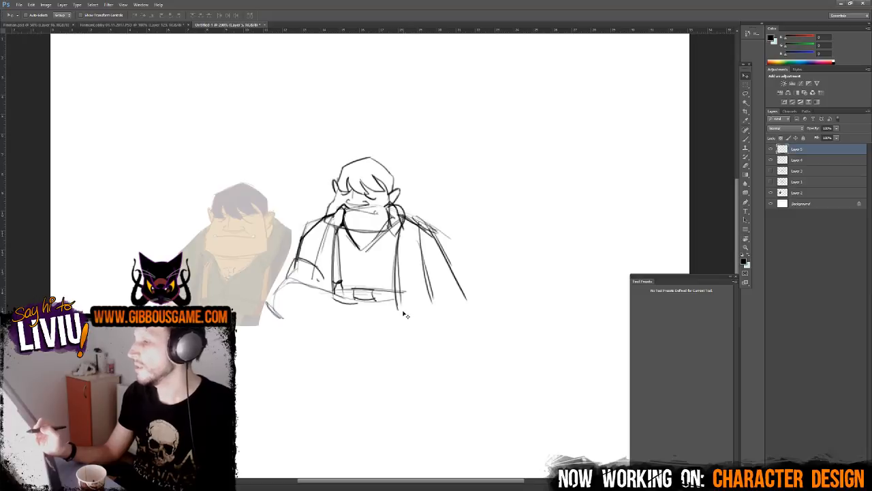
pyautogui.press('Down')
pyautogui.press('Down')
pyautogui.press('Left')
pyautogui.press('Right')
pyautogui.press('Right')
pyautogui.press('Right')
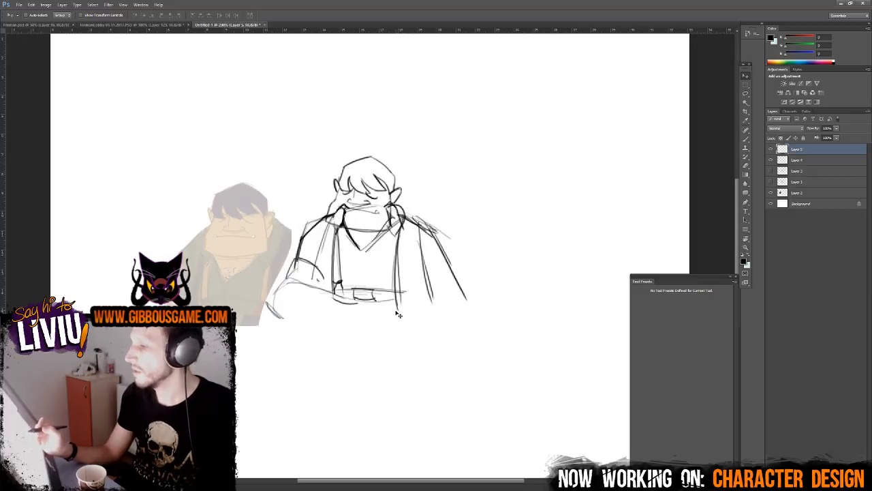
pyautogui.press('Up')
pyautogui.press('Up')
pyautogui.press('Down')
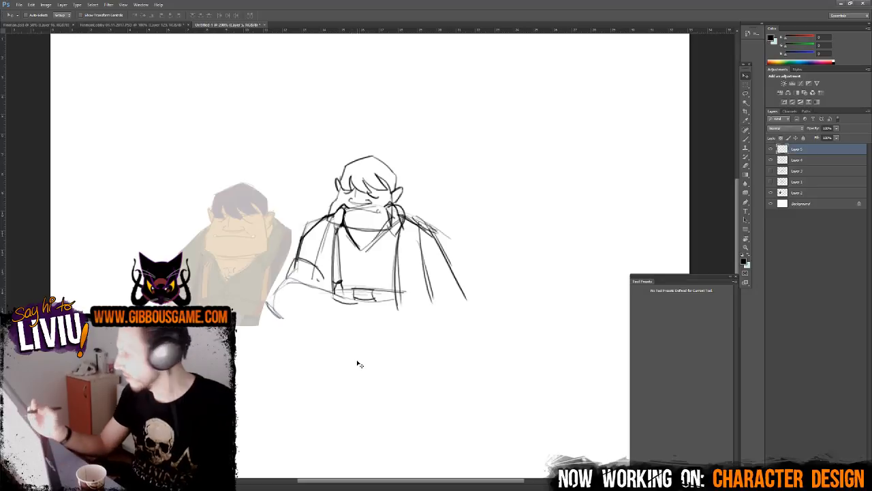
# - Erase the collar strokes on the clothing layer that overlap the face and jaw
pyautogui.hotkey('alt', '[')
pyautogui.press('e')
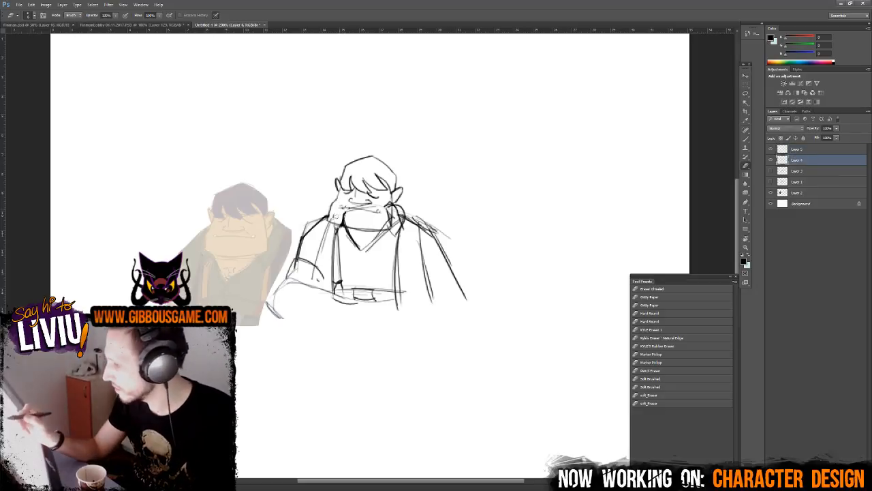
pyautogui.moveTo(335, 215)
pyautogui.mouseDown()
pyautogui.moveTo(361, 206)
pyautogui.moveTo(334, 218)
pyautogui.moveTo(390, 214)
pyautogui.mouseUp()
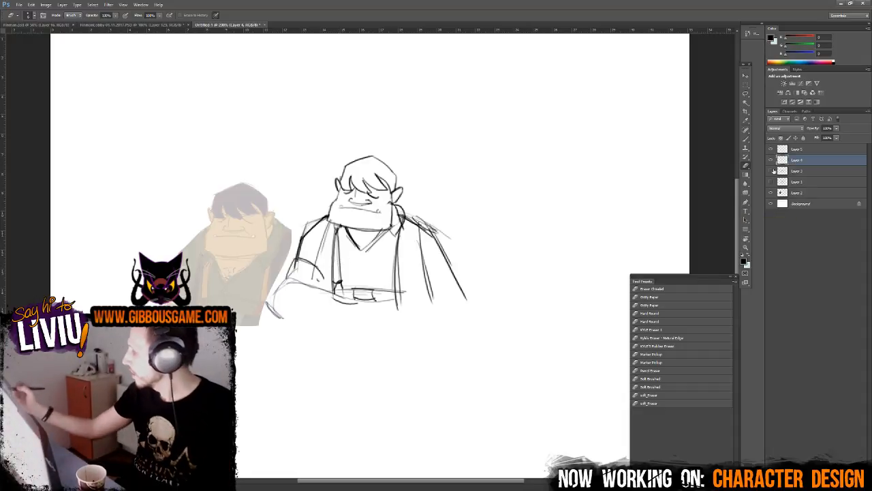
# - Toggle the hidden sketch layer below the clothing and review the character in the reception lobby scene before returning to the sketch
pyautogui.click(772, 171)
pyautogui.click(772, 171)
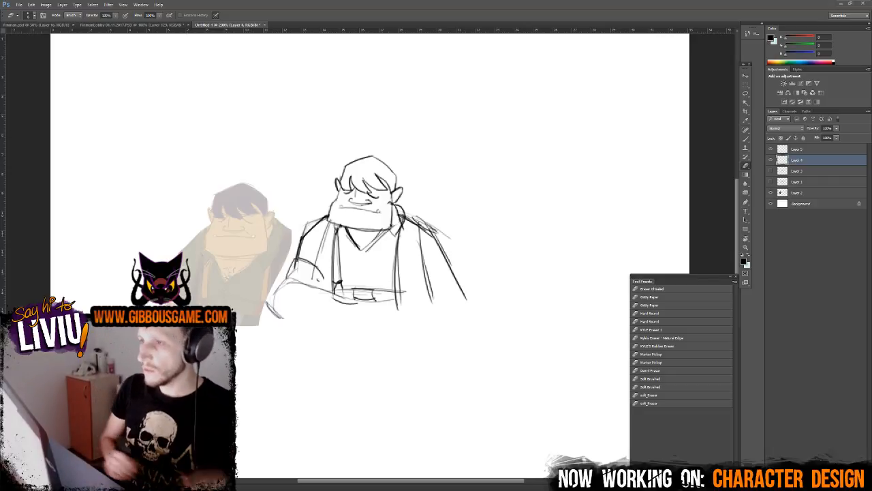
pyautogui.click(85, 25)
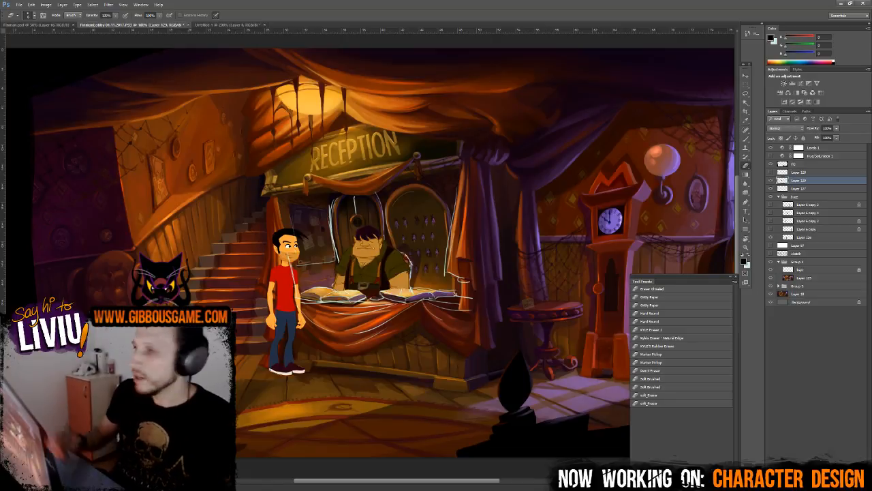
pyautogui.click(221, 25)
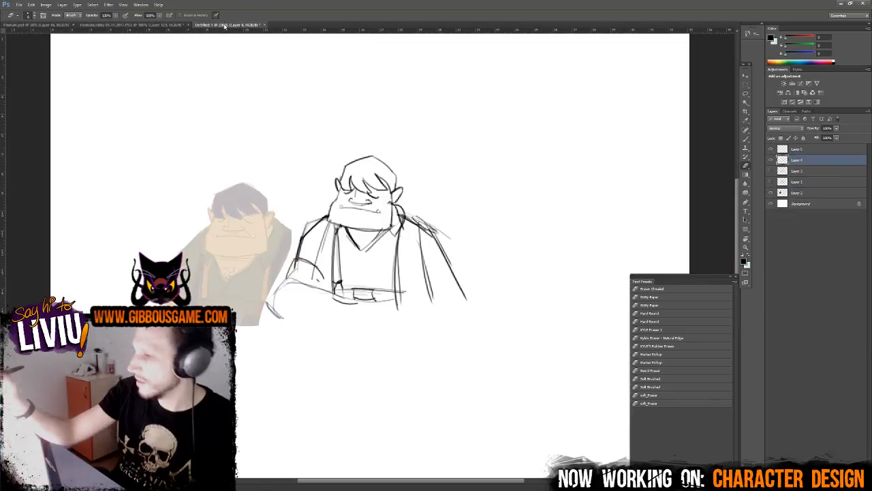
# - Toggle the clothing layer to check its contents, leaving it visible and active
pyautogui.click(812, 150)
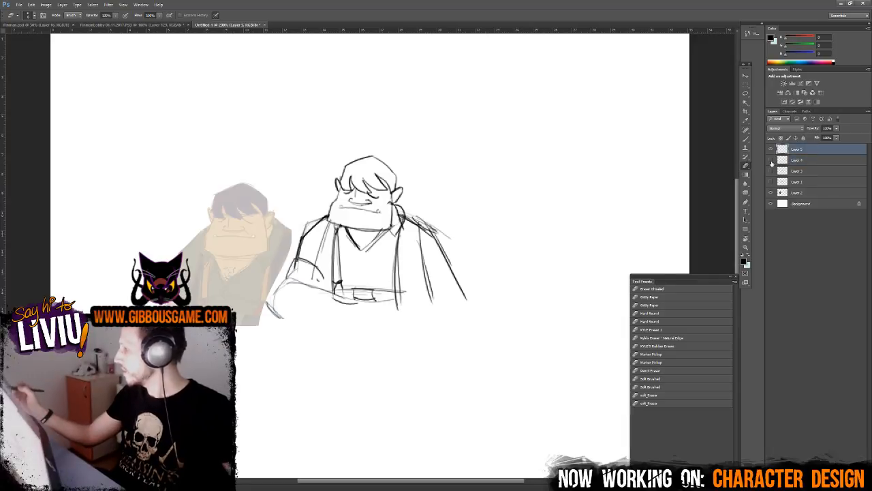
pyautogui.click(771, 161)
pyautogui.click(772, 161)
pyautogui.click(811, 161)
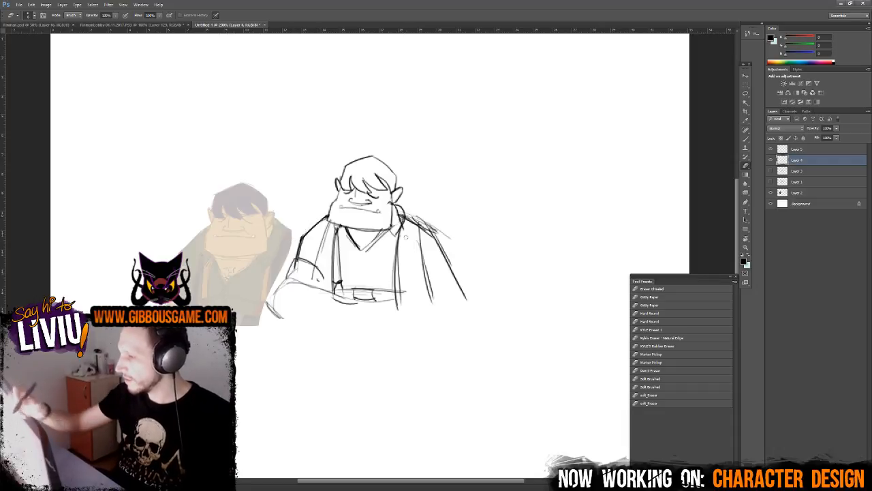
# - Darken the jacket edge, suspenders and neckline on the clothing layer, and add a light line from the far shoulder
pyautogui.press('b')
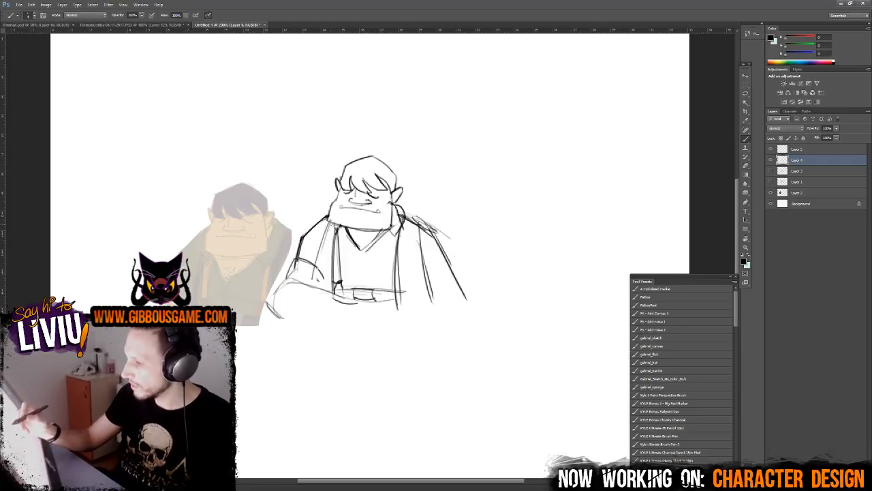
pyautogui.moveTo(333, 221); pyautogui.dragTo(312, 286)
pyautogui.moveTo(334, 245); pyautogui.dragTo(336, 280)
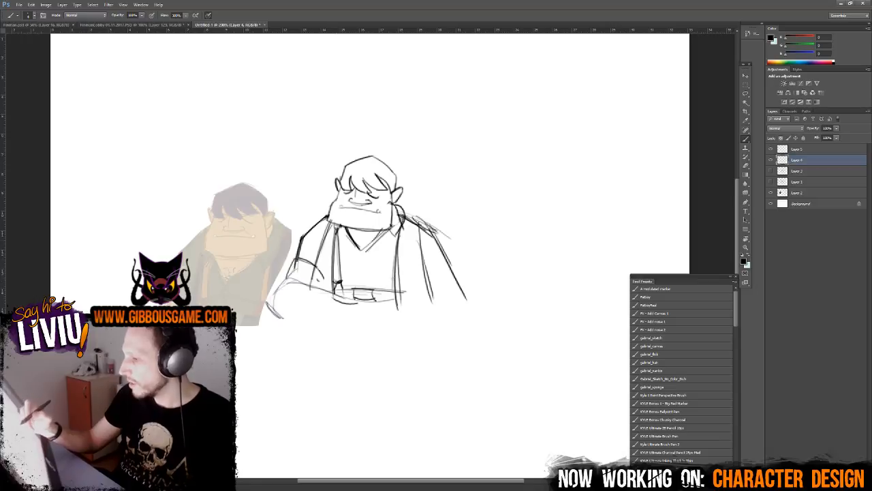
pyautogui.moveTo(393, 278); pyautogui.dragTo(389, 289)
pyautogui.moveTo(398, 237); pyautogui.dragTo(393, 279)
pyautogui.moveTo(337, 227)
pyautogui.mouseDown()
pyautogui.moveTo(340, 246)
pyautogui.moveTo(367, 254)
pyautogui.moveTo(376, 233)
pyautogui.moveTo(476, 248)
pyautogui.mouseUp()
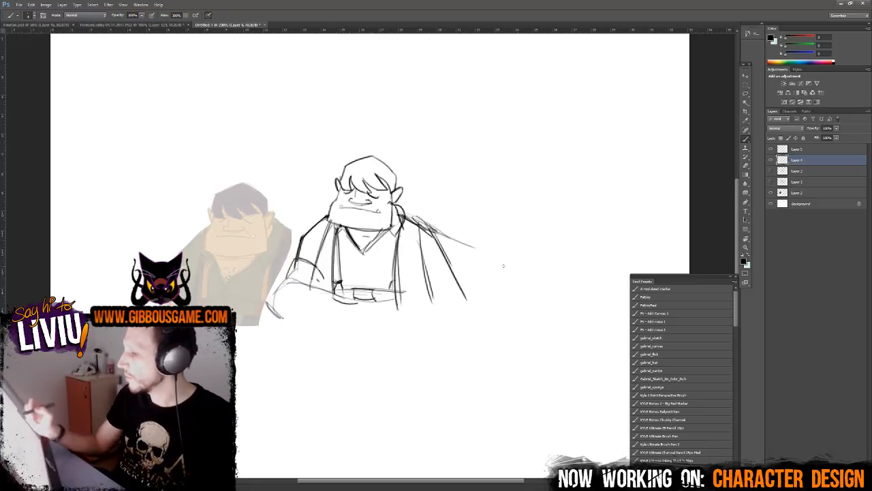
# - Rough in the far arm stretched outward from the shoulder, with an angular elbow and a forearm dropping down
pyautogui.moveTo(431, 280)
pyautogui.mouseDown()
pyautogui.moveTo(478, 274)
pyautogui.moveTo(458, 301)
pyautogui.mouseUp()
pyautogui.hotkey('ctrl', 'z')
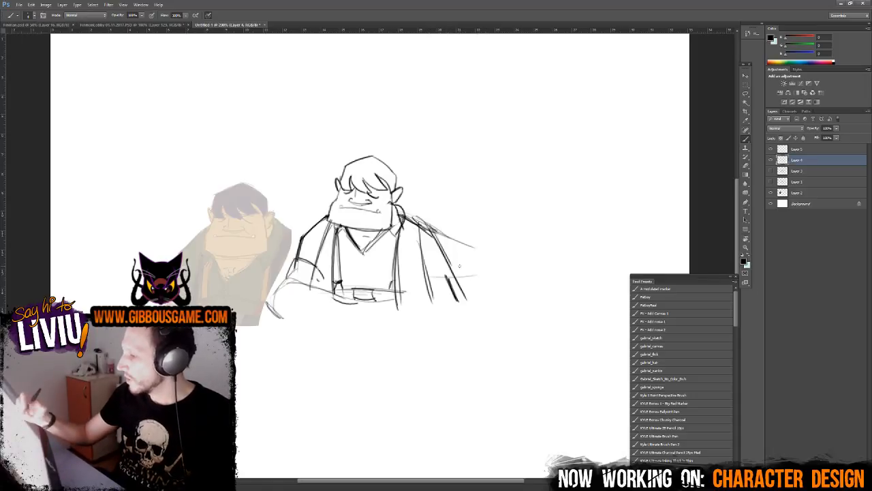
pyautogui.moveTo(415, 228); pyautogui.dragTo(488, 220)
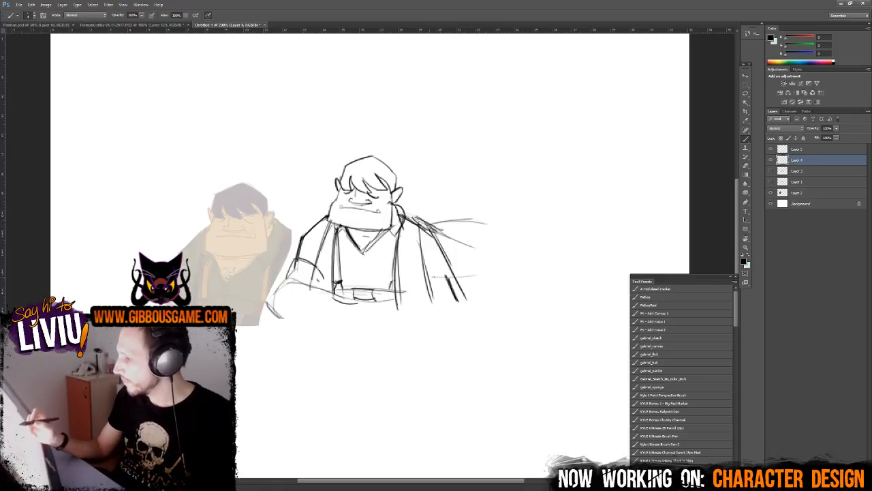
pyautogui.moveTo(430, 276); pyautogui.dragTo(487, 268)
pyautogui.moveTo(443, 227)
pyautogui.mouseDown()
pyautogui.moveTo(514, 215)
pyautogui.moveTo(511, 277)
pyautogui.mouseUp()
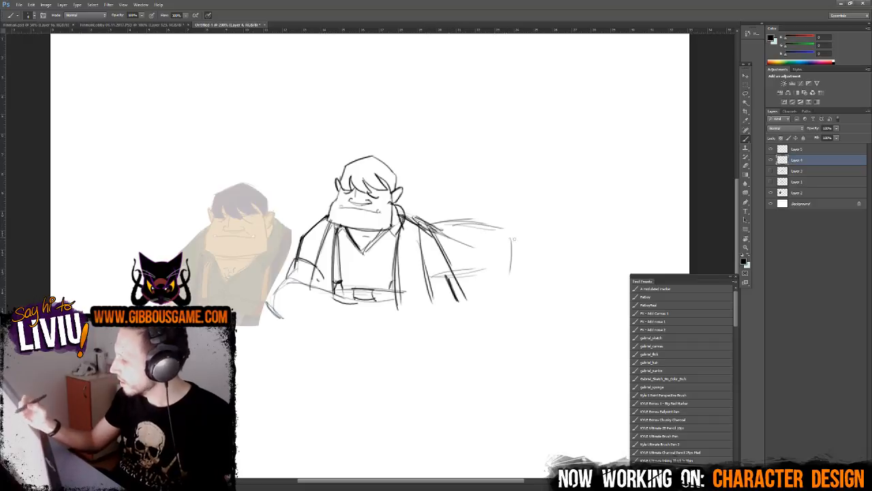
pyautogui.moveTo(513, 239); pyautogui.dragTo(504, 295)
pyautogui.moveTo(421, 230)
pyautogui.mouseDown()
pyautogui.moveTo(454, 222)
pyautogui.moveTo(519, 237)
pyautogui.mouseUp()
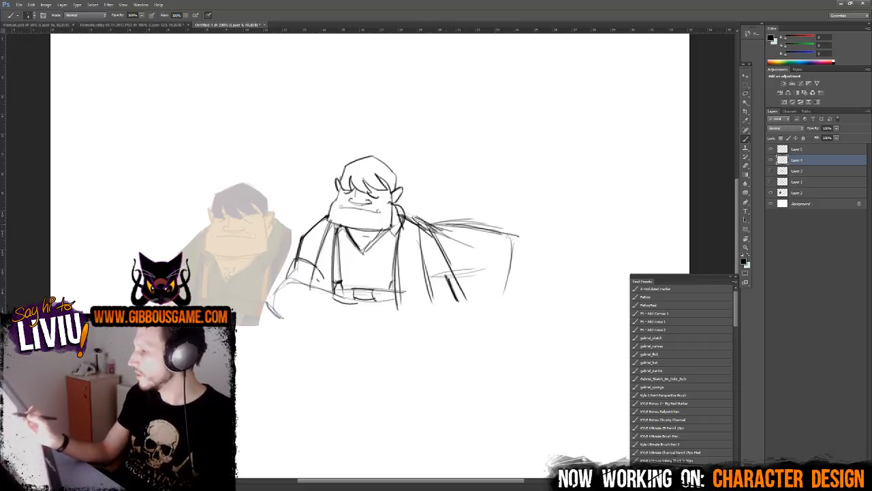
pyautogui.moveTo(450, 225); pyautogui.dragTo(514, 239)
# - Add heavy strokes below the far arm for the inner edge and erase the stray lines around them
pyautogui.moveTo(437, 278)
pyautogui.mouseDown()
pyautogui.moveTo(489, 269)
pyautogui.moveTo(461, 308)
pyautogui.mouseUp()
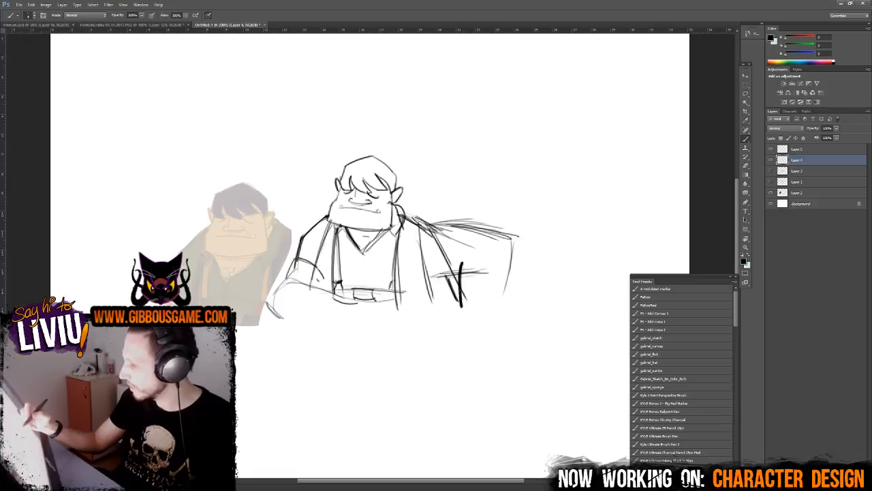
pyautogui.moveTo(469, 254)
pyautogui.mouseDown()
pyautogui.moveTo(462, 297)
pyautogui.moveTo(462, 289)
pyautogui.mouseUp()
pyautogui.press('e')
pyautogui.moveTo(466, 257); pyautogui.dragTo(462, 305)
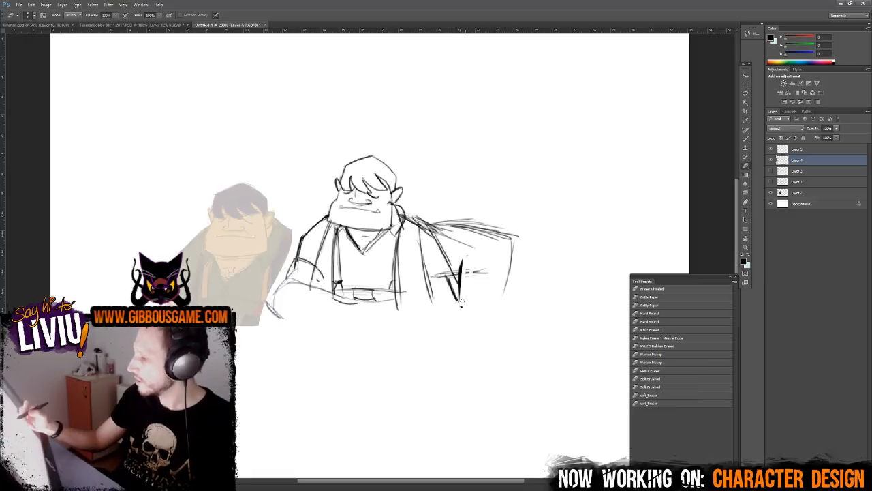
pyautogui.moveTo(473, 275)
pyautogui.mouseDown()
pyautogui.moveTo(489, 262)
pyautogui.moveTo(491, 308)
pyautogui.mouseUp()
# - Darken the far arm's upper and outer contours, and erase the loose strokes and old sleeve edge around it
pyautogui.press('b')
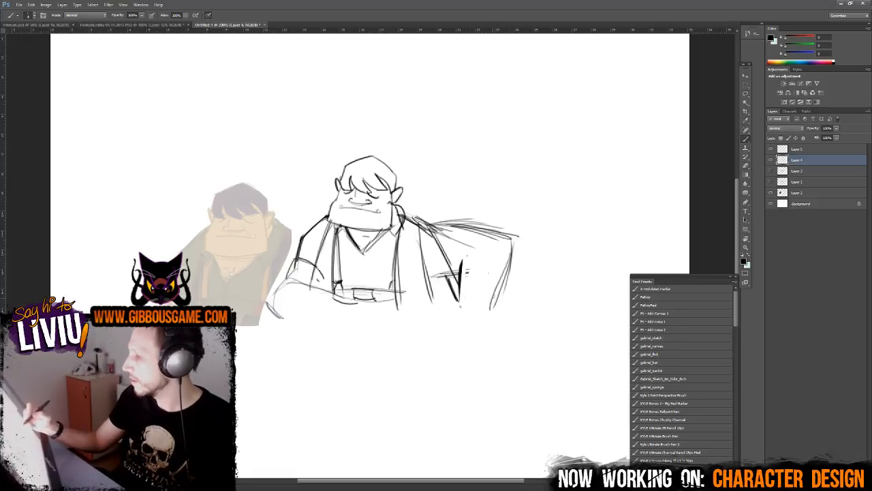
pyautogui.moveTo(511, 246); pyautogui.dragTo(496, 299)
pyautogui.moveTo(410, 218); pyautogui.dragTo(505, 235)
pyautogui.press('e')
pyautogui.moveTo(437, 221)
pyautogui.mouseDown()
pyautogui.moveTo(518, 236)
pyautogui.moveTo(494, 233)
pyautogui.moveTo(503, 294)
pyautogui.mouseUp()
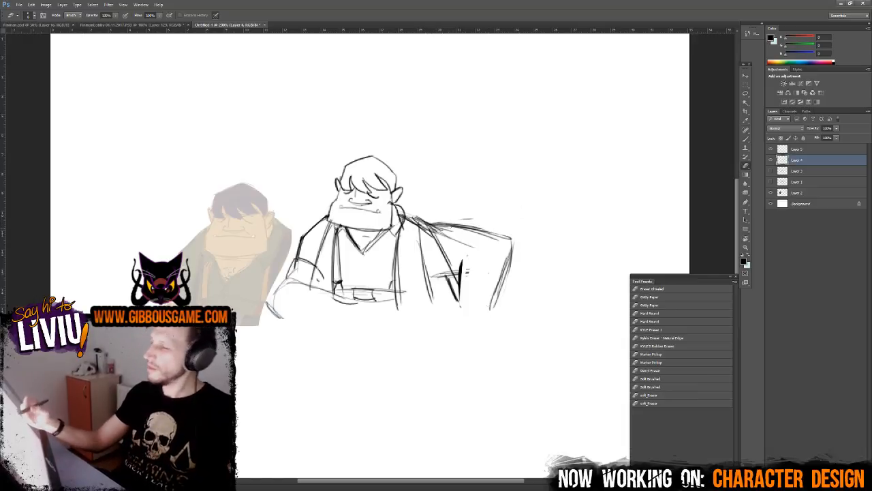
pyautogui.moveTo(437, 245)
pyautogui.mouseDown()
pyautogui.moveTo(467, 244)
pyautogui.moveTo(437, 267)
pyautogui.moveTo(459, 264)
pyautogui.mouseUp()
# - Touch up the shoulder lines beside the chin and draw the short sleeve's folds and cuff across the far upper arm
pyautogui.press('b')
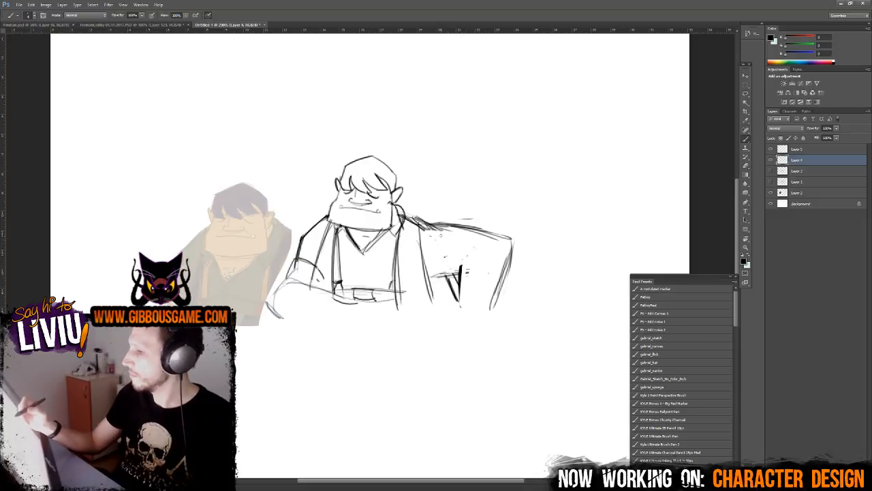
pyautogui.moveTo(331, 216)
pyautogui.mouseDown()
pyautogui.moveTo(308, 230)
pyautogui.moveTo(318, 224)
pyautogui.mouseUp()
pyautogui.moveTo(427, 221); pyautogui.dragTo(391, 211)
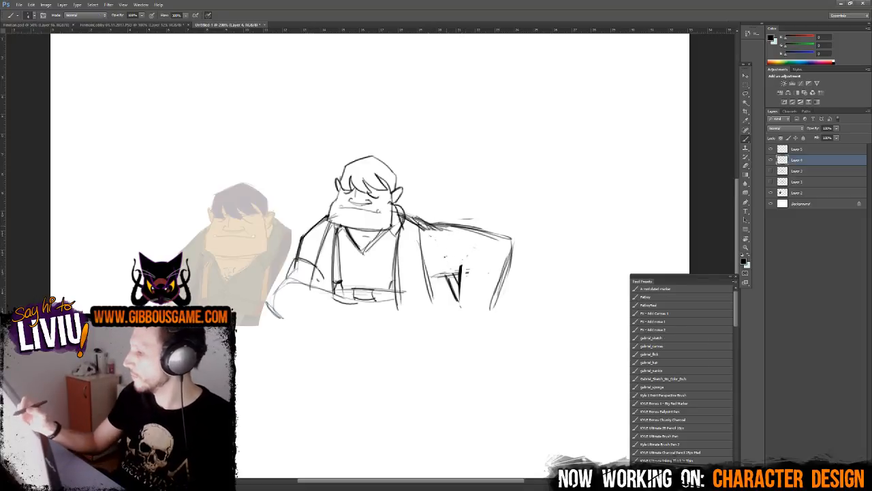
pyautogui.moveTo(441, 226); pyautogui.dragTo(439, 278)
pyautogui.moveTo(469, 232); pyautogui.dragTo(456, 272)
pyautogui.moveTo(452, 221)
pyautogui.mouseDown()
pyautogui.moveTo(481, 225)
pyautogui.moveTo(471, 221)
pyautogui.mouseUp()
pyautogui.hotkey('ctrl', '-')
pyautogui.hotkey('ctrl', '-')
pyautogui.hotkey('ctrl', '+')
pyautogui.hotkey('ctrl', '+')
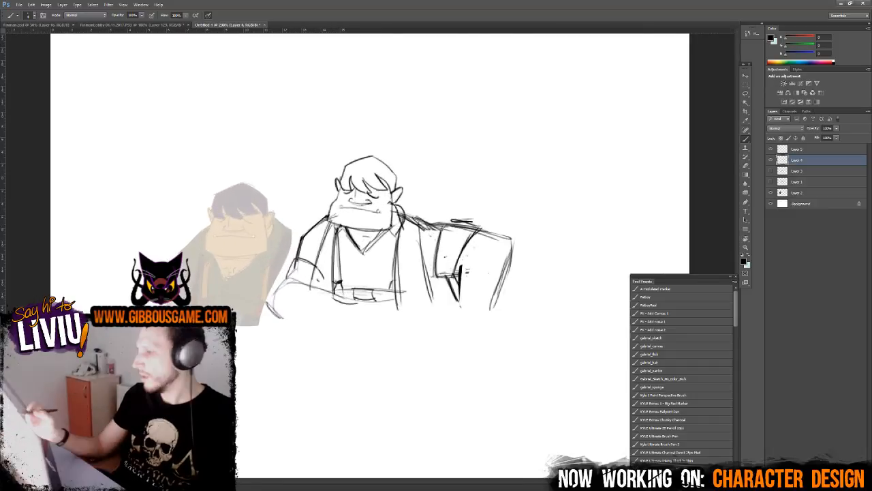
# - Darken the far arm's shoulder line and elbow corner, and tidy the loose strokes along the forearm's outer edge
pyautogui.moveTo(438, 222)
pyautogui.mouseDown()
pyautogui.moveTo(482, 228)
pyautogui.moveTo(451, 260)
pyautogui.mouseUp()
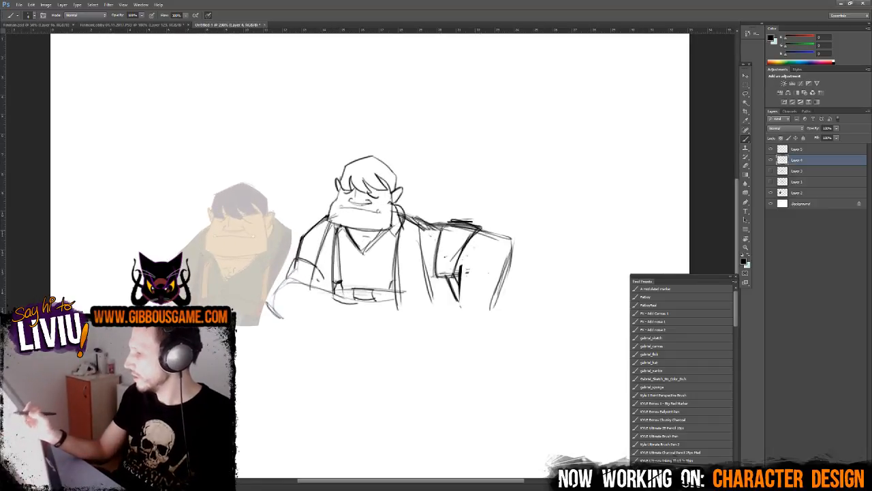
pyautogui.moveTo(478, 232)
pyautogui.mouseDown()
pyautogui.moveTo(515, 240)
pyautogui.moveTo(485, 317)
pyautogui.moveTo(497, 289)
pyautogui.moveTo(489, 302)
pyautogui.mouseUp()
pyautogui.press('e')
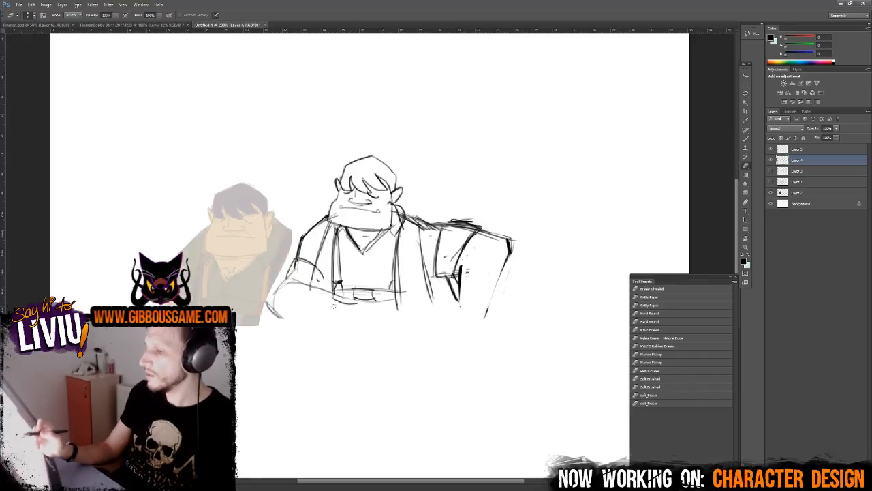
# - Show the blue underlying sketch, check which layers hold the head and body lines, and make Layer 4 active
pyautogui.click(770, 171)
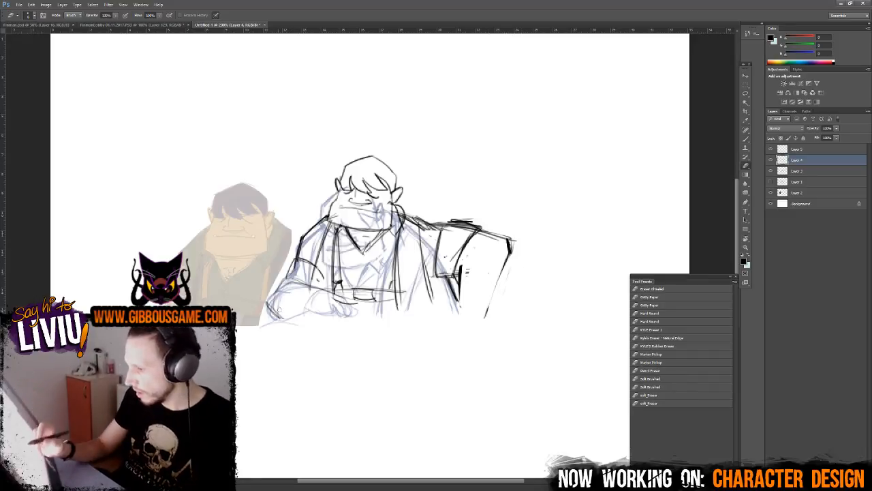
pyautogui.moveTo(291, 276); pyautogui.dragTo(270, 295)
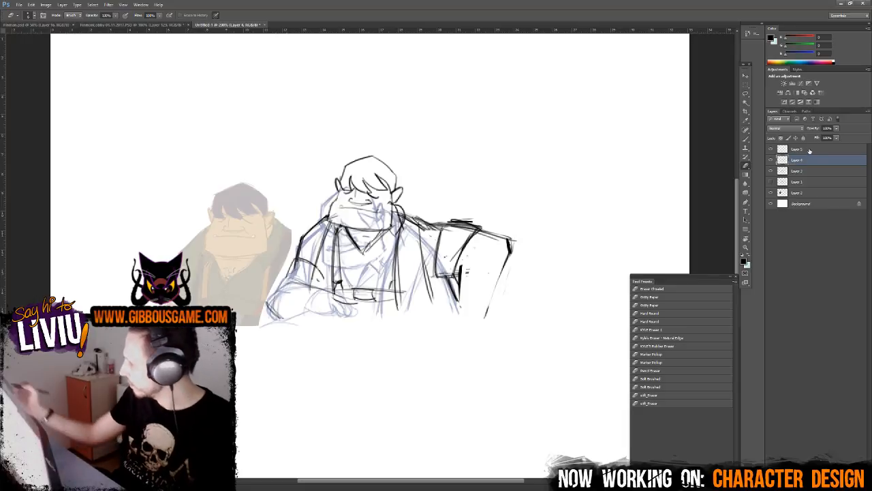
pyautogui.click(771, 160)
pyautogui.click(770, 161)
pyautogui.click(771, 149)
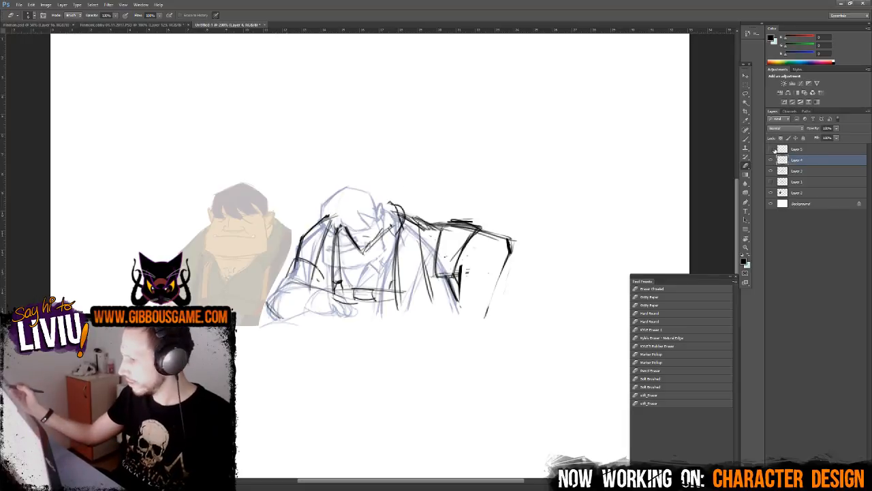
pyautogui.click(771, 149)
pyautogui.click(802, 152)
pyautogui.click(795, 162)
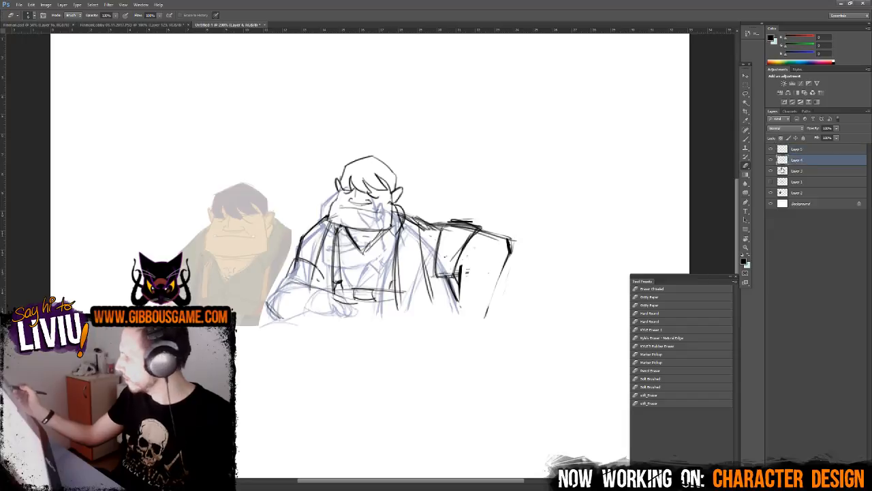
# - Trace the near forearm, elbow and resting hand with its fingers over the blue sketch, and hide that sketch
pyautogui.press('b')
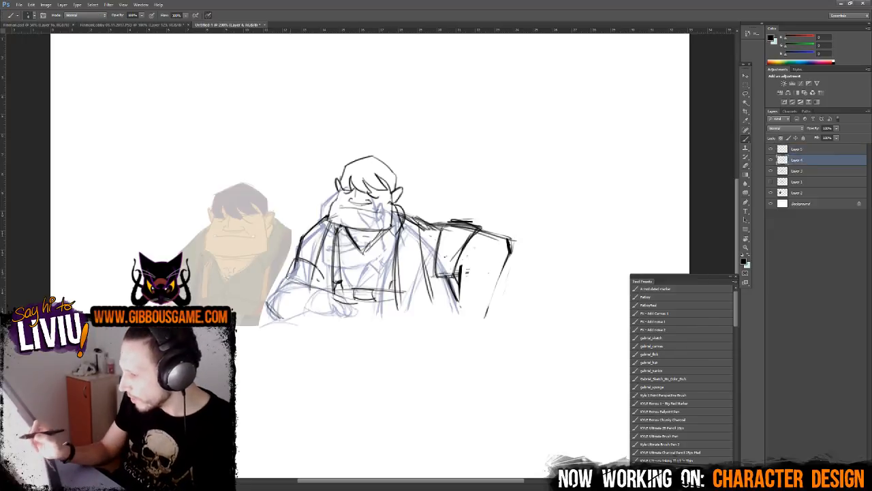
pyautogui.moveTo(291, 276)
pyautogui.mouseDown()
pyautogui.moveTo(268, 300)
pyautogui.moveTo(264, 316)
pyautogui.moveTo(283, 319)
pyautogui.mouseUp()
pyautogui.moveTo(321, 276); pyautogui.dragTo(290, 288)
pyautogui.moveTo(279, 316)
pyautogui.mouseDown()
pyautogui.moveTo(333, 313)
pyautogui.moveTo(344, 291)
pyautogui.moveTo(353, 306)
pyautogui.mouseUp()
pyautogui.moveTo(346, 297); pyautogui.dragTo(348, 318)
pyautogui.moveTo(344, 304); pyautogui.dragTo(347, 317)
pyautogui.moveTo(344, 312); pyautogui.dragTo(333, 316)
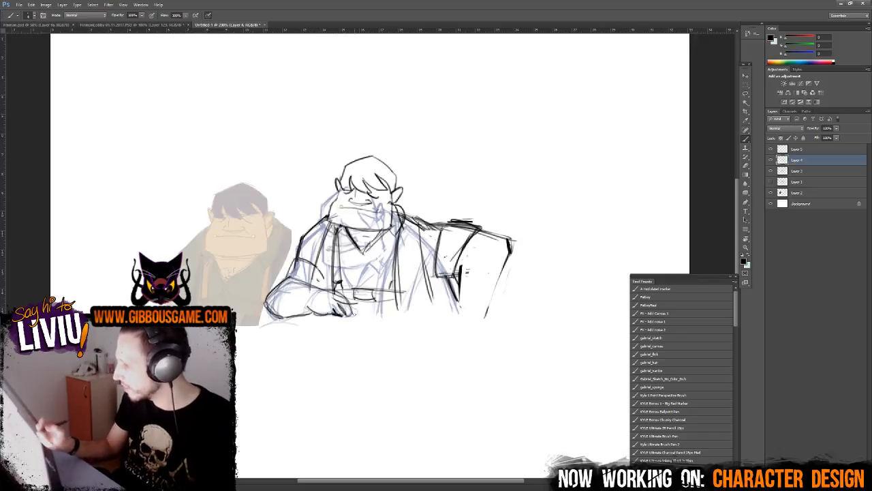
pyautogui.click(771, 160)
pyautogui.click(771, 161)
pyautogui.click(771, 172)
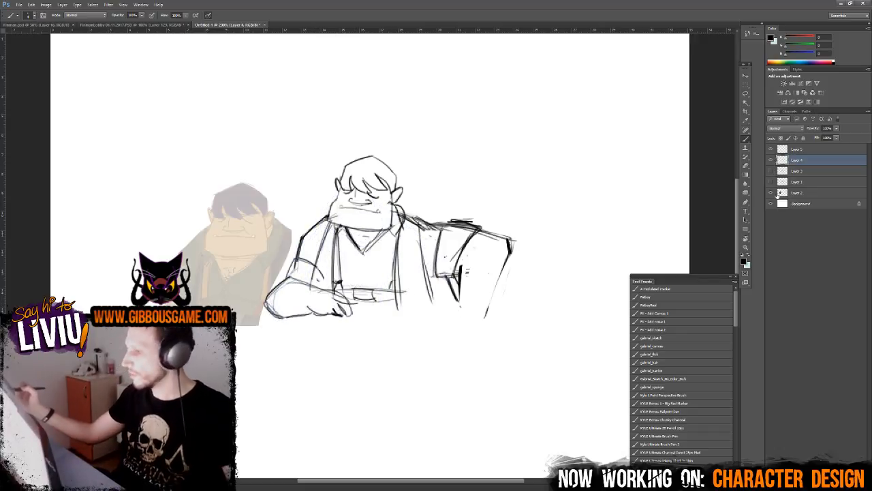
# - Flip the canvas horizontally and redraw the far shoulder as a cleaner line from the neck to the sleeve
pyautogui.hotkey('ctrl', '-')
pyautogui.press('h')
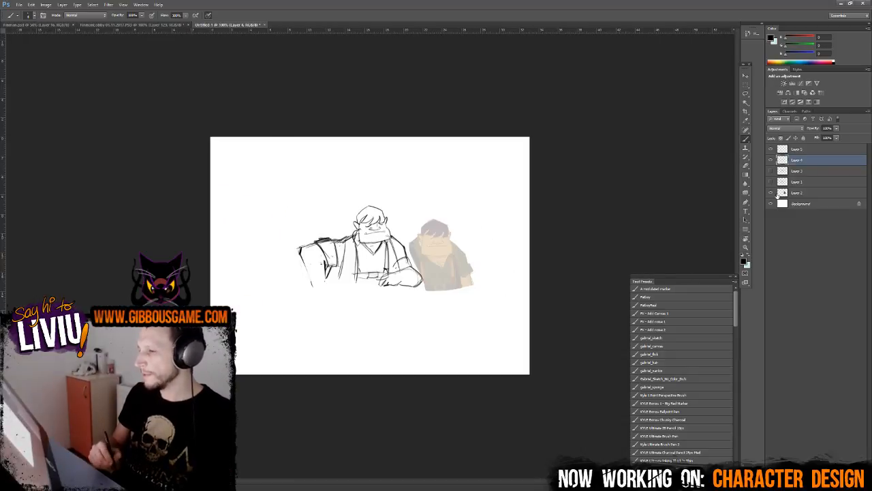
pyautogui.hotkey('ctrl', '+')
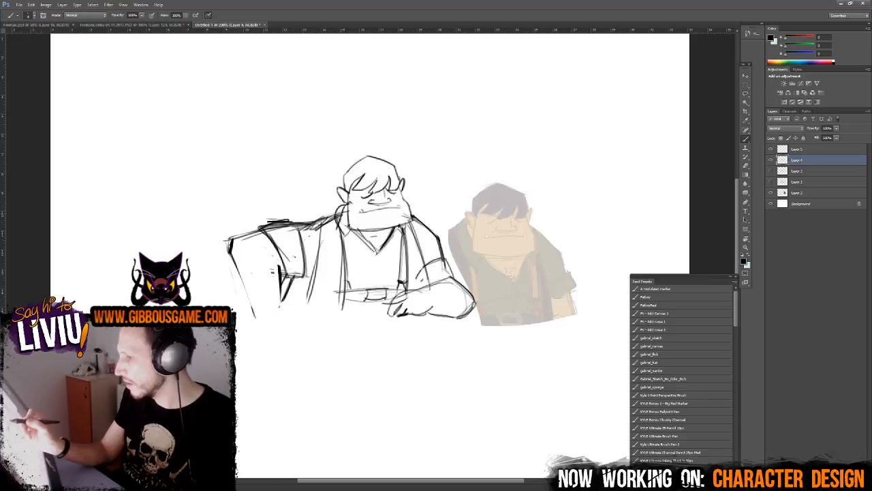
pyautogui.moveTo(295, 221)
pyautogui.mouseDown()
pyautogui.moveTo(338, 213)
pyautogui.moveTo(276, 225)
pyautogui.mouseUp()
pyautogui.moveTo(331, 215)
pyautogui.mouseDown()
pyautogui.moveTo(274, 226)
pyautogui.moveTo(306, 235)
pyautogui.moveTo(319, 221)
pyautogui.moveTo(295, 225)
pyautogui.moveTo(333, 218)
pyautogui.mouseUp()
pyautogui.press('e')
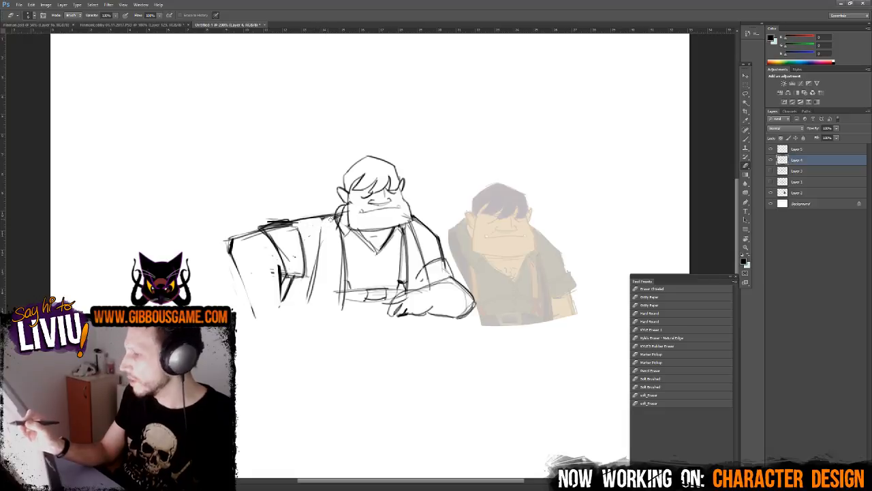
pyautogui.hotkey('ctrl', '-')
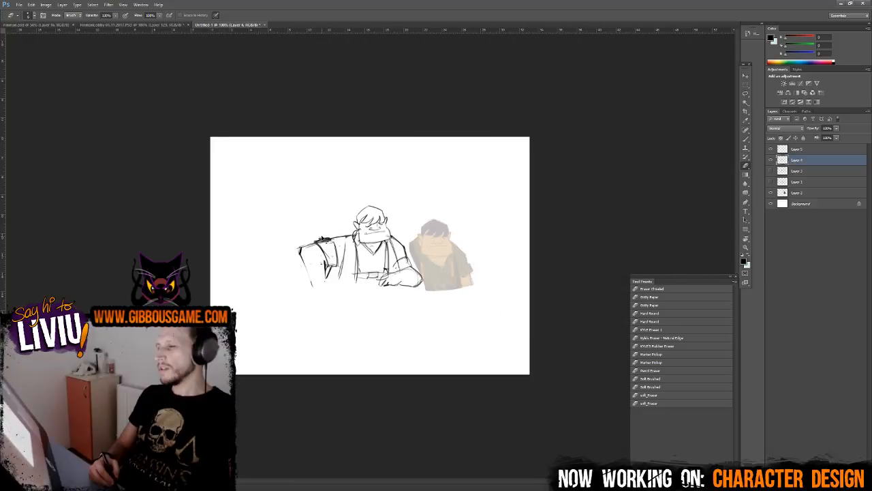
pyautogui.hotkey('ctrl', '+')
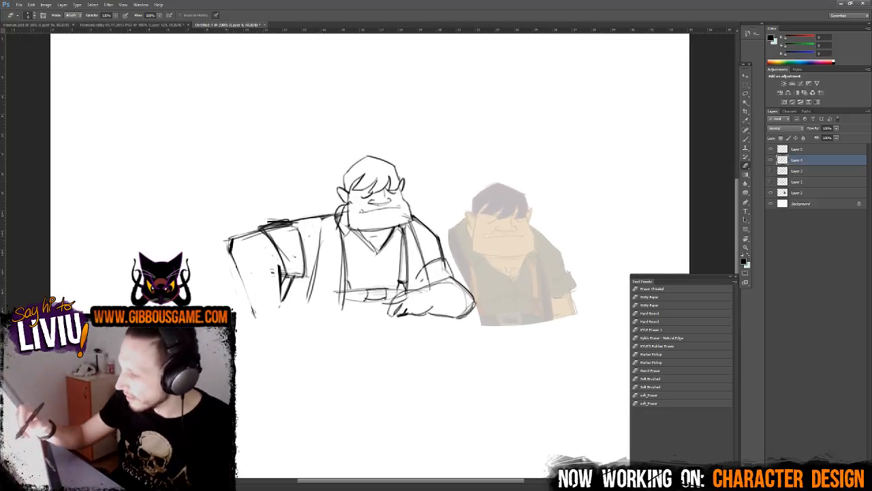
# - Erase the far forearm's faint outer edge and redraw it as a darker line from the elbow down
pyautogui.moveTo(238, 269); pyautogui.dragTo(253, 313)
pyautogui.press('b')
pyautogui.moveTo(230, 249); pyautogui.dragTo(255, 316)
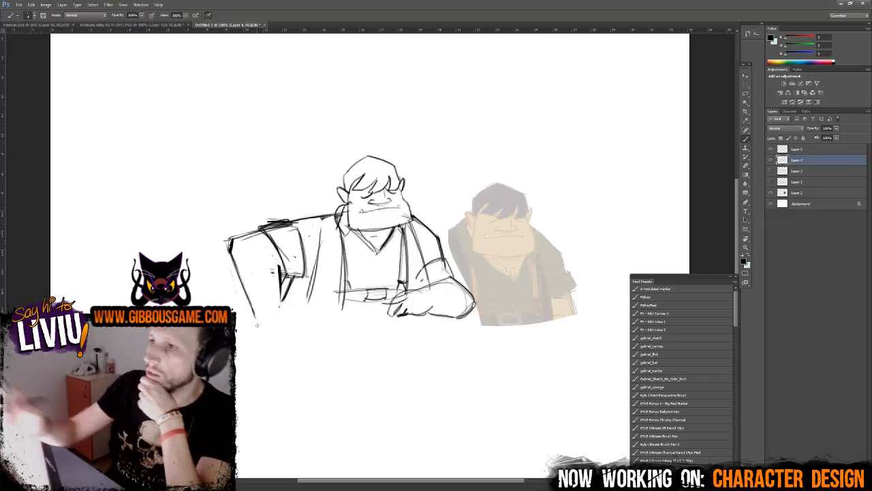
# - Open the Milton character illustration and isolate its blue rough sketch on the white background
pyautogui.click(19, 5)
pyautogui.press('Escape')
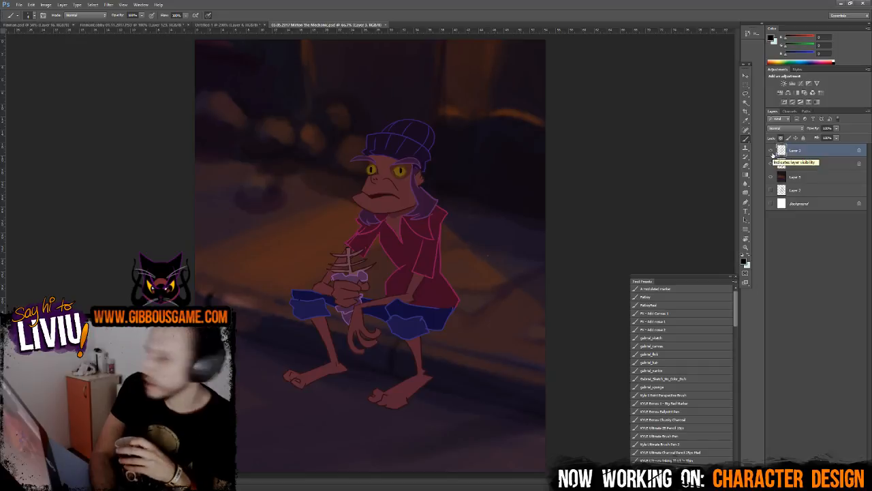
pyautogui.click(771, 151)
pyautogui.click(771, 163)
pyautogui.click(771, 176)
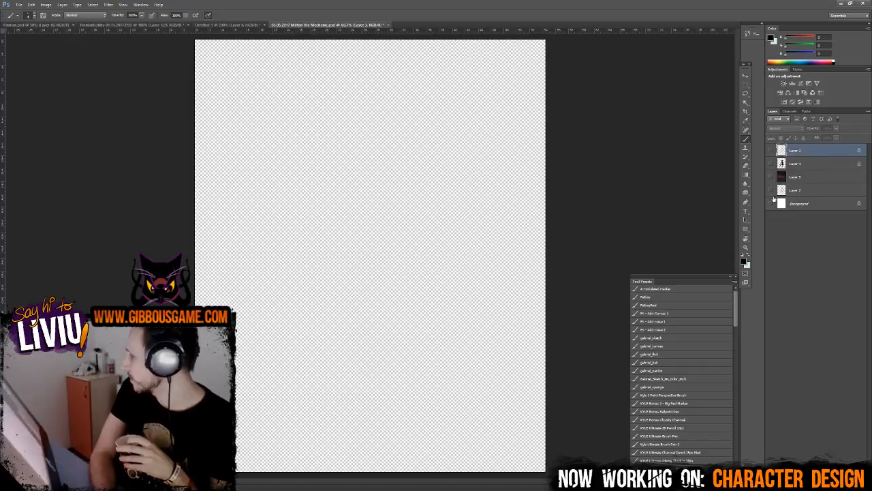
pyautogui.click(770, 203)
pyautogui.click(771, 190)
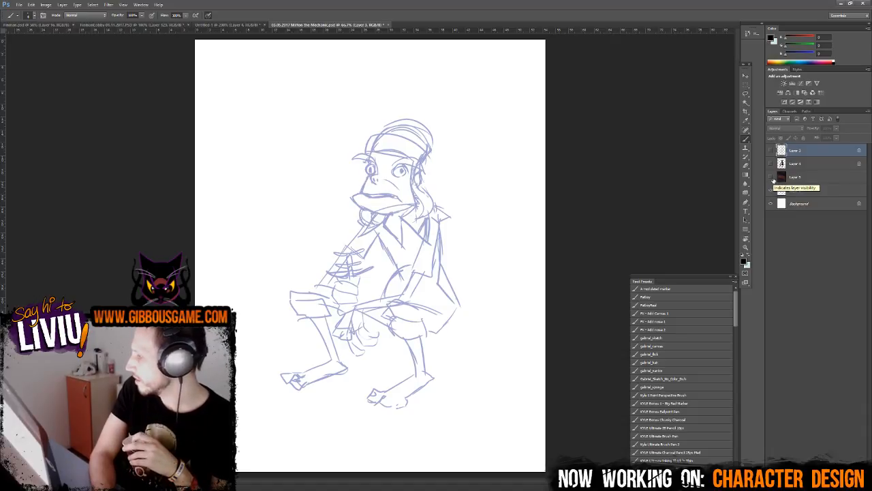
# - Turn the painted background, the flat colours and the line art back on one at a time
pyautogui.click(771, 178)
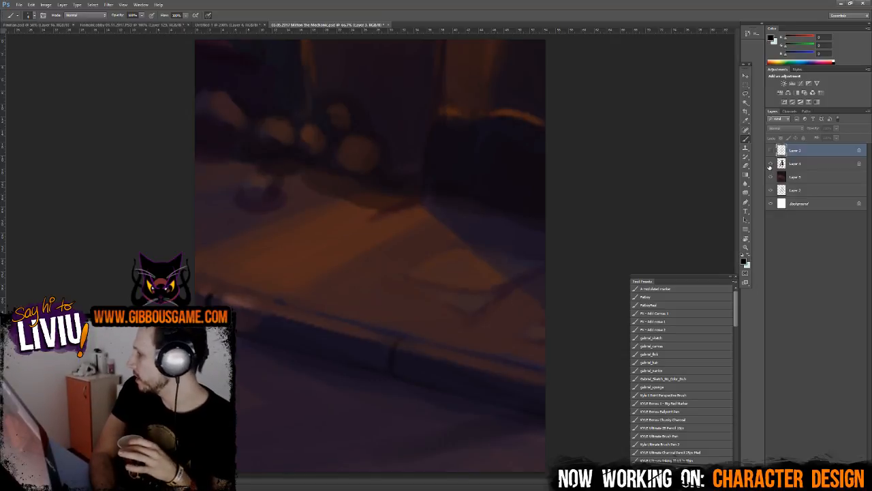
pyautogui.click(770, 165)
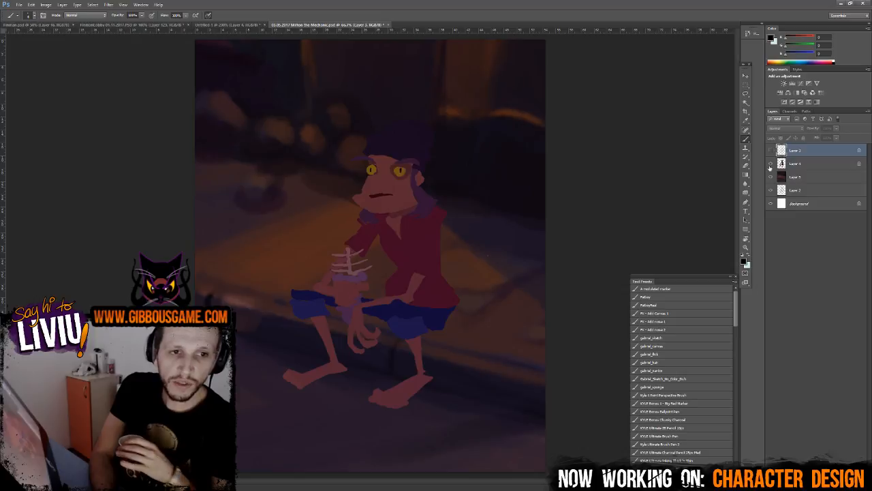
pyautogui.click(773, 154)
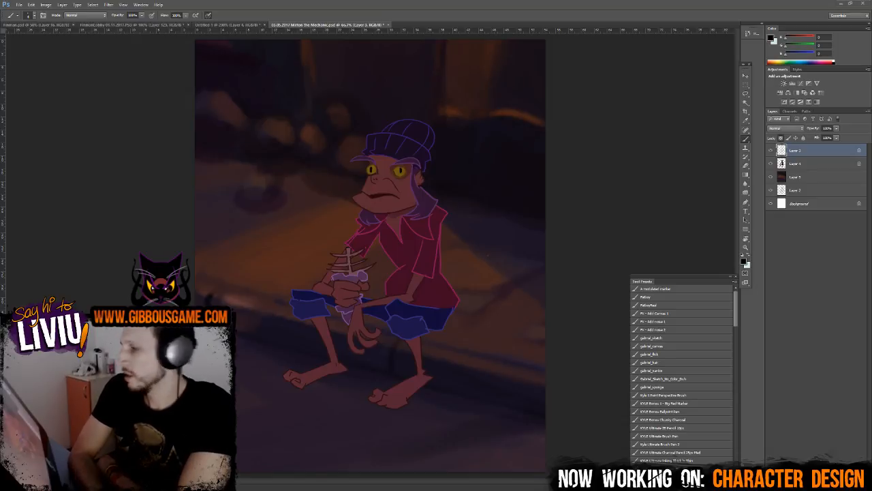
# - Switch to Toon Boom Harmony, centre the seated Milton drawing in view and play his bite animation
pyautogui.hotkey('alt', 'Tab')
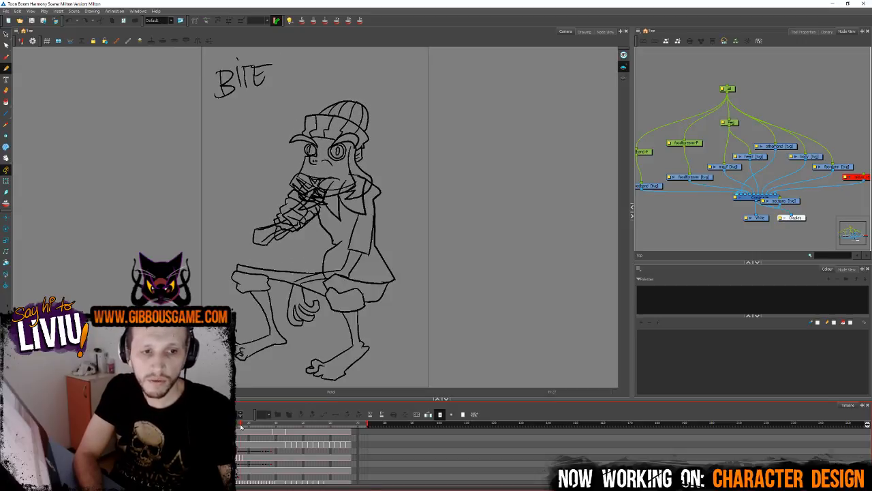
pyautogui.moveTo(205, 327)
pyautogui.mouseDown()
pyautogui.moveTo(335, 328)
pyautogui.moveTo(284, 337)
pyautogui.mouseUp()
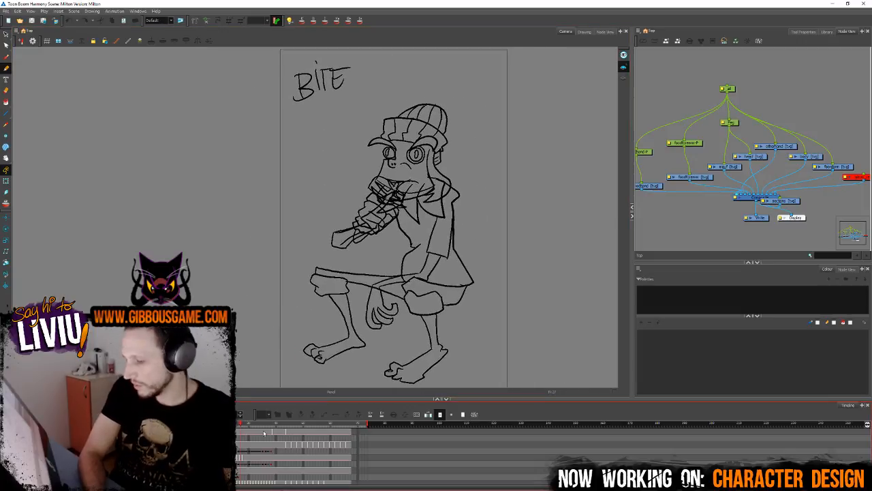
pyautogui.click(240, 424)
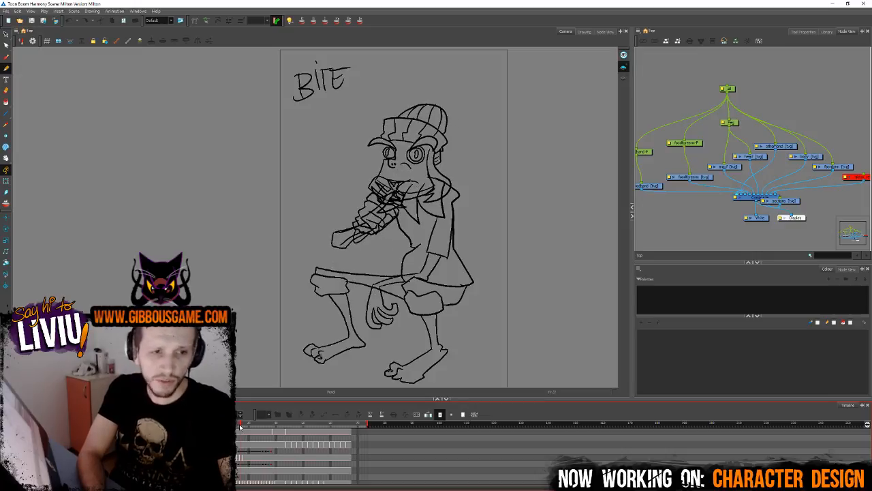
pyautogui.press('Return')
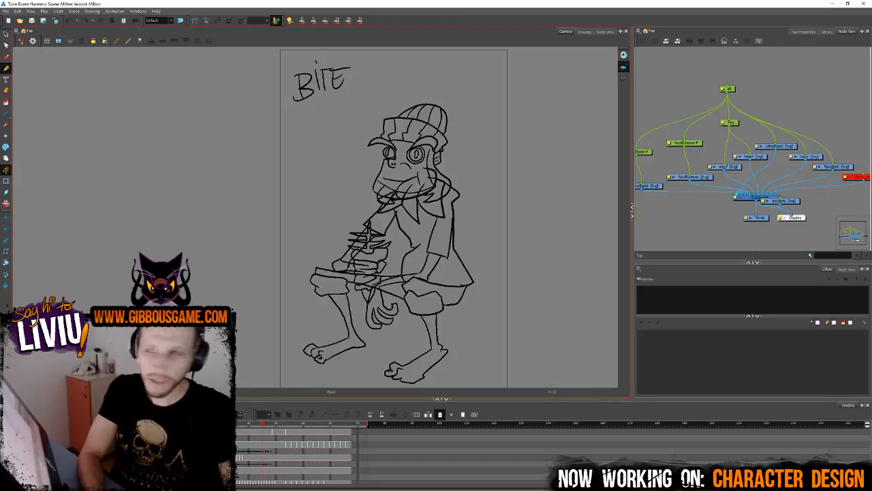
# - Open the recent Seaman_Barnacle scene
pyautogui.click(5, 10)
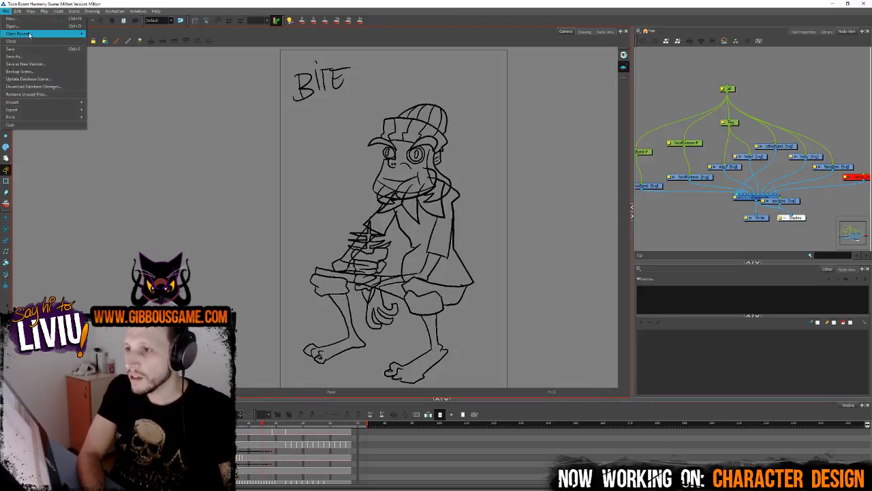
pyautogui.moveTo(41, 34)
pyautogui.click(122, 42)
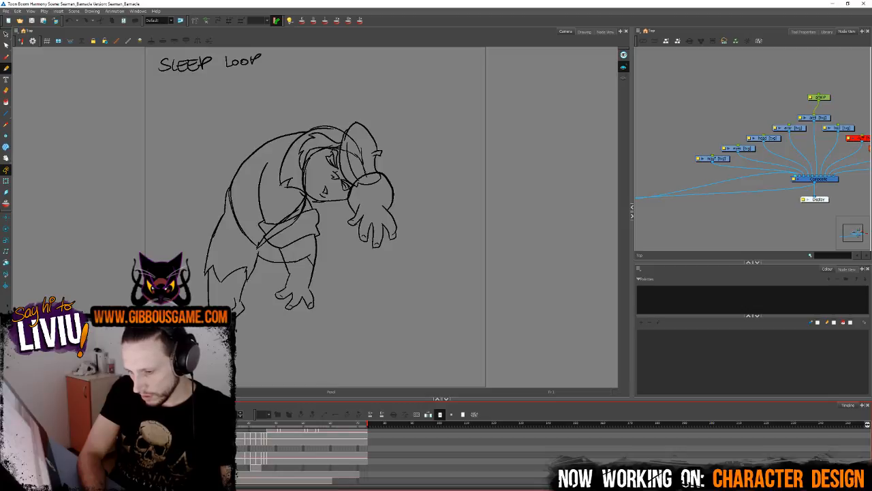
# - Hide the sleep loop's animation layers and show the rough standing pose with the whole frame in view
pyautogui.click(7, 423)
pyautogui.click(7, 423)
pyautogui.click(6, 475)
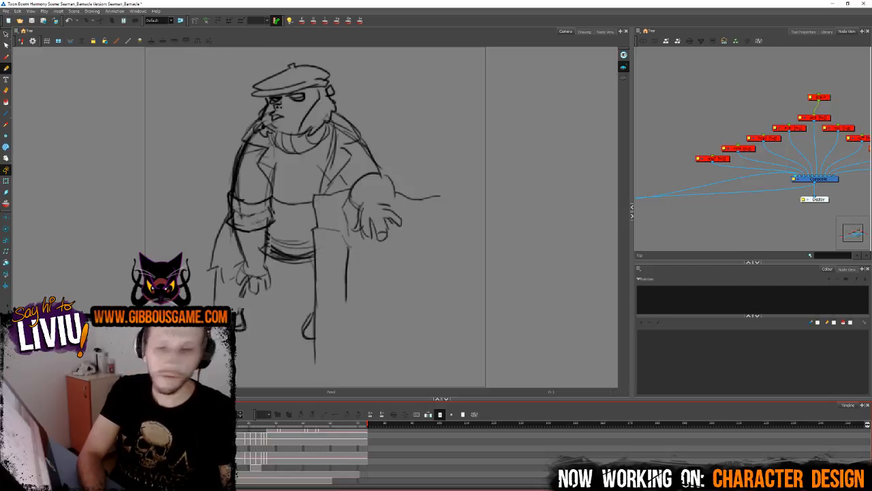
pyautogui.press('2')
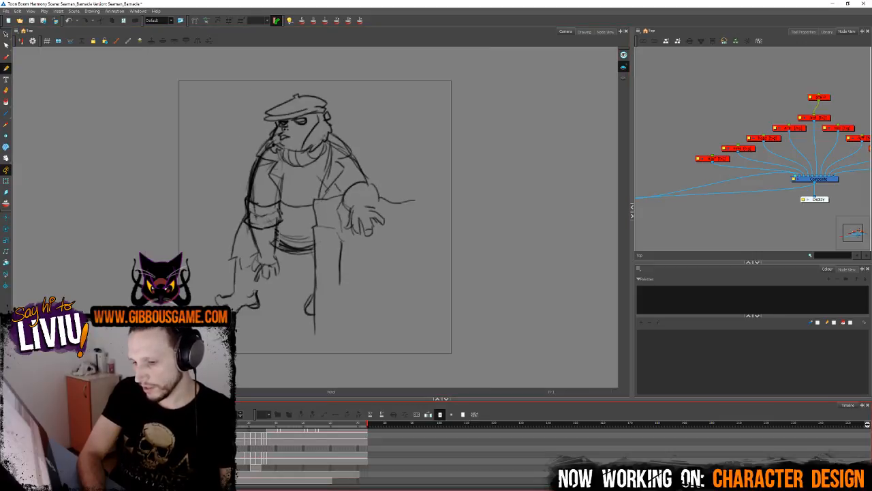
# - Compare the sailor's slumped and standing rough poses by switching their drawings on and off
pyautogui.click(7, 475)
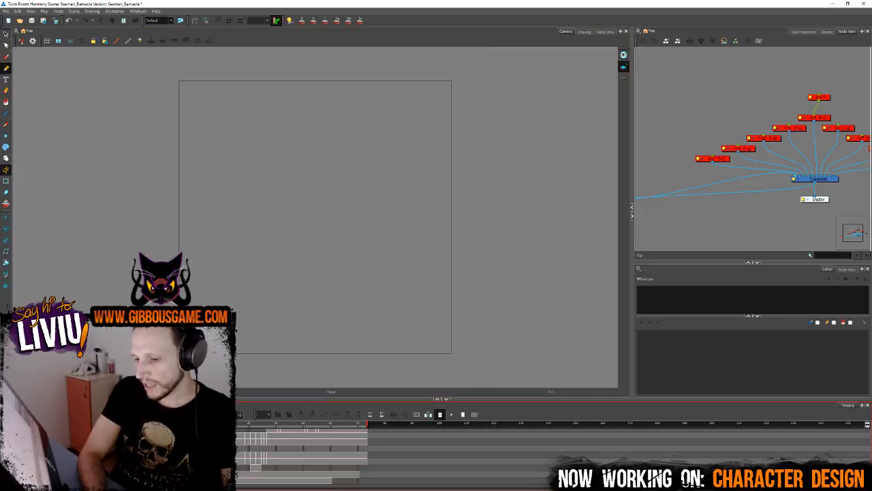
pyautogui.click(7, 468)
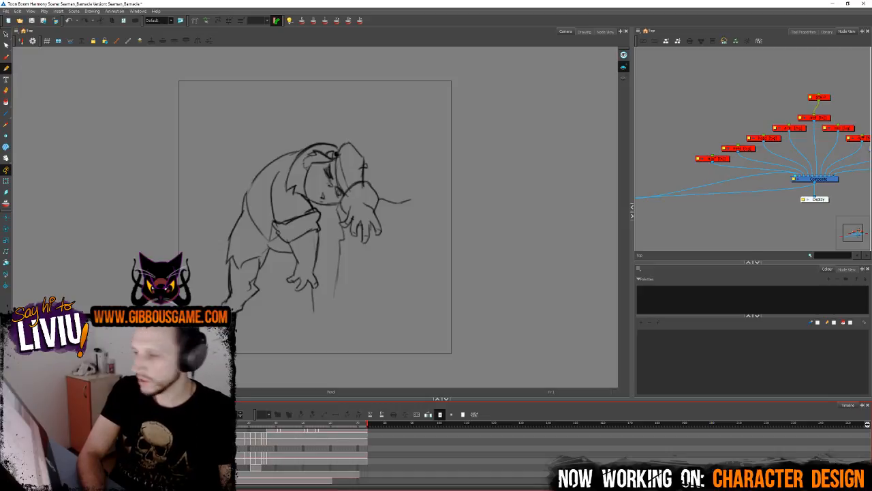
pyautogui.click(6, 469)
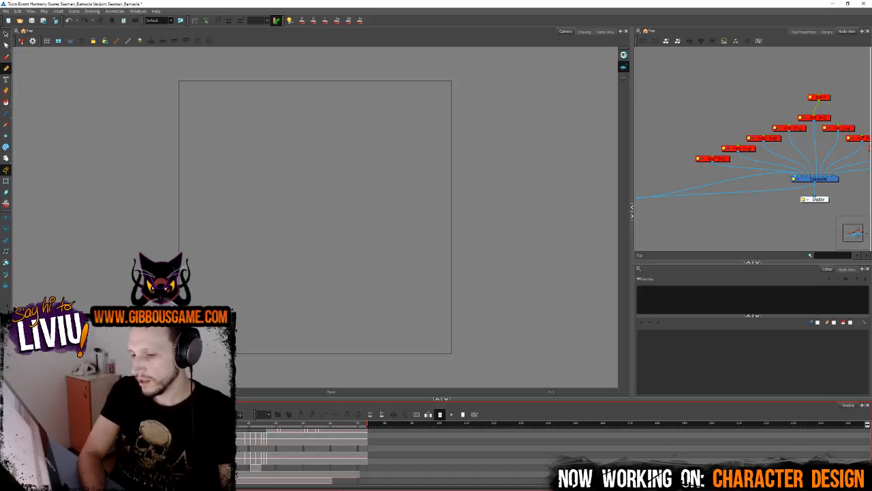
pyautogui.click(6, 468)
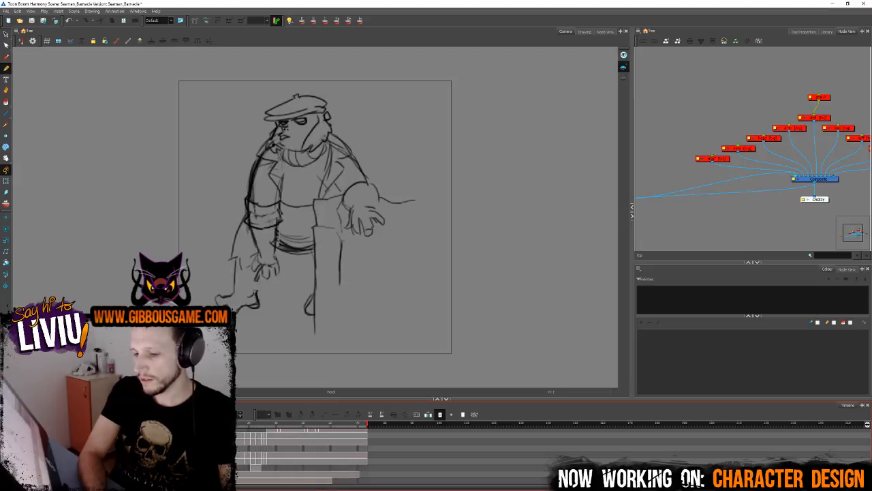
# - Re-enable all the sleep loop's animation layers and hide both rough pose drawings
pyautogui.click(7, 458)
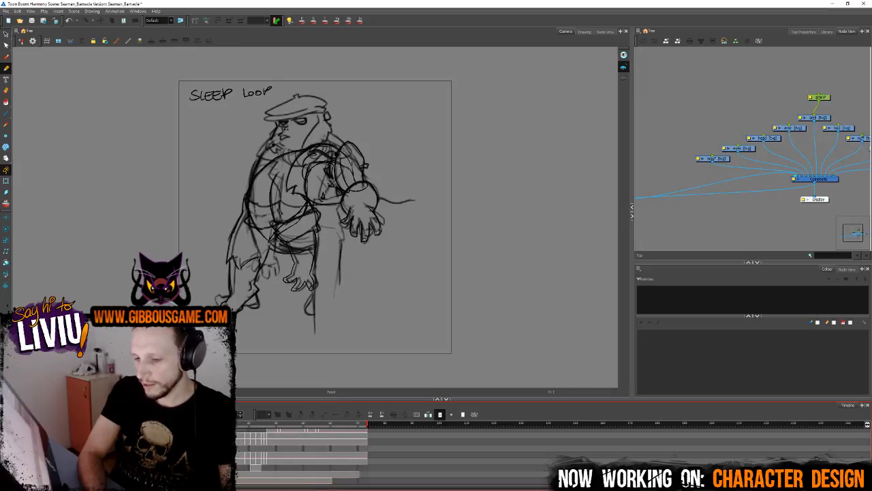
pyautogui.click(7, 468)
pyautogui.click(7, 478)
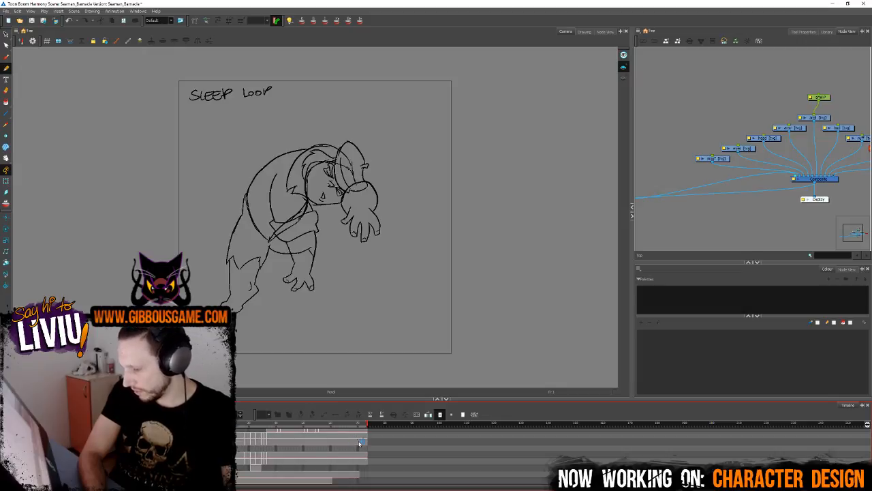
# - Step through the sleep loop frame by frame and examine the sailor's slumped breathing pose at different zoom levels
pyautogui.click(239, 437)
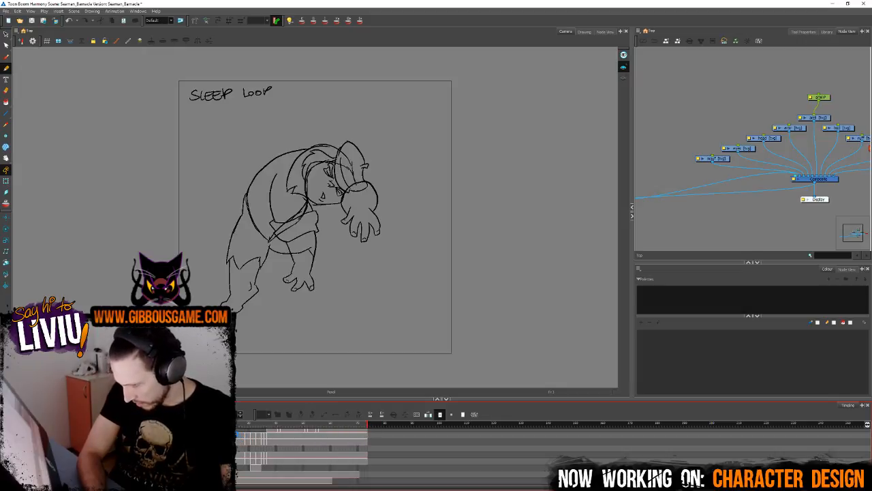
pyautogui.press('.')
pyautogui.press('.')
pyautogui.press('.')
pyautogui.press('.')
pyautogui.press('.')
pyautogui.press('.')
pyautogui.press('.')
pyautogui.press('.')
pyautogui.press('.')
pyautogui.press('.')
pyautogui.press('.')
pyautogui.press('.')
pyautogui.press('.')
pyautogui.press('.')
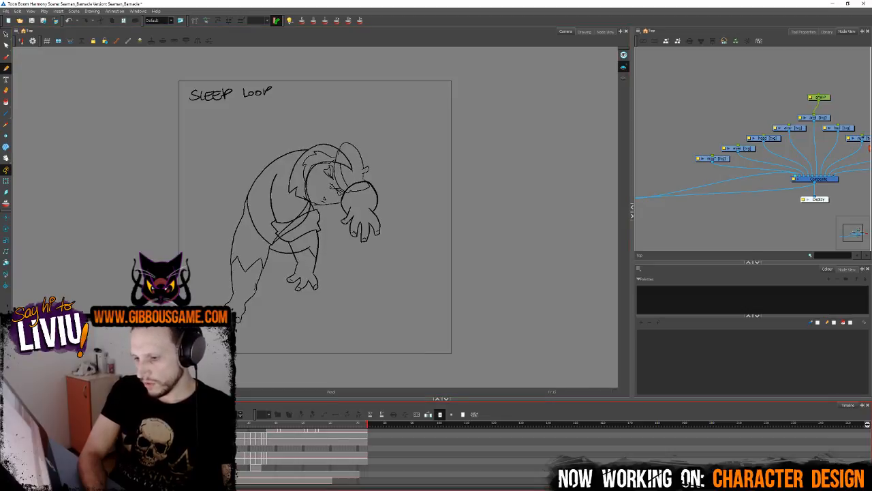
pyautogui.press('2')
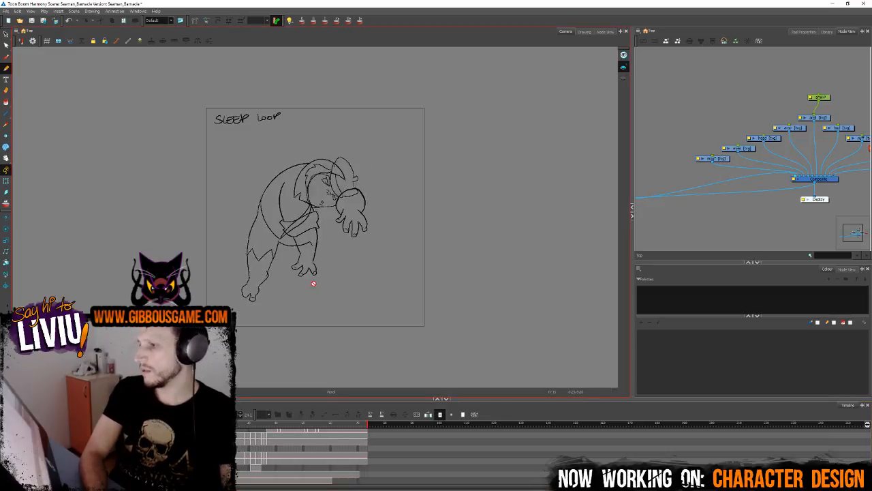
pyautogui.press('2')
pyautogui.press('1')
pyautogui.press('1')
pyautogui.press('1')
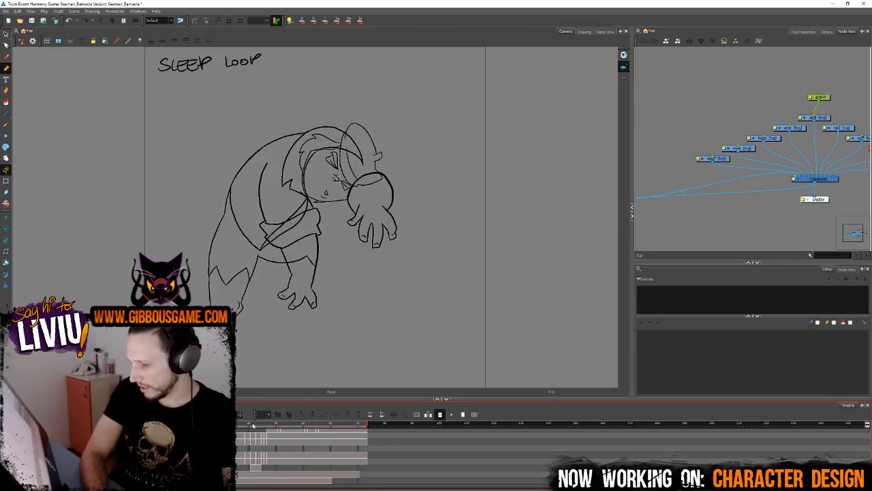
# - Go to the sleeping-to-awake section and switch the body-part layers off and on one by one to check their contents
pyautogui.moveTo(253, 426); pyautogui.dragTo(252, 428)
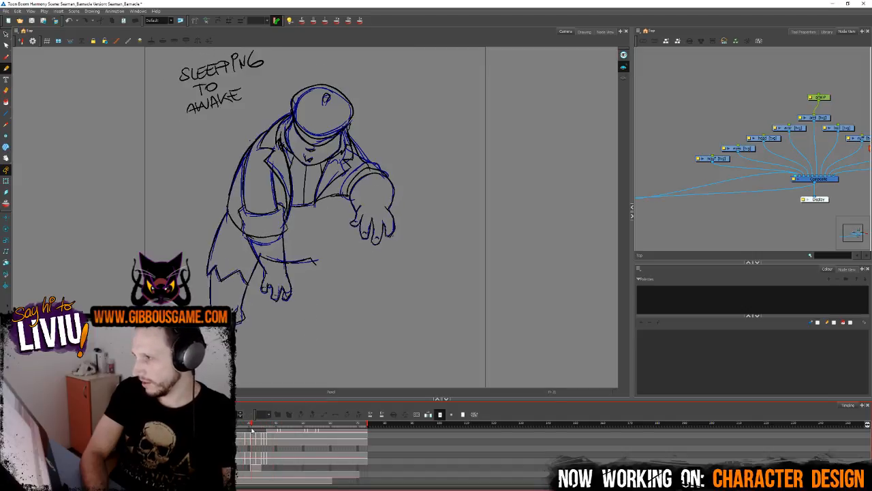
pyautogui.scroll(2, 437, 453)
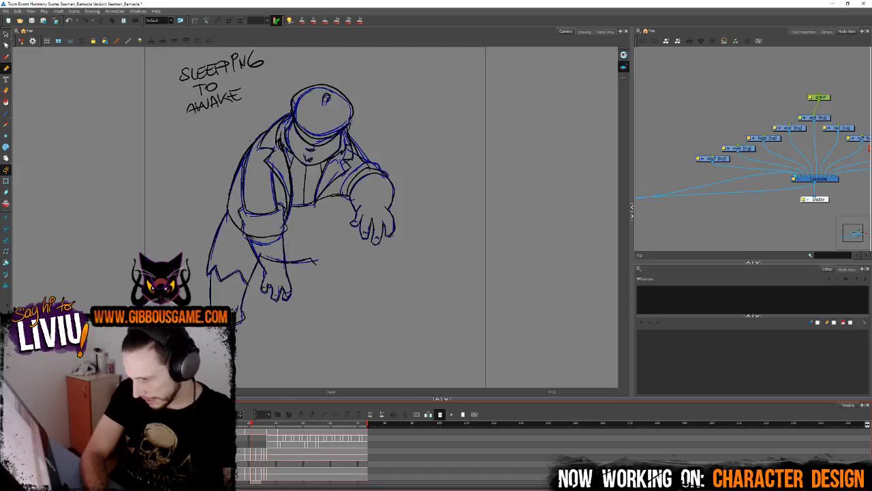
pyautogui.click(7, 431)
pyautogui.click(7, 432)
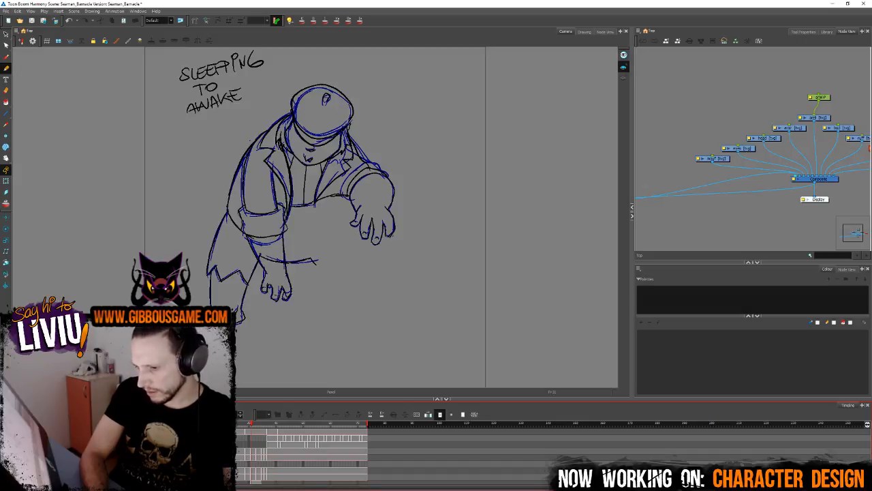
pyautogui.click(6, 438)
pyautogui.click(7, 439)
pyautogui.click(7, 445)
pyautogui.click(7, 444)
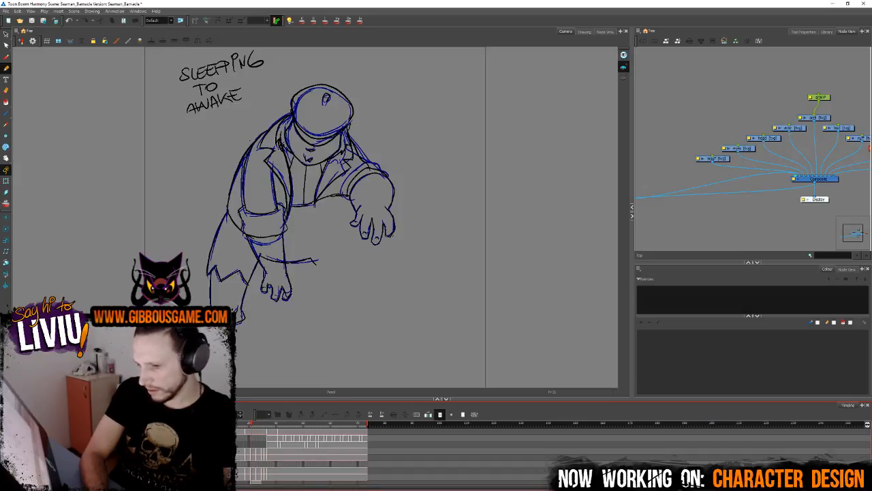
pyautogui.click(6, 458)
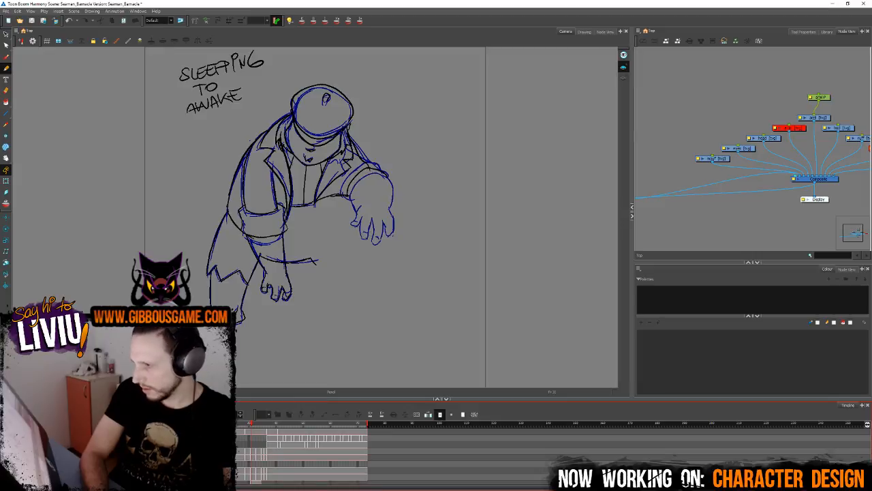
pyautogui.click(7, 458)
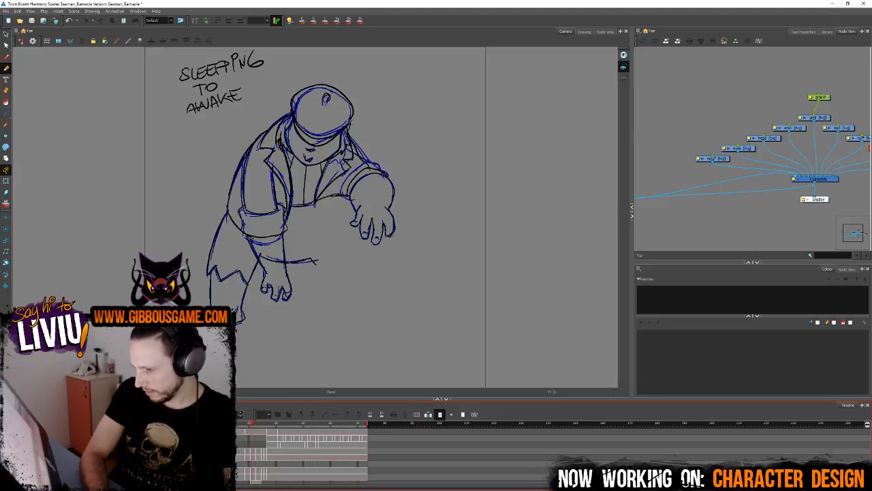
pyautogui.click(7, 464)
pyautogui.click(7, 464)
pyautogui.click(7, 470)
pyautogui.click(7, 470)
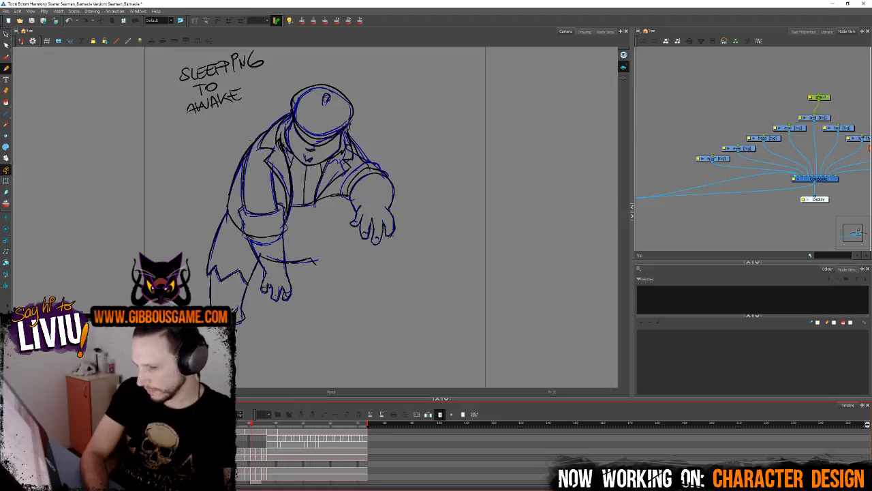
pyautogui.scroll(-1, 300, 453)
pyautogui.scroll(-1, 300, 454)
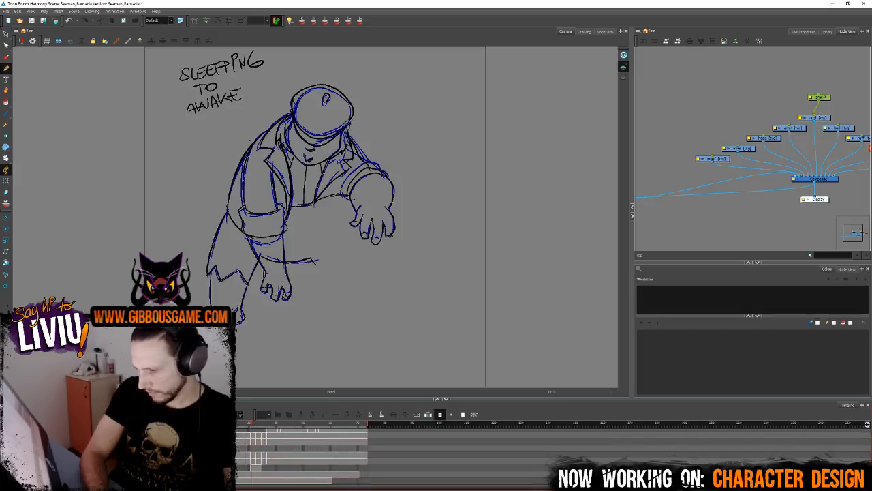
# - Hide the rough drawing layer, step back to the sleep loop and play the animation through to the talk loop
pyautogui.click(7, 469)
pyautogui.press(',')
pyautogui.press(',')
pyautogui.press(',')
pyautogui.press(',')
pyautogui.press(',')
pyautogui.press(',')
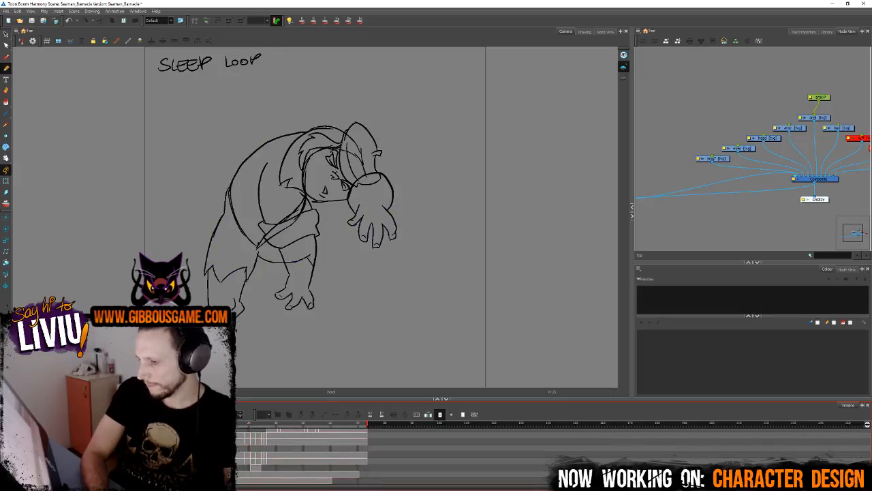
pyautogui.hotkey('shift', 'Return')
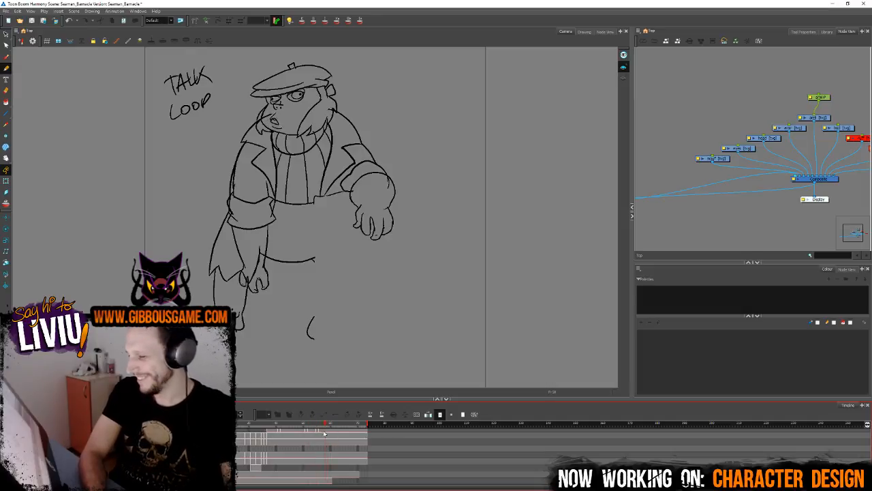
# - Scrub through the talk loop to examine the standing sailor's mouth shapes
pyautogui.click(271, 431)
pyautogui.moveTo(270, 431)
pyautogui.mouseDown()
pyautogui.moveTo(255, 426)
pyautogui.moveTo(304, 423)
pyautogui.moveTo(291, 424)
pyautogui.mouseUp()
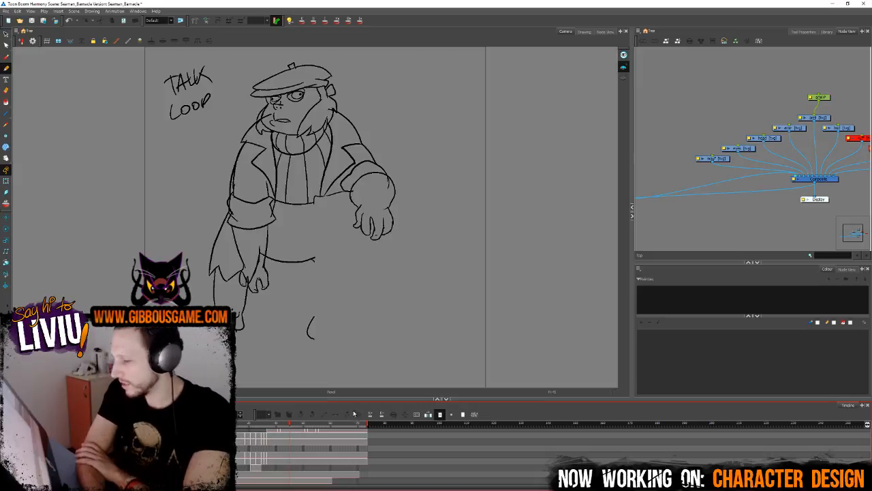
pyautogui.moveTo(291, 425)
pyautogui.mouseDown()
pyautogui.moveTo(272, 426)
pyautogui.moveTo(313, 424)
pyautogui.mouseUp()
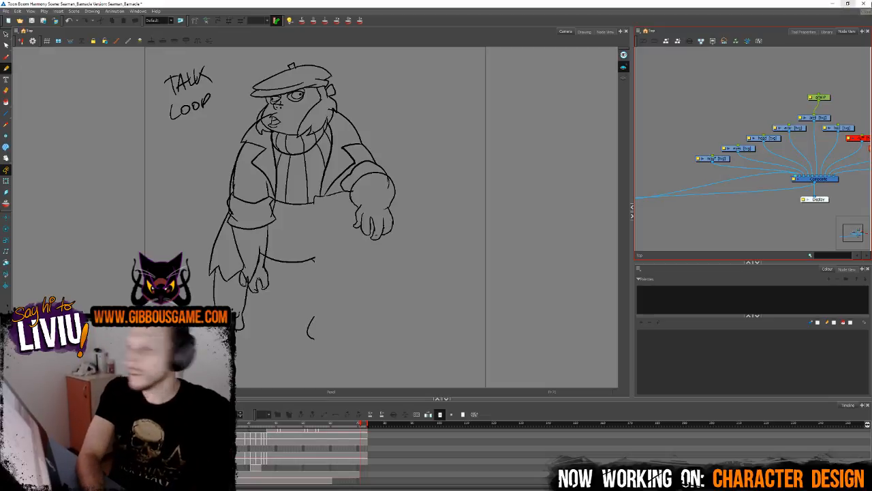
# - Close the sailor scene discarding its changes, and close the Milton the Mechanic document in Photoshop without saving
pyautogui.click(864, 3)
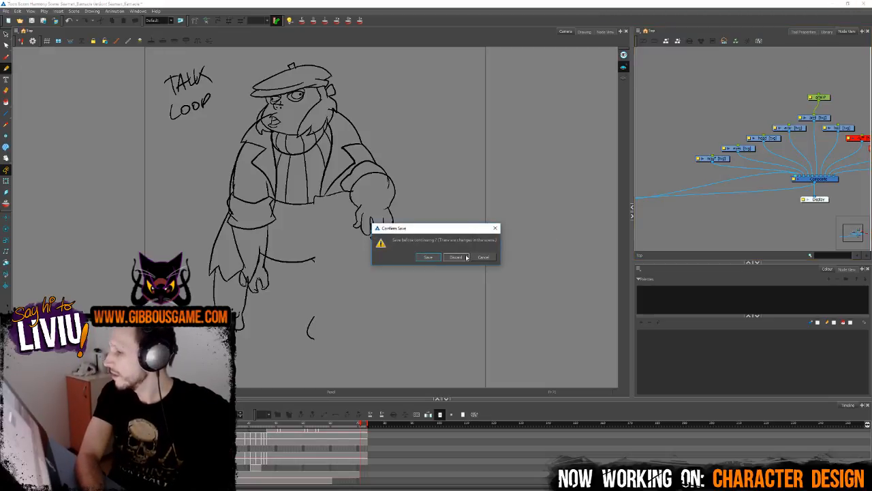
pyautogui.click(466, 257)
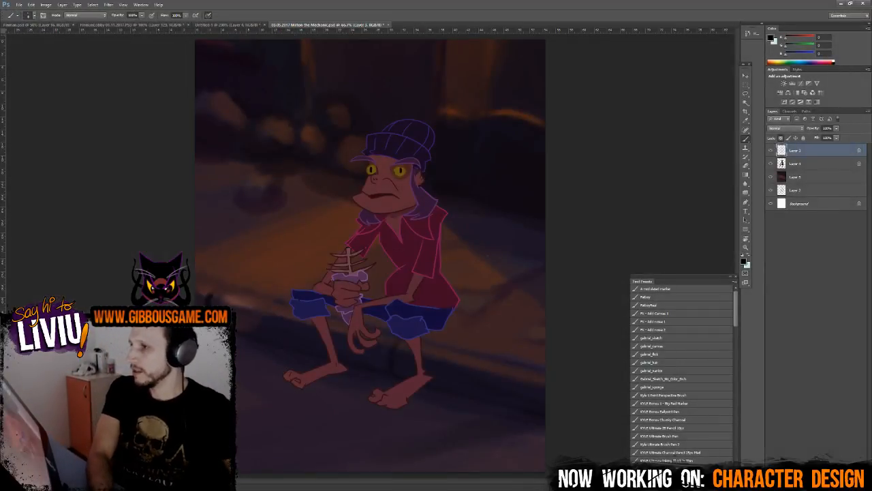
pyautogui.hotkey('ctrl', 'w')
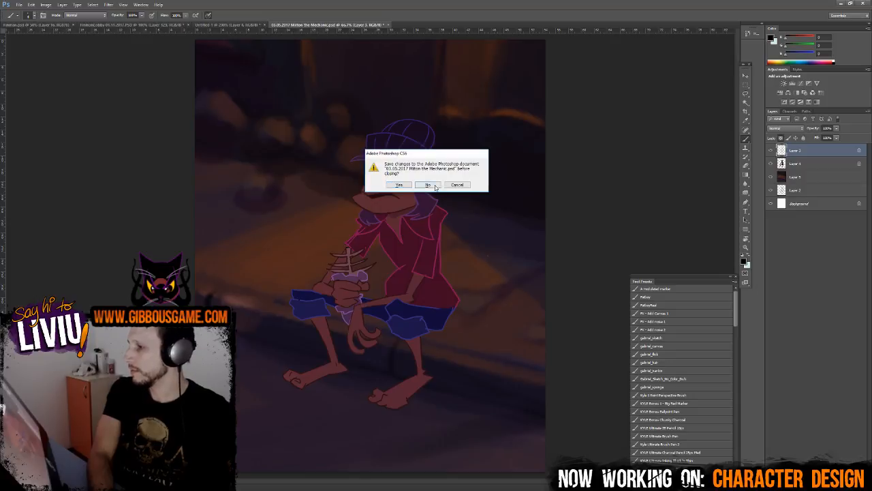
pyautogui.click(437, 187)
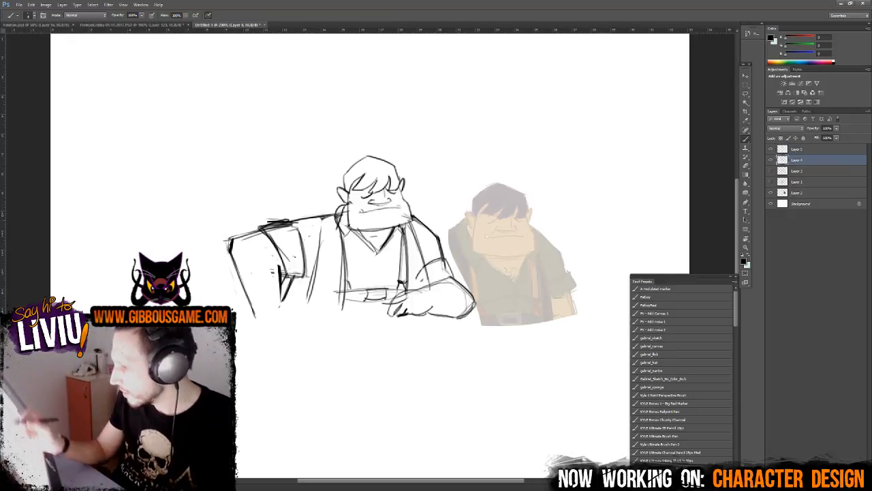
# - Strengthen the outline of the upright character's extended arm and its rolled sleeve with the brush
pyautogui.moveTo(265, 225)
pyautogui.mouseDown()
pyautogui.moveTo(295, 220)
pyautogui.moveTo(304, 252)
pyautogui.moveTo(297, 219)
pyautogui.moveTo(264, 221)
pyautogui.mouseUp()
pyautogui.press('e')
pyautogui.press('b')
pyautogui.moveTo(230, 254); pyautogui.dragTo(257, 316)
pyautogui.moveTo(279, 263); pyautogui.dragTo(280, 314)
pyautogui.moveTo(289, 276); pyautogui.dragTo(281, 292)
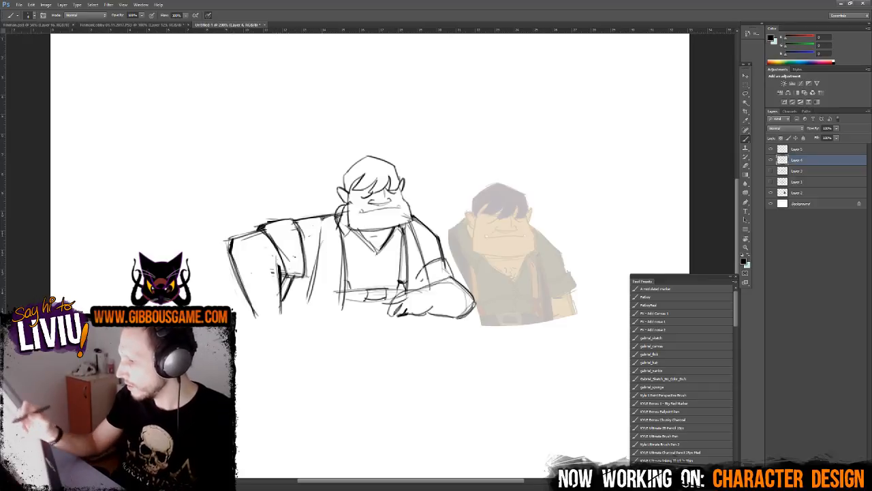
# - Darken the torso edge beside the extended arm and the shading under its sleeve, and erase the excess strokes
pyautogui.moveTo(323, 219); pyautogui.dragTo(314, 274)
pyautogui.moveTo(323, 220); pyautogui.dragTo(308, 294)
pyautogui.moveTo(319, 249); pyautogui.dragTo(284, 306)
pyautogui.moveTo(292, 276); pyautogui.dragTo(284, 306)
pyautogui.moveTo(288, 293); pyautogui.dragTo(283, 307)
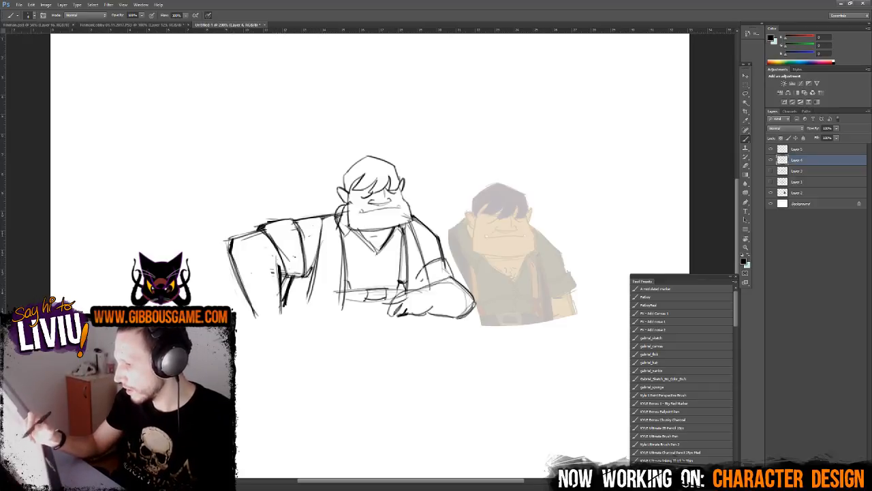
pyautogui.press('e')
pyautogui.moveTo(287, 276); pyautogui.dragTo(279, 308)
# - Flip the drawing horizontally, check it at a reduced size and delete the topmost layer, Layer 5
pyautogui.hotkey('ctrl', 'shift', 'h')
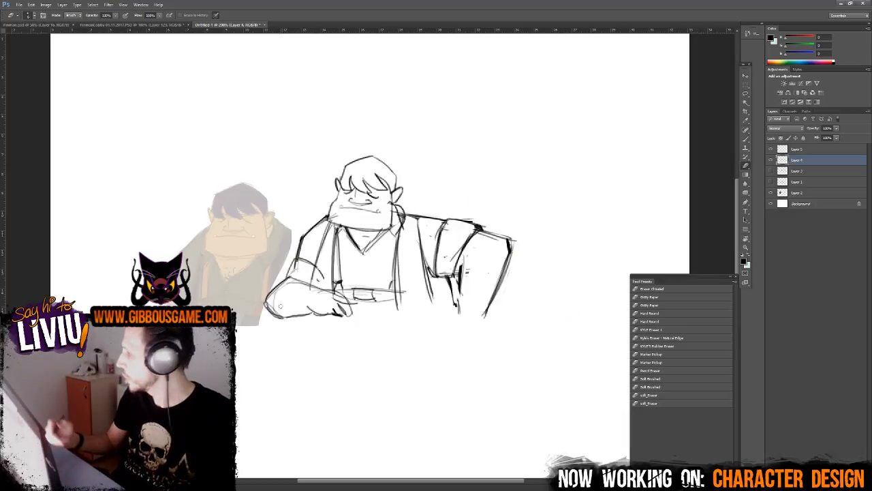
pyautogui.hotkey('ctrl', '-')
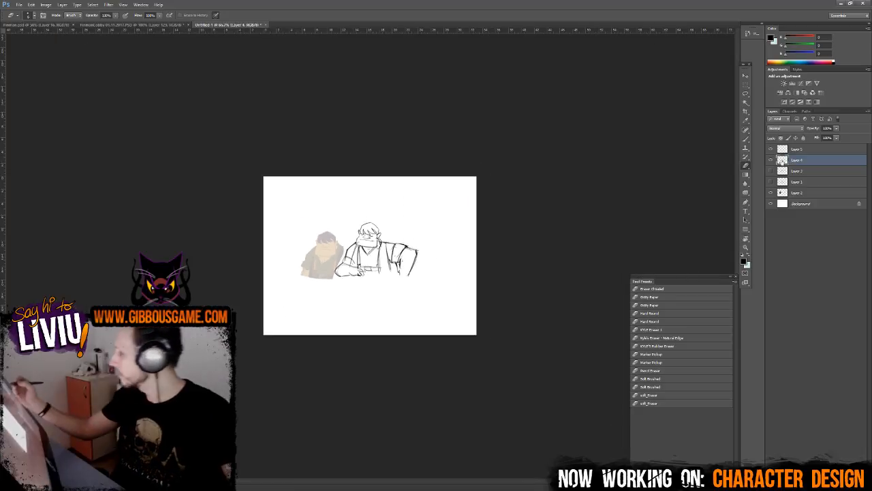
pyautogui.click(800, 153)
pyautogui.press('Delete')
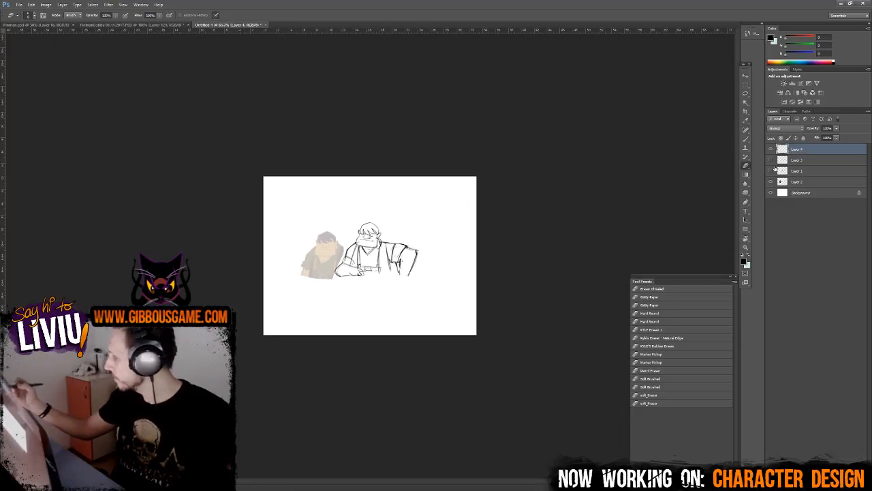
# - Hide the upright pose on Layer 4, then show and select the layer with the slumped pose sketch
pyautogui.click(771, 148)
pyautogui.click(772, 160)
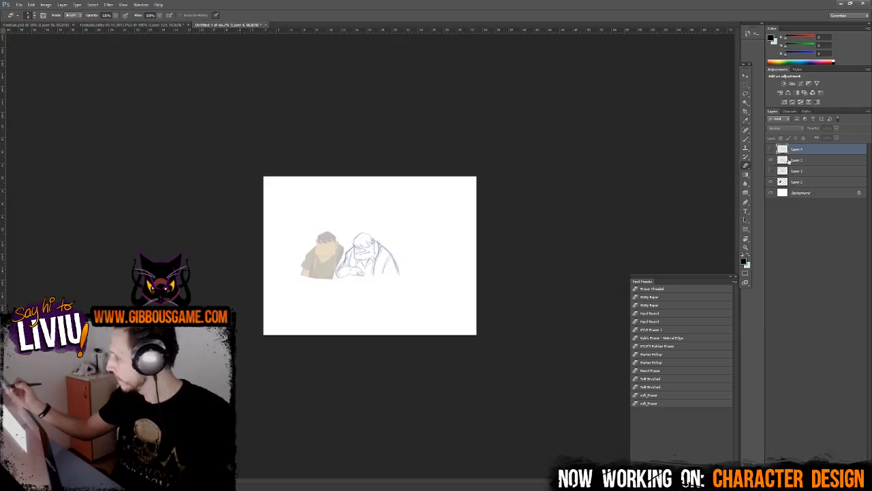
pyautogui.click(774, 163)
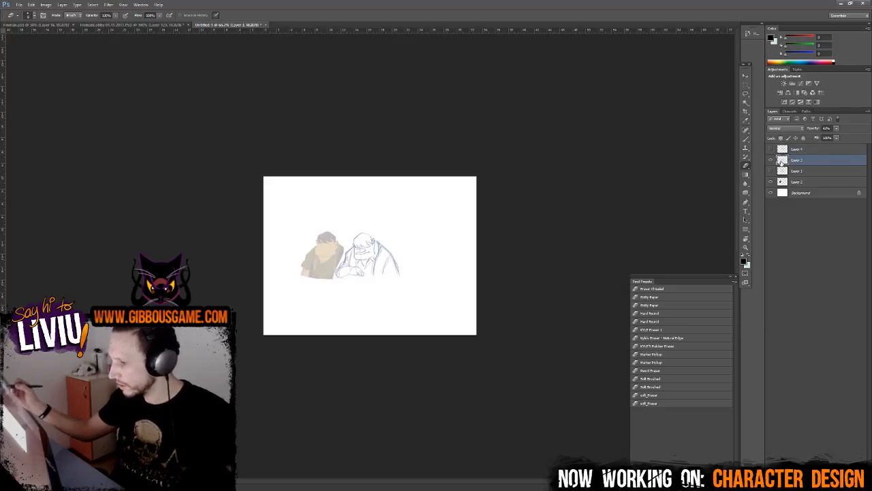
pyautogui.hotkey('ctrl', '+')
pyautogui.hotkey('ctrl', '+')
pyautogui.hotkey('ctrl', '+')
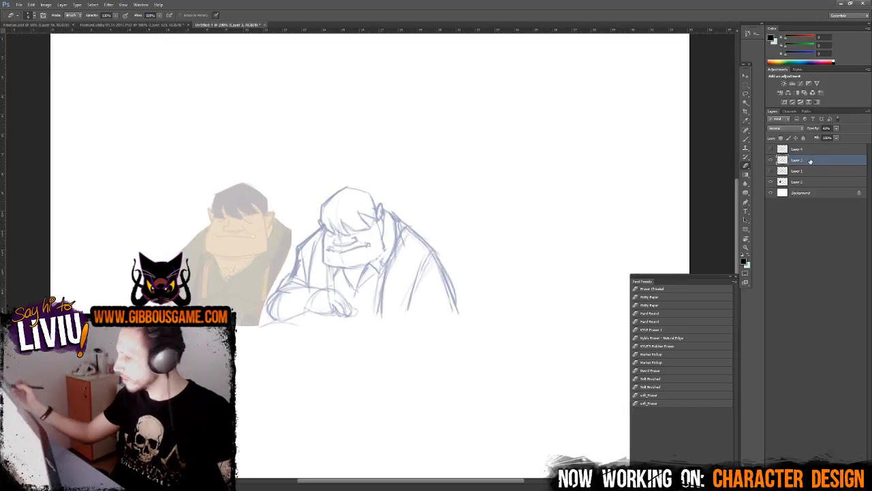
# - Choose a dark navy foreground colour (hue 233, saturation 100, brightness 33) and raise the slumped sketch layer's opacity to 100%
pyautogui.click(743, 260)
pyautogui.moveTo(512, 390); pyautogui.dragTo(512, 390)
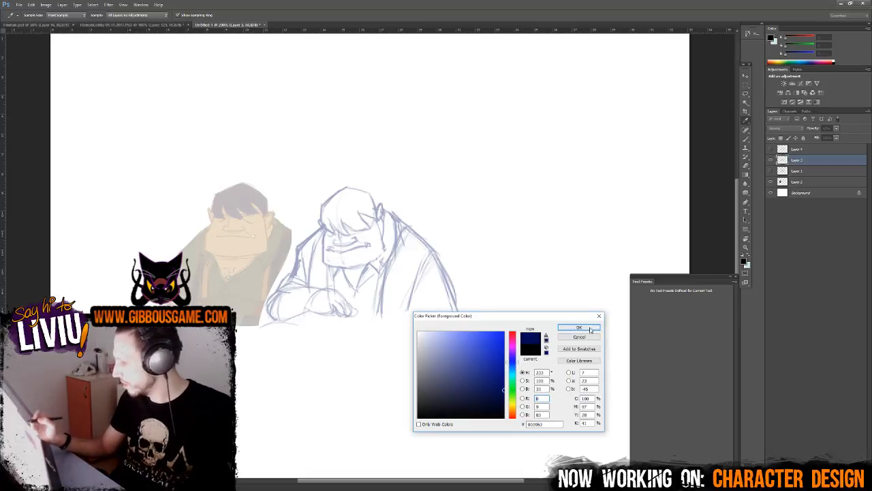
pyautogui.click(588, 328)
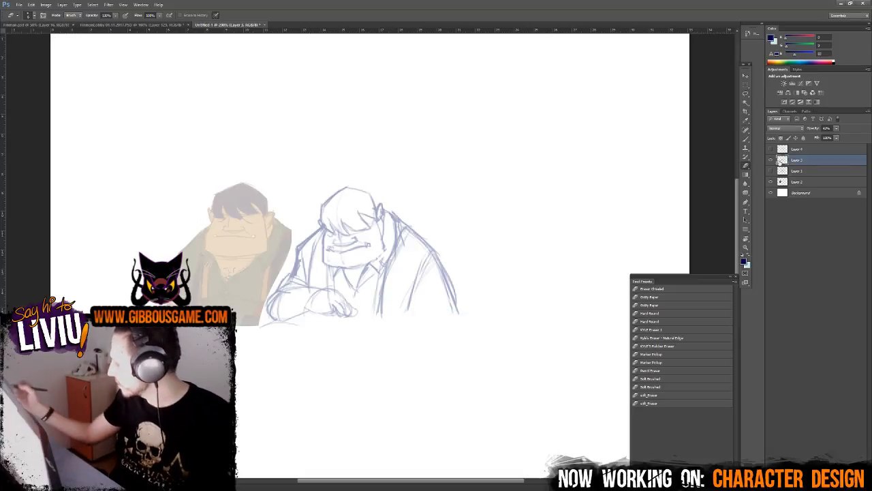
pyautogui.click(837, 128)
pyautogui.moveTo(845, 137); pyautogui.dragTo(861, 138)
# - Redraw the slumped character's fingers and reinforce the outer edge of the far arm in navy brush strokes
pyautogui.press('b')
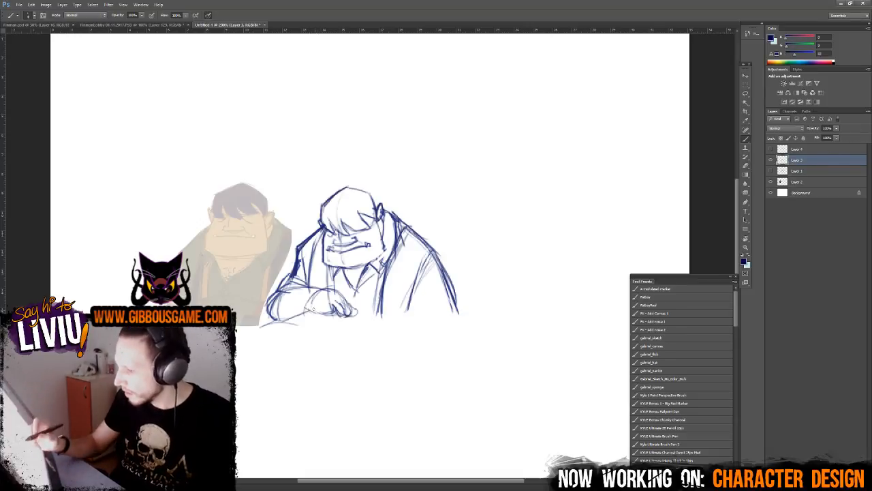
pyautogui.moveTo(309, 309)
pyautogui.mouseDown()
pyautogui.moveTo(345, 316)
pyautogui.moveTo(349, 304)
pyautogui.moveTo(352, 315)
pyautogui.mouseUp()
pyautogui.moveTo(348, 293); pyautogui.dragTo(353, 317)
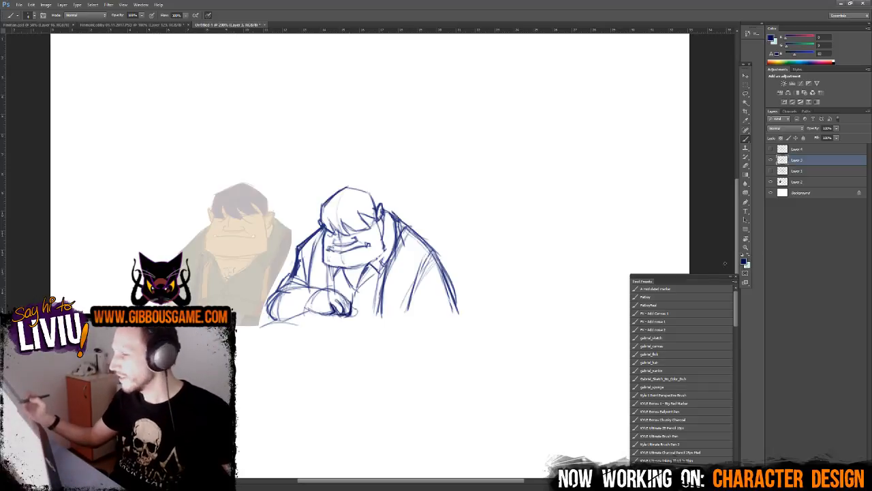
pyautogui.moveTo(436, 252); pyautogui.dragTo(459, 310)
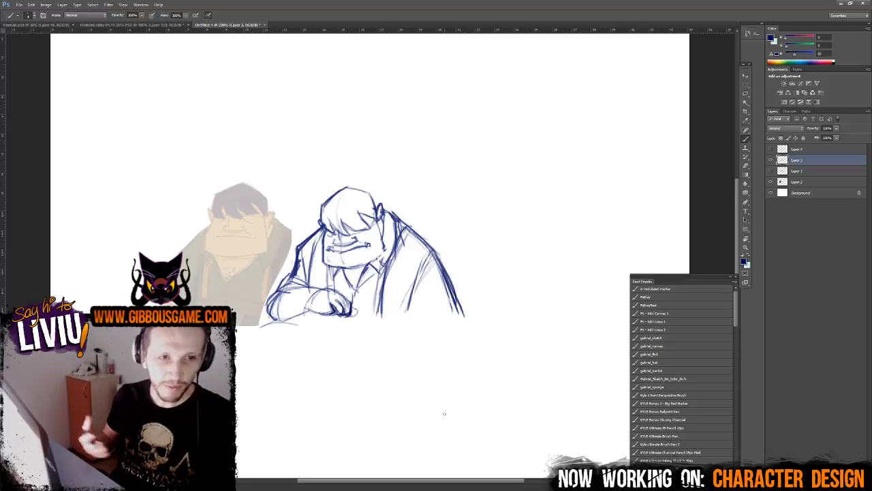
# - Hide the slumped sketch, show the upright pose on Layer 4 and add a new empty layer above it
pyautogui.click(771, 159)
pyautogui.click(771, 149)
pyautogui.click(798, 151)
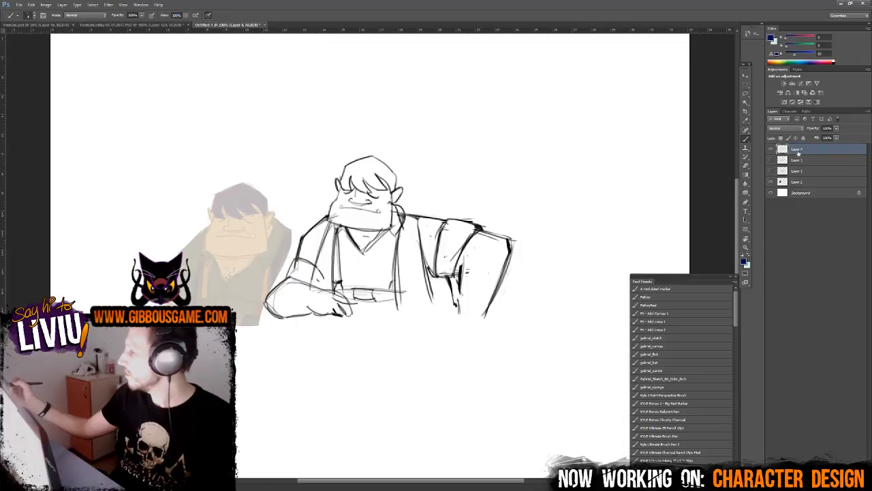
pyautogui.hotkey('ctrl', 'shift', 'alt', 'n')
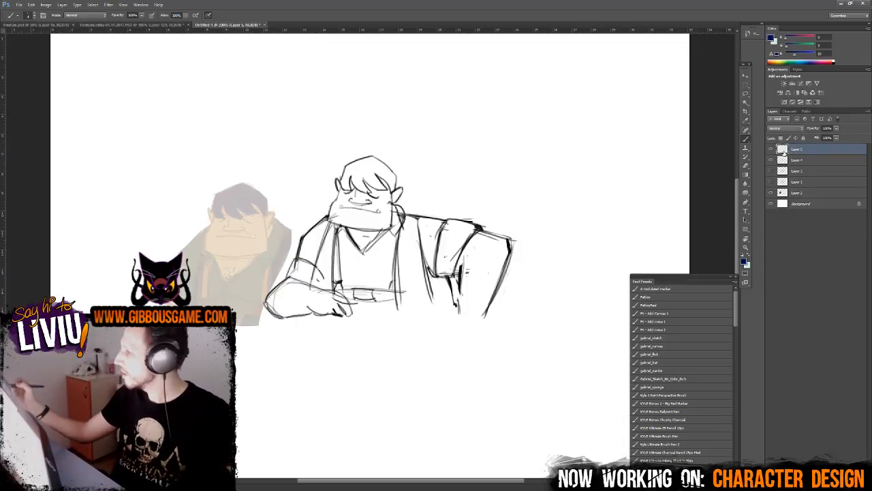
# - Enlarge the eraser tip and merge the empty Layer 5 down into the upright pose on Layer 4
pyautogui.press('e')
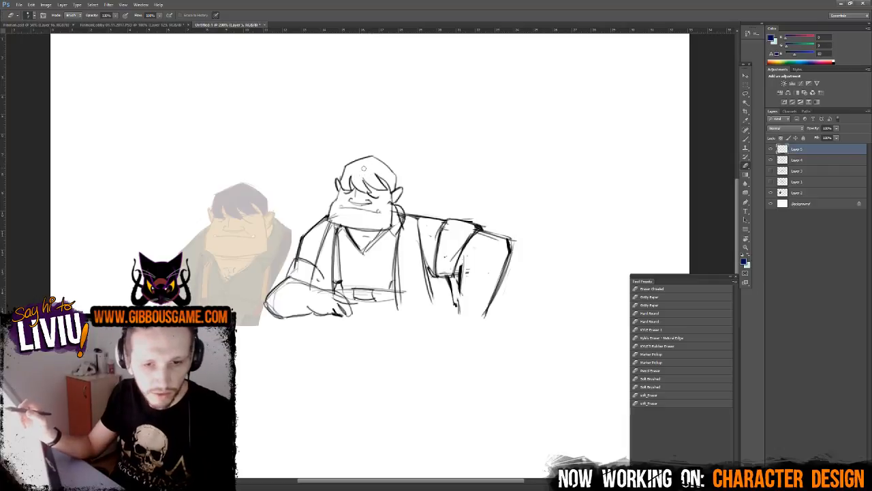
pyautogui.press(']')
pyautogui.press(']')
pyautogui.press(']')
pyautogui.press(']')
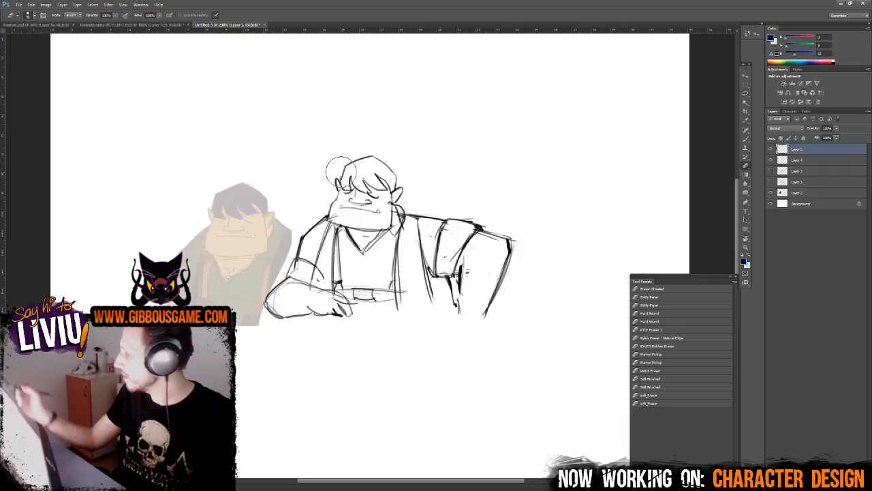
pyautogui.click(772, 162)
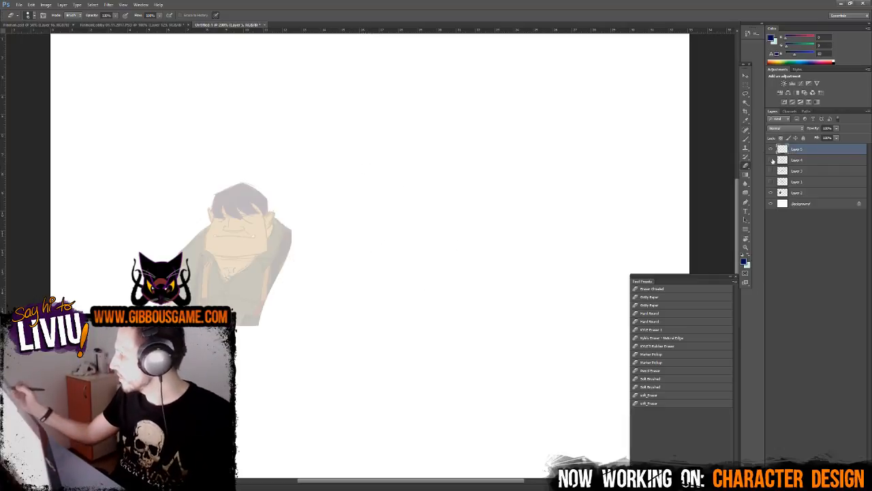
pyautogui.click(771, 160)
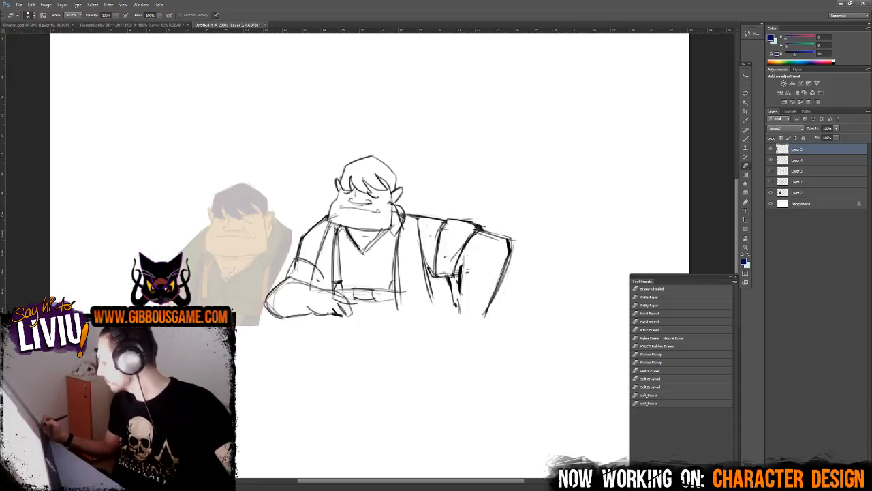
pyautogui.hotkey('ctrl', 'e')
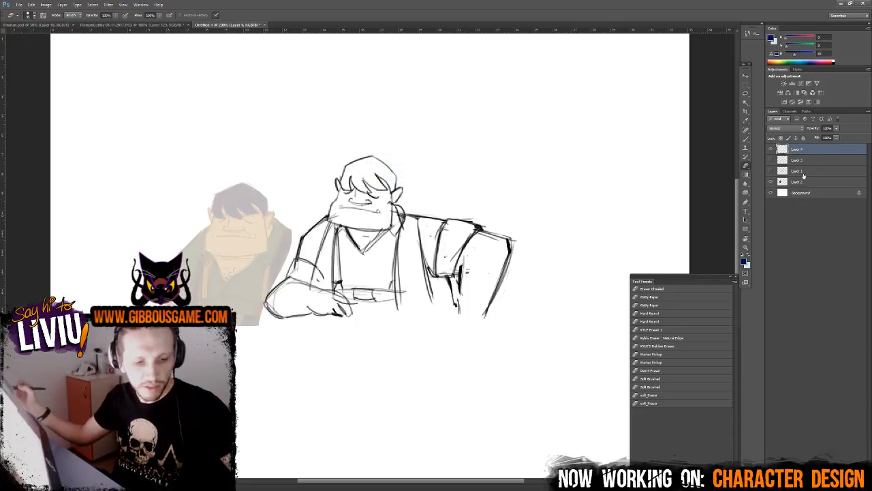
# - Duplicate Layer 4, hide the original and erase the character's head and neck lines from the copy
pyautogui.hotkey('ctrl', 'j')
pyautogui.click(771, 160)
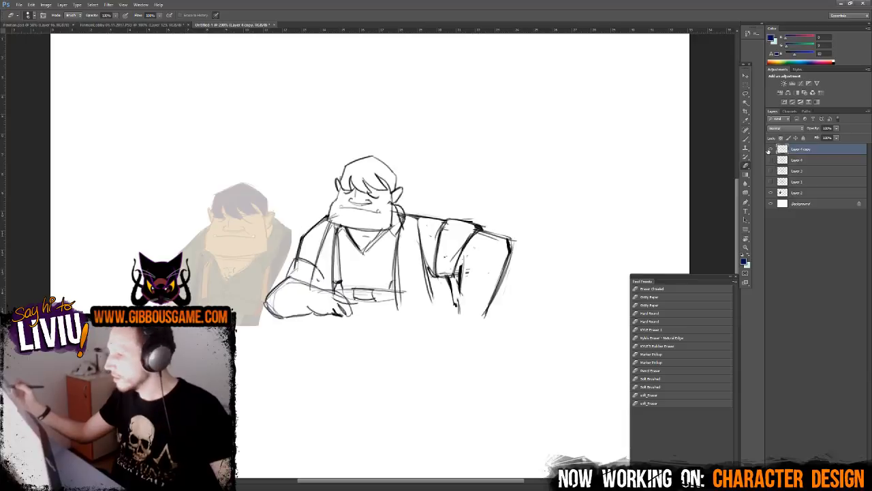
pyautogui.moveTo(354, 162)
pyautogui.mouseDown()
pyautogui.moveTo(336, 178)
pyautogui.moveTo(347, 195)
pyautogui.moveTo(332, 217)
pyautogui.moveTo(378, 206)
pyautogui.moveTo(396, 191)
pyautogui.moveTo(382, 203)
pyautogui.moveTo(390, 211)
pyautogui.moveTo(336, 209)
pyautogui.moveTo(383, 225)
pyautogui.mouseUp()
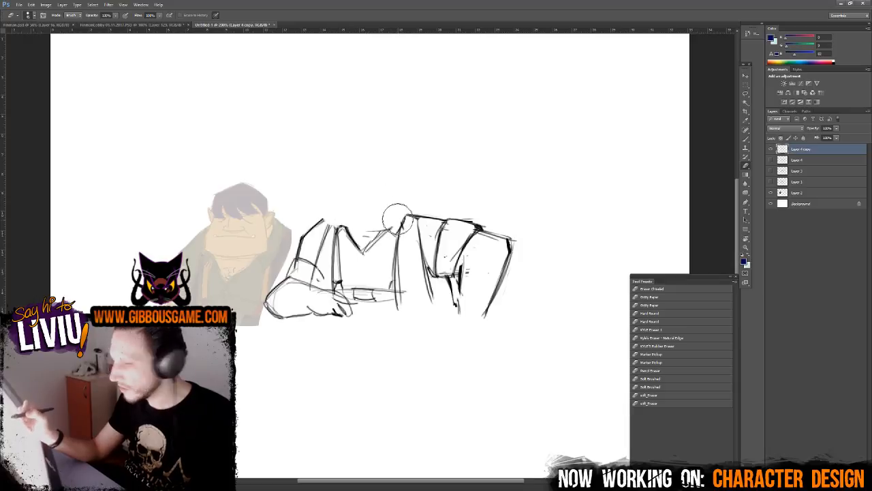
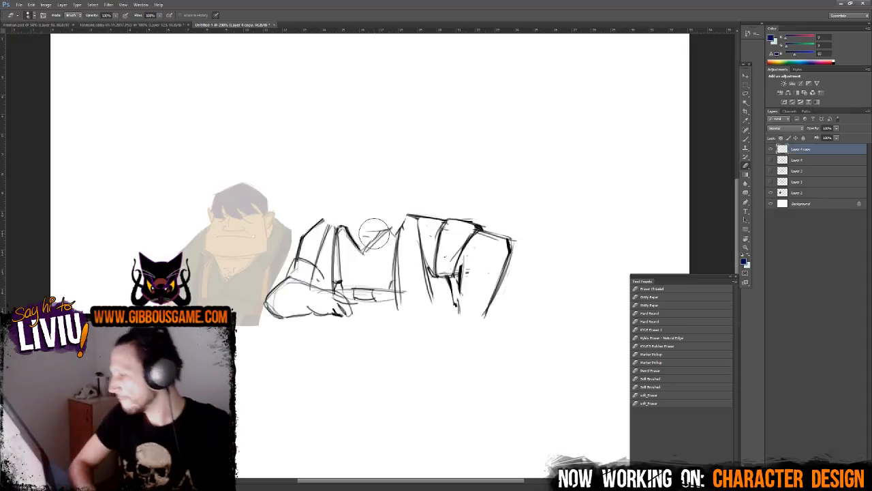
# - Show the original Layer 4 and lower its opacity until its head is a faint guide, with Layer 4 copy selected for drawing
pyautogui.click(771, 159)
pyautogui.click(799, 159)
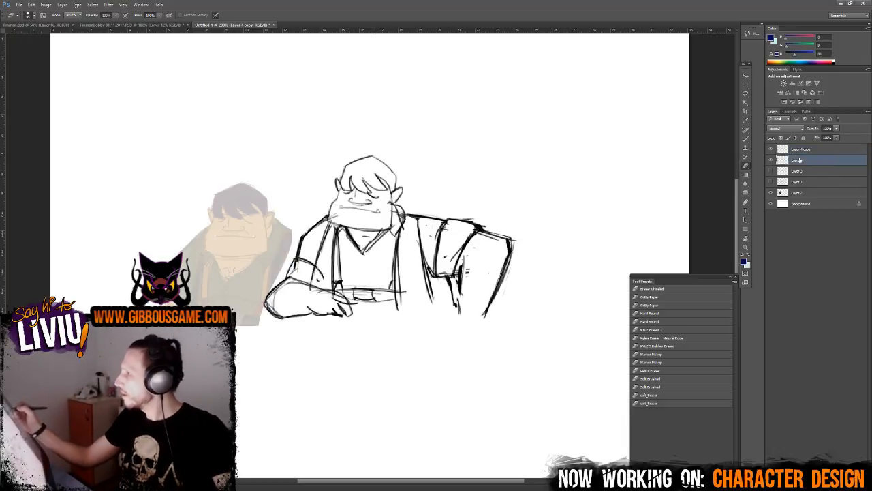
pyautogui.click(836, 128)
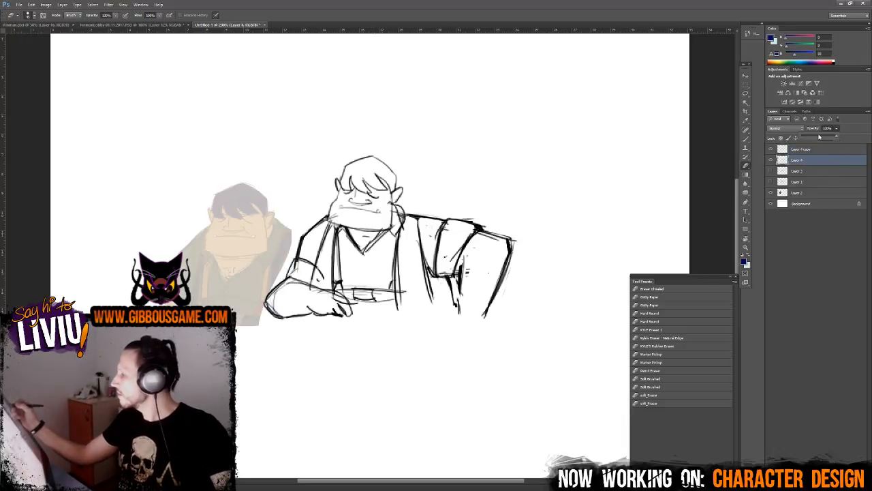
pyautogui.moveTo(822, 138); pyautogui.dragTo(816, 138)
pyautogui.click(806, 149)
pyautogui.hotkey('ctrl', '+')
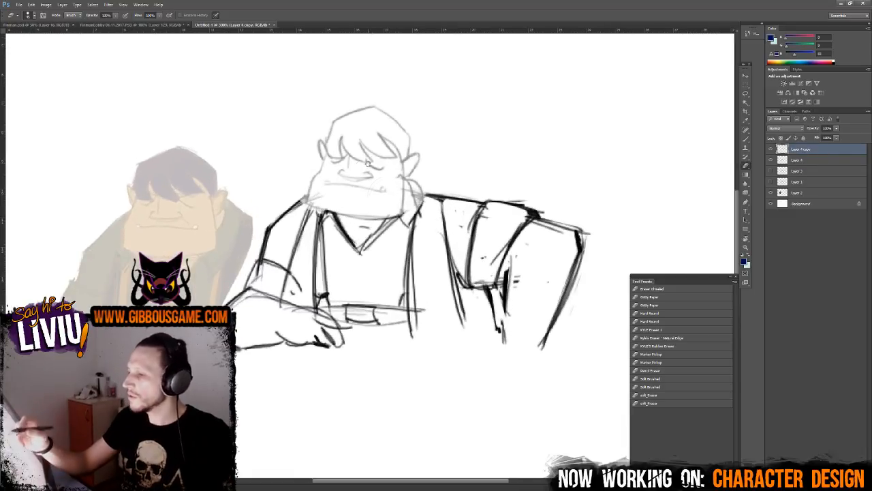
pyautogui.moveTo(369, 197); pyautogui.dragTo(354, 294)
pyautogui.click(801, 160)
pyautogui.click(836, 128)
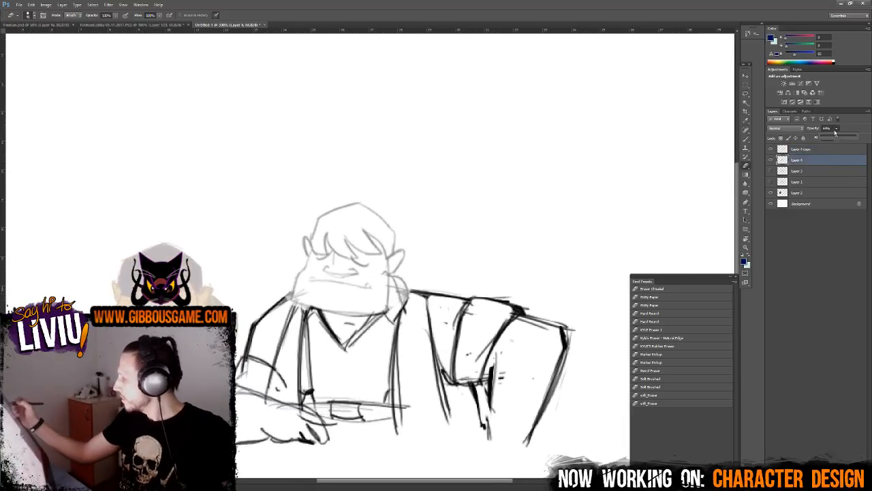
pyautogui.moveTo(826, 138); pyautogui.dragTo(823, 139)
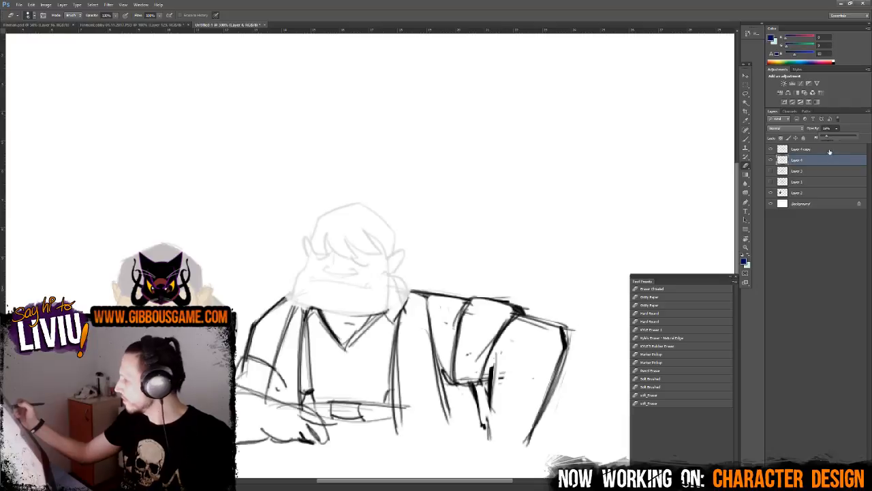
pyautogui.click(829, 150)
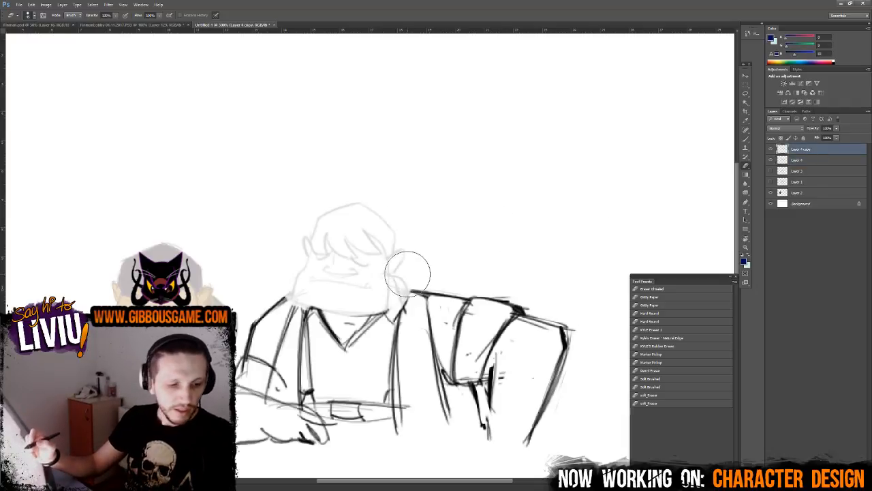
# - Sketch the lowered head's near ear, both sides of the face and the broad jaw in navy brush strokes over the guide
pyautogui.press('b')
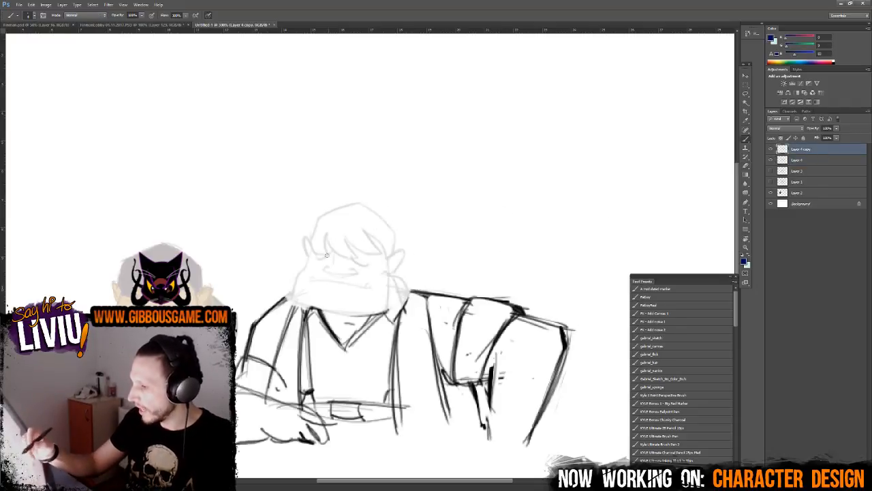
pyautogui.moveTo(315, 243)
pyautogui.mouseDown()
pyautogui.moveTo(308, 252)
pyautogui.moveTo(319, 261)
pyautogui.mouseUp()
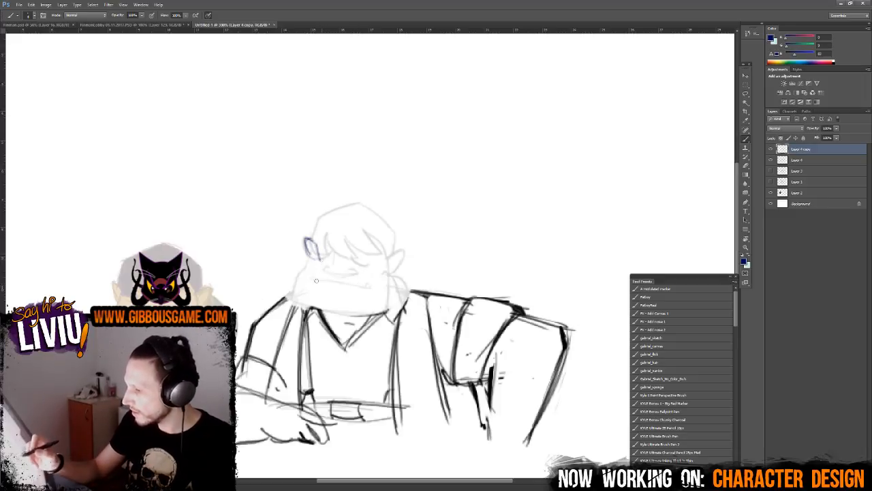
pyautogui.moveTo(326, 306)
pyautogui.mouseDown()
pyautogui.moveTo(358, 315)
pyautogui.moveTo(411, 295)
pyautogui.moveTo(396, 251)
pyautogui.moveTo(400, 263)
pyautogui.mouseUp()
pyautogui.moveTo(317, 256); pyautogui.dragTo(315, 297)
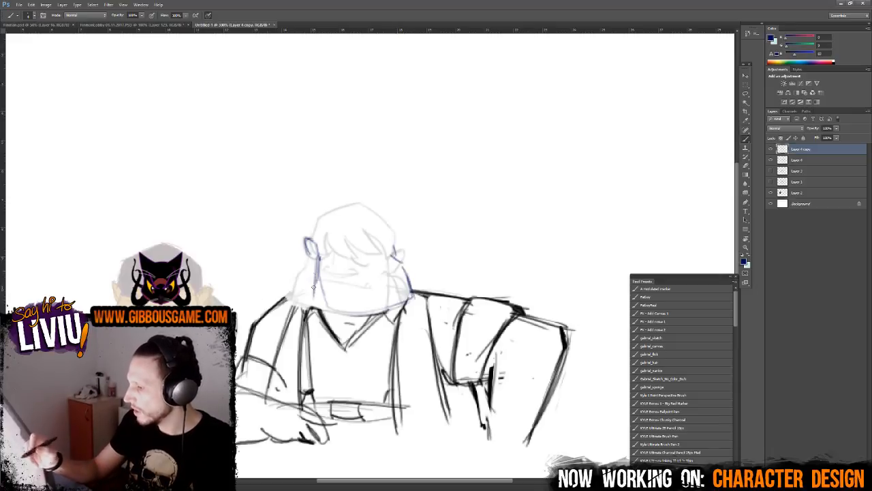
pyautogui.moveTo(390, 237); pyautogui.dragTo(407, 272)
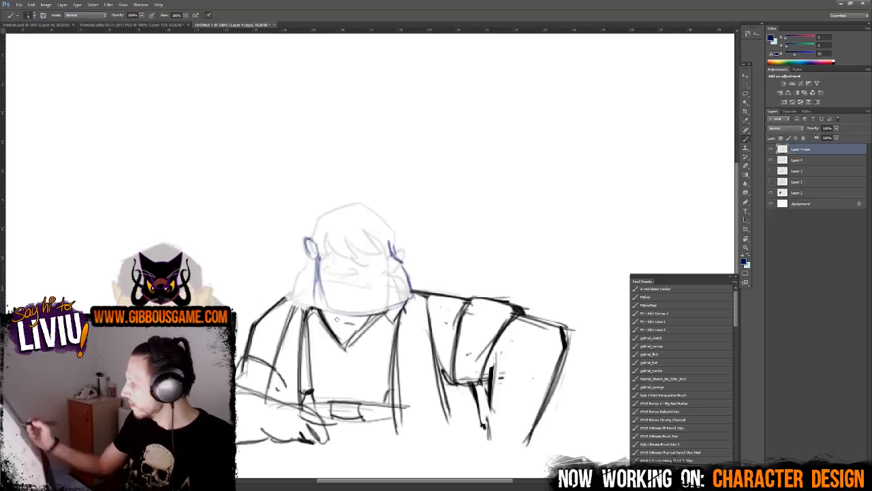
# - Try black as the foreground colour for the near ear's outline and undo the stroke
pyautogui.click(743, 261)
pyautogui.moveTo(471, 380); pyautogui.dragTo(504, 425)
pyautogui.click(587, 328)
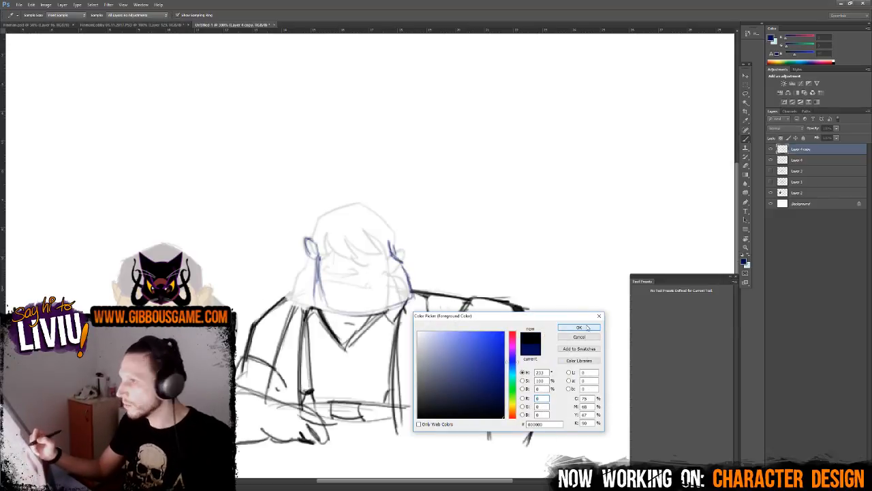
pyautogui.hotkey('ctrl', '+')
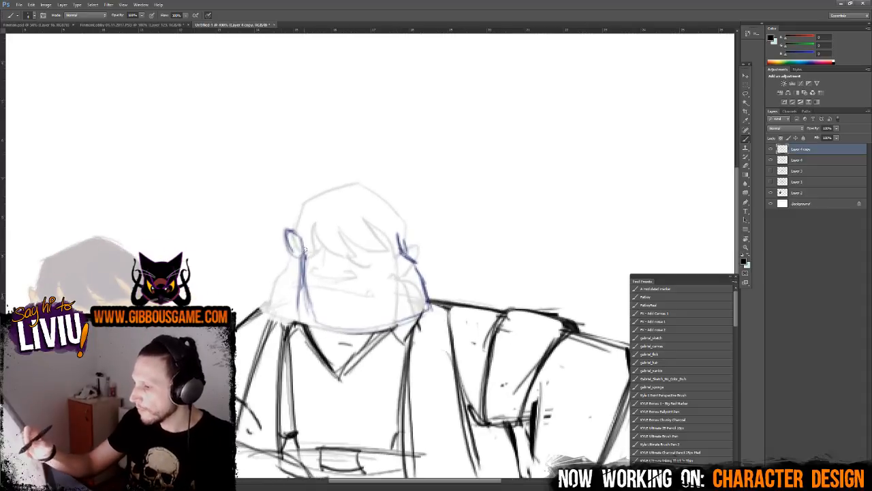
pyautogui.moveTo(285, 228); pyautogui.dragTo(298, 257)
pyautogui.hotkey('ctrl', '-')
pyautogui.hotkey('ctrl', '-')
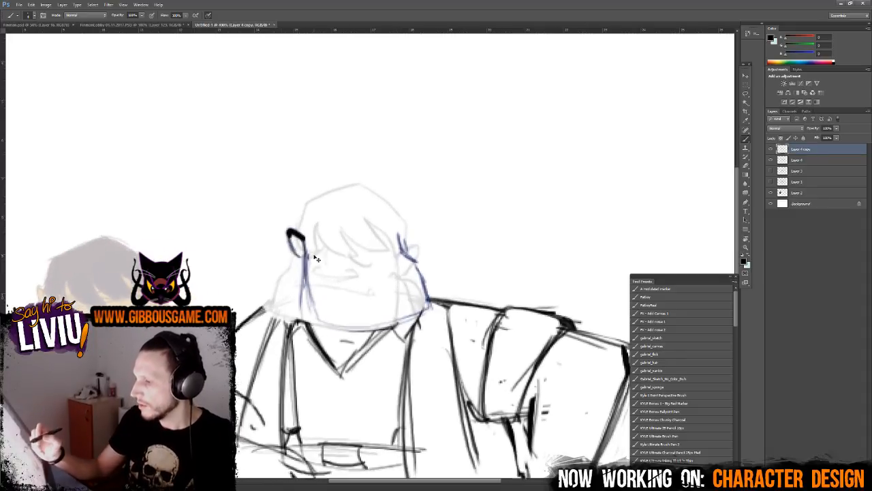
pyautogui.hotkey('ctrl', 'z')
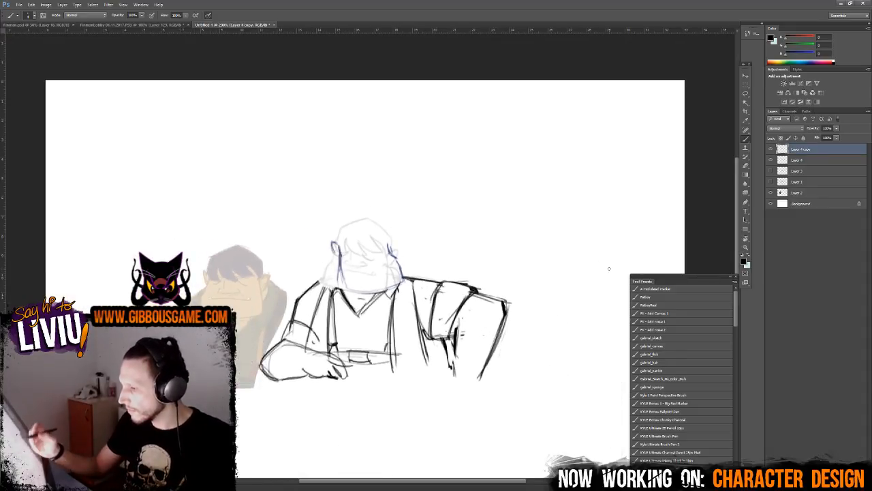
# - Choose a navy foreground colour (hue 233, saturation 100, brightness 40) and recolour all existing linework on Layer 4 copy with it
pyautogui.click(744, 260)
pyautogui.click(504, 383)
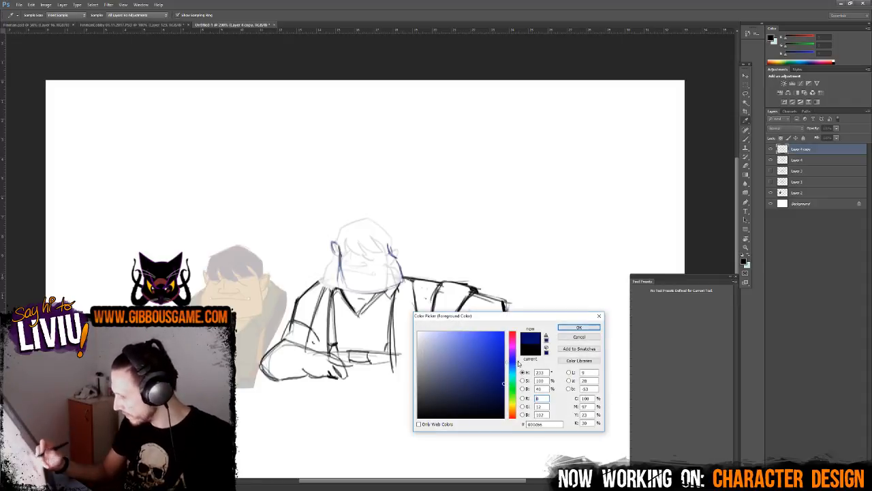
pyautogui.click(581, 328)
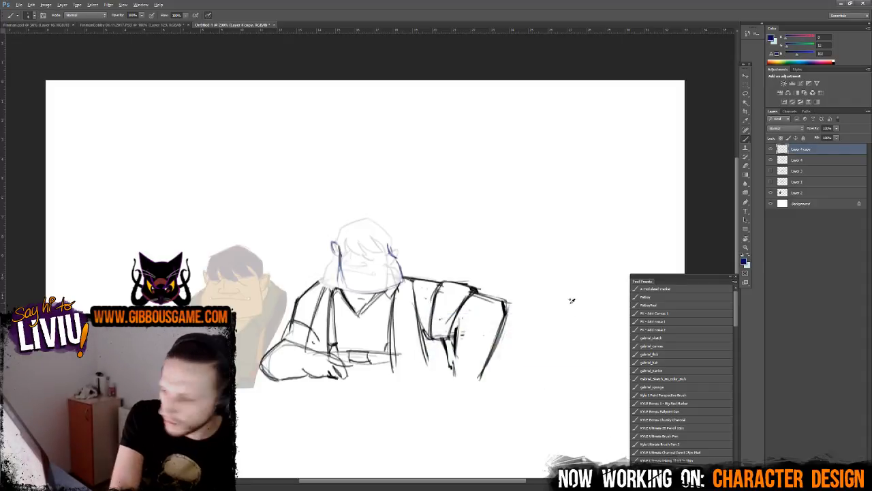
pyautogui.hotkey('shift', 'alt', 'BackSpace')
# - Reinforce the ear and jaw, outline the top of the skull and sketch a light brow line across the face
pyautogui.hotkey('ctrl', '+')
pyautogui.moveTo(319, 230)
pyautogui.mouseDown()
pyautogui.moveTo(312, 240)
pyautogui.moveTo(318, 257)
pyautogui.moveTo(329, 252)
pyautogui.moveTo(334, 305)
pyautogui.moveTo(402, 304)
pyautogui.moveTo(423, 292)
pyautogui.mouseUp()
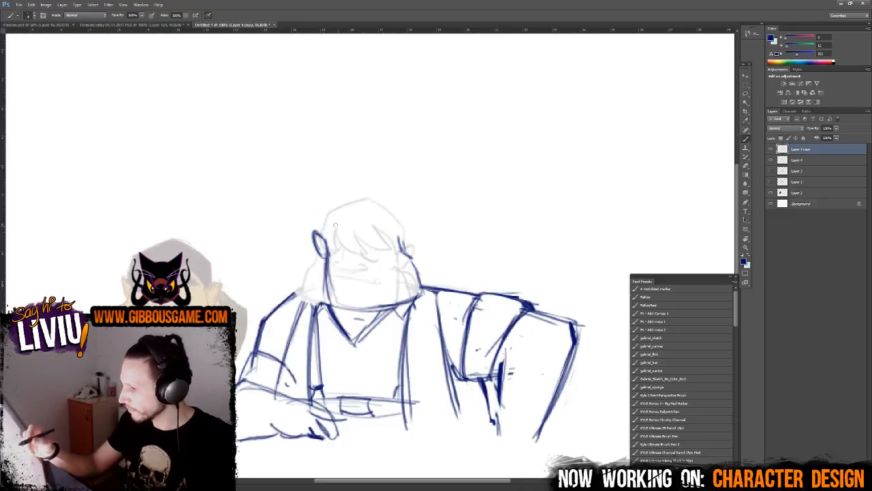
pyautogui.moveTo(325, 237)
pyautogui.mouseDown()
pyautogui.moveTo(355, 203)
pyautogui.moveTo(392, 215)
pyautogui.moveTo(375, 204)
pyautogui.moveTo(386, 205)
pyautogui.moveTo(355, 200)
pyautogui.moveTo(399, 224)
pyautogui.mouseUp()
pyautogui.hotkey('ctrl', 'alt', 'z')
pyautogui.hotkey('ctrl', 'alt', 'z')
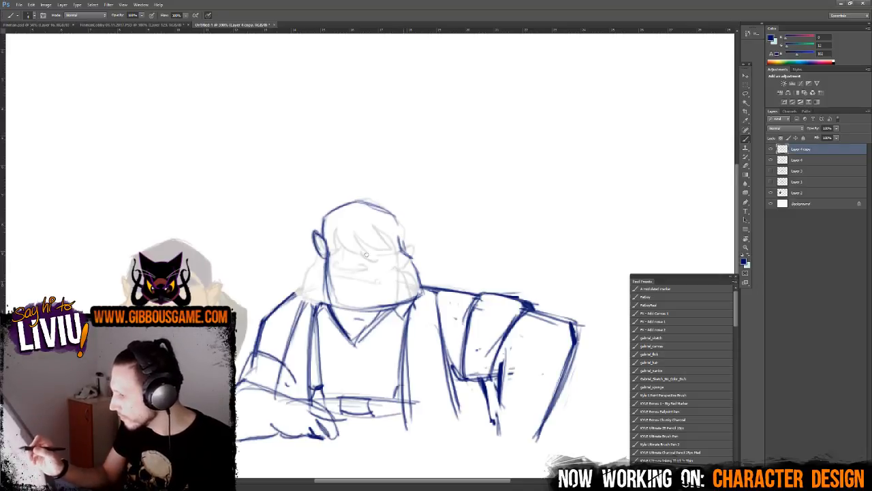
pyautogui.moveTo(330, 253); pyautogui.dragTo(377, 254)
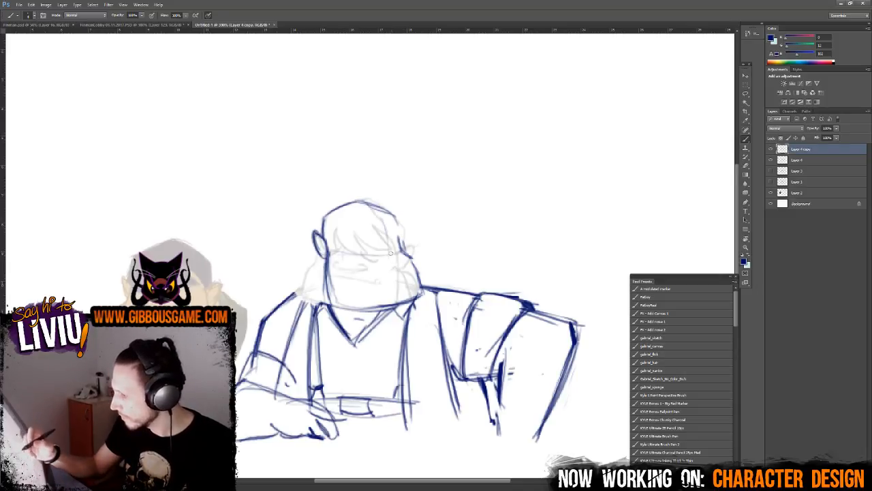
# - Extend the near shoulder line up to the jaw and redraw both sides of the shirt collar beneath the head
pyautogui.moveTo(315, 304)
pyautogui.mouseDown()
pyautogui.moveTo(321, 313)
pyautogui.moveTo(311, 319)
pyautogui.mouseUp()
pyautogui.hotkey('ctrl', 'alt', 'z')
pyautogui.hotkey('ctrl', 'alt', 'z')
pyautogui.moveTo(310, 319)
pyautogui.mouseDown()
pyautogui.moveTo(322, 273)
pyautogui.moveTo(295, 326)
pyautogui.mouseUp()
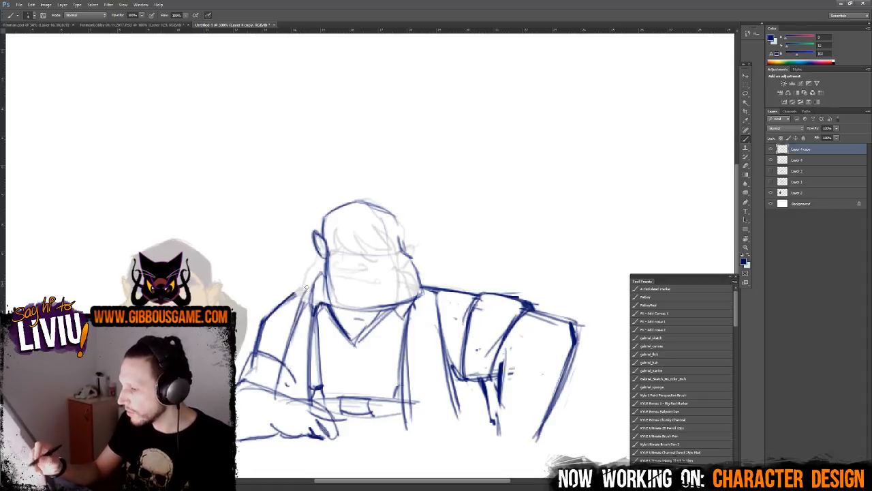
pyautogui.moveTo(318, 277)
pyautogui.mouseDown()
pyautogui.moveTo(297, 312)
pyautogui.moveTo(283, 304)
pyautogui.moveTo(325, 269)
pyautogui.moveTo(312, 282)
pyautogui.mouseUp()
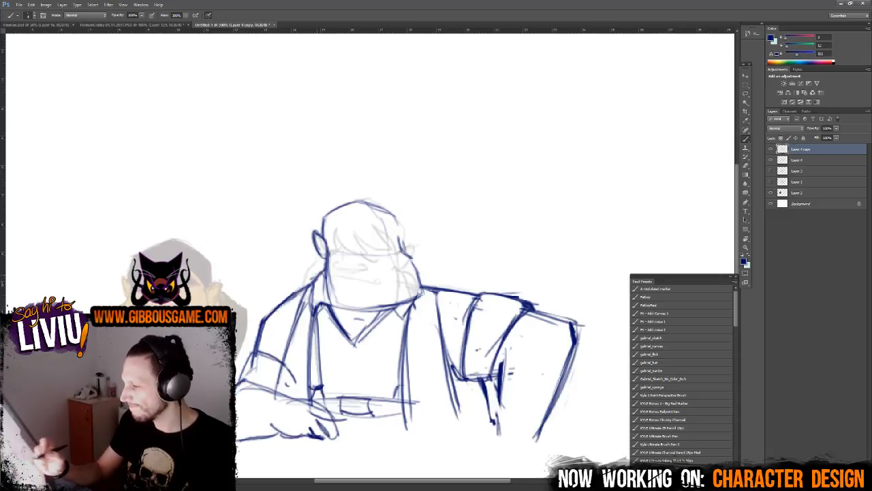
pyautogui.moveTo(395, 309); pyautogui.dragTo(404, 321)
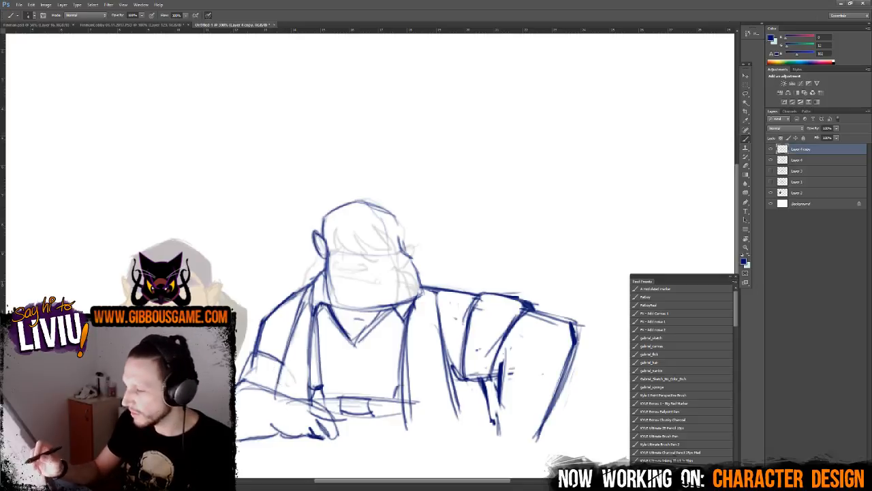
# - Redraw the jacket edge beside the far arm down past the rolled sleeve and erase stray lines around the torso
pyautogui.moveTo(437, 295); pyautogui.dragTo(458, 407)
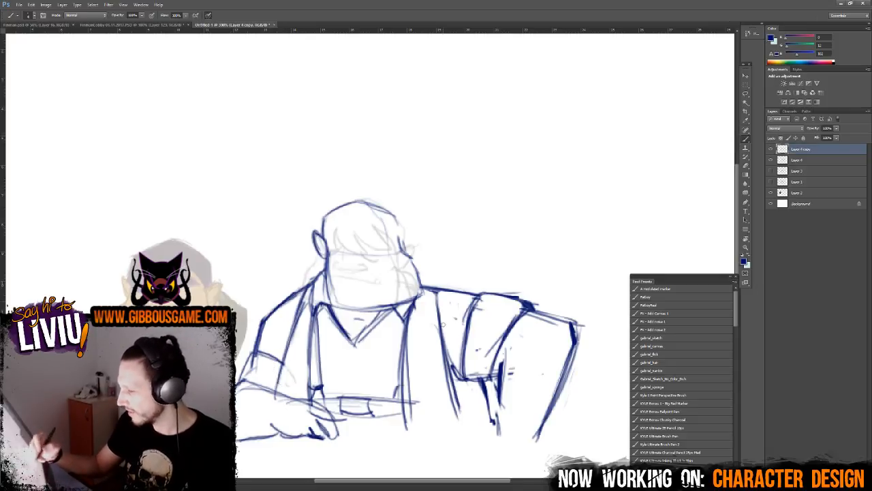
pyautogui.moveTo(442, 323); pyautogui.dragTo(465, 427)
pyautogui.moveTo(451, 373)
pyautogui.mouseDown()
pyautogui.moveTo(467, 383)
pyautogui.moveTo(479, 425)
pyautogui.moveTo(416, 361)
pyautogui.mouseUp()
pyautogui.press('e')
pyautogui.press('b')
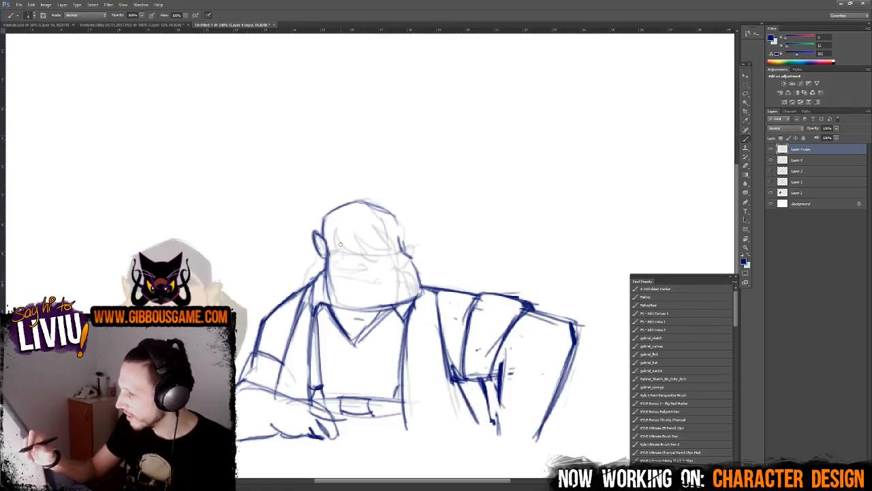
# - Complete the far side of the head and draw a jagged fringe of pointed hair locks above the brow line
pyautogui.moveTo(336, 253)
pyautogui.mouseDown()
pyautogui.moveTo(331, 232)
pyautogui.moveTo(343, 228)
pyautogui.mouseUp()
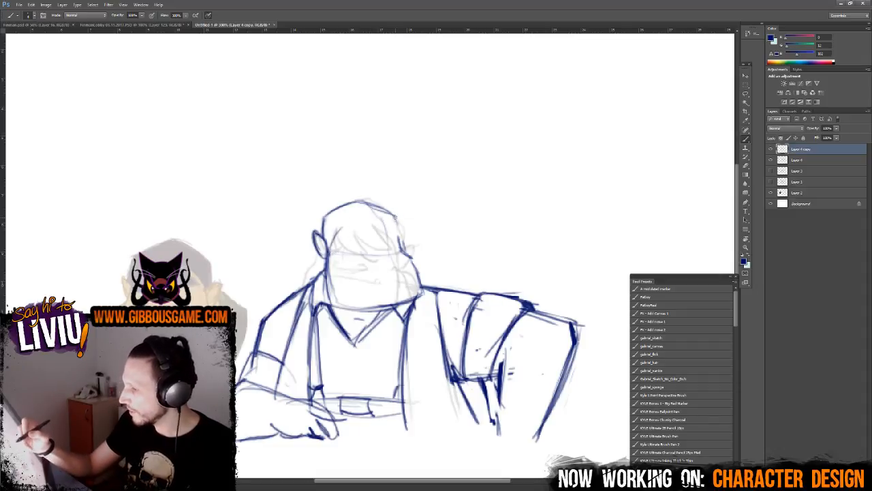
pyautogui.moveTo(397, 217); pyautogui.dragTo(409, 259)
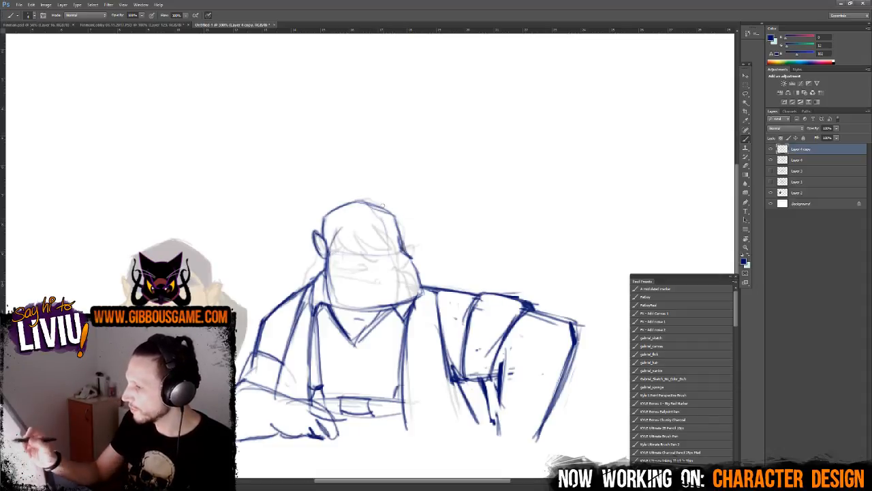
pyautogui.moveTo(332, 254)
pyautogui.mouseDown()
pyautogui.moveTo(343, 225)
pyautogui.moveTo(334, 256)
pyautogui.moveTo(370, 226)
pyautogui.moveTo(345, 253)
pyautogui.moveTo(332, 253)
pyautogui.moveTo(355, 249)
pyautogui.moveTo(372, 225)
pyautogui.moveTo(368, 249)
pyautogui.moveTo(391, 238)
pyautogui.moveTo(396, 224)
pyautogui.moveTo(402, 251)
pyautogui.moveTo(408, 243)
pyautogui.mouseUp()
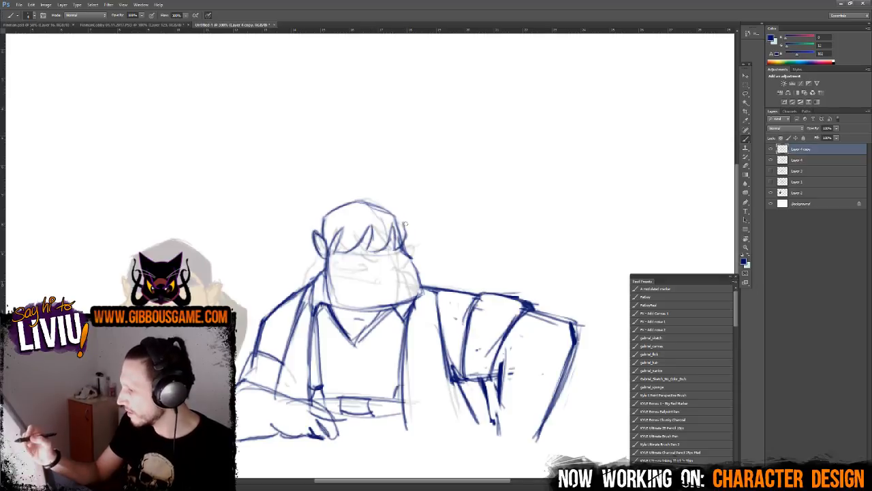
# - Finish the far hair locks, draw the nose and wide mouth, and reinforce the neck and ear of the upright pose
pyautogui.moveTo(391, 214)
pyautogui.mouseDown()
pyautogui.moveTo(409, 237)
pyautogui.moveTo(398, 232)
pyautogui.moveTo(399, 240)
pyautogui.moveTo(398, 229)
pyautogui.mouseUp()
pyautogui.press('e')
pyautogui.press('b')
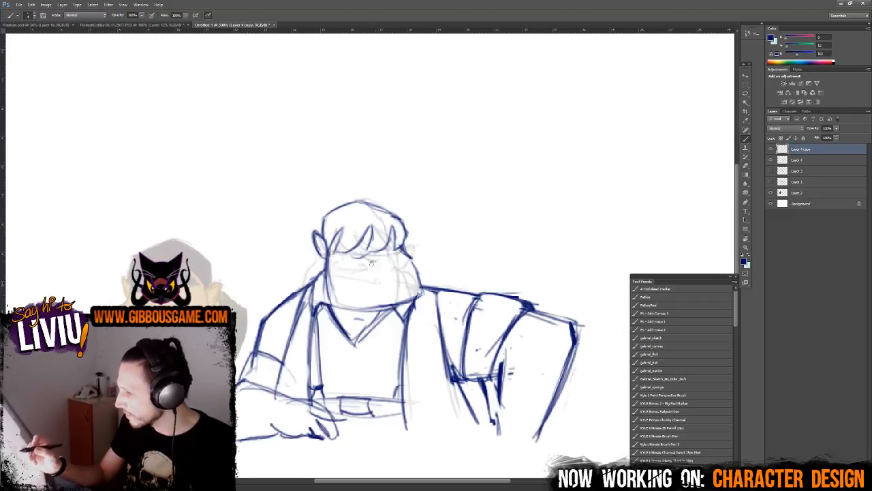
pyautogui.moveTo(371, 263)
pyautogui.mouseDown()
pyautogui.moveTo(400, 270)
pyautogui.moveTo(391, 250)
pyautogui.moveTo(402, 259)
pyautogui.moveTo(384, 245)
pyautogui.moveTo(412, 270)
pyautogui.mouseUp()
pyautogui.moveTo(357, 278); pyautogui.dragTo(410, 270)
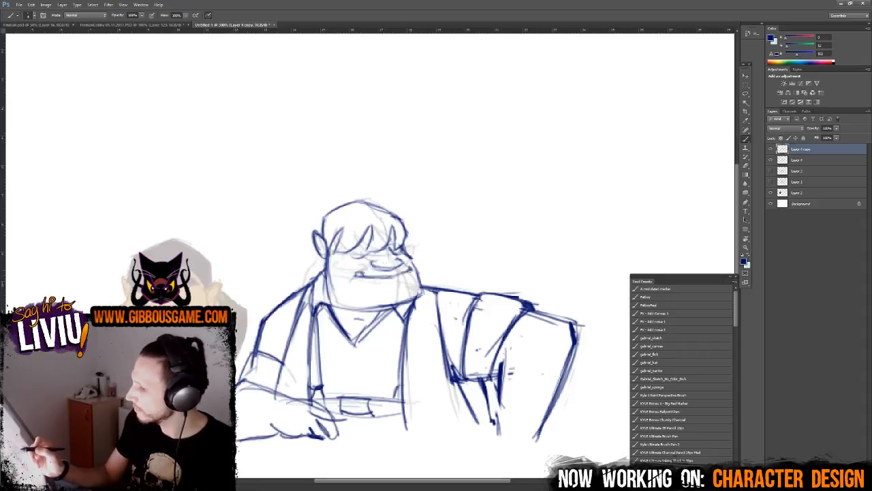
pyautogui.moveTo(325, 257); pyautogui.dragTo(321, 282)
pyautogui.moveTo(318, 236); pyautogui.dragTo(312, 250)
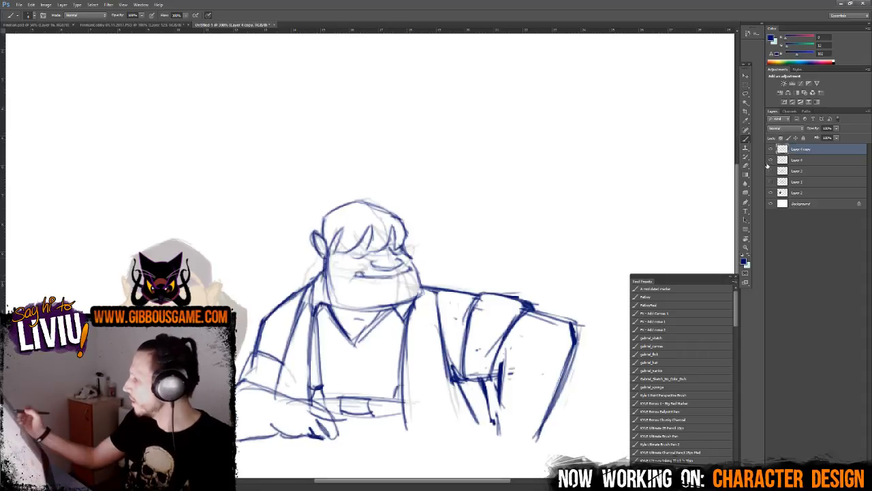
# - Hide the Layer 4 guide and strengthen the outline across the top of the redrawn head
pyautogui.click(771, 161)
pyautogui.hotkey('ctrl', '-')
pyautogui.hotkey('ctrl', '-')
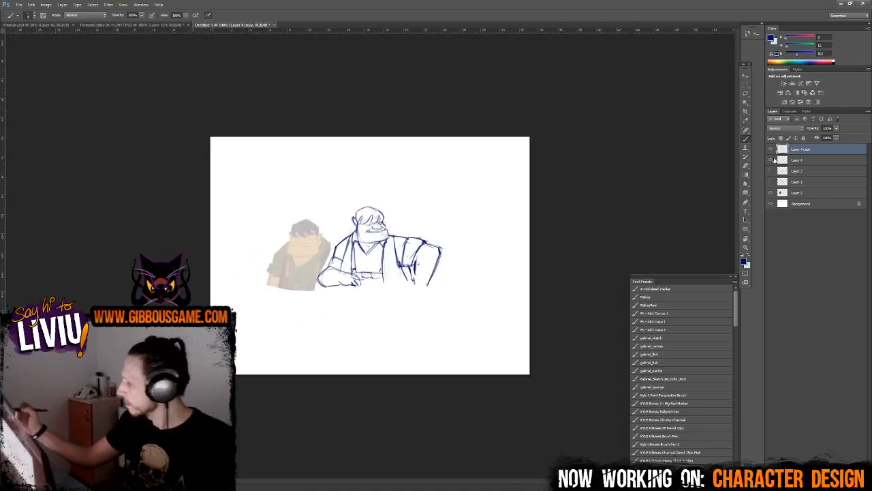
pyautogui.hotkey('ctrl', '+')
pyautogui.hotkey('ctrl', '+')
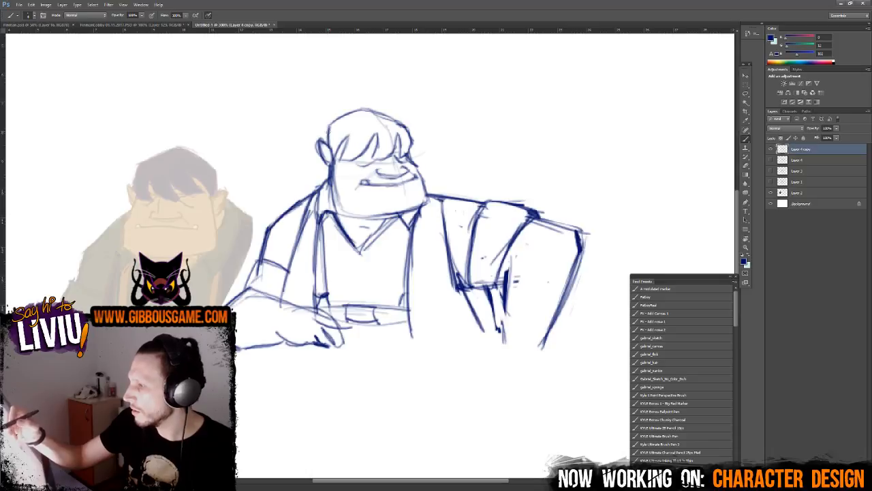
pyautogui.moveTo(327, 130)
pyautogui.mouseDown()
pyautogui.moveTo(368, 109)
pyautogui.moveTo(341, 162)
pyautogui.moveTo(375, 162)
pyautogui.moveTo(402, 135)
pyautogui.moveTo(394, 111)
pyautogui.mouseUp()
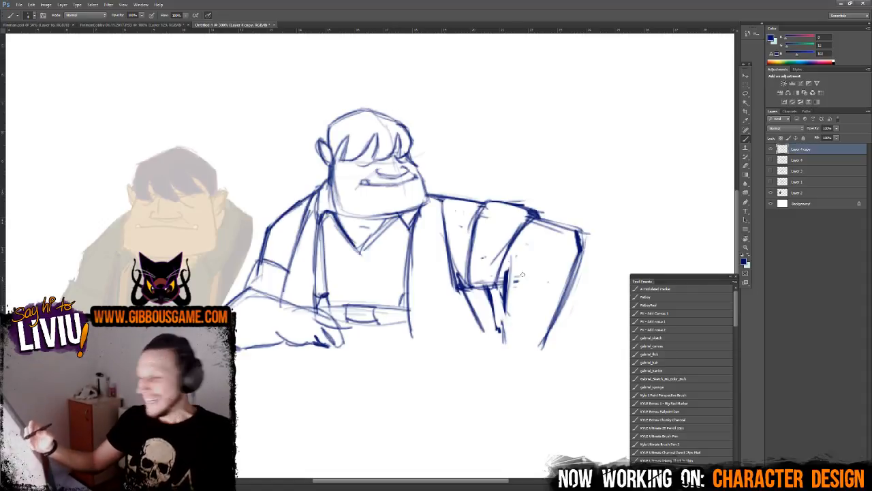
# - Clean up and redraw the inner forearm line below the far rolled sleeve, and extend the jawline to the far shoulder
pyautogui.press('e')
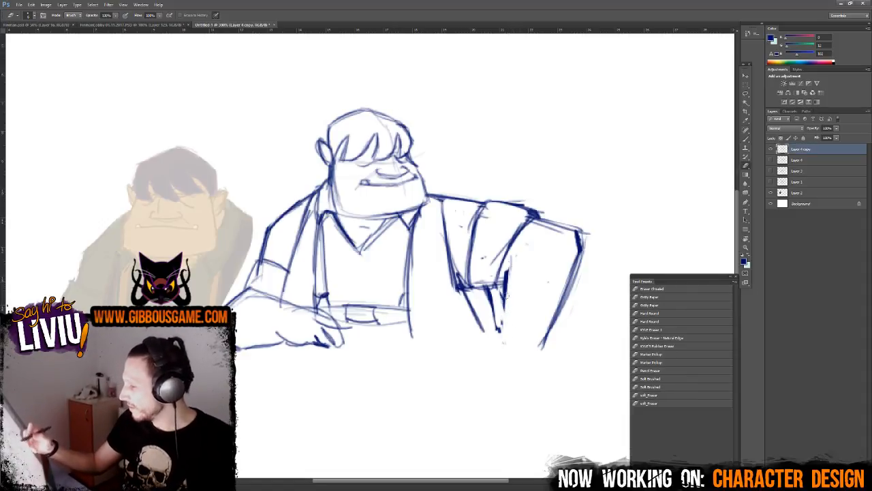
pyautogui.press('b')
pyautogui.moveTo(508, 262)
pyautogui.mouseDown()
pyautogui.moveTo(503, 303)
pyautogui.moveTo(512, 254)
pyautogui.moveTo(508, 334)
pyautogui.mouseUp()
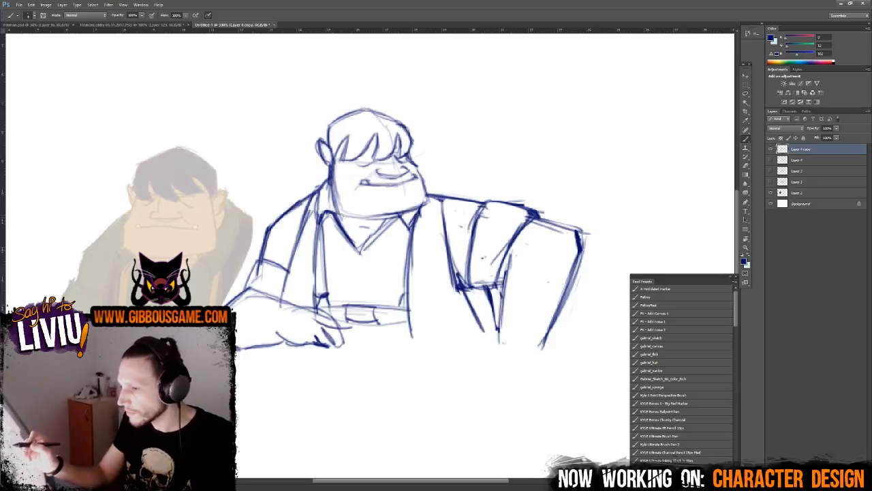
pyautogui.moveTo(344, 215)
pyautogui.mouseDown()
pyautogui.moveTo(410, 213)
pyautogui.moveTo(437, 196)
pyautogui.mouseUp()
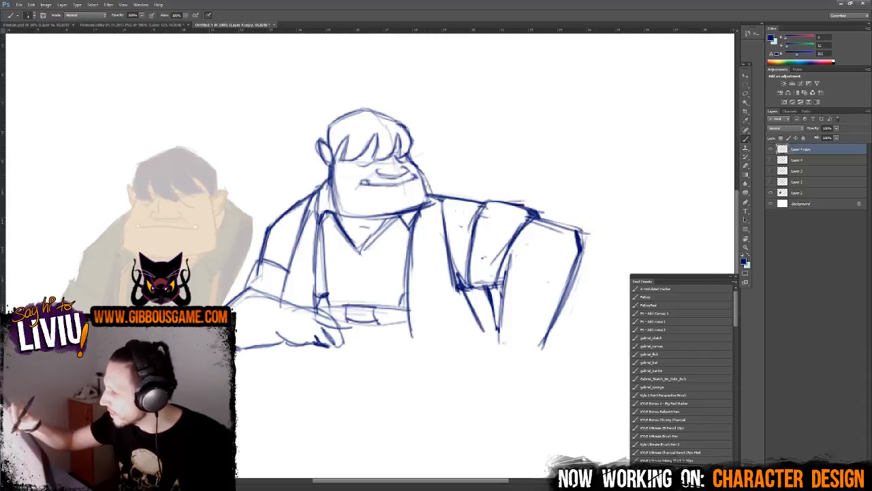
pyautogui.press('e')
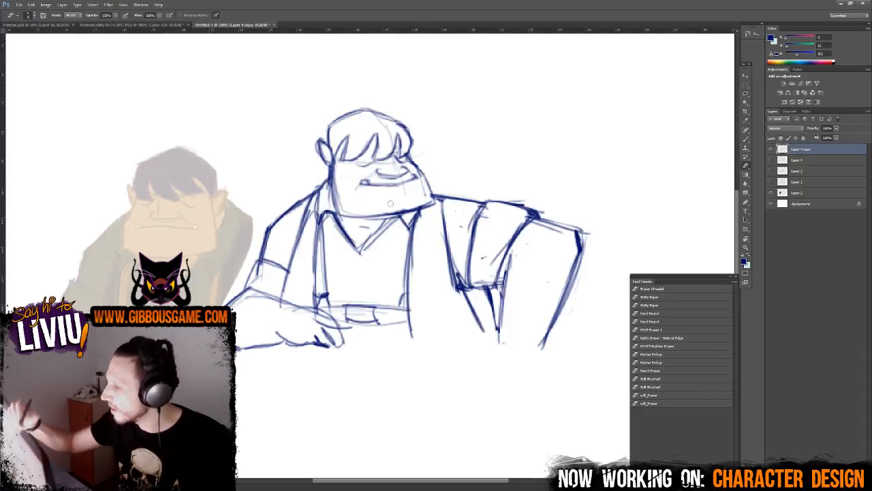
# - Hide Layer 4 copy, show Layer 4 and set its opacity to 100%
pyautogui.hotkey('ctrl', '1')
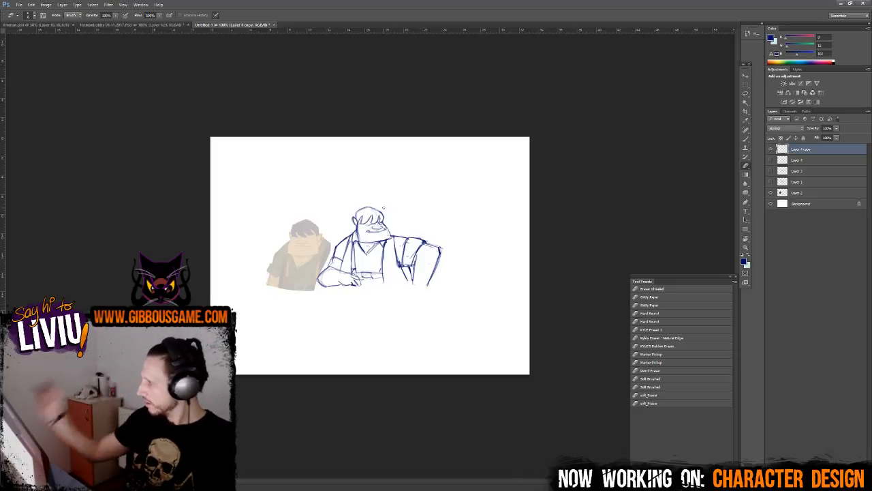
pyautogui.click(770, 149)
pyautogui.click(772, 160)
pyautogui.click(771, 161)
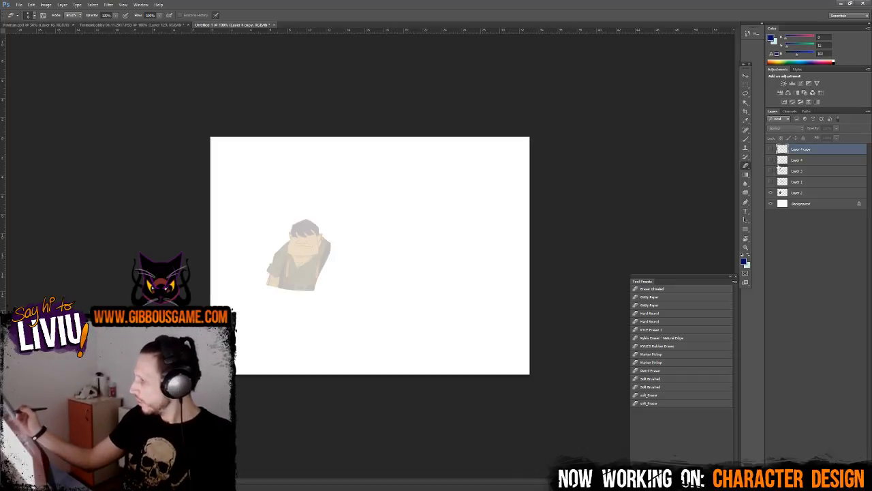
pyautogui.click(794, 161)
pyautogui.click(771, 160)
pyautogui.click(837, 128)
pyautogui.moveTo(845, 139); pyautogui.dragTo(852, 139)
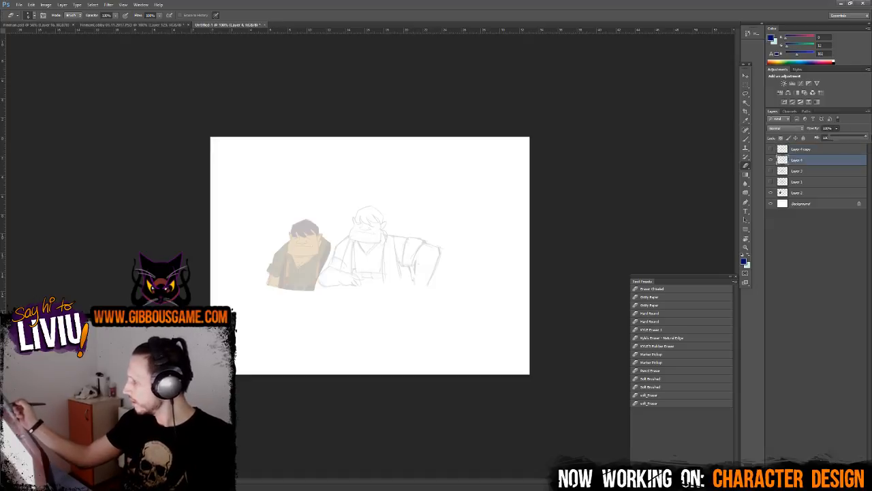
# - Show the slumped-pose layer on its own, and turn Layer 4 and Layer 4 copy back on over it
pyautogui.click(770, 161)
pyautogui.click(771, 171)
pyautogui.click(794, 172)
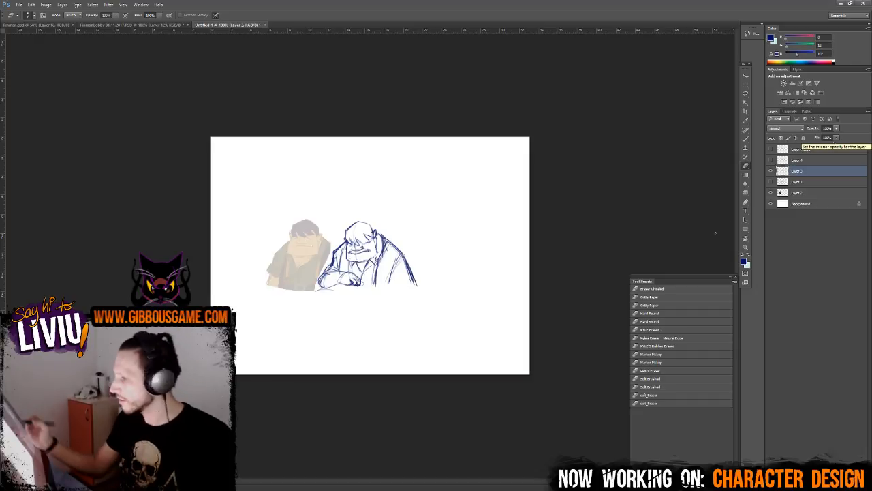
pyautogui.click(771, 160)
pyautogui.click(770, 150)
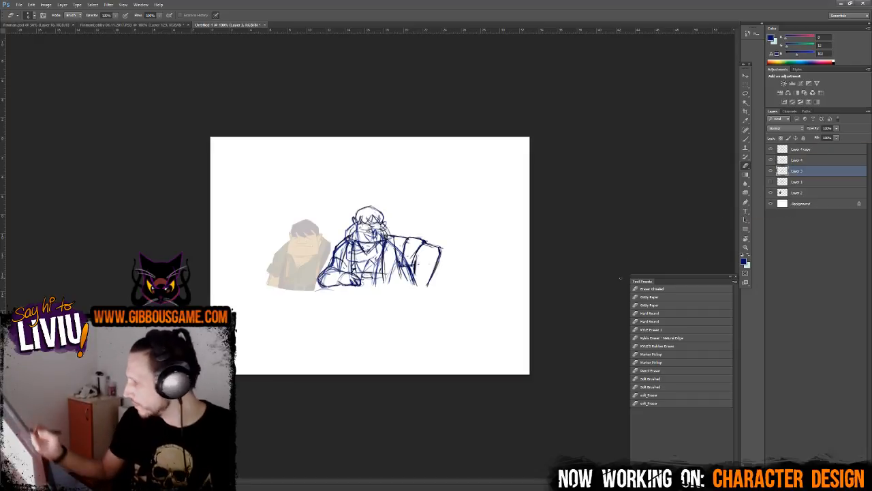
pyautogui.click(746, 111)
pyautogui.moveTo(529, 374); pyautogui.dragTo(489, 339)
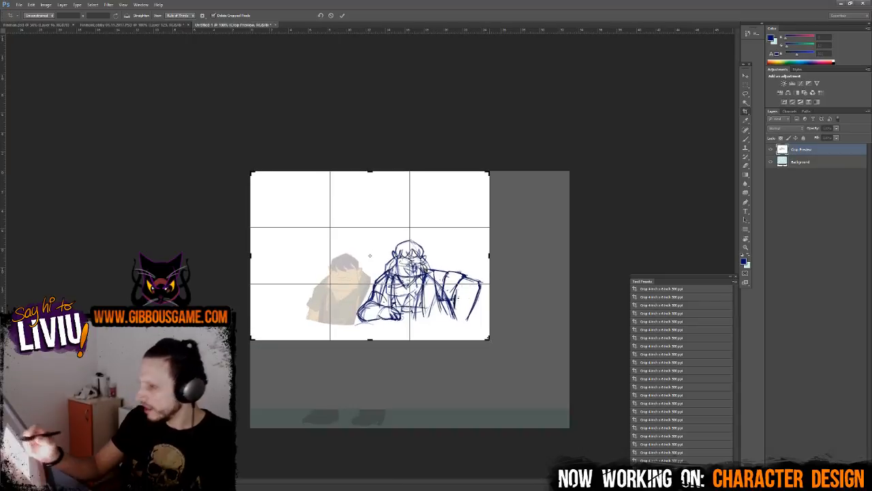
pyautogui.moveTo(255, 175); pyautogui.dragTo(284, 204)
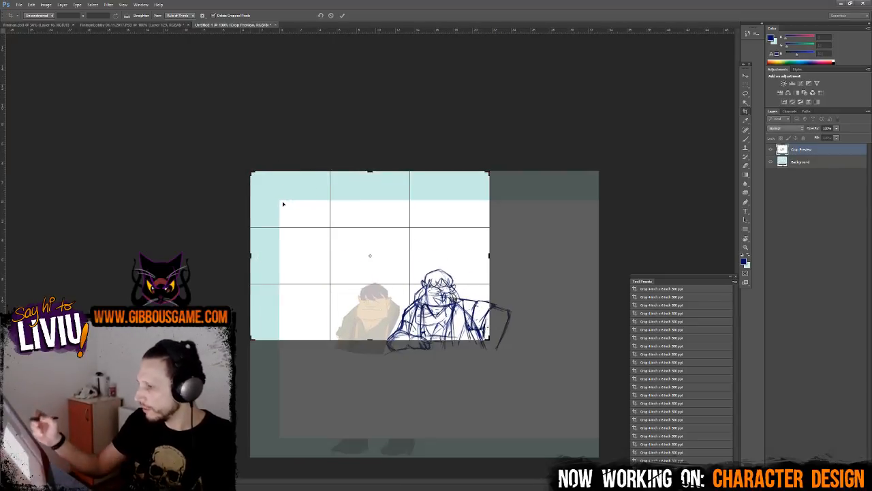
pyautogui.press('Escape')
# - Crop the canvas closely around the overlapping pose sketches, cutting away most of the coloured reference character
pyautogui.moveTo(530, 371); pyautogui.dragTo(491, 338)
pyautogui.moveTo(250, 255); pyautogui.dragTo(293, 256)
pyautogui.moveTo(370, 173); pyautogui.dragTo(370, 196)
pyautogui.press('Return')
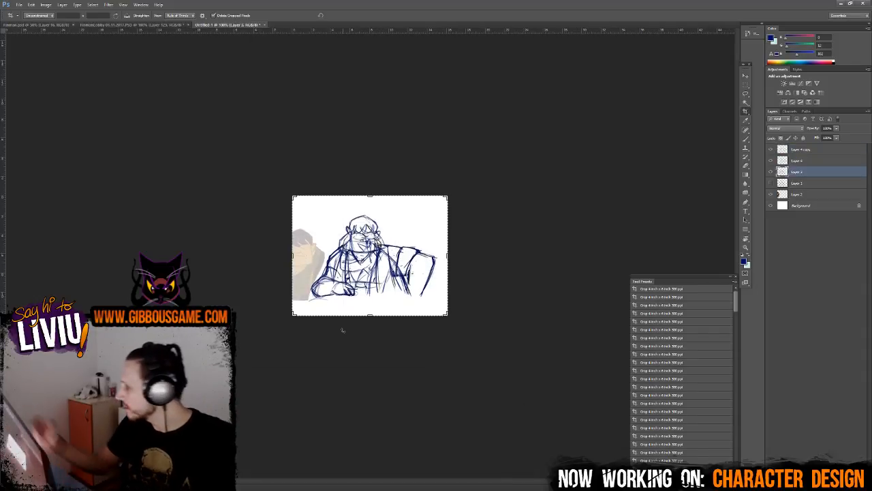
# - Hide the coloured reference and both upright-pose layers, leaving only the slumped-pose sketch over the white background
pyautogui.hotkey('ctrl', '+')
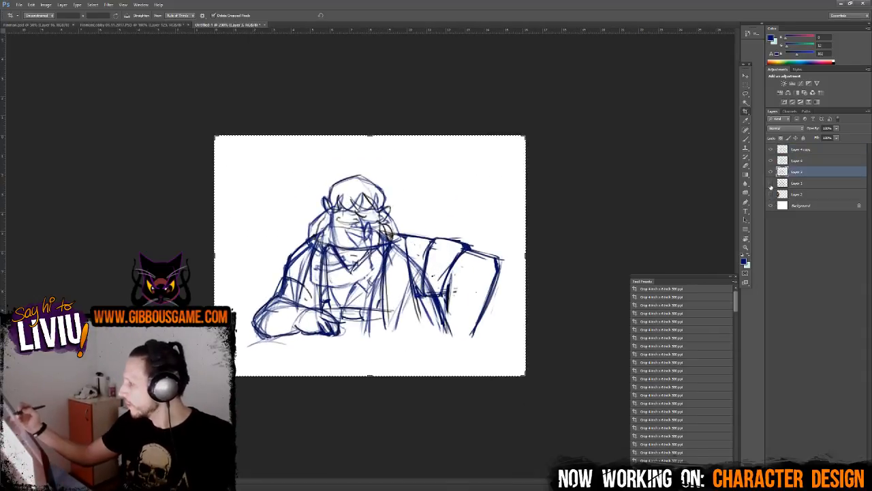
pyautogui.click(771, 184)
pyautogui.click(771, 183)
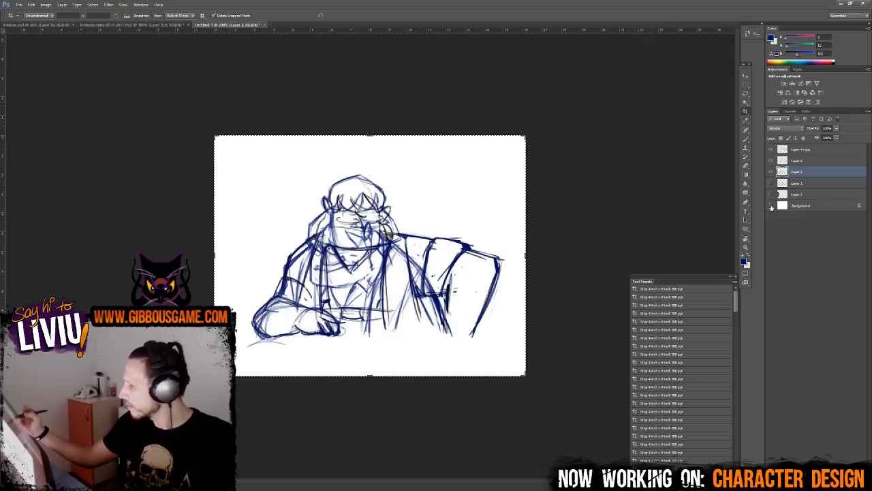
pyautogui.click(771, 205)
pyautogui.click(771, 205)
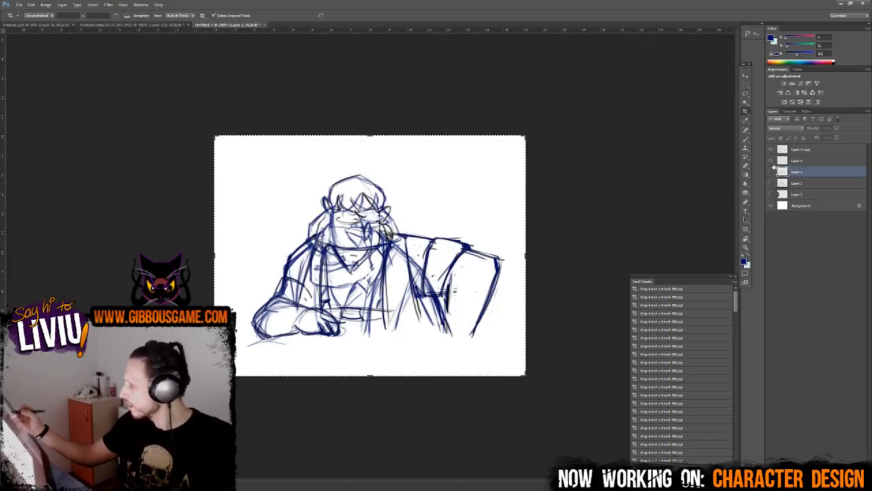
pyautogui.moveTo(771, 172); pyautogui.dragTo(786, 155)
pyautogui.click(771, 172)
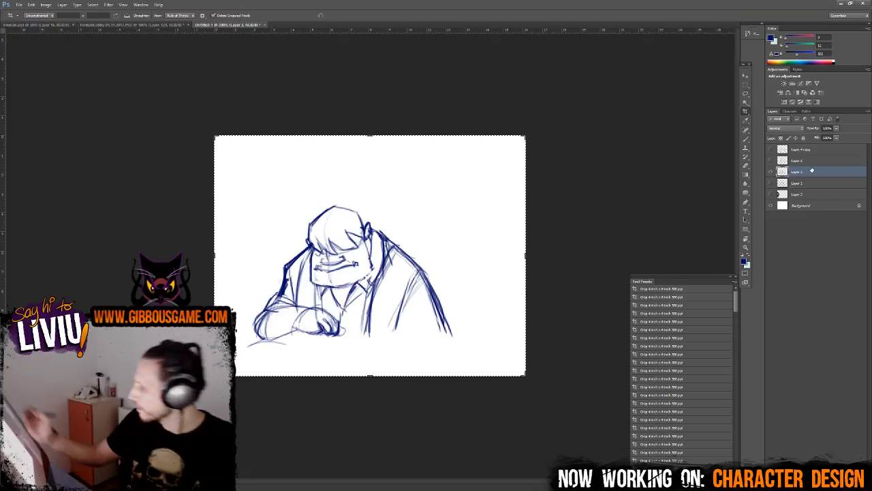
# - Show Layer 4 in place of the slumped pose and recolour its lines with the dark blue foreground colour
pyautogui.click(771, 172)
pyautogui.click(771, 160)
pyautogui.click(798, 161)
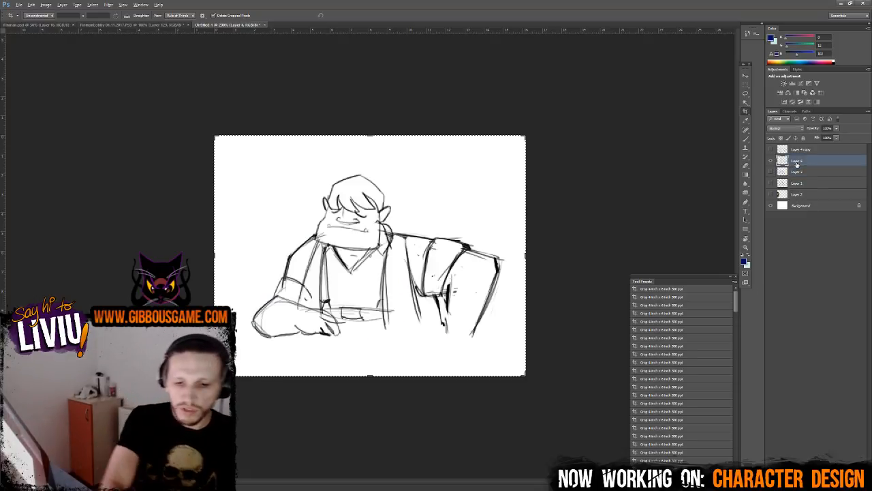
pyautogui.hotkey('shift', 'alt', 'BackSpace')
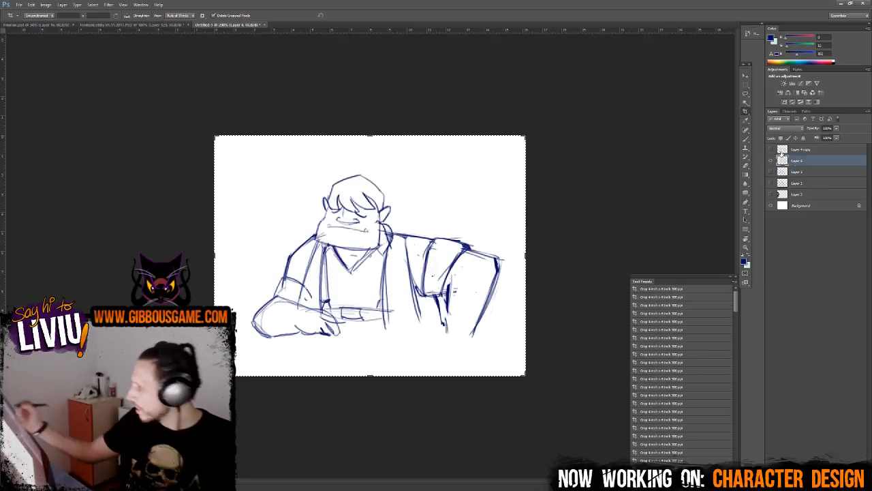
# - Show only Layer 4 copy and examine the redrawn upright pose at small and large sizes
pyautogui.click(771, 160)
pyautogui.click(771, 149)
pyautogui.click(802, 149)
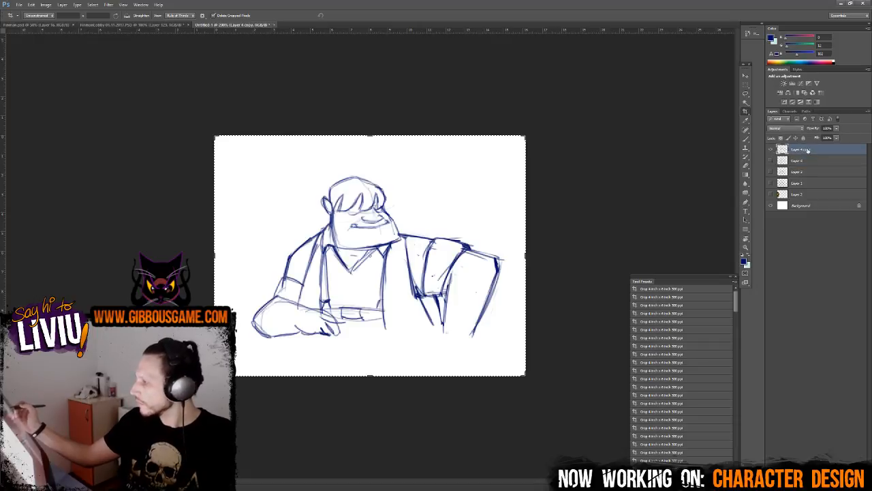
pyautogui.hotkey('ctrl', '-')
pyautogui.hotkey('ctrl', '-')
pyautogui.hotkey('ctrl', '+')
pyautogui.hotkey('ctrl', '+')
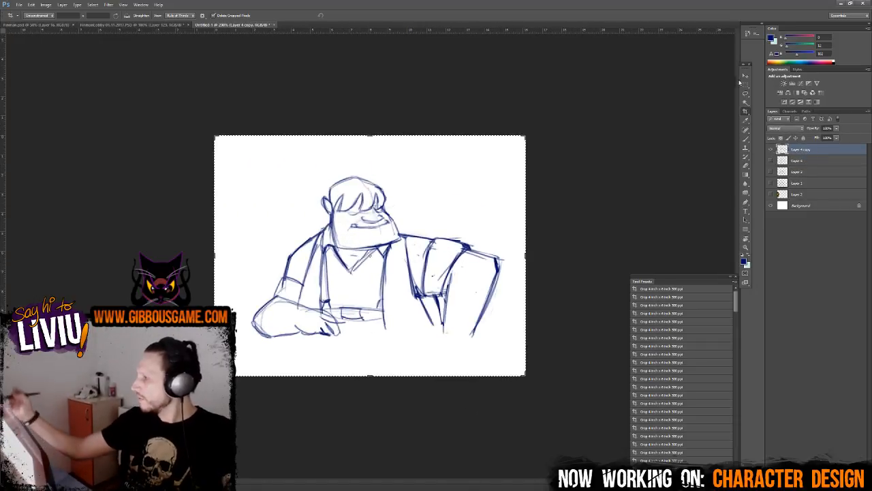
pyautogui.press('v')
pyautogui.hotkey('ctrl', '-')
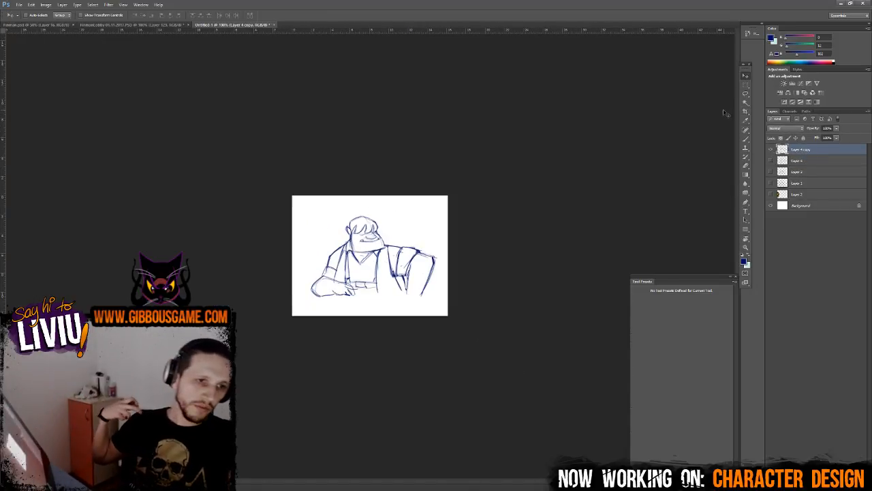
pyautogui.hotkey('ctrl', '+')
pyautogui.hotkey('ctrl', '+')
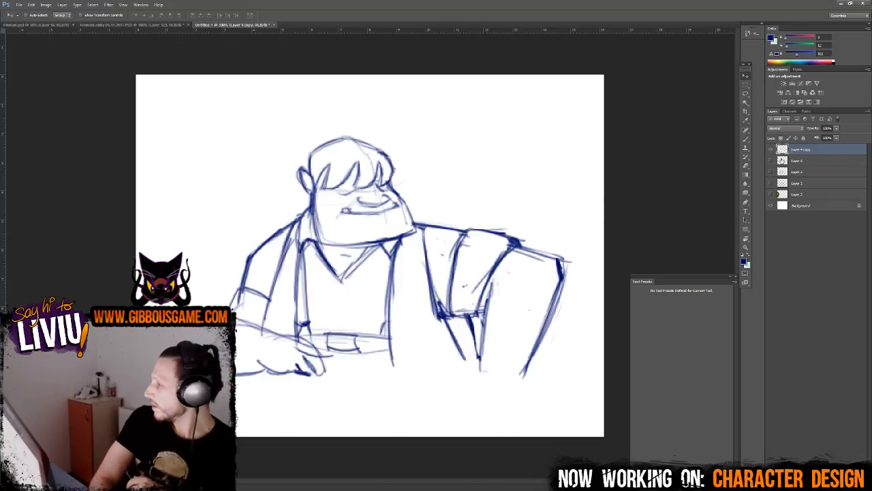
# - Compare the earlier upright pose on Layer 4 with the slumped-pose sketch by showing each one alone
pyautogui.click(771, 149)
pyautogui.click(771, 161)
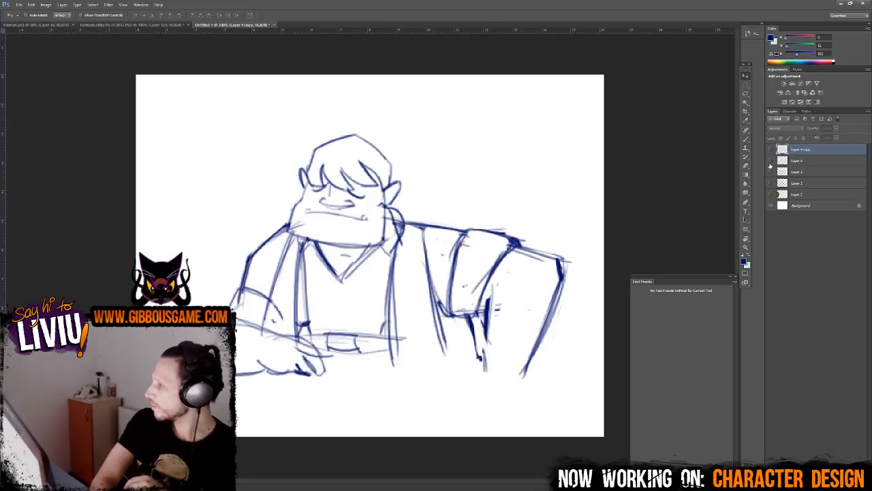
pyautogui.click(771, 164)
pyautogui.click(771, 172)
pyautogui.click(771, 172)
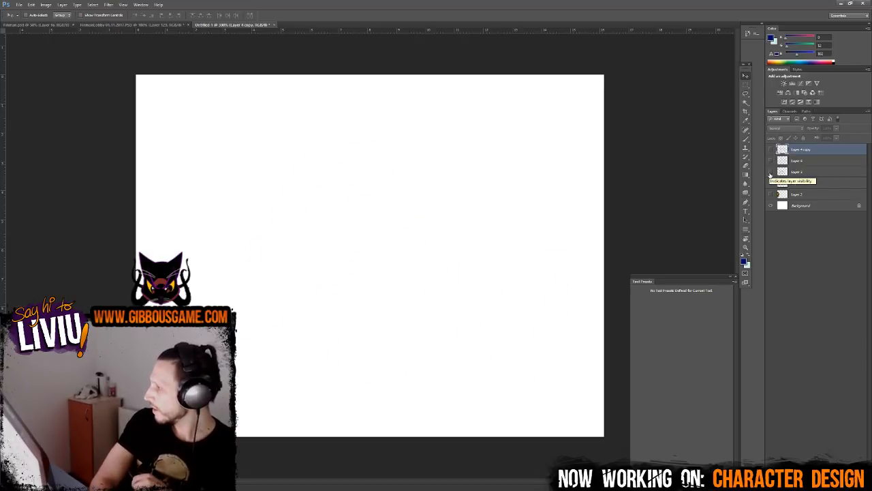
pyautogui.click(773, 173)
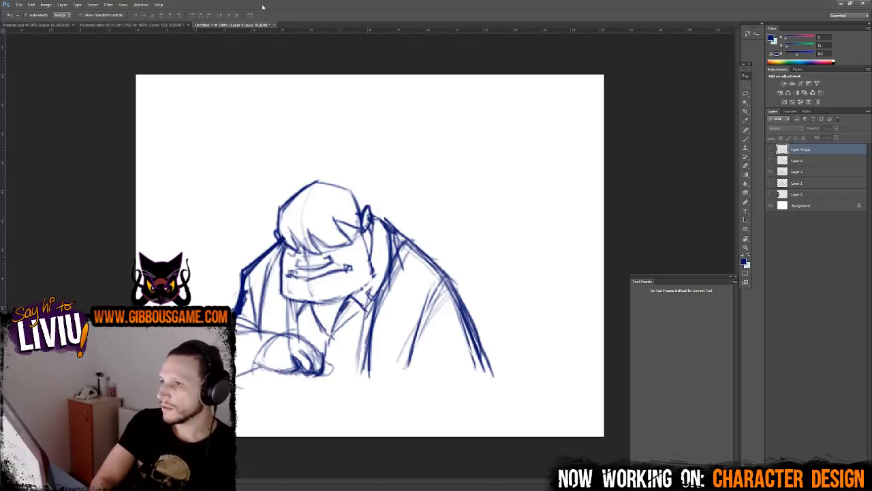
# - Switch to the painted hotel lobby document and hide the white sketch overlays around the reception desk, keeping the painted receptionist visible
pyautogui.click(125, 27)
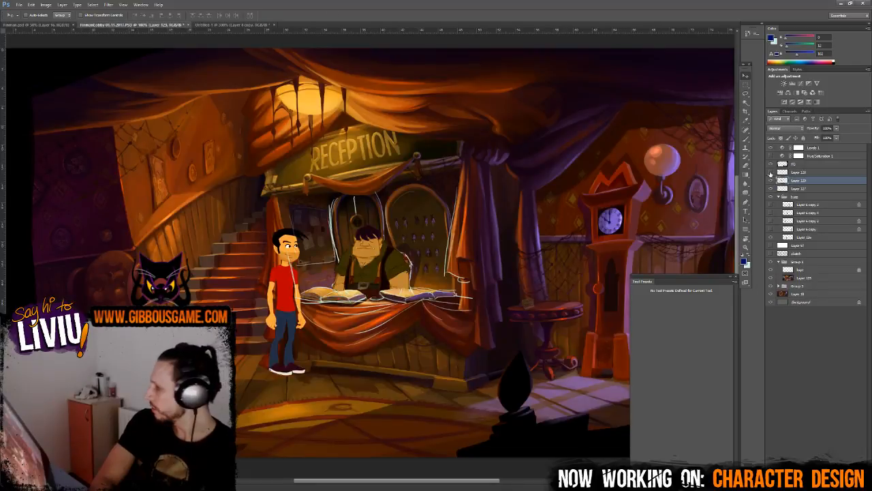
pyautogui.click(771, 180)
pyautogui.click(771, 180)
pyautogui.click(771, 181)
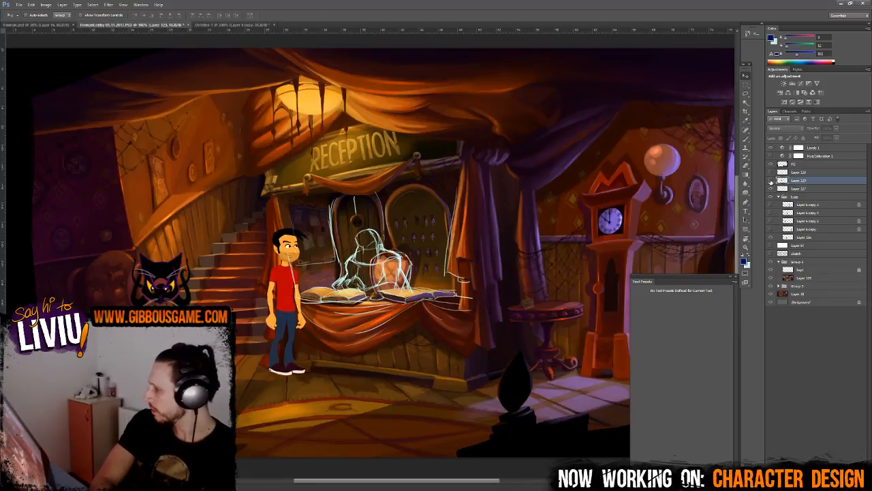
pyautogui.click(771, 181)
pyautogui.click(771, 189)
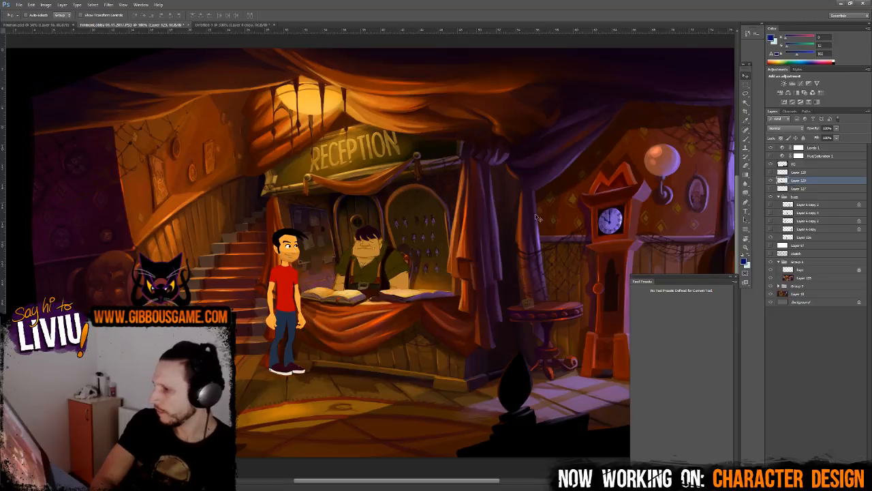
pyautogui.hotkey('ctrl', '-')
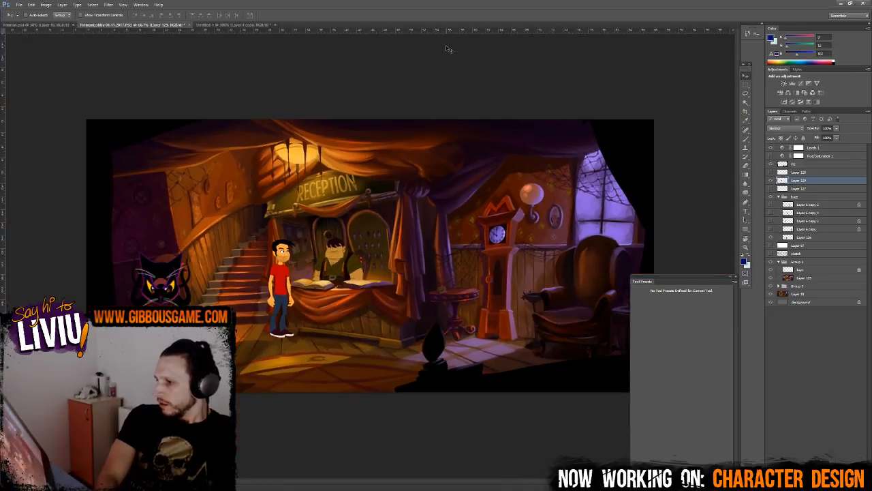
# - Examine the painted receptionist and reception desk in the hotel lobby scene at several zoom levels
pyautogui.hotkey('ctrl', '-')
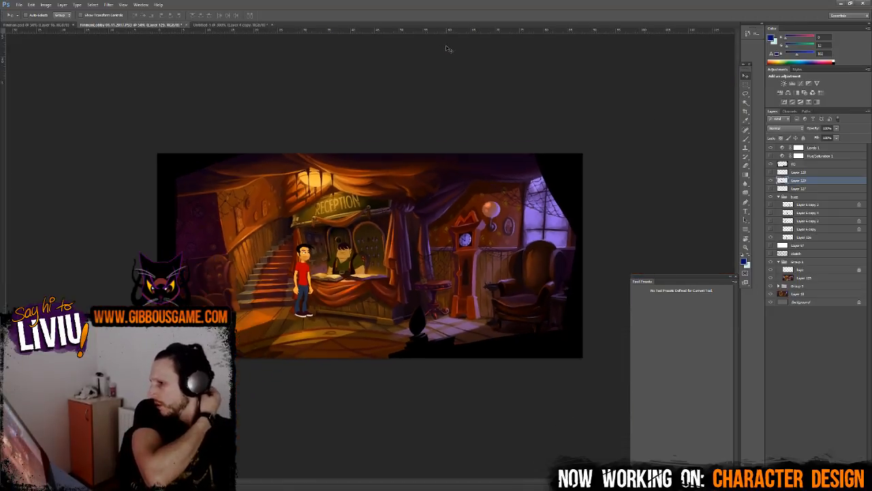
pyautogui.hotkey('ctrl', '+')
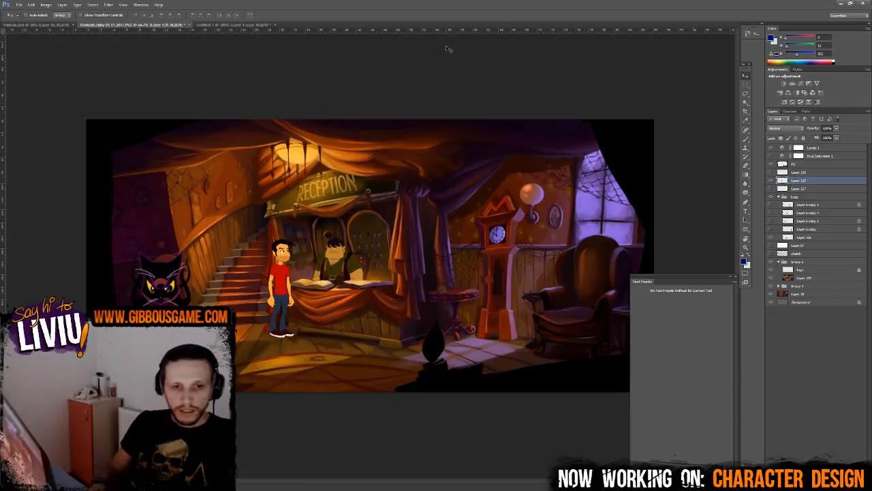
pyautogui.hotkey('ctrl', '+')
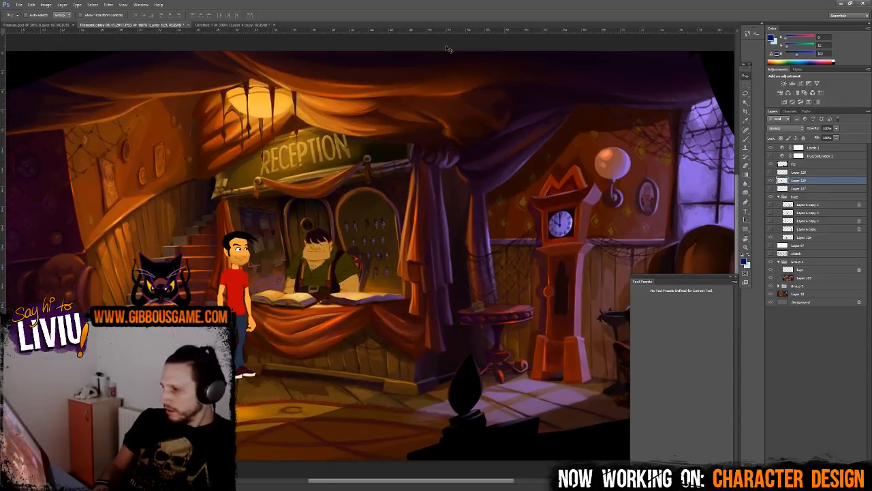
pyautogui.hotkey('ctrl', '-')
pyautogui.hotkey('ctrl', '-')
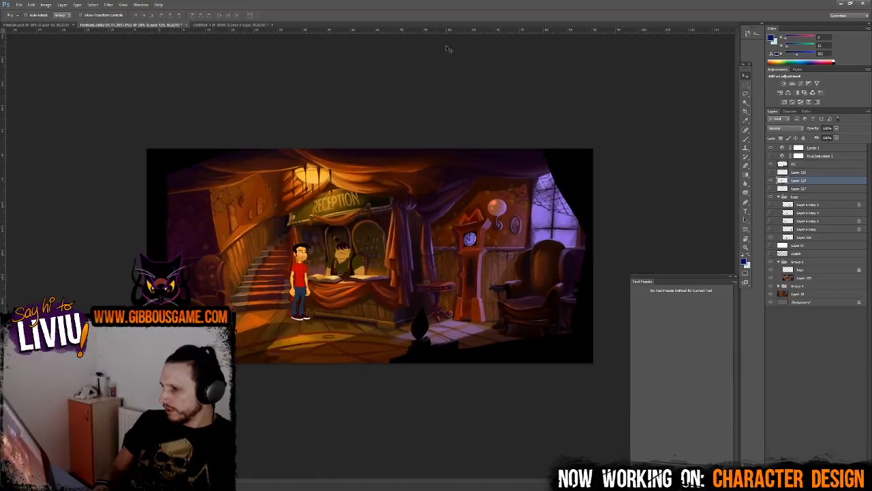
pyautogui.hotkey('ctrl', '+')
pyautogui.hotkey('ctrl', '+')
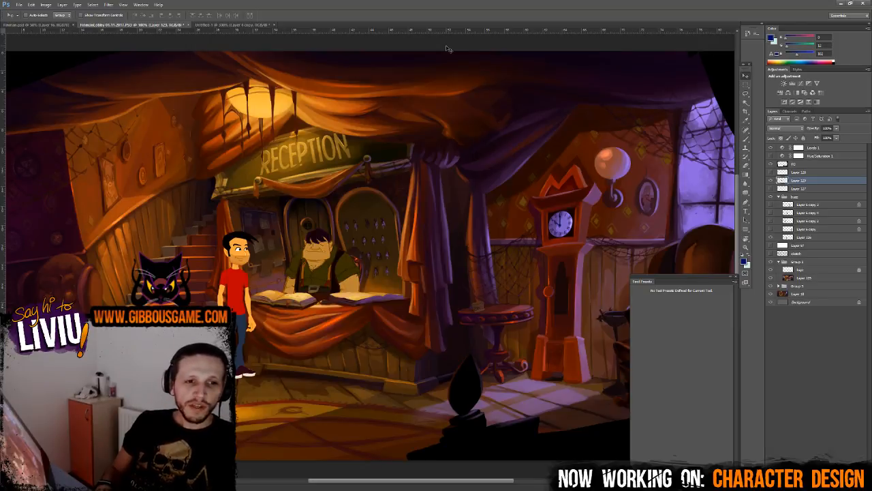
pyautogui.hotkey('ctrl', '-')
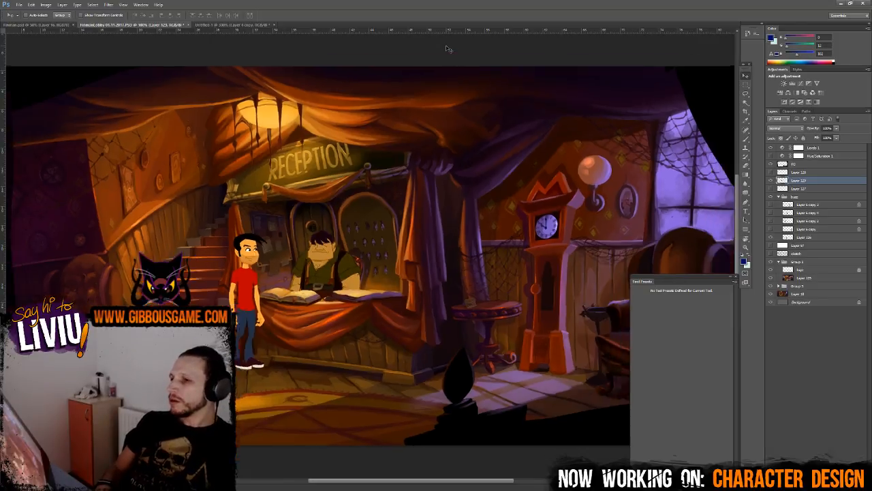
pyautogui.hotkey('ctrl', '+')
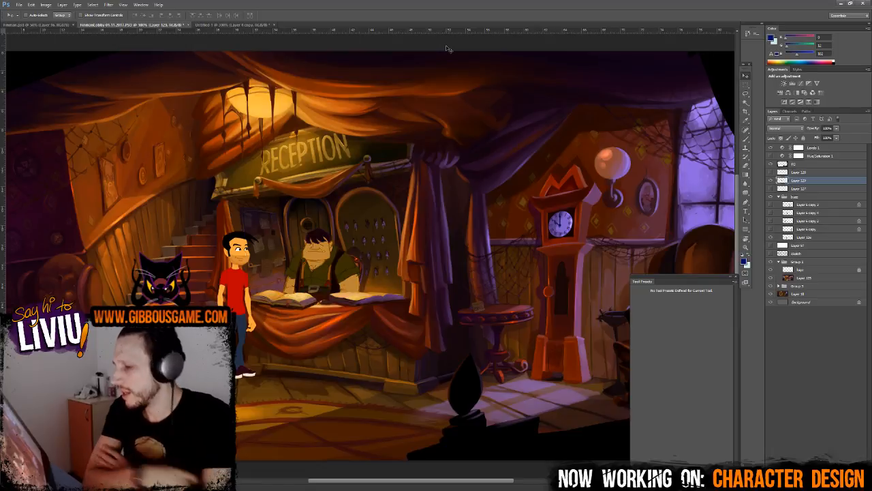
pyautogui.hotkey('ctrl', '+')
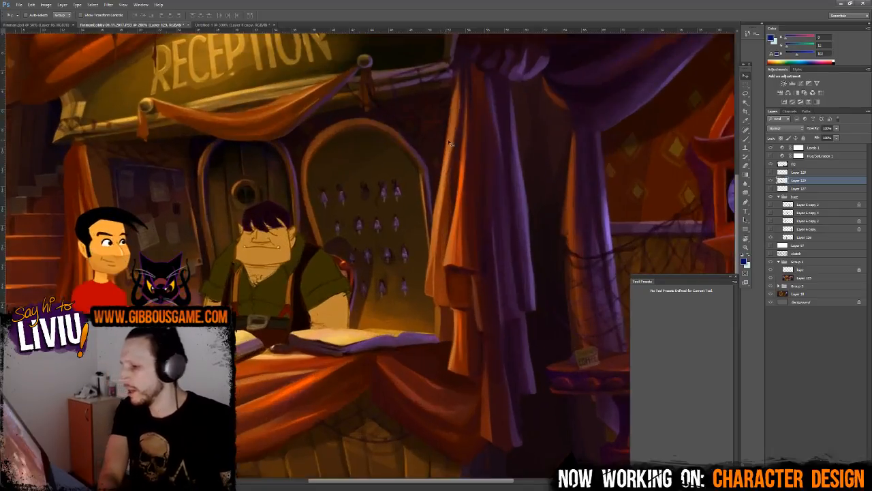
pyautogui.moveTo(486, 259); pyautogui.dragTo(515, 257)
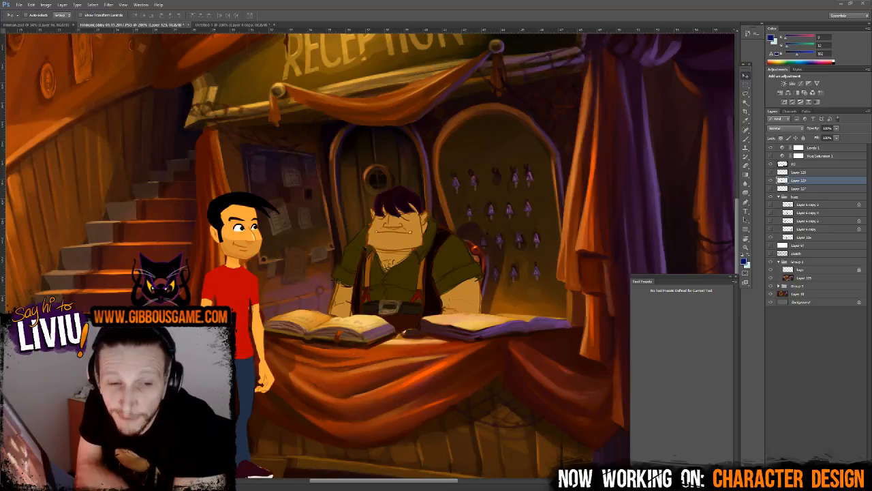
# - Open the Exploratory.psd character sheet and show only the first group of sketches with the title decoration
pyautogui.click(18, 5)
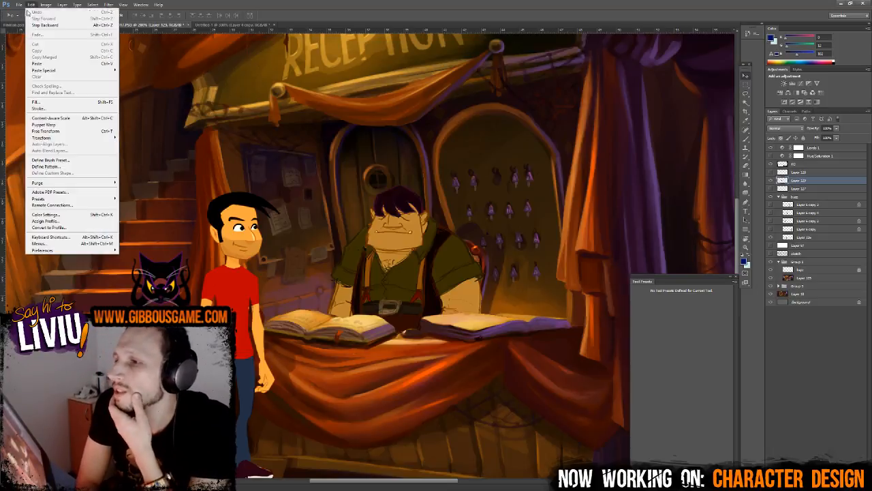
pyautogui.press('Escape')
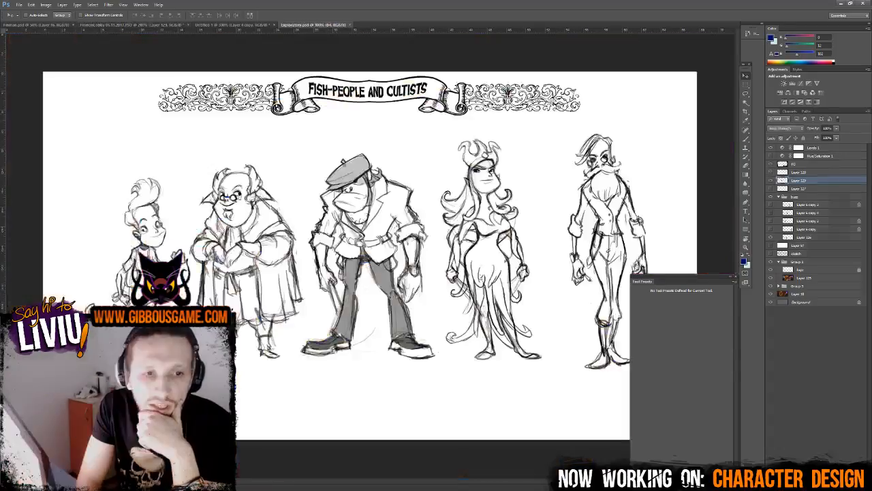
pyautogui.click(313, 24)
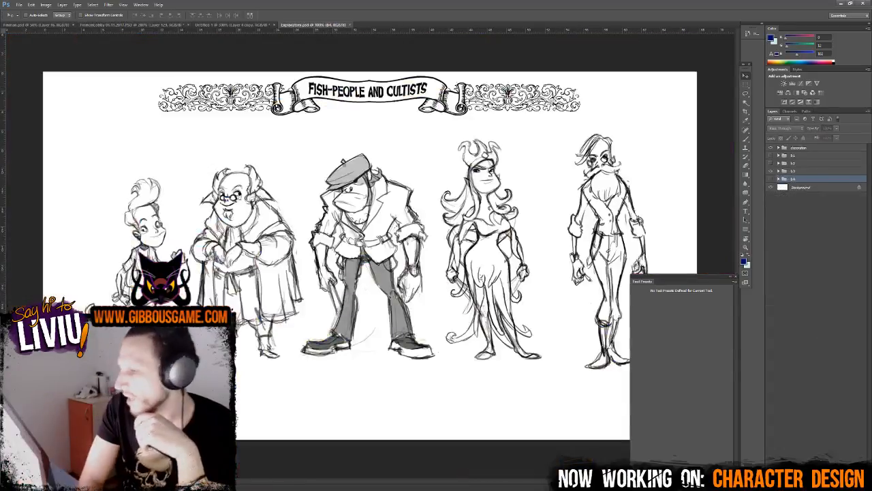
pyautogui.click(771, 165)
pyautogui.click(771, 147)
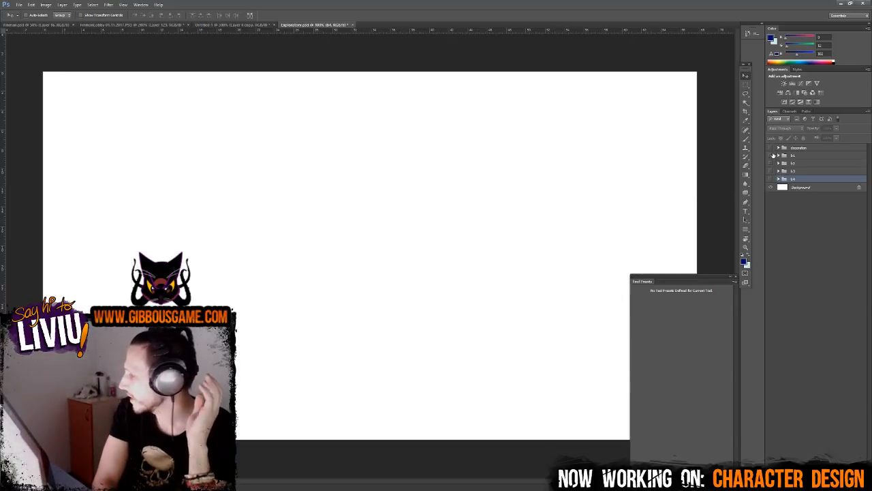
pyautogui.click(771, 148)
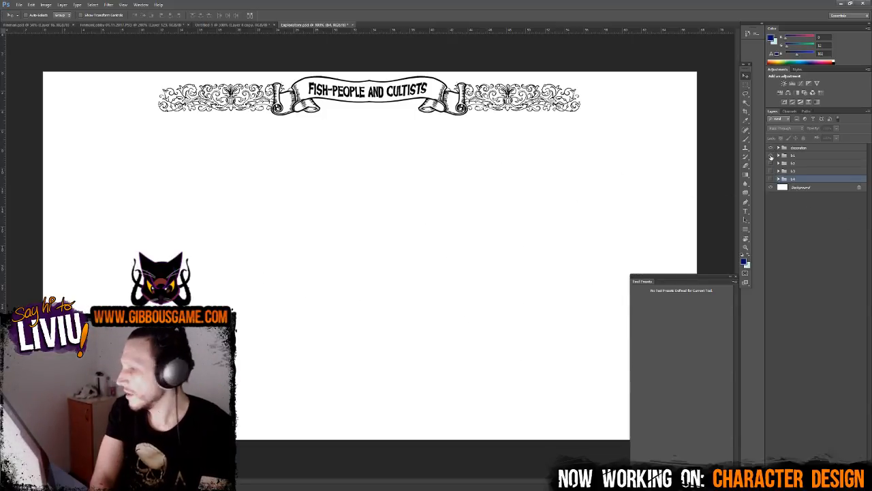
pyautogui.click(772, 156)
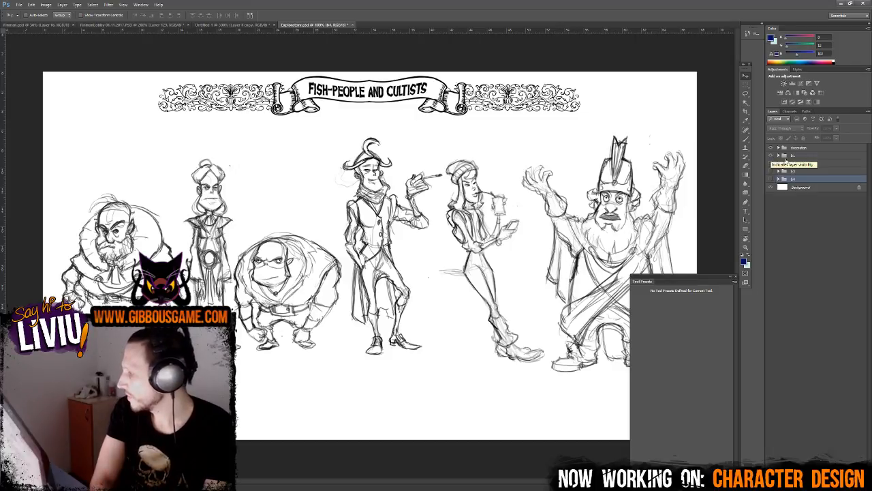
# - Pick the layer of the slim woman in the knit hat and shift her sketch slightly
pyautogui.click(784, 155)
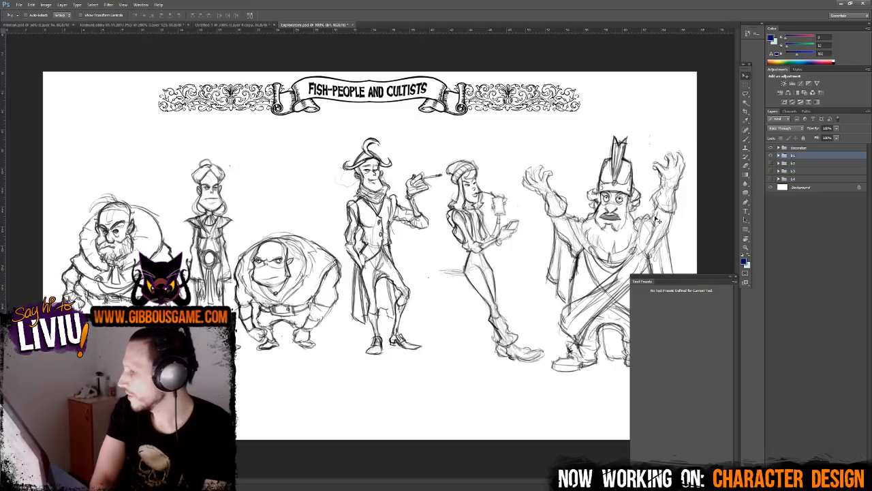
pyautogui.rightClick(481, 177)
pyautogui.click(484, 193)
pyautogui.moveTo(485, 193); pyautogui.dragTo(486, 184)
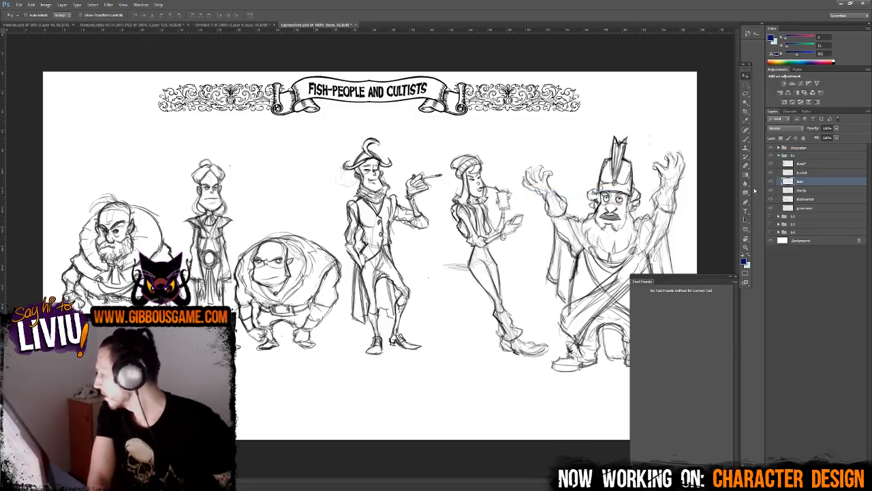
# - Show the second sketch group instead of the first, pick the tall woman in the peaked cap, and shift her slightly
pyautogui.click(779, 155)
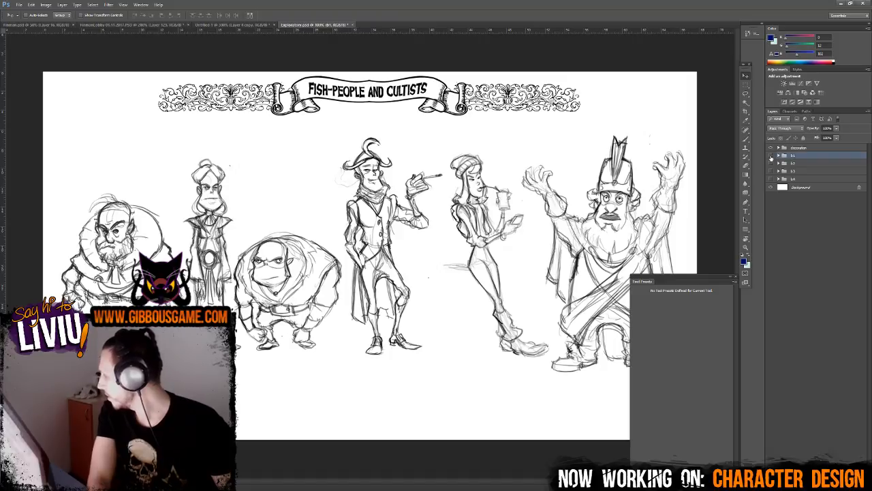
pyautogui.click(771, 156)
pyautogui.click(771, 165)
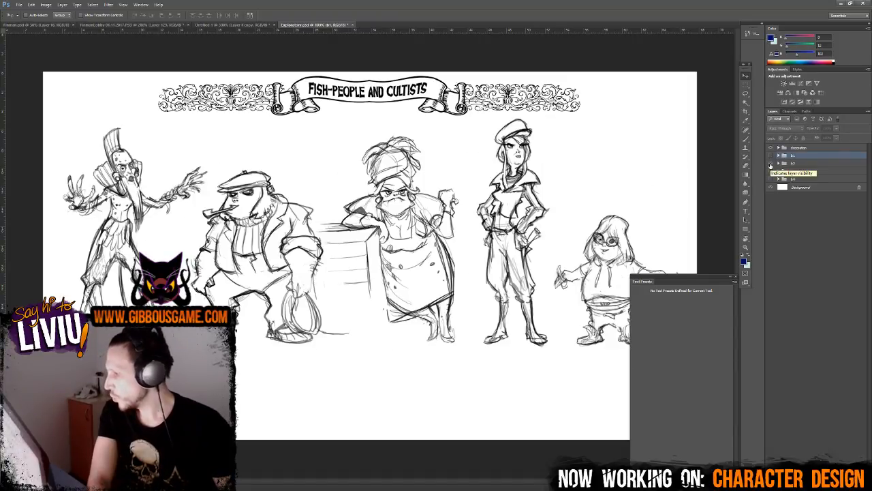
pyautogui.click(791, 164)
pyautogui.rightClick(536, 161)
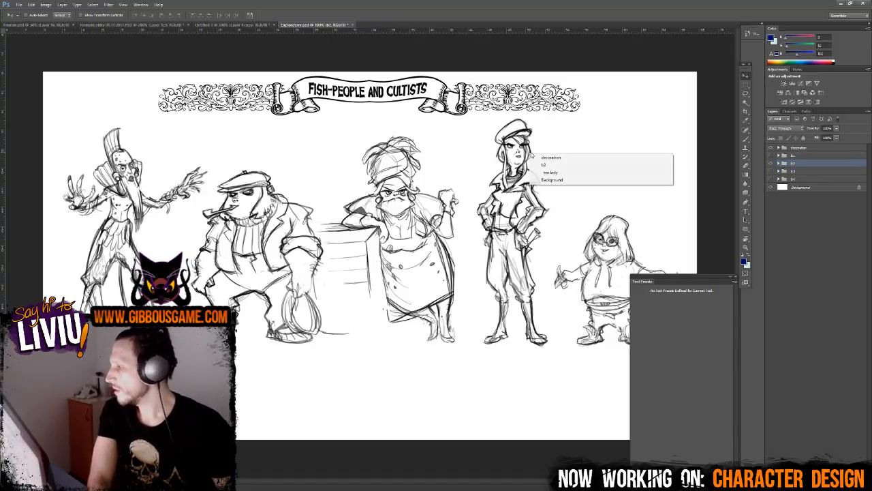
pyautogui.click(550, 173)
pyautogui.moveTo(537, 141)
pyautogui.mouseDown()
pyautogui.moveTo(542, 127)
pyautogui.moveTo(528, 135)
pyautogui.moveTo(529, 183)
pyautogui.moveTo(520, 132)
pyautogui.moveTo(528, 139)
pyautogui.mouseUp()
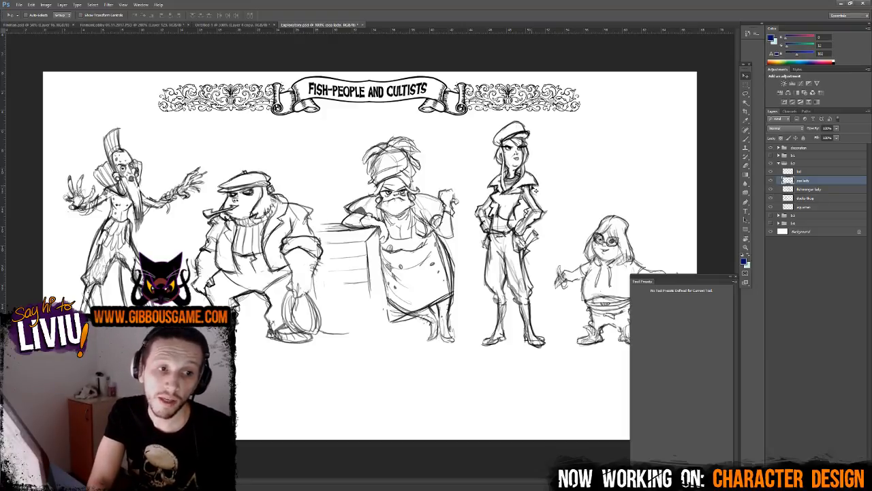
# - Open the painted harbor scene and hide the red-shirted character copies, keeping the seated figure sketch by the green window visible
pyautogui.click(20, 5)
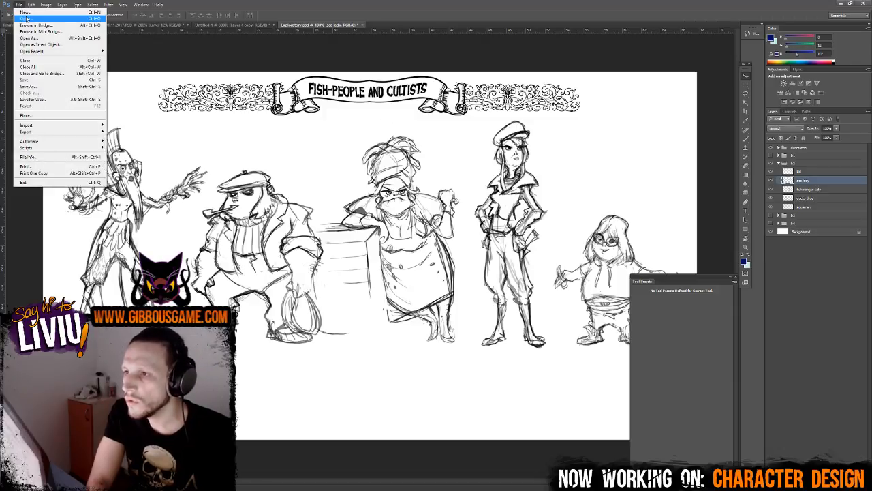
pyautogui.click(26, 19)
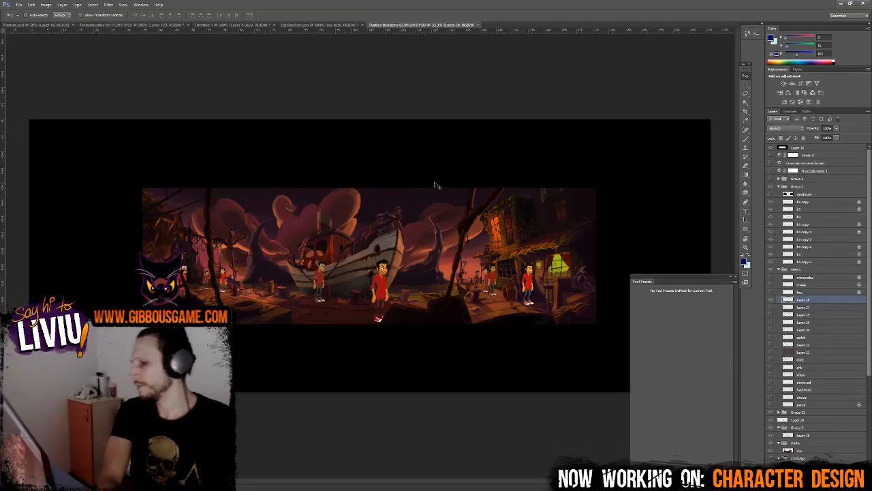
pyautogui.hotkey('ctrl', '+')
pyautogui.hotkey('ctrl', '+')
pyautogui.moveTo(341, 201); pyautogui.dragTo(241, 161)
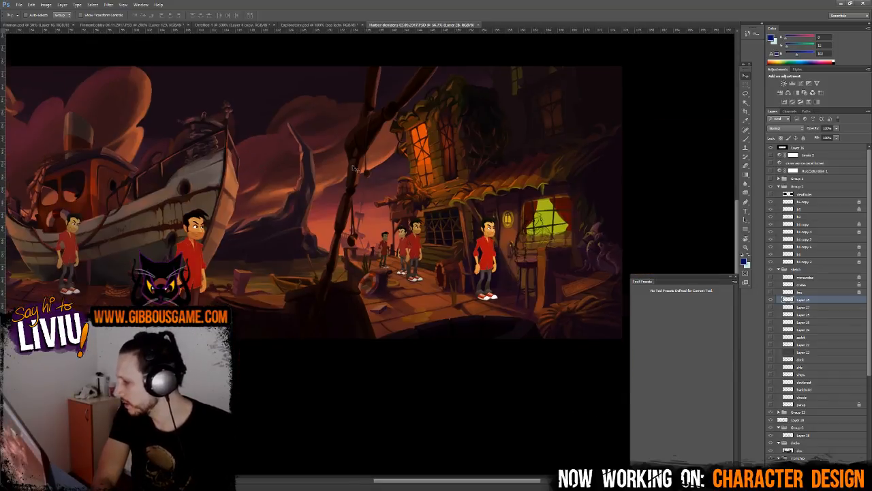
pyautogui.hotkey('ctrl', '+')
pyautogui.moveTo(395, 188); pyautogui.dragTo(204, 167)
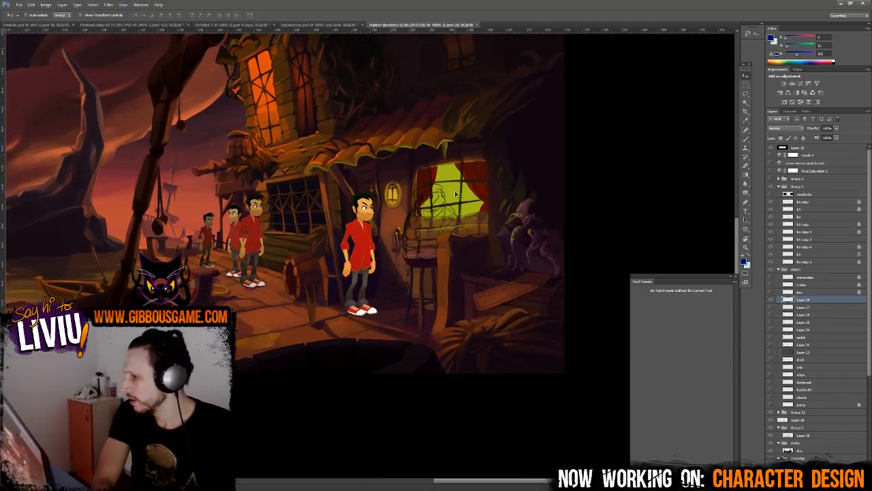
pyautogui.hotkey('ctrl', '+')
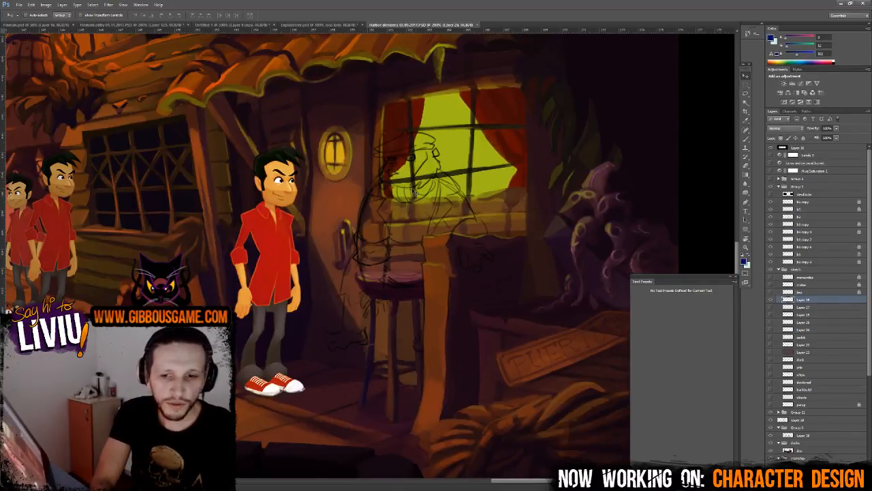
pyautogui.moveTo(313, 196); pyautogui.dragTo(455, 191)
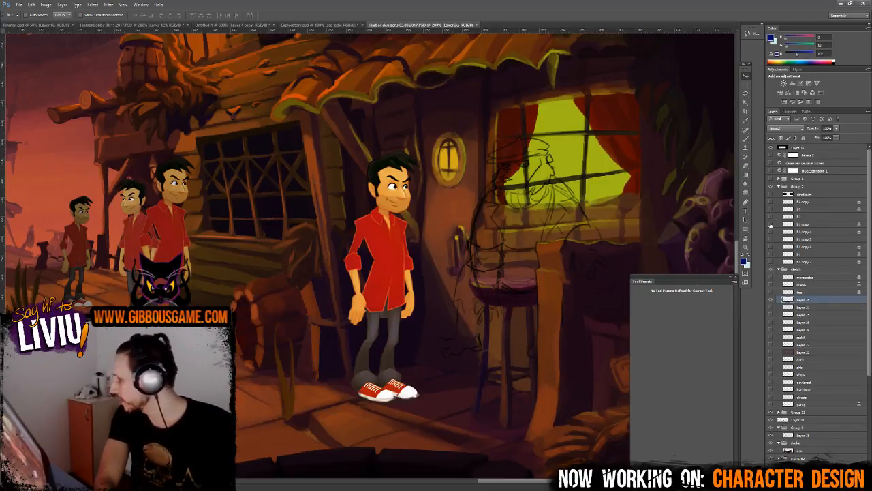
pyautogui.click(771, 225)
pyautogui.scroll(-3, 374, 249)
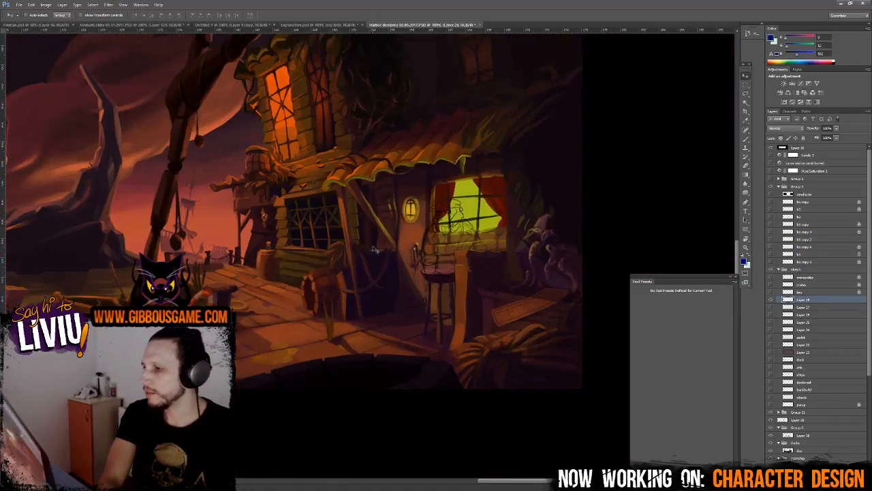
# - In Exploratory.psd, hide the white Background and outline the whole woman in the peaked cap with a Lasso selection
pyautogui.click(322, 25)
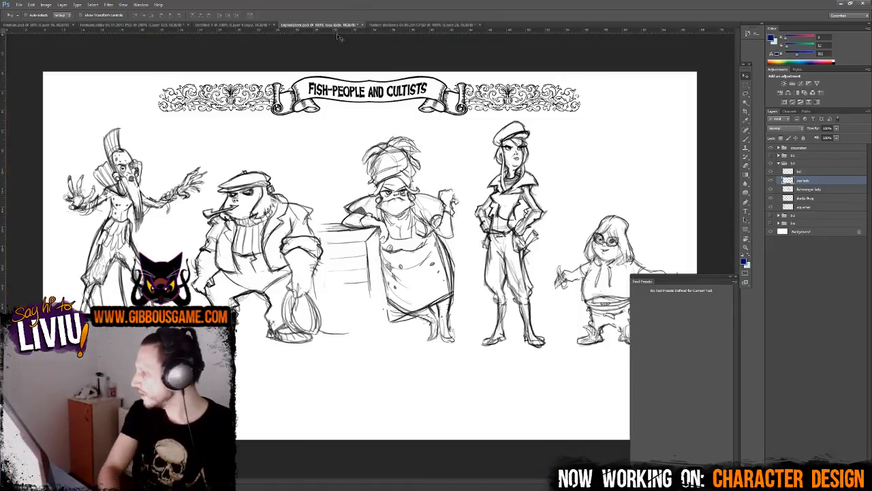
pyautogui.click(771, 232)
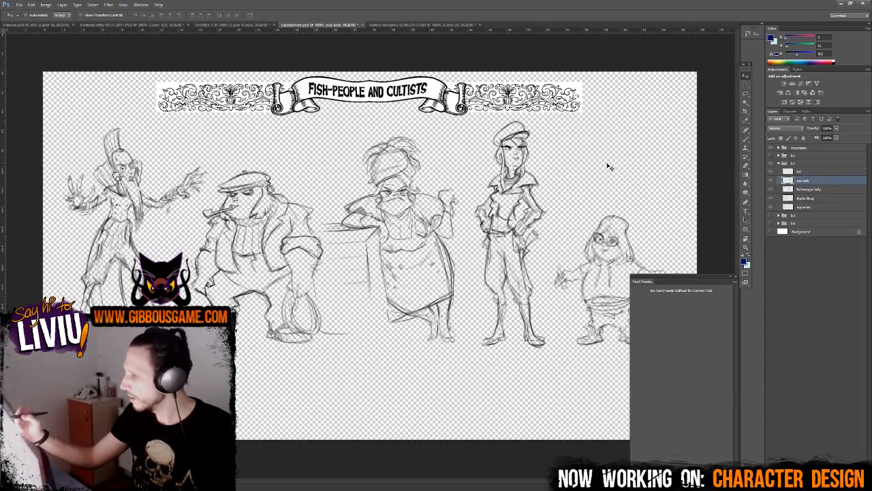
pyautogui.press('l')
pyautogui.moveTo(553, 162)
pyautogui.mouseDown()
pyautogui.moveTo(502, 118)
pyautogui.moveTo(473, 227)
pyautogui.moveTo(535, 121)
pyautogui.mouseUp()
pyautogui.moveTo(467, 271)
pyautogui.mouseDown()
pyautogui.moveTo(550, 303)
pyautogui.moveTo(545, 162)
pyautogui.mouseUp()
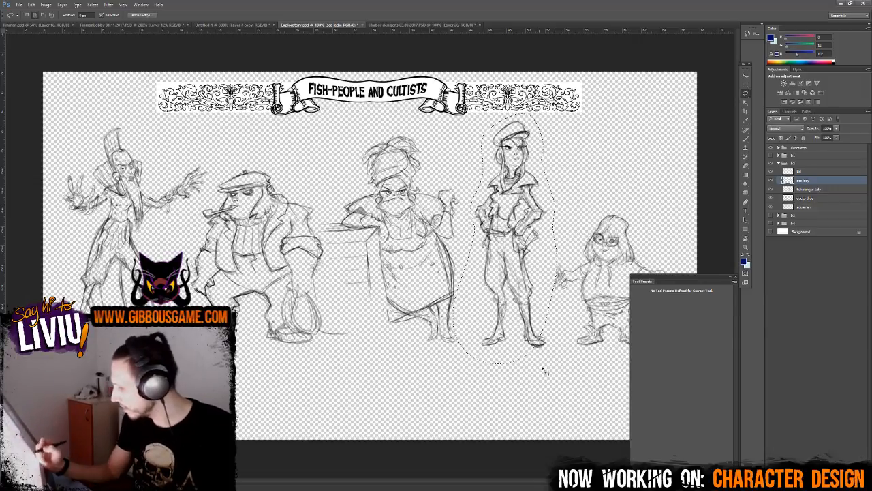
pyautogui.moveTo(519, 357); pyautogui.dragTo(564, 360)
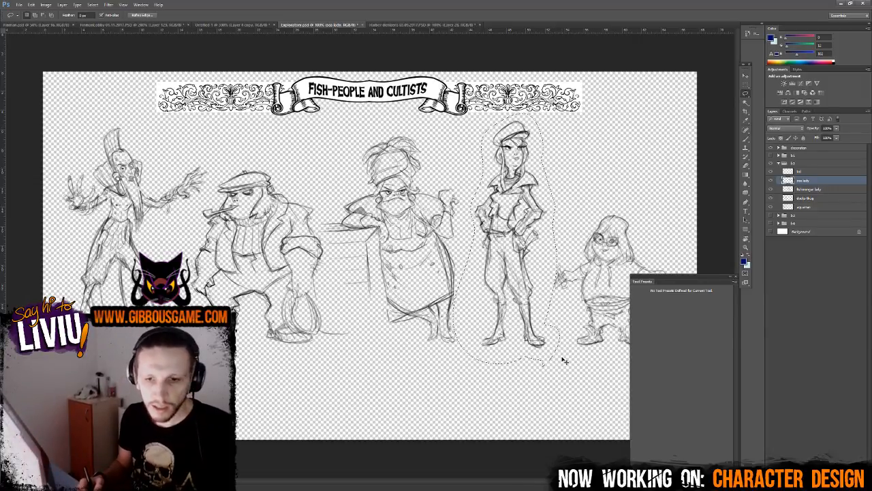
# - Paste the capped woman's sketch into the harbor scene, scale her down and stand her by the barred window
pyautogui.hotkey('ctrl', 'Tab')
pyautogui.hotkey('ctrl', 'v')
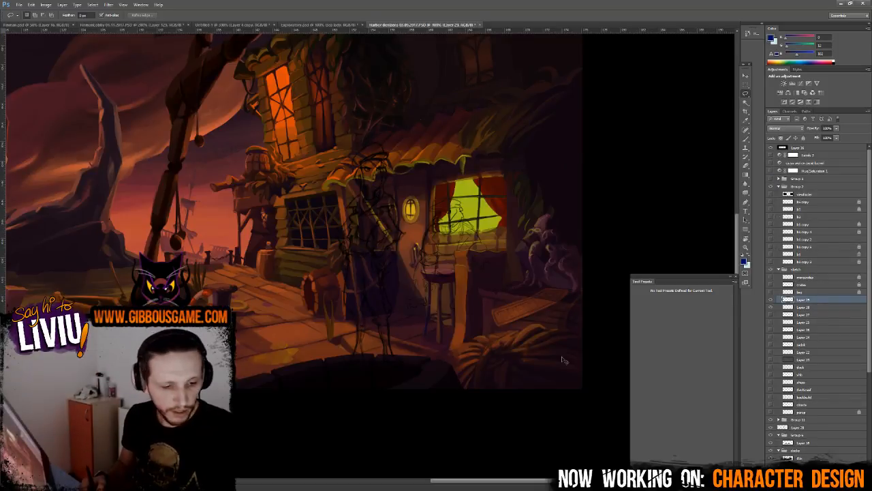
pyautogui.hotkey('ctrl', 't')
pyautogui.moveTo(408, 141); pyautogui.dragTo(375, 239)
pyautogui.moveTo(354, 348)
pyautogui.mouseDown()
pyautogui.moveTo(334, 314)
pyautogui.moveTo(288, 272)
pyautogui.moveTo(285, 288)
pyautogui.mouseUp()
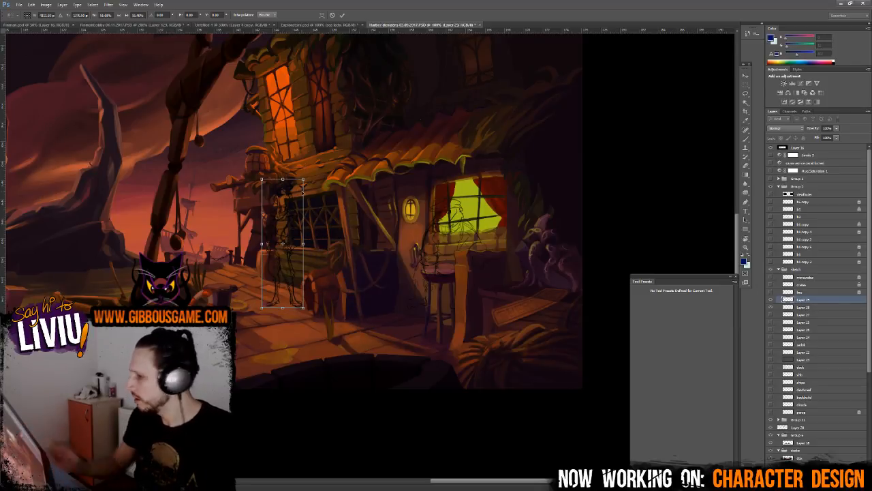
pyautogui.moveTo(304, 179); pyautogui.dragTo(298, 196)
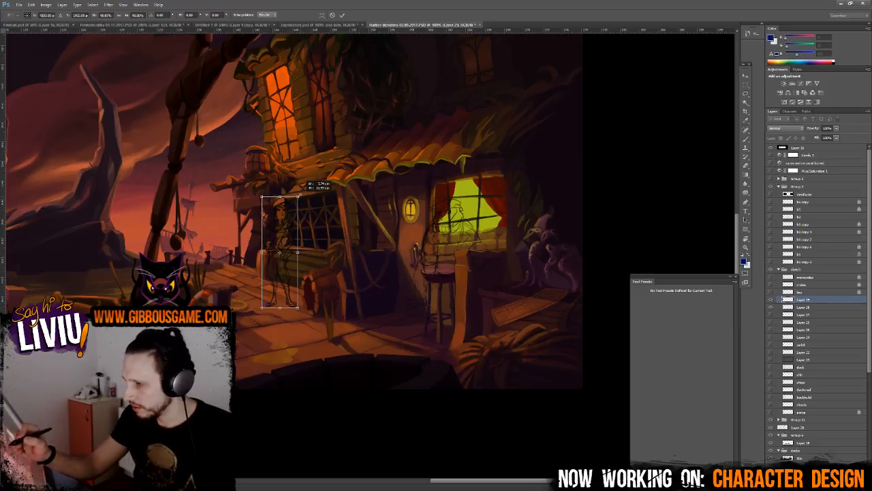
pyautogui.moveTo(286, 279); pyautogui.dragTo(287, 273)
pyautogui.press('Return')
pyautogui.press('l')
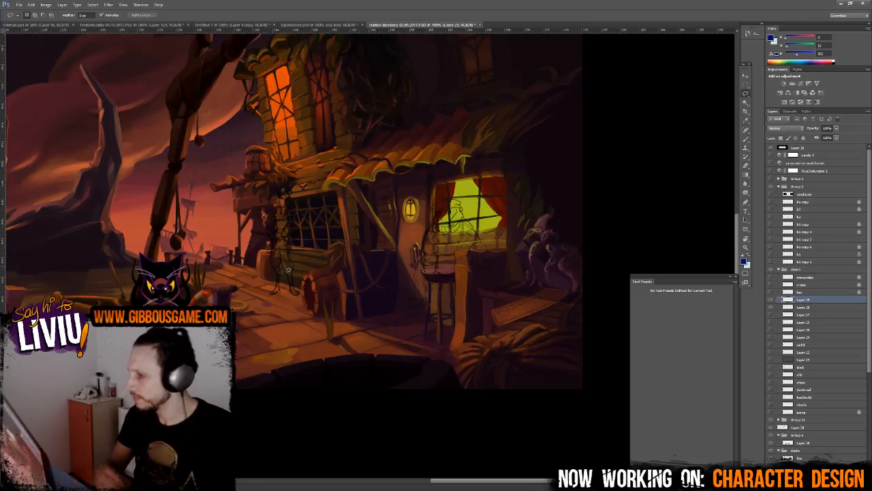
# - Recolor the pasted woman's line art in light blue
pyautogui.click(744, 263)
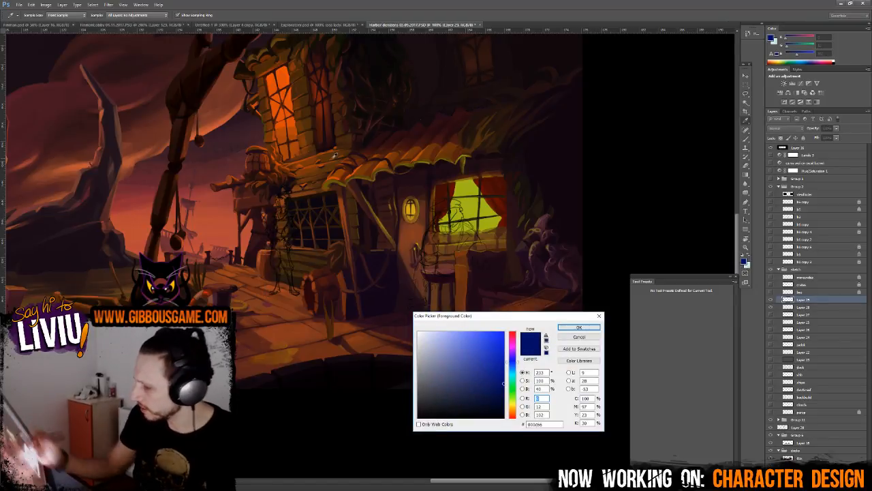
pyautogui.click(579, 327)
pyautogui.hotkey('alt', 'shift', 'BackSpace')
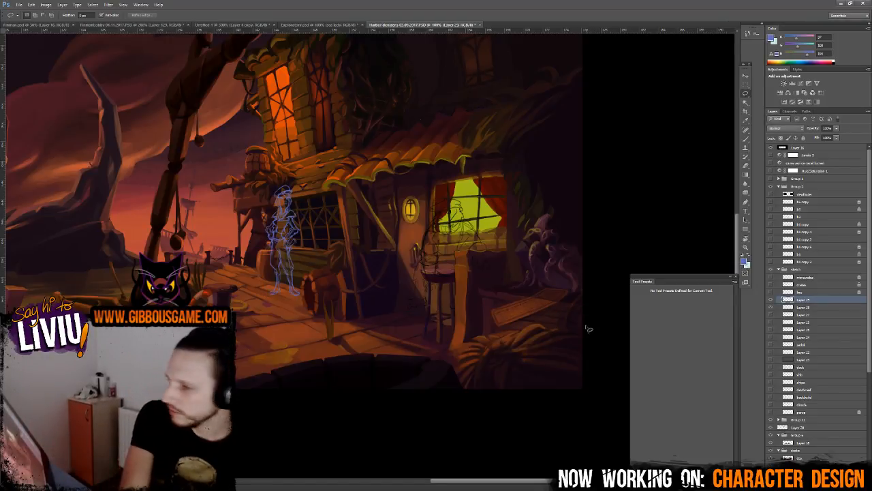
# - Try shrinking the blue woman's sketch further and placing her farther back on the wharf near the barred window
pyautogui.hotkey('ctrl', 't')
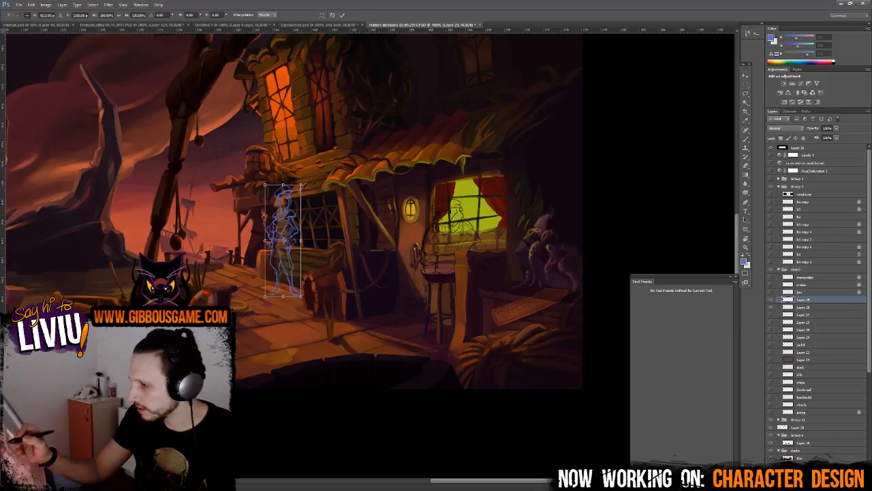
pyautogui.moveTo(298, 185); pyautogui.dragTo(295, 206)
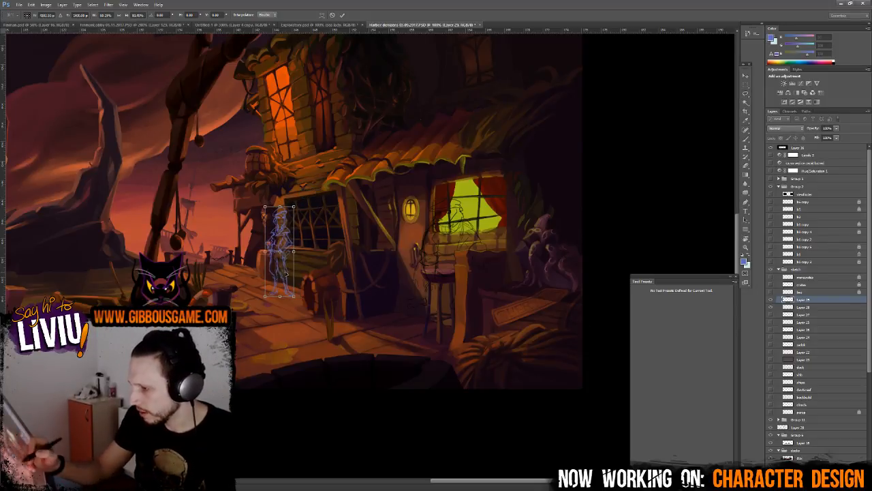
pyautogui.moveTo(290, 257); pyautogui.dragTo(263, 247)
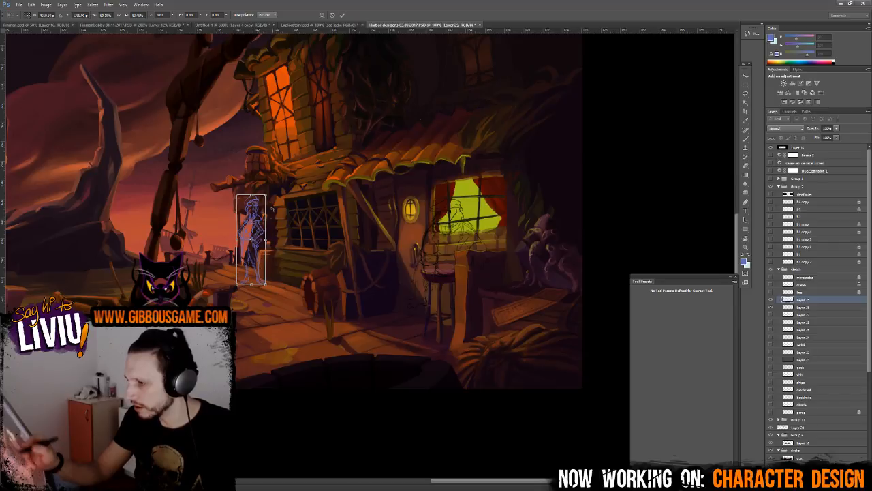
pyautogui.moveTo(269, 197); pyautogui.dragTo(263, 203)
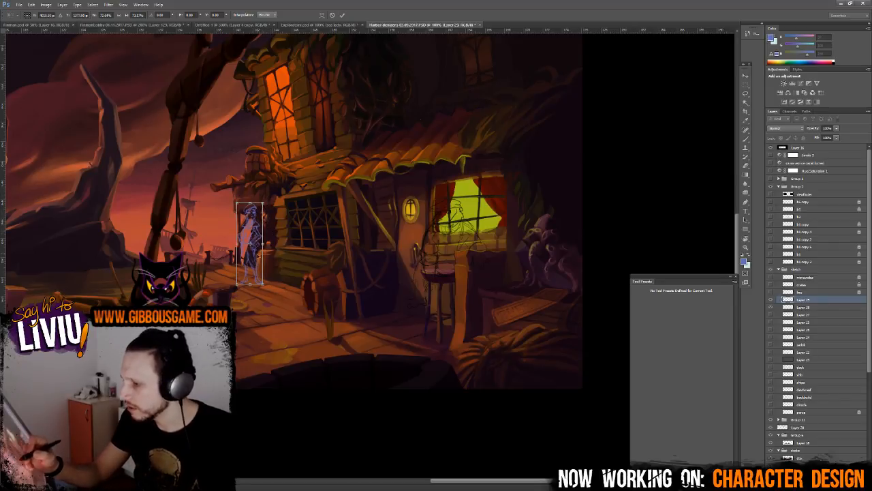
pyautogui.moveTo(259, 232); pyautogui.dragTo(306, 238)
pyautogui.press('Return')
pyautogui.hotkey('ctrl', '-')
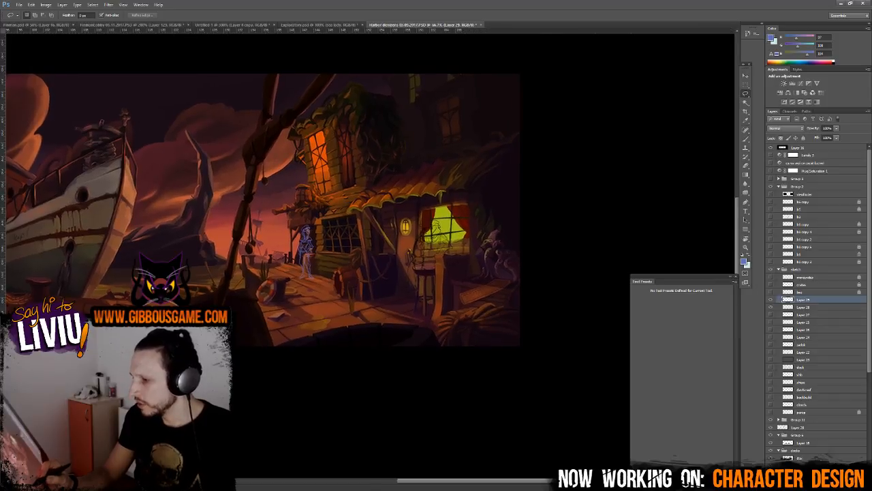
pyautogui.moveTo(307, 238); pyautogui.dragTo(318, 235)
pyautogui.scroll(1, 318, 235)
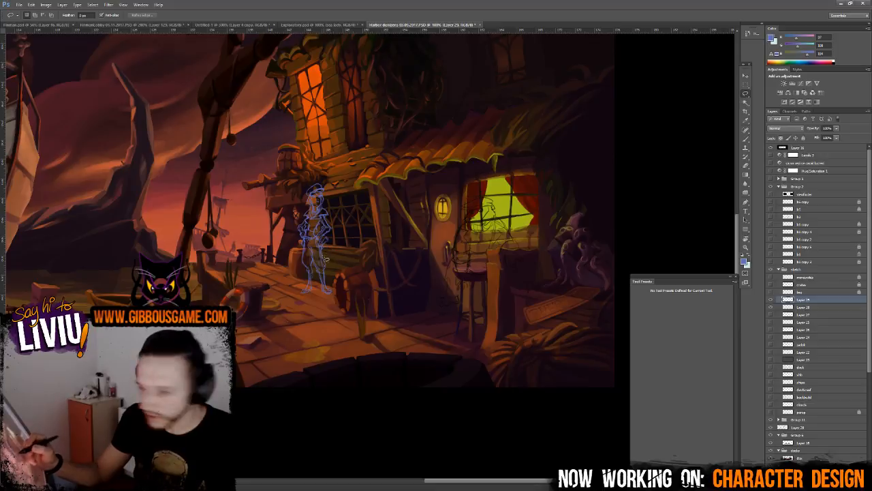
# - Move the blue woman's sketch across the harbor to the gap beside the boat's bow, in front of the rock spire
pyautogui.press('v')
pyautogui.moveTo(325, 243)
pyautogui.mouseDown()
pyautogui.moveTo(307, 231)
pyautogui.moveTo(293, 251)
pyautogui.moveTo(354, 267)
pyautogui.moveTo(303, 287)
pyautogui.moveTo(561, 289)
pyautogui.moveTo(599, 253)
pyautogui.moveTo(295, 290)
pyautogui.moveTo(112, 295)
pyautogui.mouseUp()
pyautogui.moveTo(153, 324)
pyautogui.mouseDown()
pyautogui.moveTo(627, 336)
pyautogui.moveTo(621, 326)
pyautogui.mouseUp()
pyautogui.moveTo(605, 292)
pyautogui.mouseDown()
pyautogui.moveTo(320, 238)
pyautogui.moveTo(250, 251)
pyautogui.moveTo(153, 240)
pyautogui.moveTo(263, 245)
pyautogui.moveTo(247, 244)
pyautogui.moveTo(240, 258)
pyautogui.moveTo(208, 256)
pyautogui.moveTo(260, 257)
pyautogui.mouseUp()
pyautogui.moveTo(409, 289)
pyautogui.mouseDown()
pyautogui.moveTo(136, 289)
pyautogui.moveTo(709, 317)
pyautogui.mouseUp()
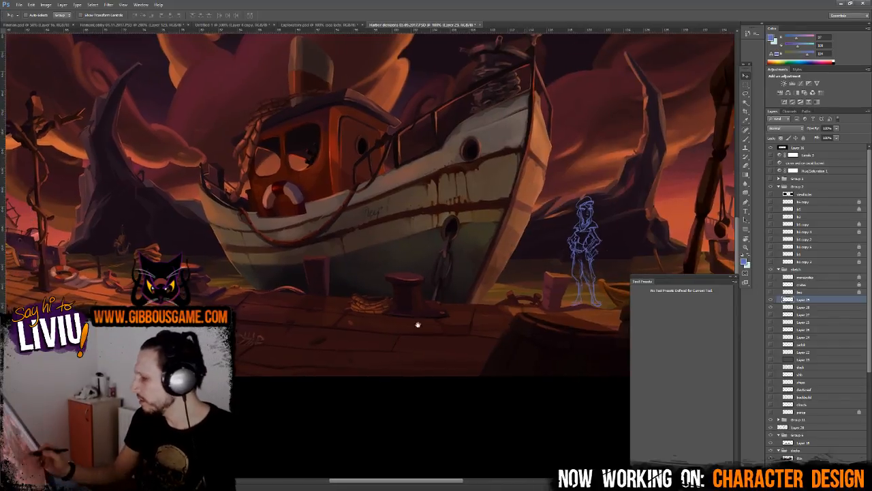
# - Bring the woman's sketch onto the wharf between the leaning mast and the building and enlarge her to about 120%
pyautogui.moveTo(415, 321); pyautogui.dragTo(110, 322)
pyautogui.moveTo(285, 305)
pyautogui.mouseDown()
pyautogui.moveTo(435, 296)
pyautogui.moveTo(475, 278)
pyautogui.moveTo(478, 264)
pyautogui.moveTo(341, 318)
pyautogui.moveTo(351, 344)
pyautogui.moveTo(512, 276)
pyautogui.moveTo(493, 306)
pyautogui.moveTo(470, 304)
pyautogui.moveTo(469, 319)
pyautogui.moveTo(477, 297)
pyautogui.moveTo(471, 319)
pyautogui.mouseUp()
pyautogui.hotkey('ctrl', 't')
pyautogui.moveTo(480, 212)
pyautogui.mouseDown()
pyautogui.moveTo(504, 190)
pyautogui.moveTo(496, 190)
pyautogui.mouseUp()
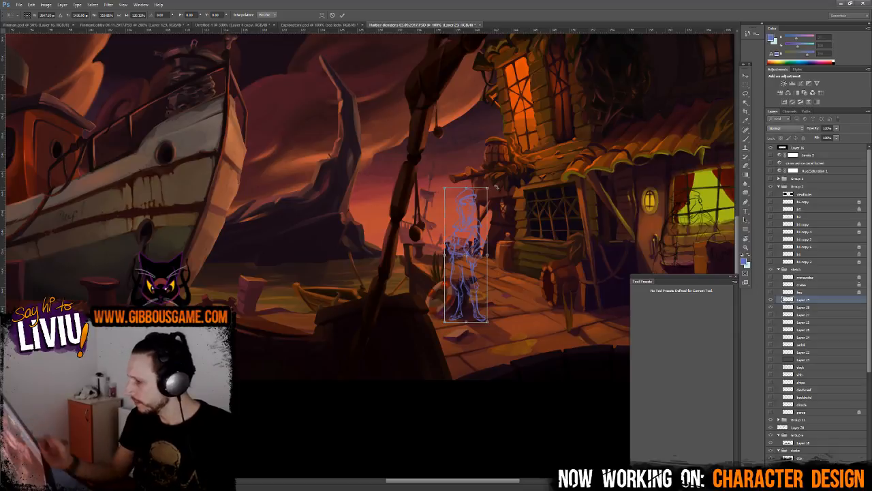
pyautogui.press('Return')
pyautogui.moveTo(473, 250); pyautogui.dragTo(471, 250)
# - Examine the woman's scale and placement against the boat, docks and tavern across the whole harbor scene
pyautogui.hotkey('ctrl', '-')
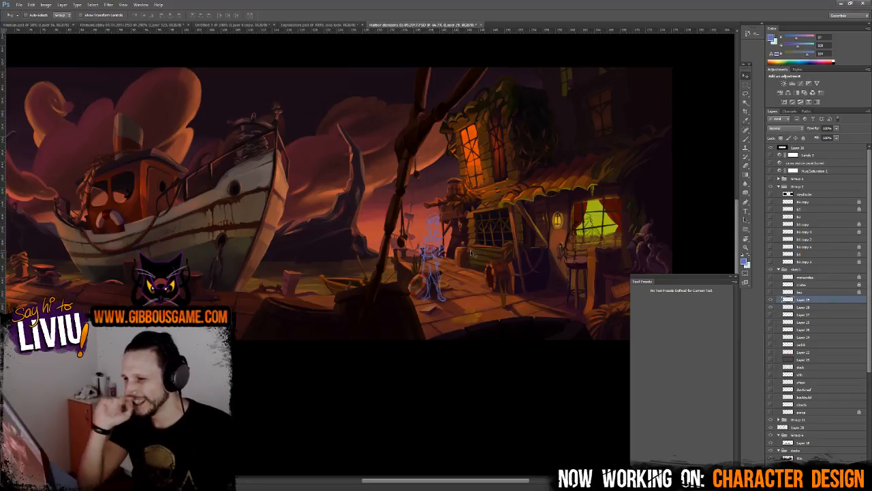
pyautogui.moveTo(187, 188); pyautogui.dragTo(238, 196)
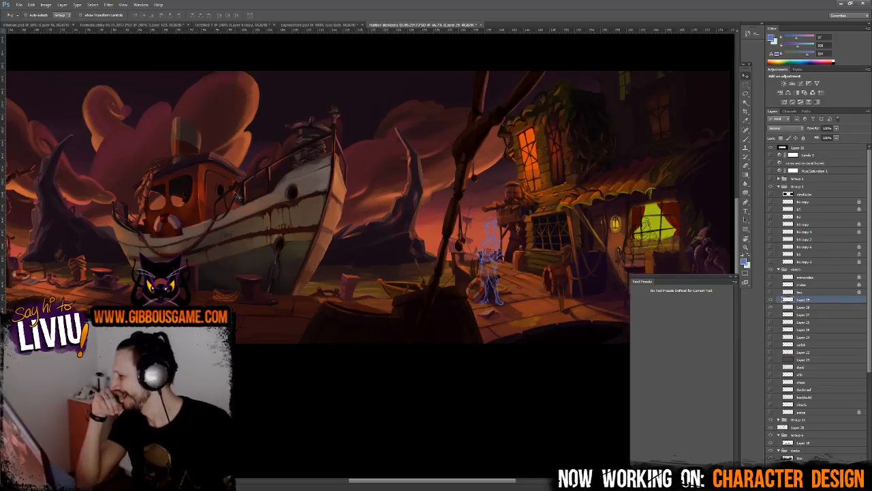
pyautogui.hotkey('ctrl', '+')
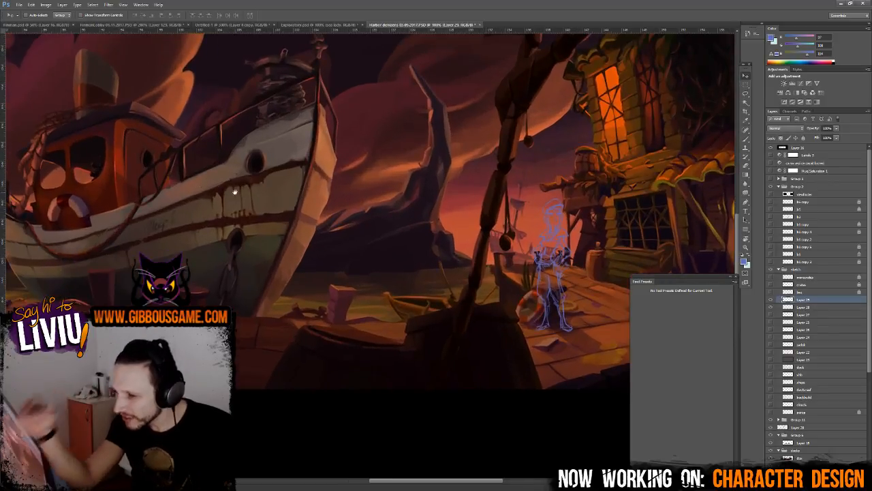
pyautogui.moveTo(169, 136); pyautogui.dragTo(399, 159)
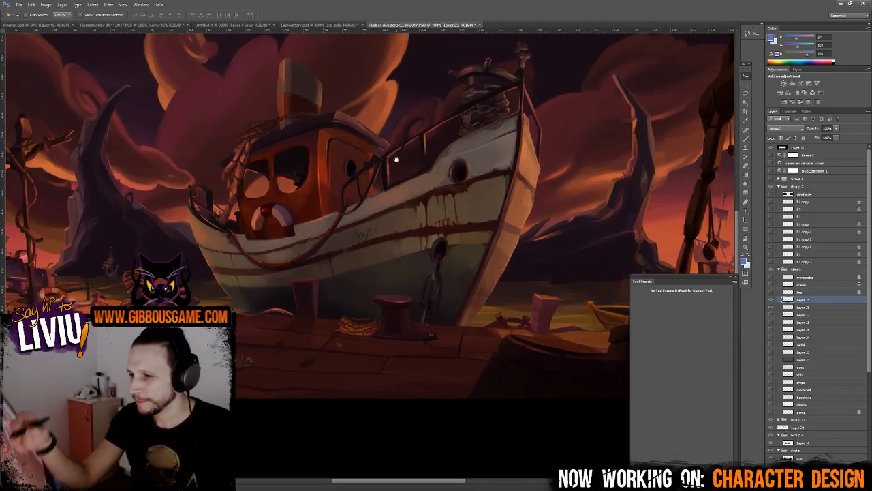
pyautogui.moveTo(165, 166); pyautogui.dragTo(327, 163)
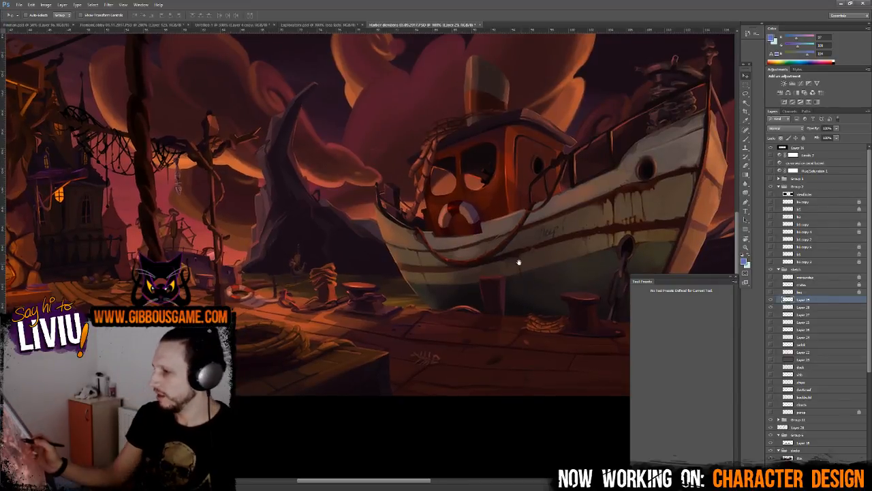
pyautogui.moveTo(516, 259)
pyautogui.mouseDown()
pyautogui.moveTo(338, 261)
pyautogui.moveTo(205, 276)
pyautogui.moveTo(97, 304)
pyautogui.mouseUp()
pyautogui.moveTo(561, 330); pyautogui.dragTo(429, 335)
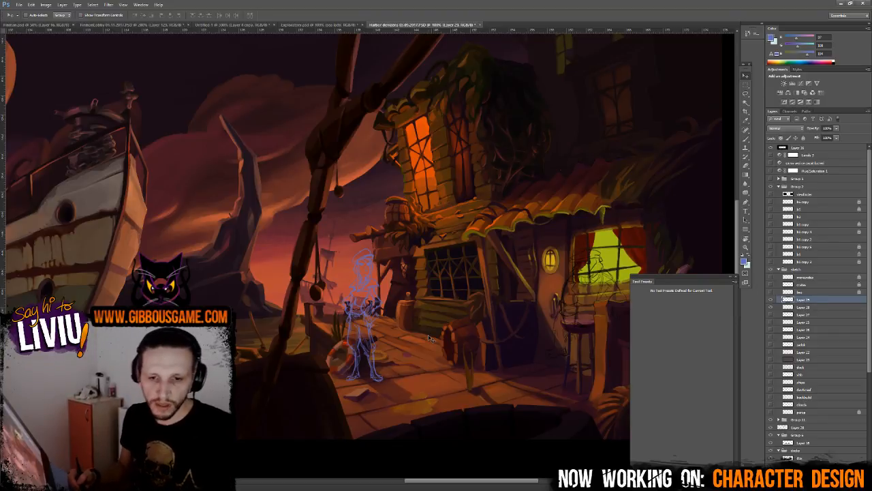
# - Review the receptionist in the painted lobby, and close both the lobby painting and the receptionist's photo reference sheet
pyautogui.hotkey('ctrl', 'Tab')
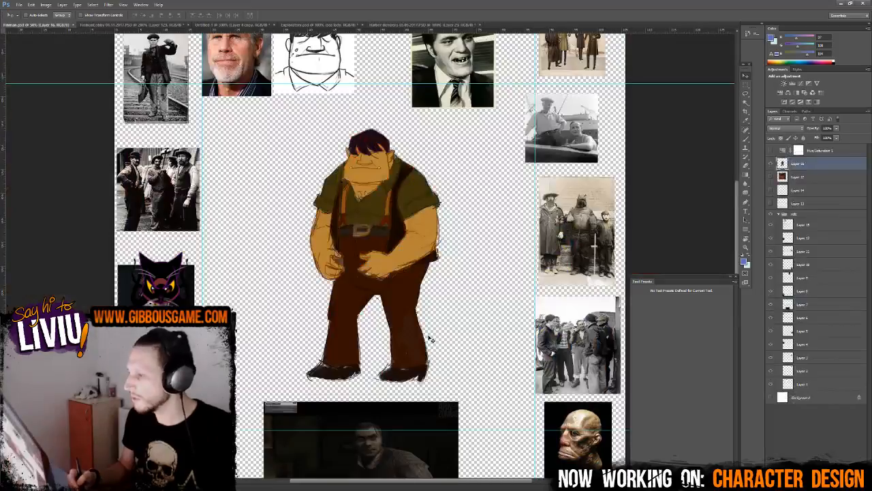
pyautogui.hotkey('ctrl', 'Tab')
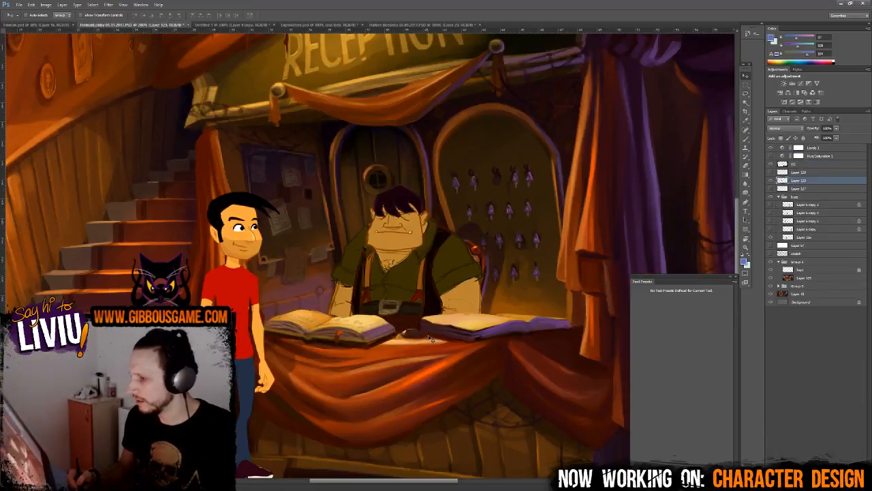
pyautogui.hotkey('ctrl', '-')
pyautogui.hotkey('ctrl', '-')
pyautogui.hotkey('ctrl', '-')
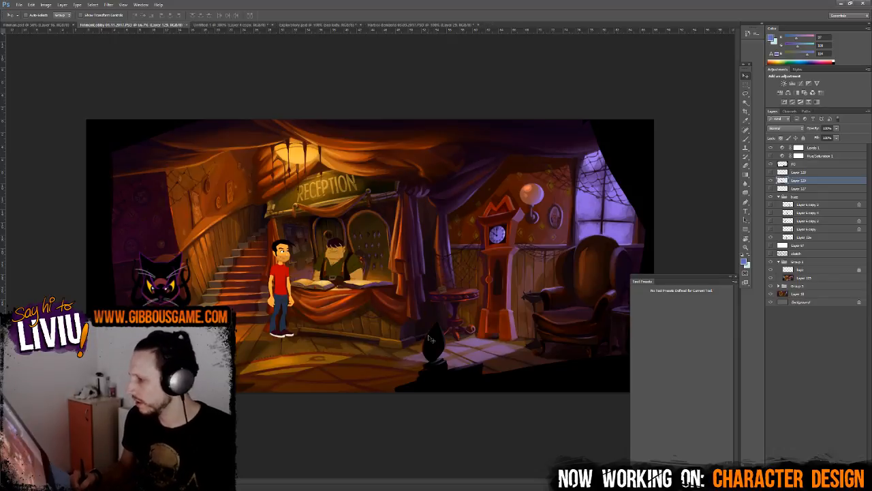
pyautogui.hotkey('ctrl', 'w')
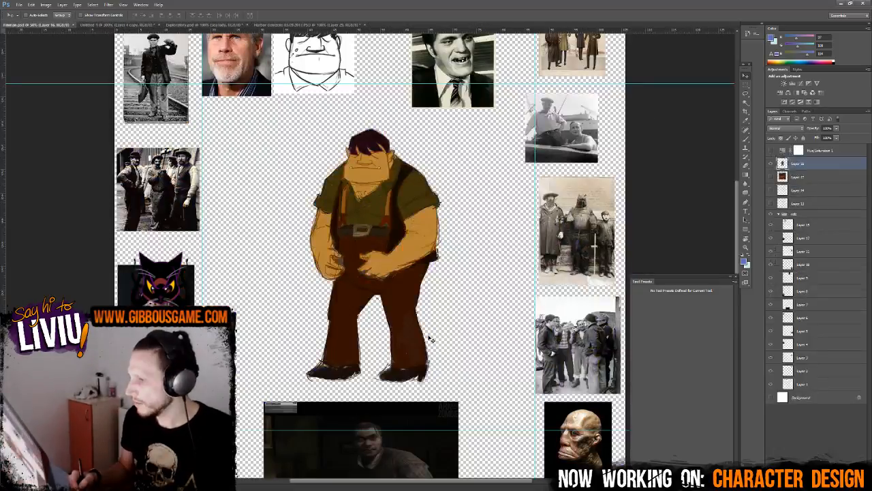
pyautogui.hotkey('ctrl', 'w')
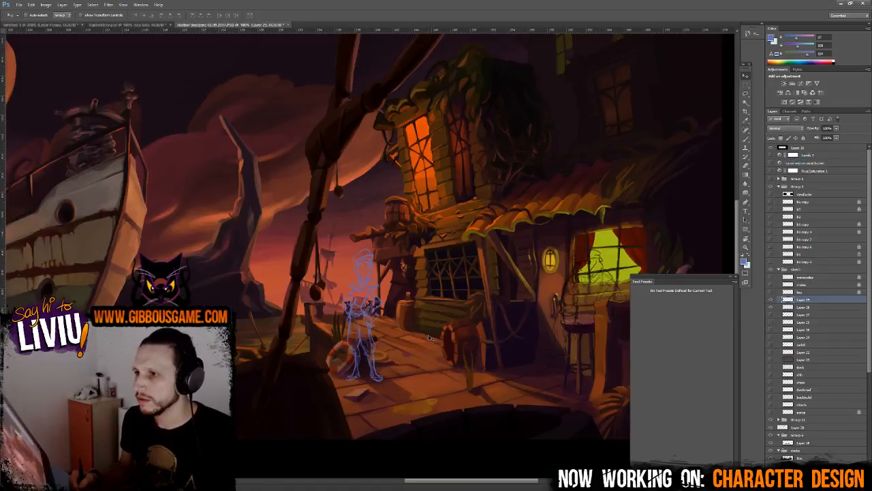
# - Return to the untitled document with the leaning receptionist sketch and save it with Maximize Compatibility on
pyautogui.hotkey('ctrl', 'Tab')
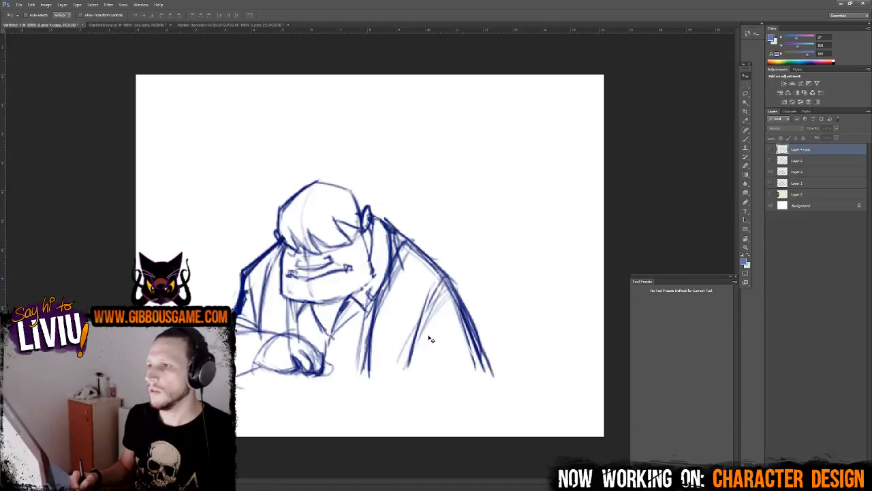
pyautogui.hotkey('ctrl', 'Tab')
pyautogui.hotkey('ctrl', 'Tab')
pyautogui.hotkey('ctrl', 'Tab')
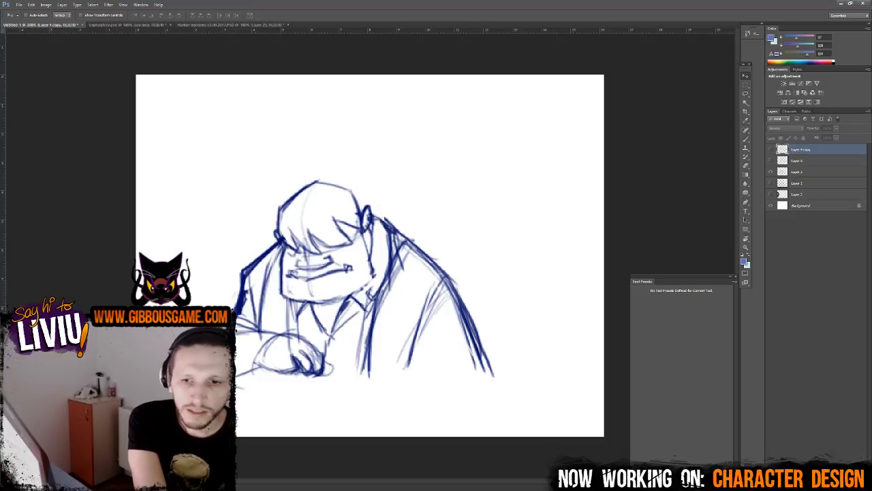
pyautogui.hotkey('ctrl', 's')
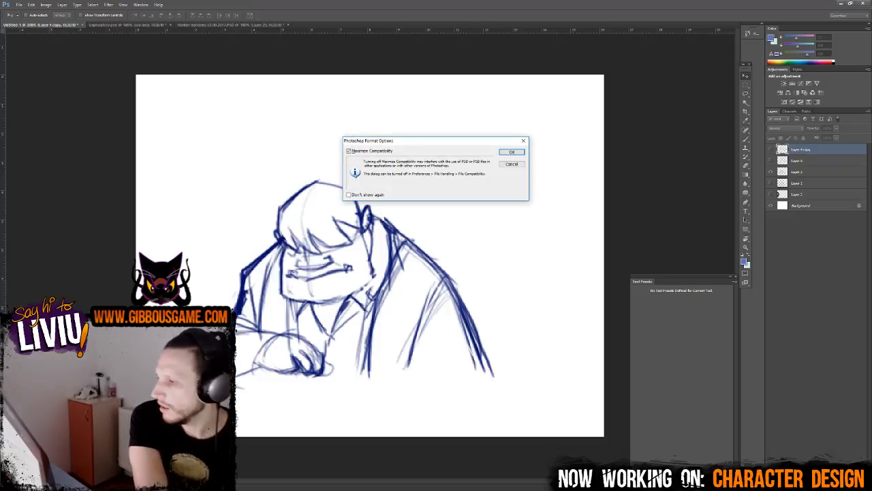
pyautogui.press('Return')
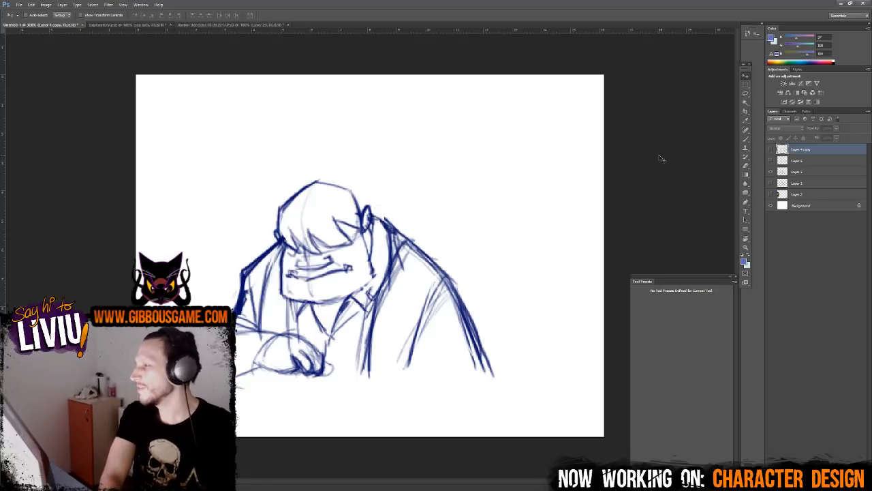
# - Hide the dark blue receptionist sketch, and delete the layer with the faint rough figure behind the counter
pyautogui.hotkey('ctrl', '-')
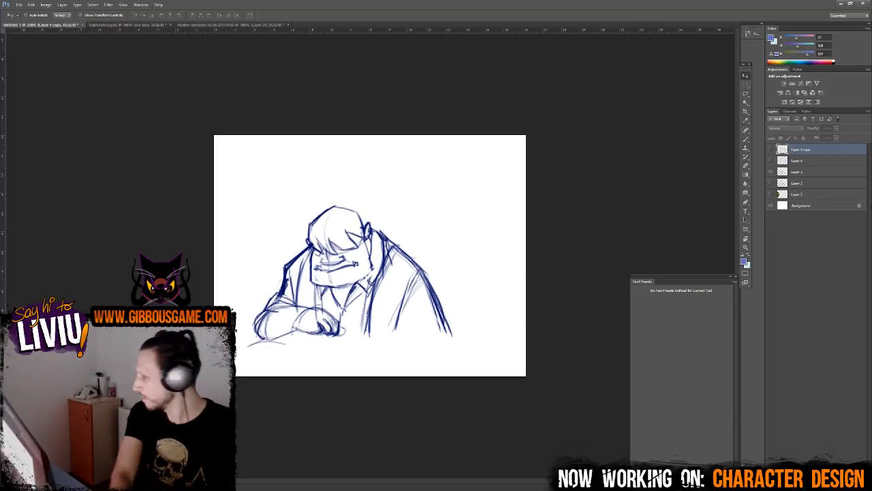
pyautogui.click(771, 171)
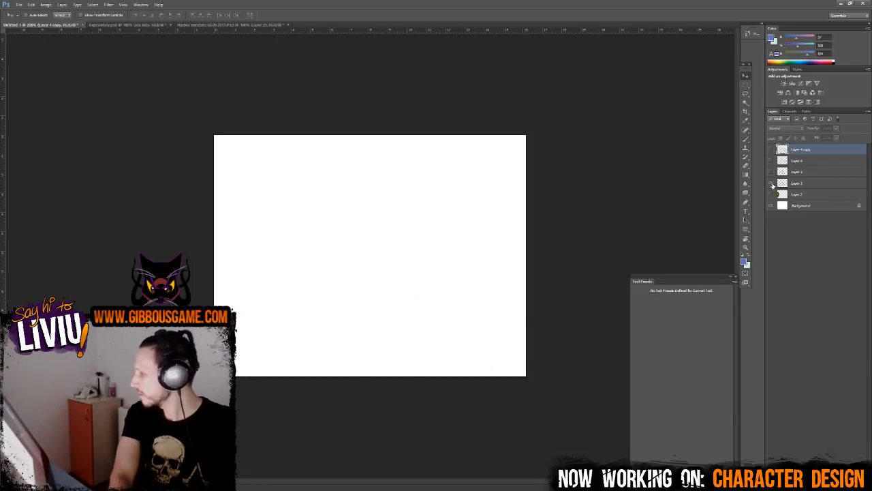
pyautogui.click(771, 183)
pyautogui.click(771, 183)
pyautogui.click(771, 184)
pyautogui.click(787, 184)
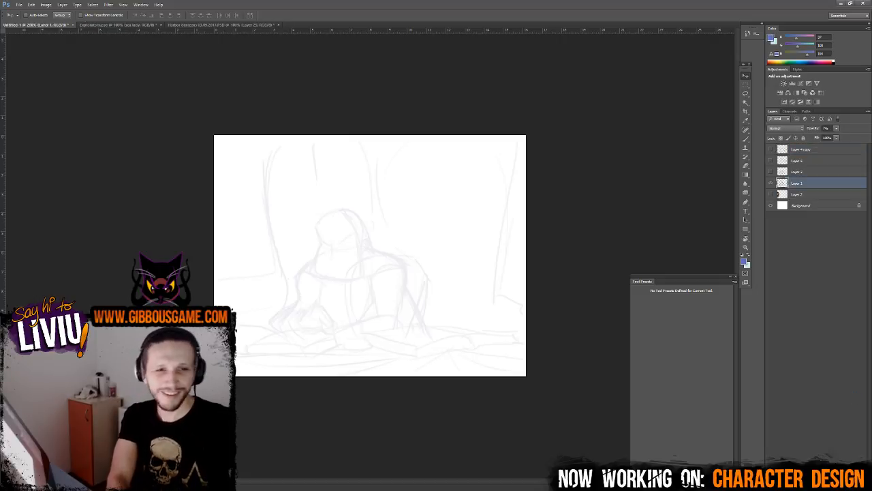
pyautogui.press('Delete')
pyautogui.press('Return')
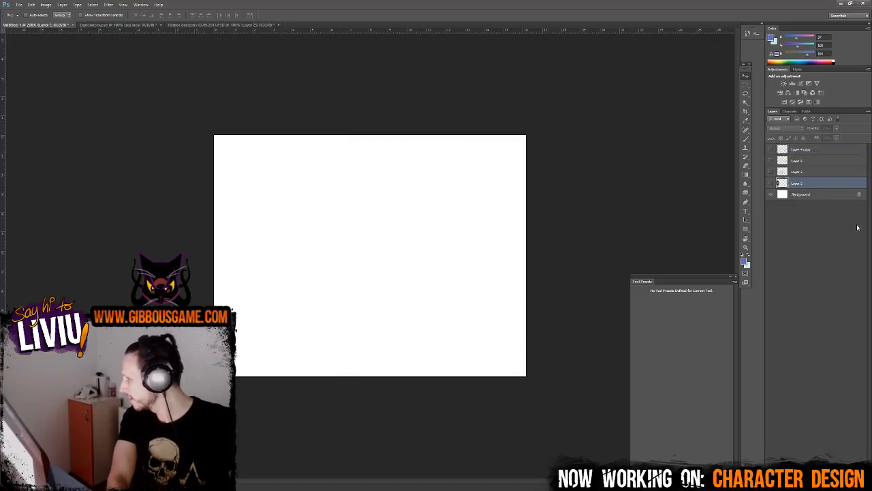
# - Toggle the visibility of the receptionist sketch layer to check its contents
pyautogui.click(771, 172)
pyautogui.click(771, 171)
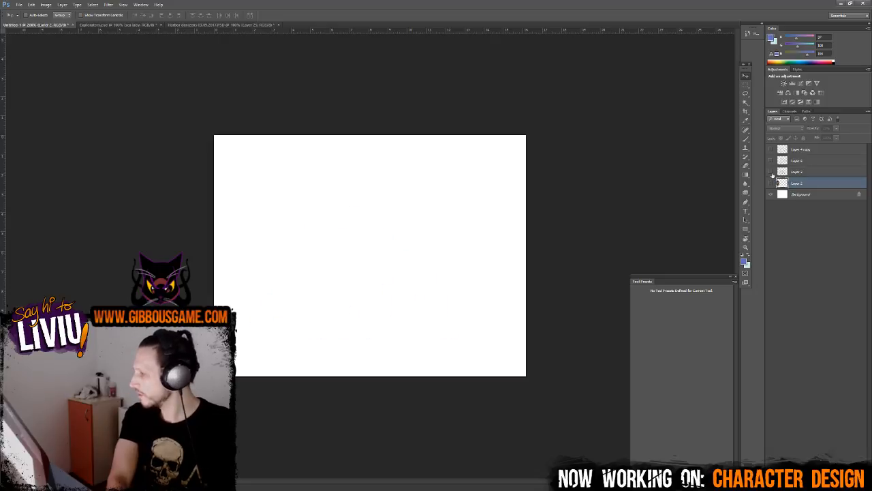
pyautogui.click(771, 172)
pyautogui.click(771, 172)
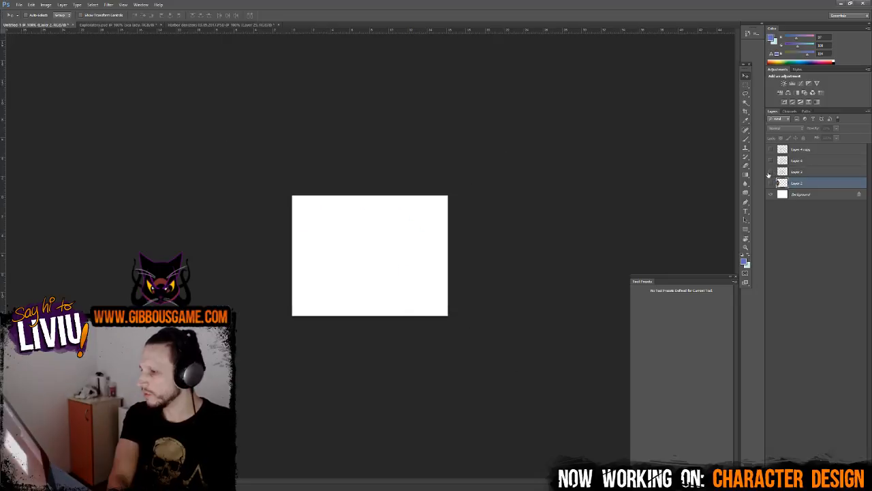
# - Compare the other pose sketches by toggling their layers, leaving only the side-glancing leaning figure on Layer 4 copy visible
pyautogui.click(770, 173)
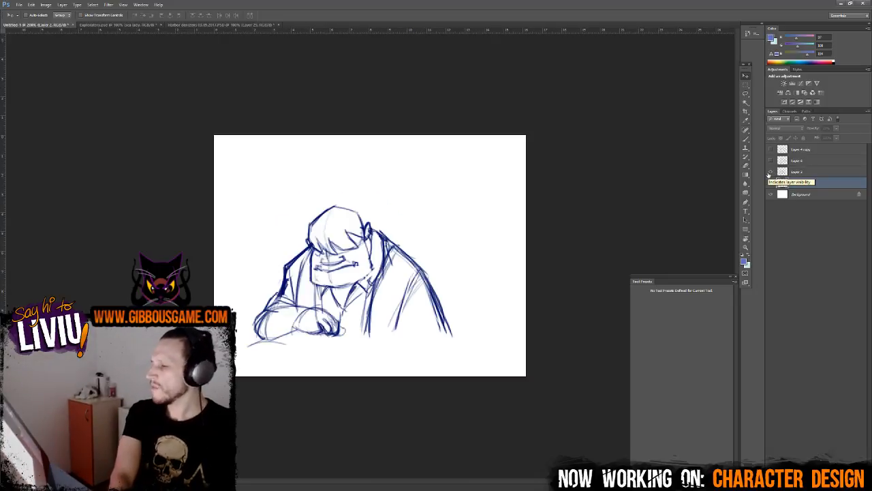
pyautogui.click(771, 171)
pyautogui.click(770, 161)
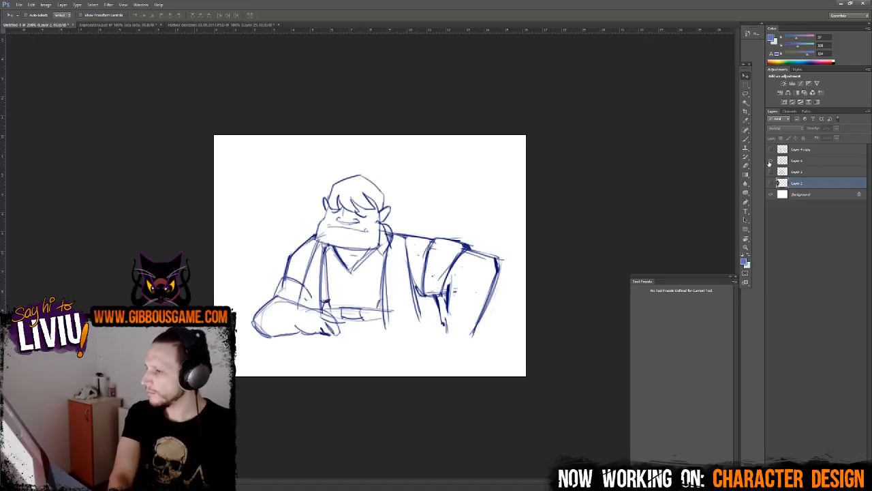
pyautogui.click(770, 160)
pyautogui.click(770, 150)
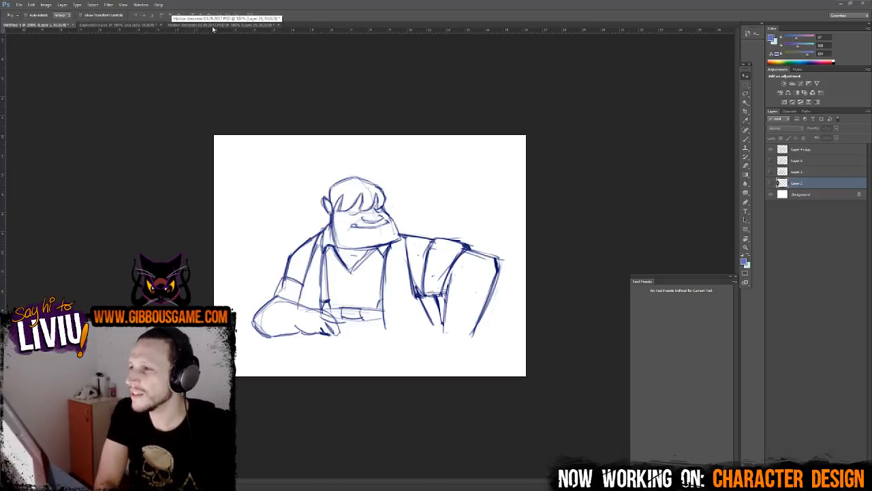
# - Reopen the recent photo reference sheet of the burly man in suspenders and select the layer with the line-drawn head
pyautogui.click(19, 5)
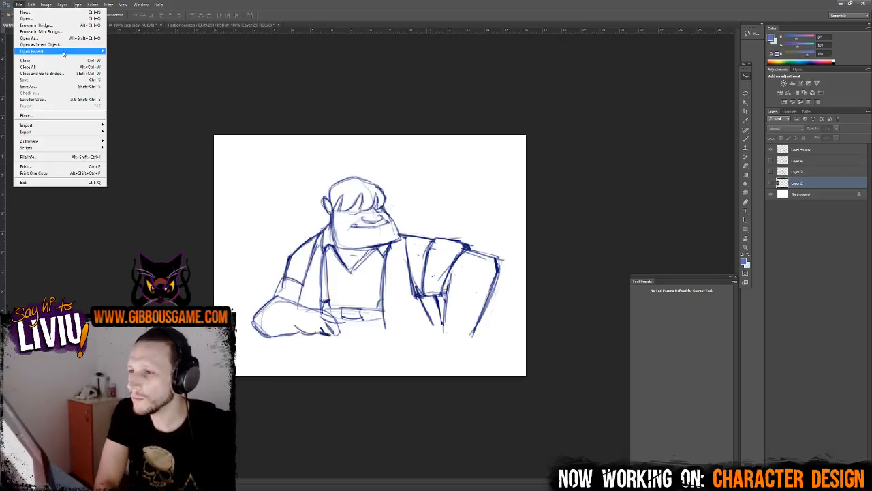
pyautogui.moveTo(64, 51)
pyautogui.click(160, 70)
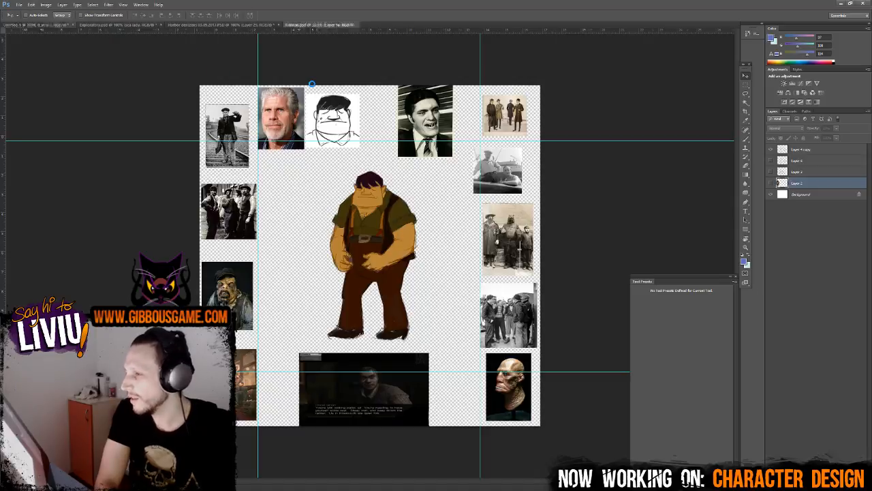
pyautogui.rightClick(345, 120)
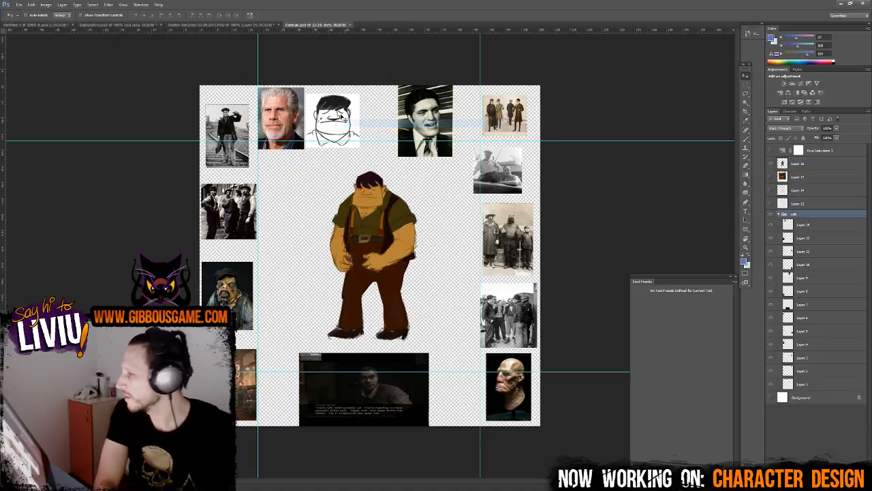
pyautogui.click(362, 130)
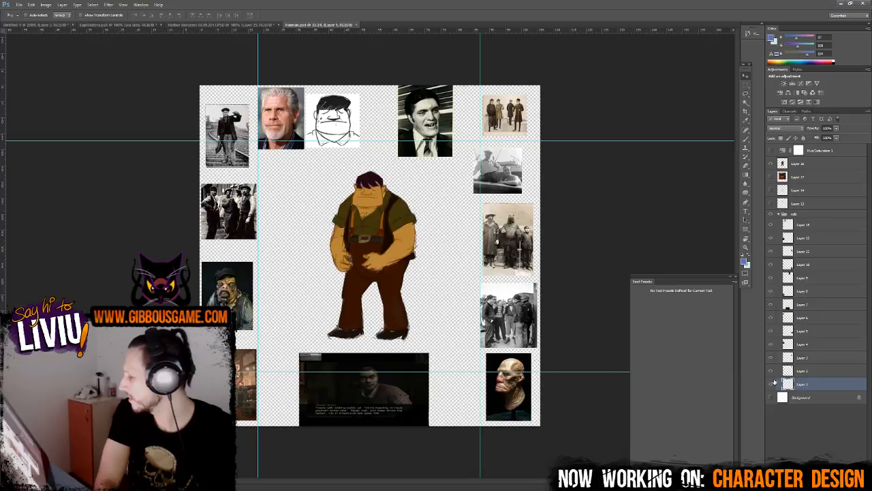
# - Toggle the line-drawn head layer off and on, and examine it beside the portrait photos and colored character
pyautogui.hotkey('ctrl', '+')
pyautogui.hotkey('ctrl', '+')
pyautogui.scroll(5, 368, 252)
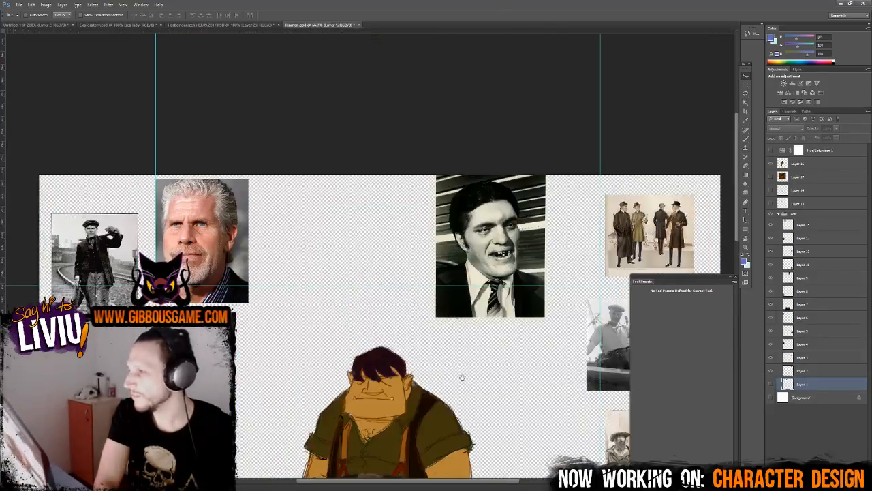
pyautogui.click(771, 384)
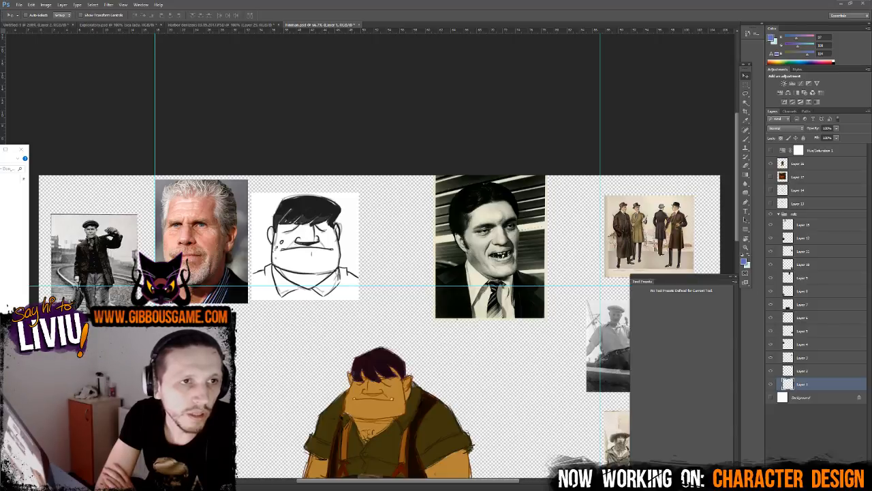
pyautogui.click(369, 189)
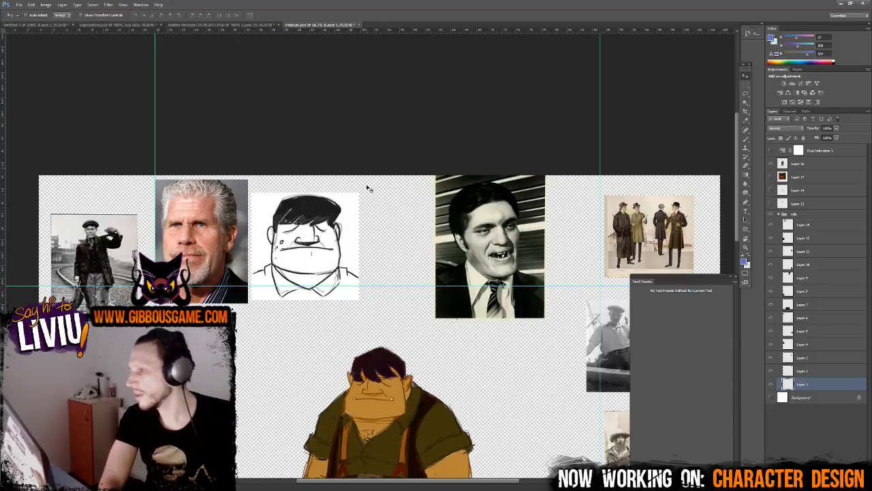
pyautogui.moveTo(367, 187); pyautogui.dragTo(386, 53)
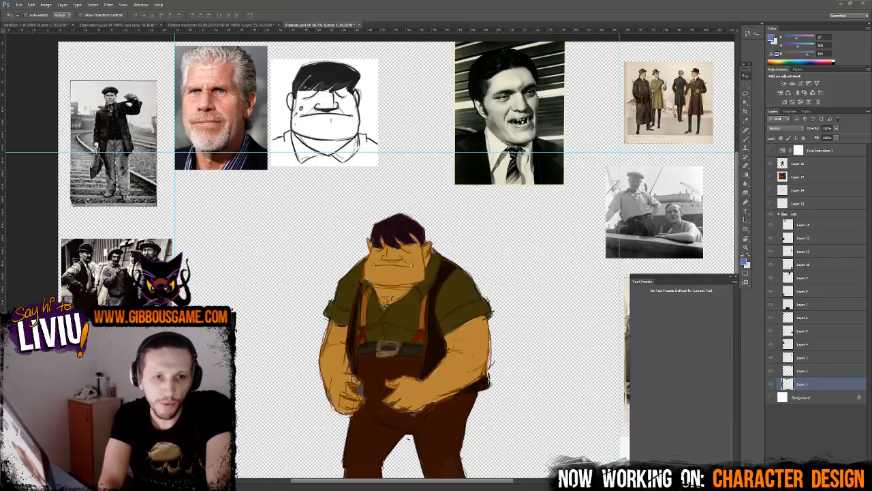
# - Look through the open harbor painting, exploratory lineup and untitled pose sketch, and return to the photo reference sheet
pyautogui.click(201, 24)
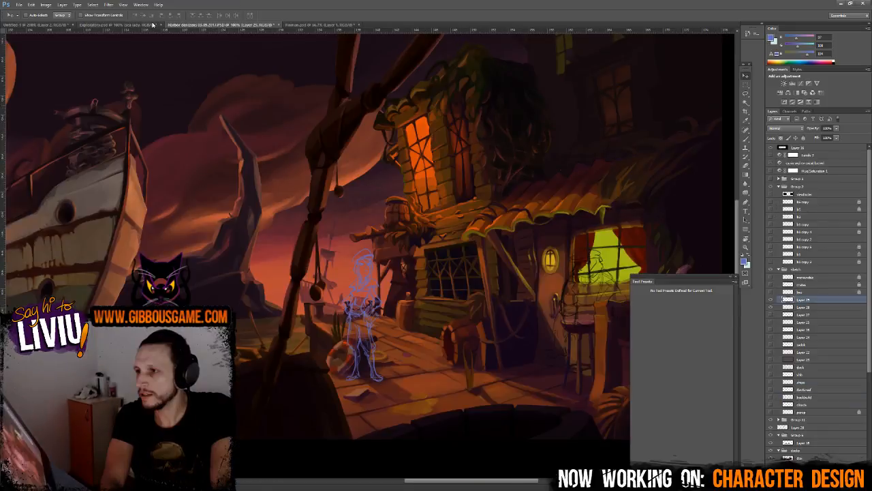
pyautogui.click(154, 25)
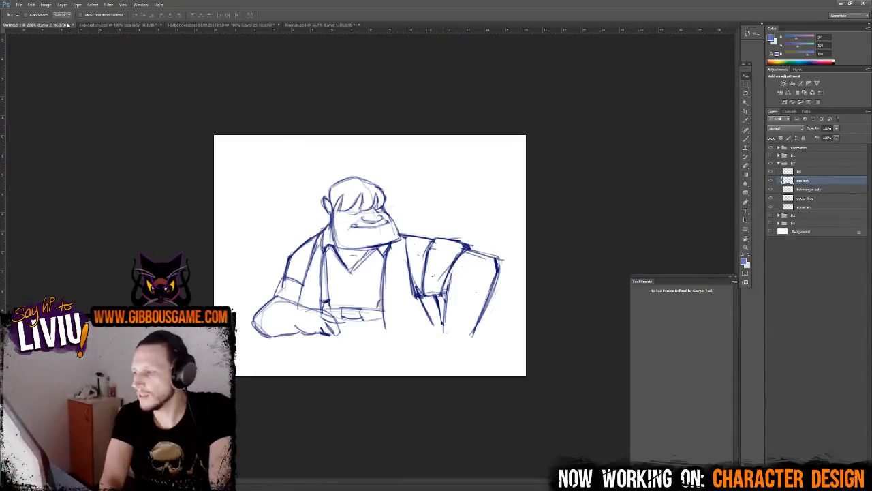
pyautogui.click(28, 25)
pyautogui.click(263, 25)
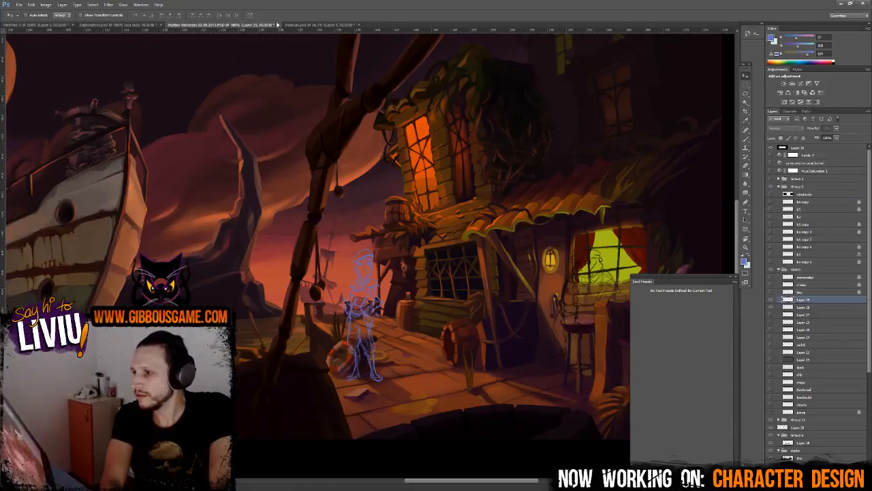
pyautogui.click(298, 24)
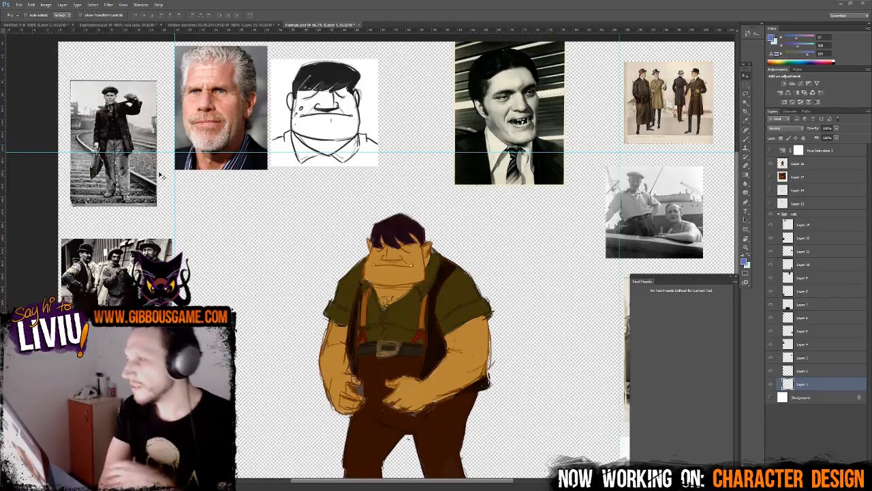
# - Review the whole harbor painting and the burly man's reference sheet, and save and close the reference sheet
pyautogui.click(231, 26)
pyautogui.hotkey('ctrl', '-')
pyautogui.hotkey('ctrl', '-')
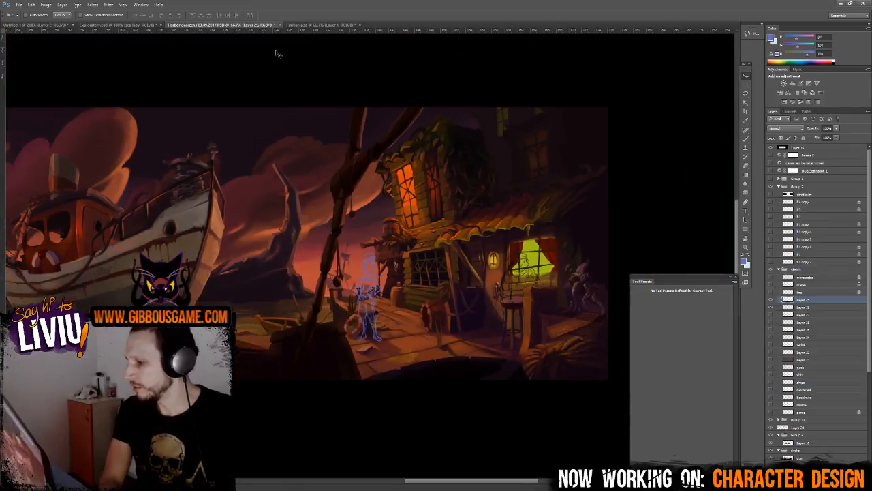
pyautogui.click(300, 26)
pyautogui.hotkey('ctrl', '-')
pyautogui.hotkey('ctrl', '-')
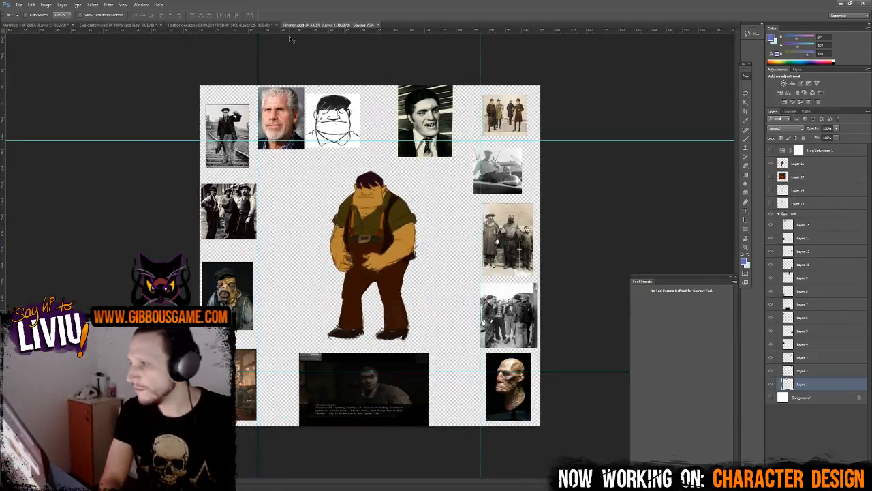
# - Save the harbor painting with its character sketches and close the document
pyautogui.click(222, 25)
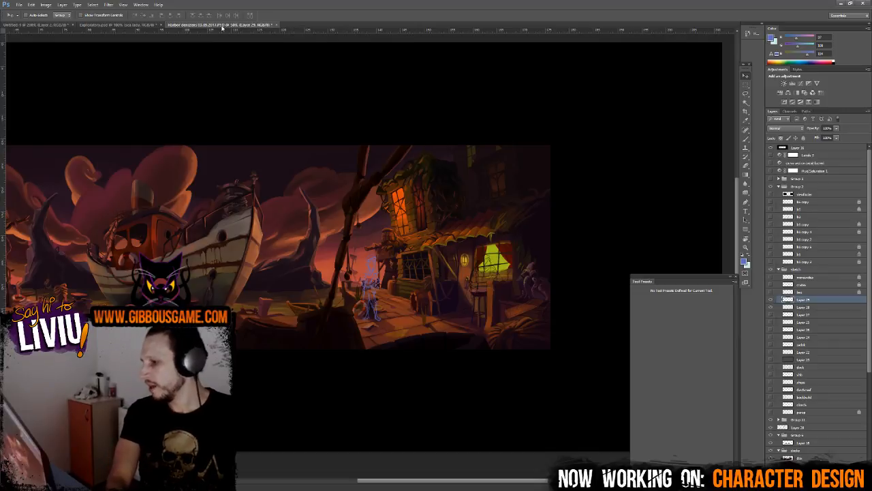
pyautogui.hotkey('ctrl', 's')
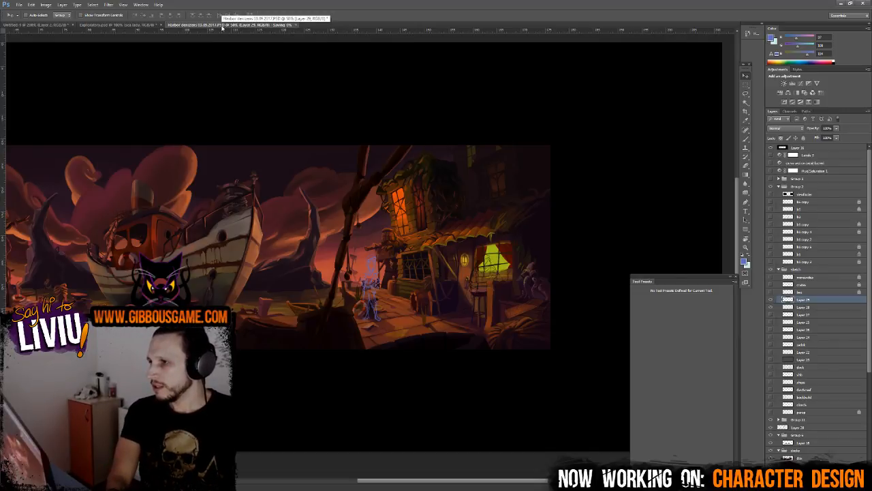
pyautogui.hotkey('ctrl', 'w')
pyautogui.click(423, 181)
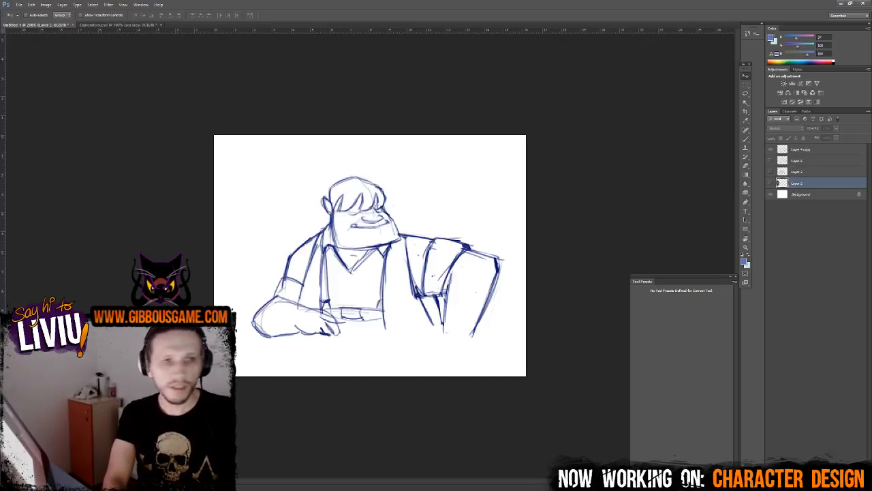
# - Save the untitled leaning pose sketch as Poses.psd, replacing the existing file and accepting the format options
pyautogui.press('Return')
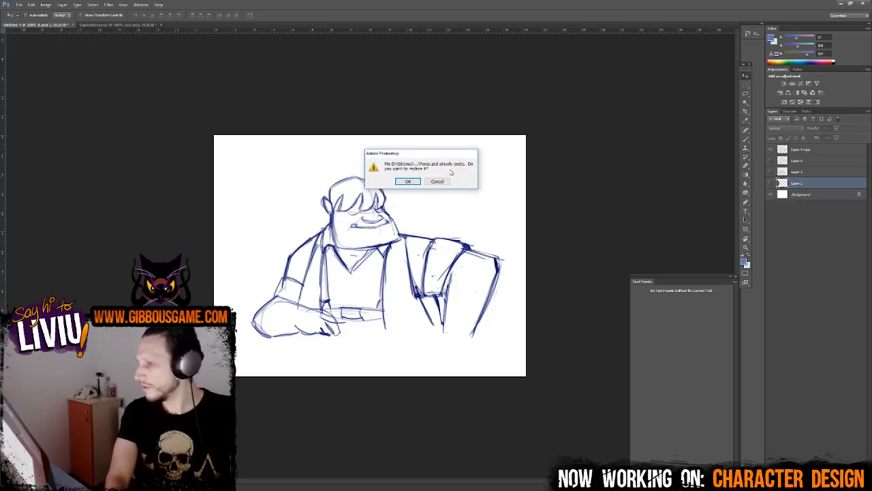
pyautogui.click(409, 182)
pyautogui.click(511, 152)
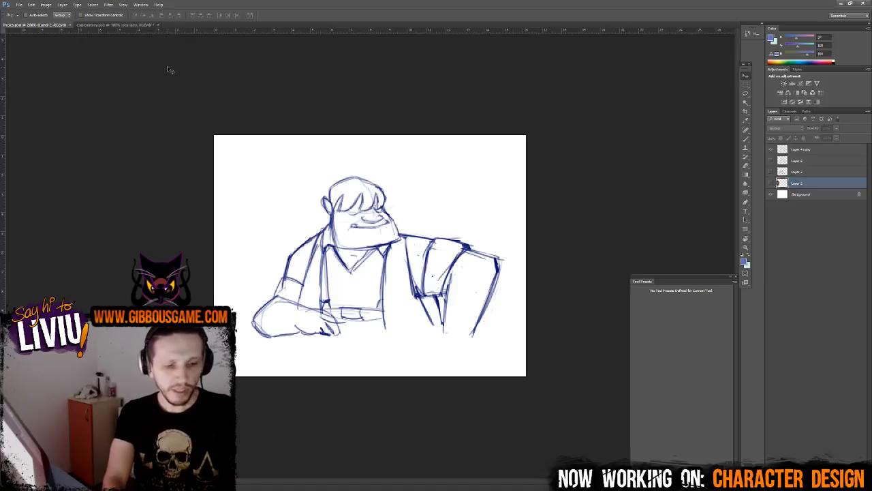
# - Close Poses.psd and the Fish-People and Cultists lineup, discarding the lineup's changes, and minimize the empty program window
pyautogui.hotkey('ctrl', 'w')
pyautogui.hotkey('ctrl', 'w')
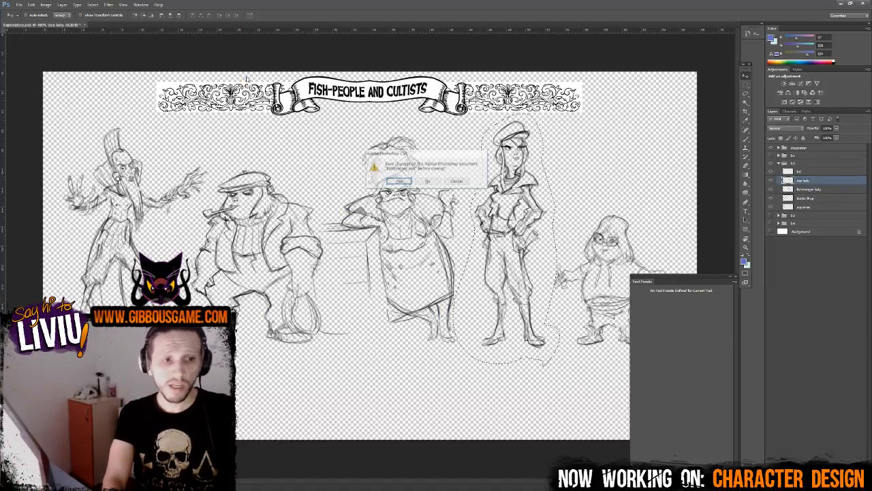
pyautogui.click(438, 180)
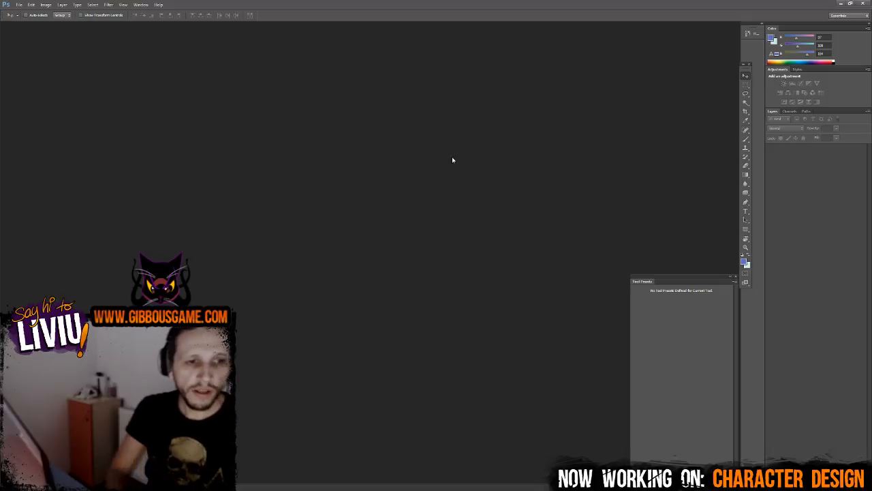
pyautogui.click(841, 4)
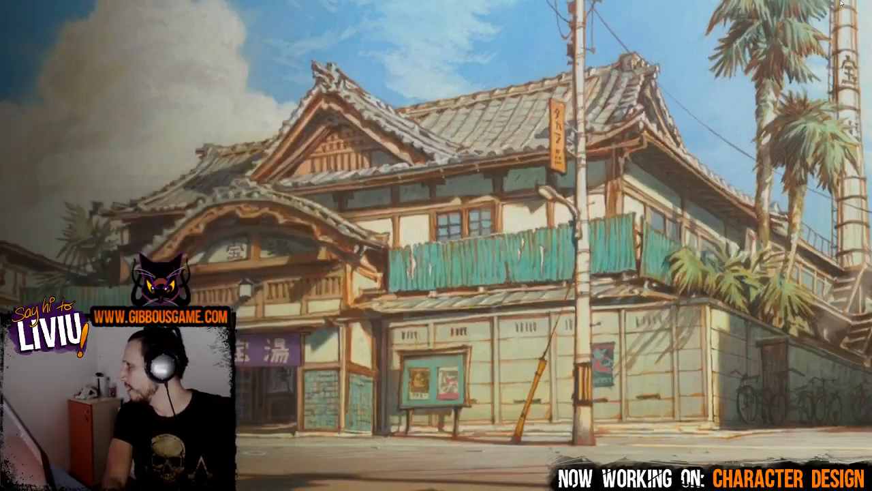